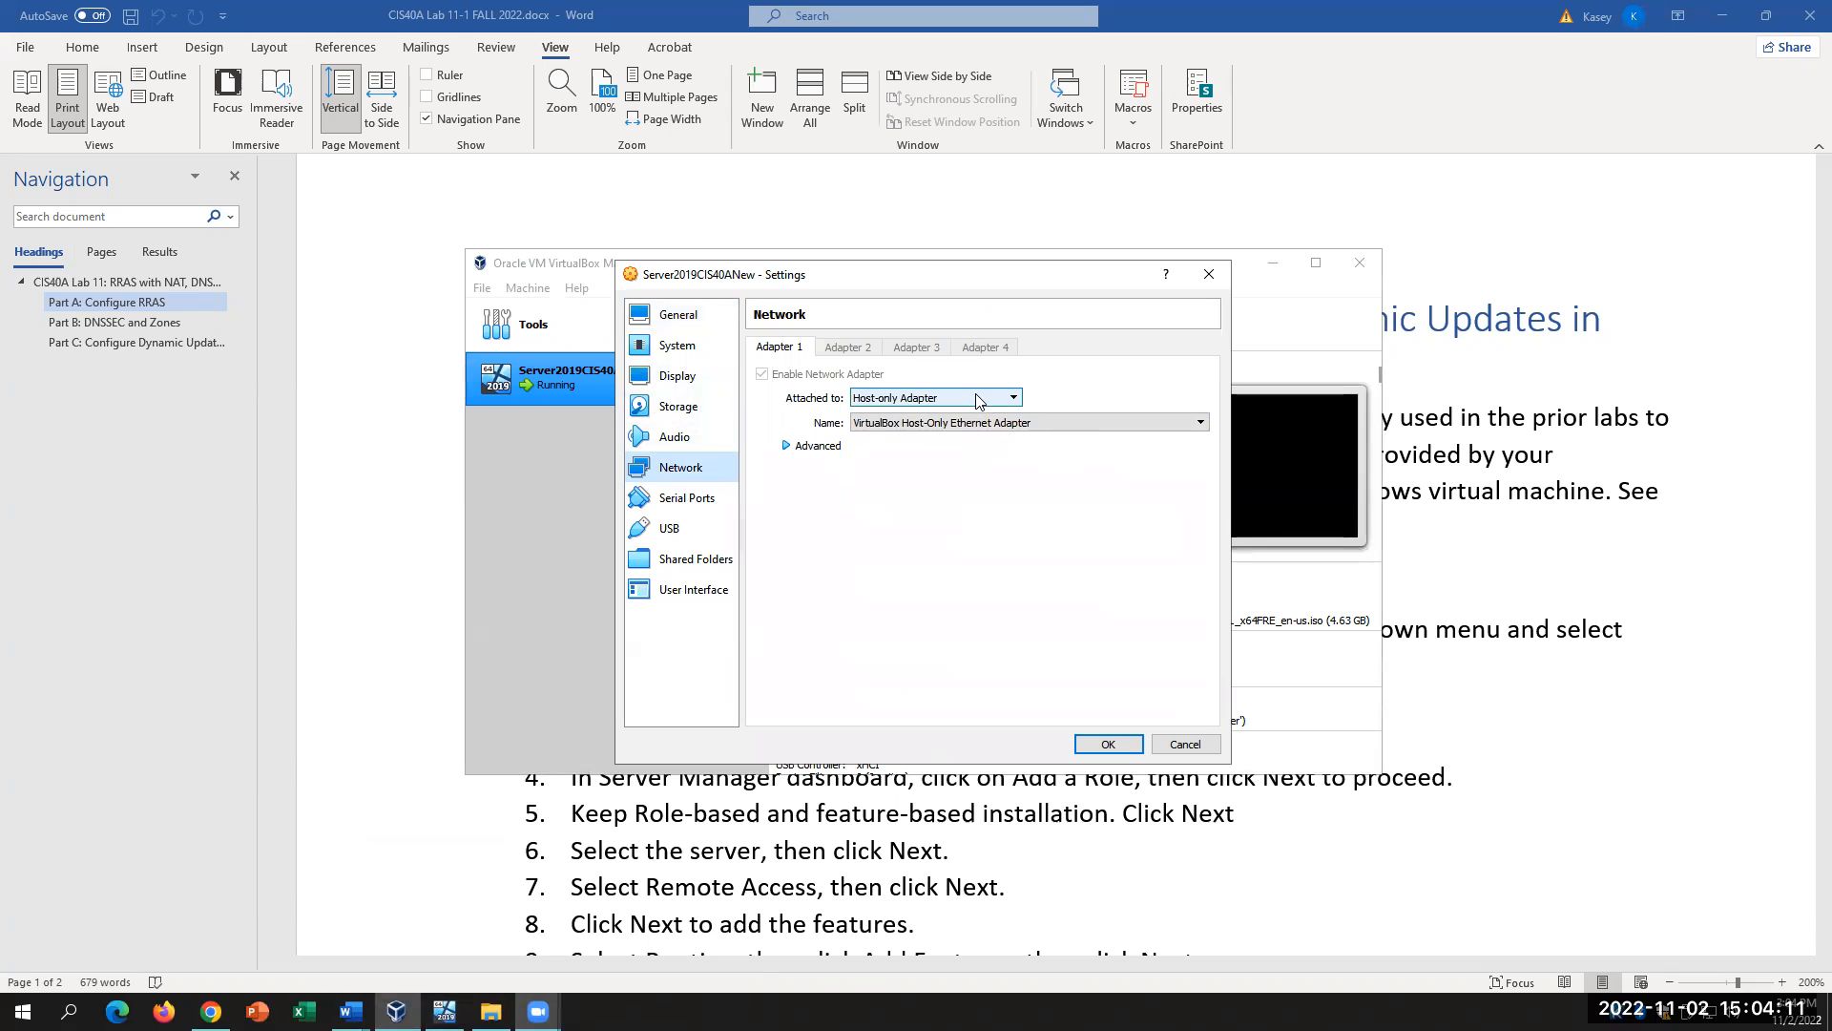
Close the server VM's network Settings dialog and then the VirtualBox Manager window
click(1209, 275)
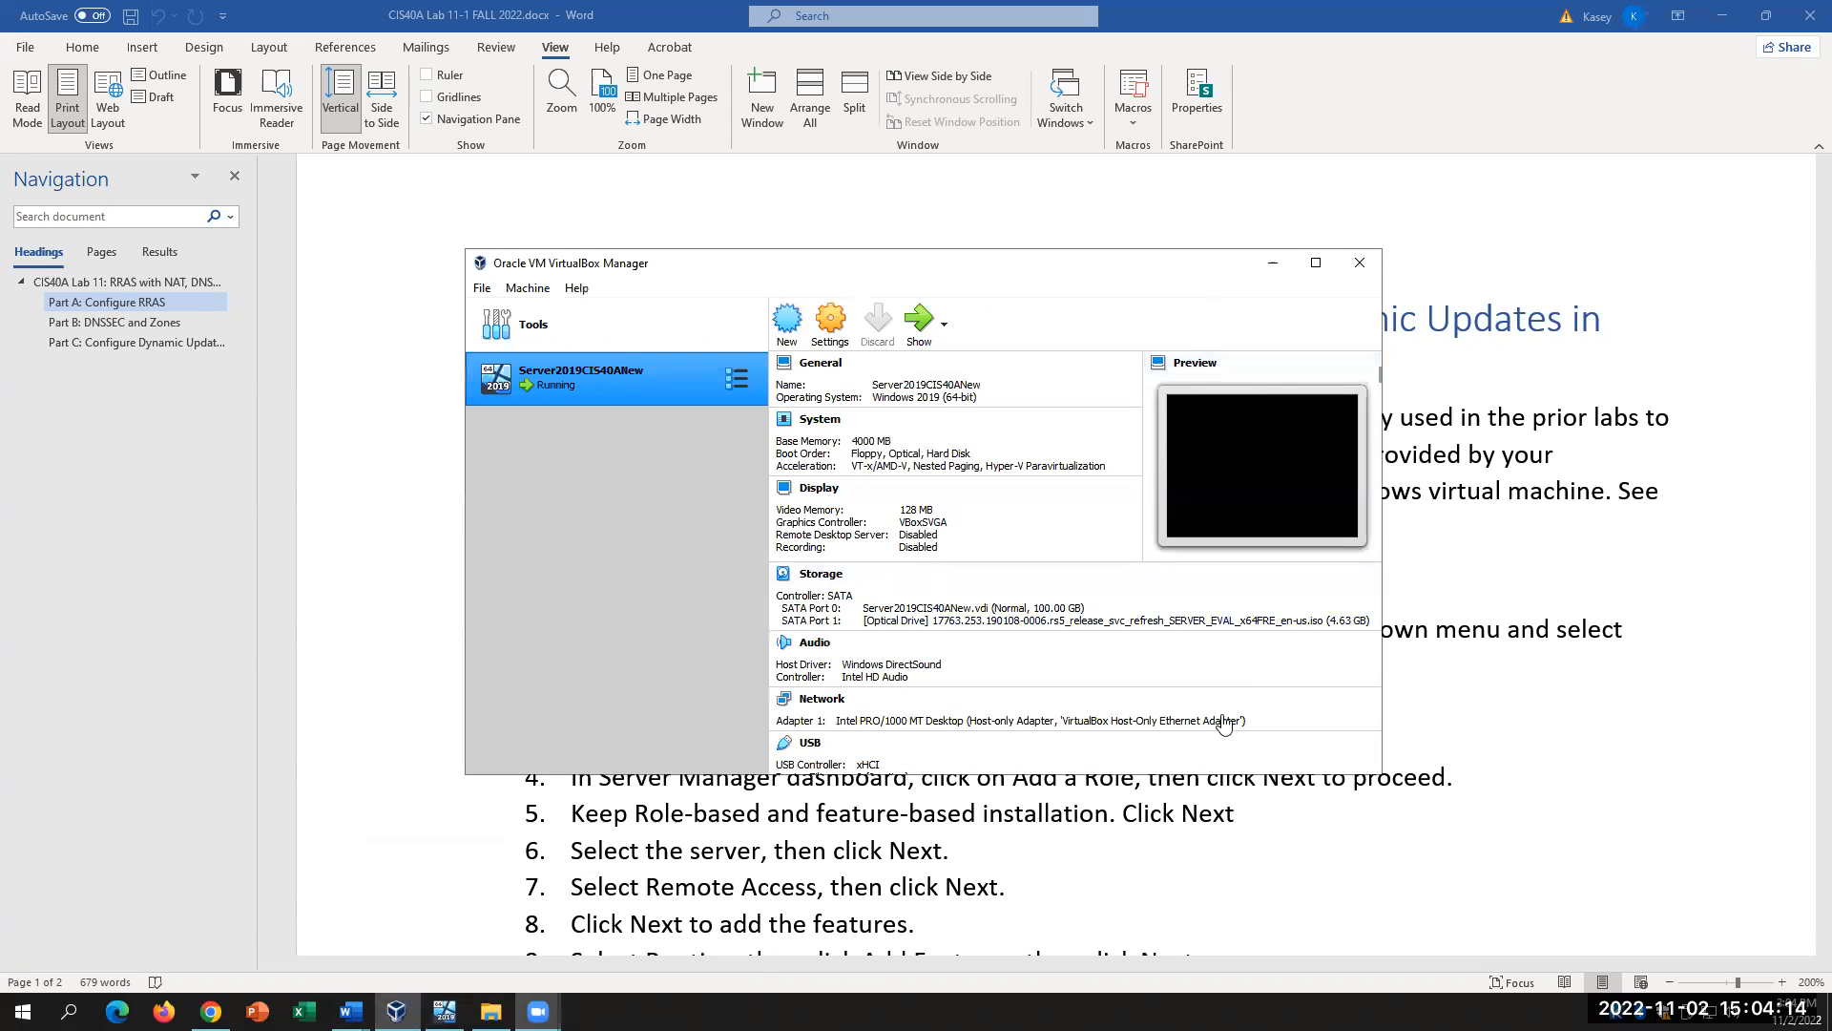
click(1361, 264)
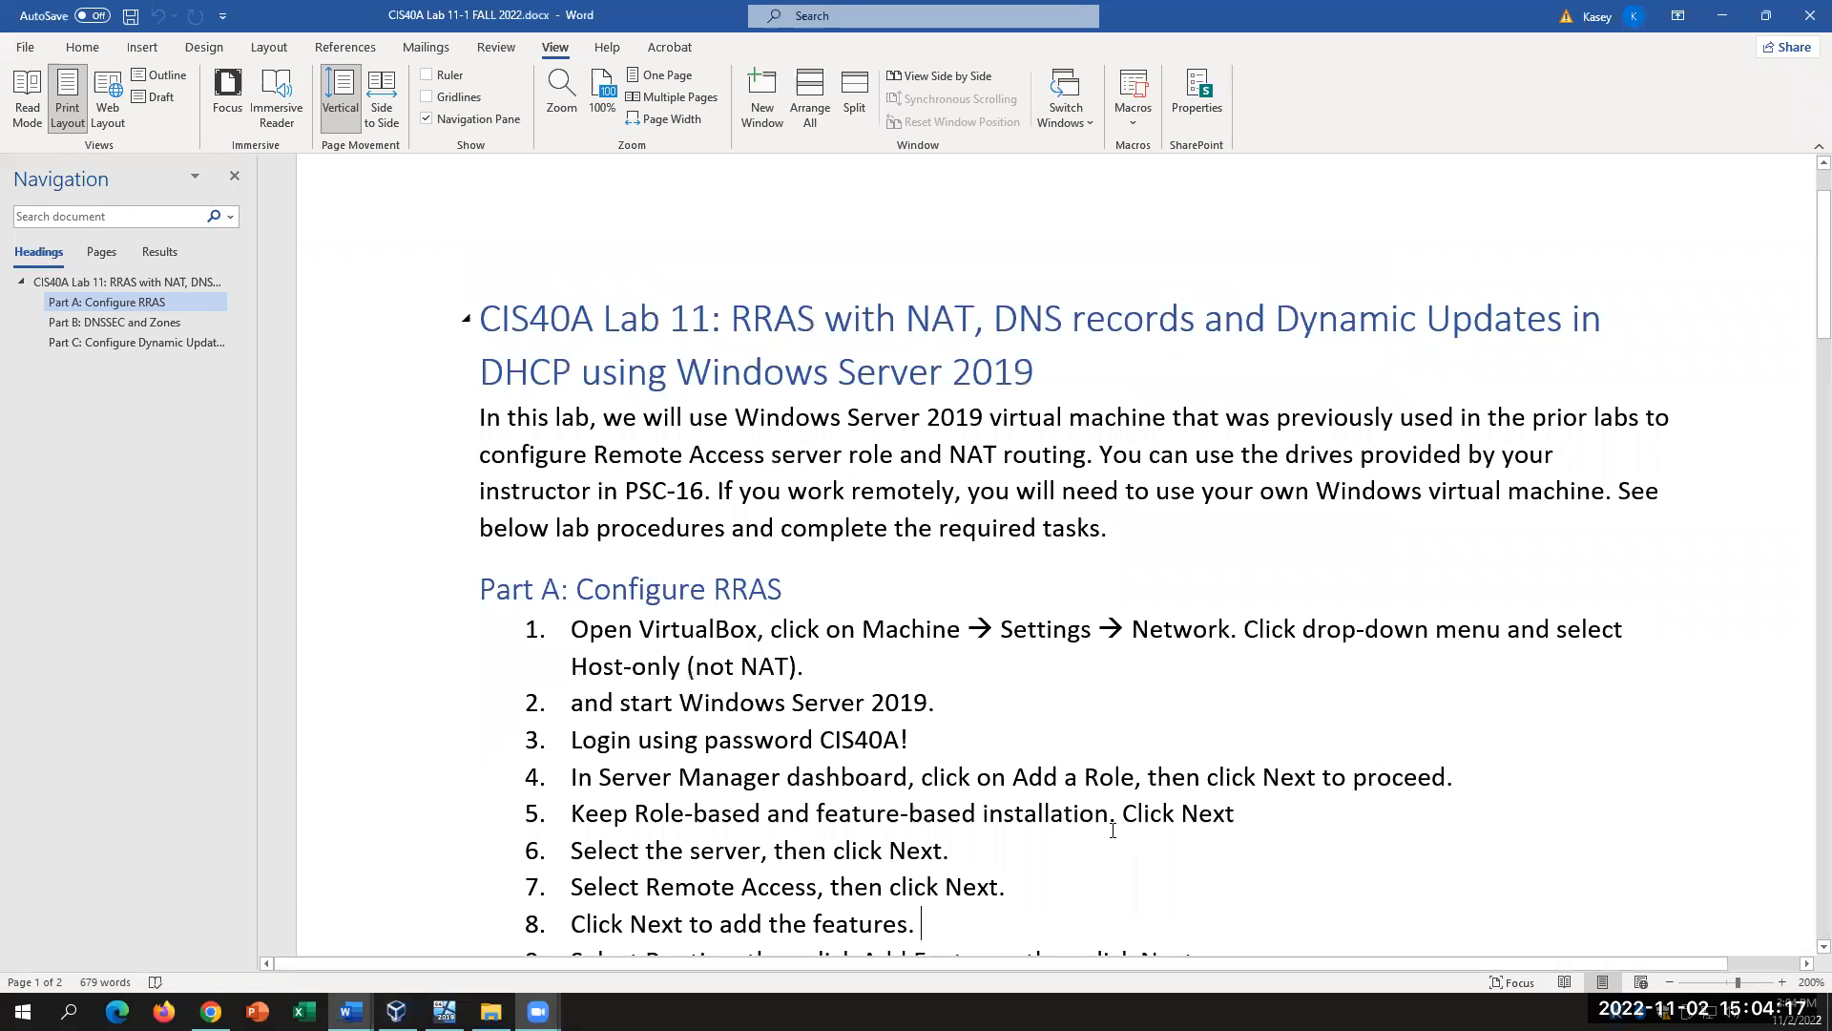
scroll(1101, 714, down, 2)
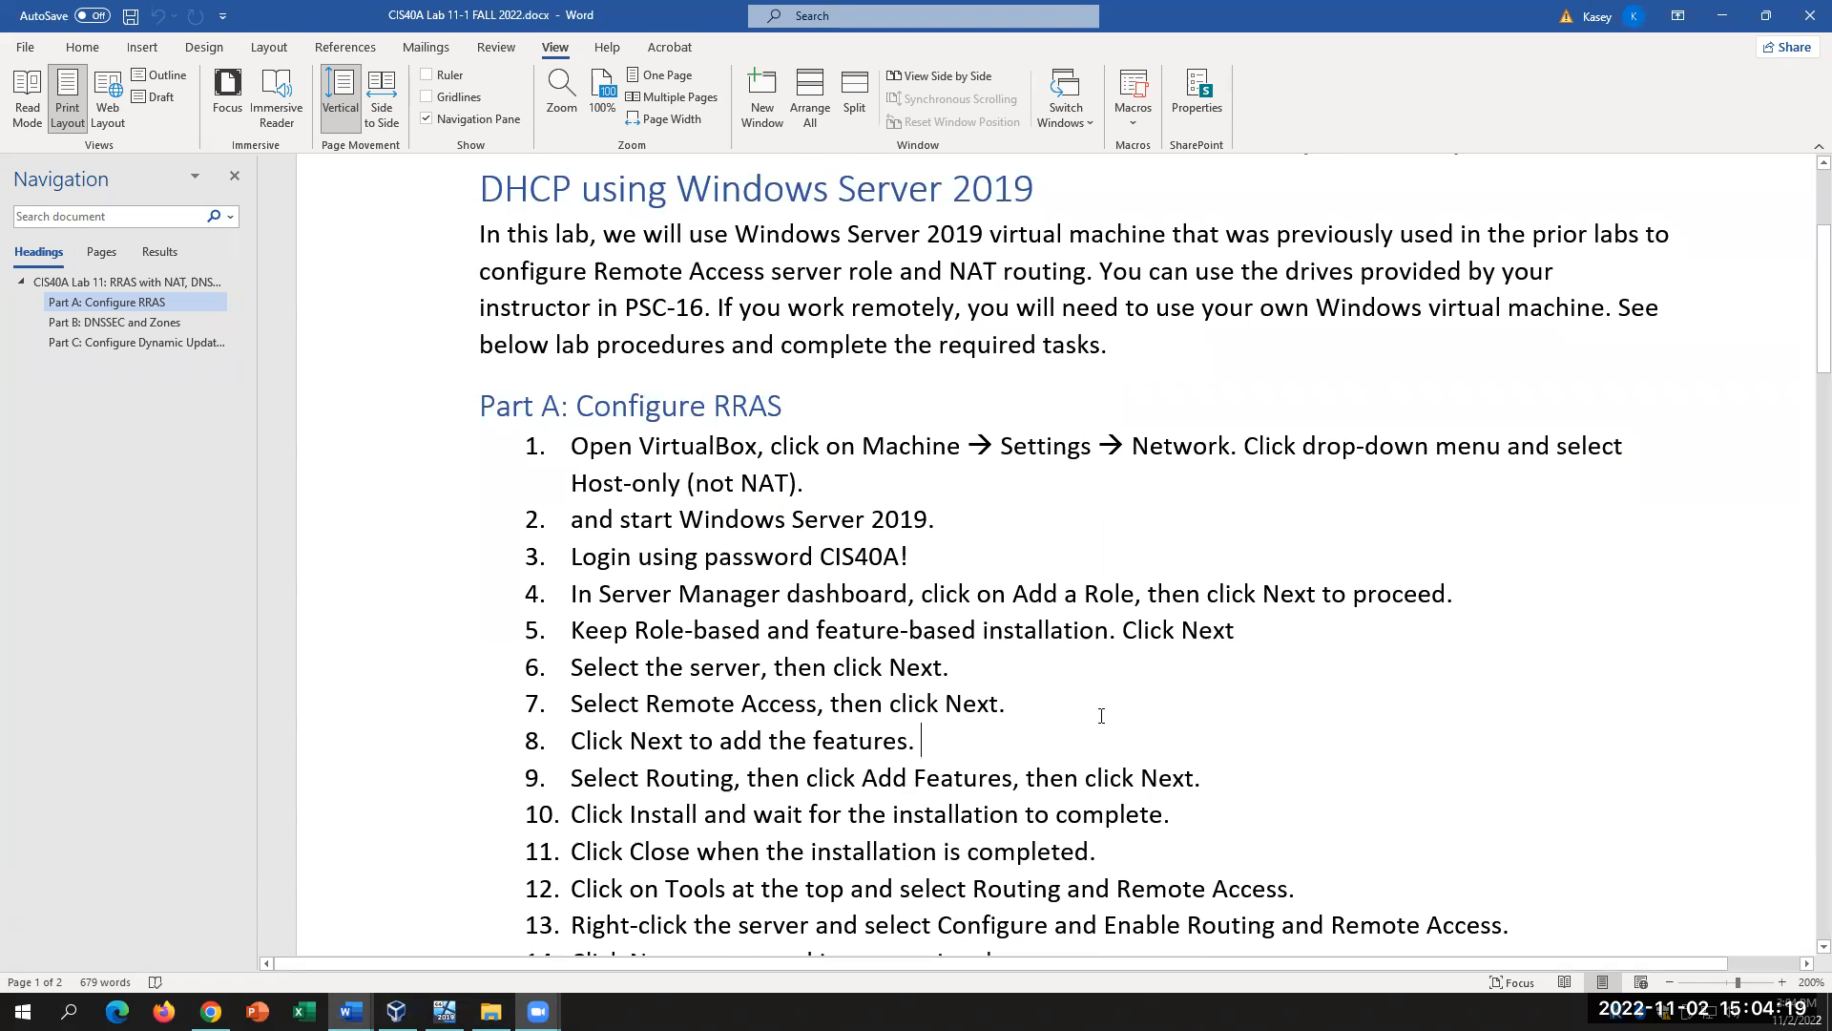
scroll(1101, 716, down, 1)
drag(815, 380, 571, 391)
click(976, 431)
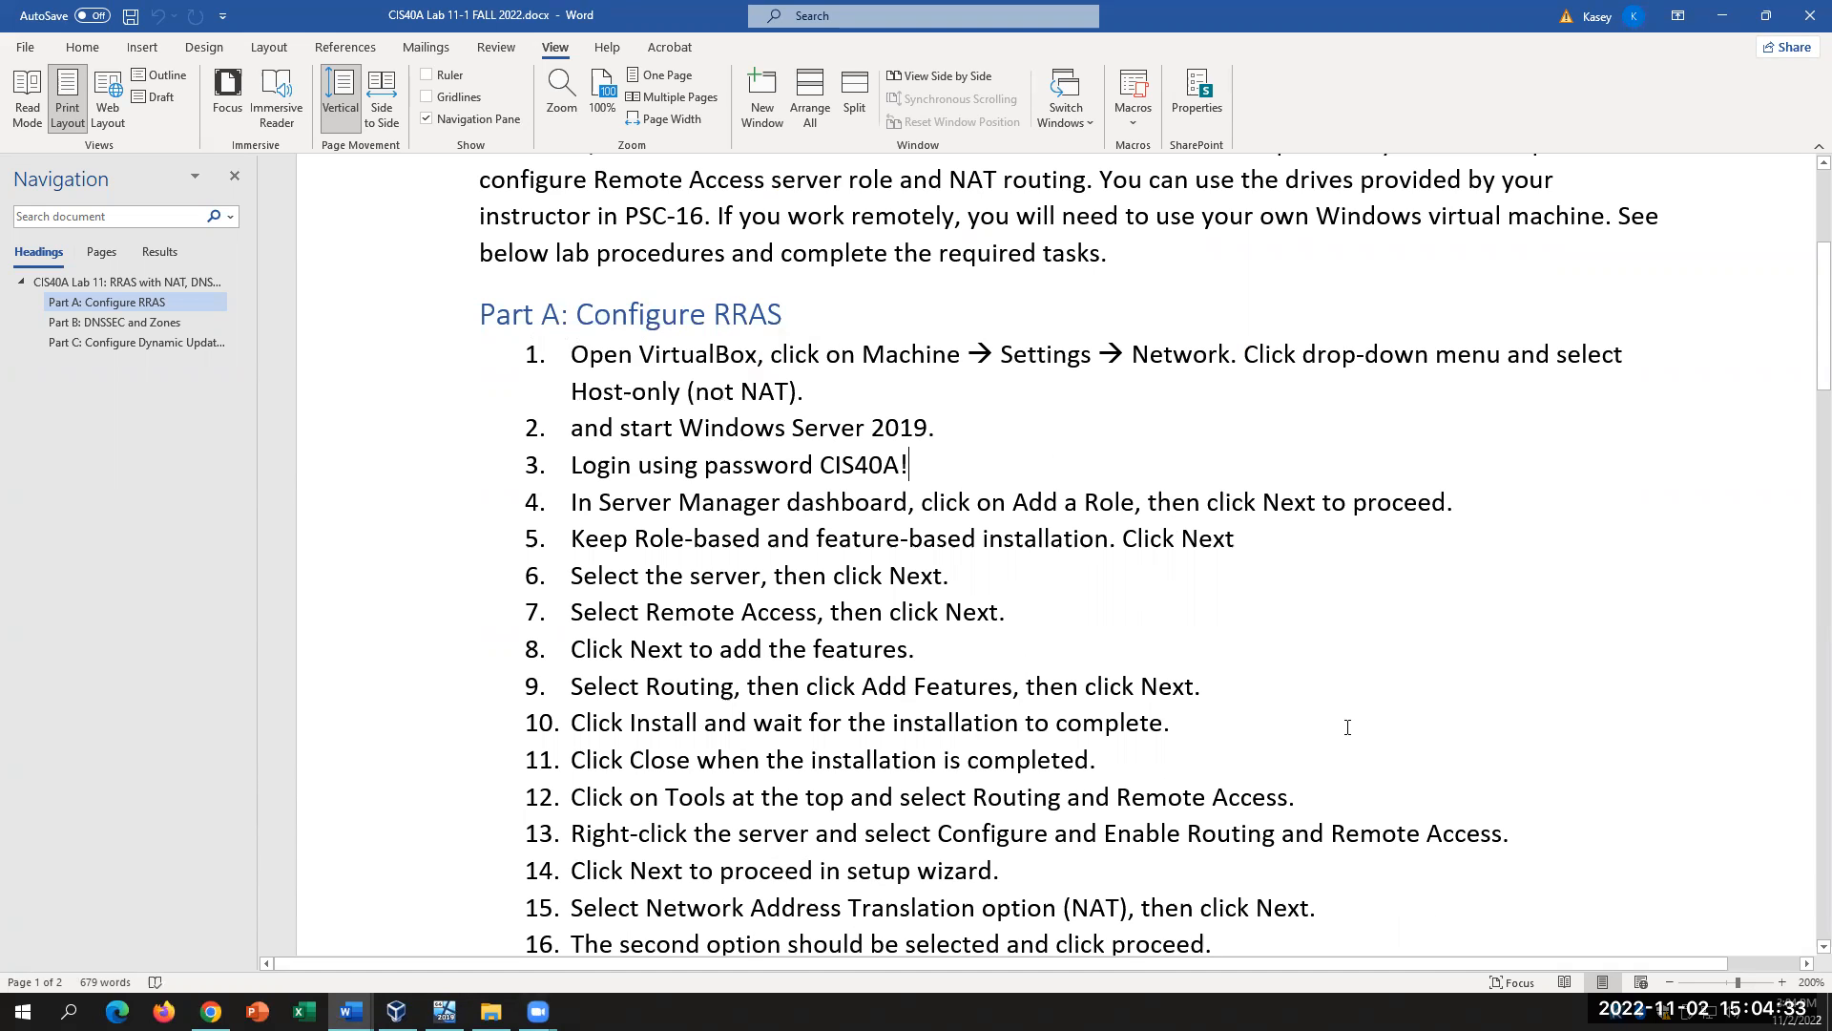
scroll(1165, 803, up, 3)
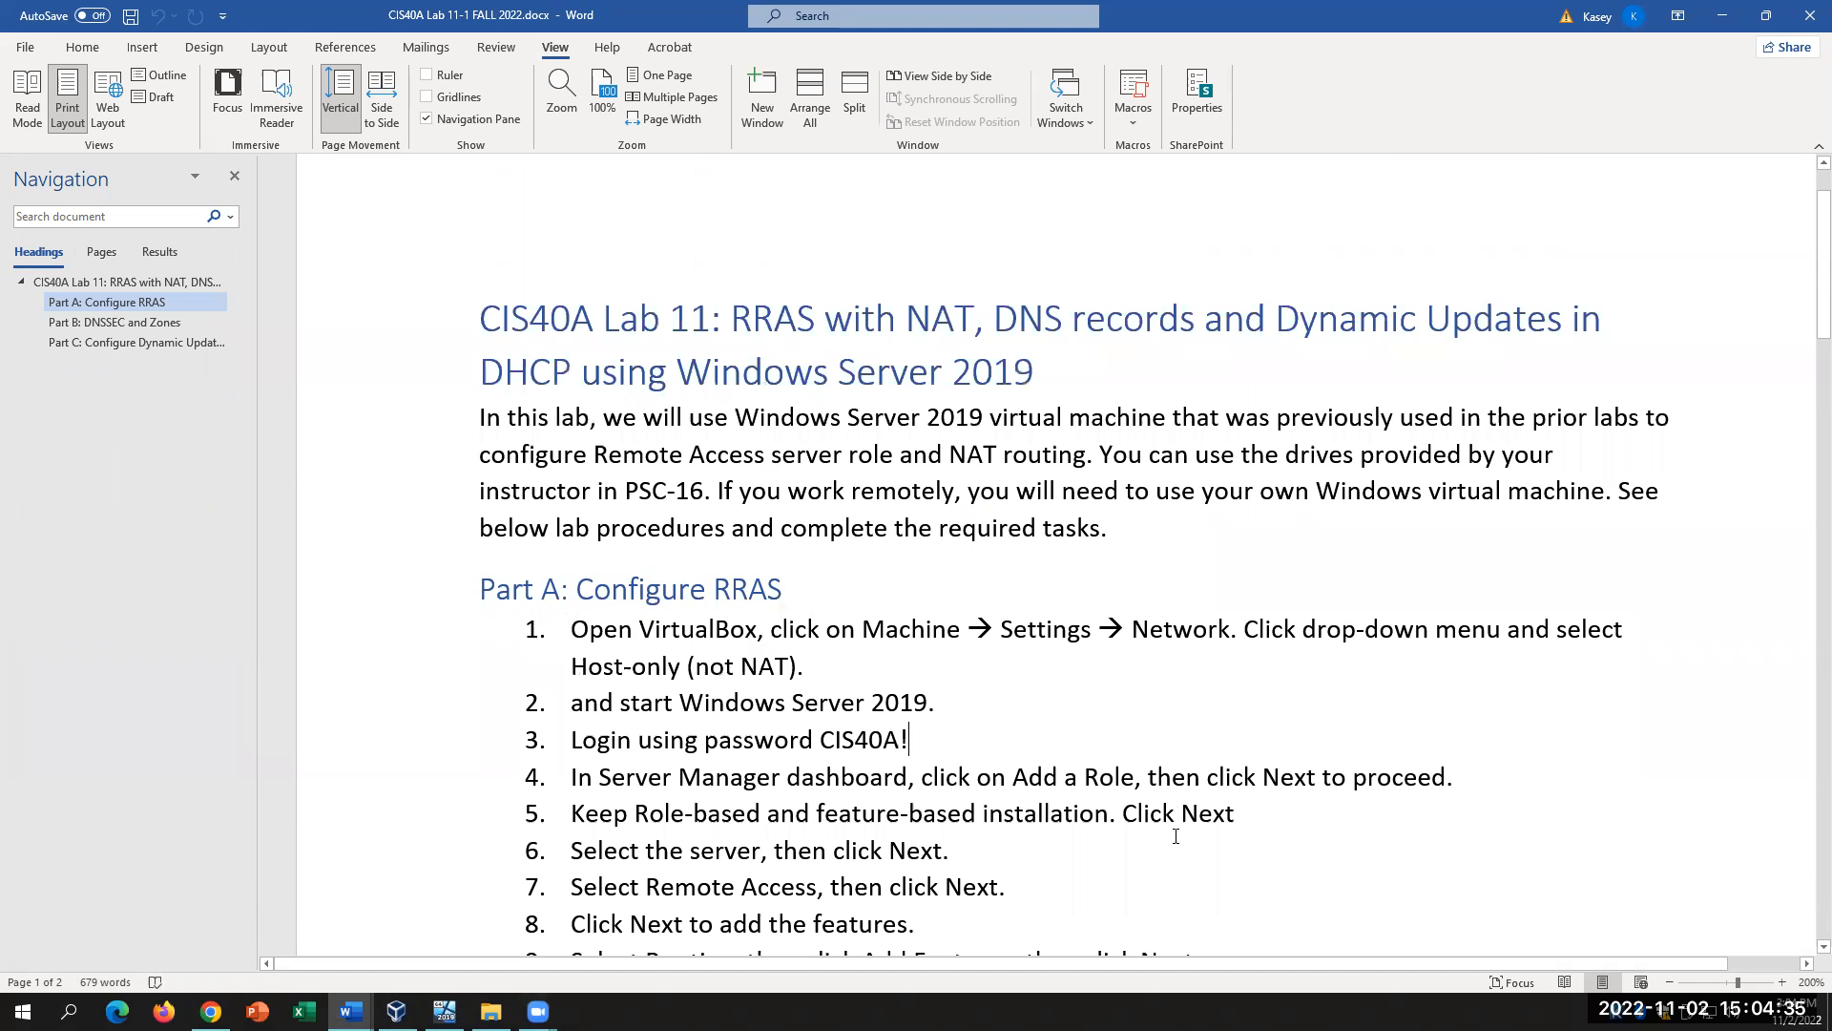
drag(885, 315, 1168, 361)
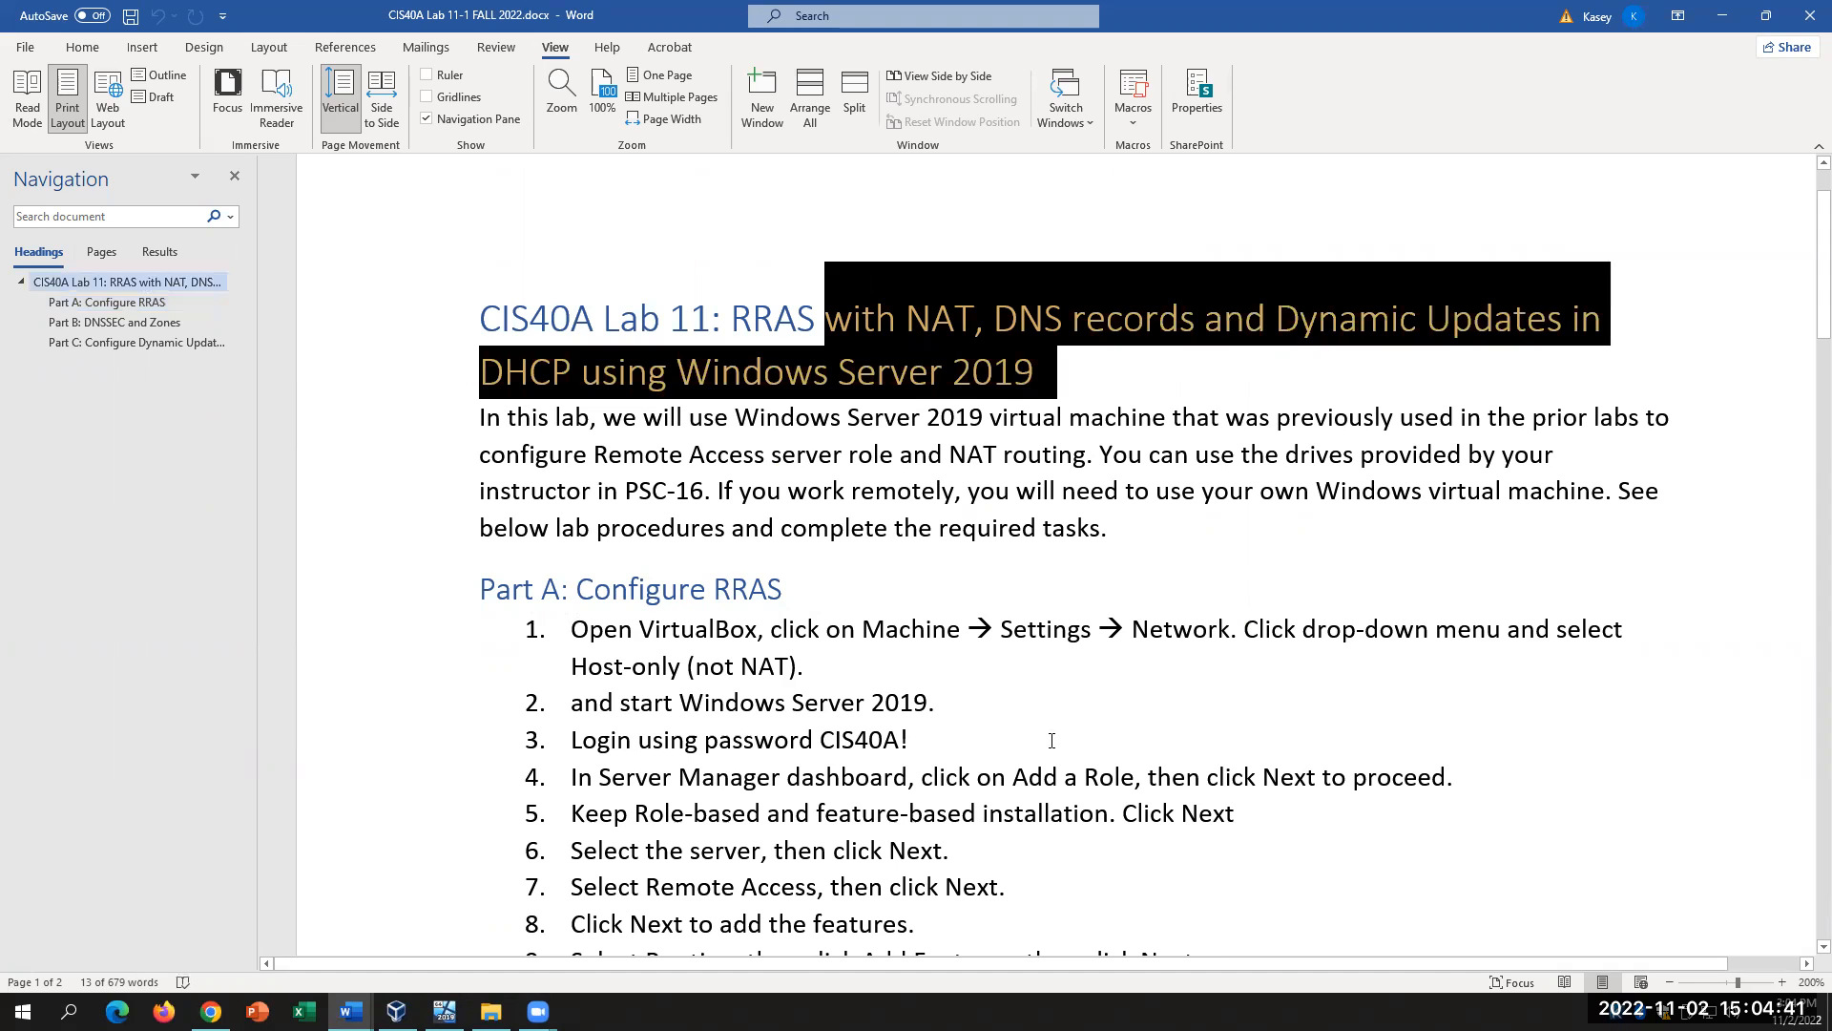
click(1052, 711)
mouse_move(538, 1010)
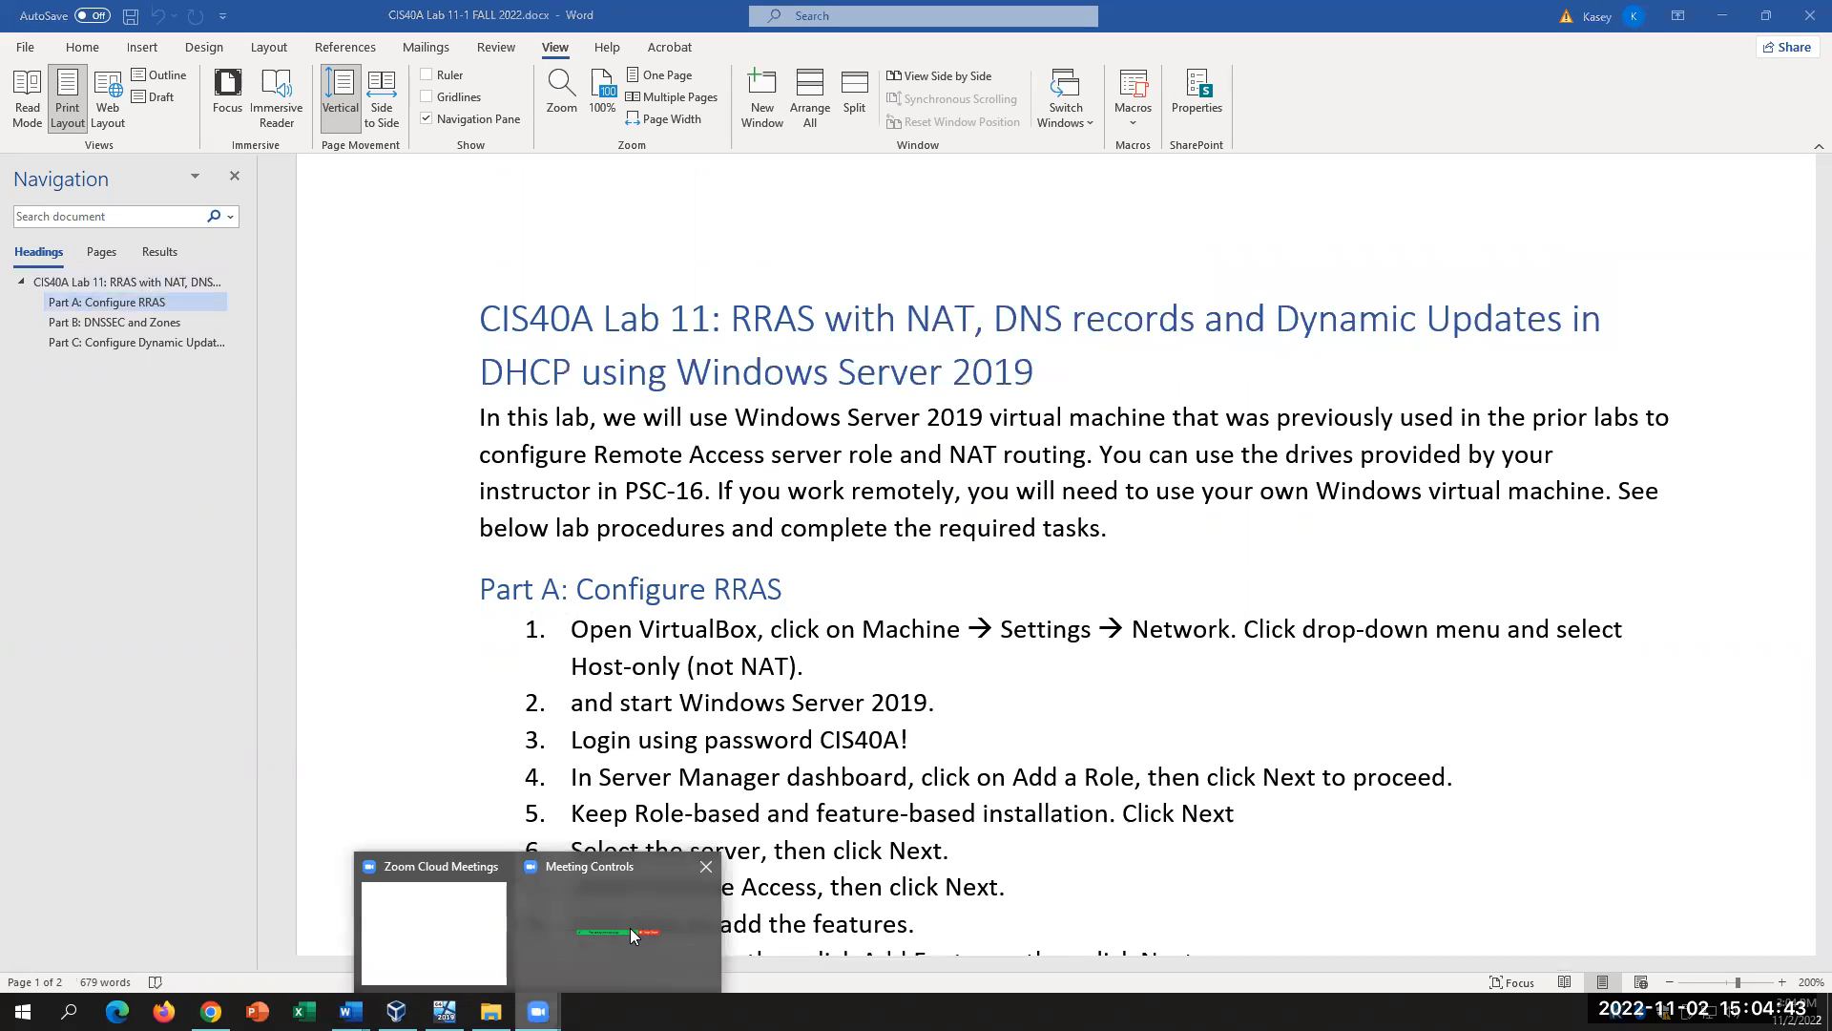
Bring up the server VM, cancel its Settings dialog and send Ctrl-Alt-Del to the lock screen
click(444, 1010)
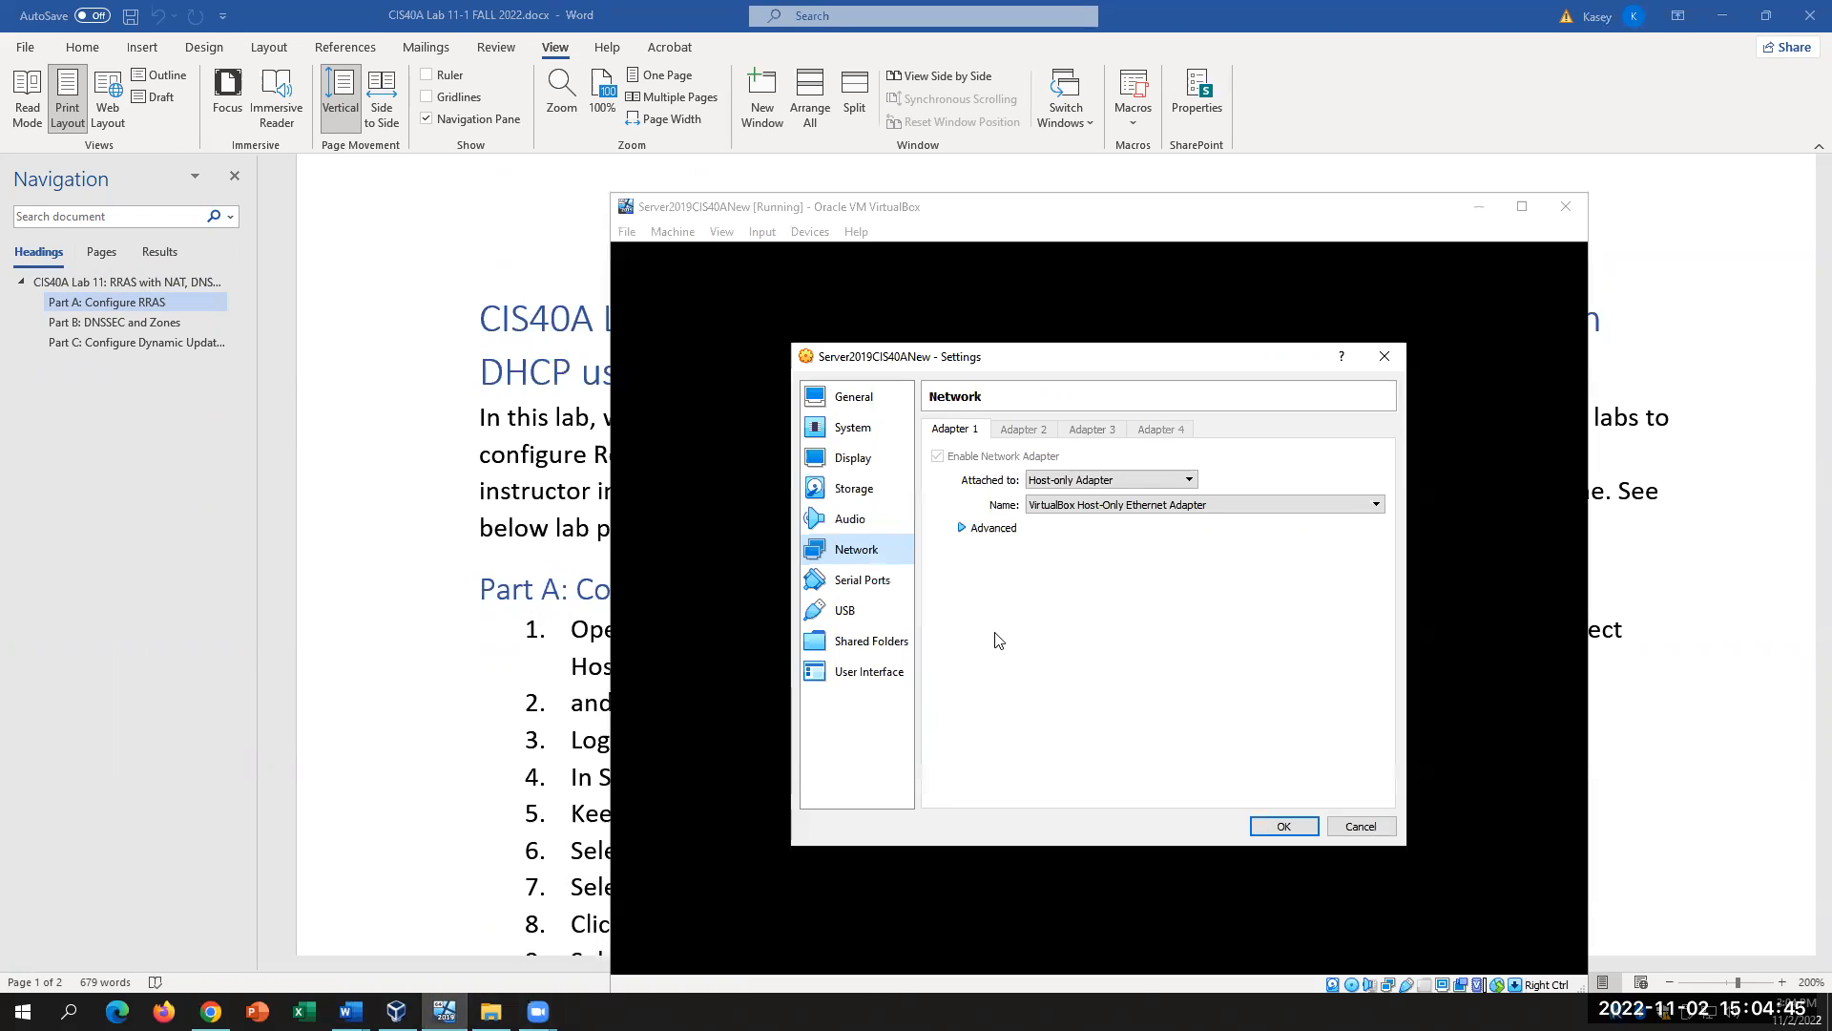
click(1362, 827)
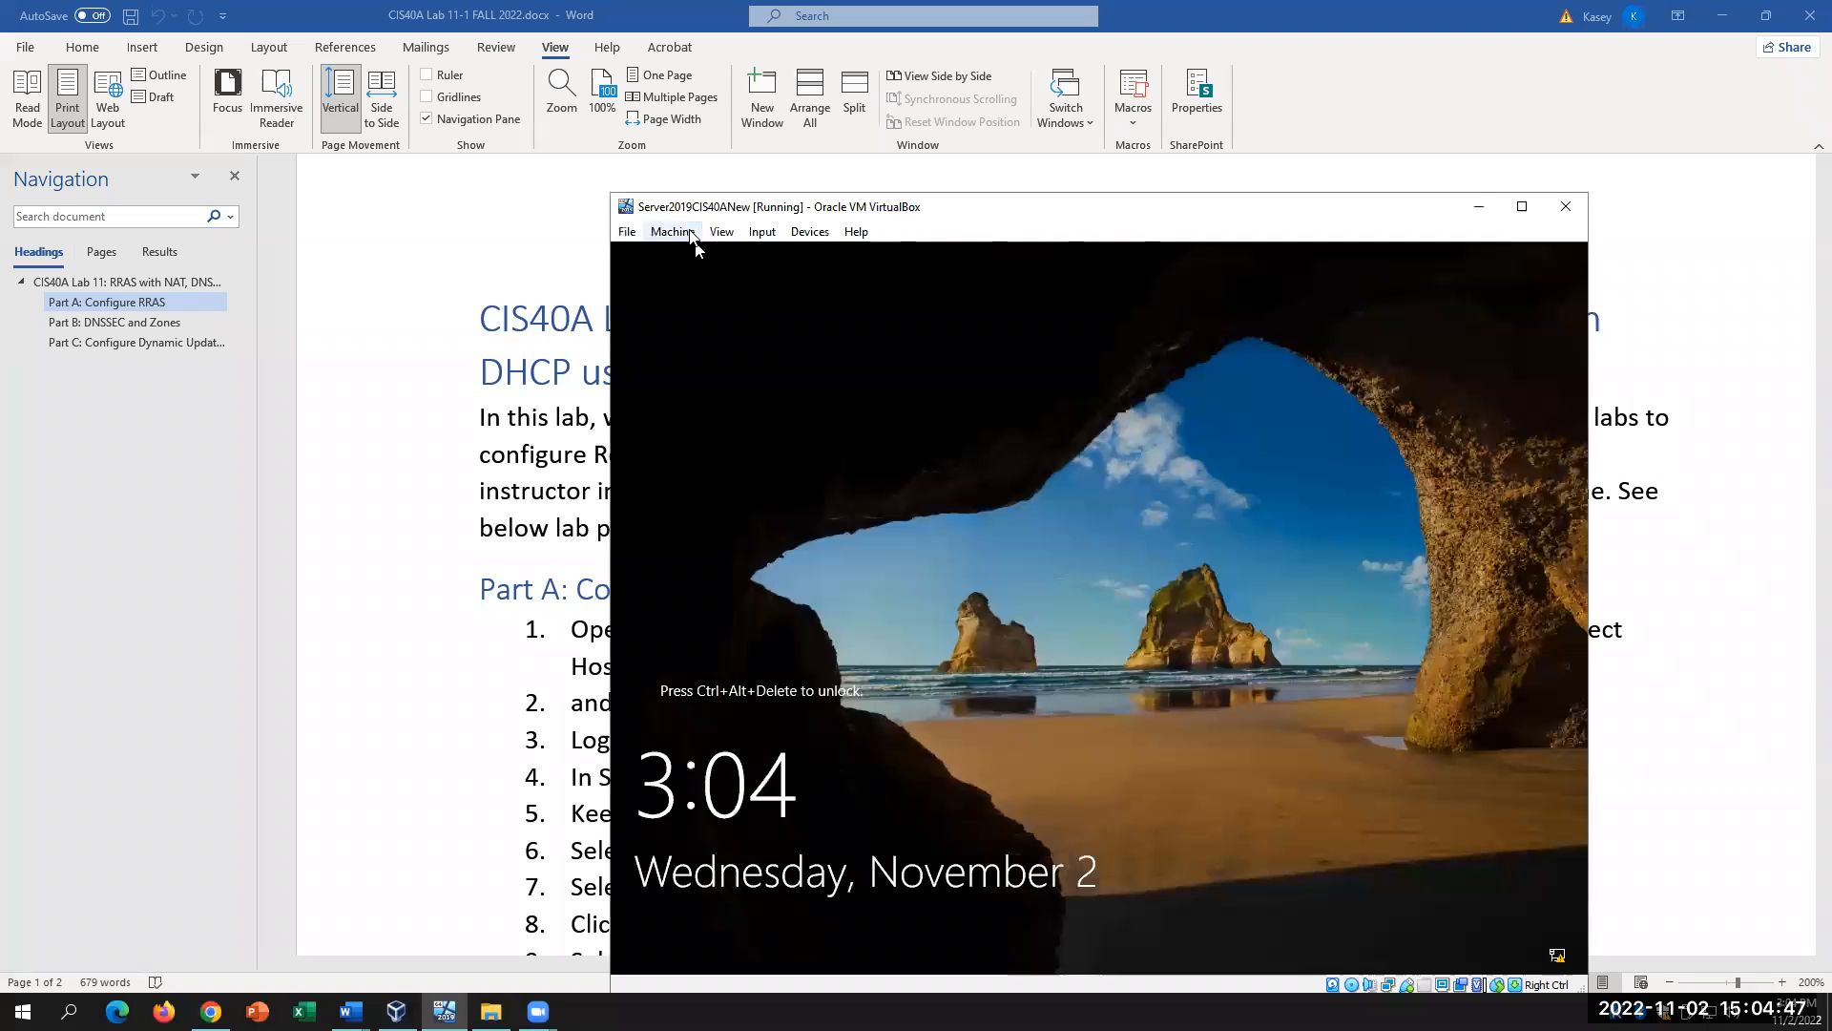
click(776, 232)
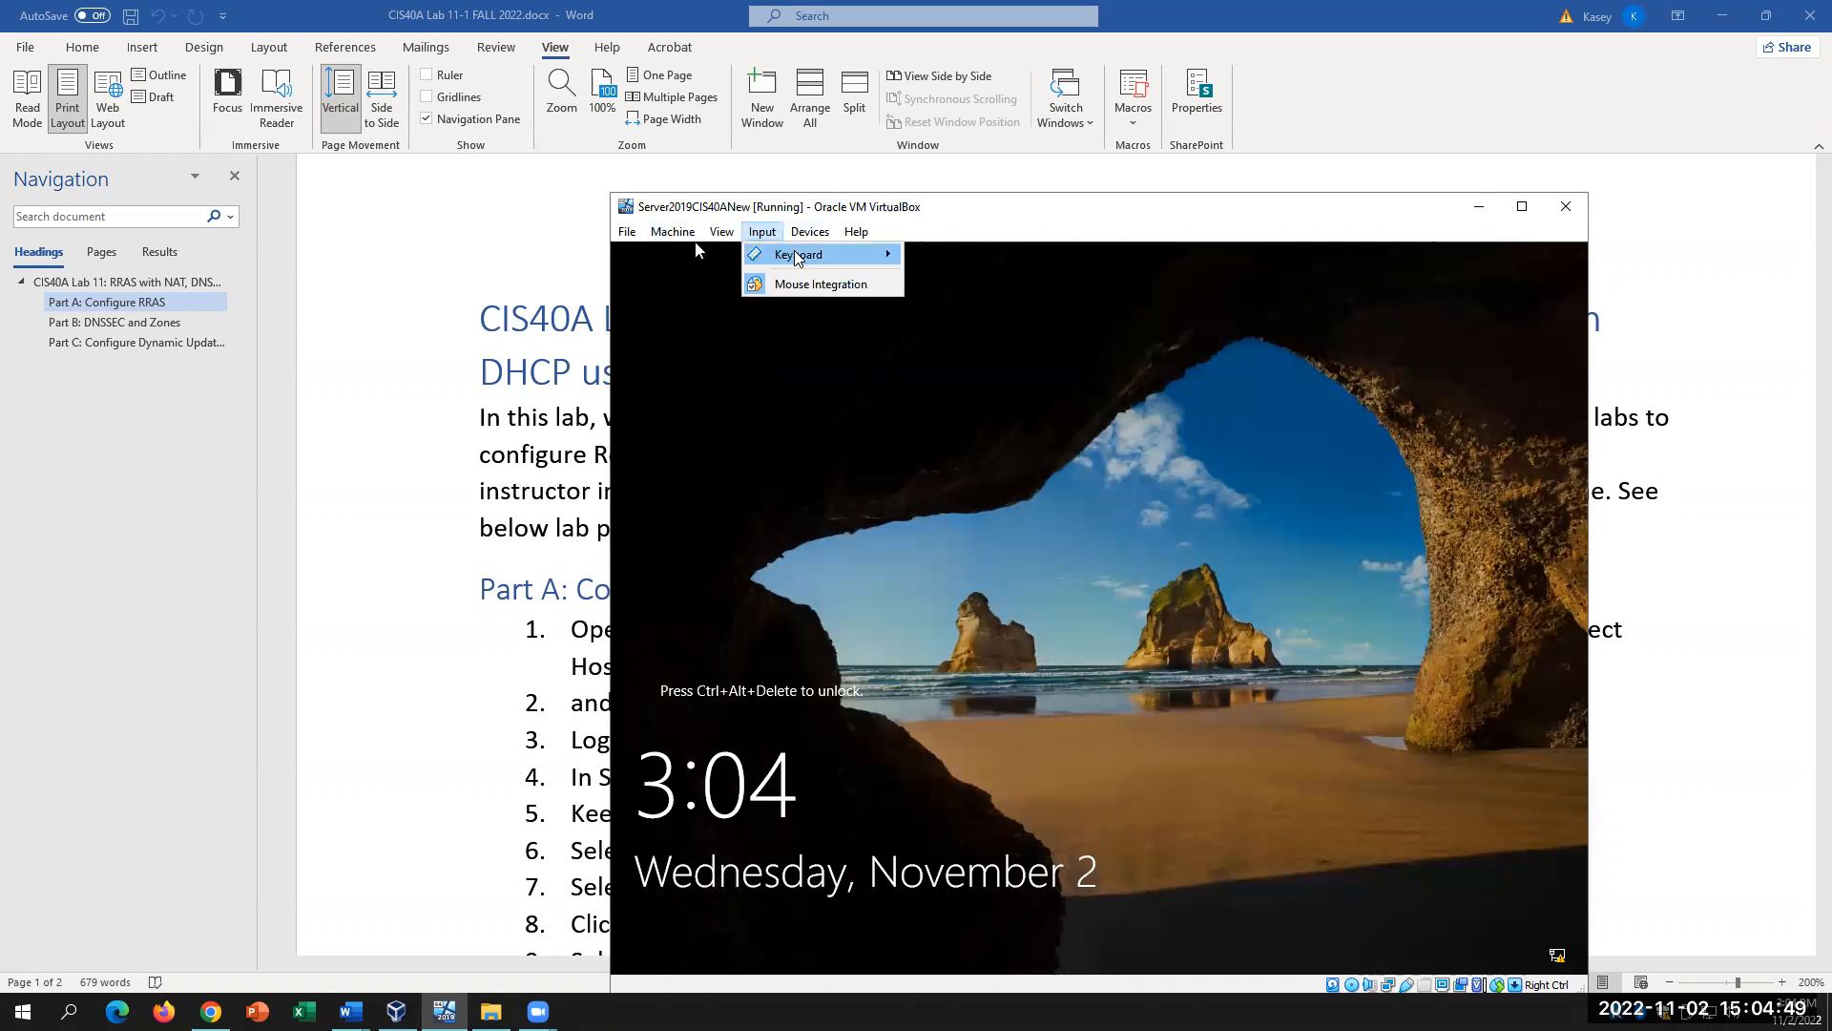
mouse_move(801, 256)
click(1015, 306)
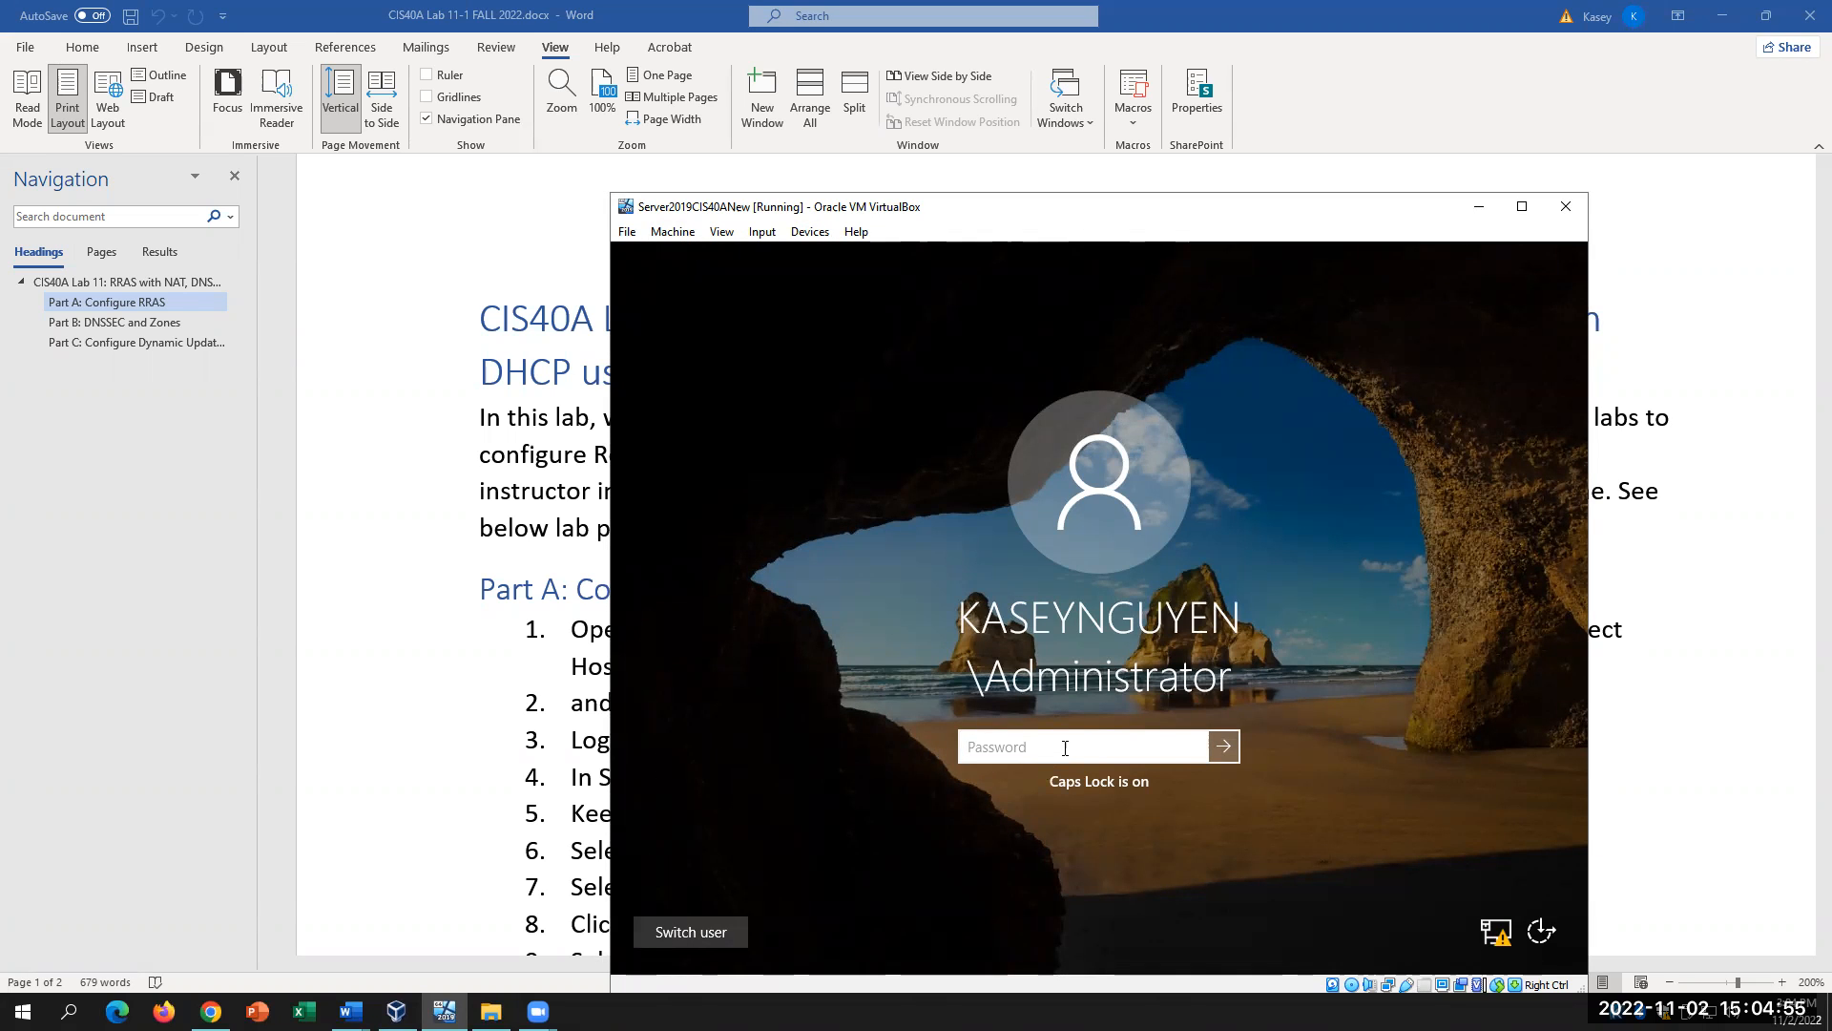
Enter the account password to sign in to Server 2019, then bring the lab document forward
text(Pa$)
key(Return)
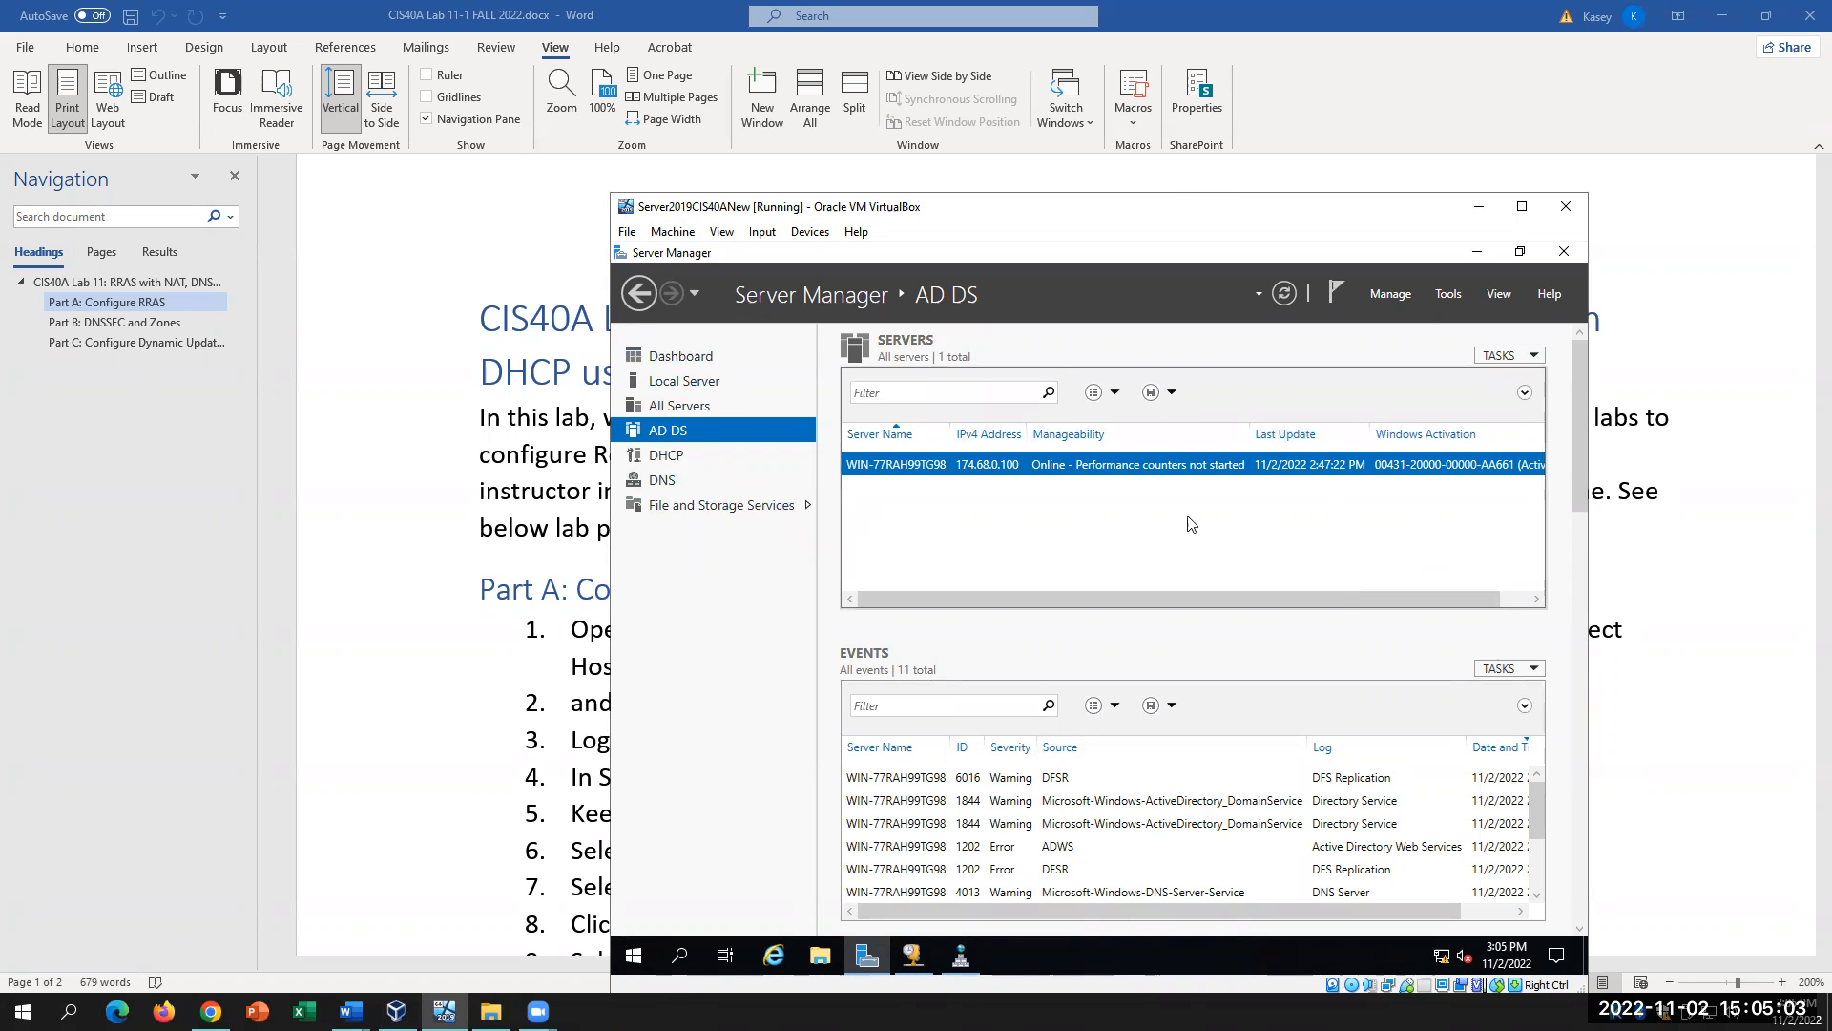
click(353, 666)
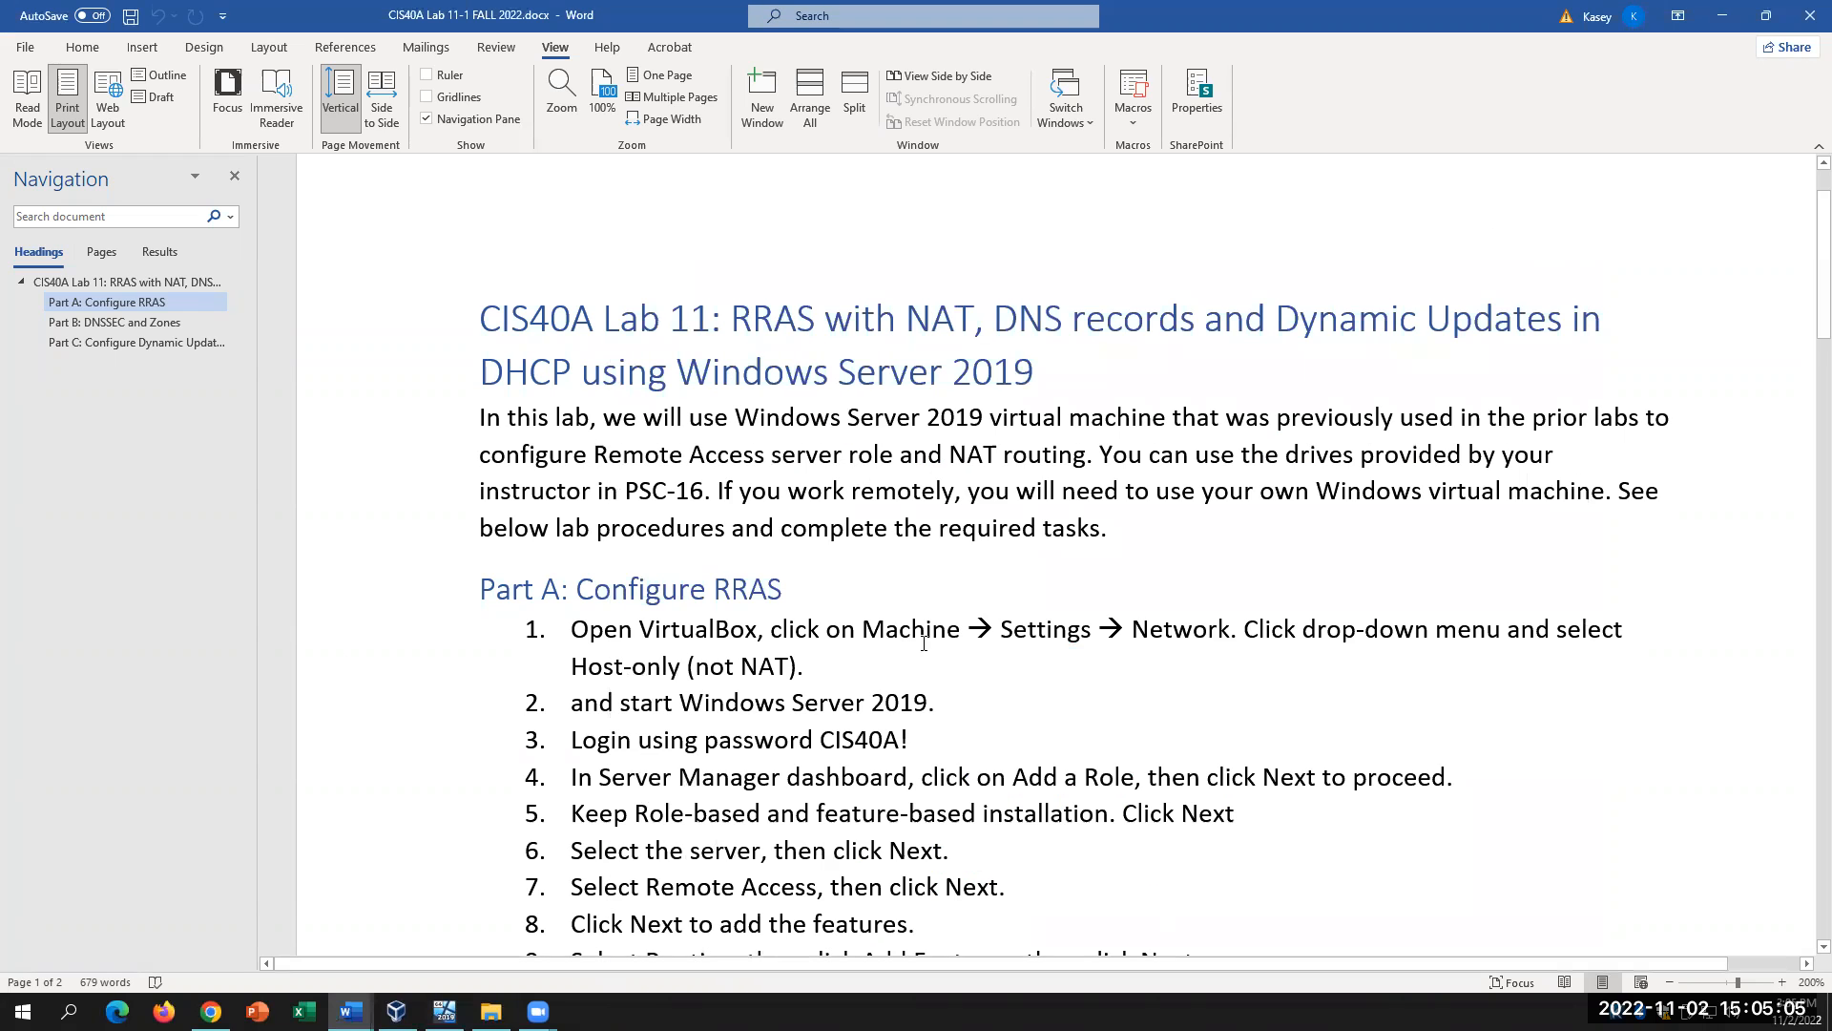
Highlight step 5's installation instruction and step 7's Remote Access in the Part A instructions
scroll(924, 644, down, 3)
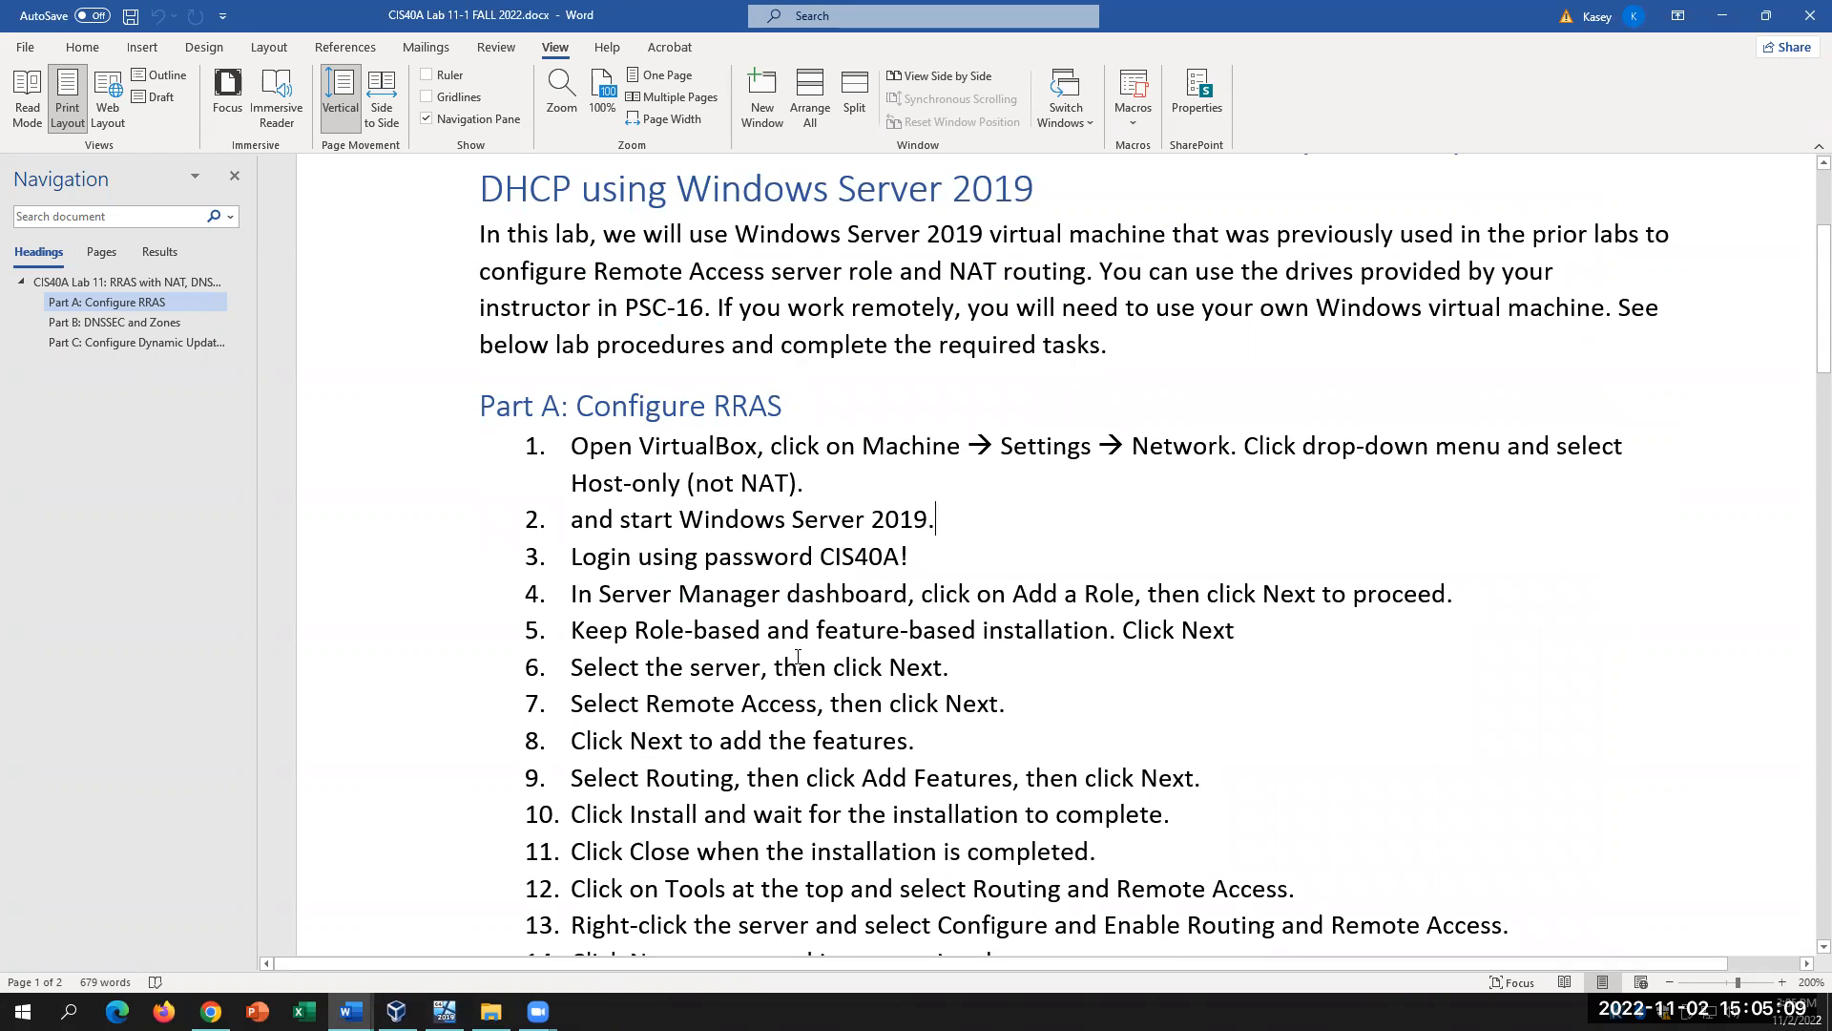
drag(635, 629, 1239, 632)
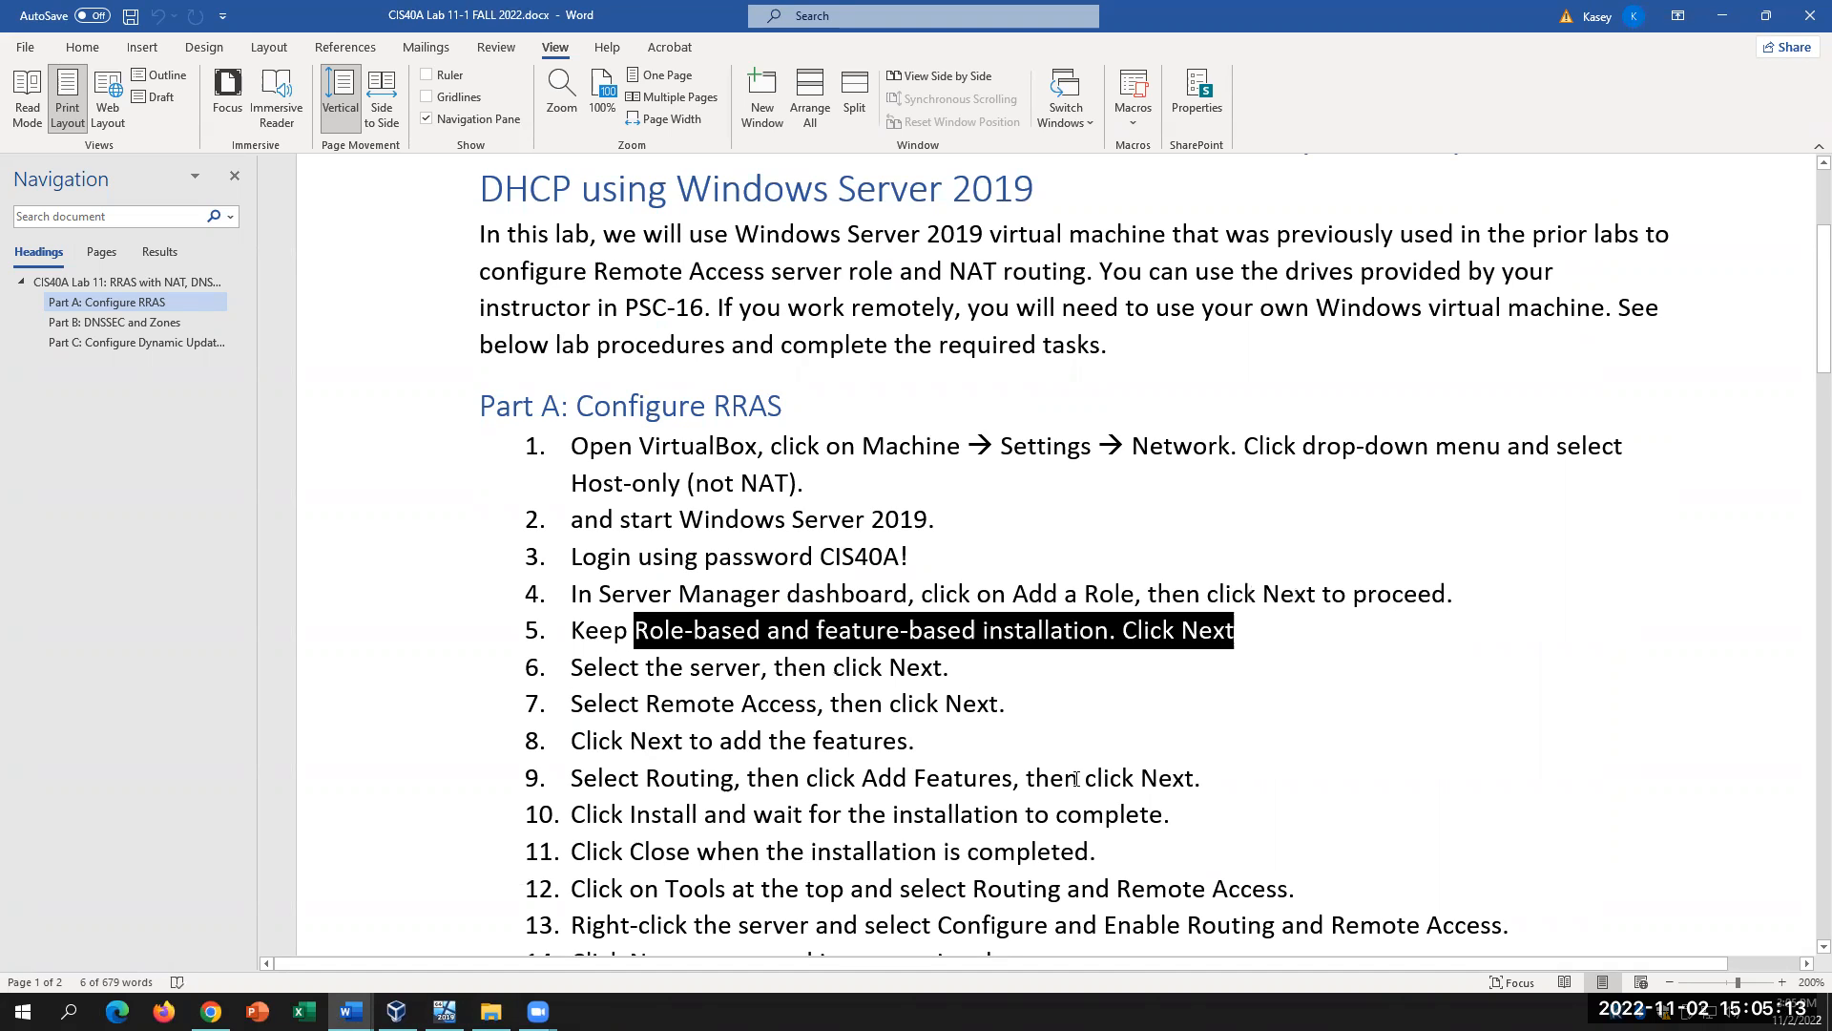
drag(649, 705, 818, 706)
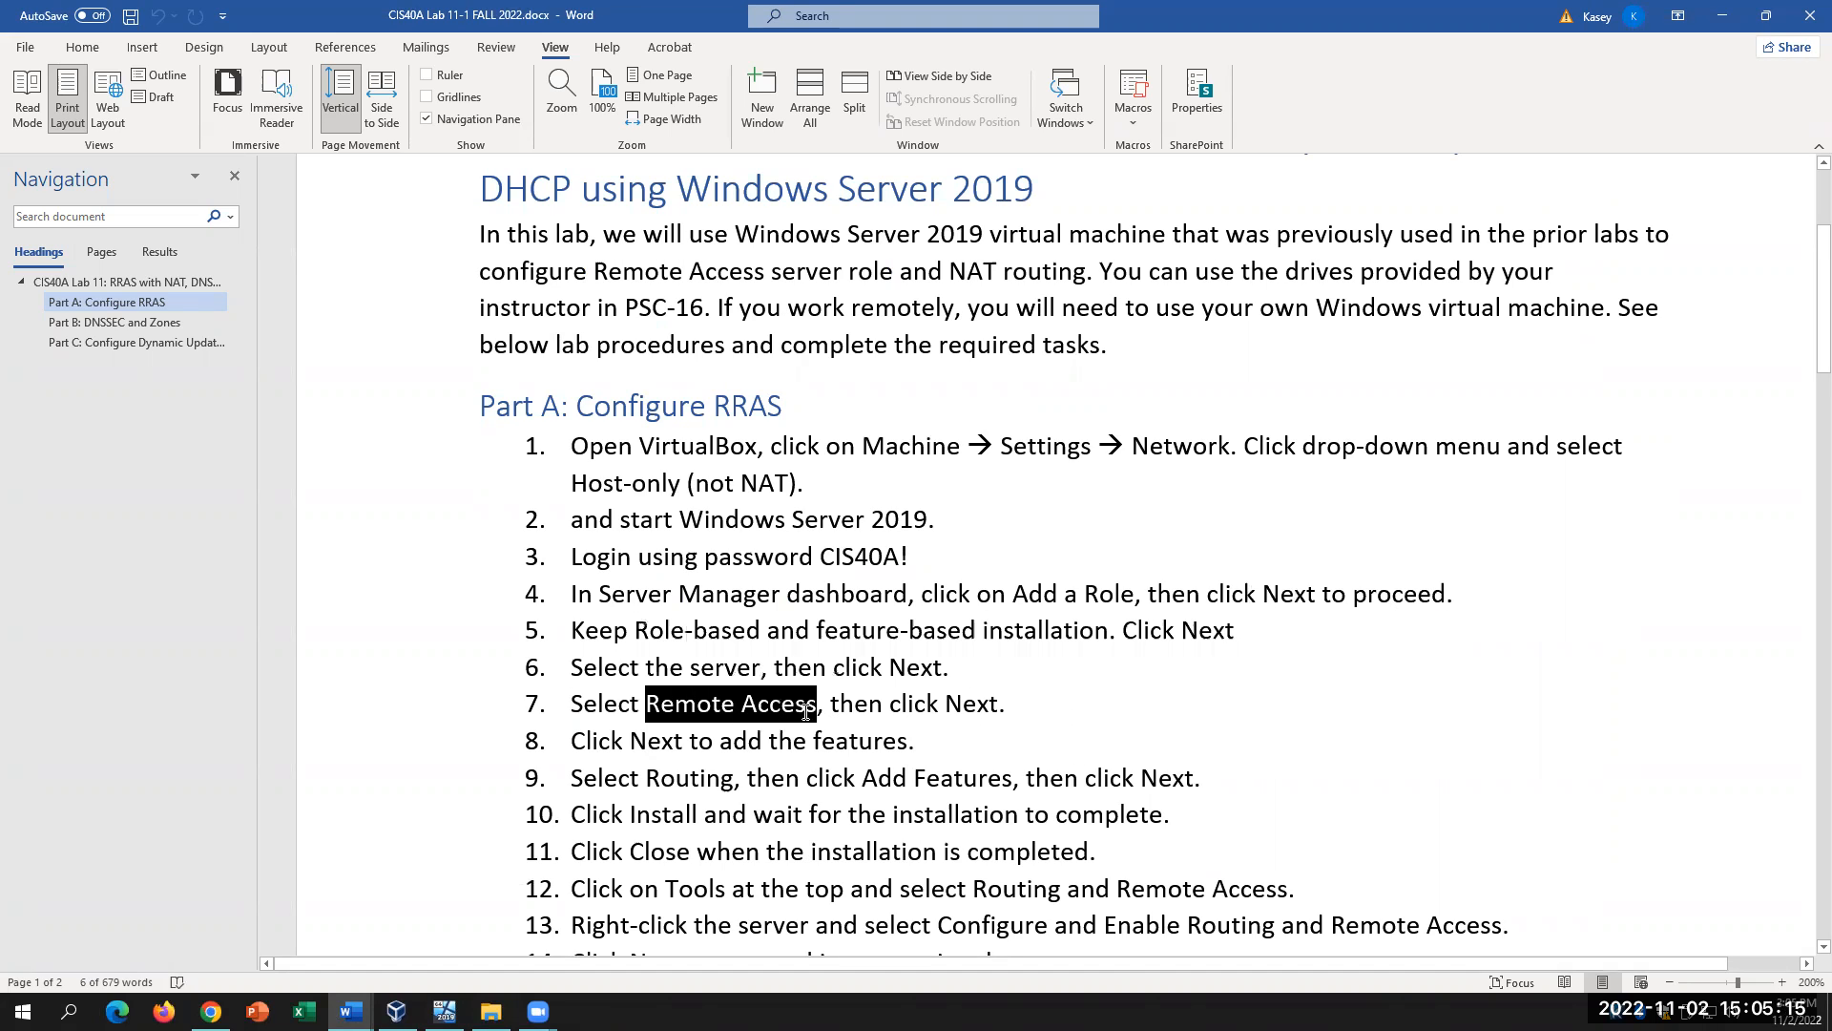
click(1091, 729)
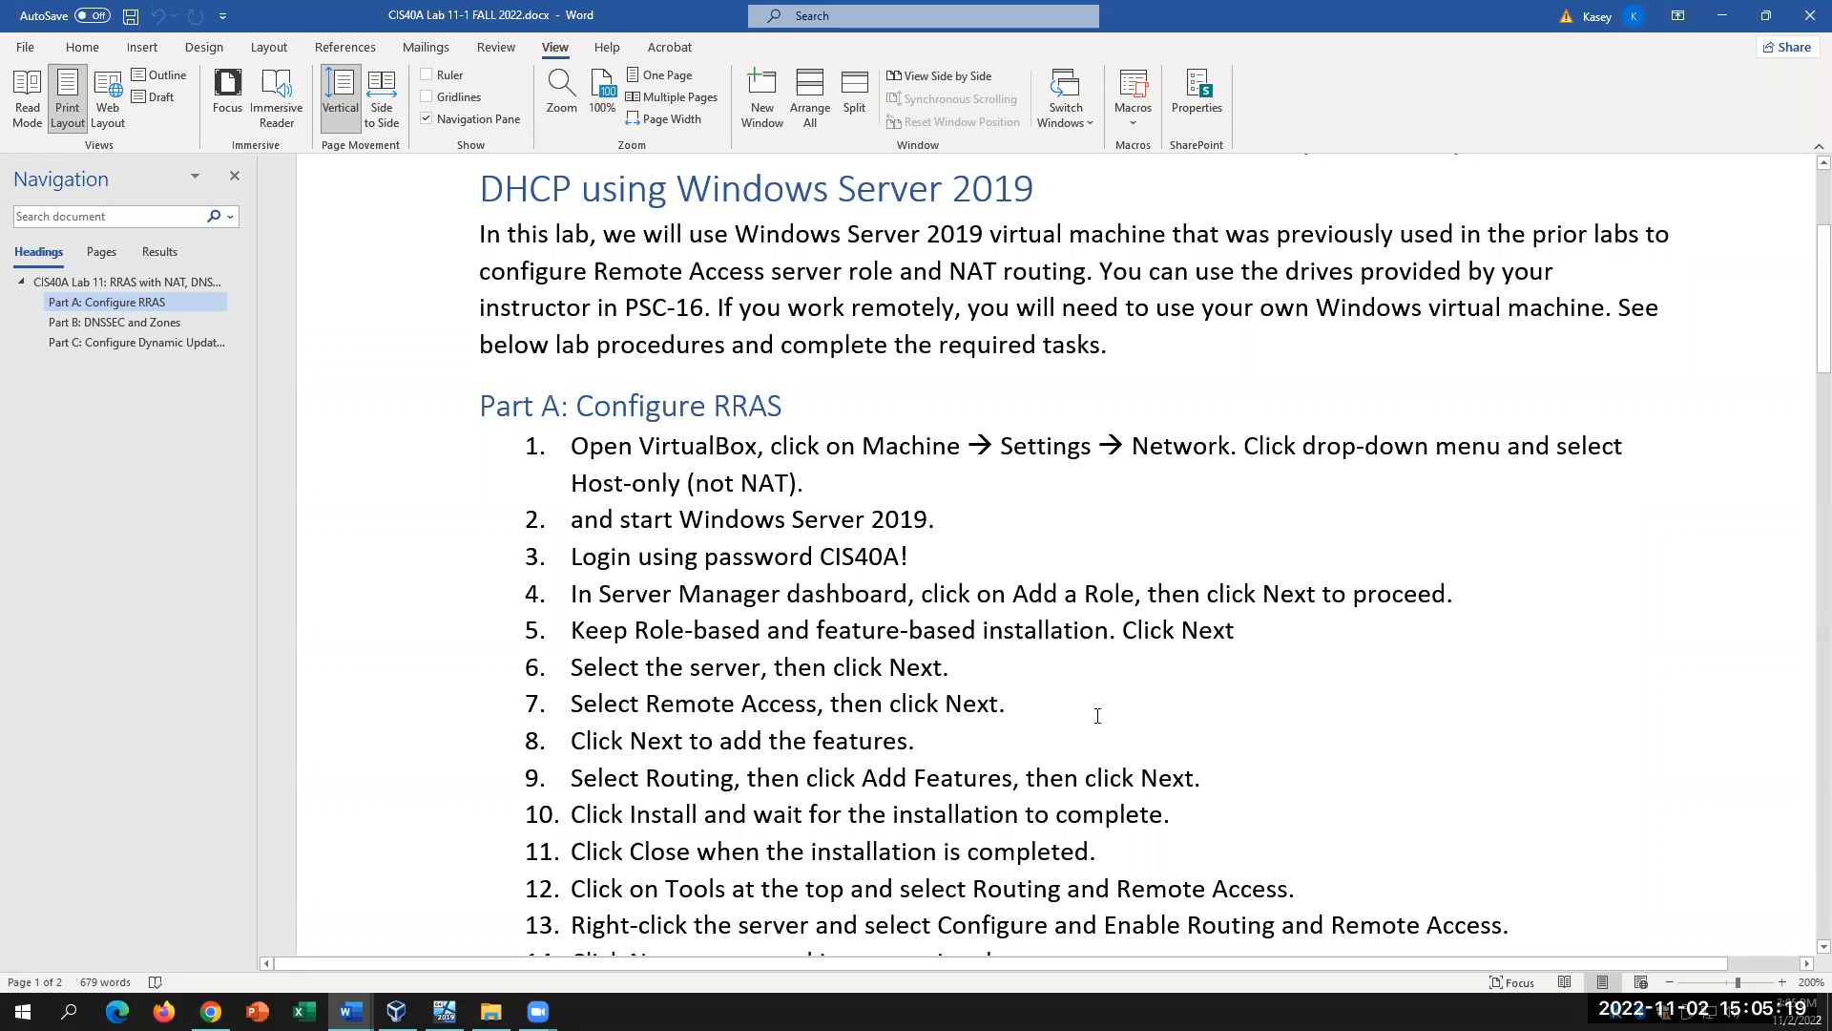
Highlight the question about NAT Routing requirements, then bring the server VM window forward
scroll(1098, 715, down, 2)
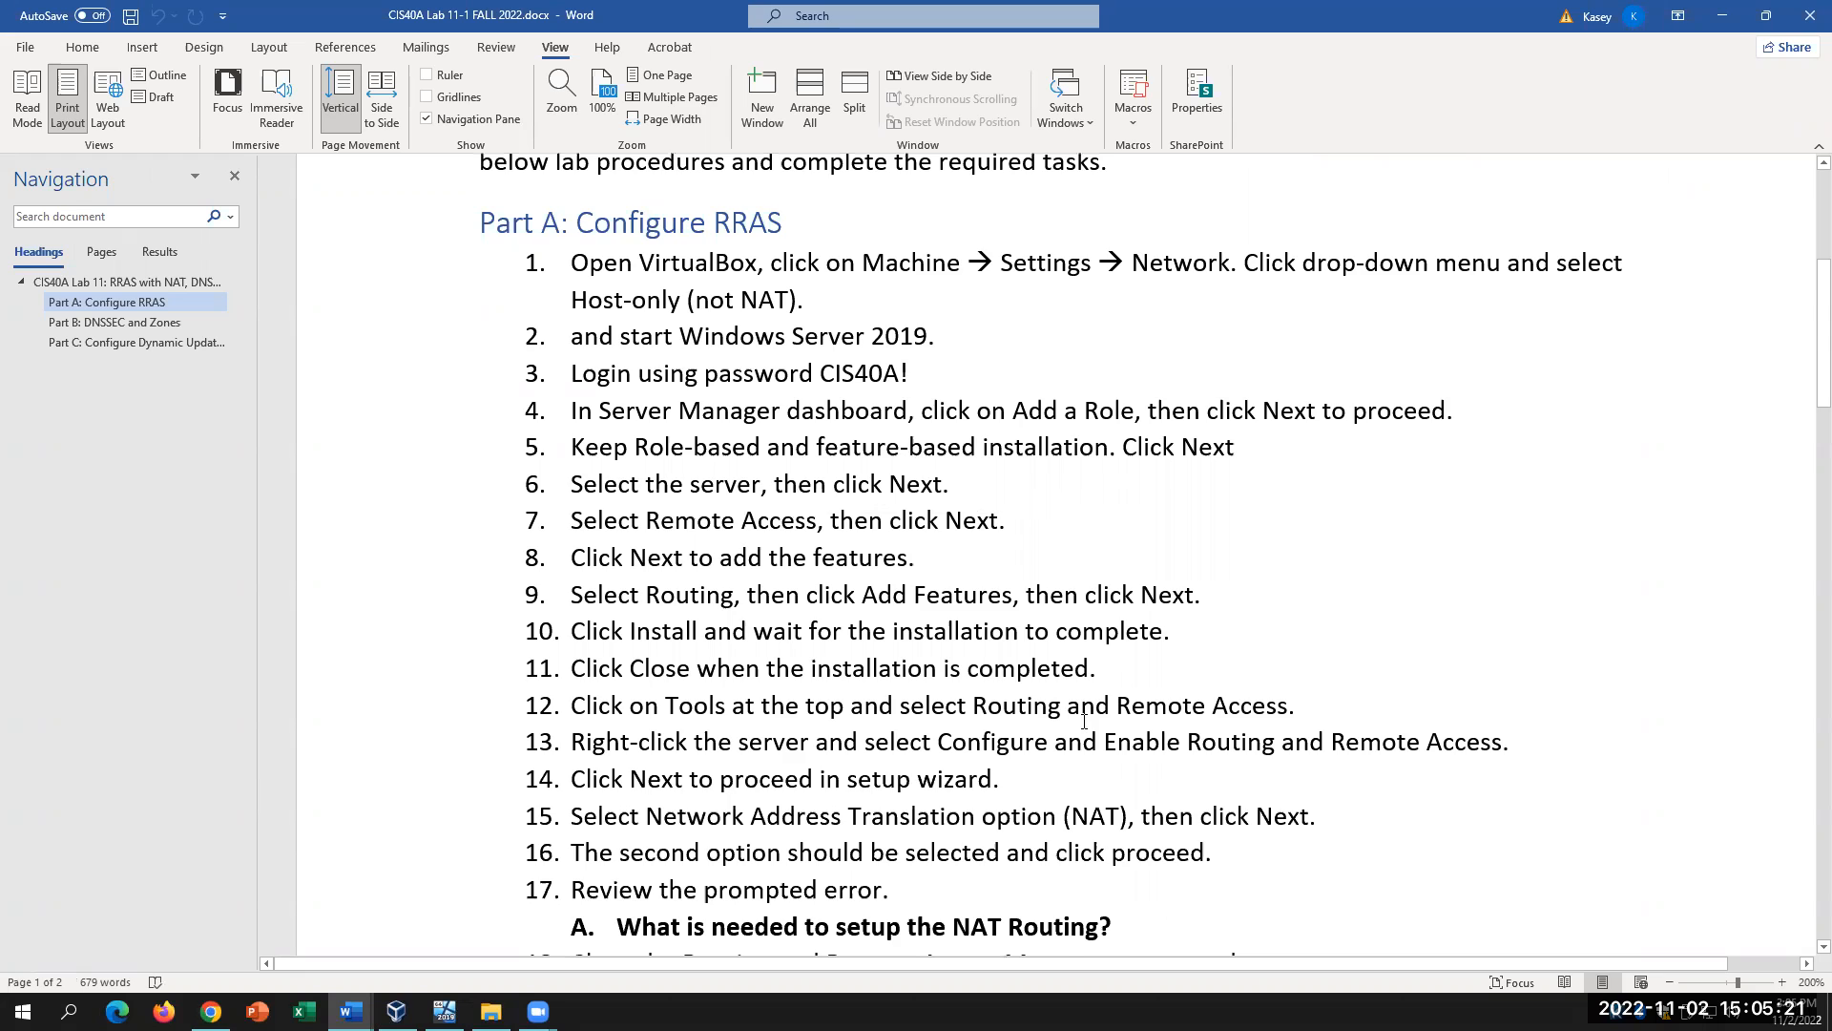
scroll(1084, 721, up, 1)
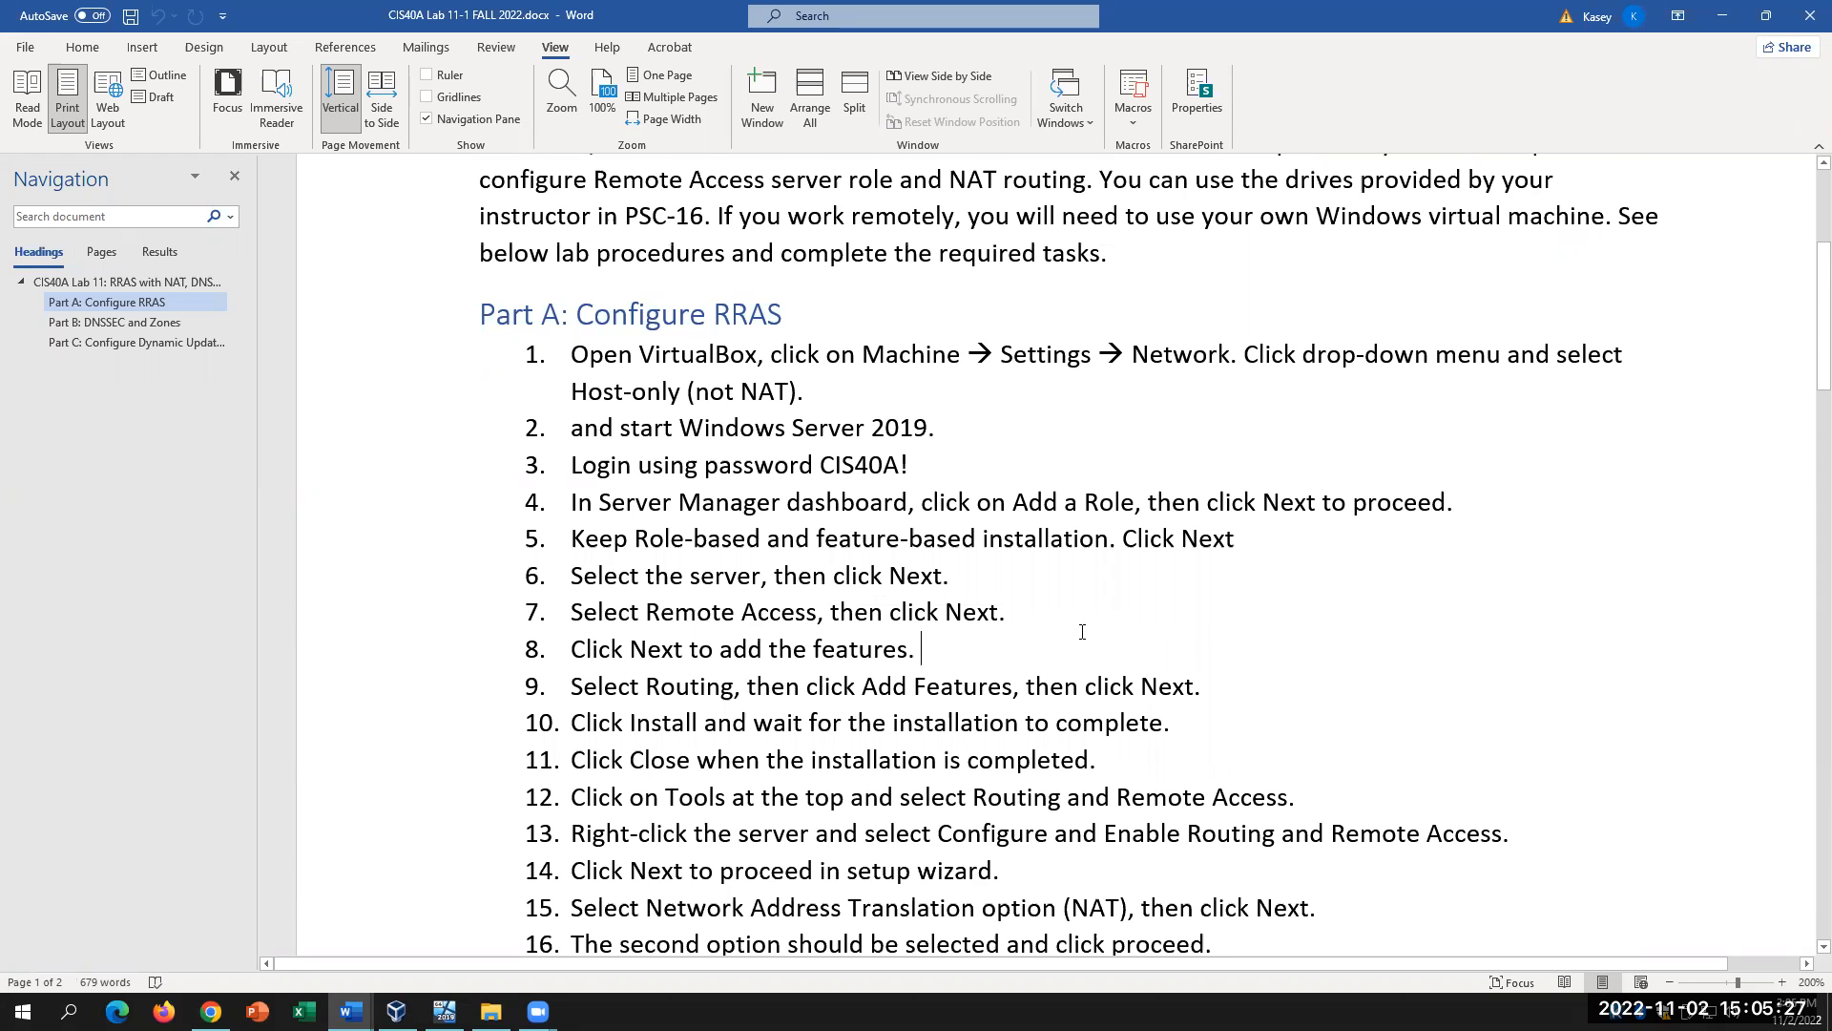
scroll(1118, 705, down, 2)
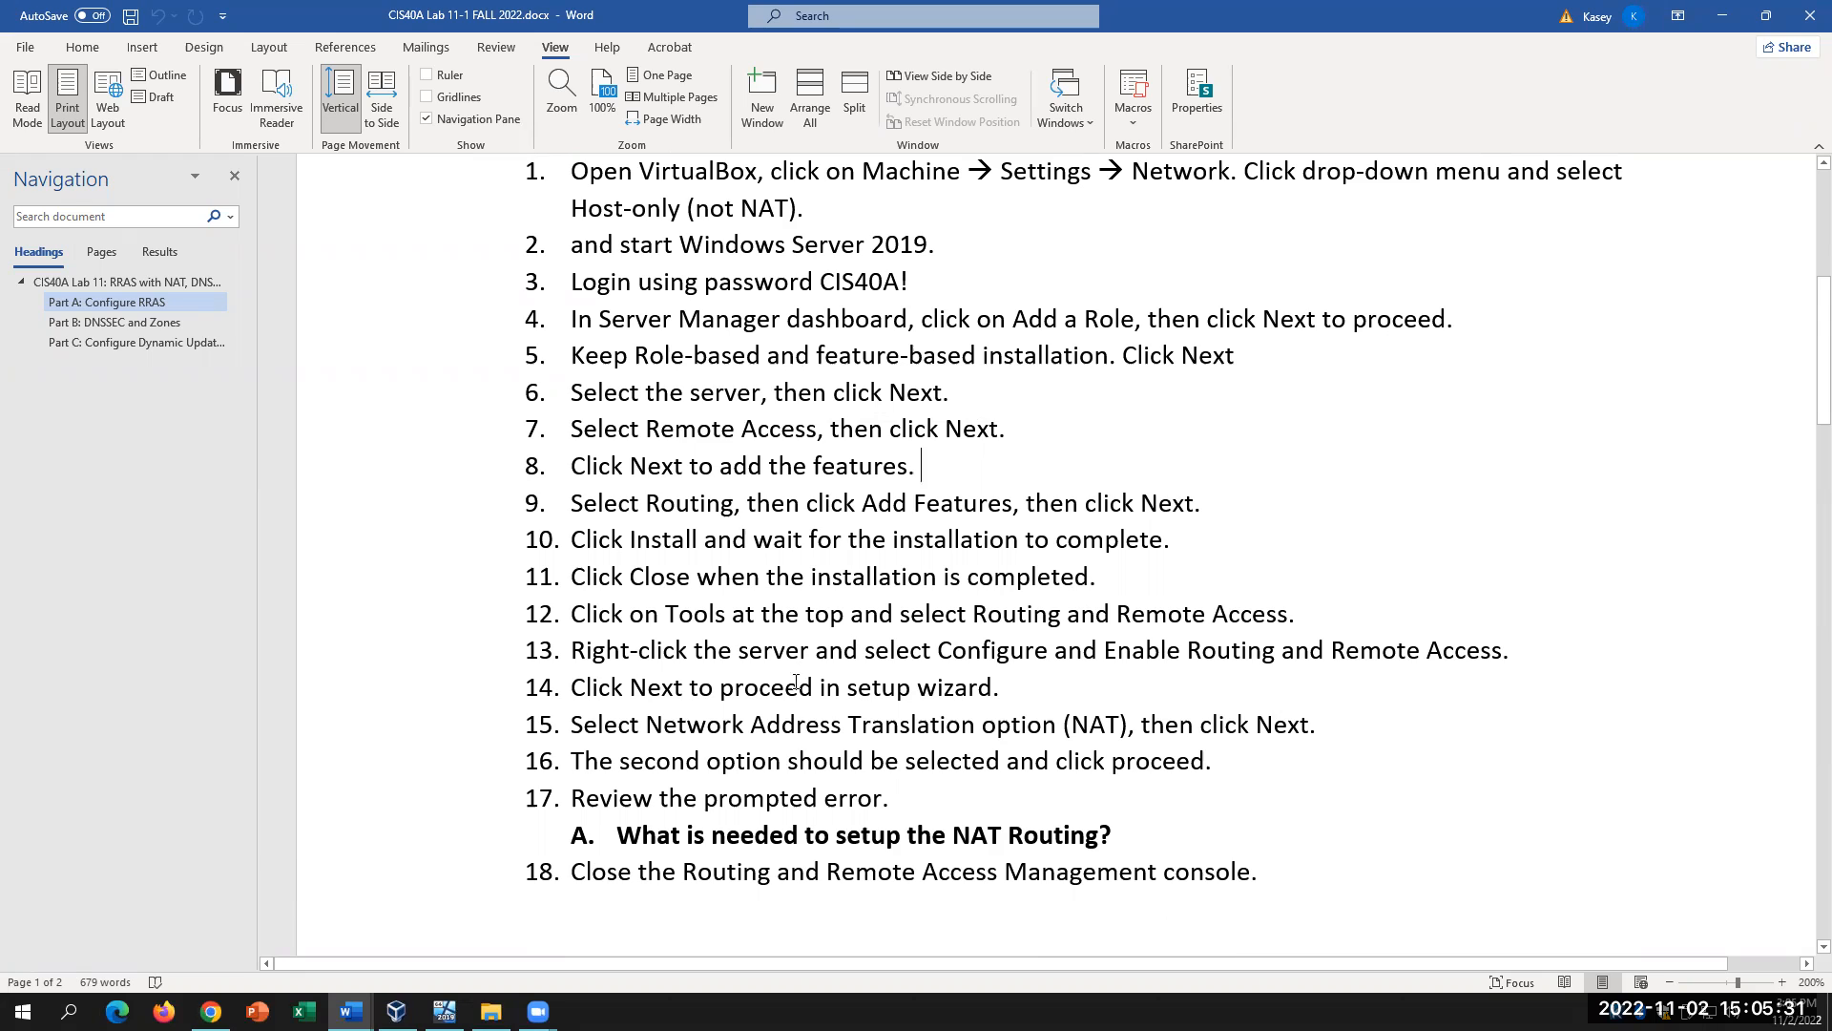
drag(1136, 838, 618, 836)
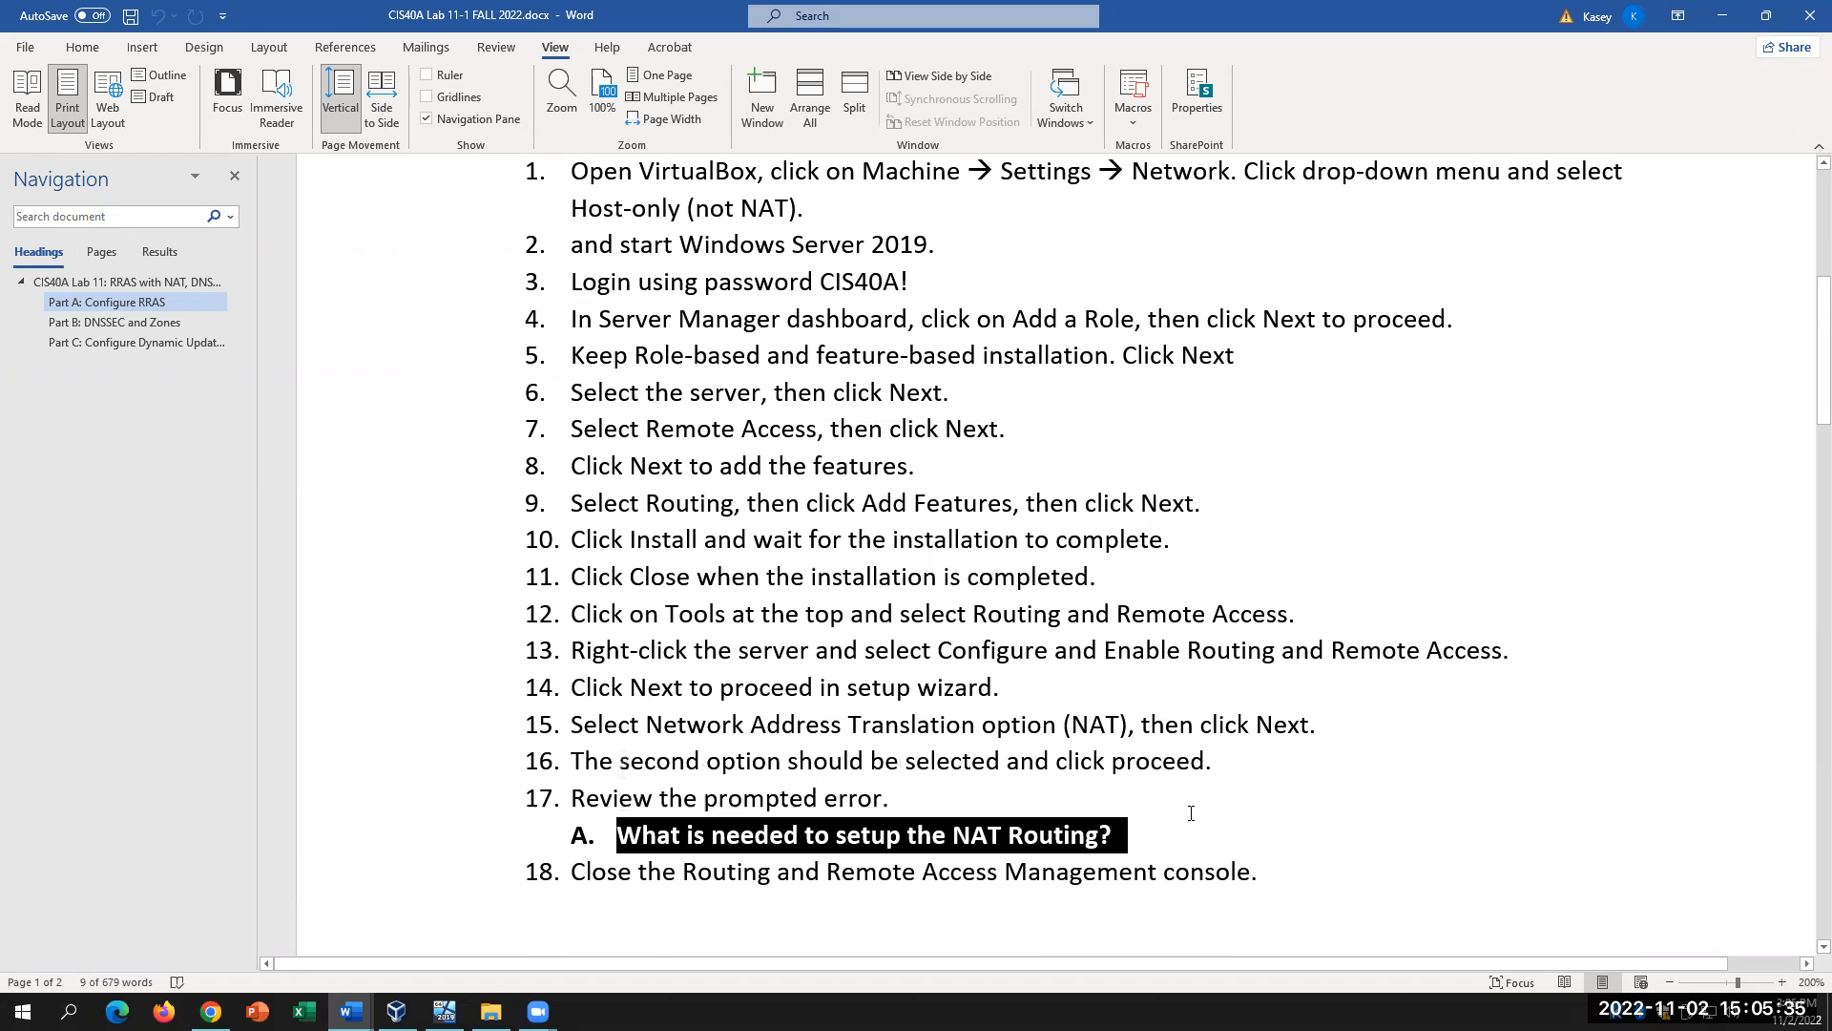
click(1258, 837)
scroll(1331, 842, up, 1)
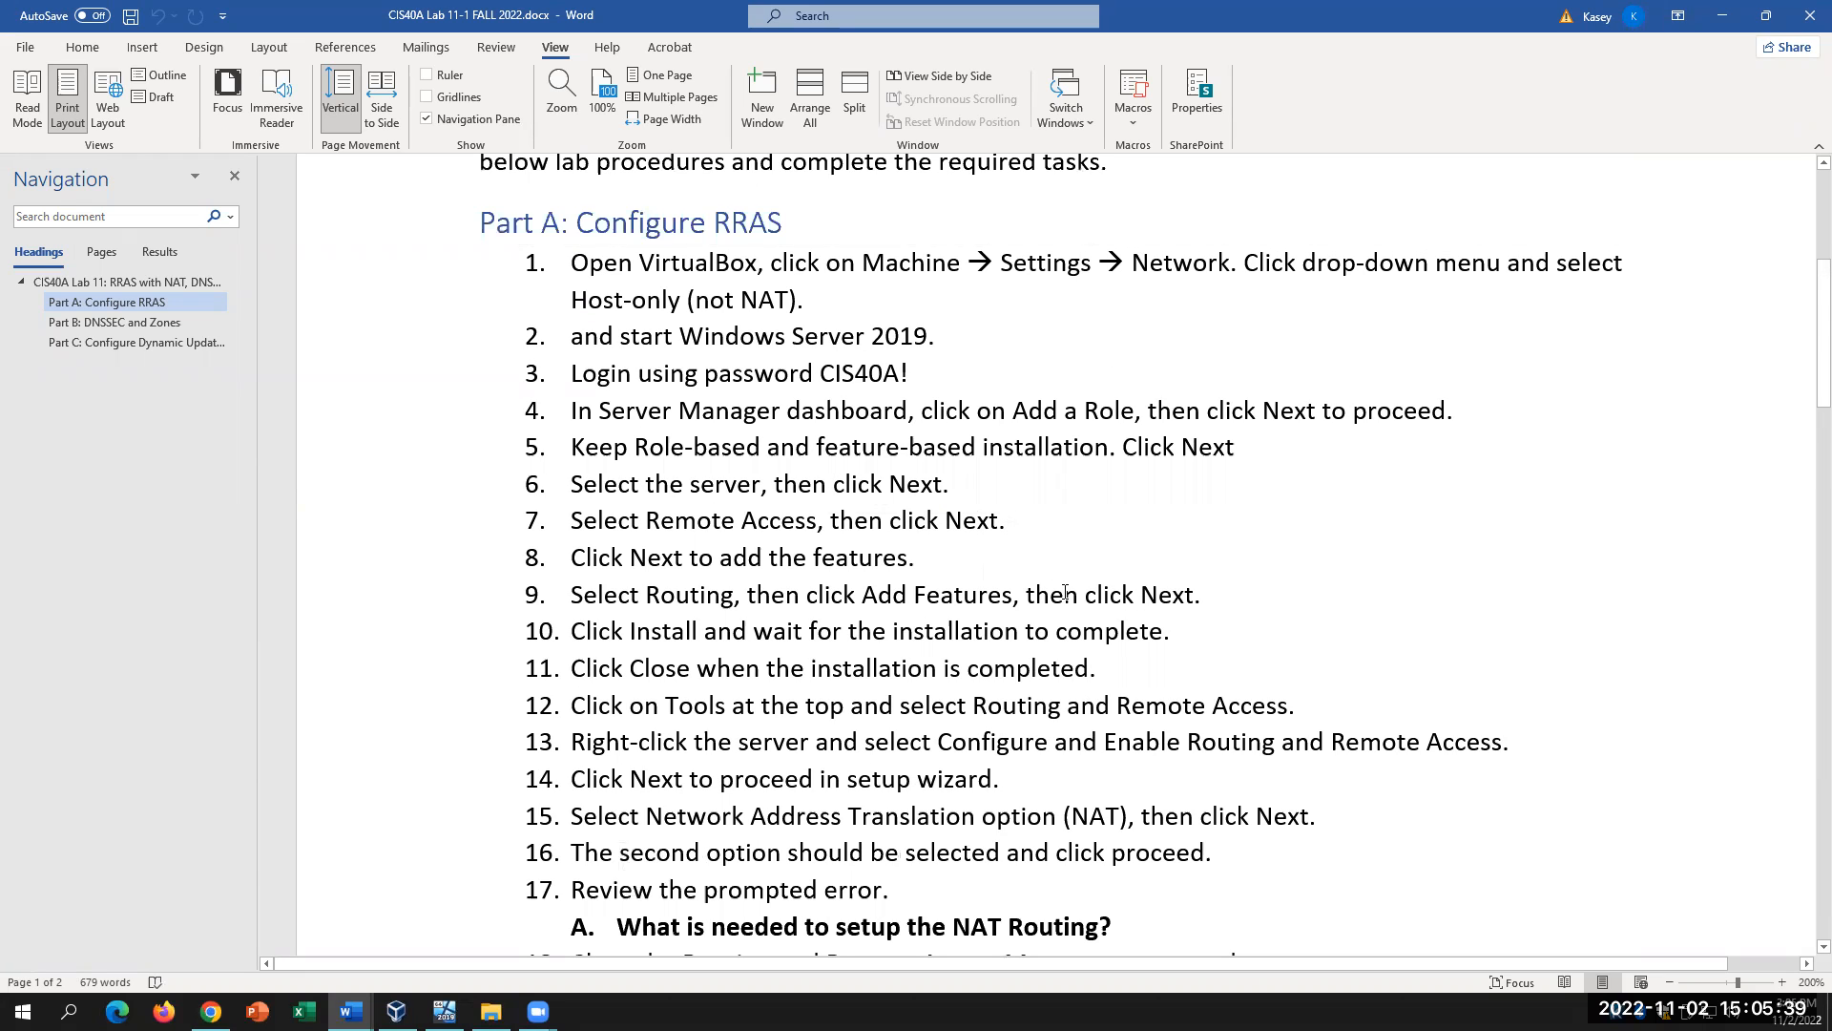
click(444, 1010)
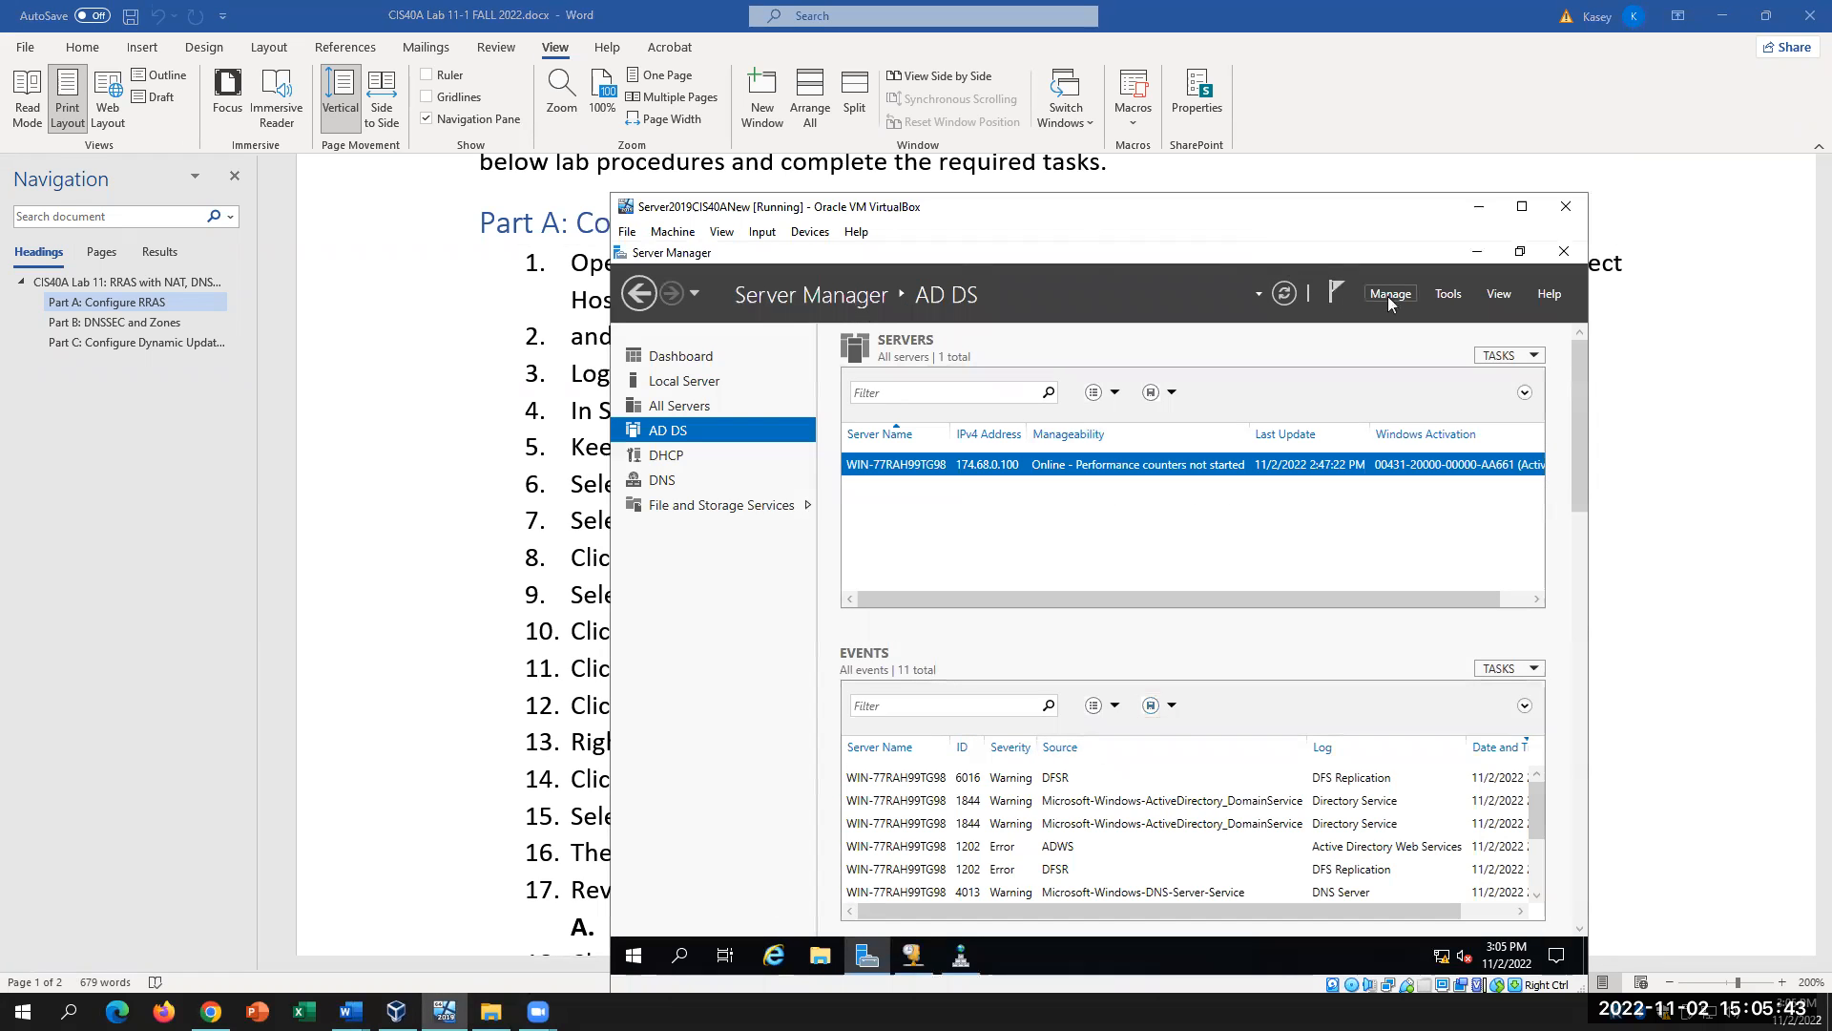
Start the Add Roles and Features wizard with role-based installation and reach the server roles list
click(673, 356)
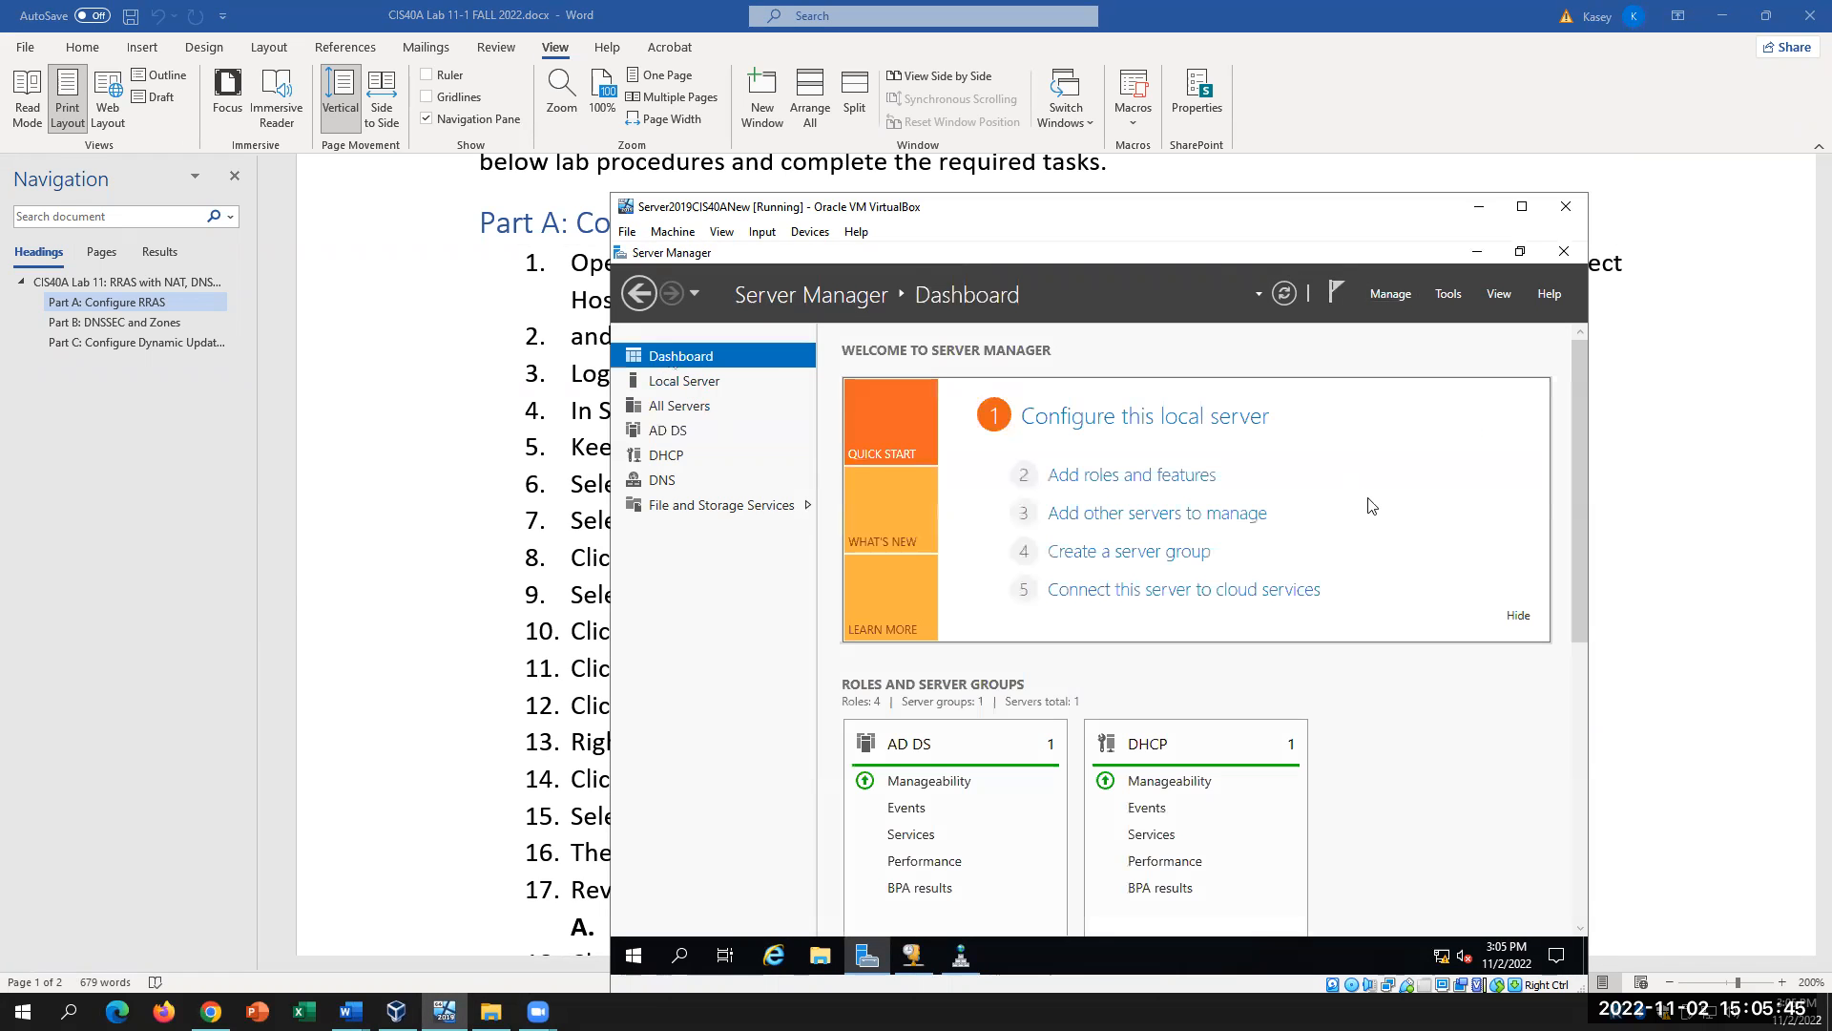
click(1171, 478)
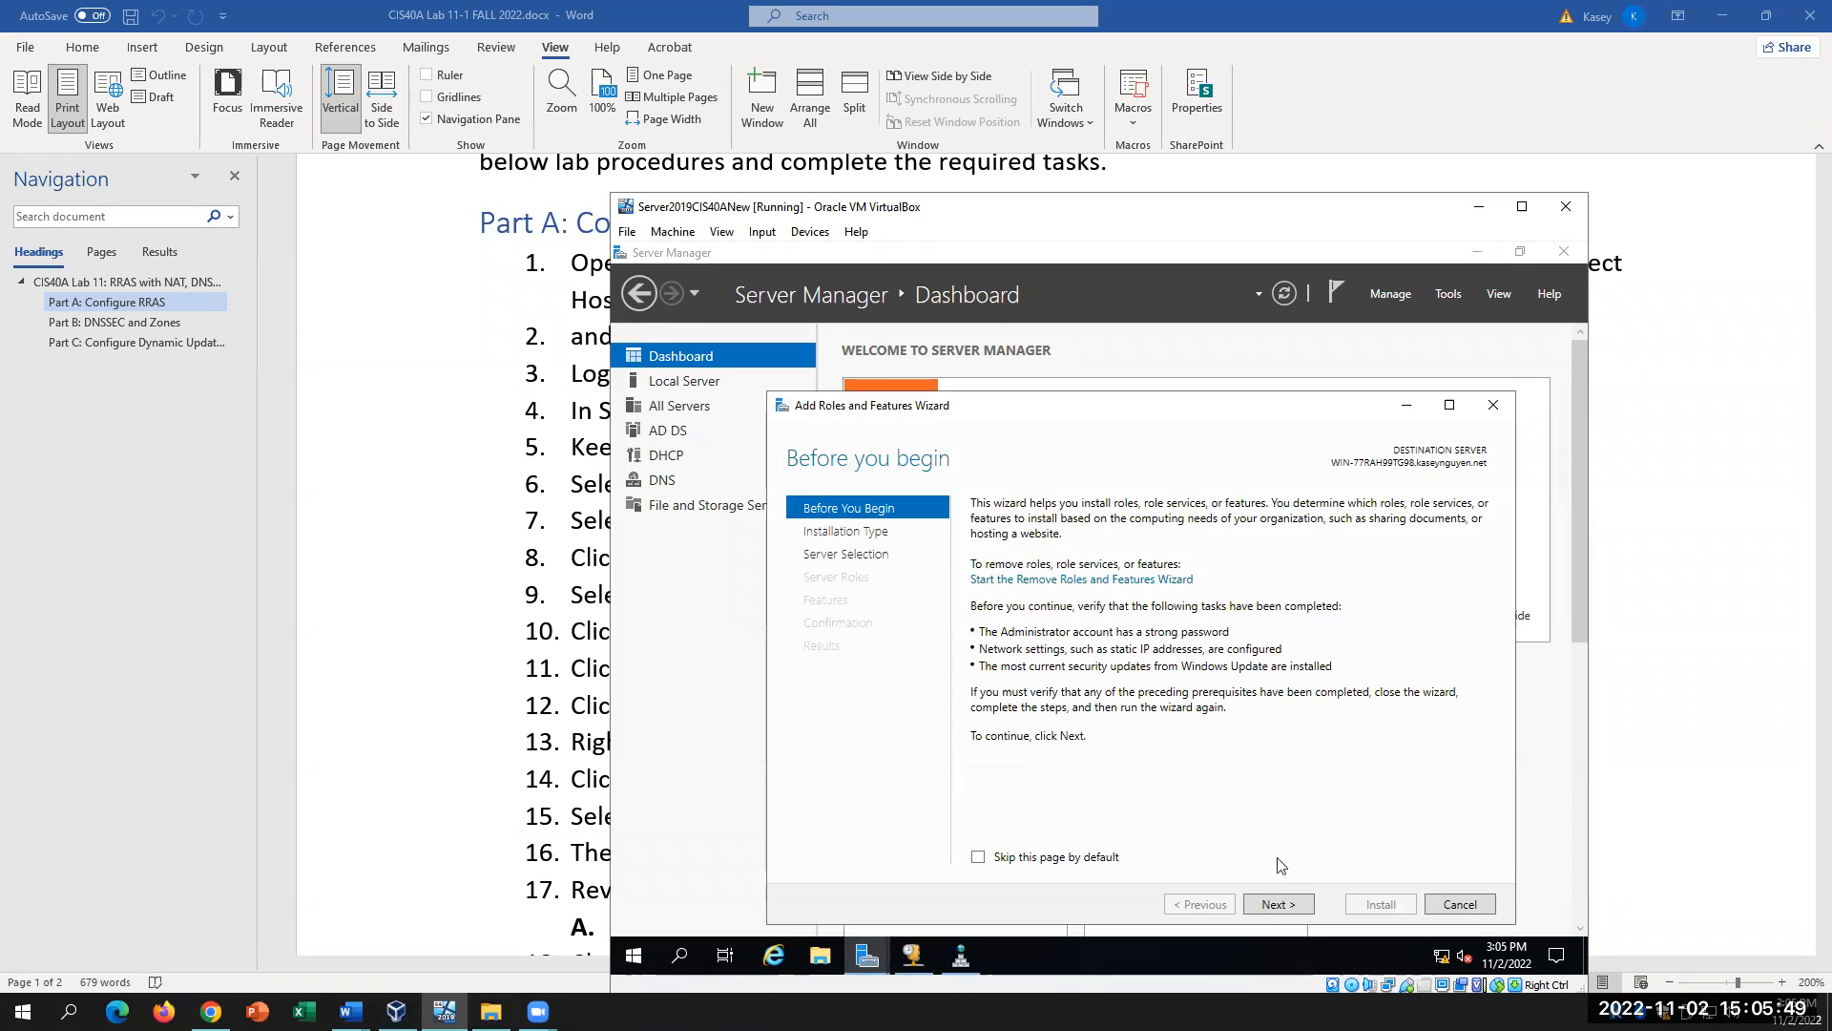
click(1262, 906)
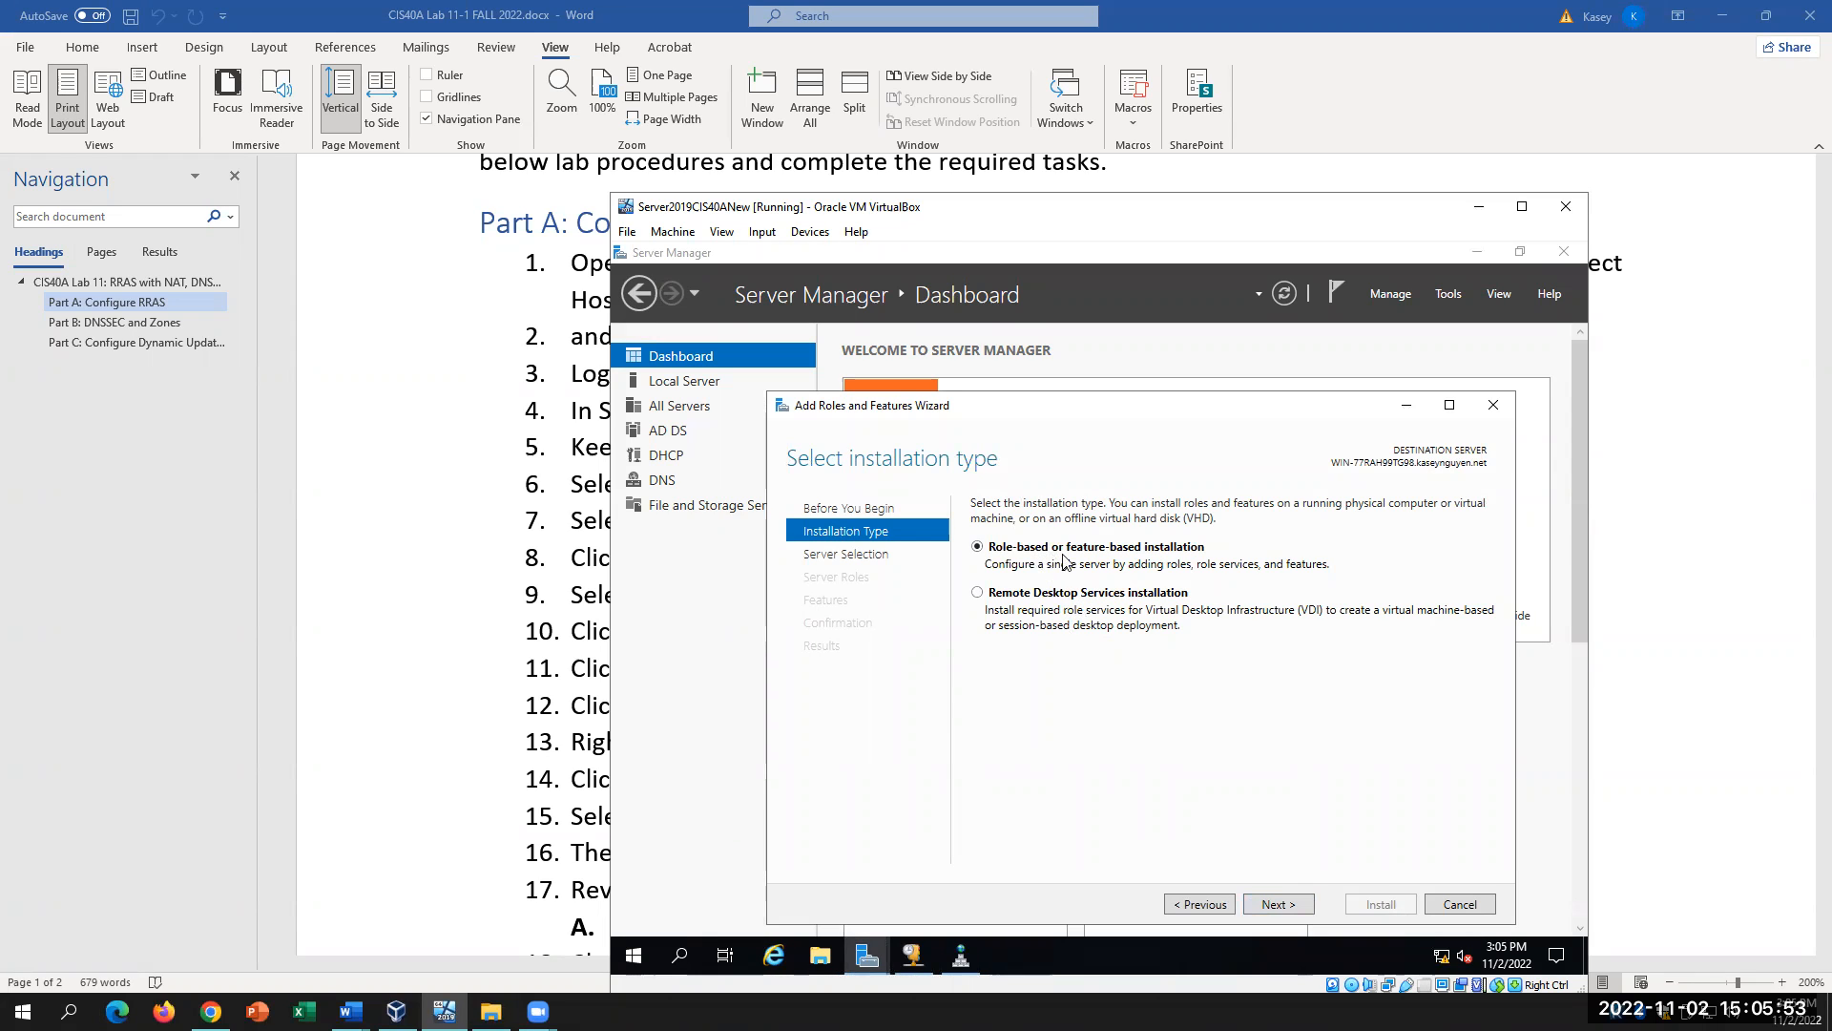
click(1278, 905)
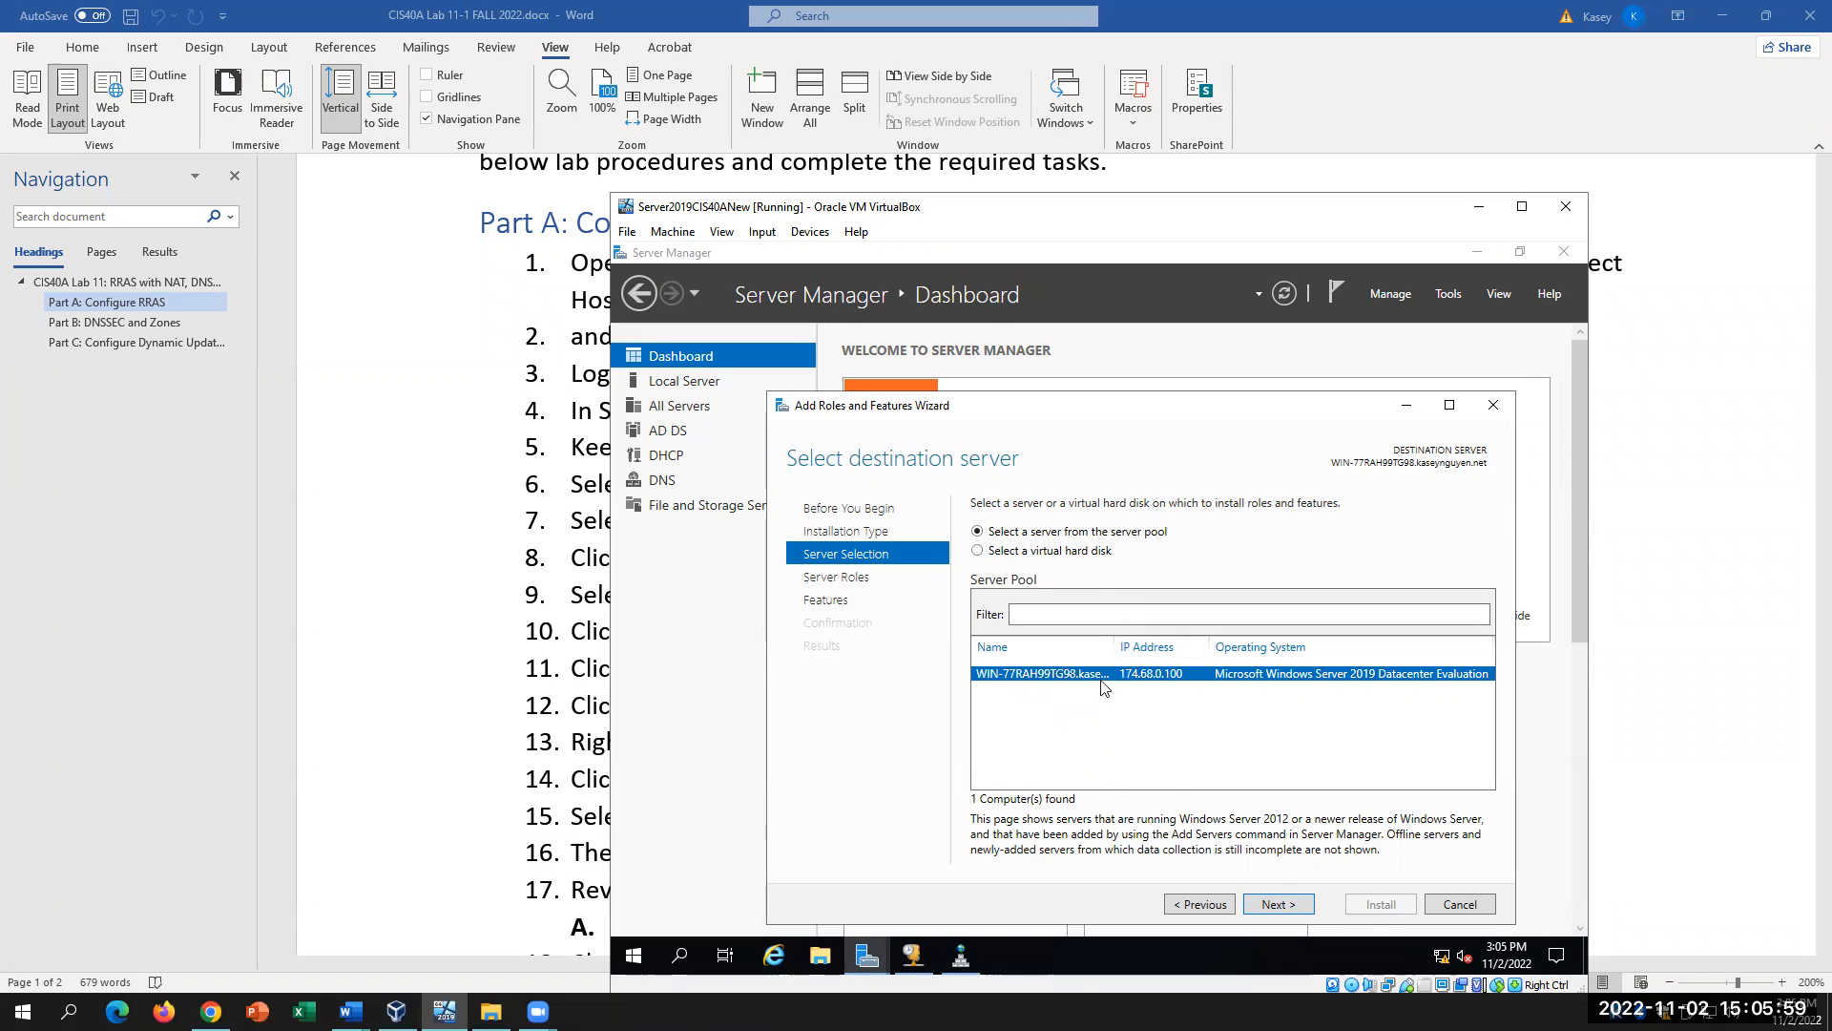
click(1278, 907)
Tick the Remote Access role, continue to Select features, then bring the lab instructions forward
scroll(1000, 725, down, 1)
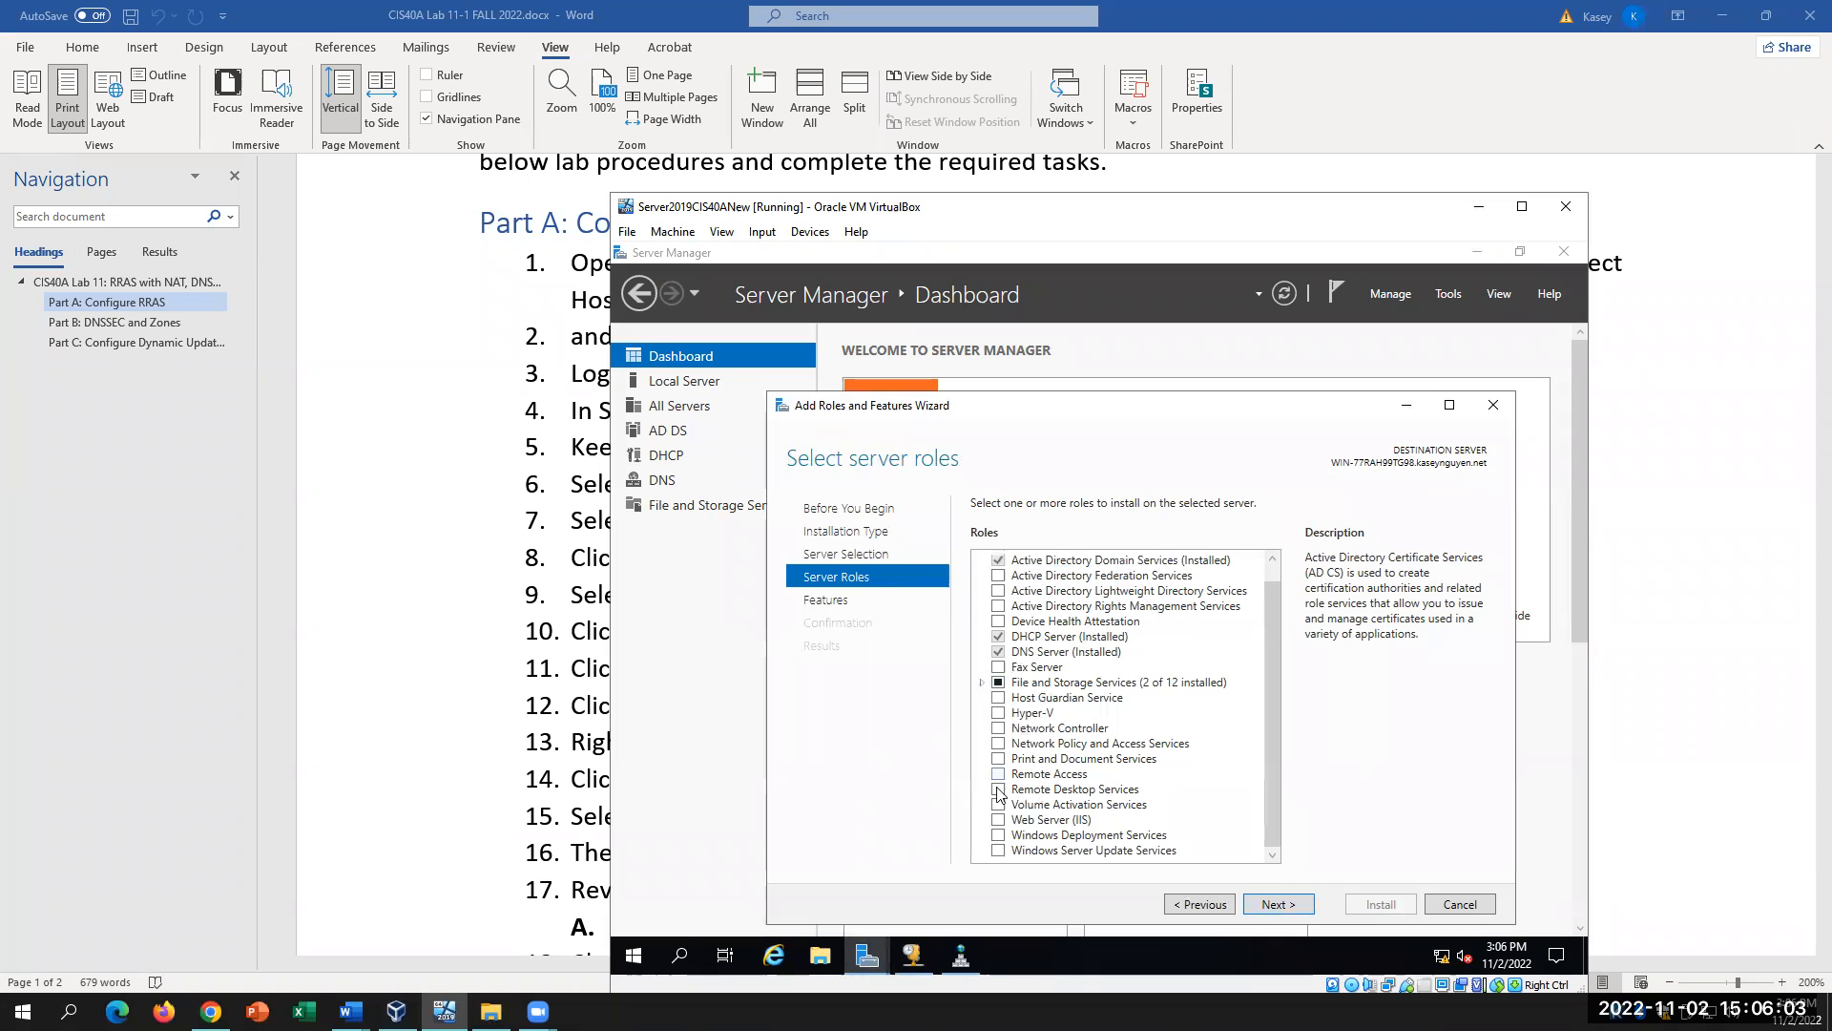
click(1047, 774)
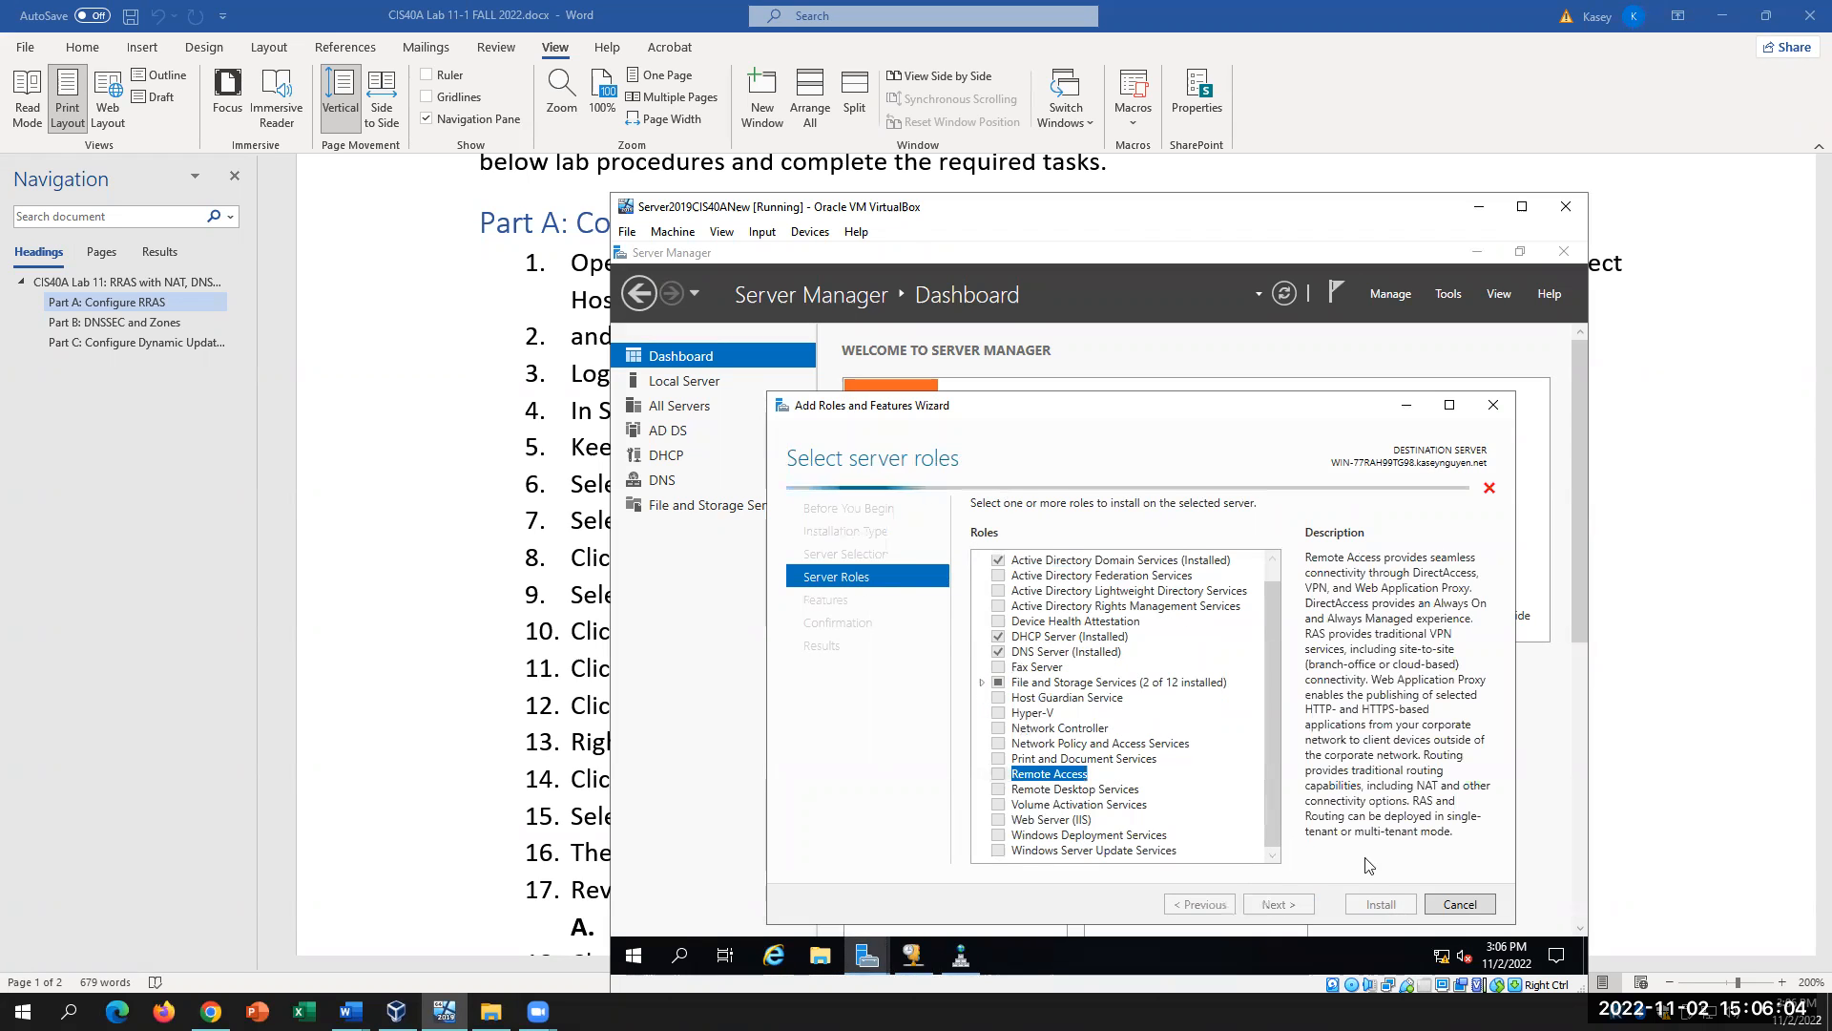
click(999, 774)
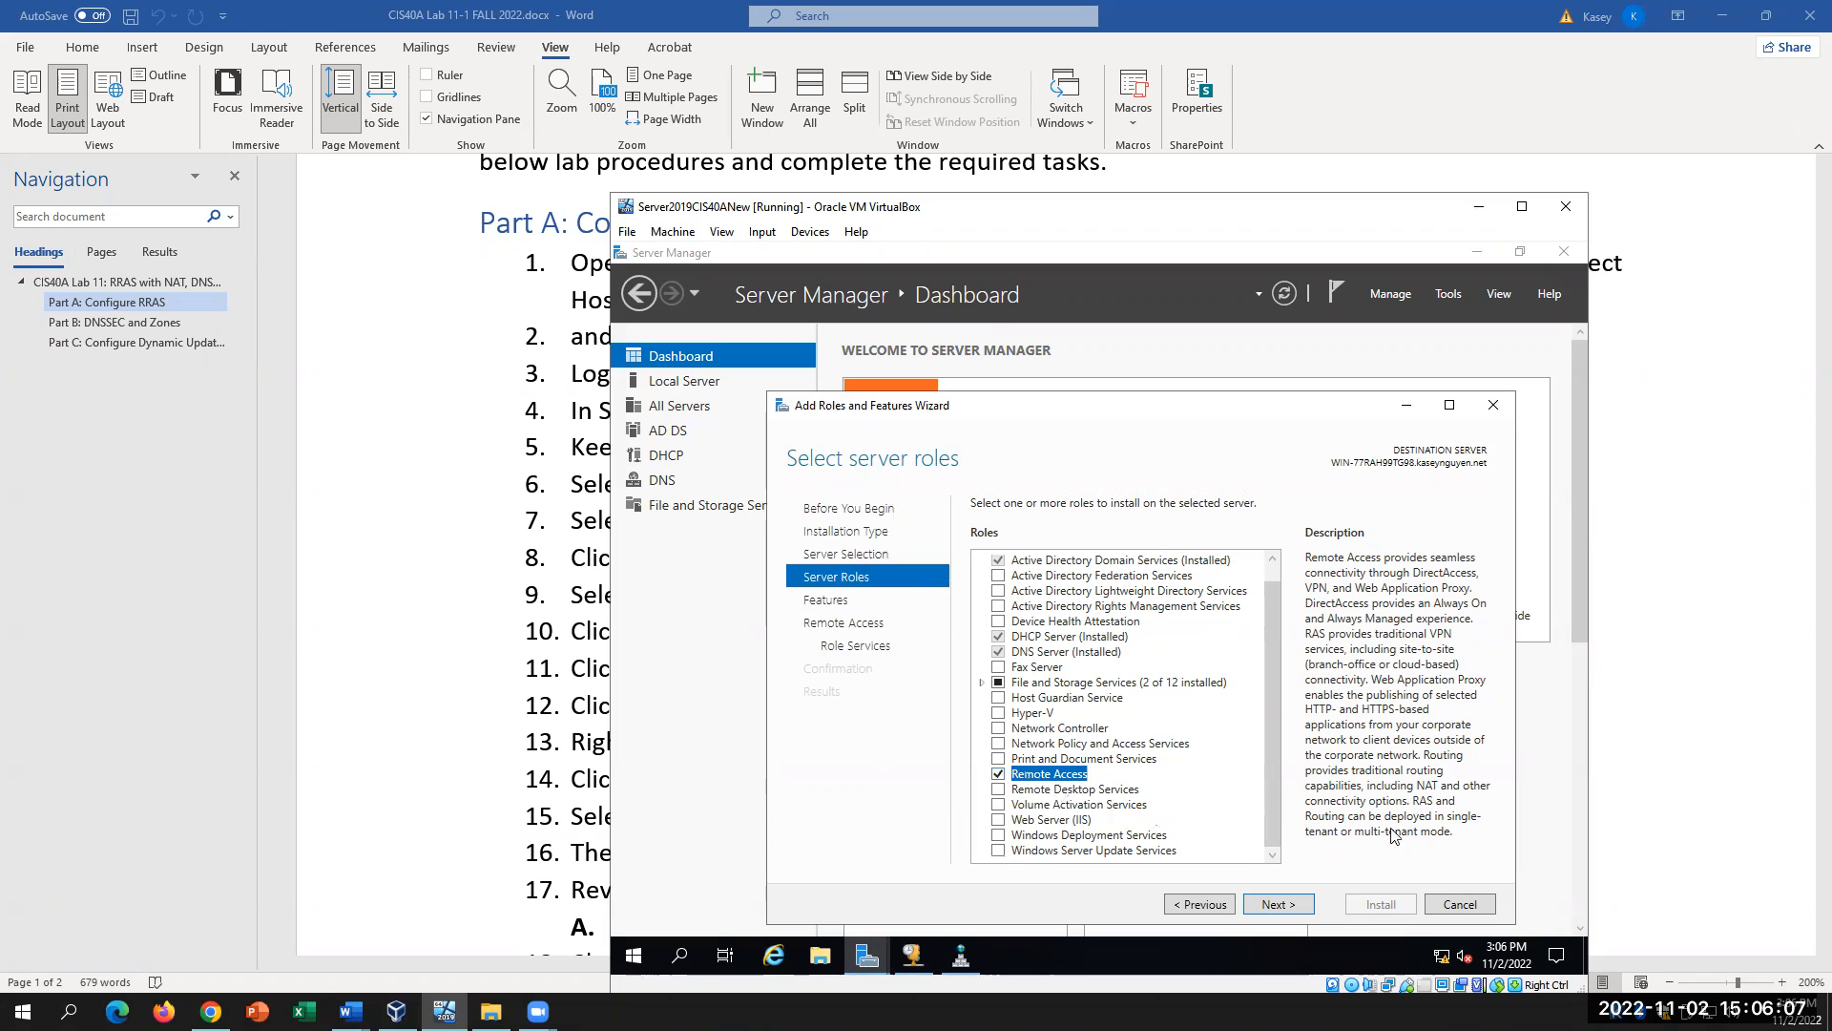
click(1277, 907)
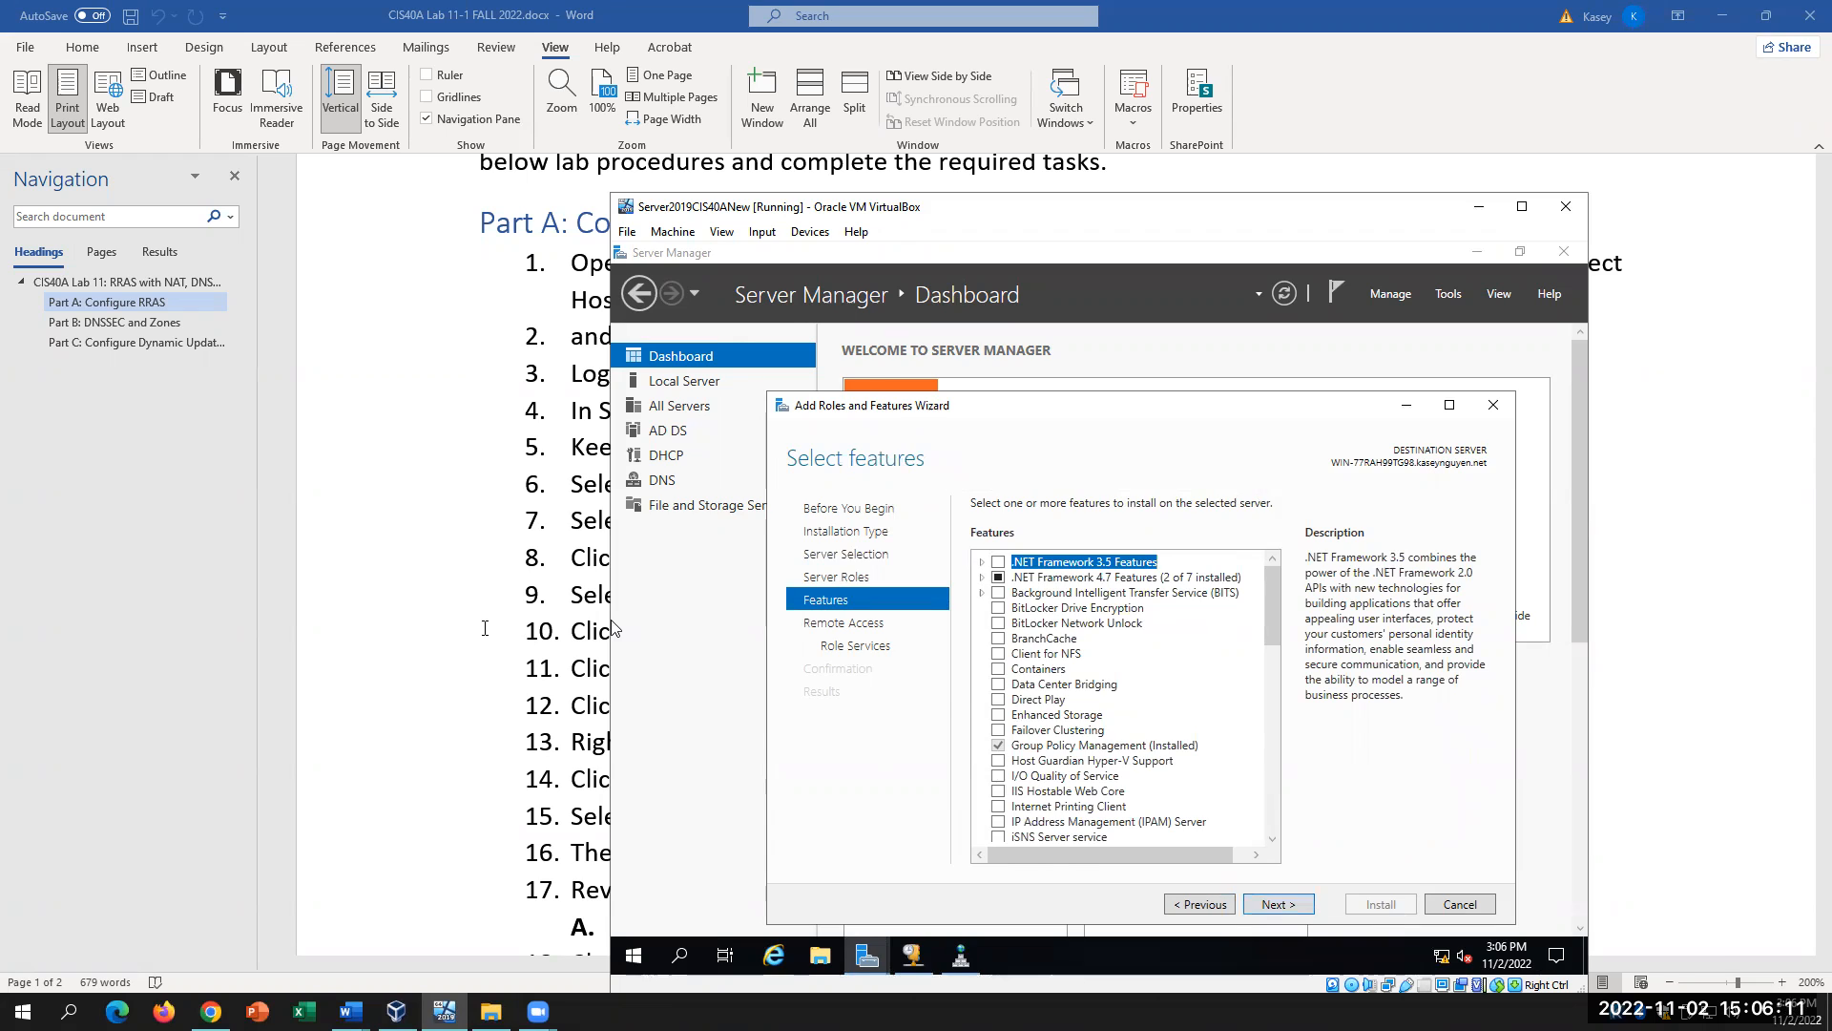
click(483, 626)
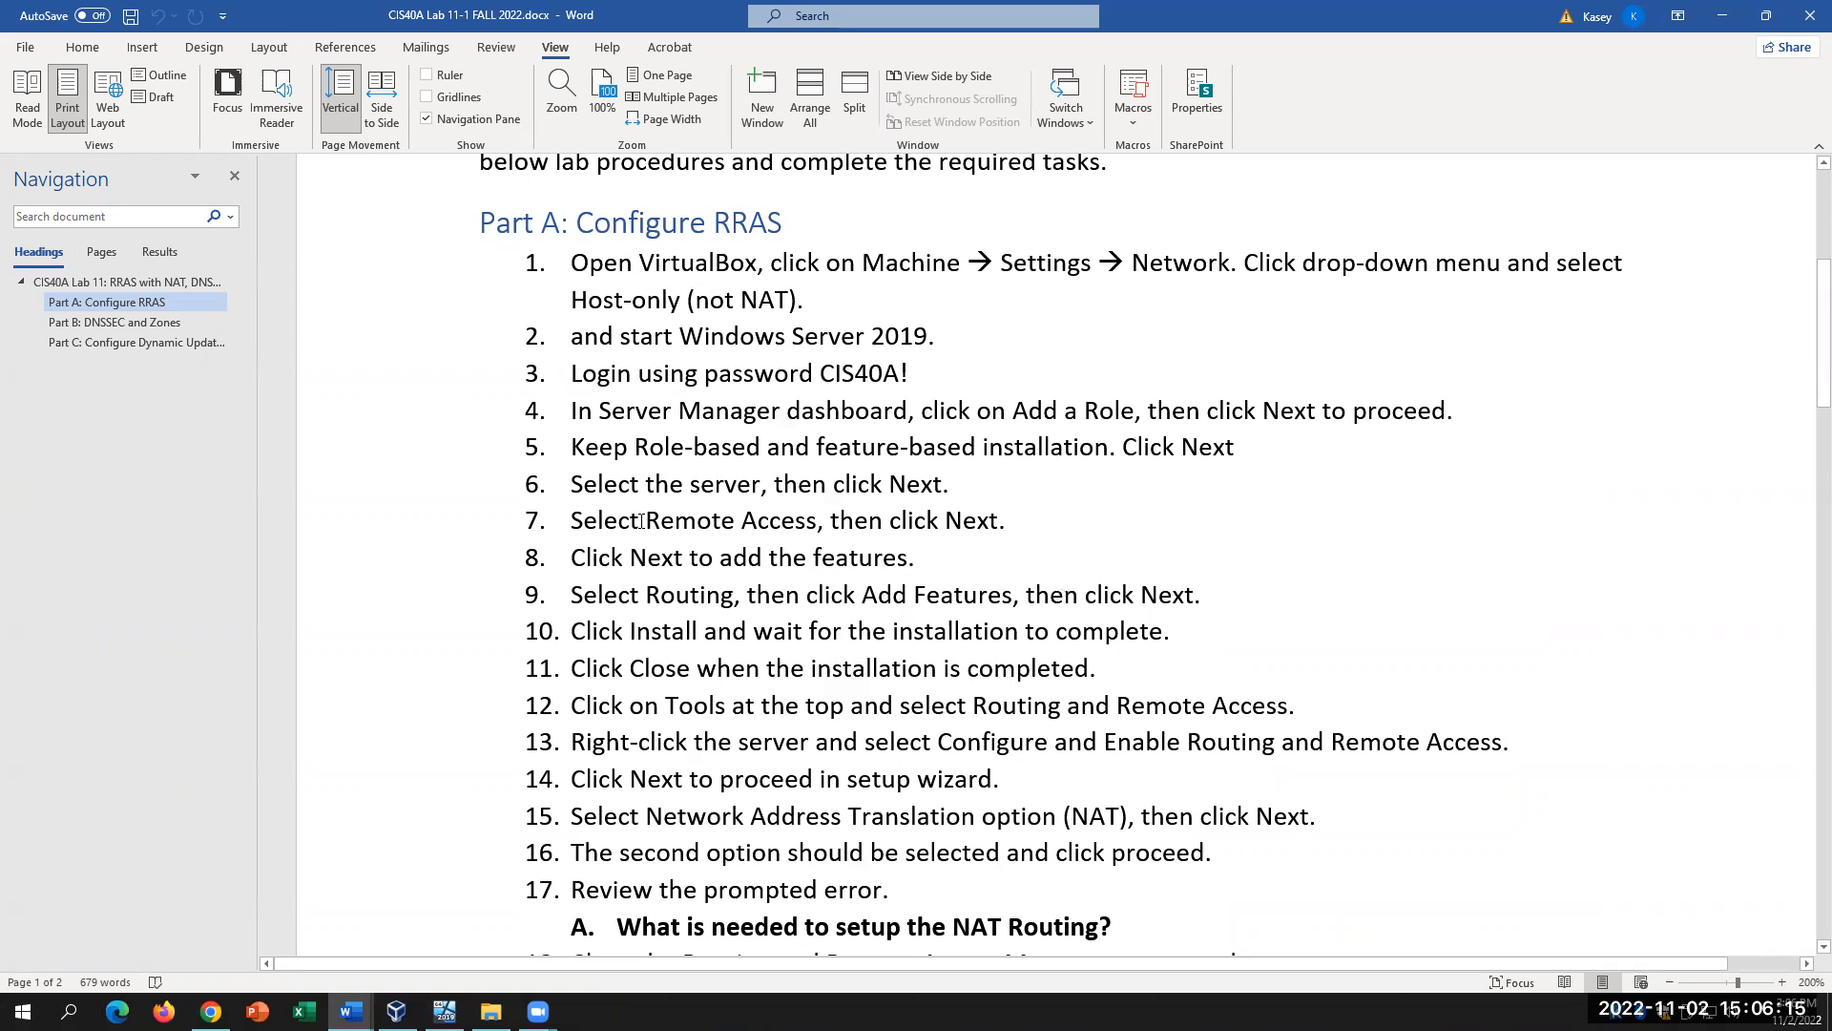
Highlight step 7 and step 9's Select Routing and Add Features parts, then return to the VM
triple_click(580, 518)
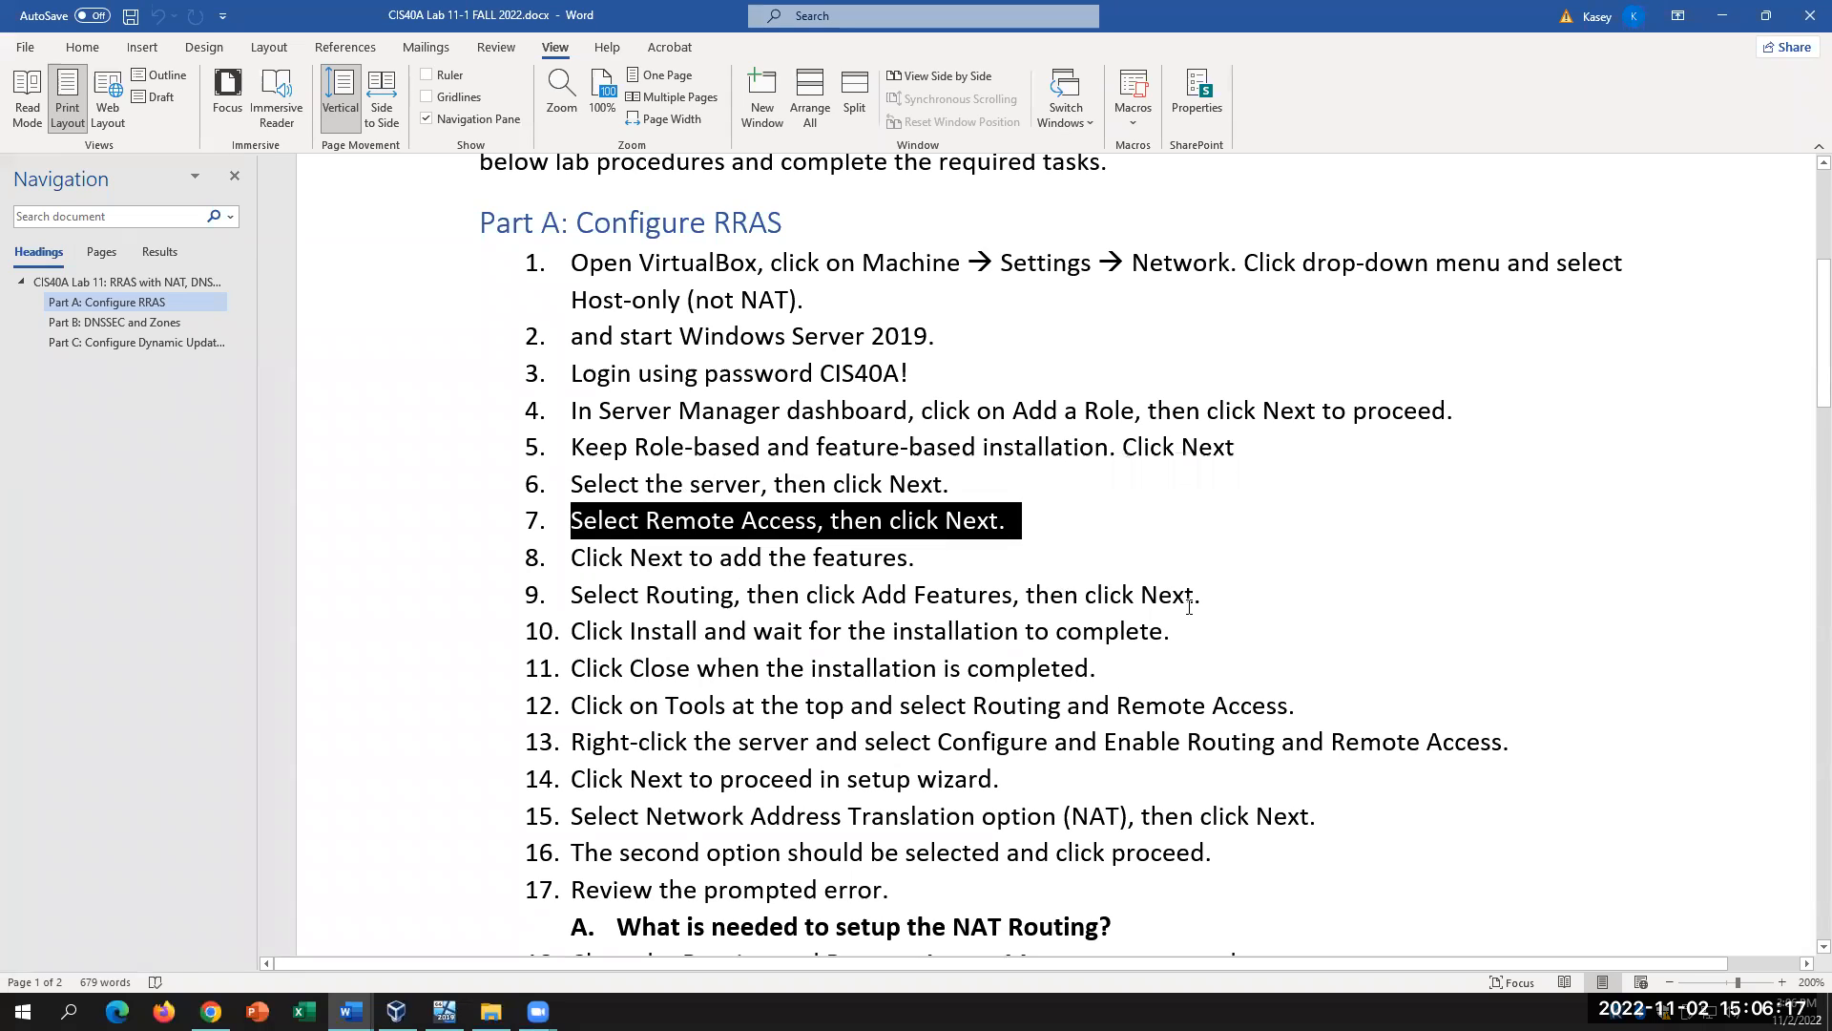
click(915, 560)
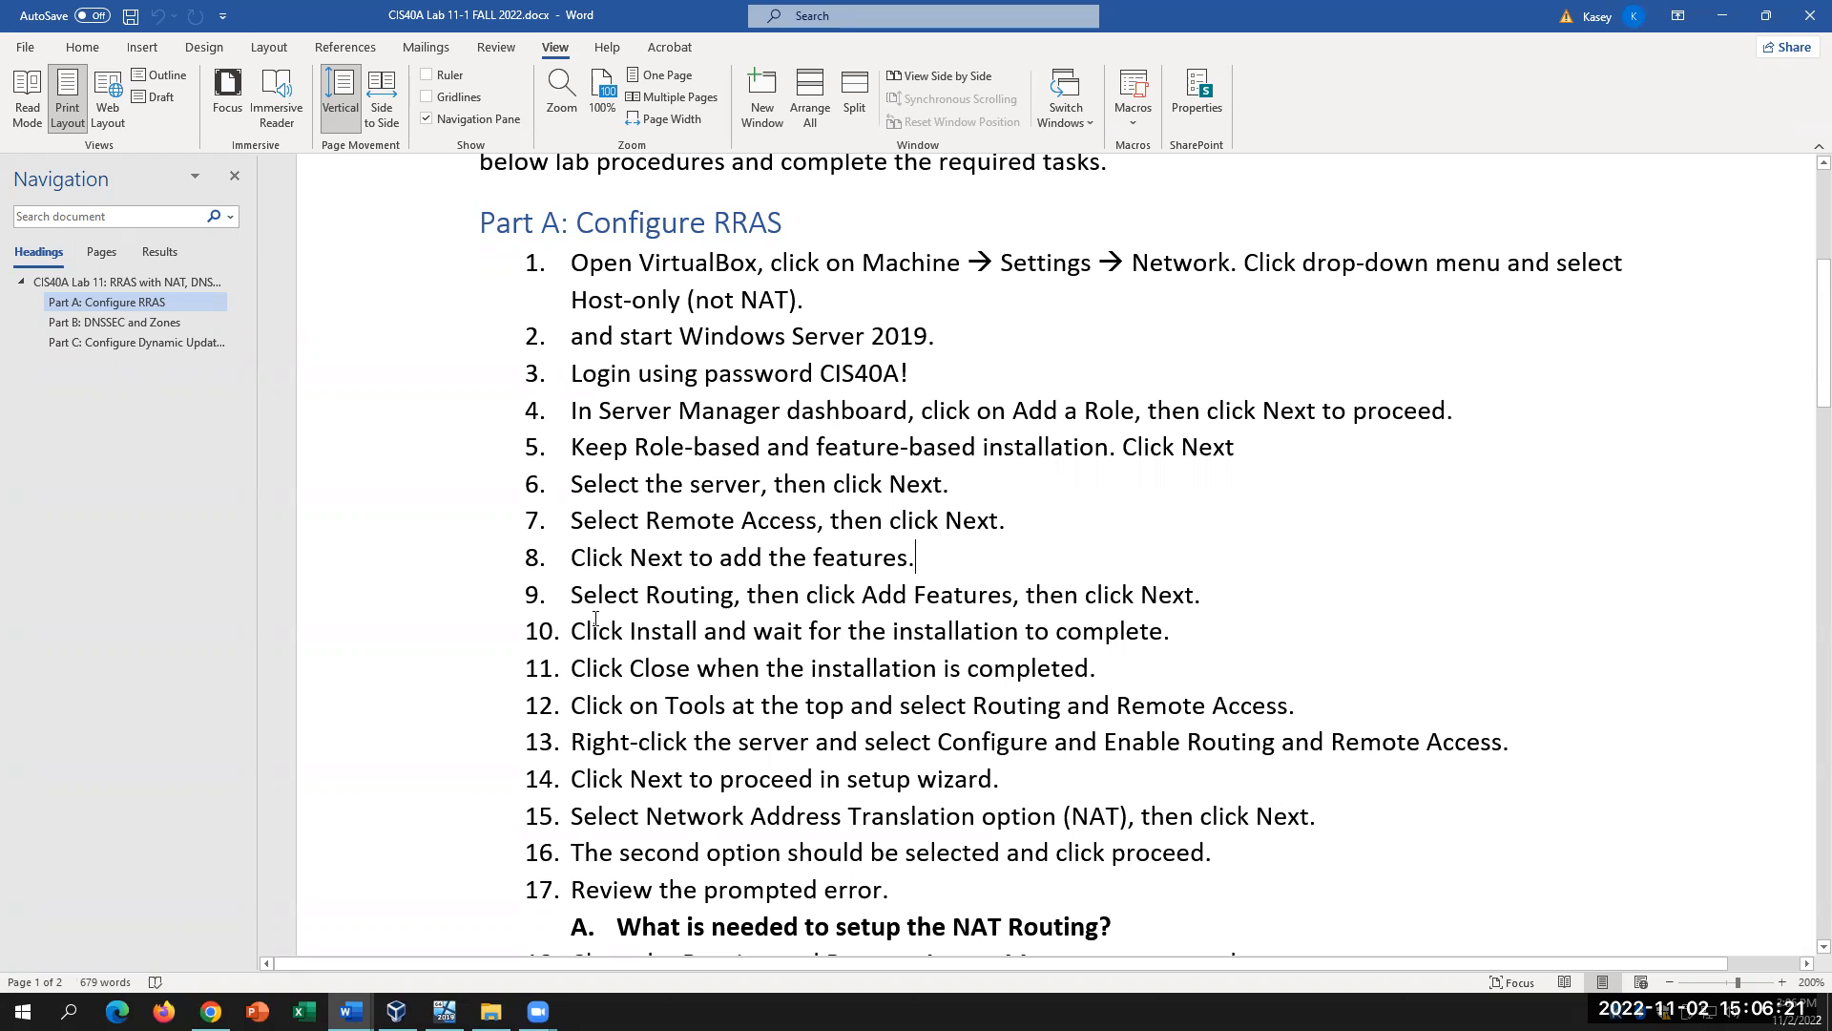
drag(571, 598, 745, 596)
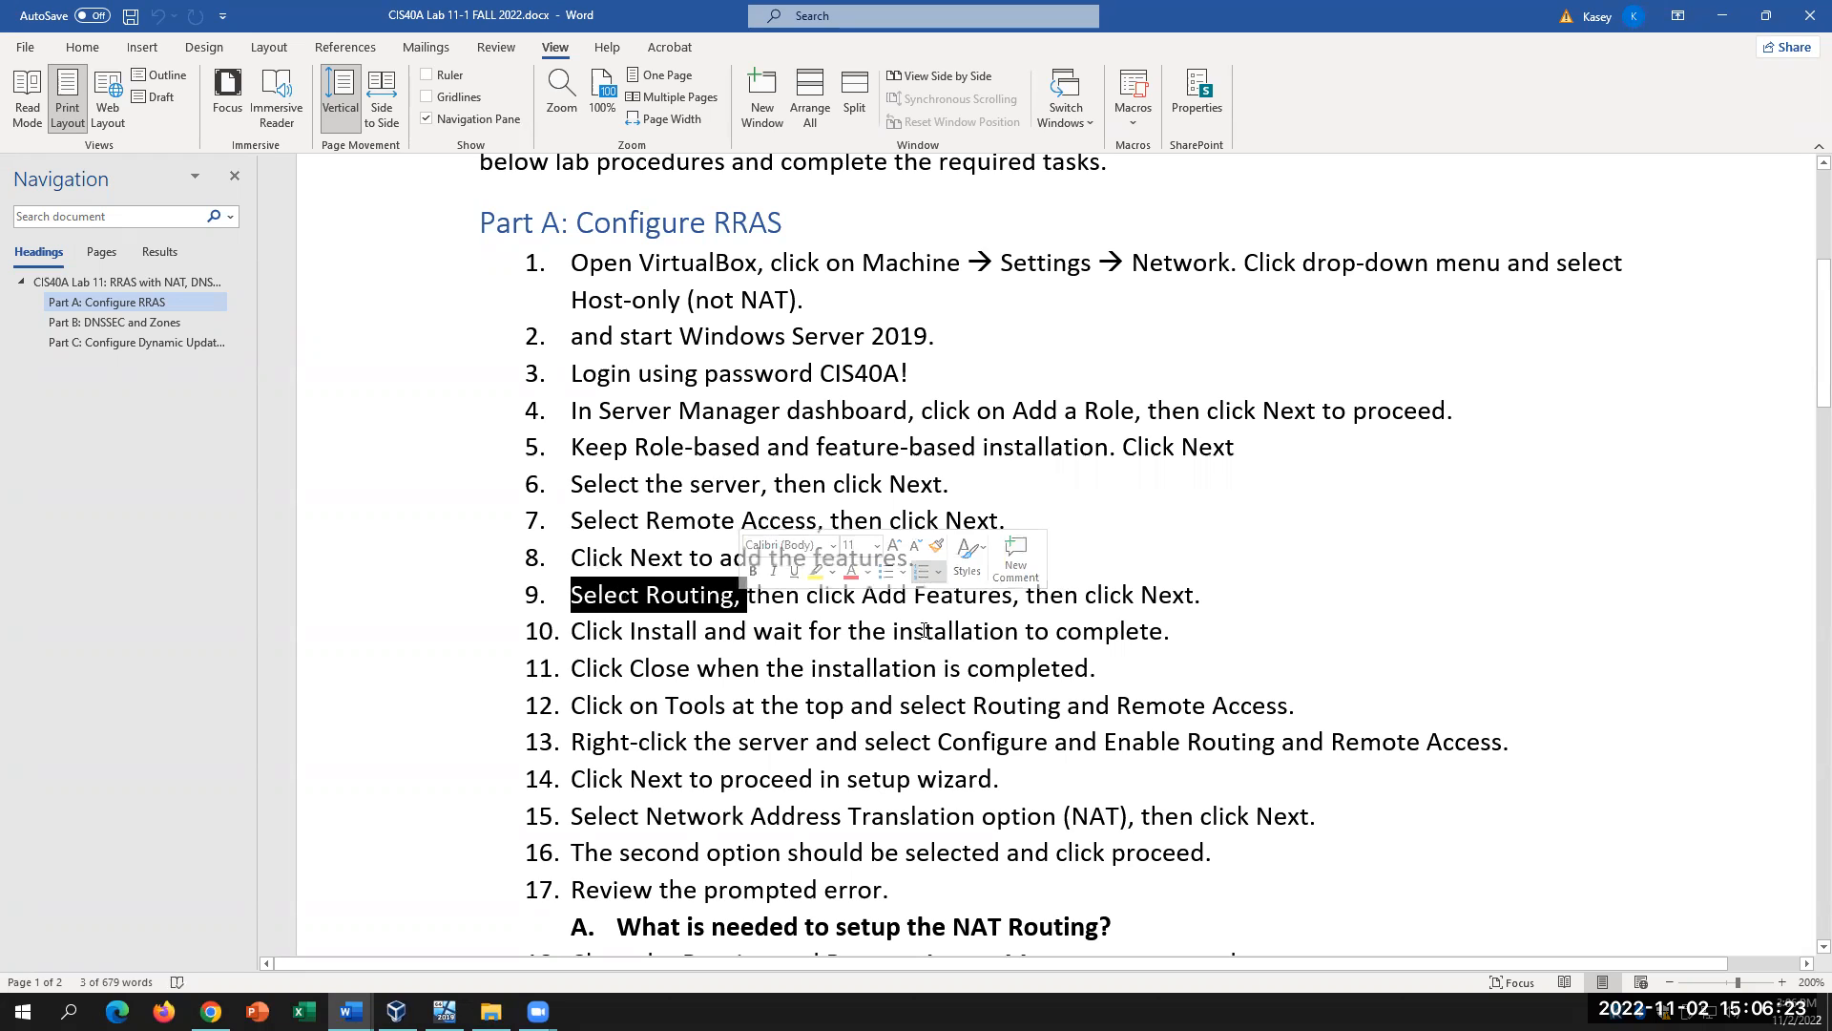
drag(863, 597, 1204, 596)
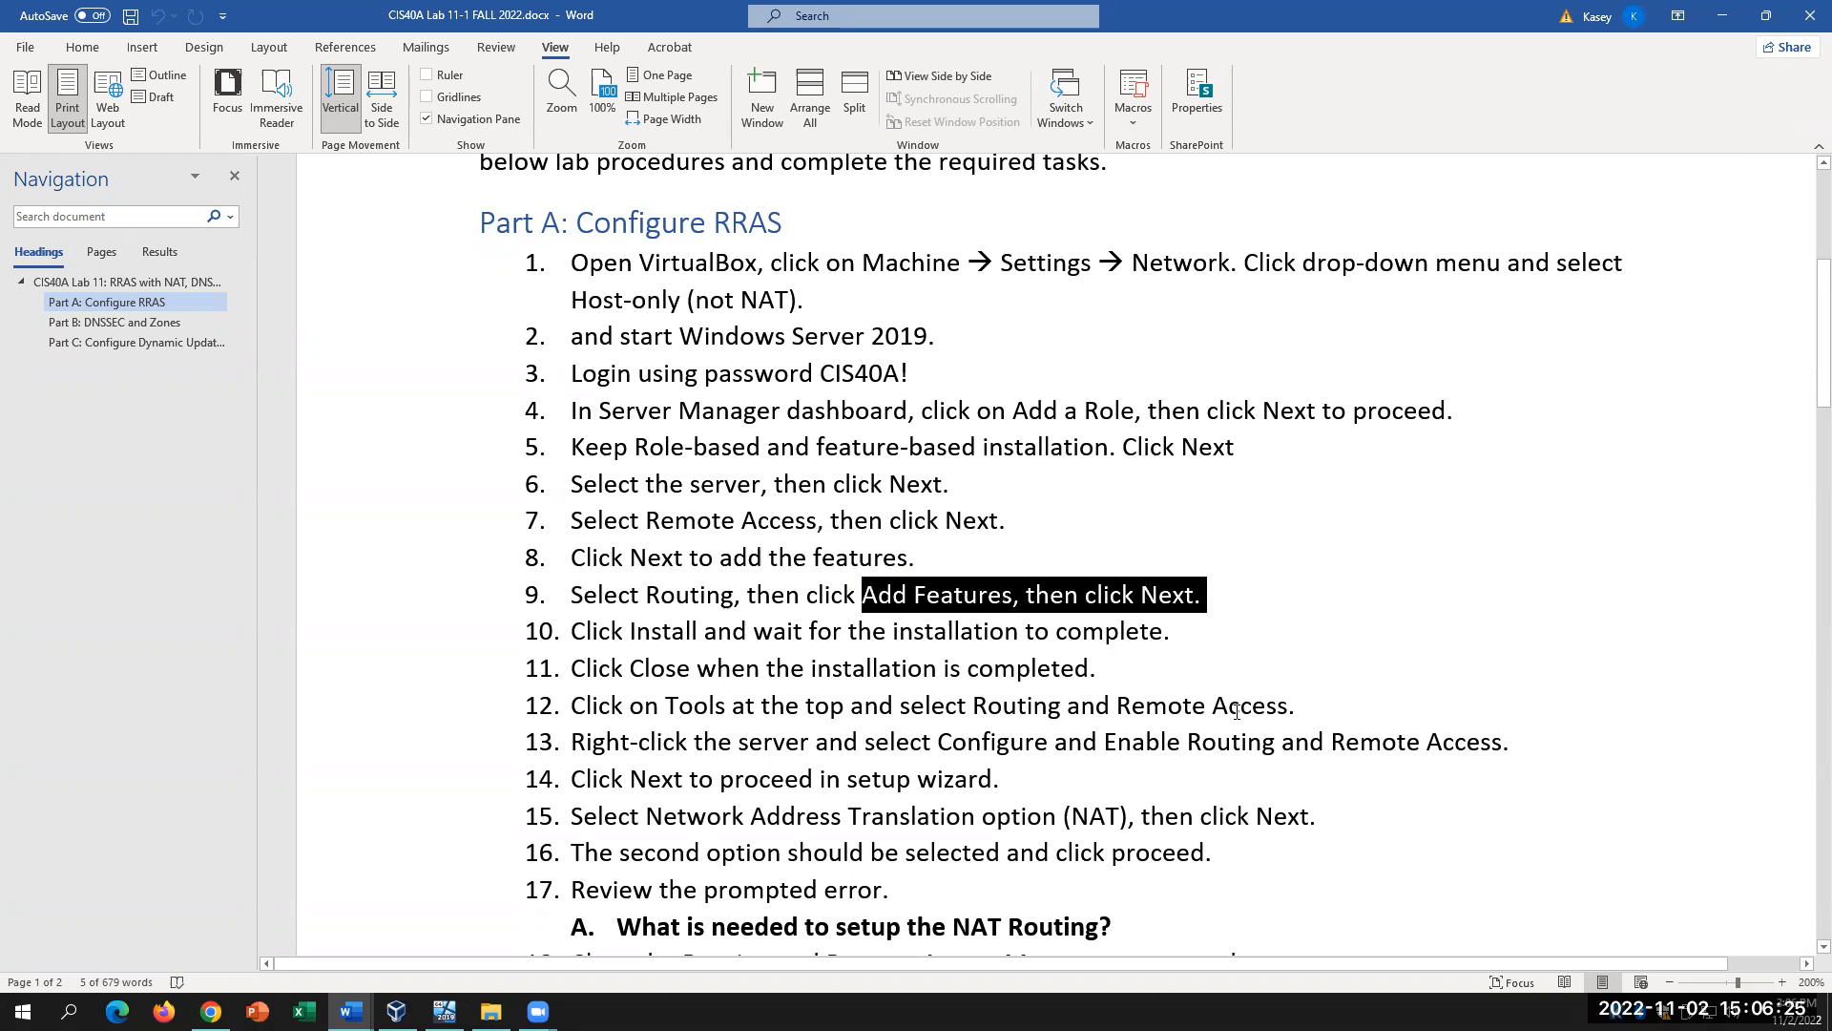
click(1279, 668)
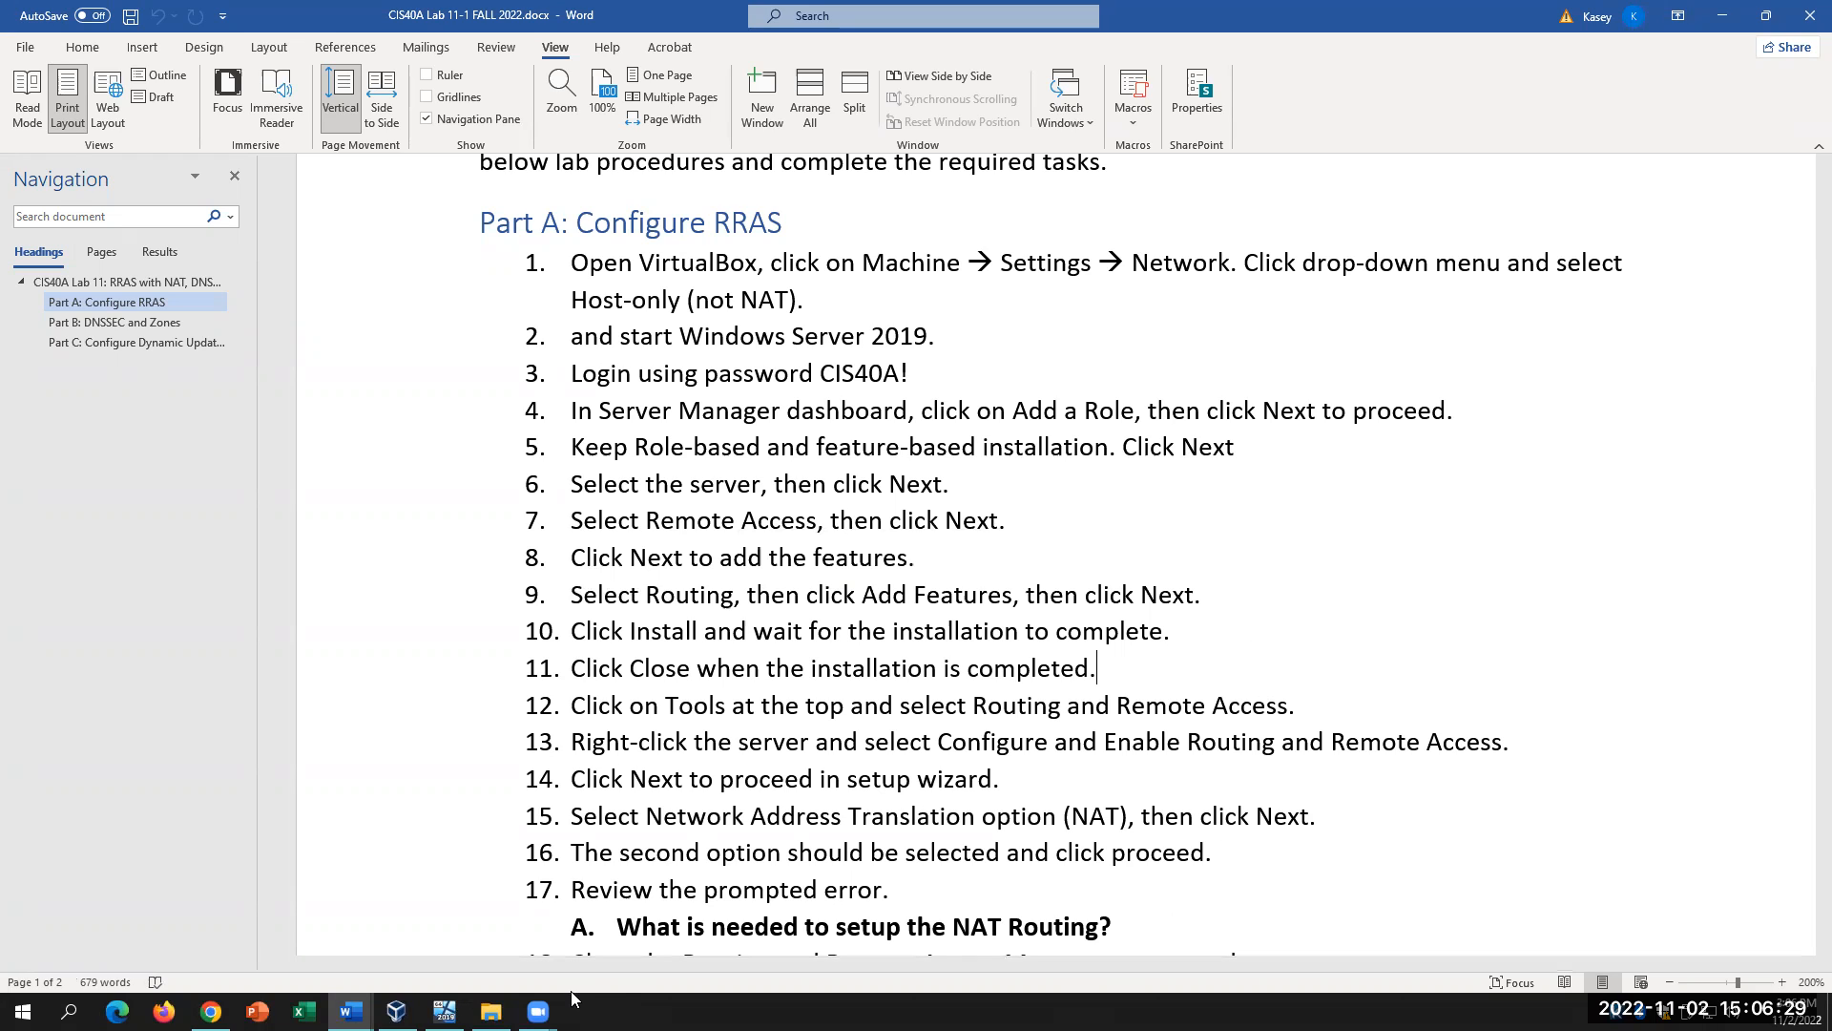
click(445, 1011)
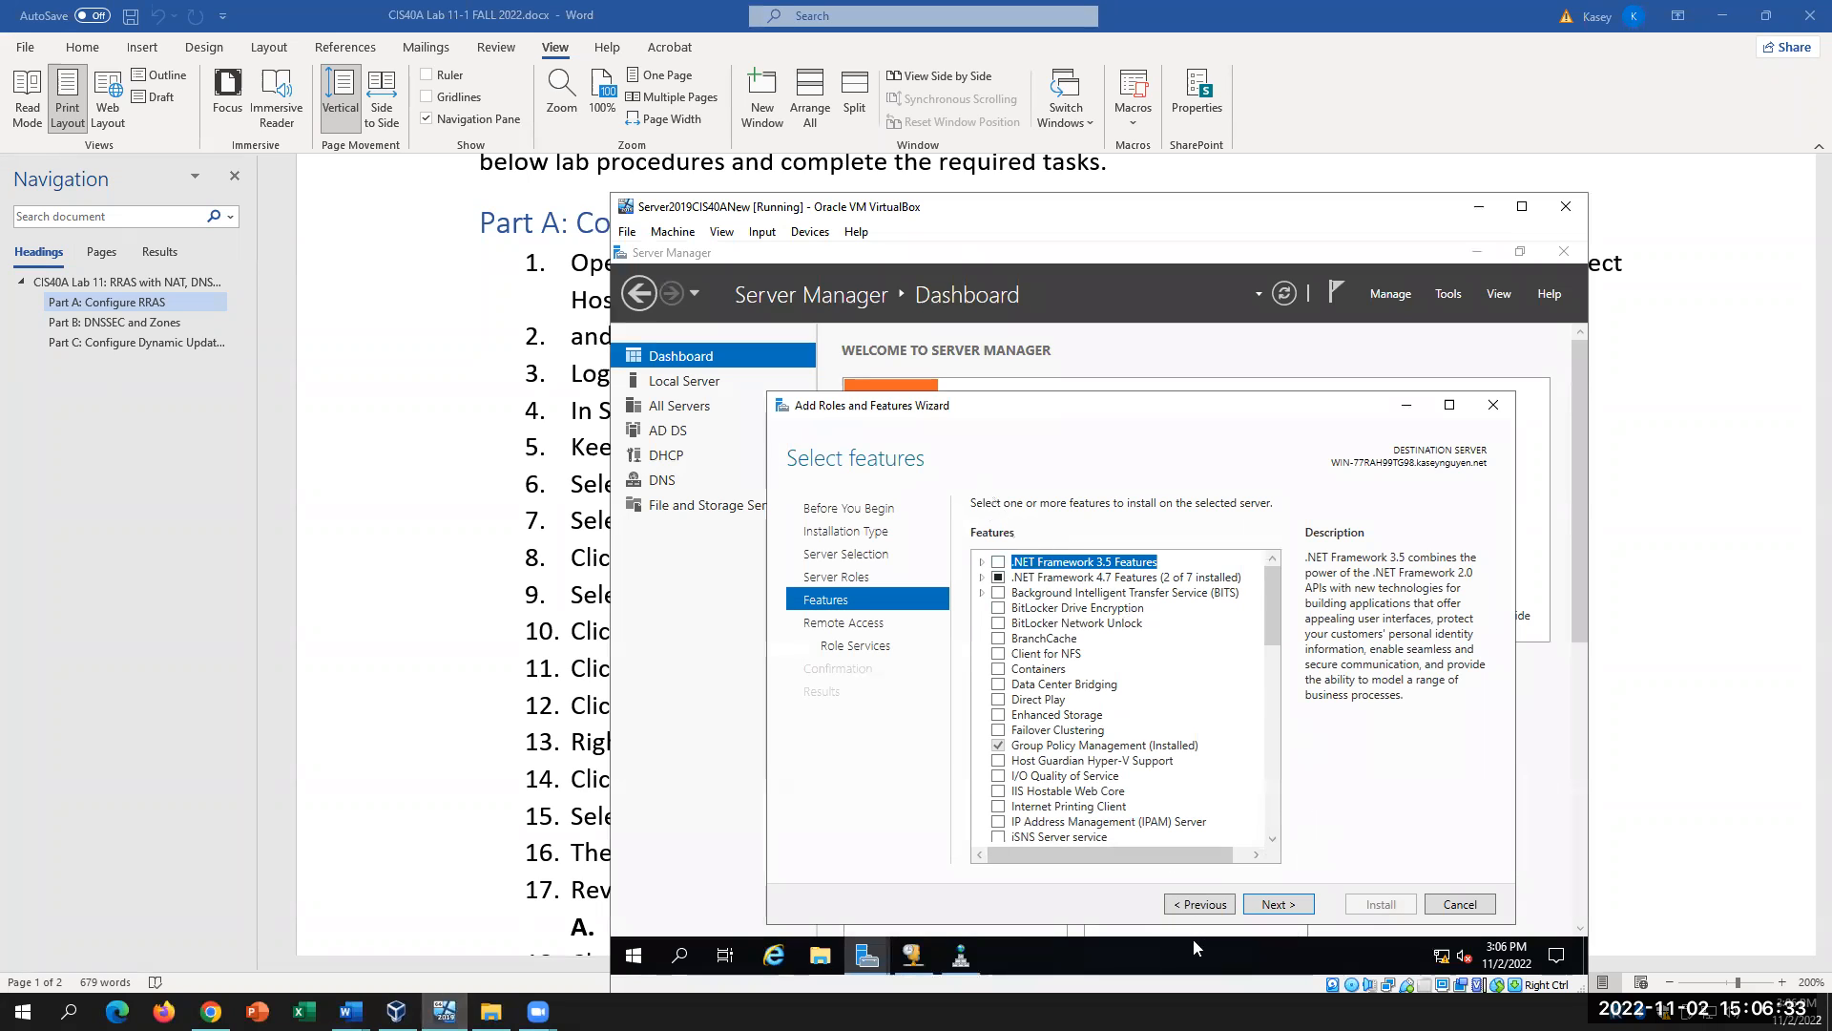
click(1200, 905)
click(1279, 912)
scroll(1105, 660, down, 2)
scroll(1117, 659, down, 3)
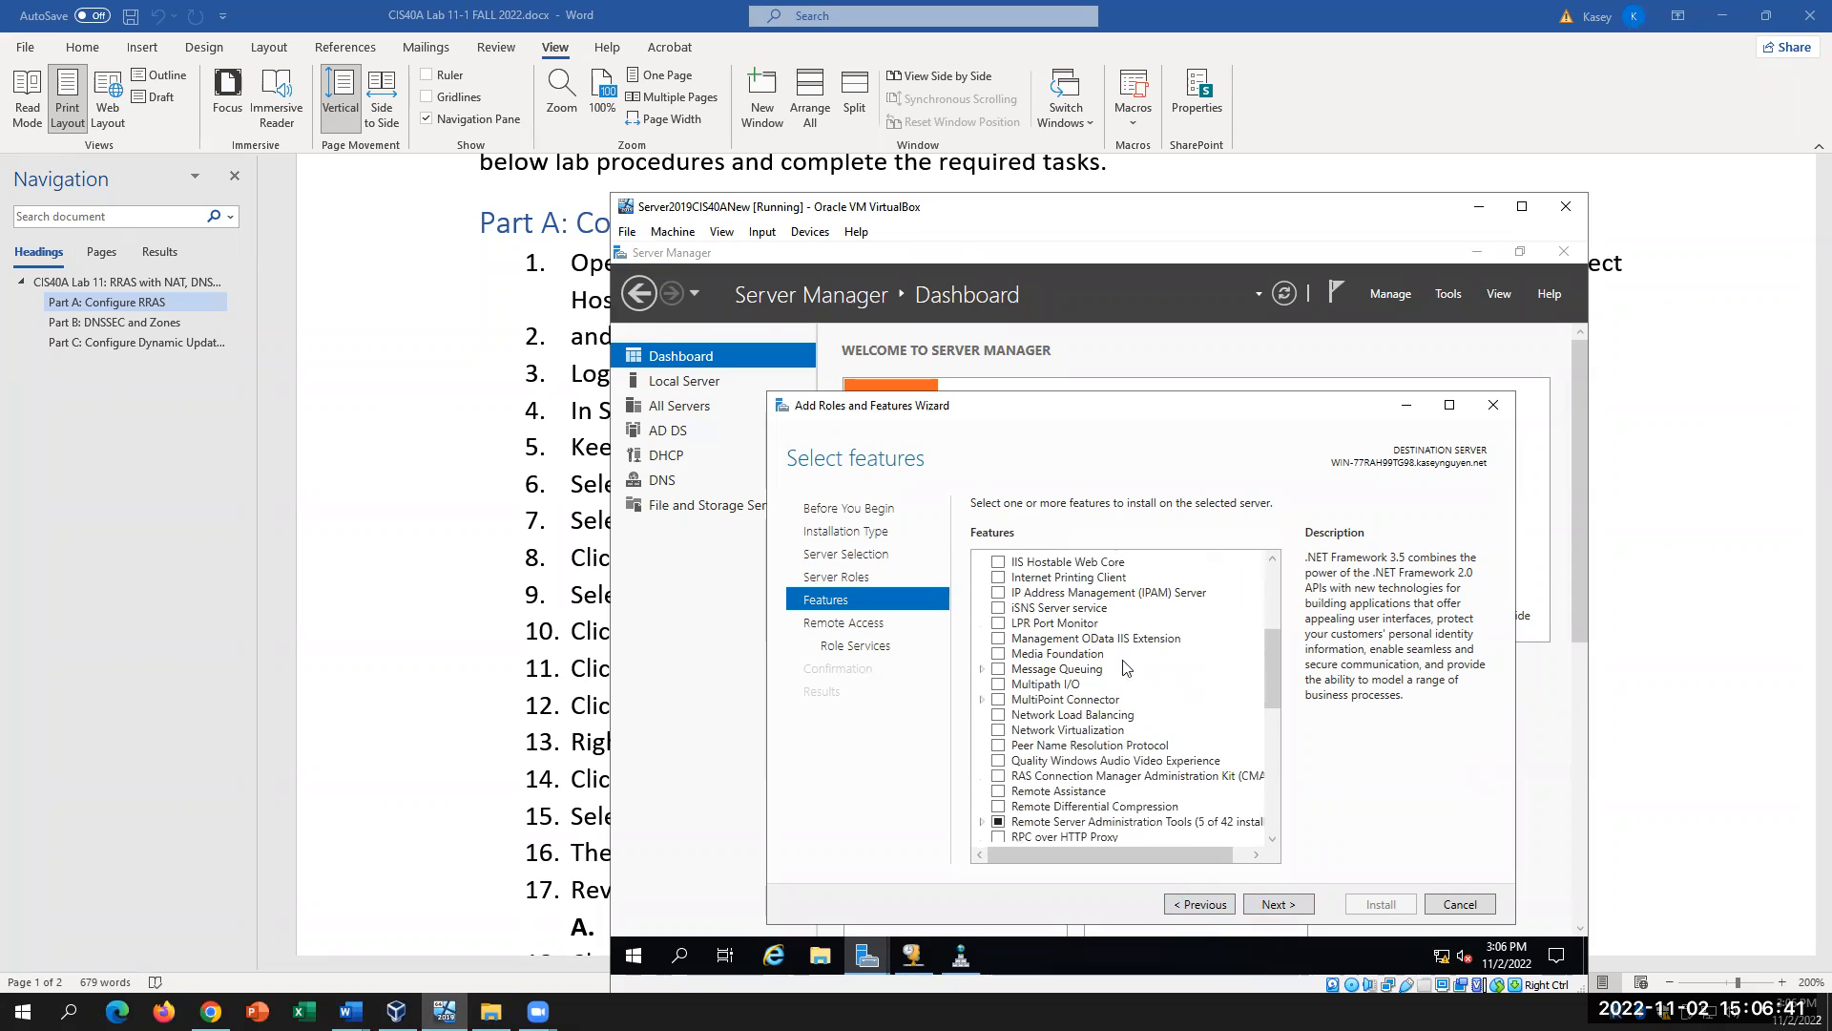
scroll(1126, 667, down, 2)
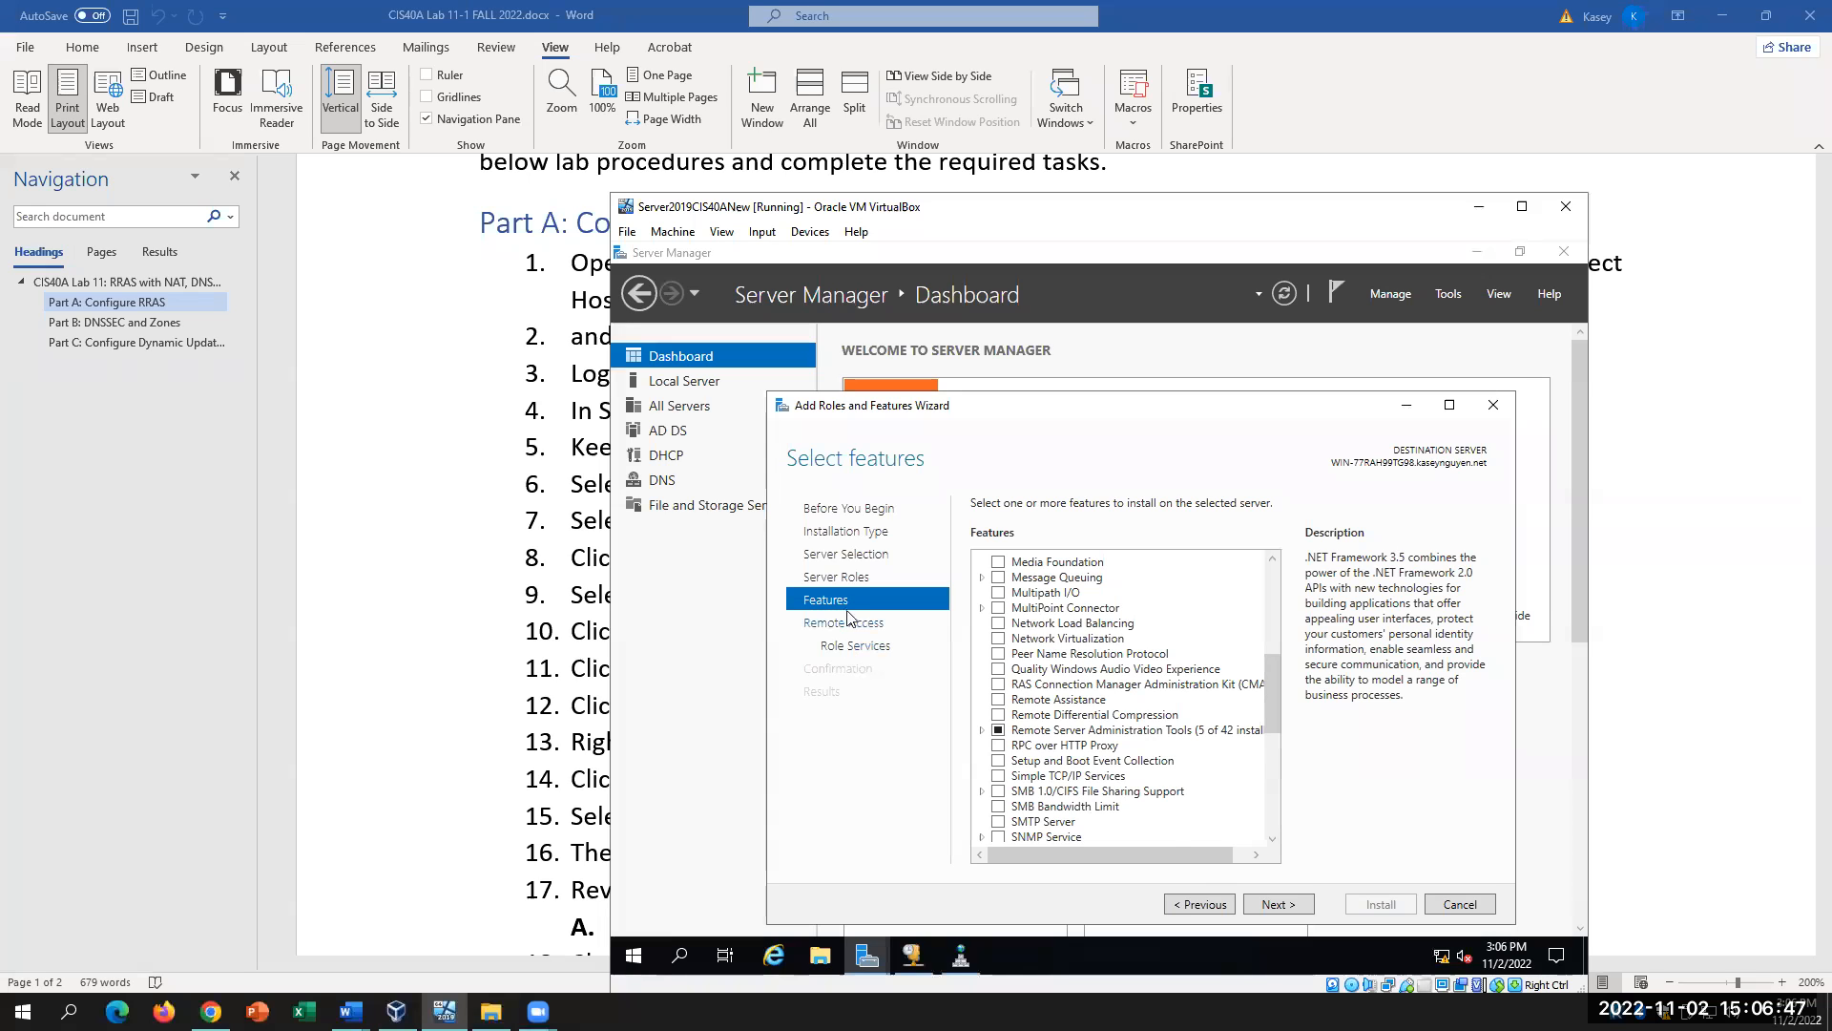
click(1277, 907)
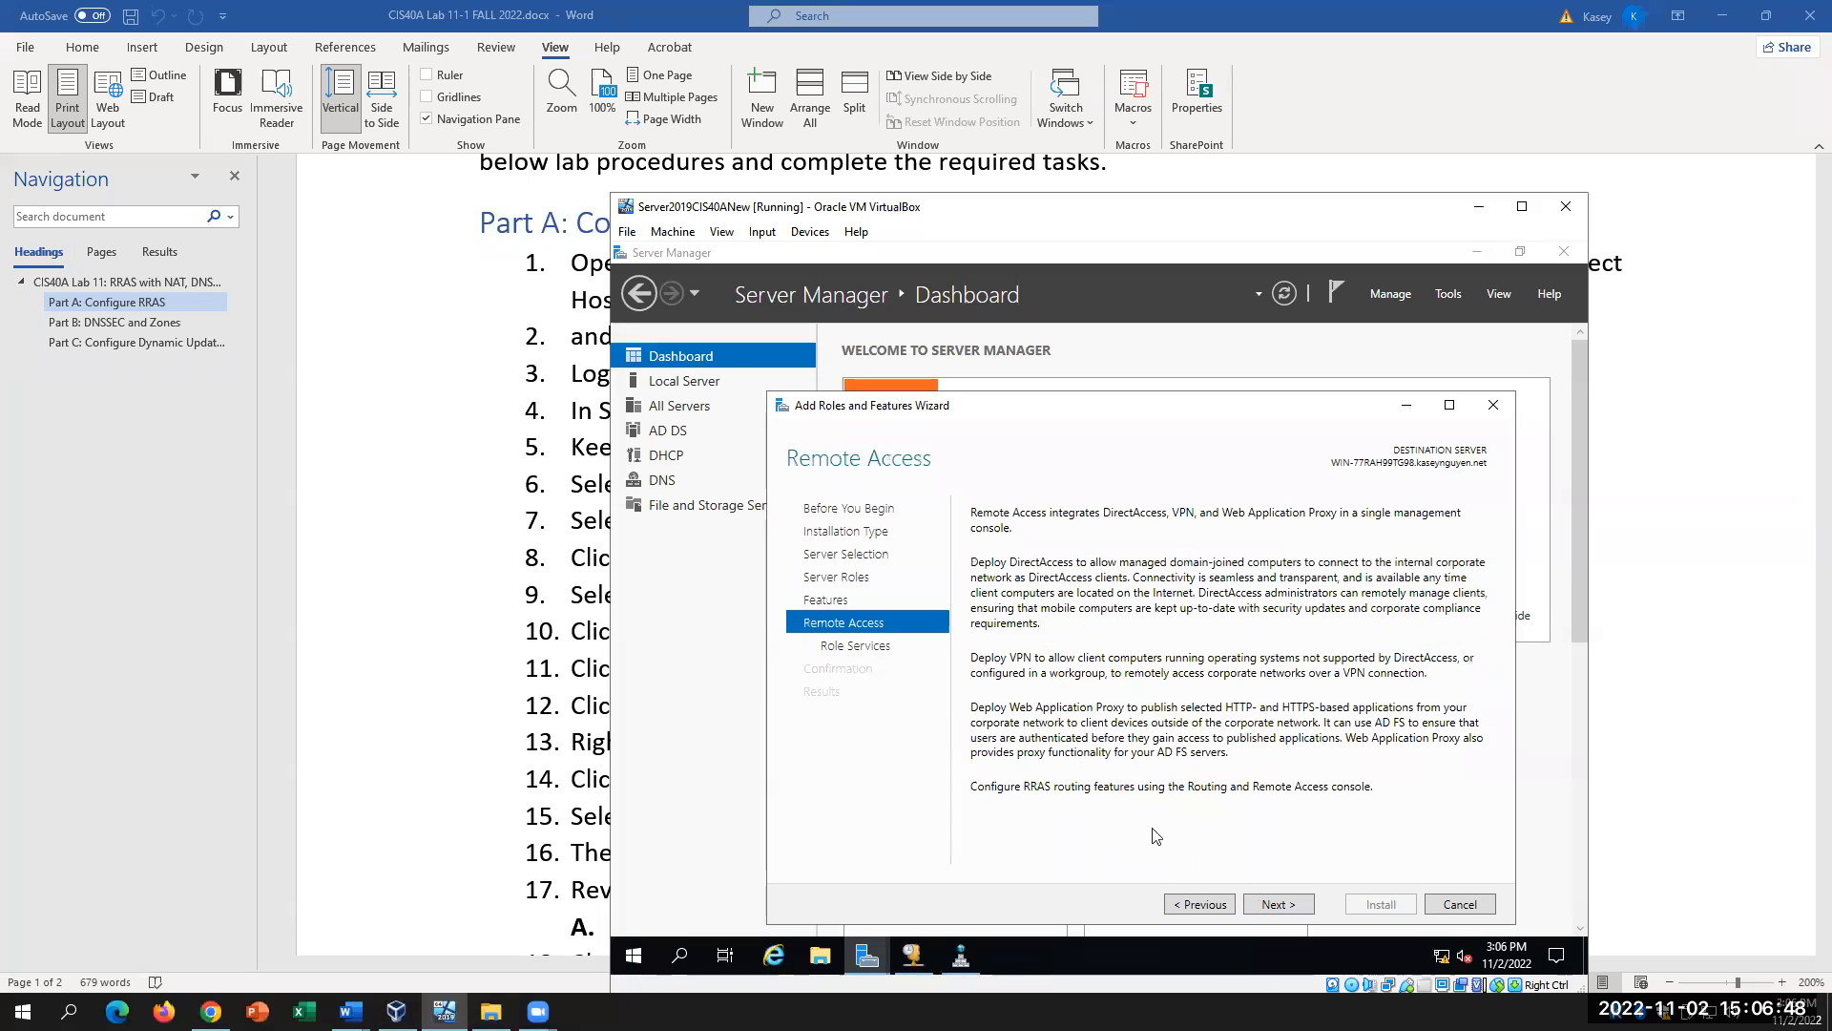
click(1181, 905)
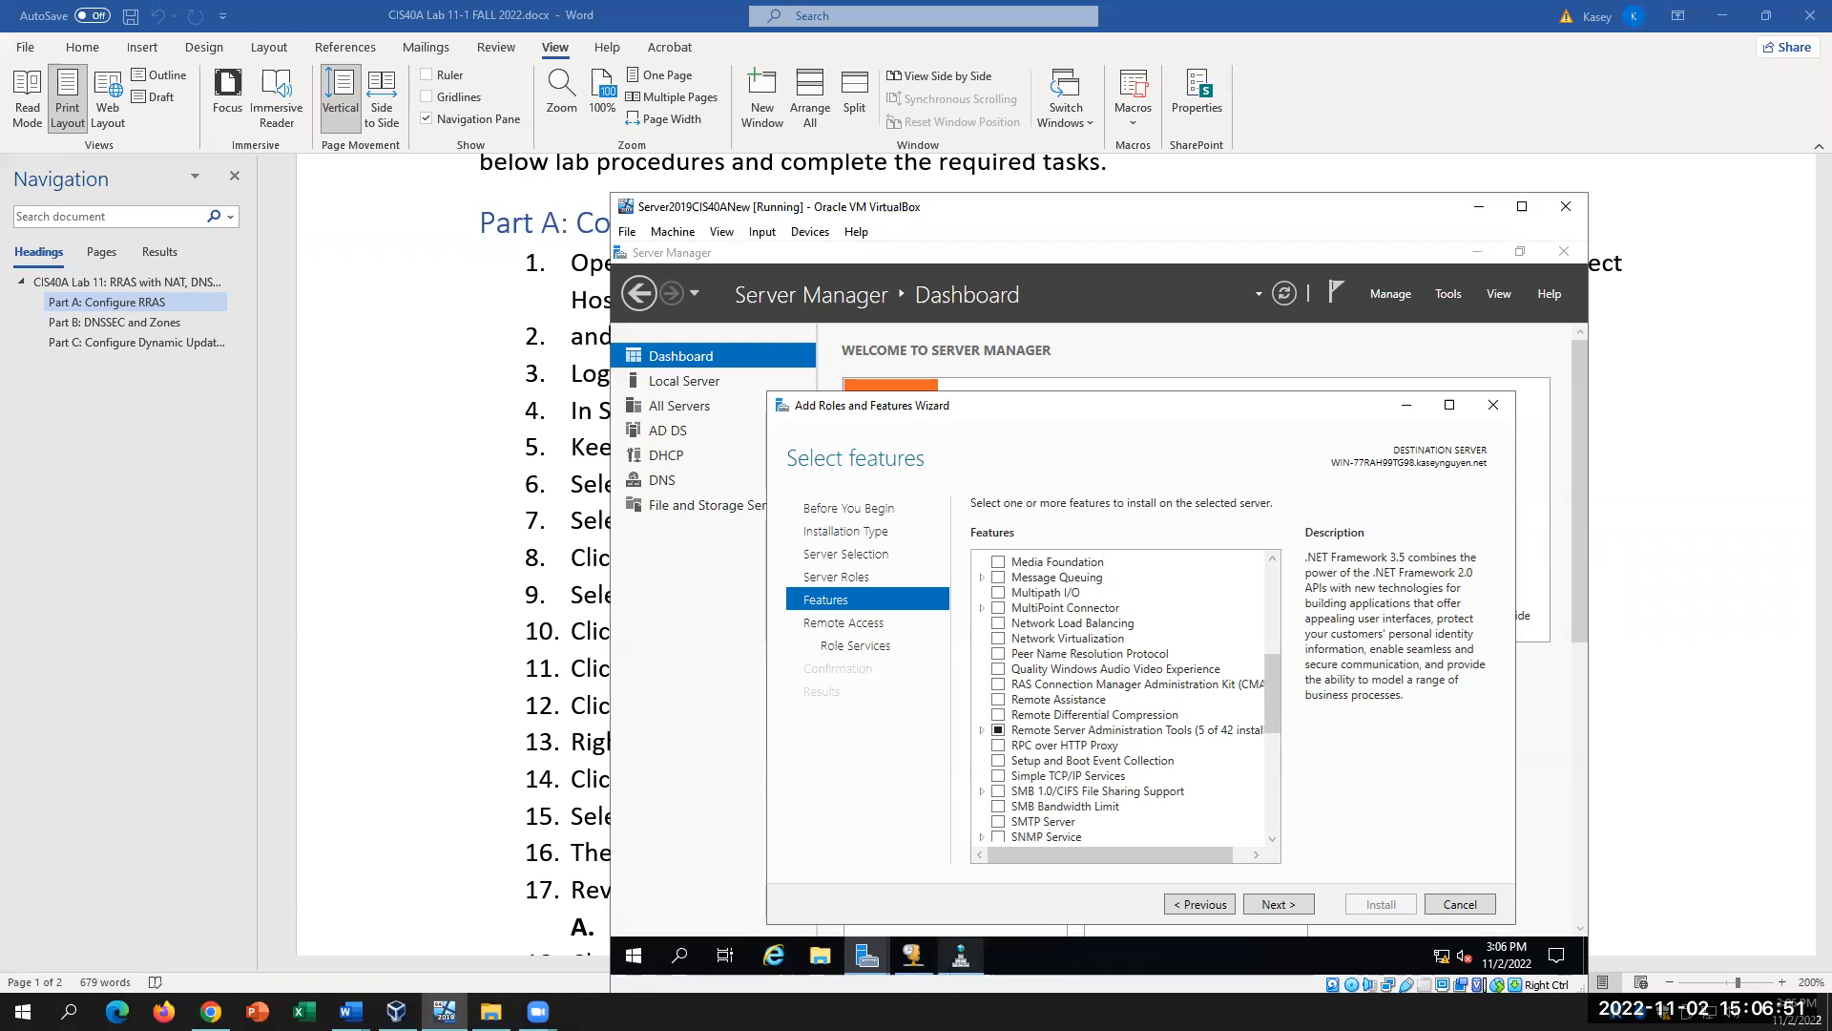
mouse_move(961, 957)
click(350, 1011)
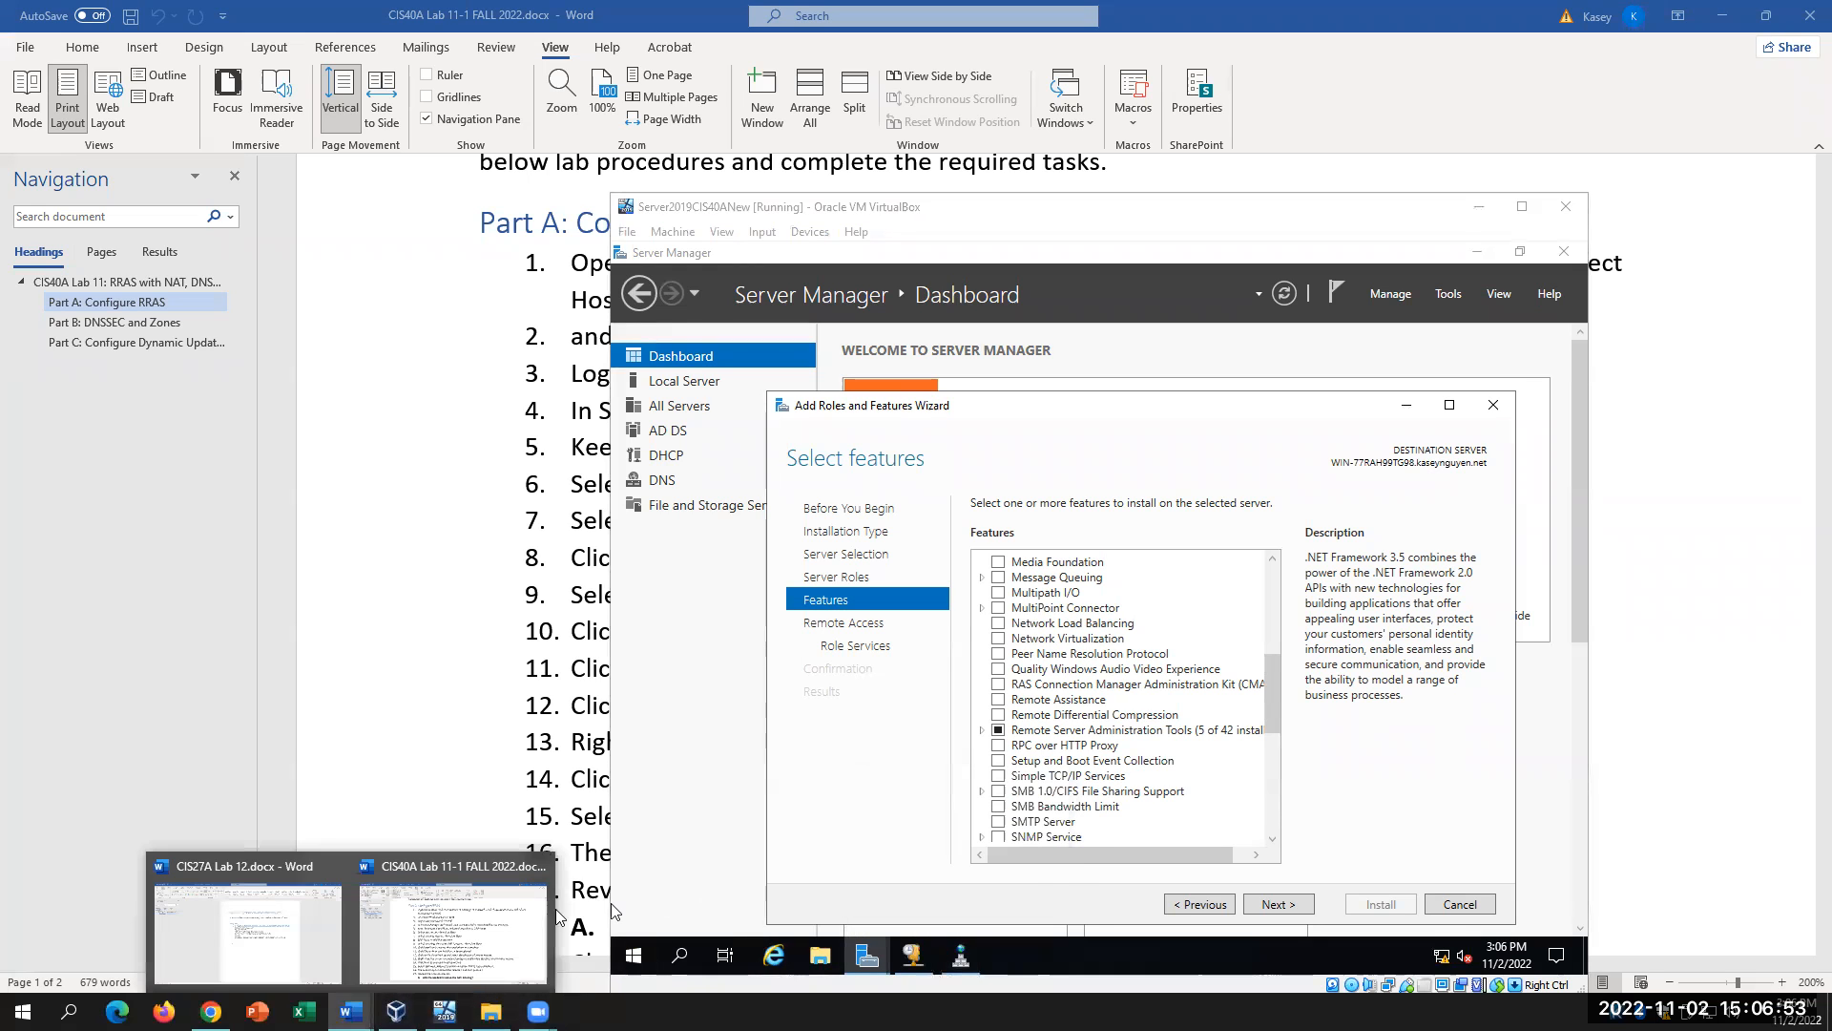
click(456, 945)
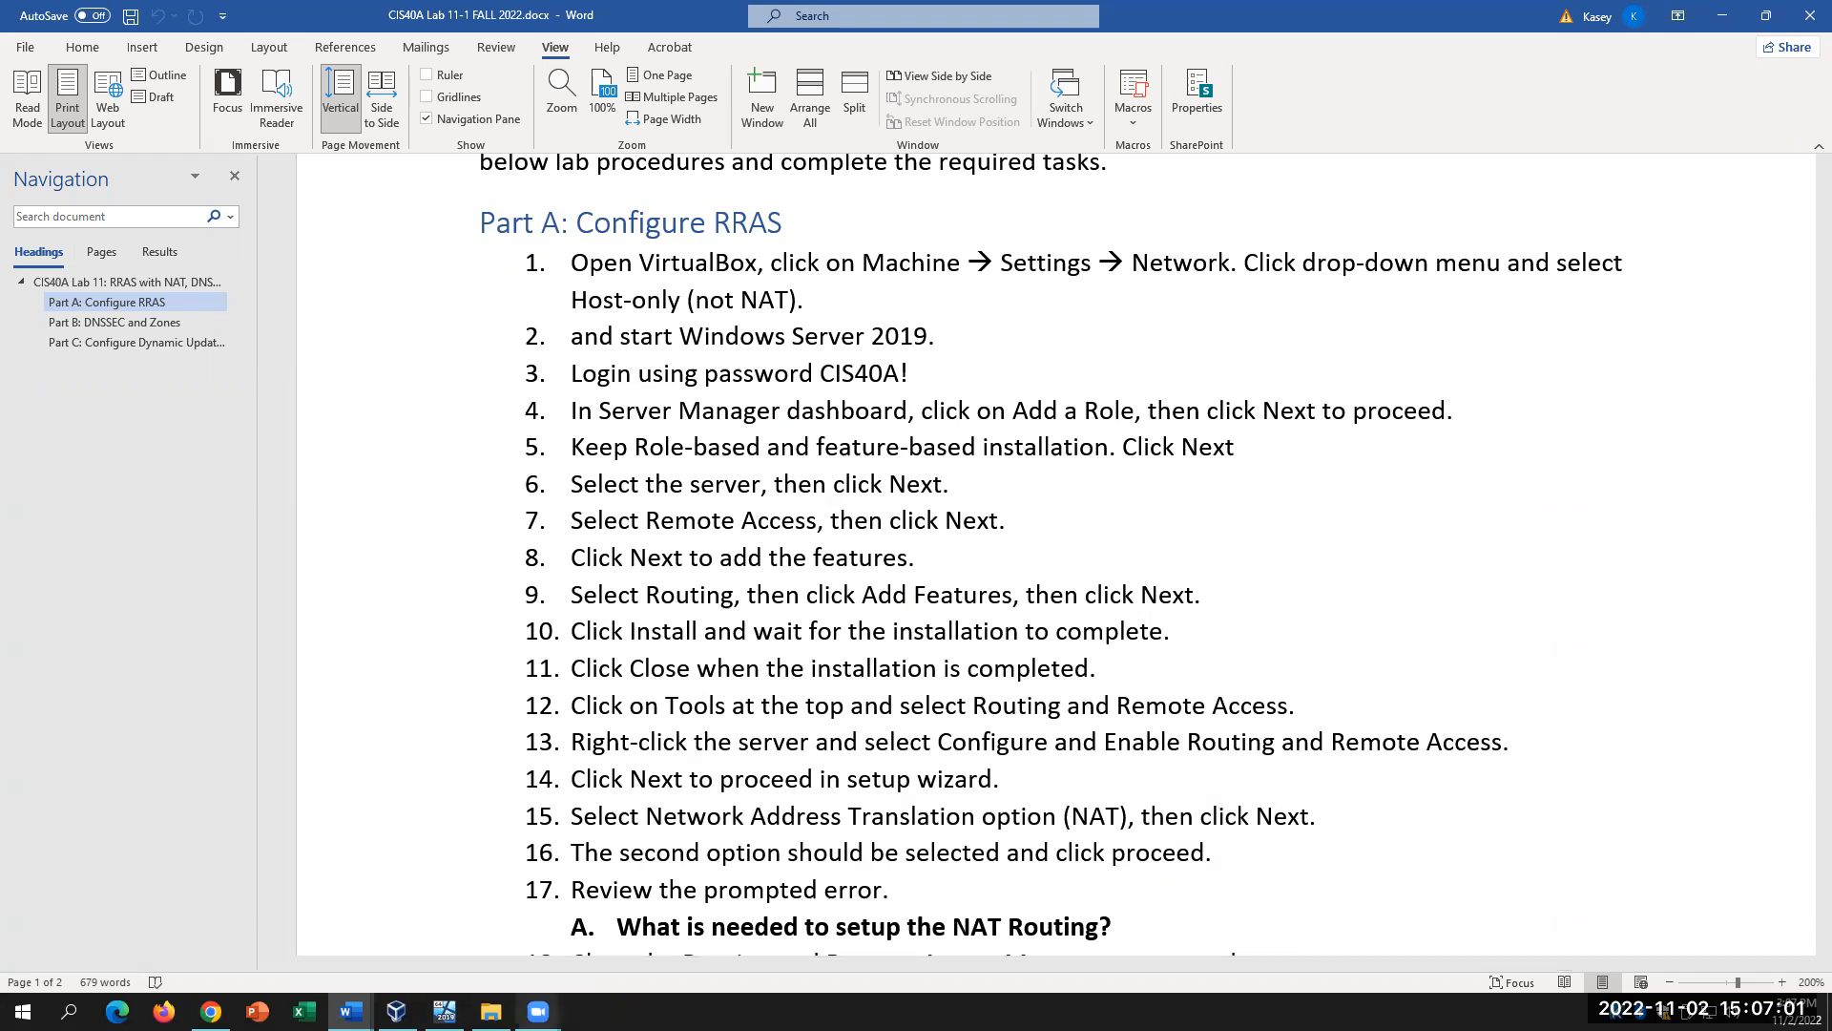
click(444, 1010)
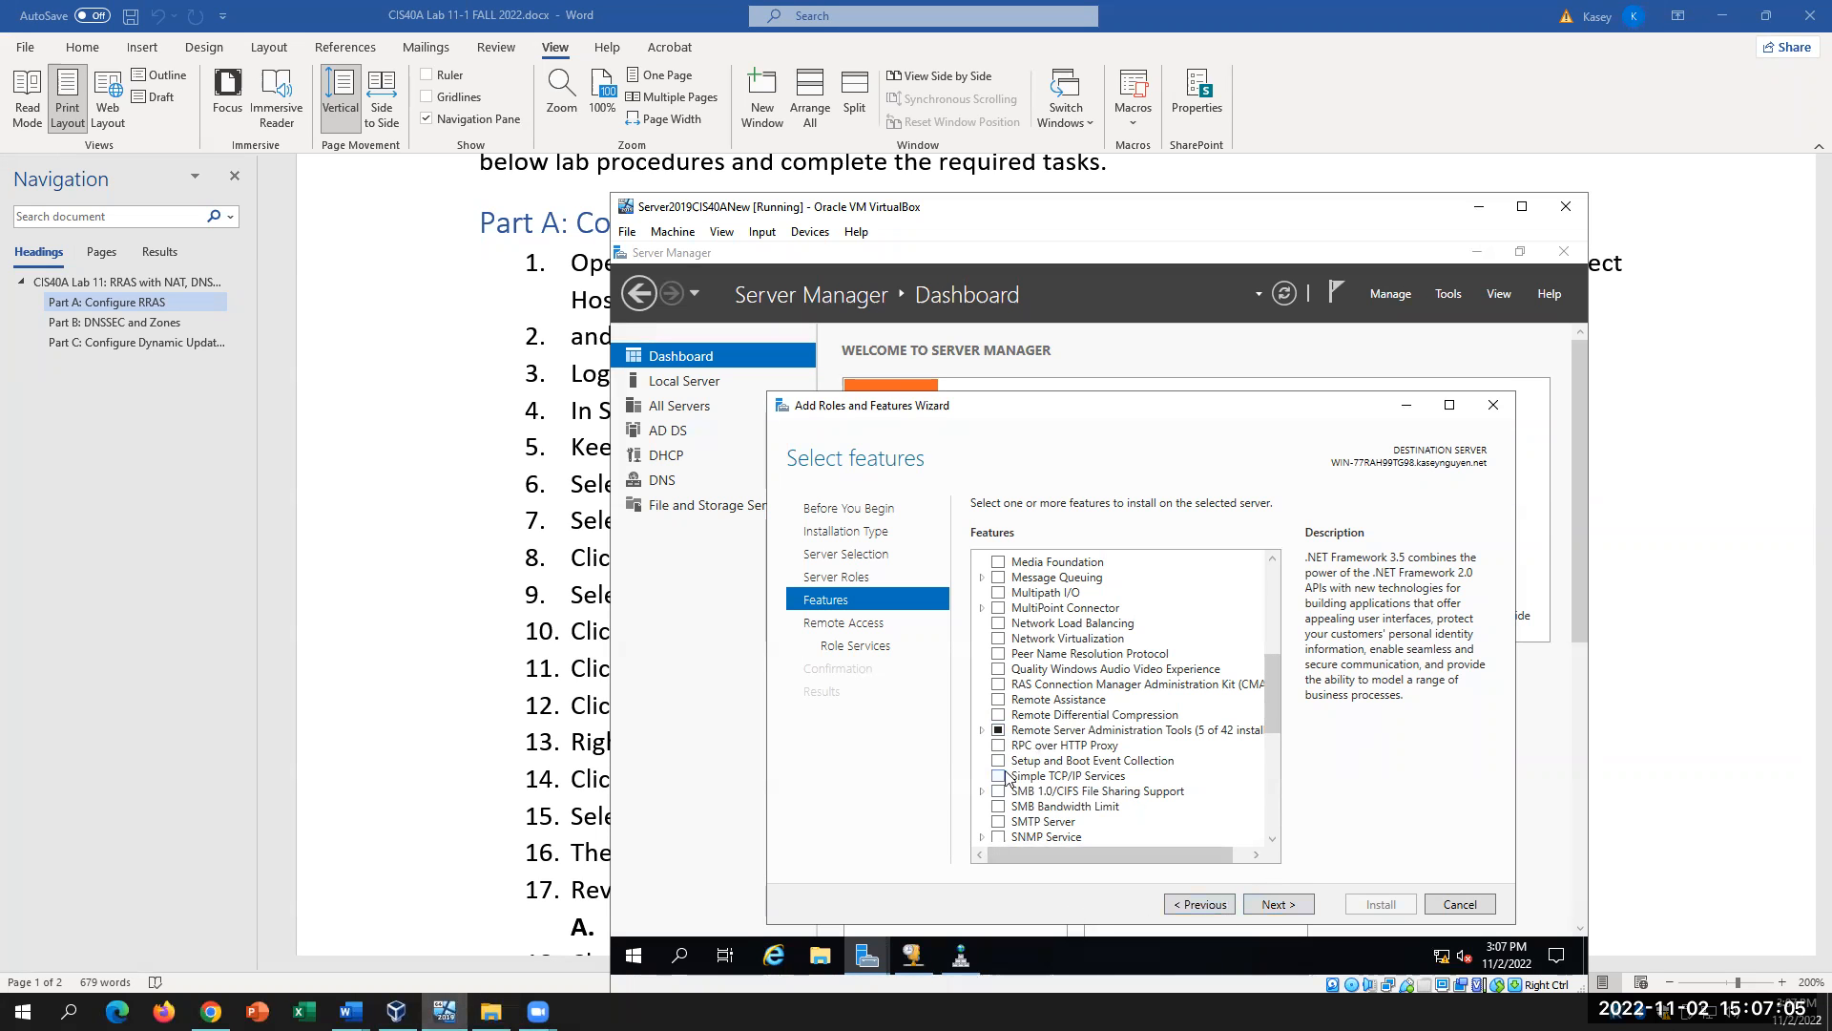
click(1008, 733)
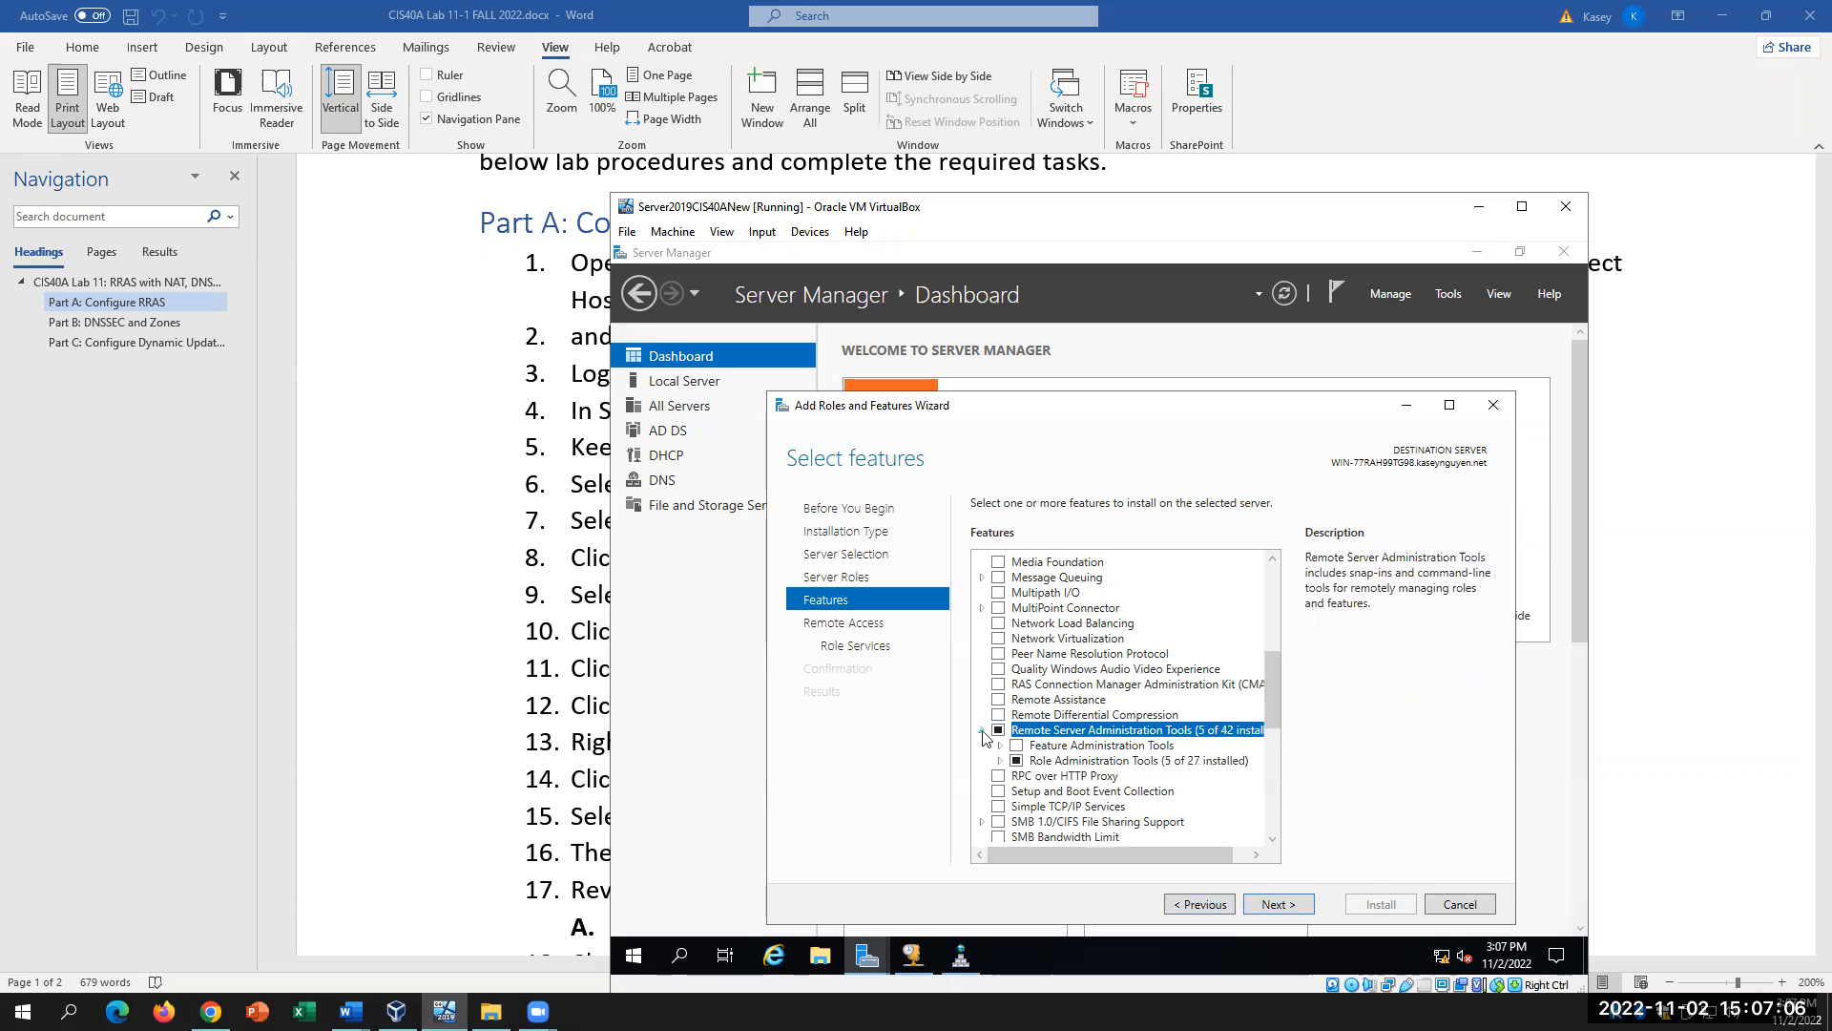
Advance to the Remote Access role services, tick Routing and move the required-features prompt aside
click(1279, 906)
click(1262, 912)
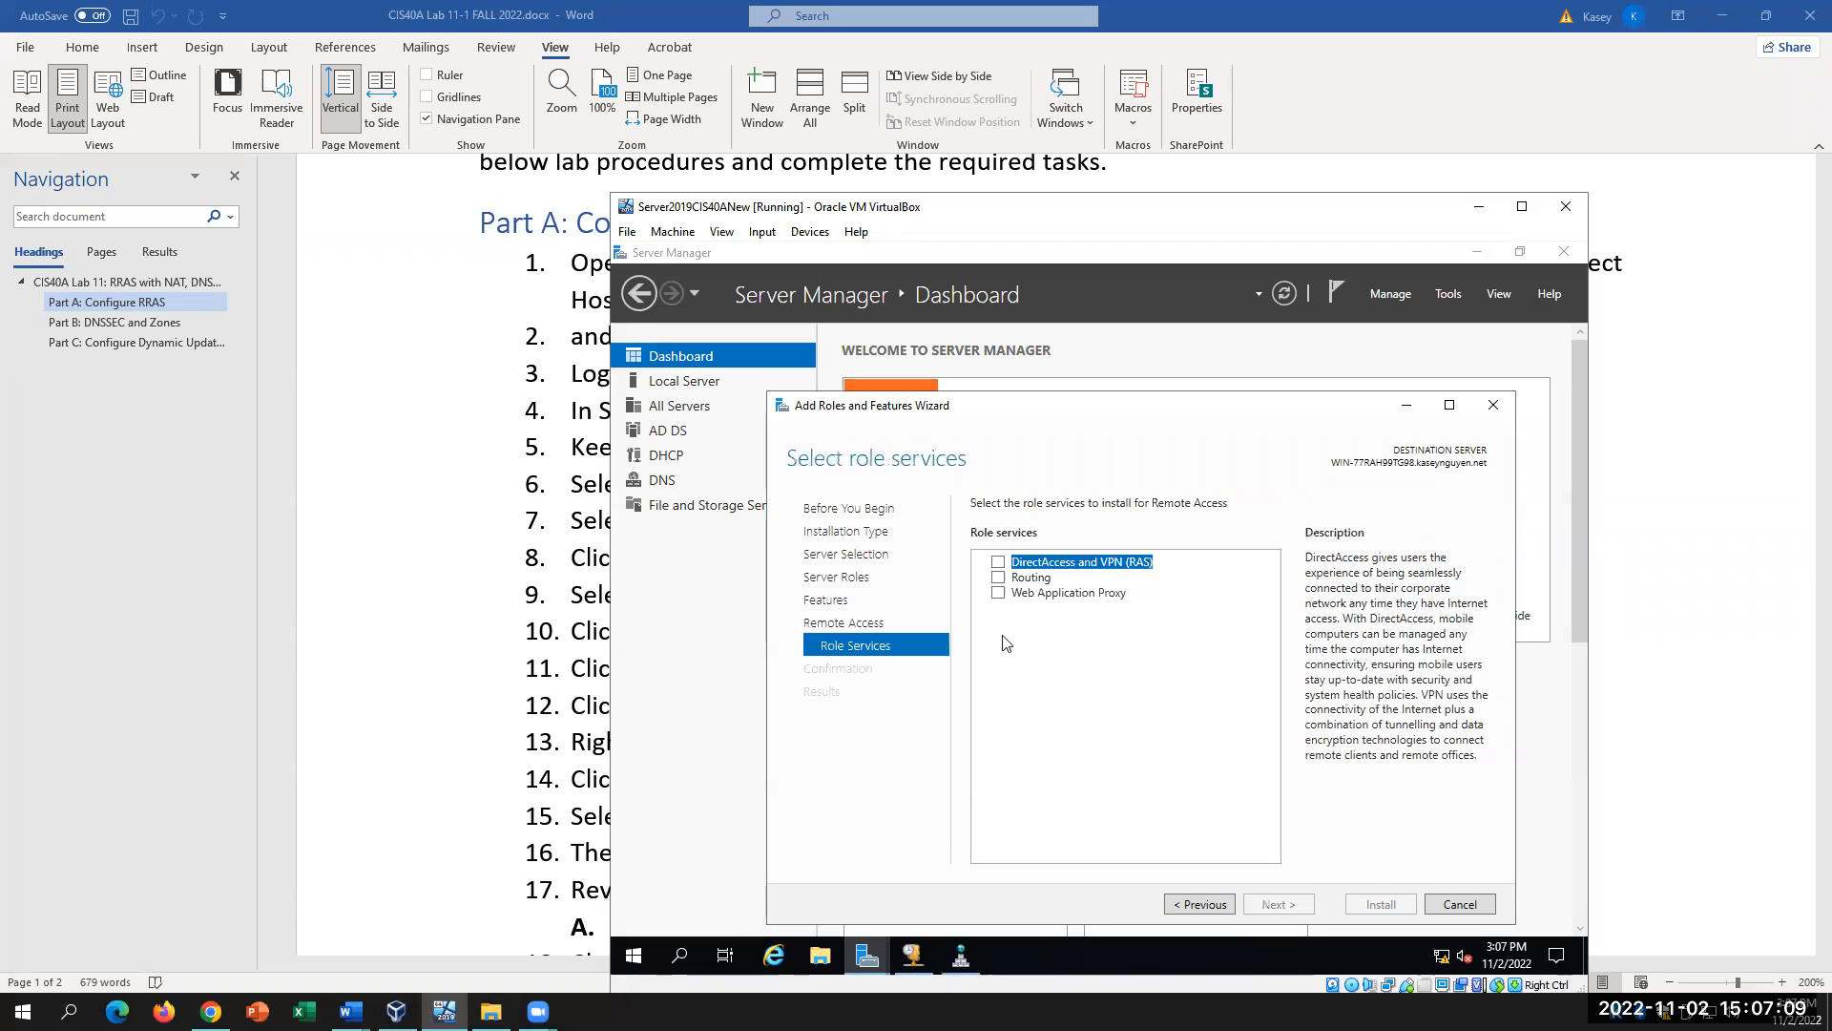
click(999, 578)
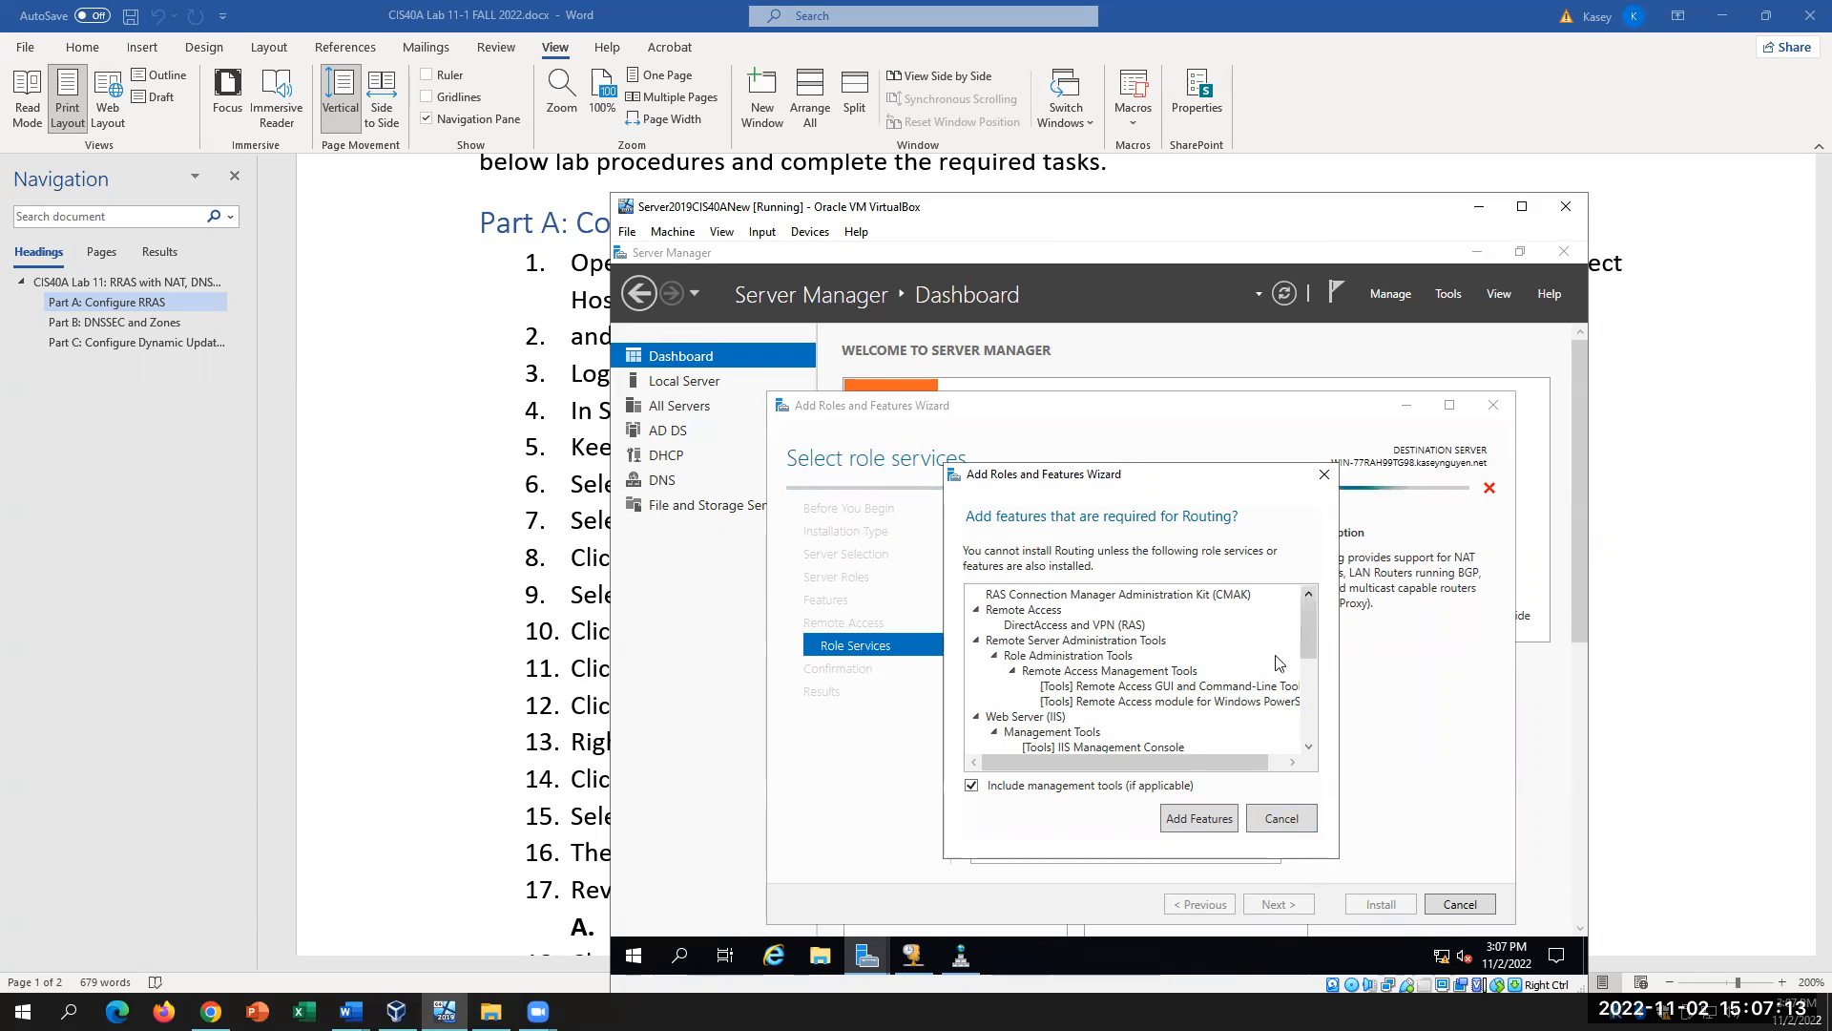
drag(1195, 476, 1414, 499)
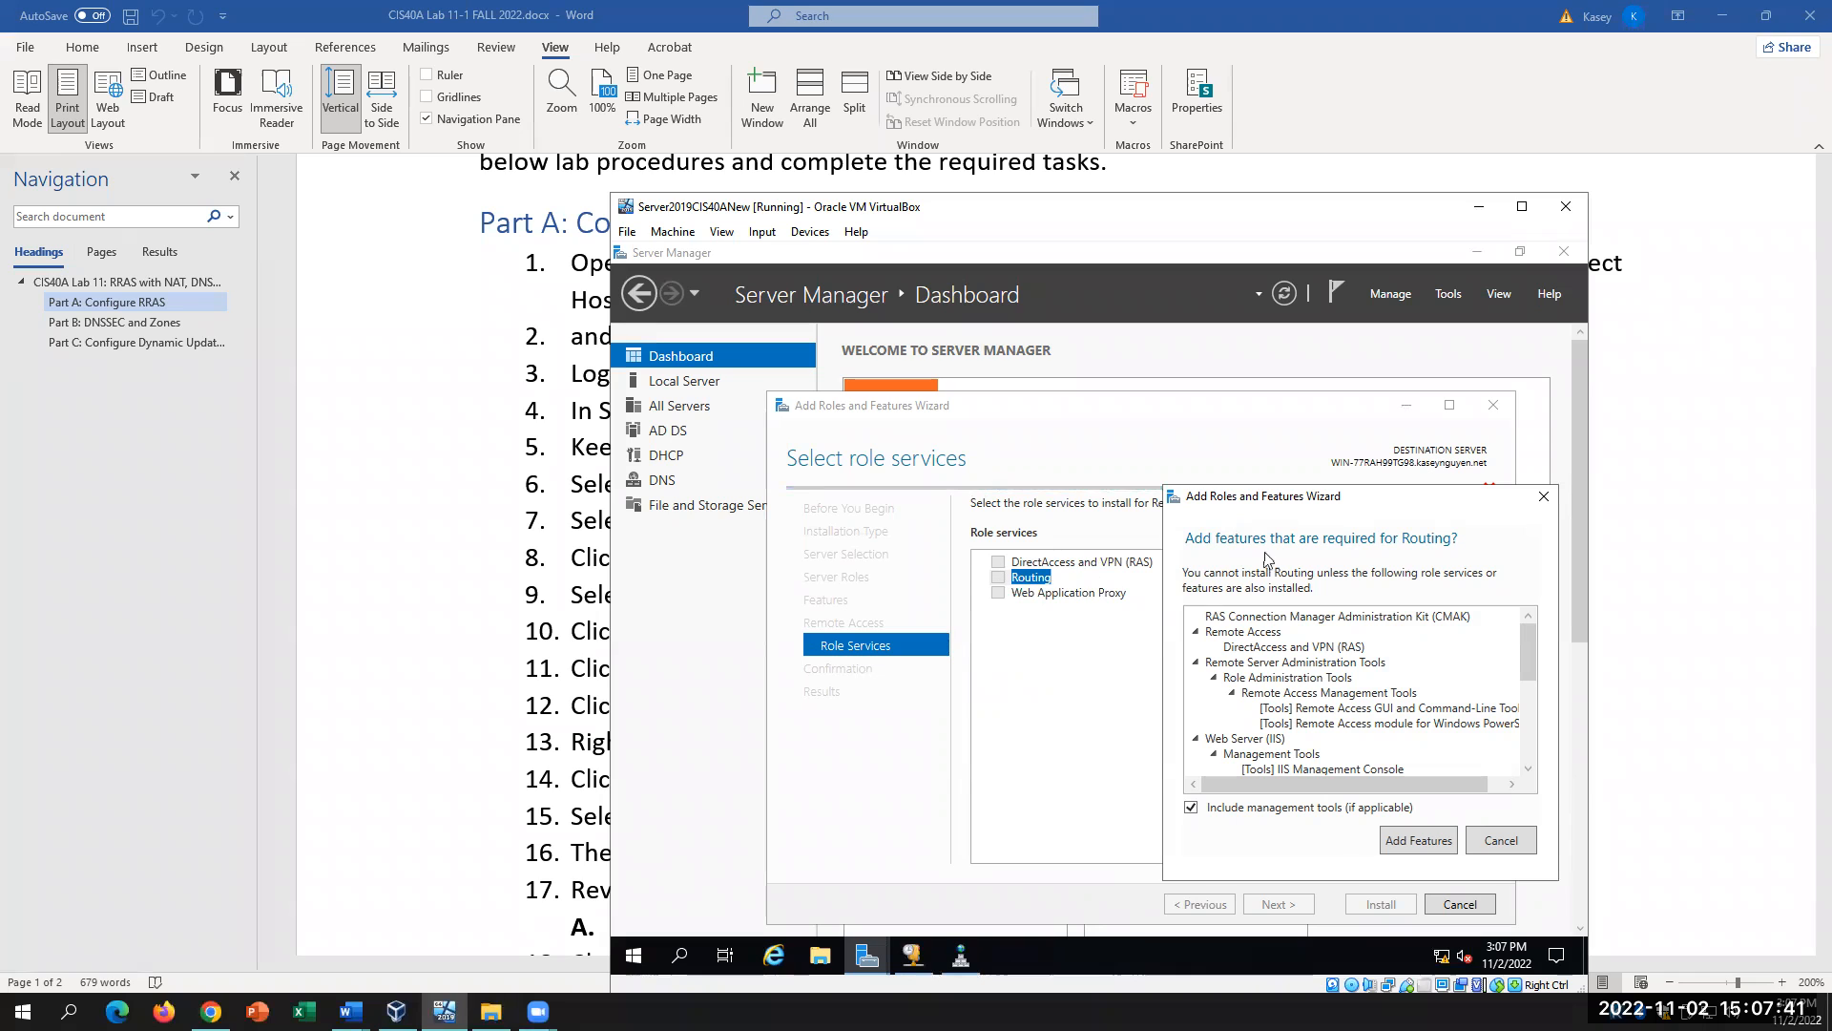
drag(1307, 503, 1158, 454)
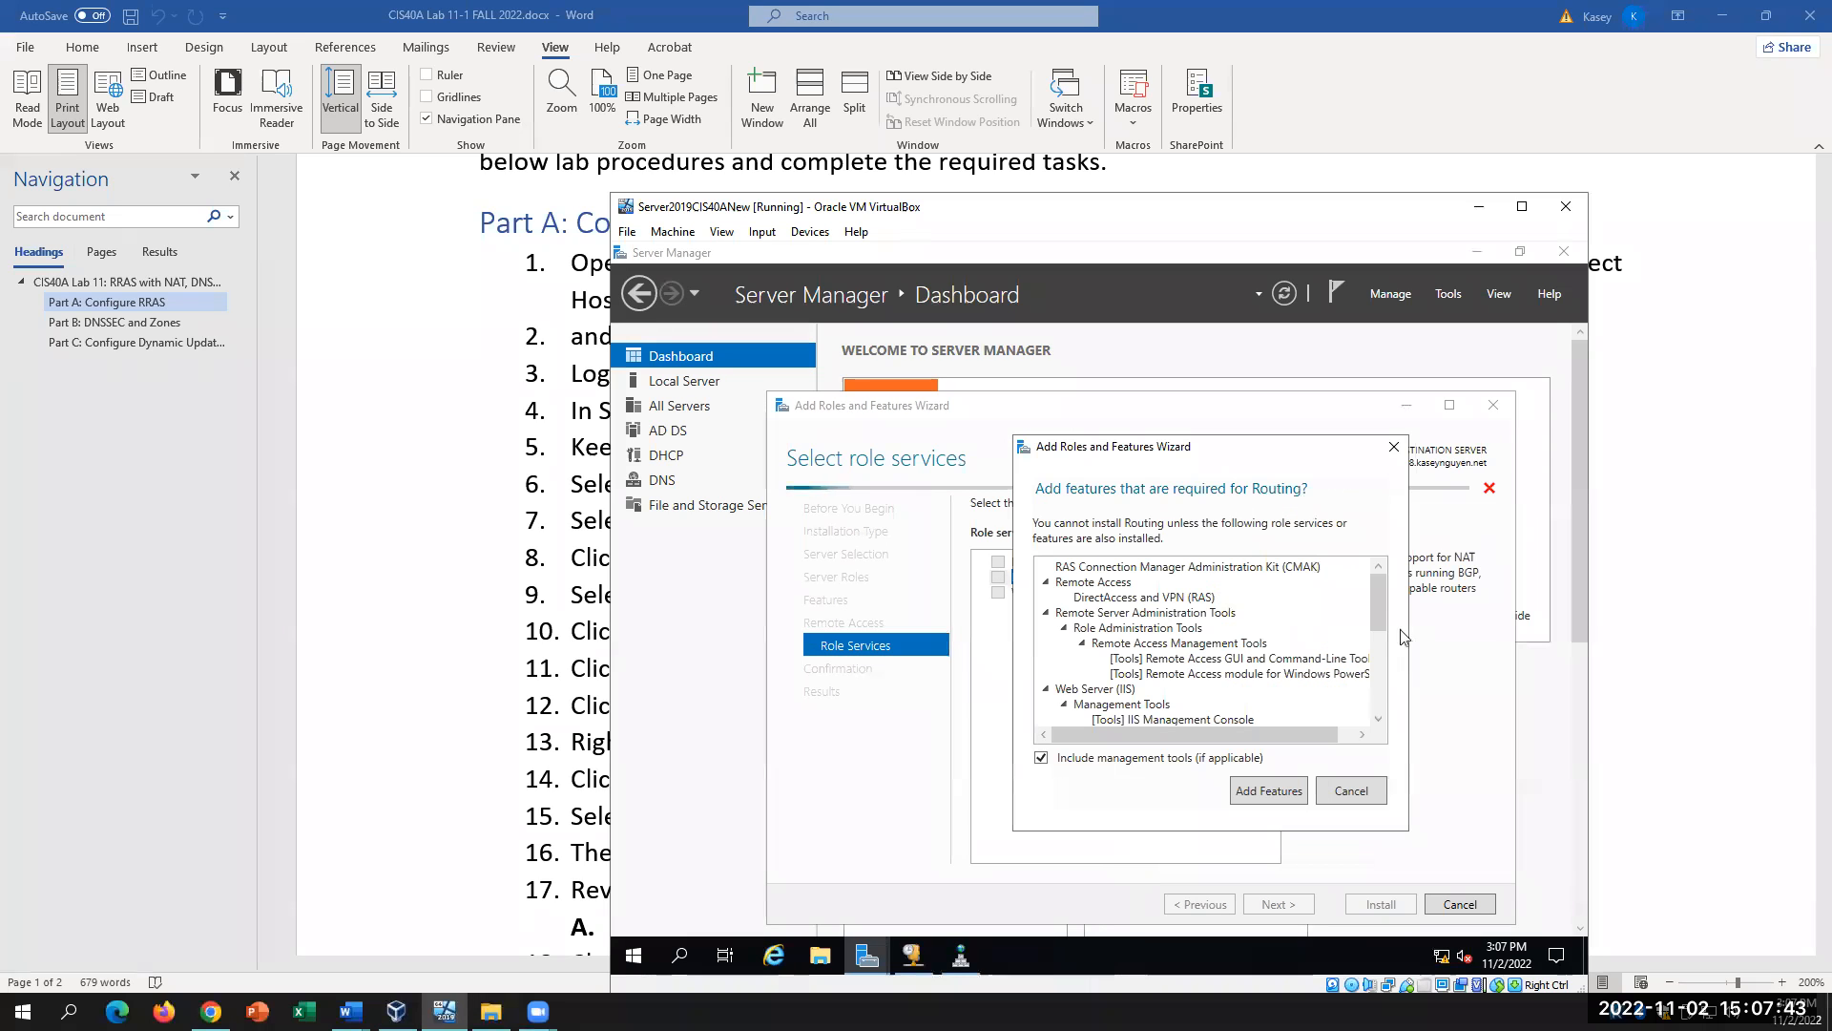
drag(1378, 615, 1374, 703)
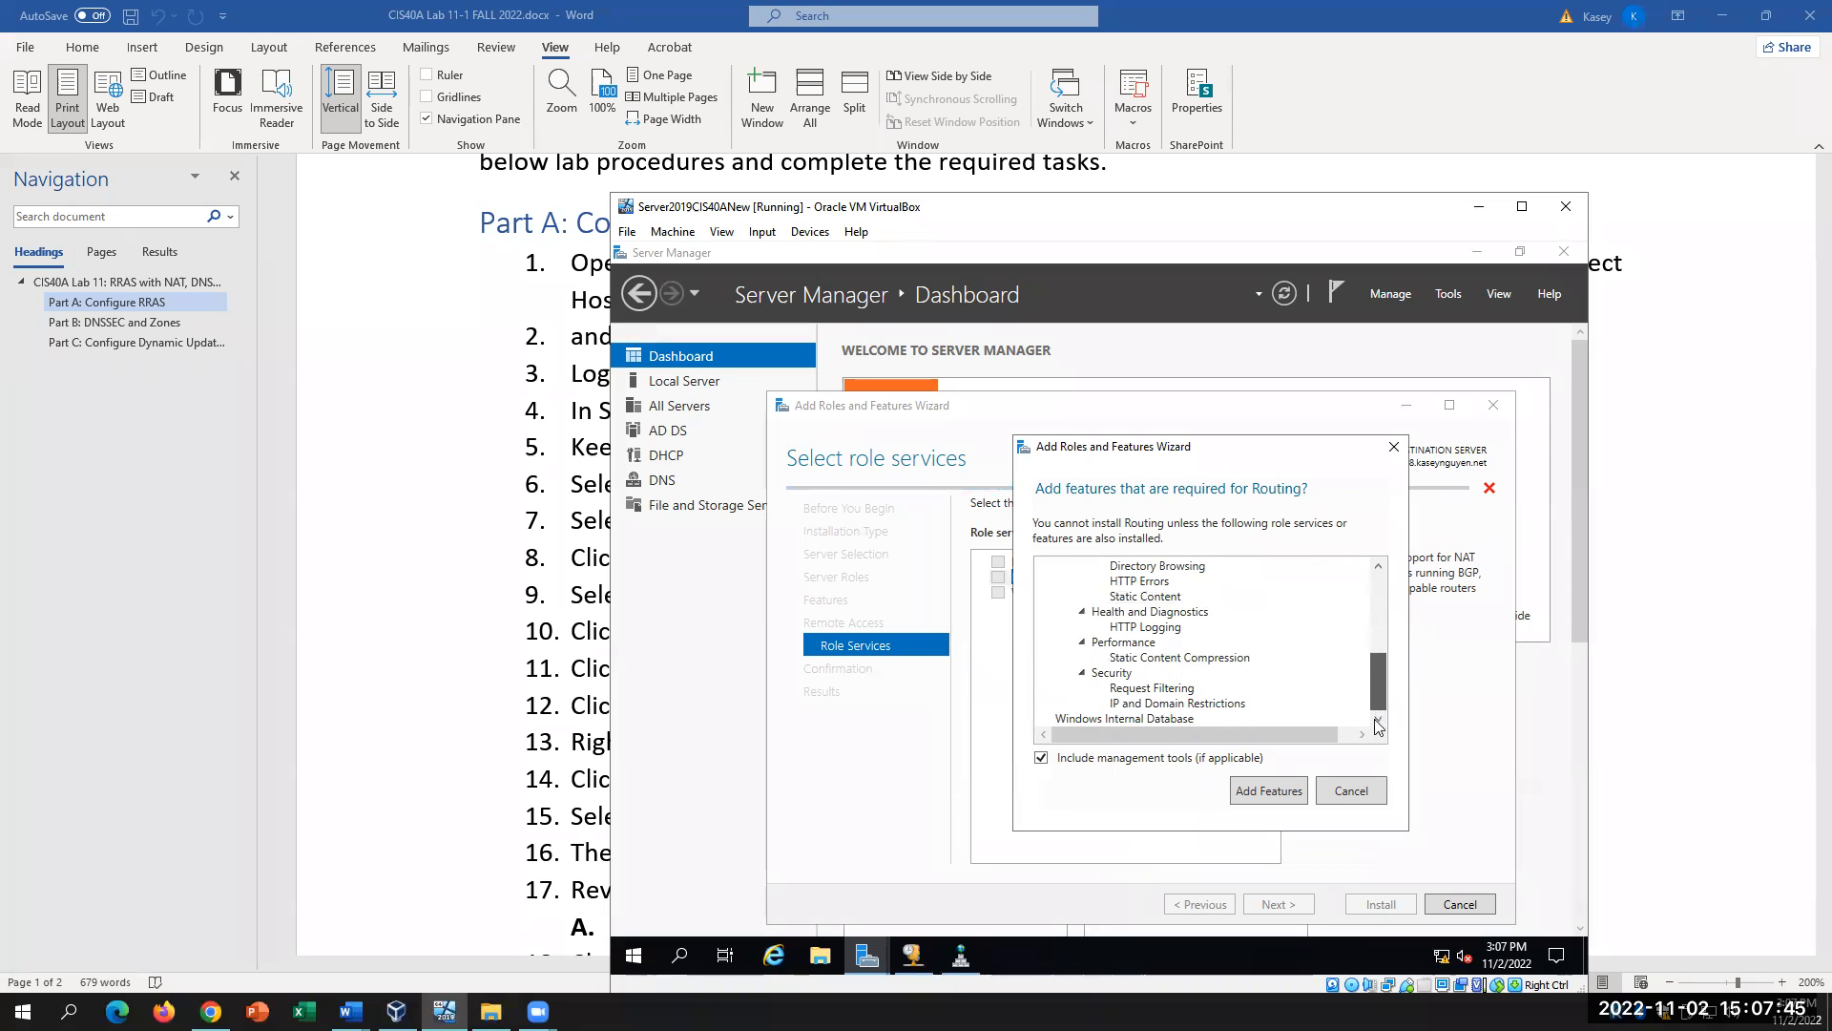
scroll(1126, 668, up, 5)
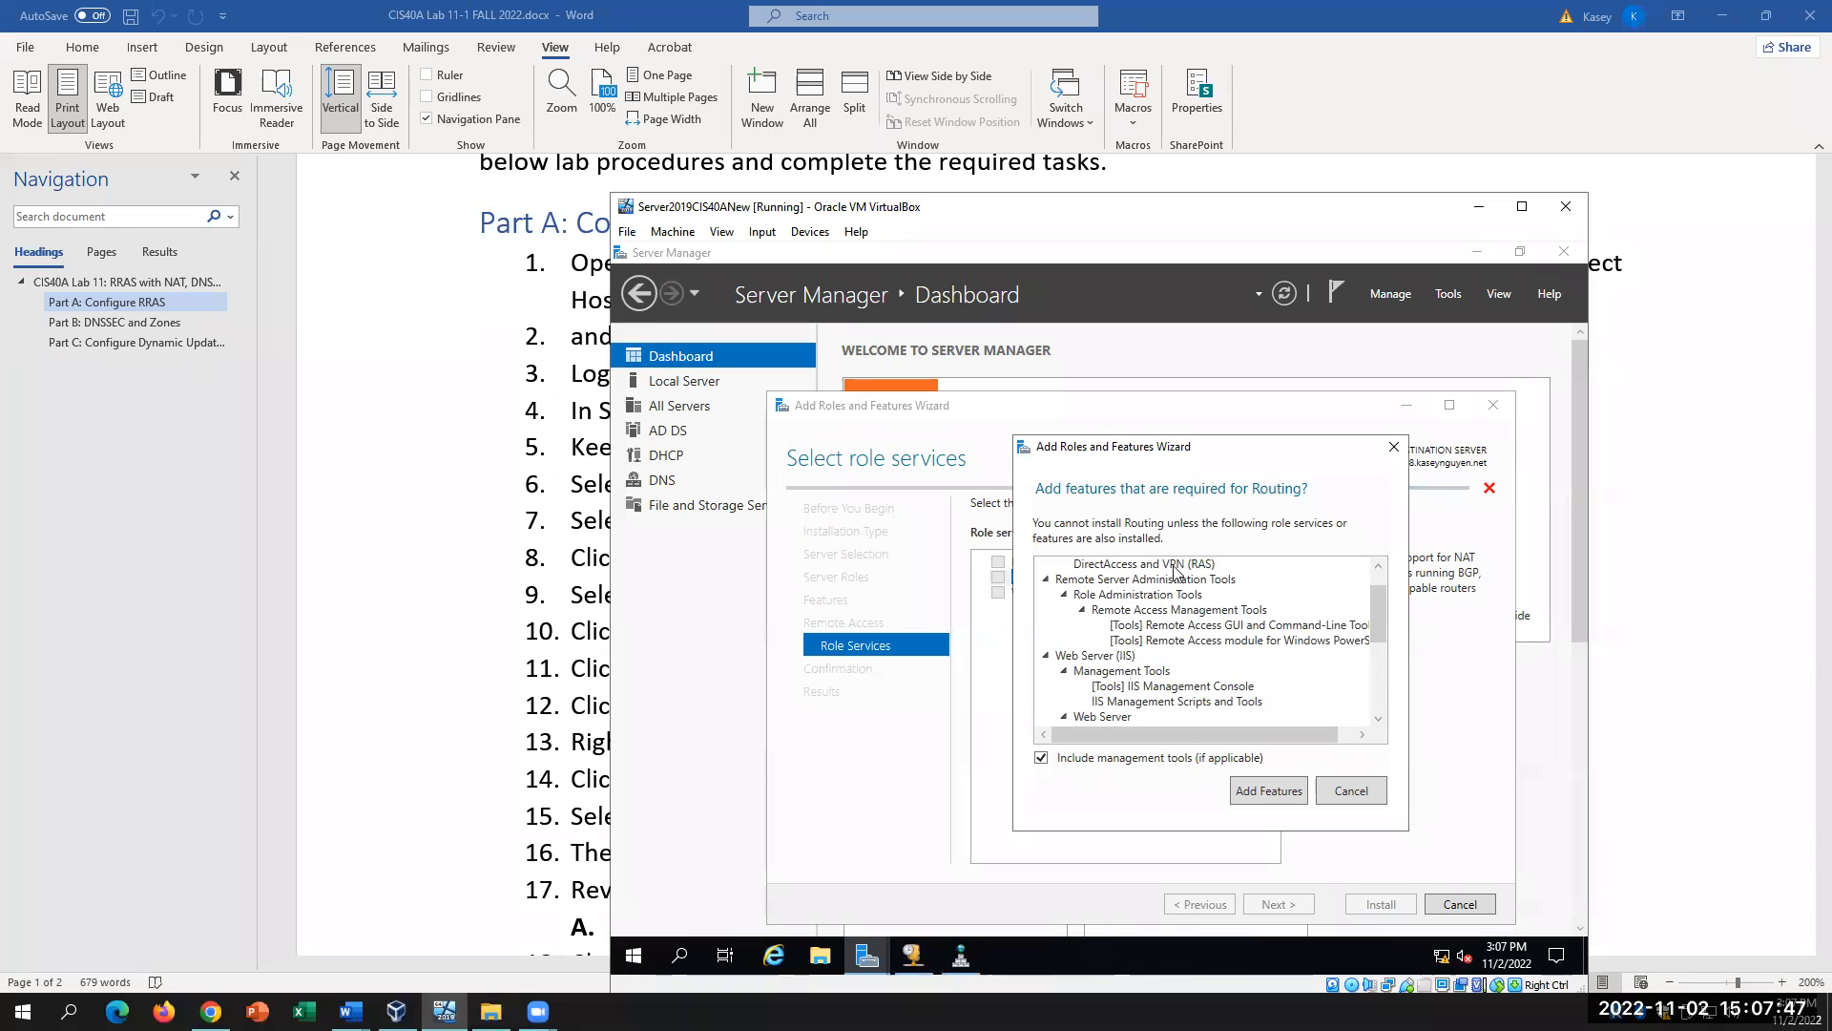
drag(1378, 616, 1378, 693)
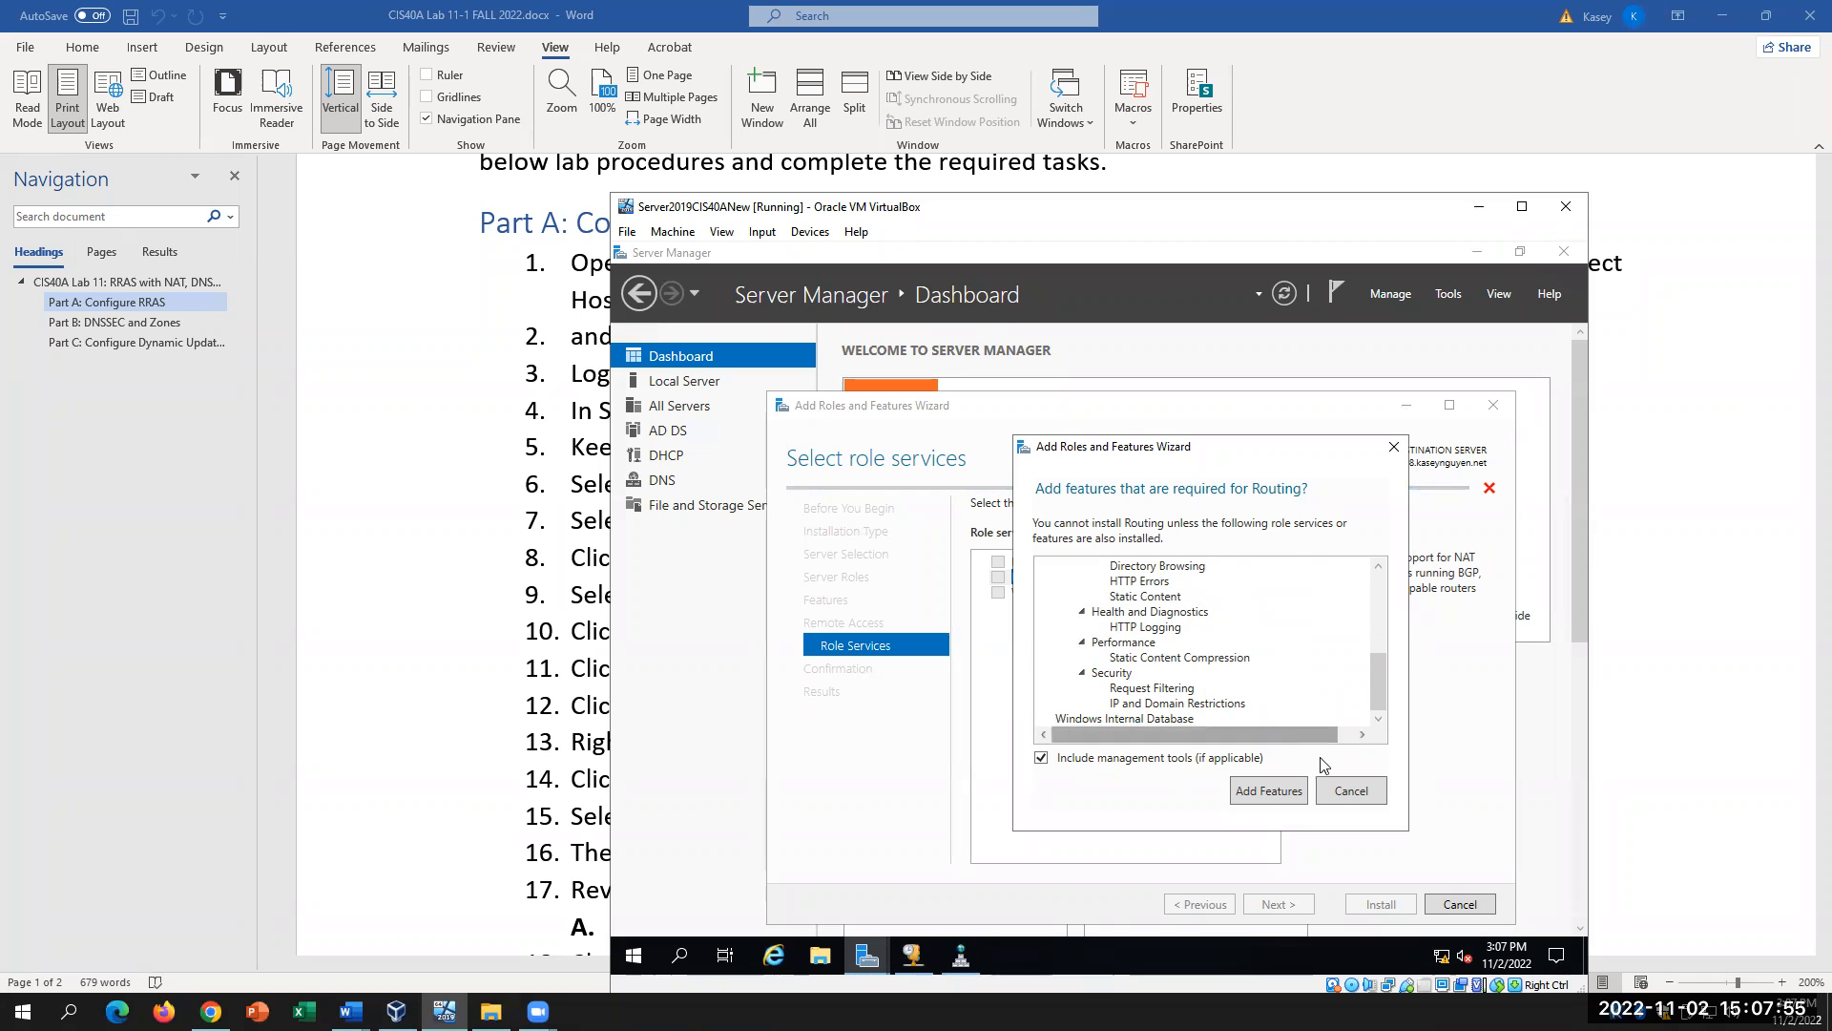
Add the features Routing requires and continue to the Web Server Role (IIS) page
click(1289, 794)
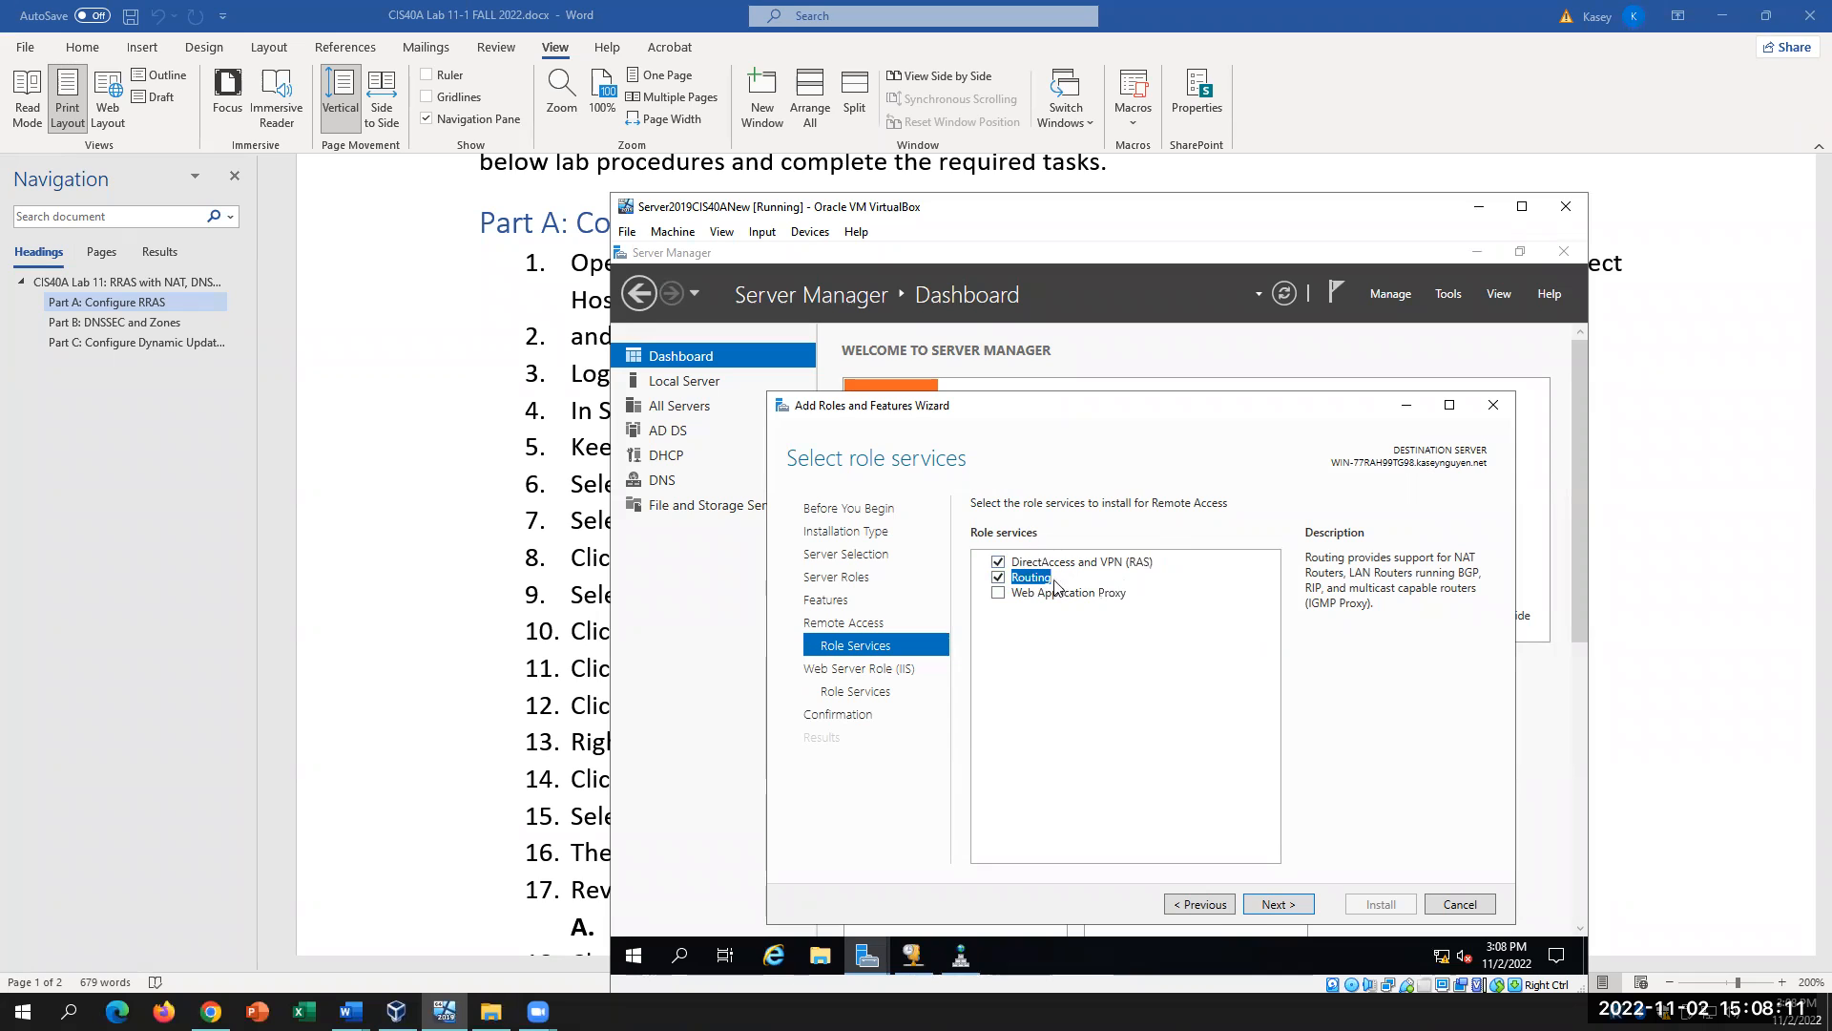
click(1278, 904)
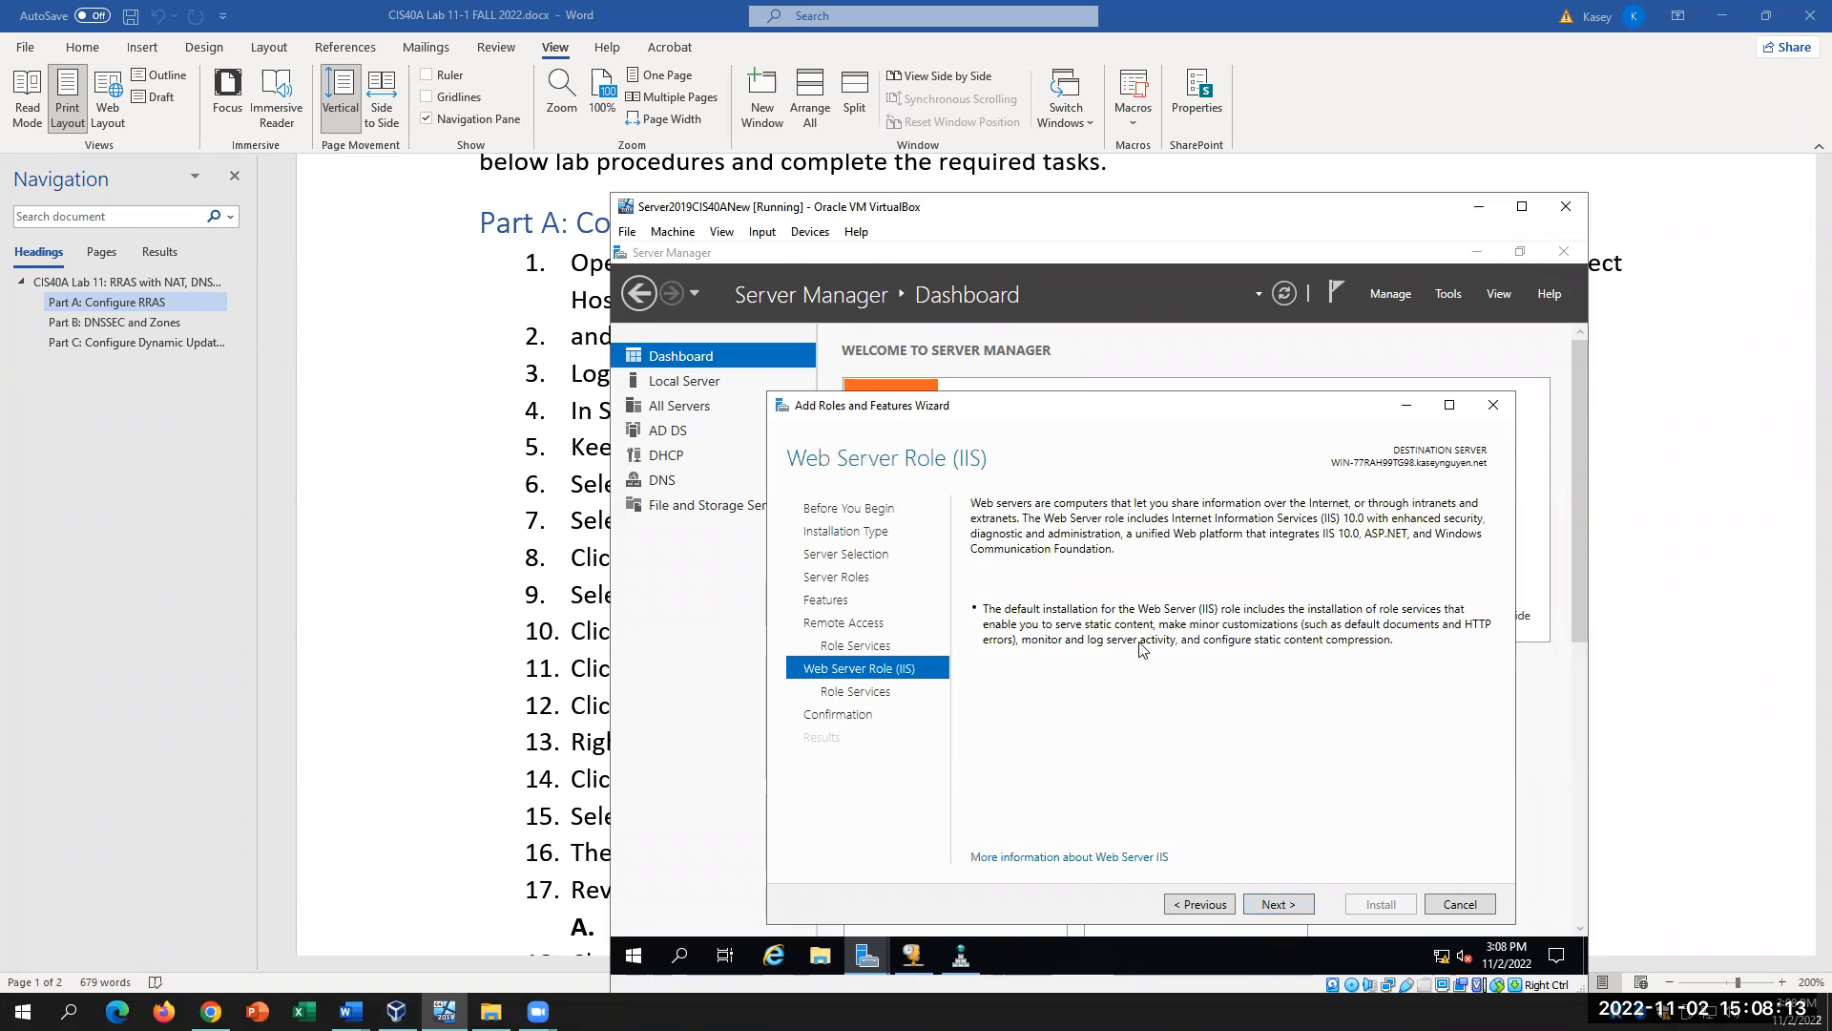
click(350, 1011)
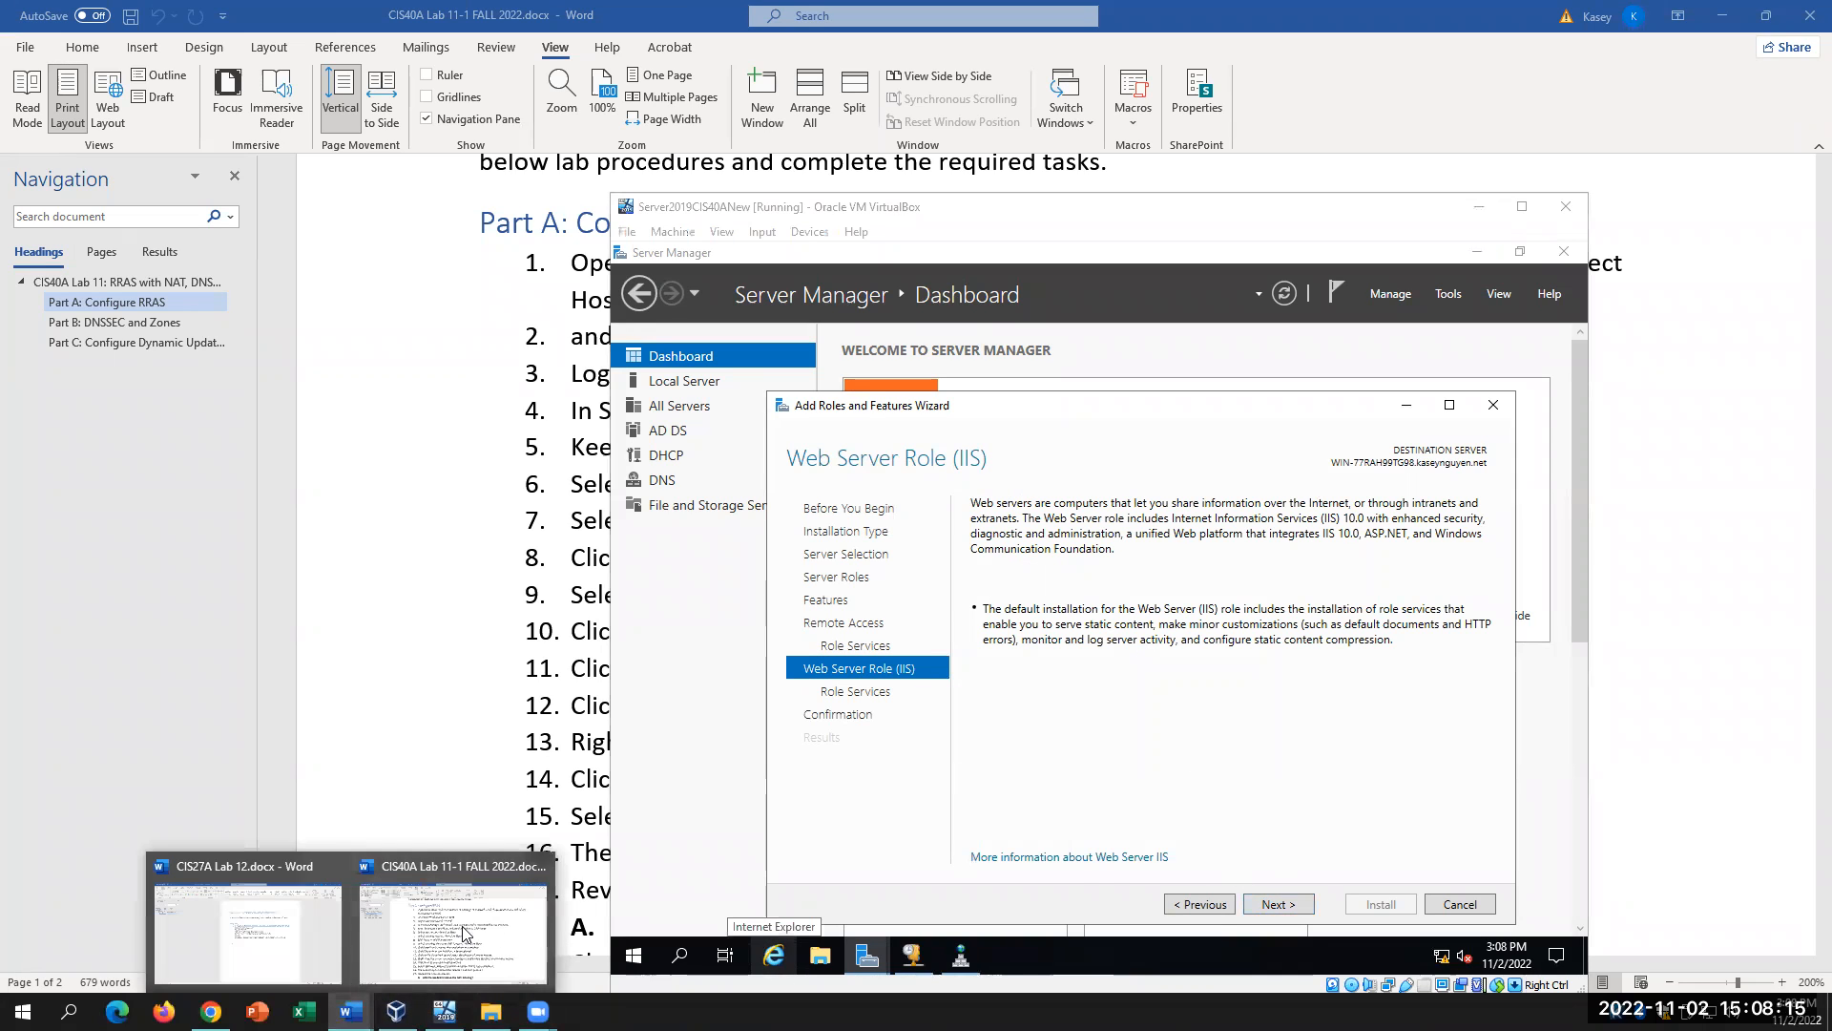
Find and highlight step 10 about installing in the CIS40A Lab 11-1 document, then return to the VM
click(572, 904)
scroll(859, 872, down, 1)
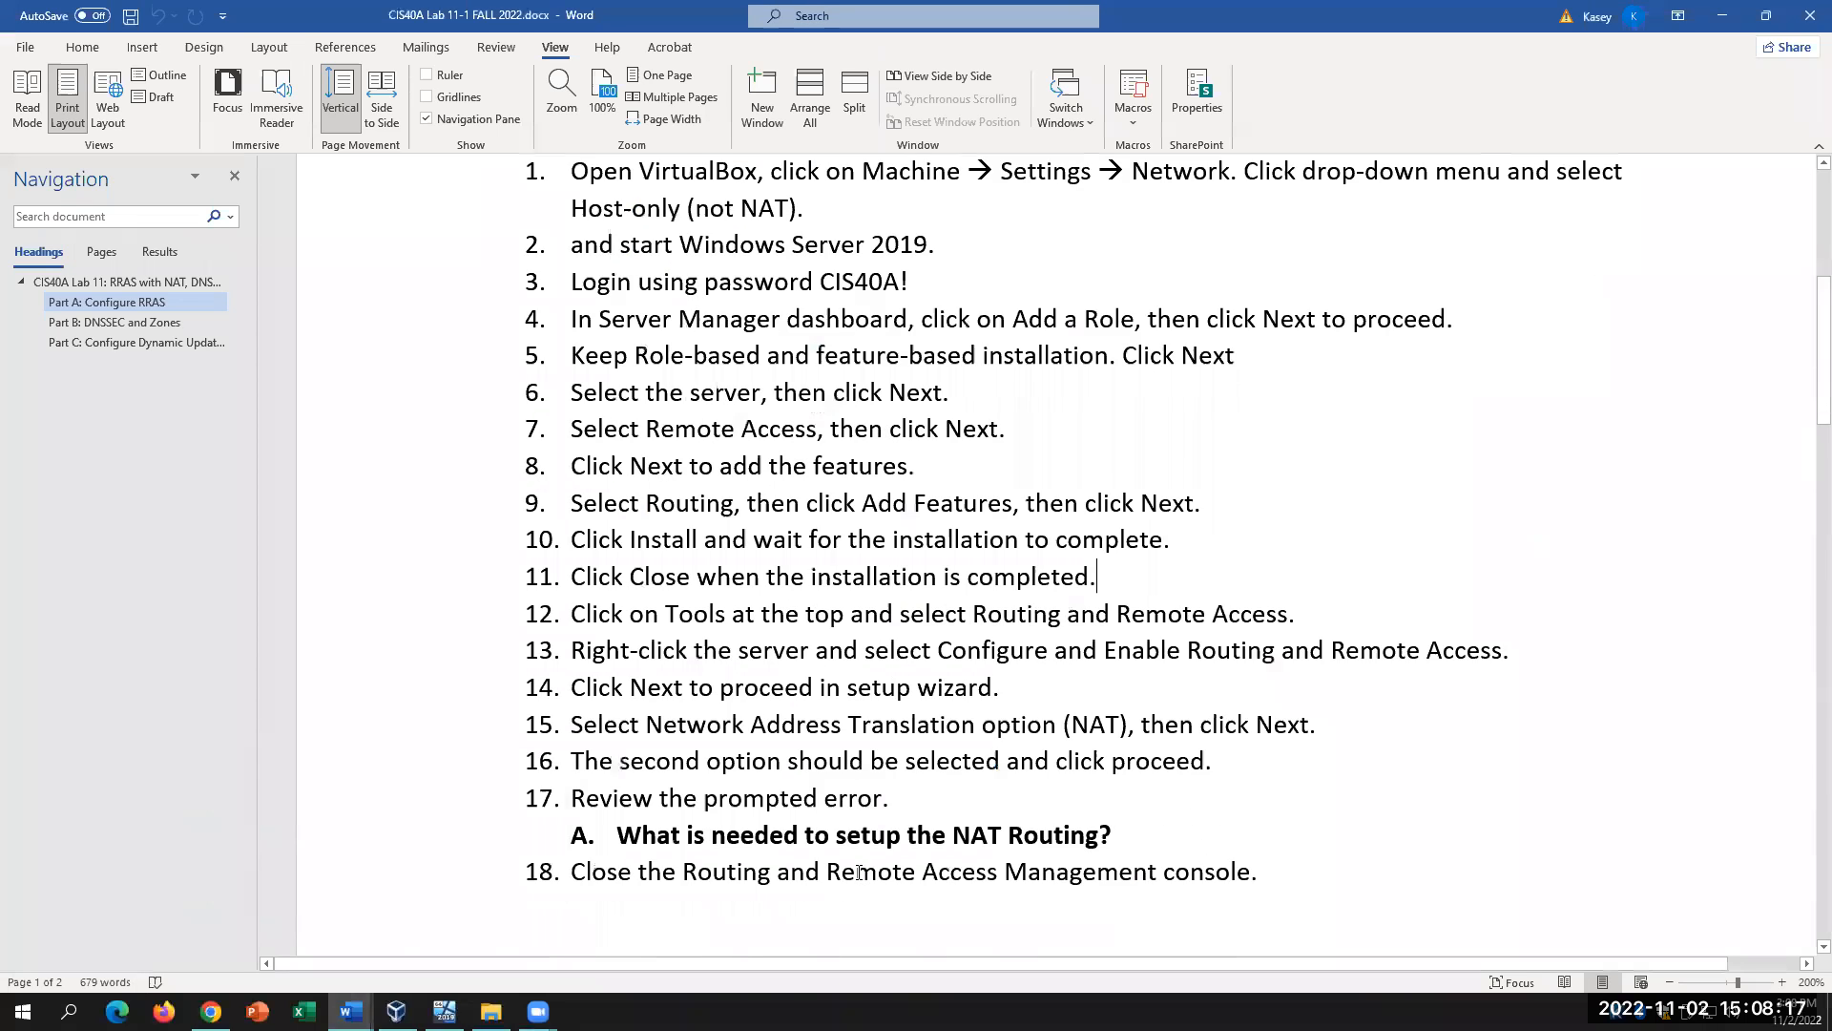
scroll(859, 871, down, 1)
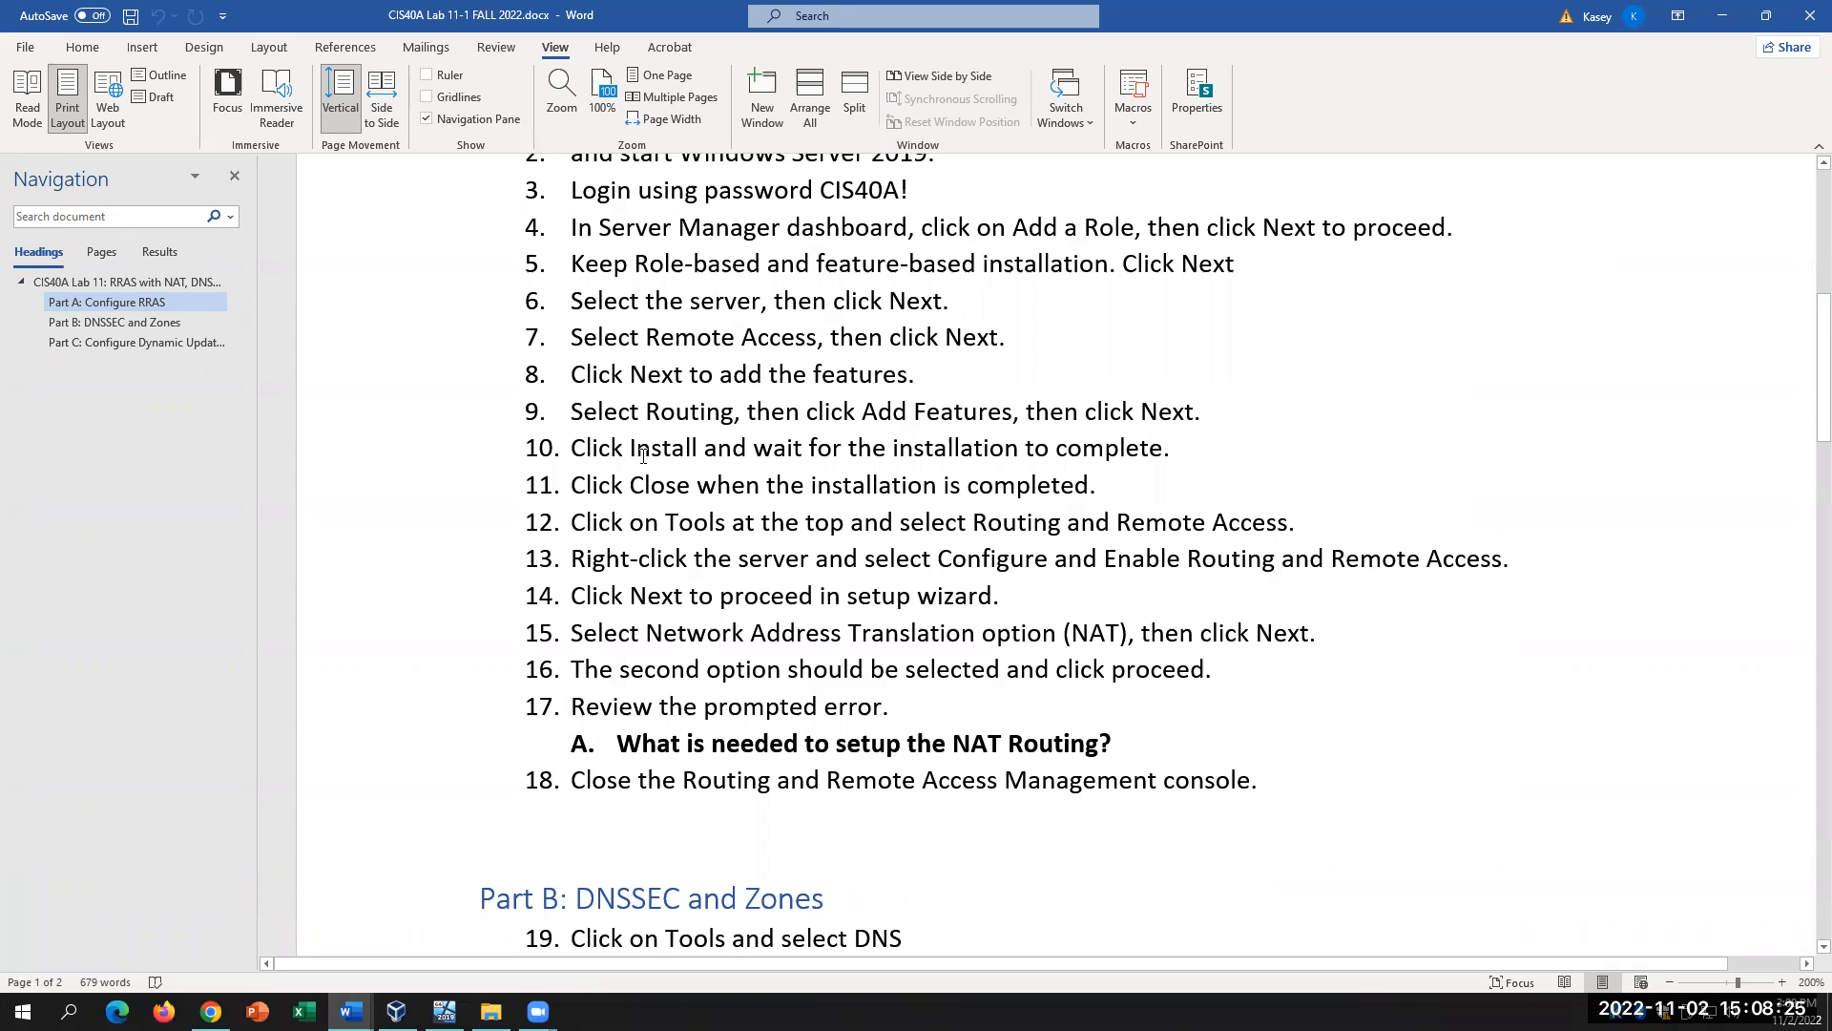
drag(572, 447, 1162, 448)
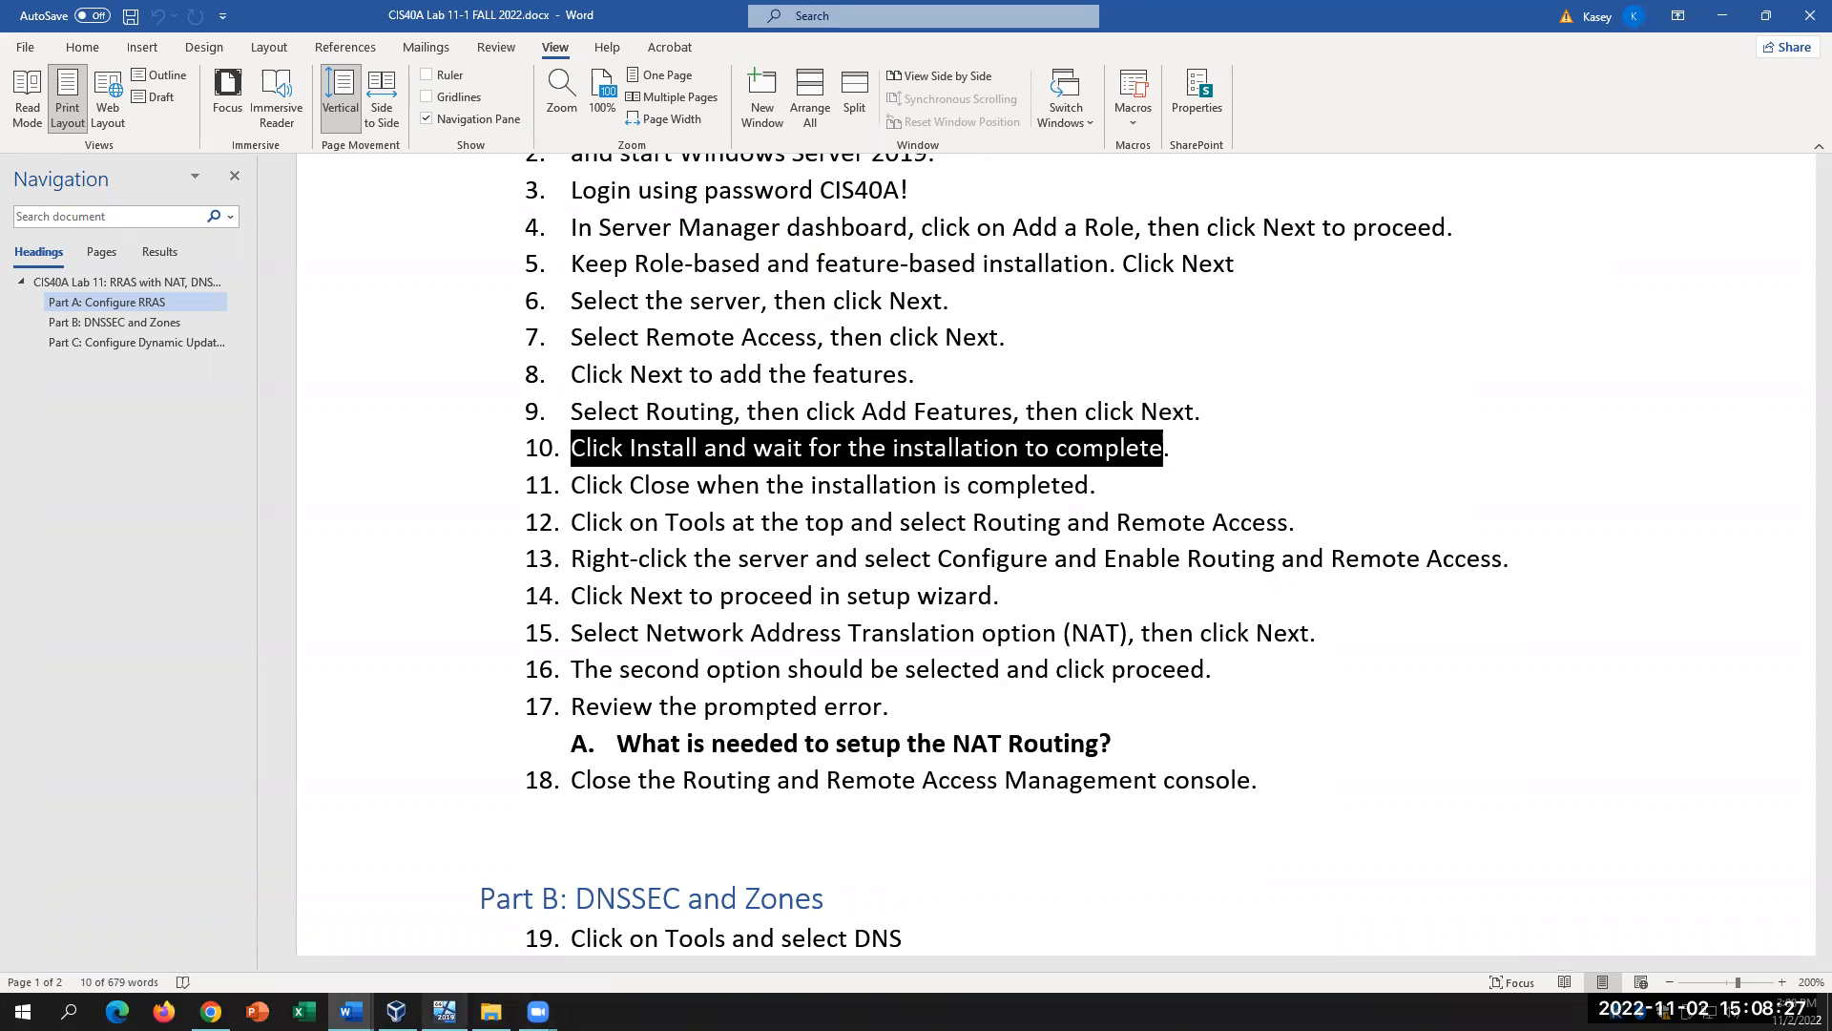
click(444, 1011)
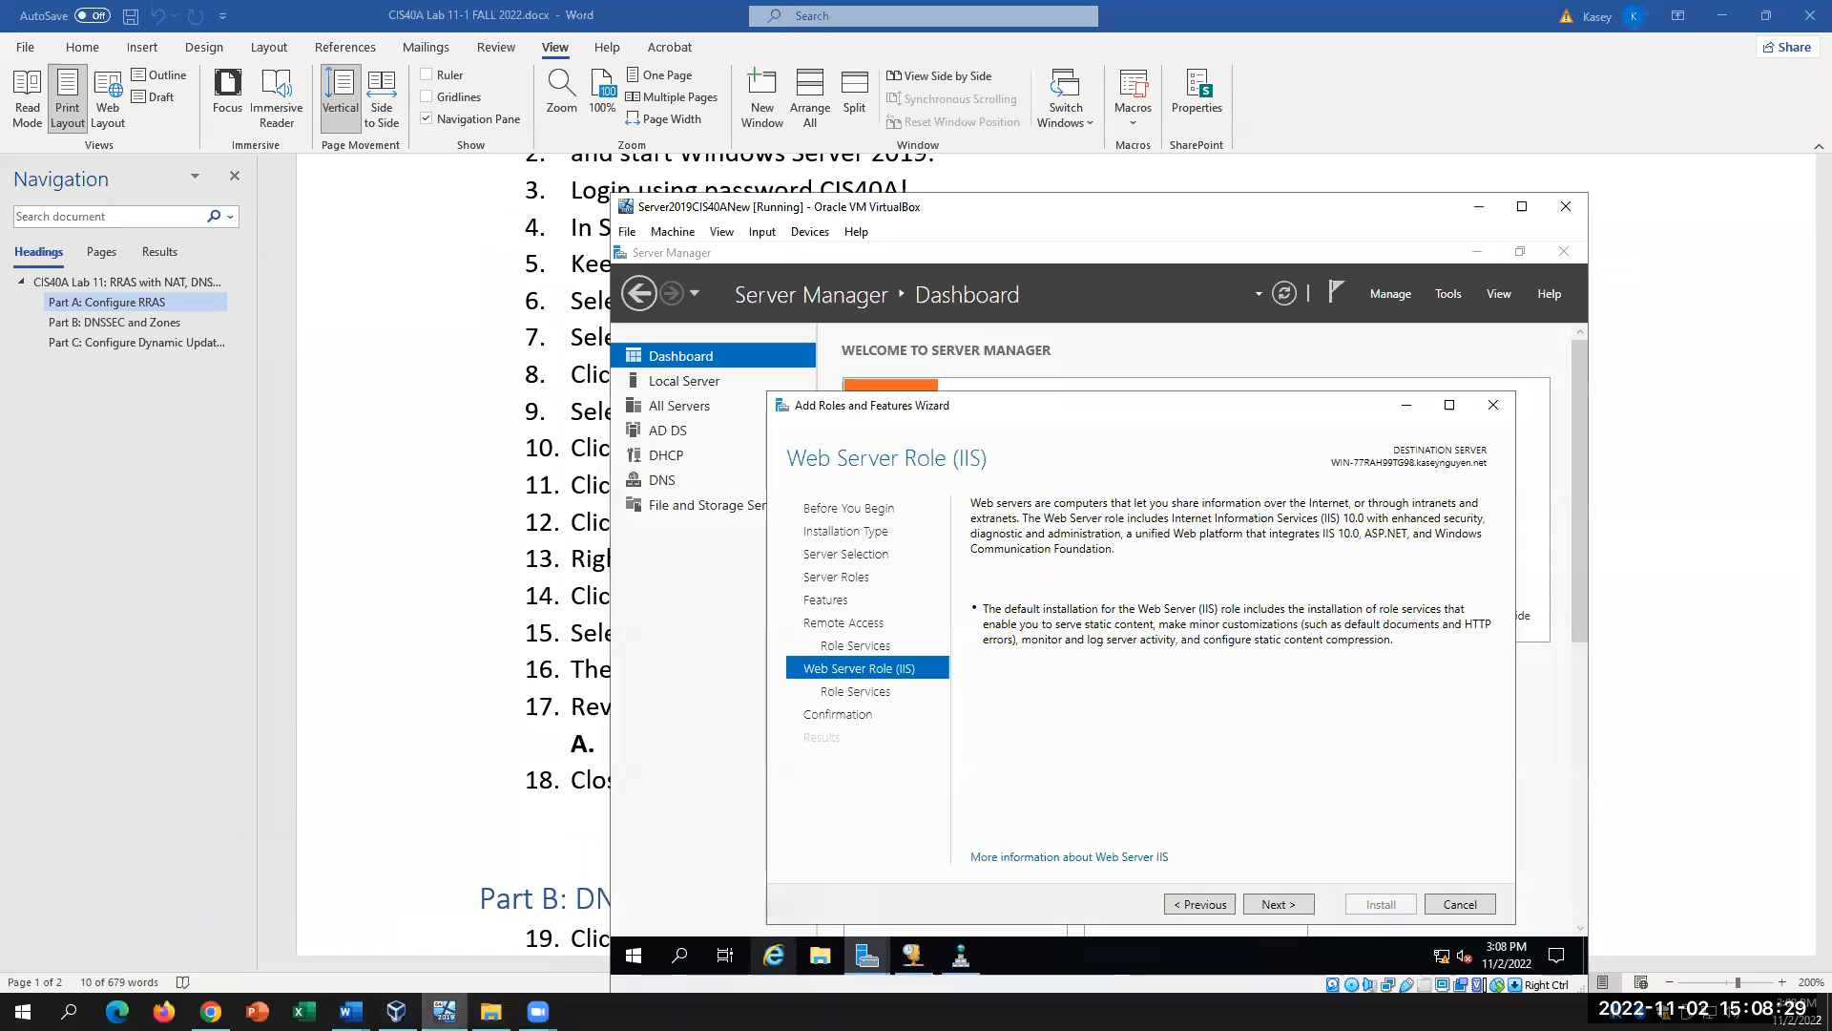
Keep the default IIS role services and start installing Remote Access, Routing and IIS, then switch to Word
click(1281, 905)
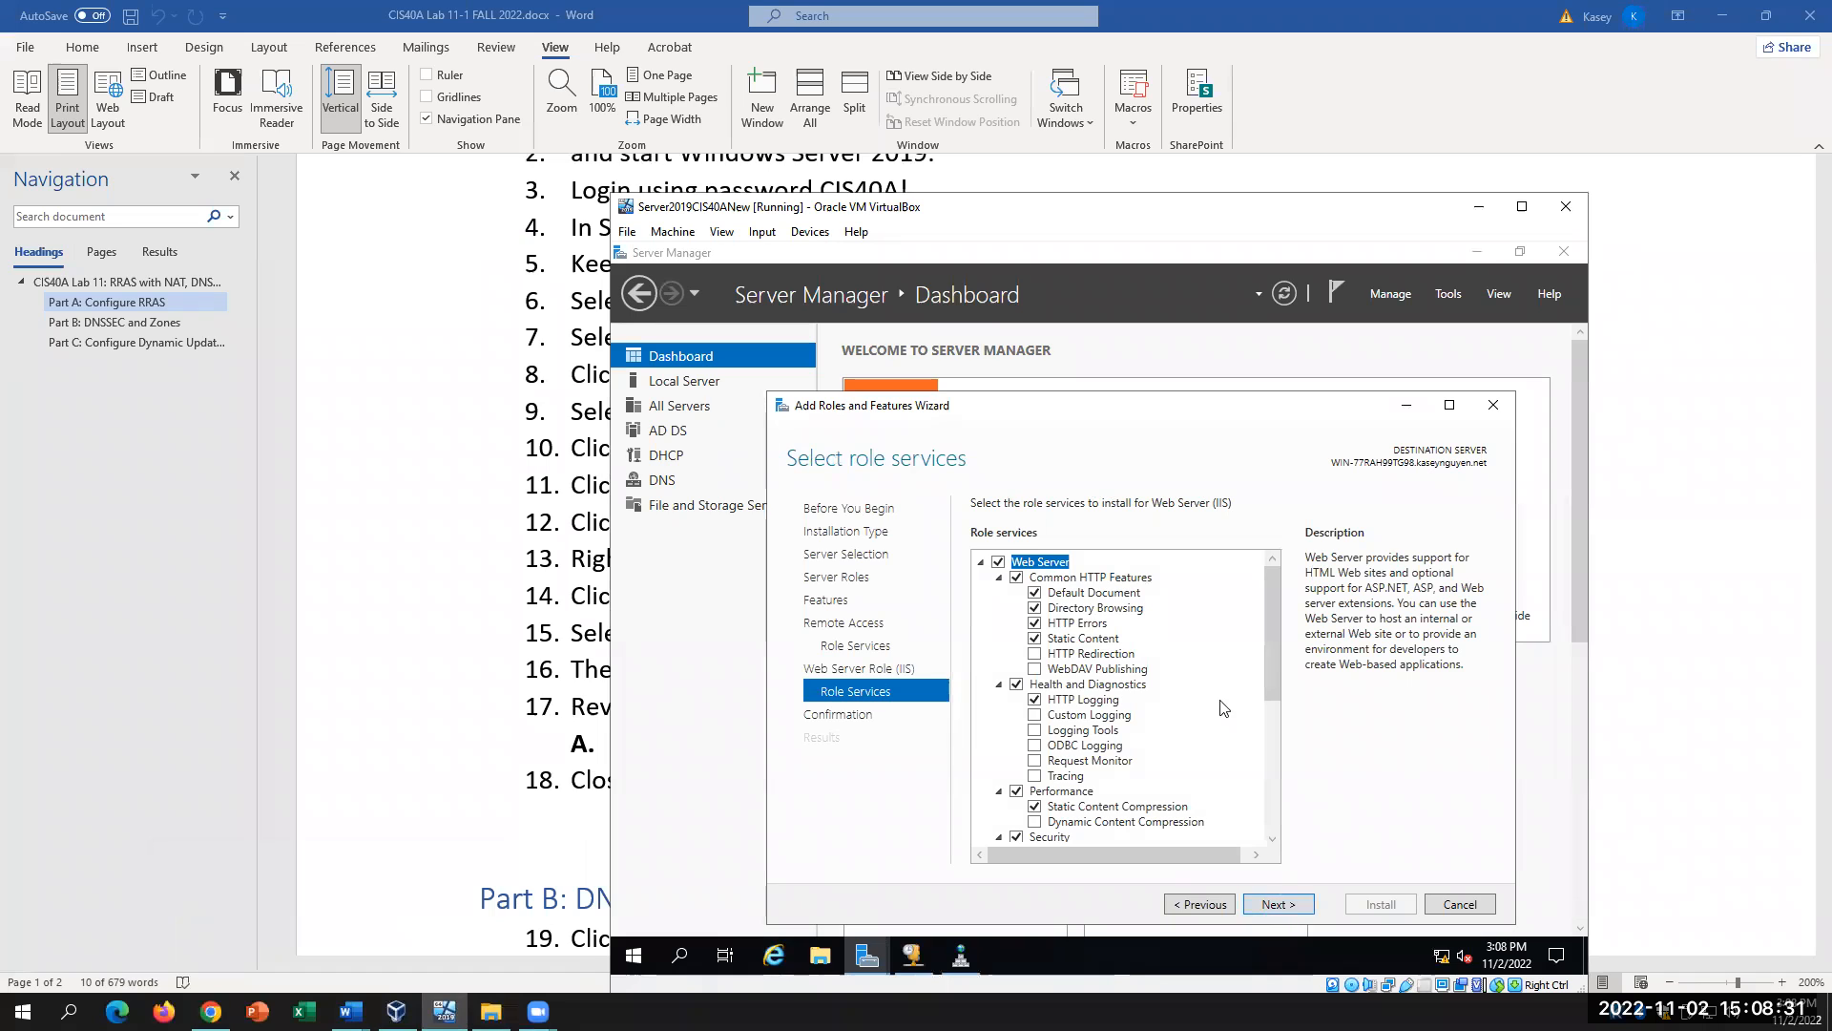
click(1283, 904)
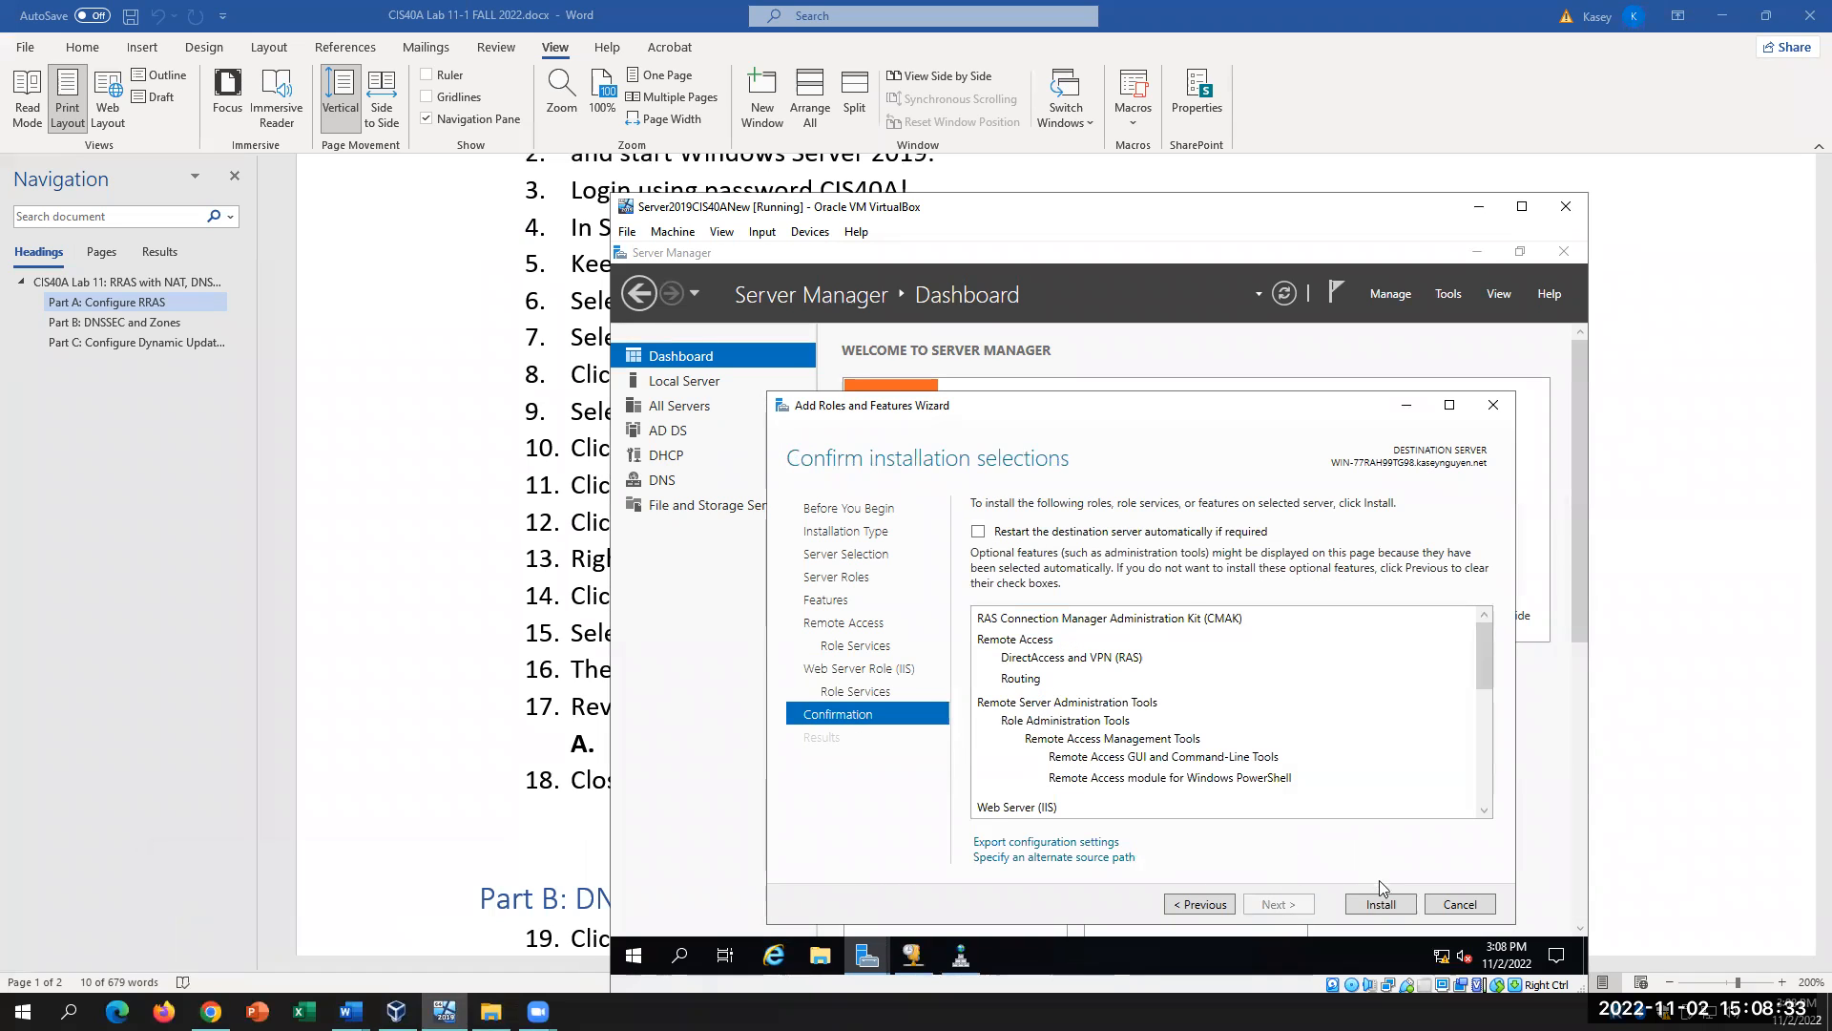
click(1380, 905)
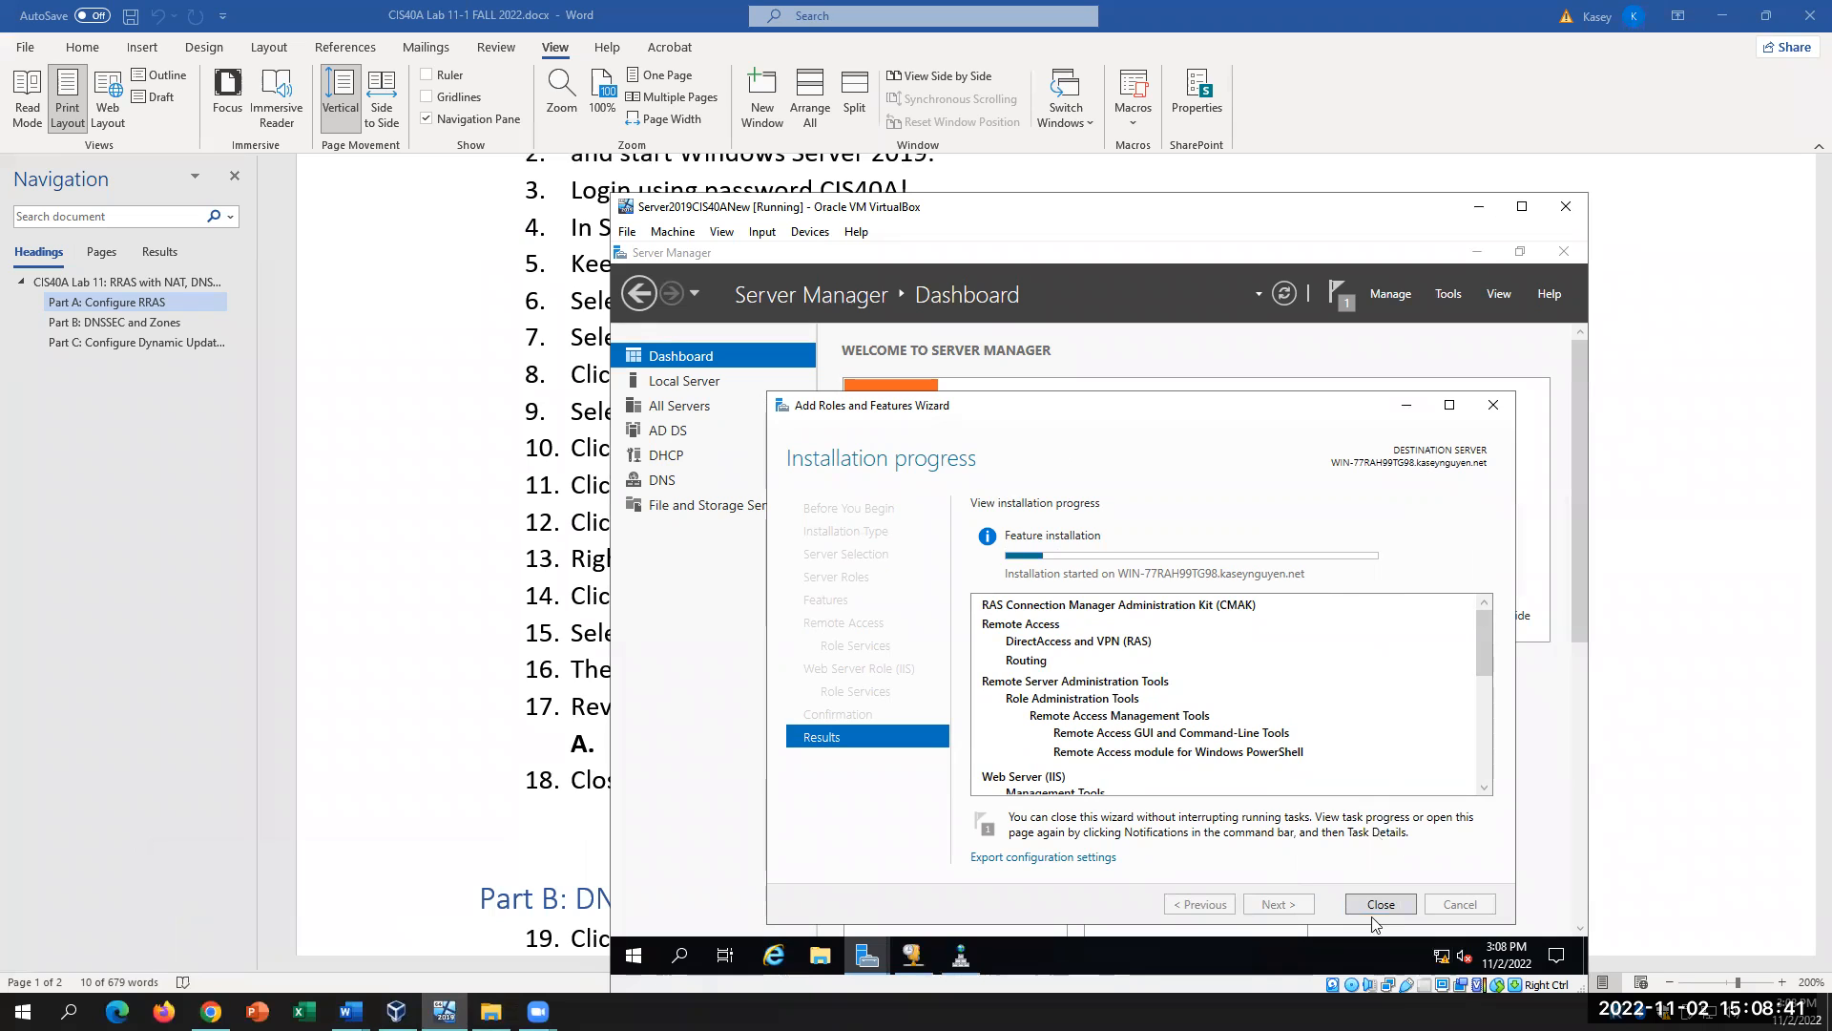
click(420, 670)
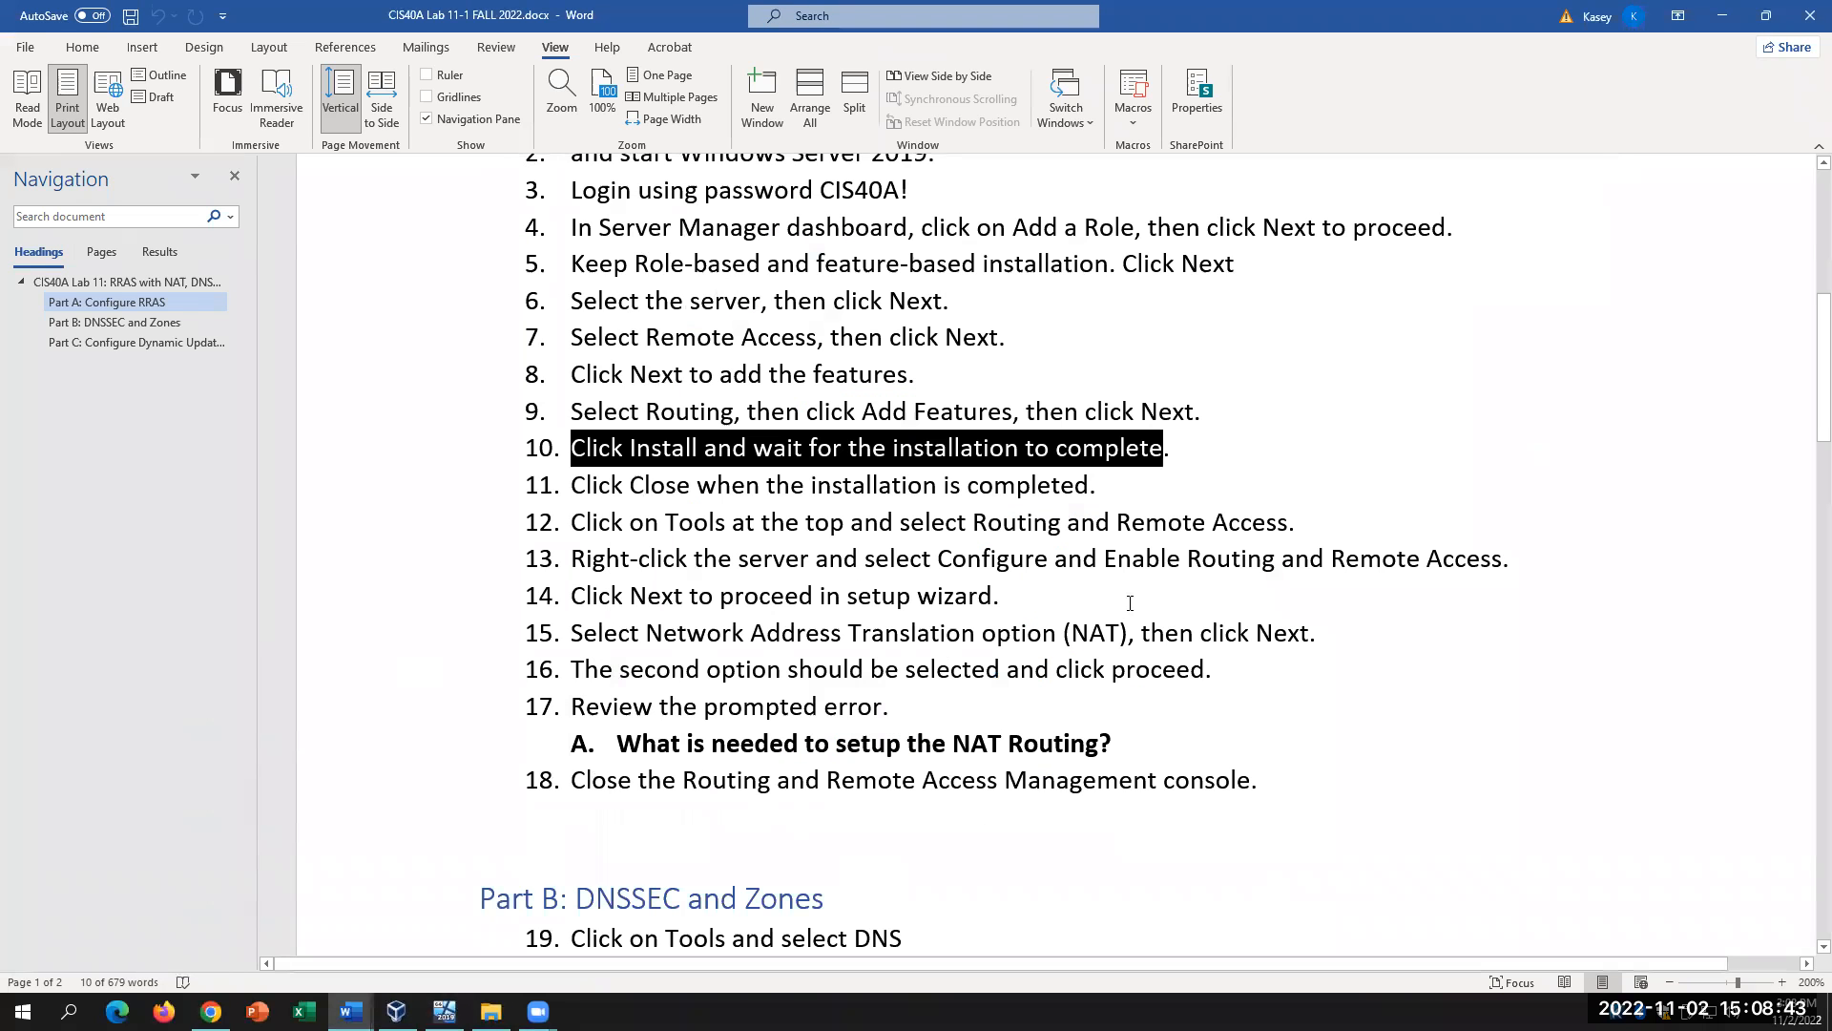
Highlight step 12's Routing and Remote Access instruction, then switch back to the VM's installation progress
click(1126, 481)
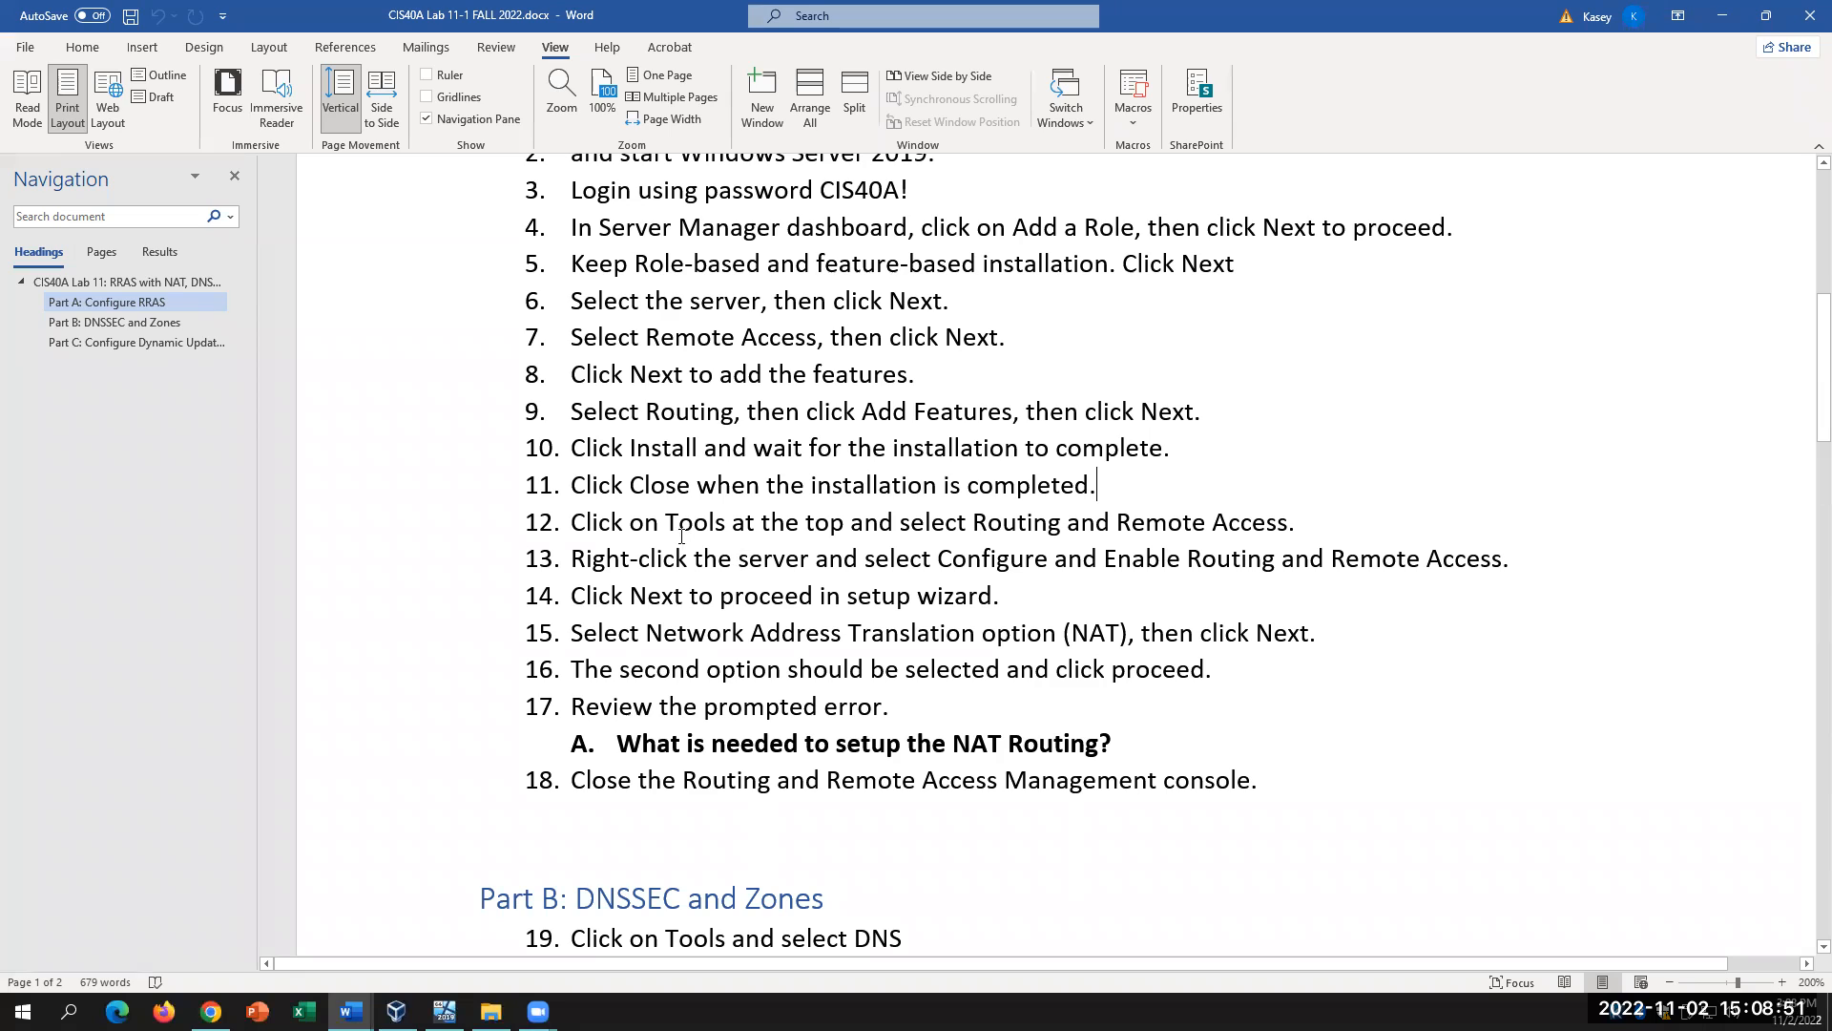
drag(672, 521, 1315, 525)
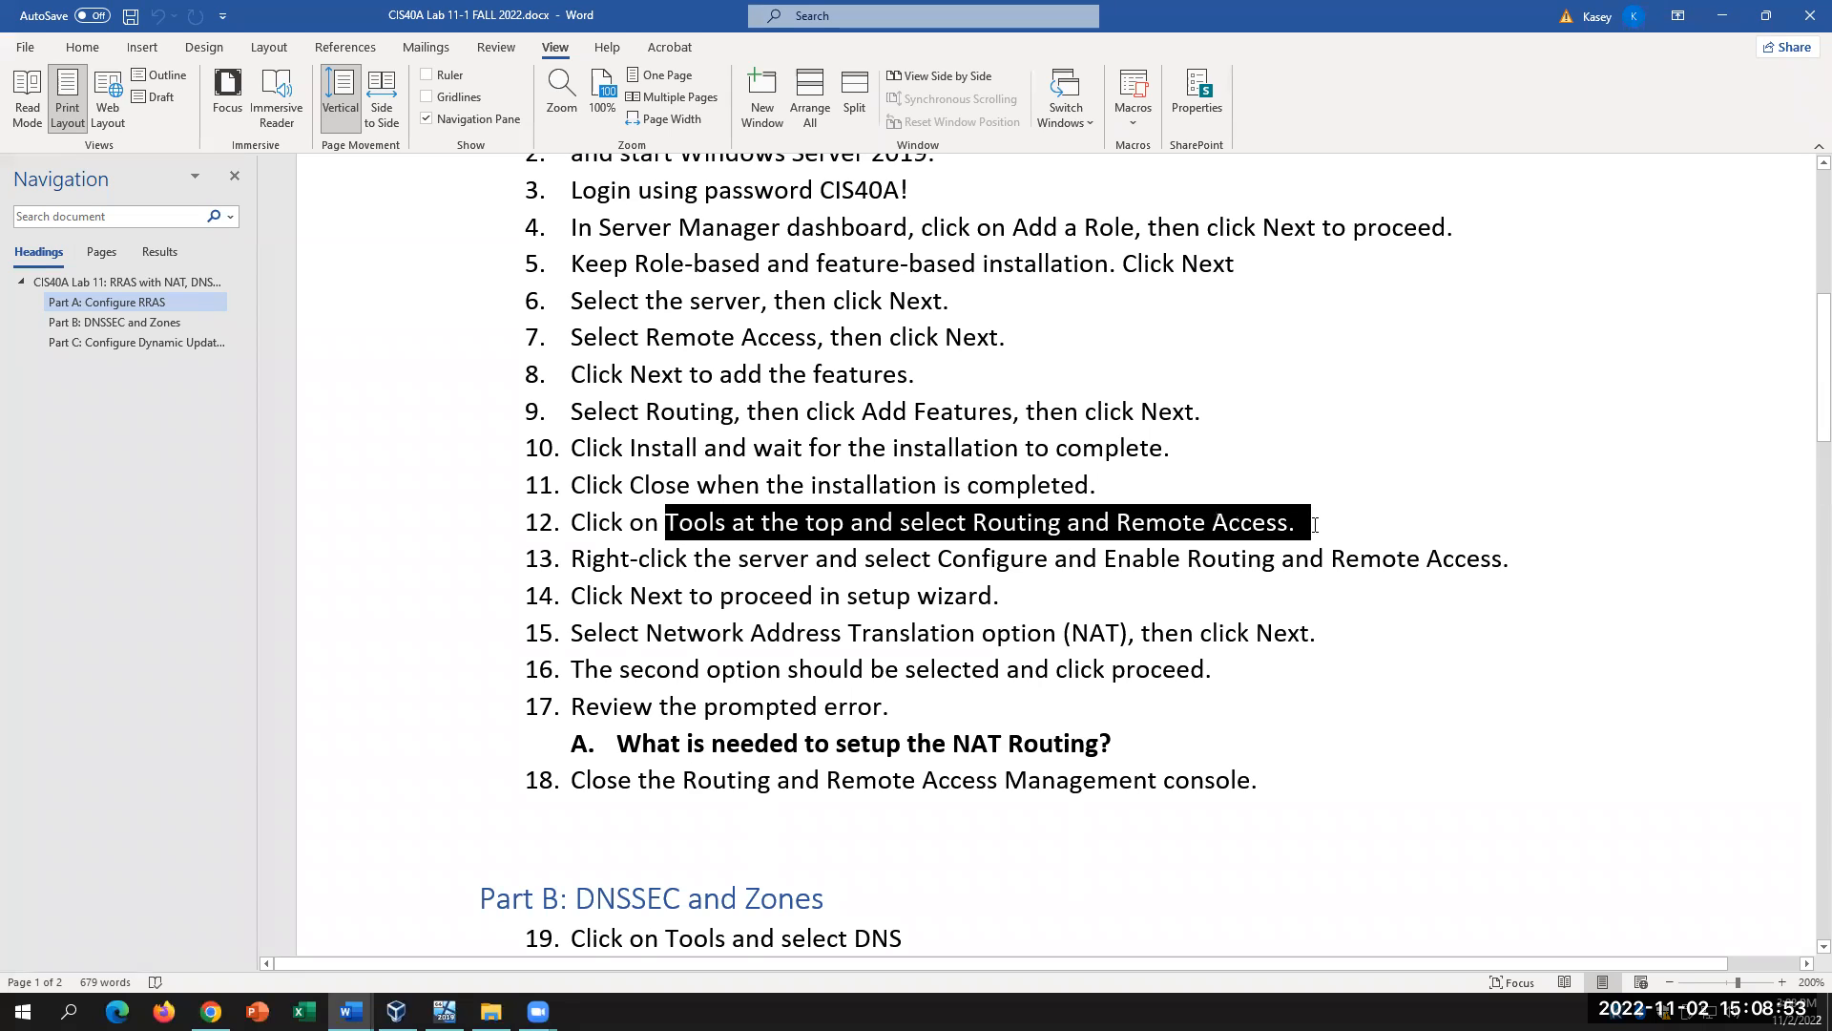
click(804, 527)
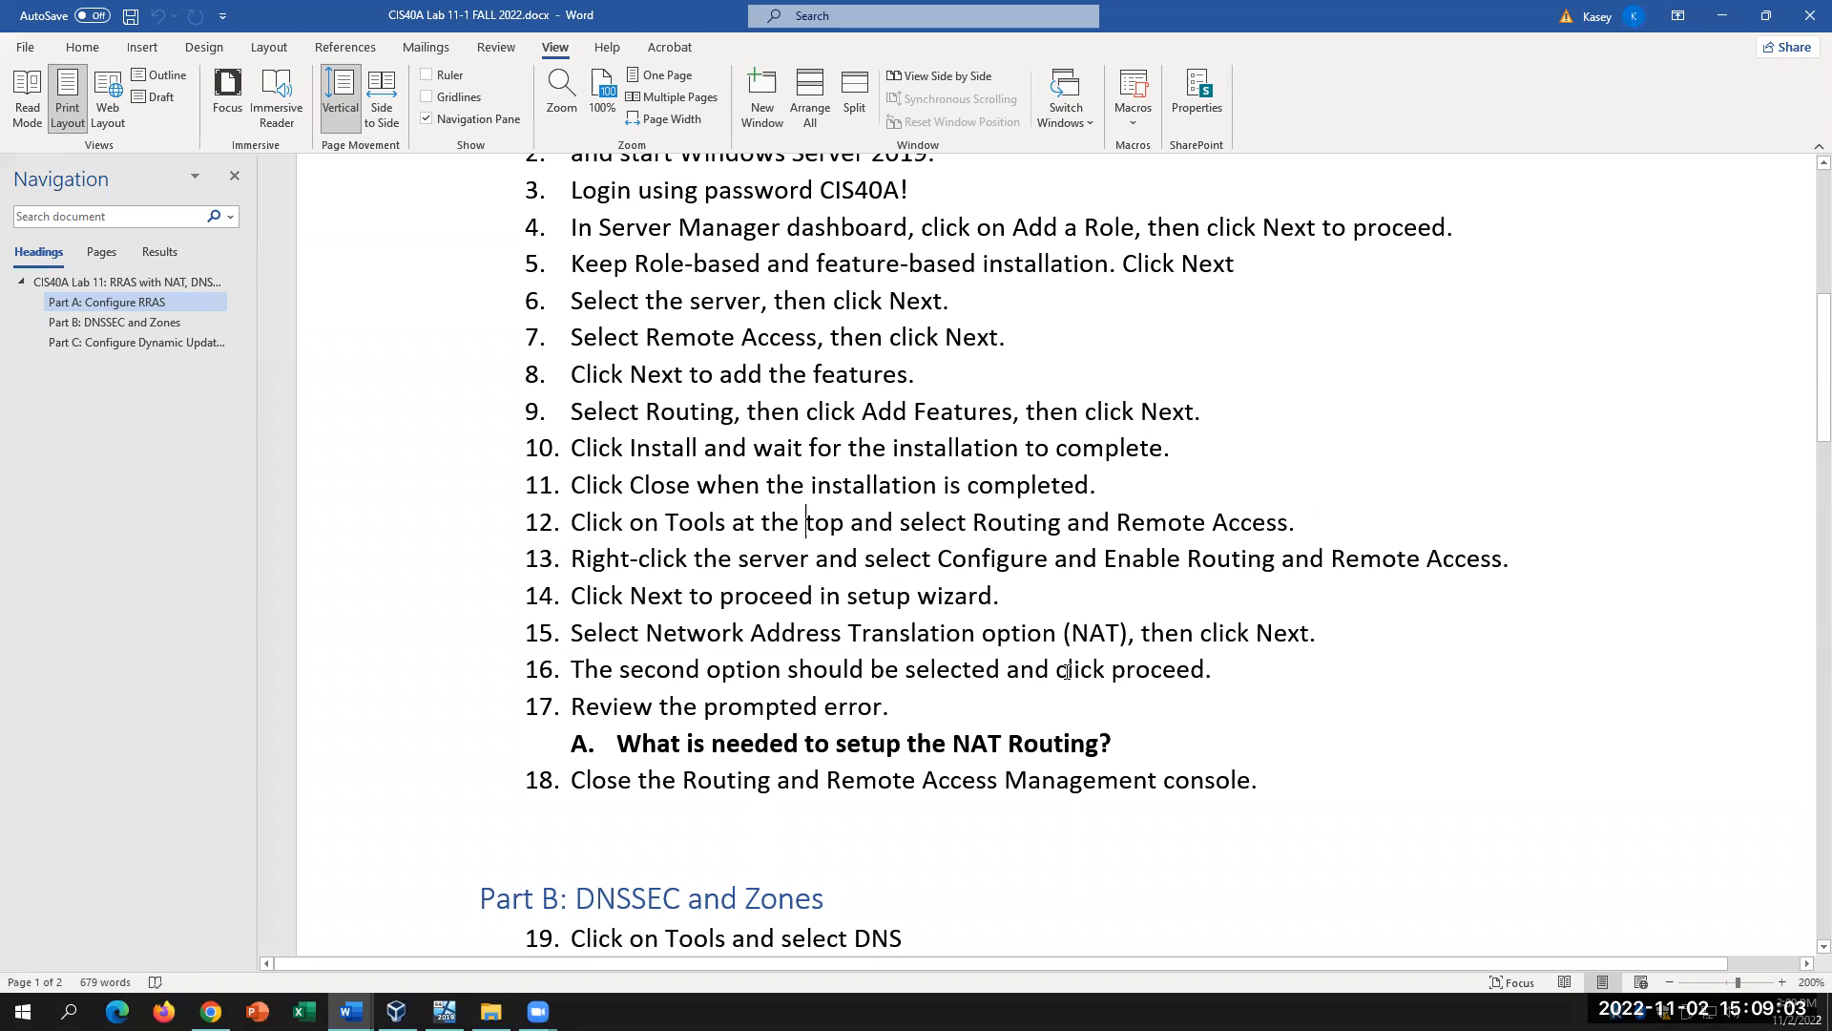
click(538, 1011)
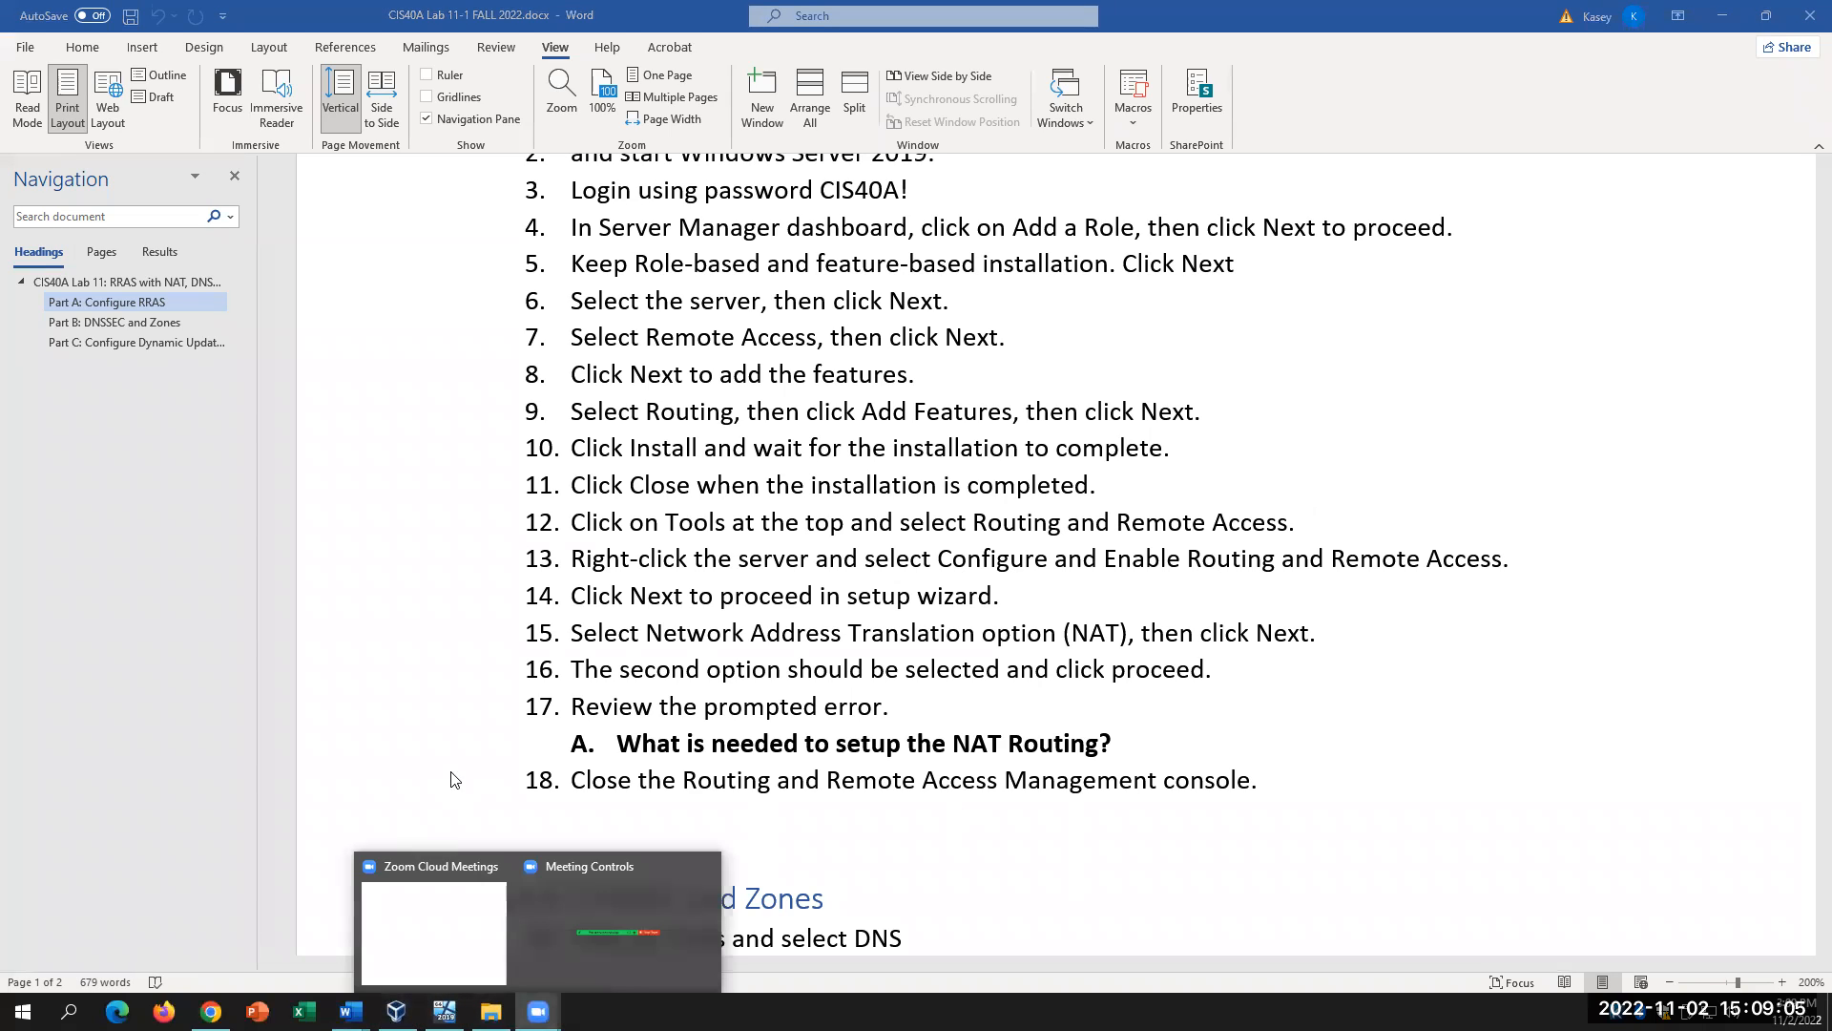
click(323, 851)
click(351, 1010)
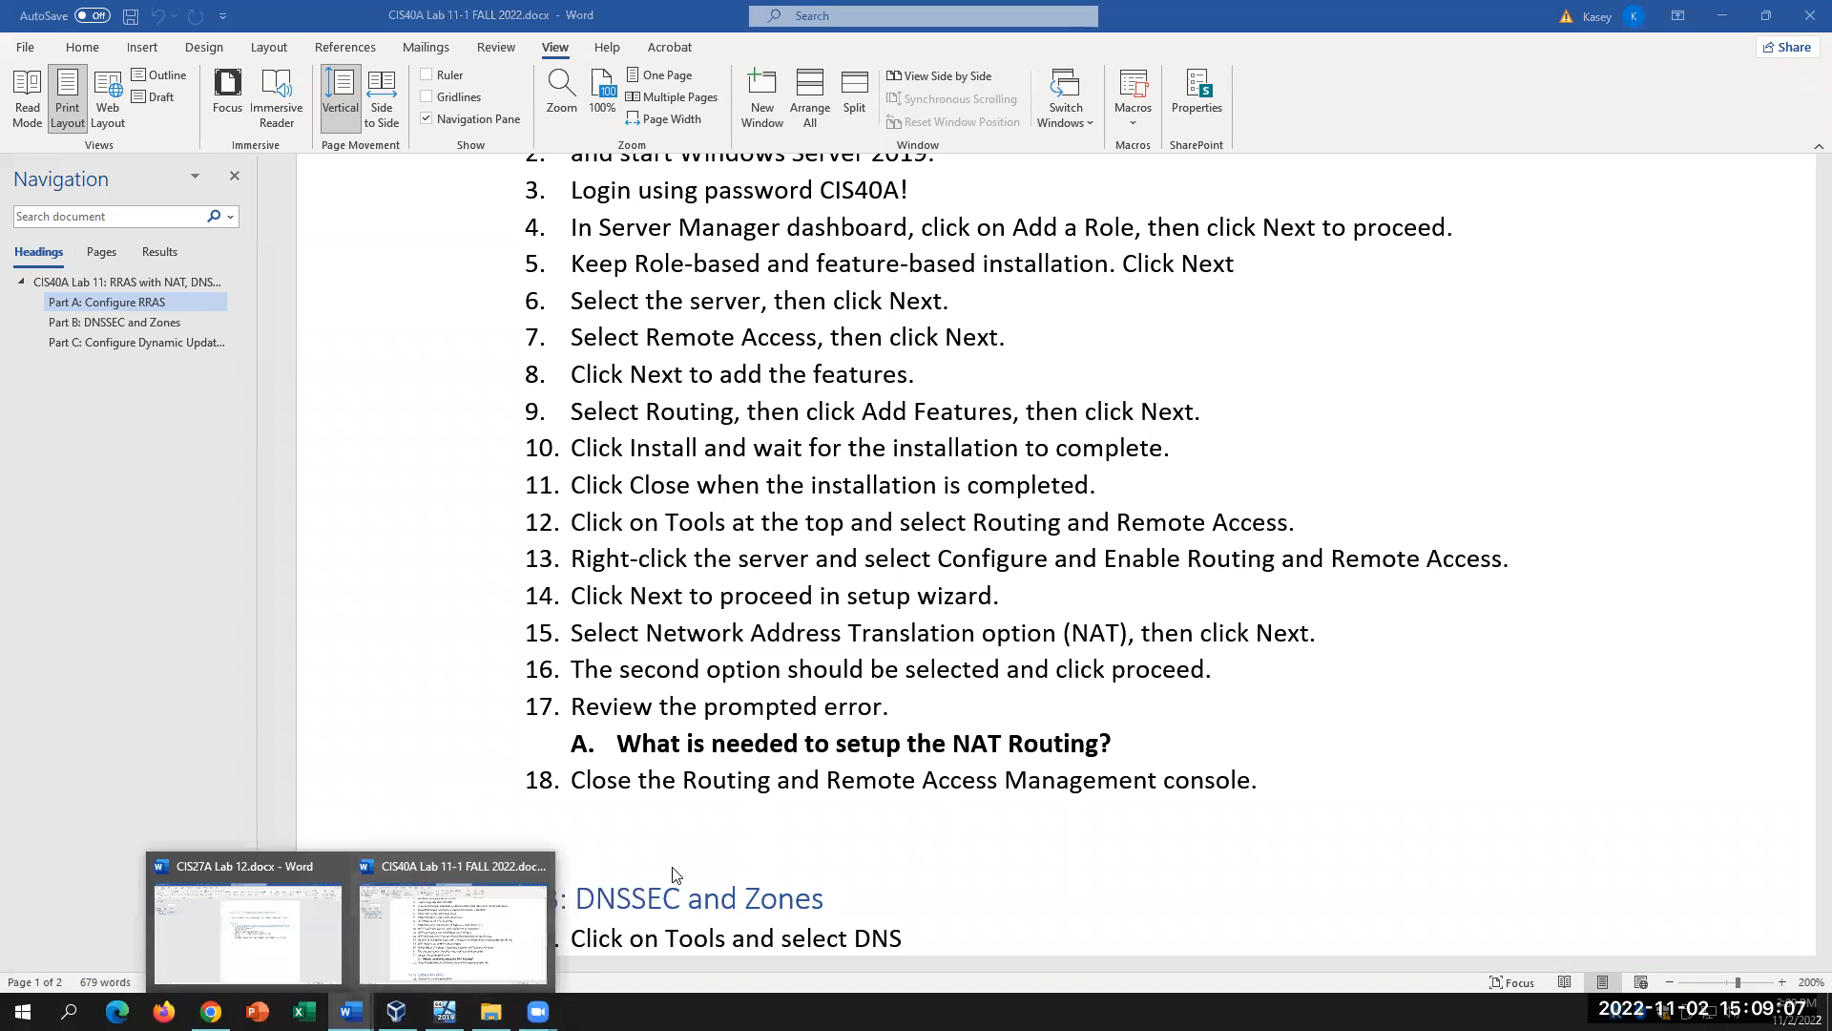
click(444, 1011)
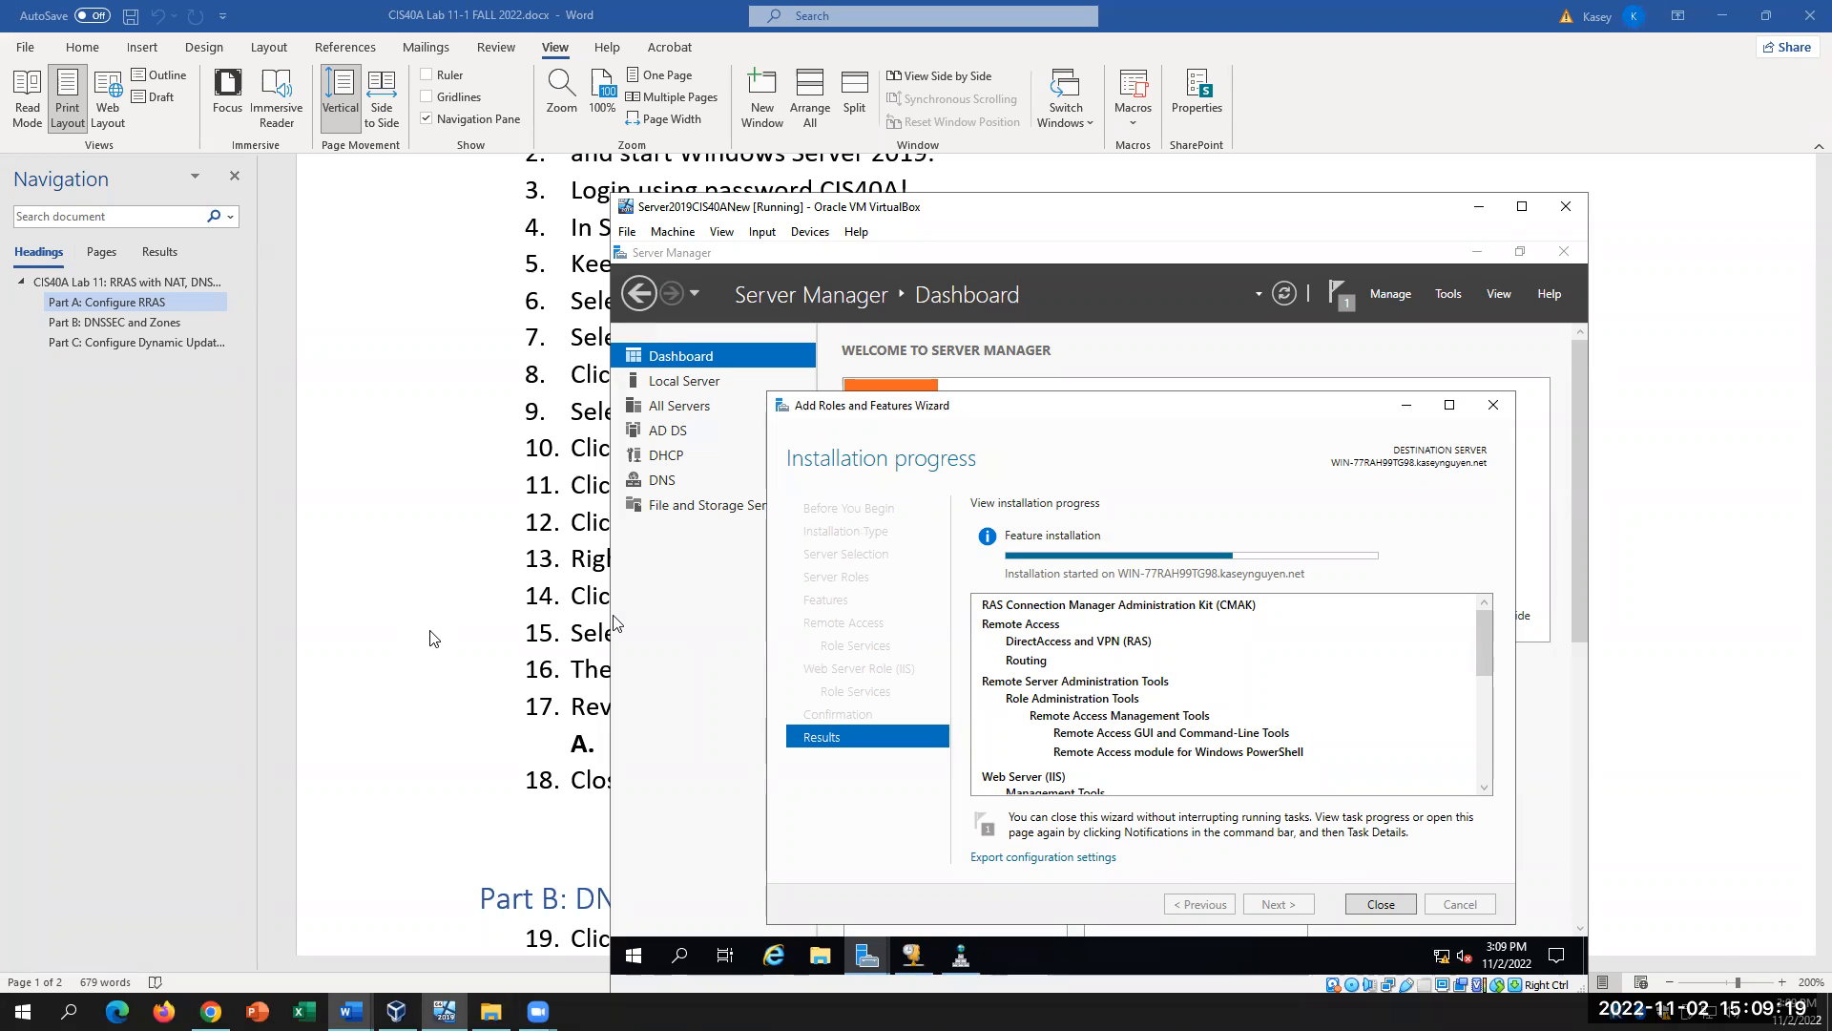
Move the VM window further right during installation, then bring the Word lab steps back in front
scroll(434, 639, up, 2)
scroll(434, 638, up, 2)
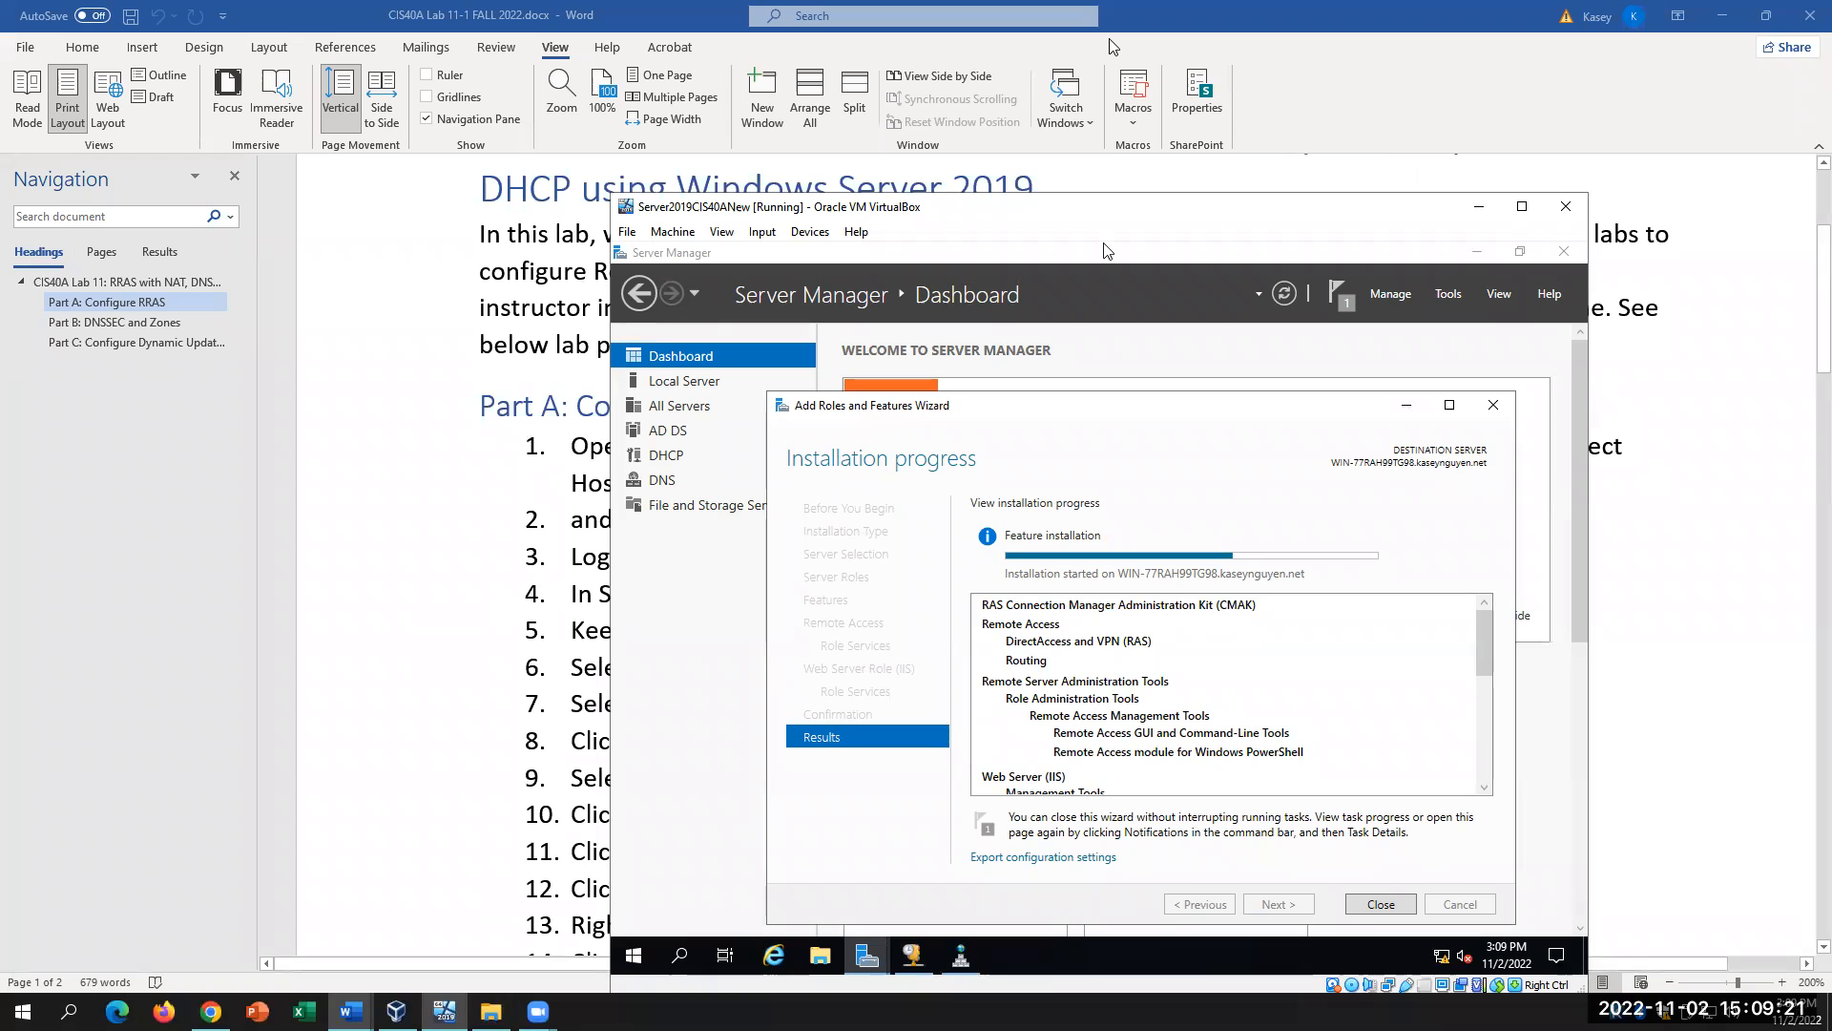
drag(1093, 212, 1228, 203)
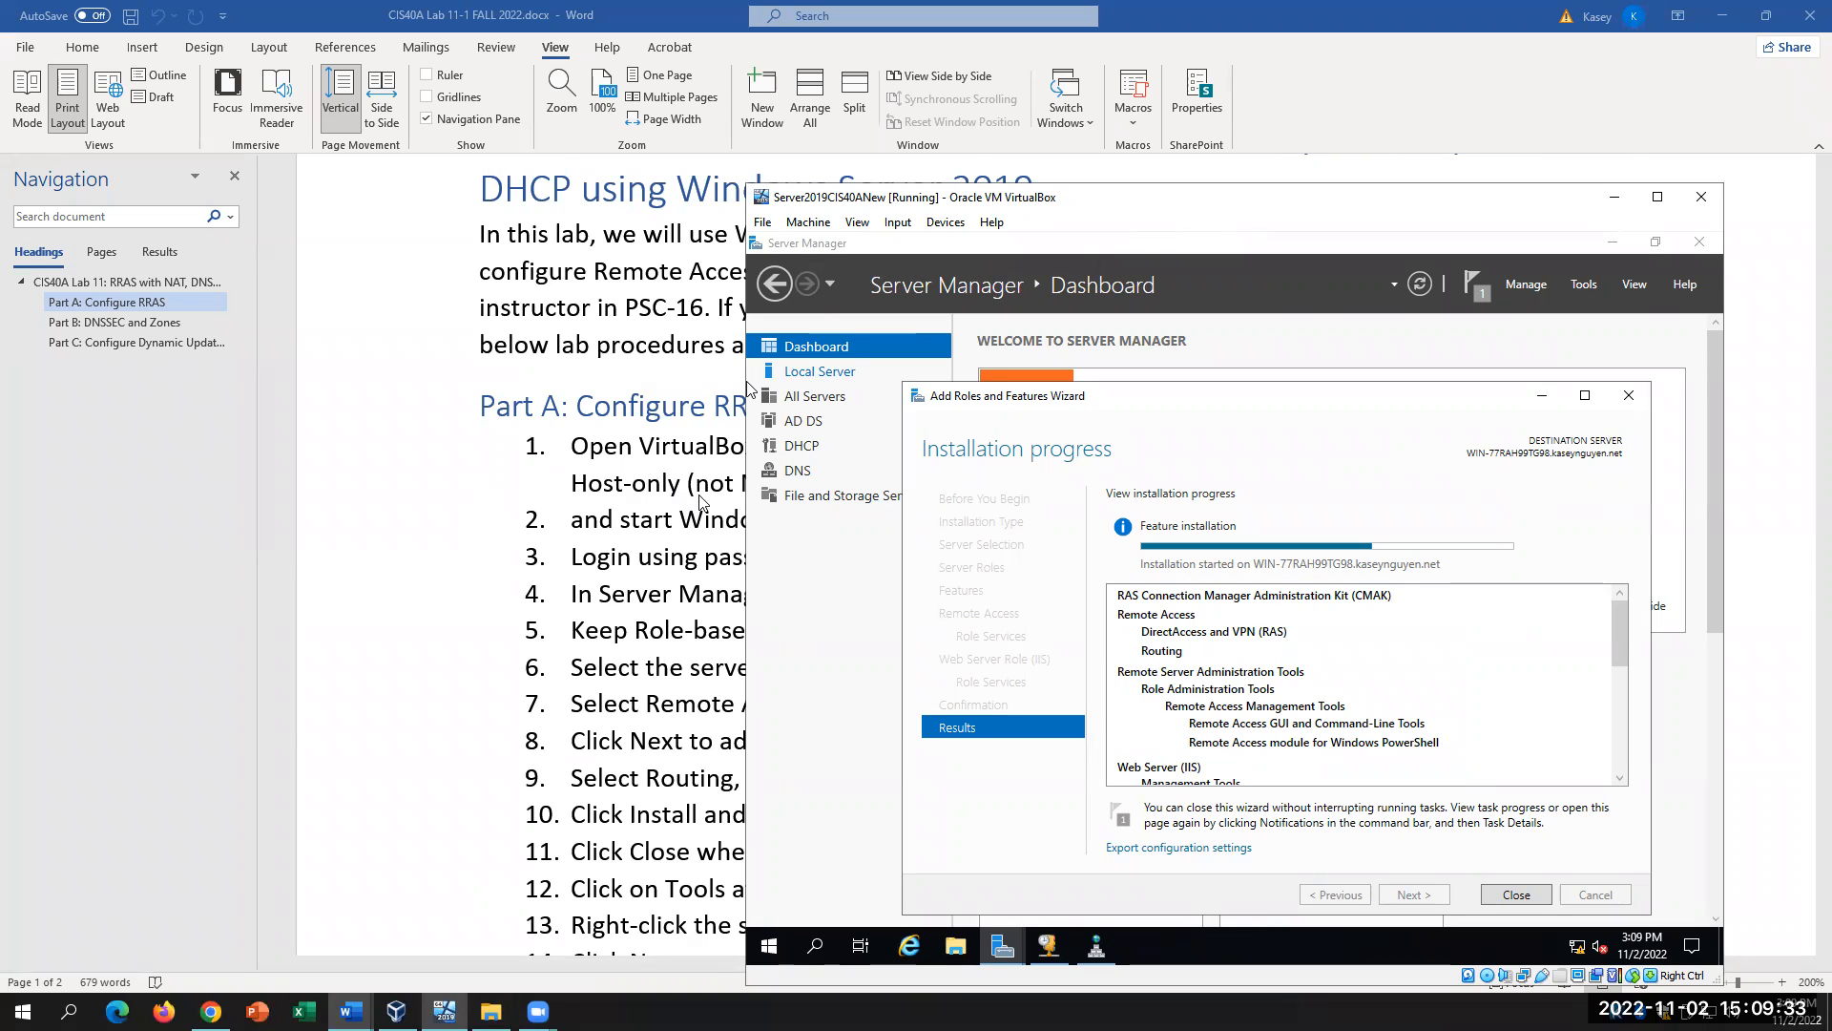
click(417, 617)
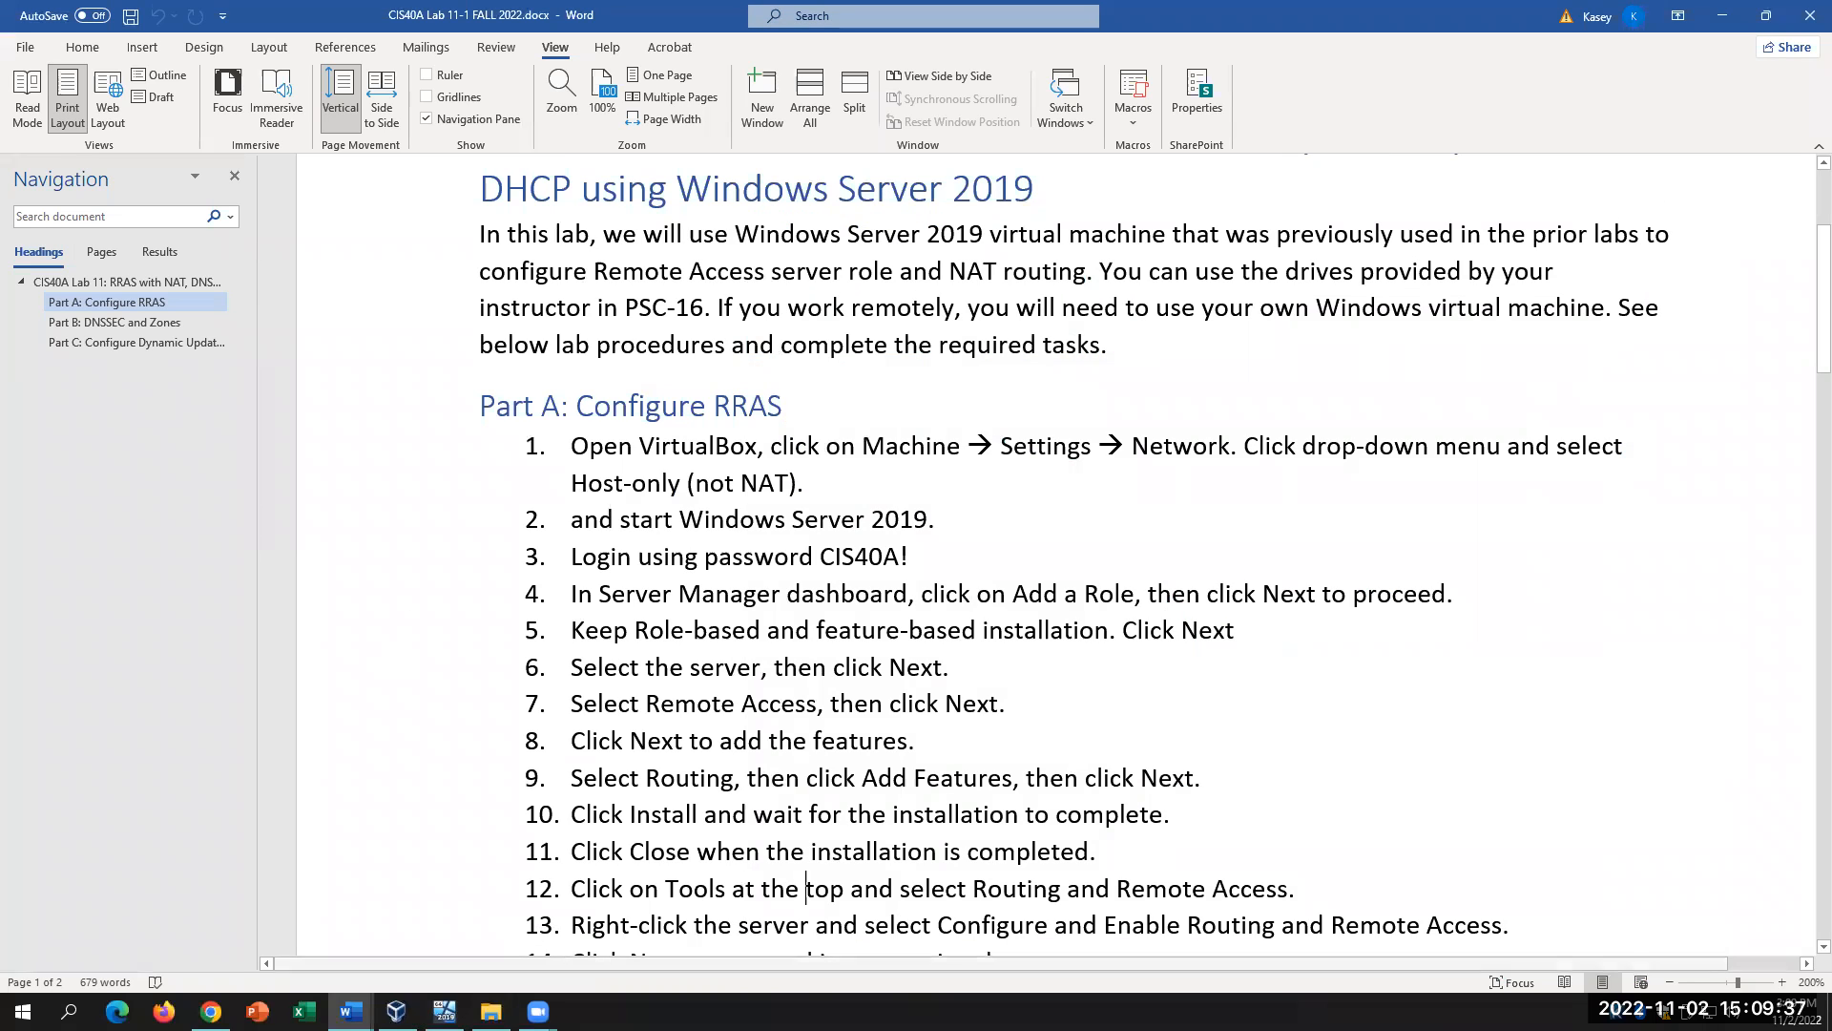
Read Part A in Word down to question A on NAT Routing, then return to the VM
scroll(1060, 696, down, 3)
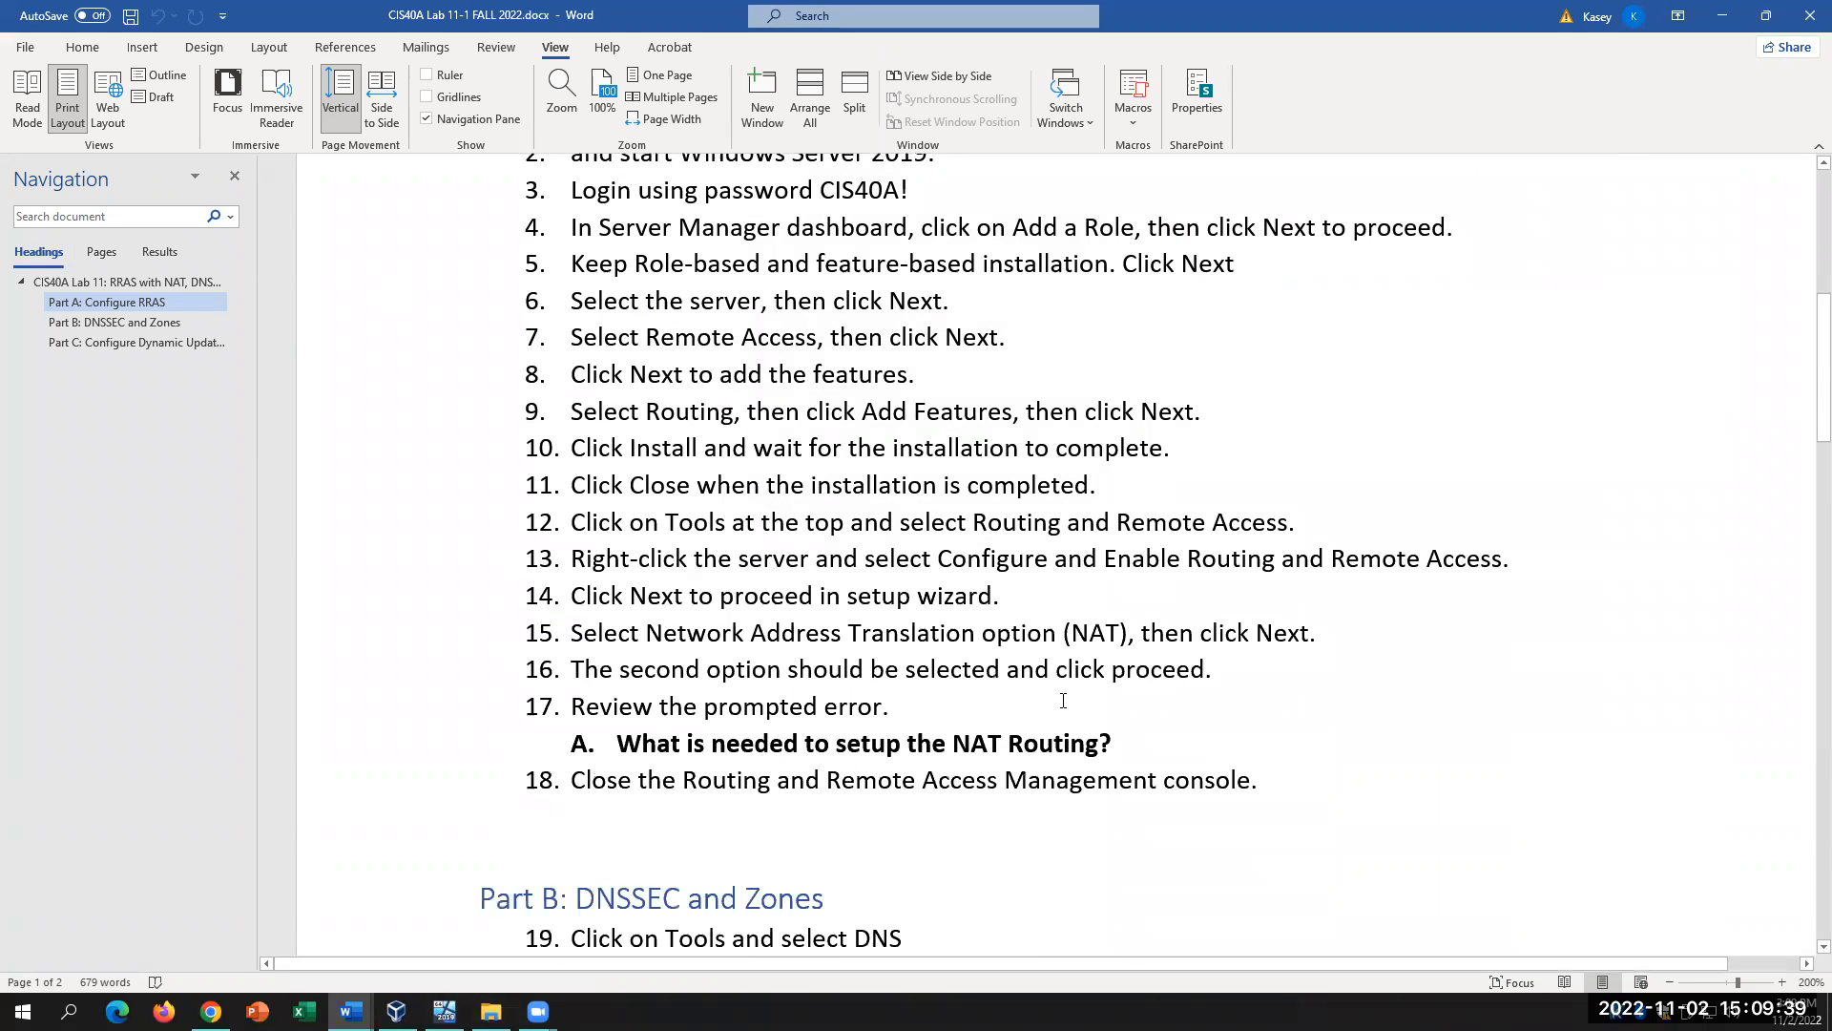
scroll(1063, 701, down, 2)
scroll(1063, 701, up, 5)
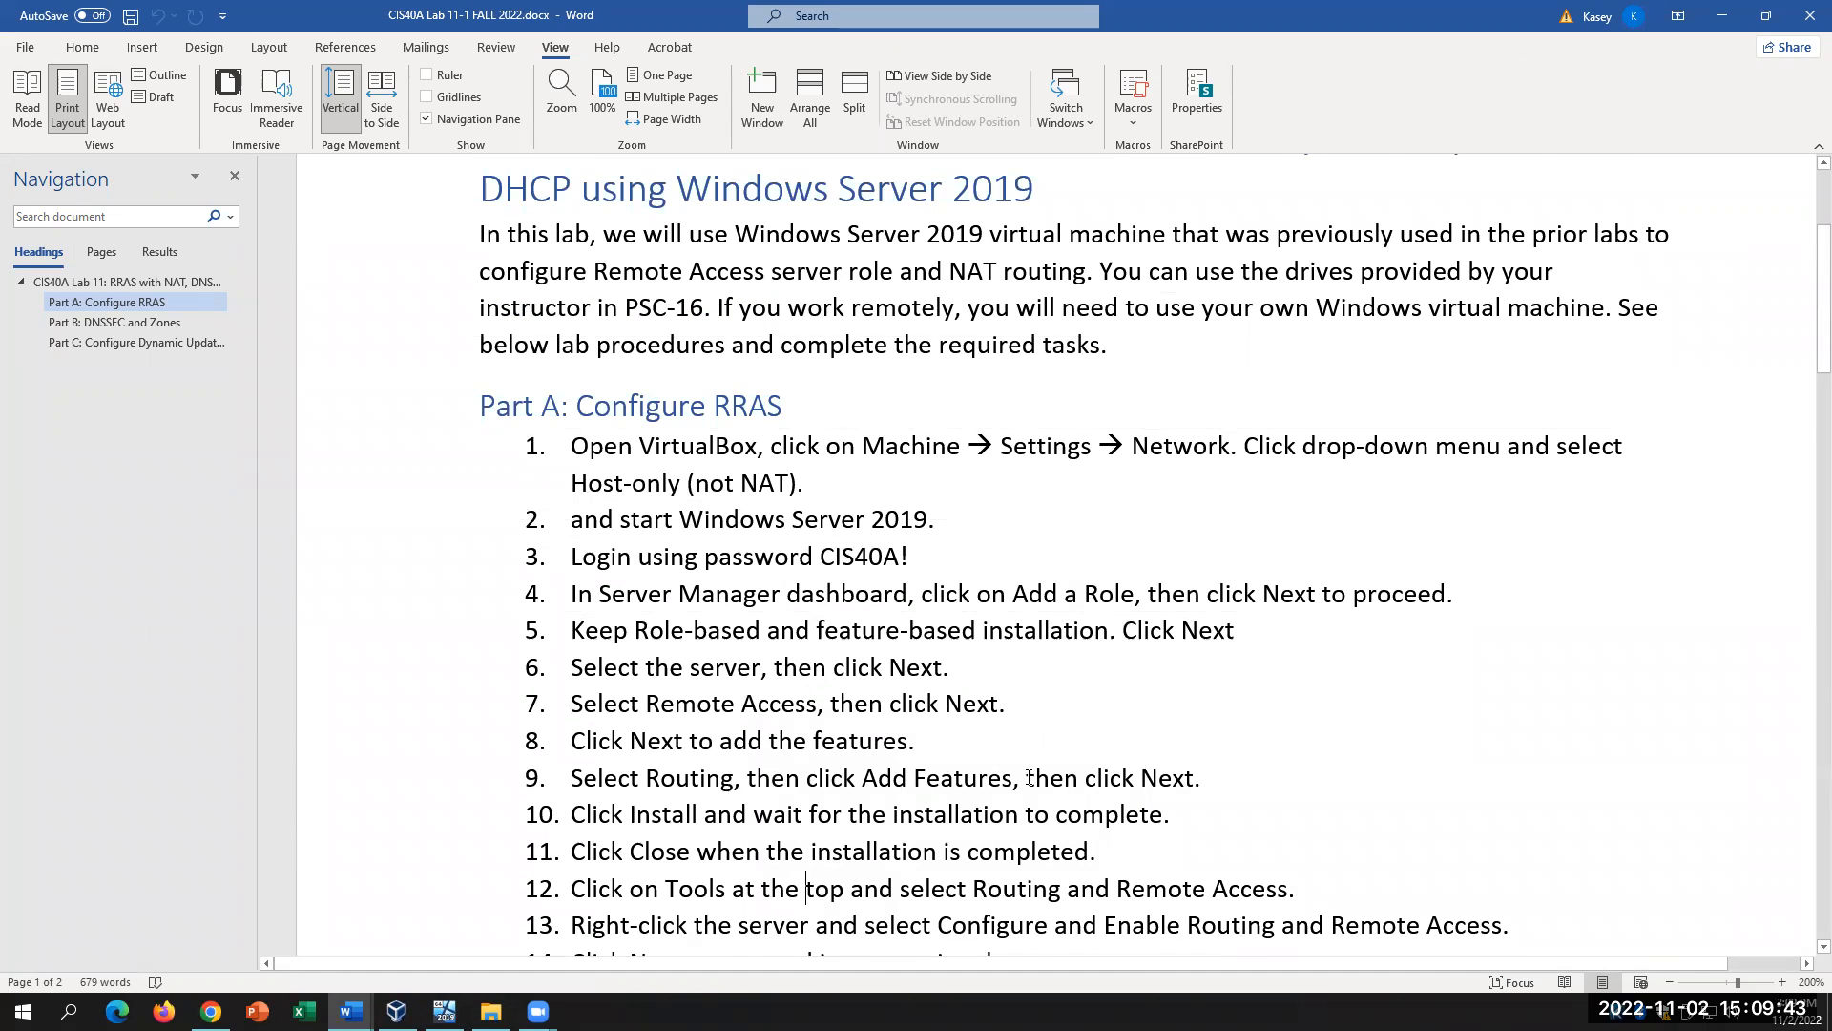
scroll(1030, 777, down, 2)
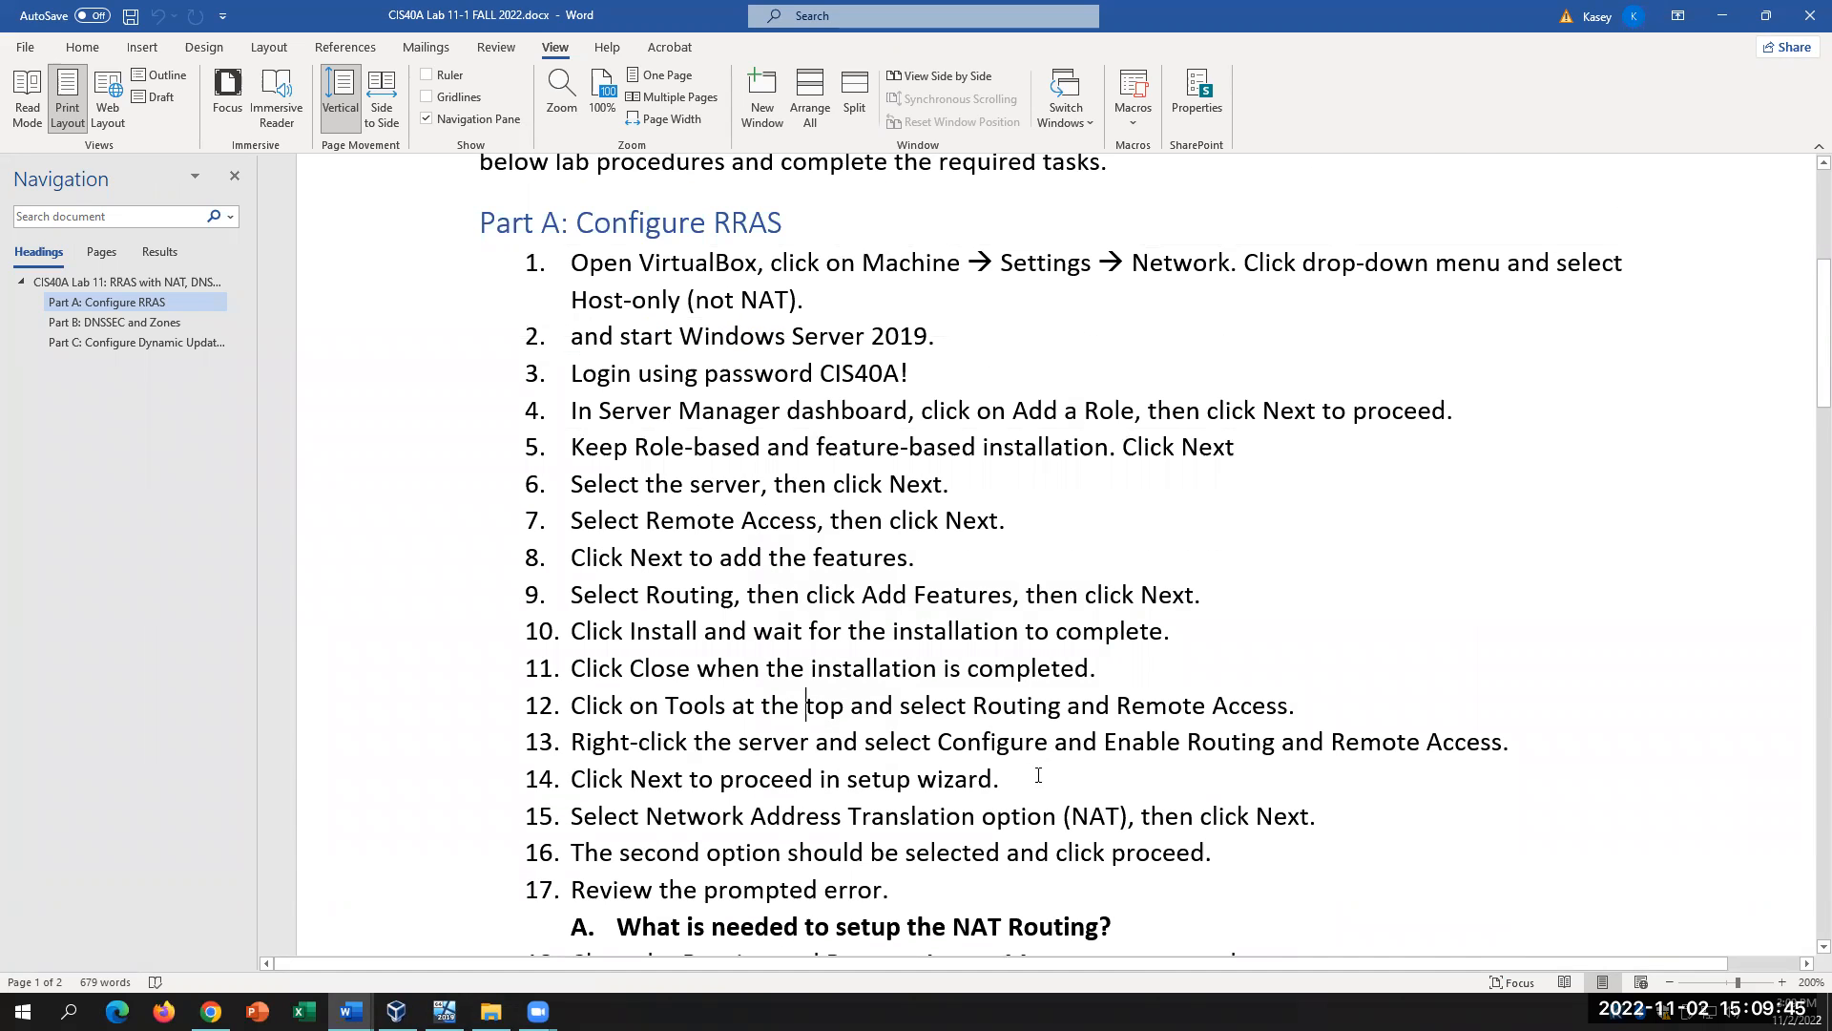
scroll(1058, 763, down, 1)
click(399, 852)
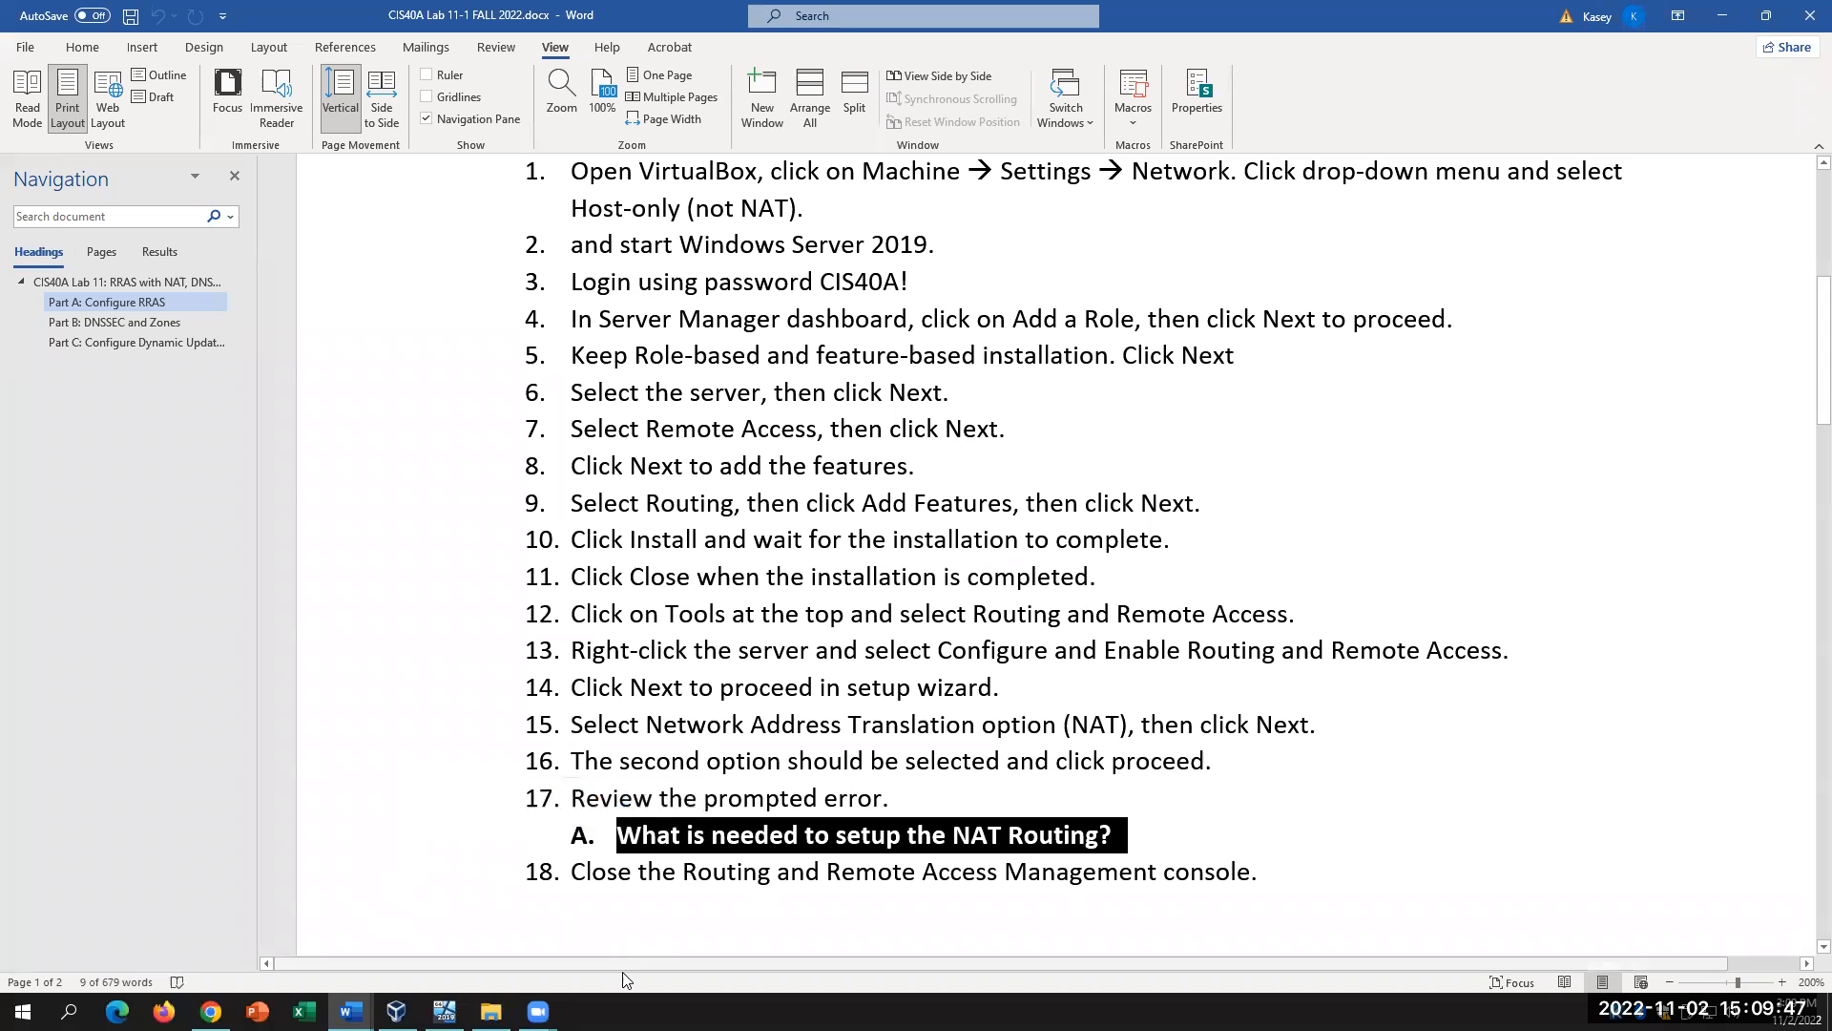
click(1287, 766)
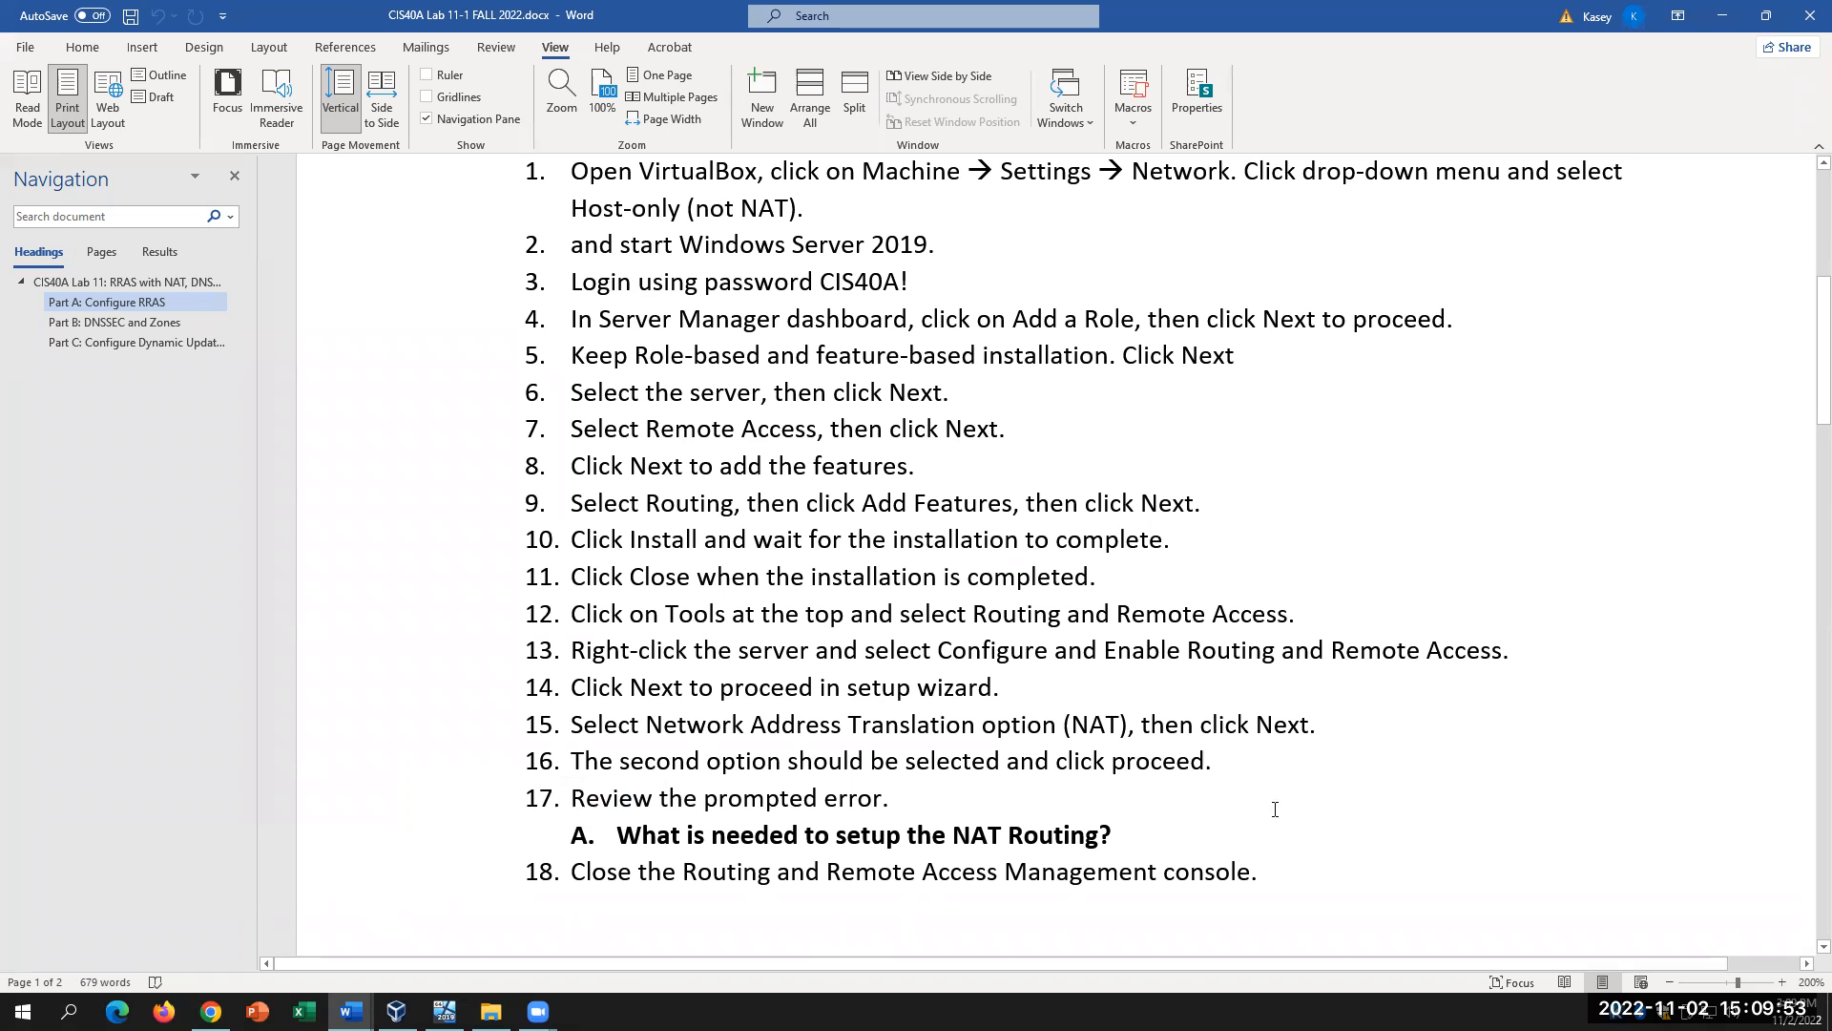
click(445, 1010)
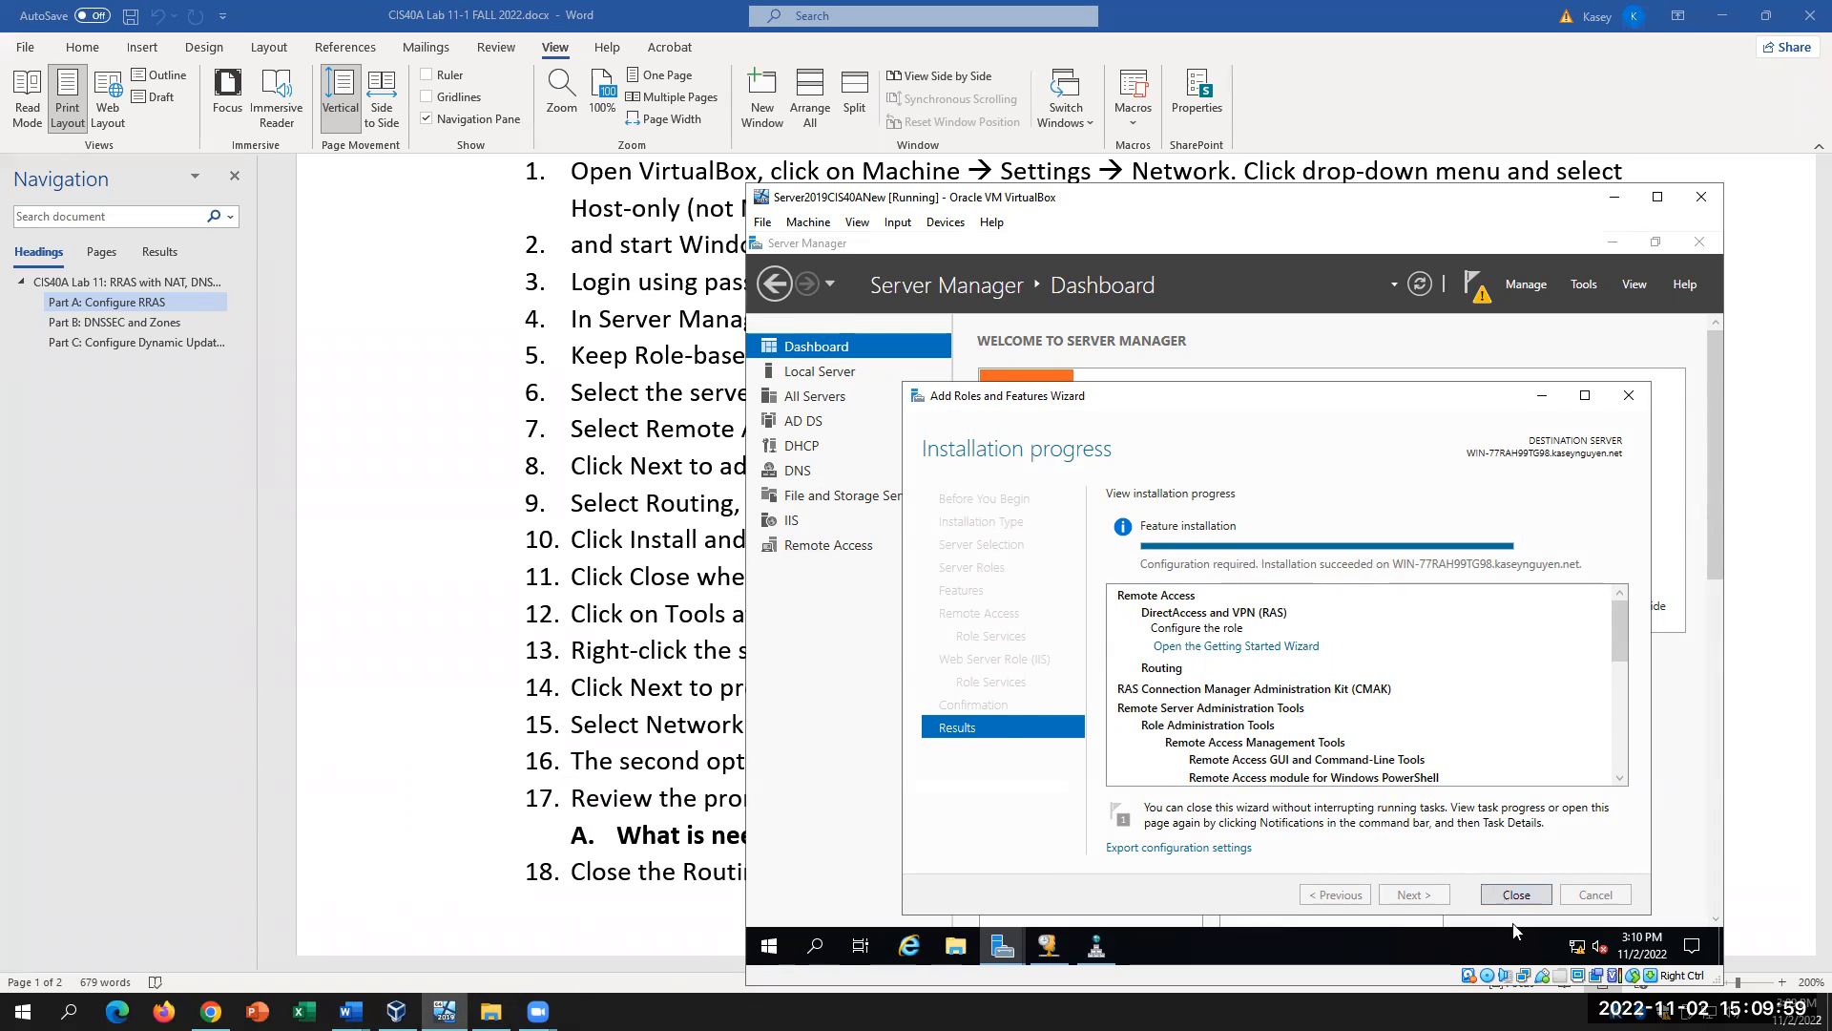
Close the finished roles and features wizard and DNS Manager, then bring Word's lab document forward
click(1517, 894)
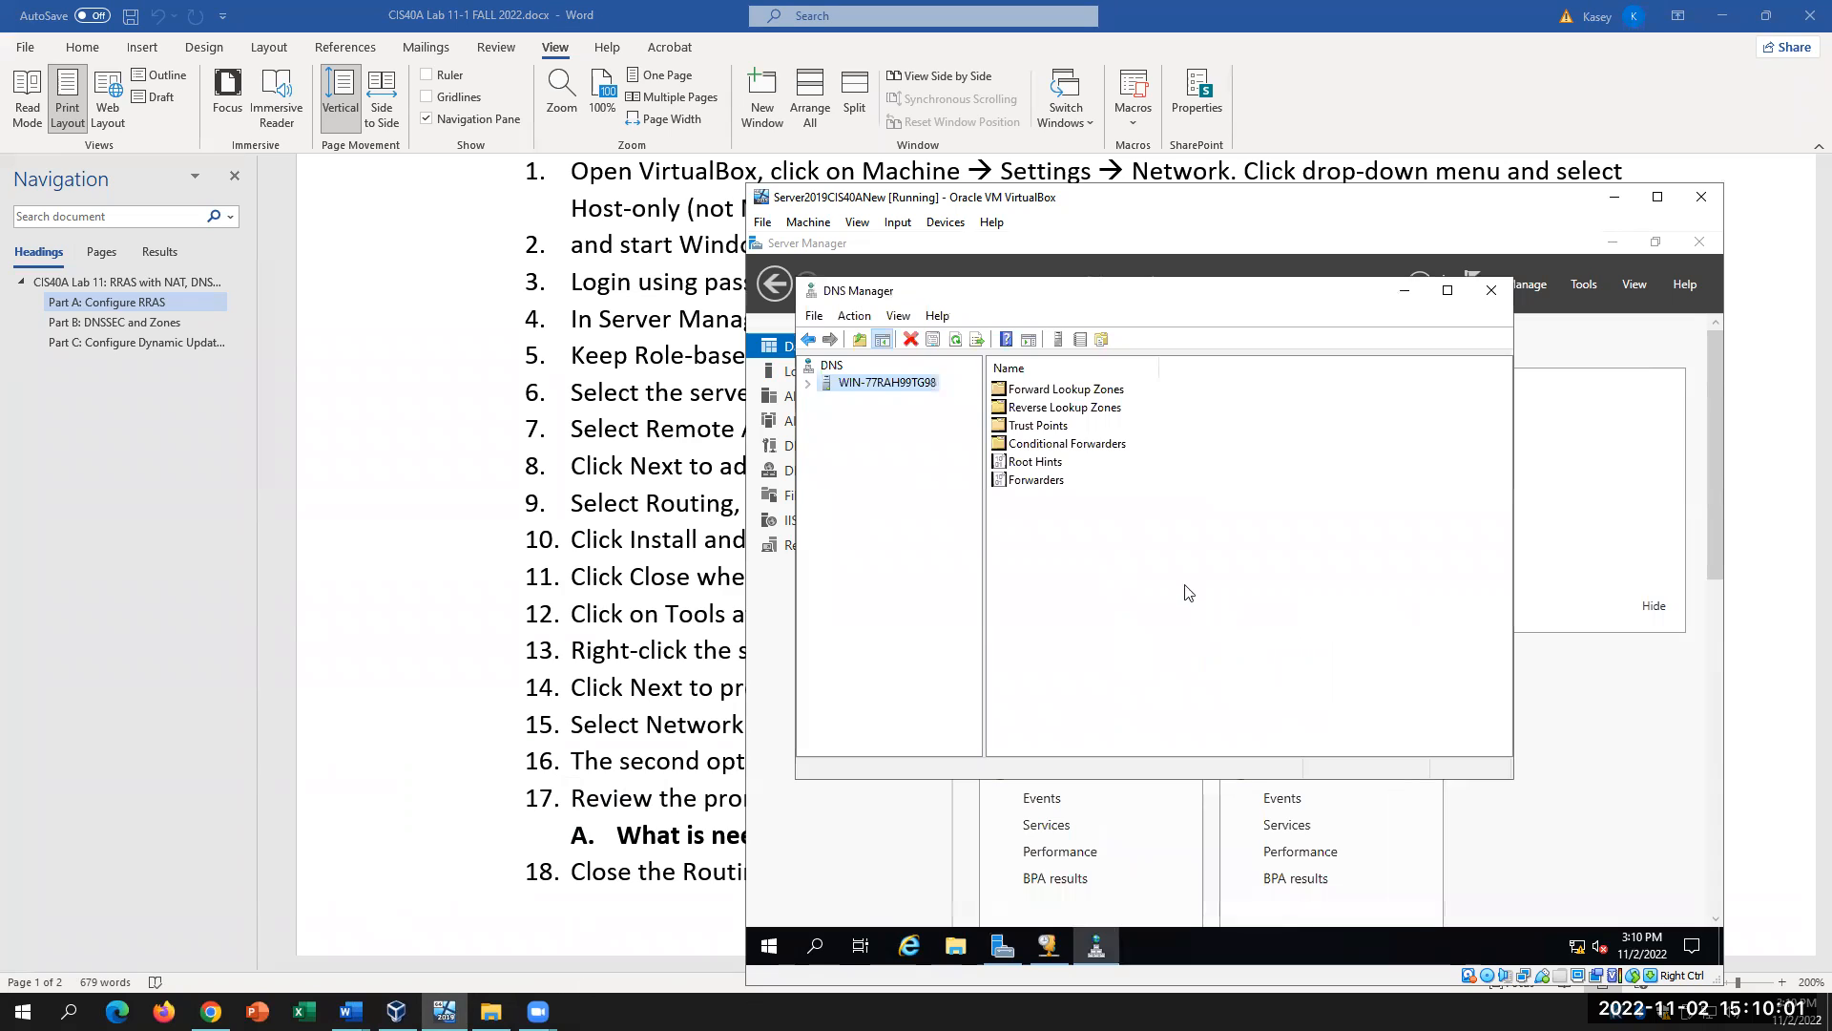
click(1491, 290)
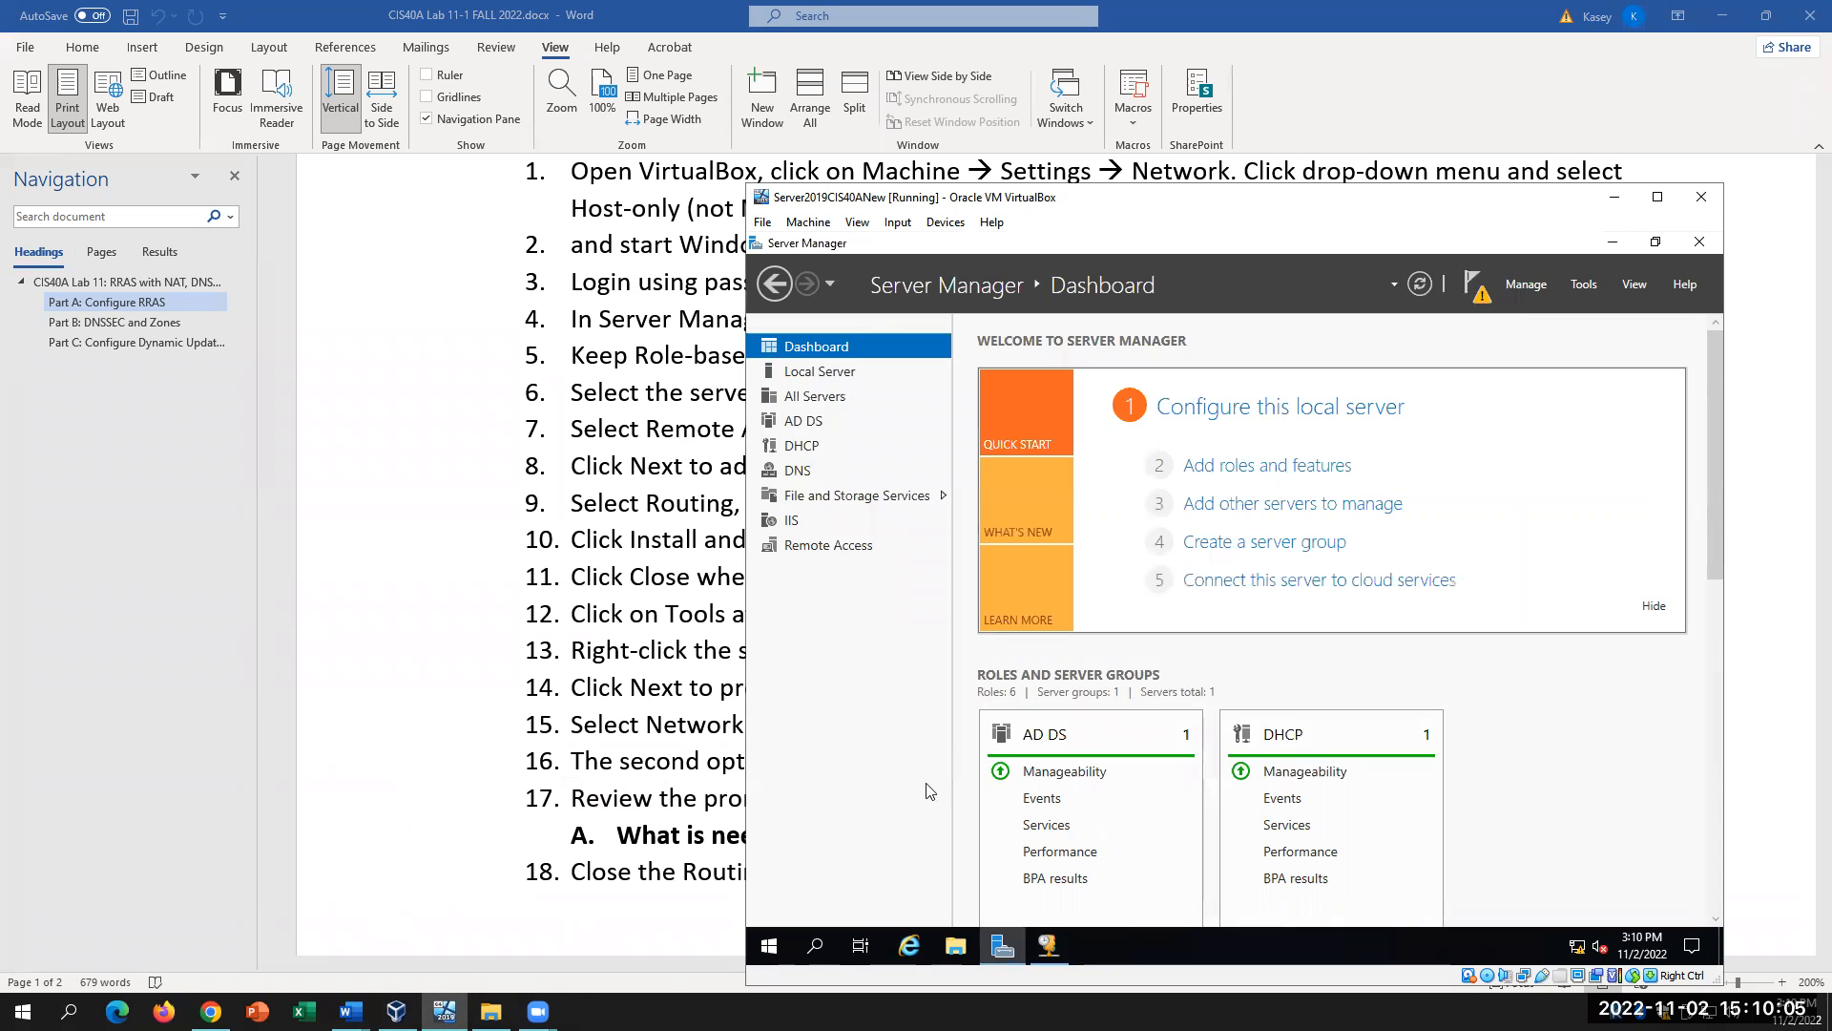
click(449, 551)
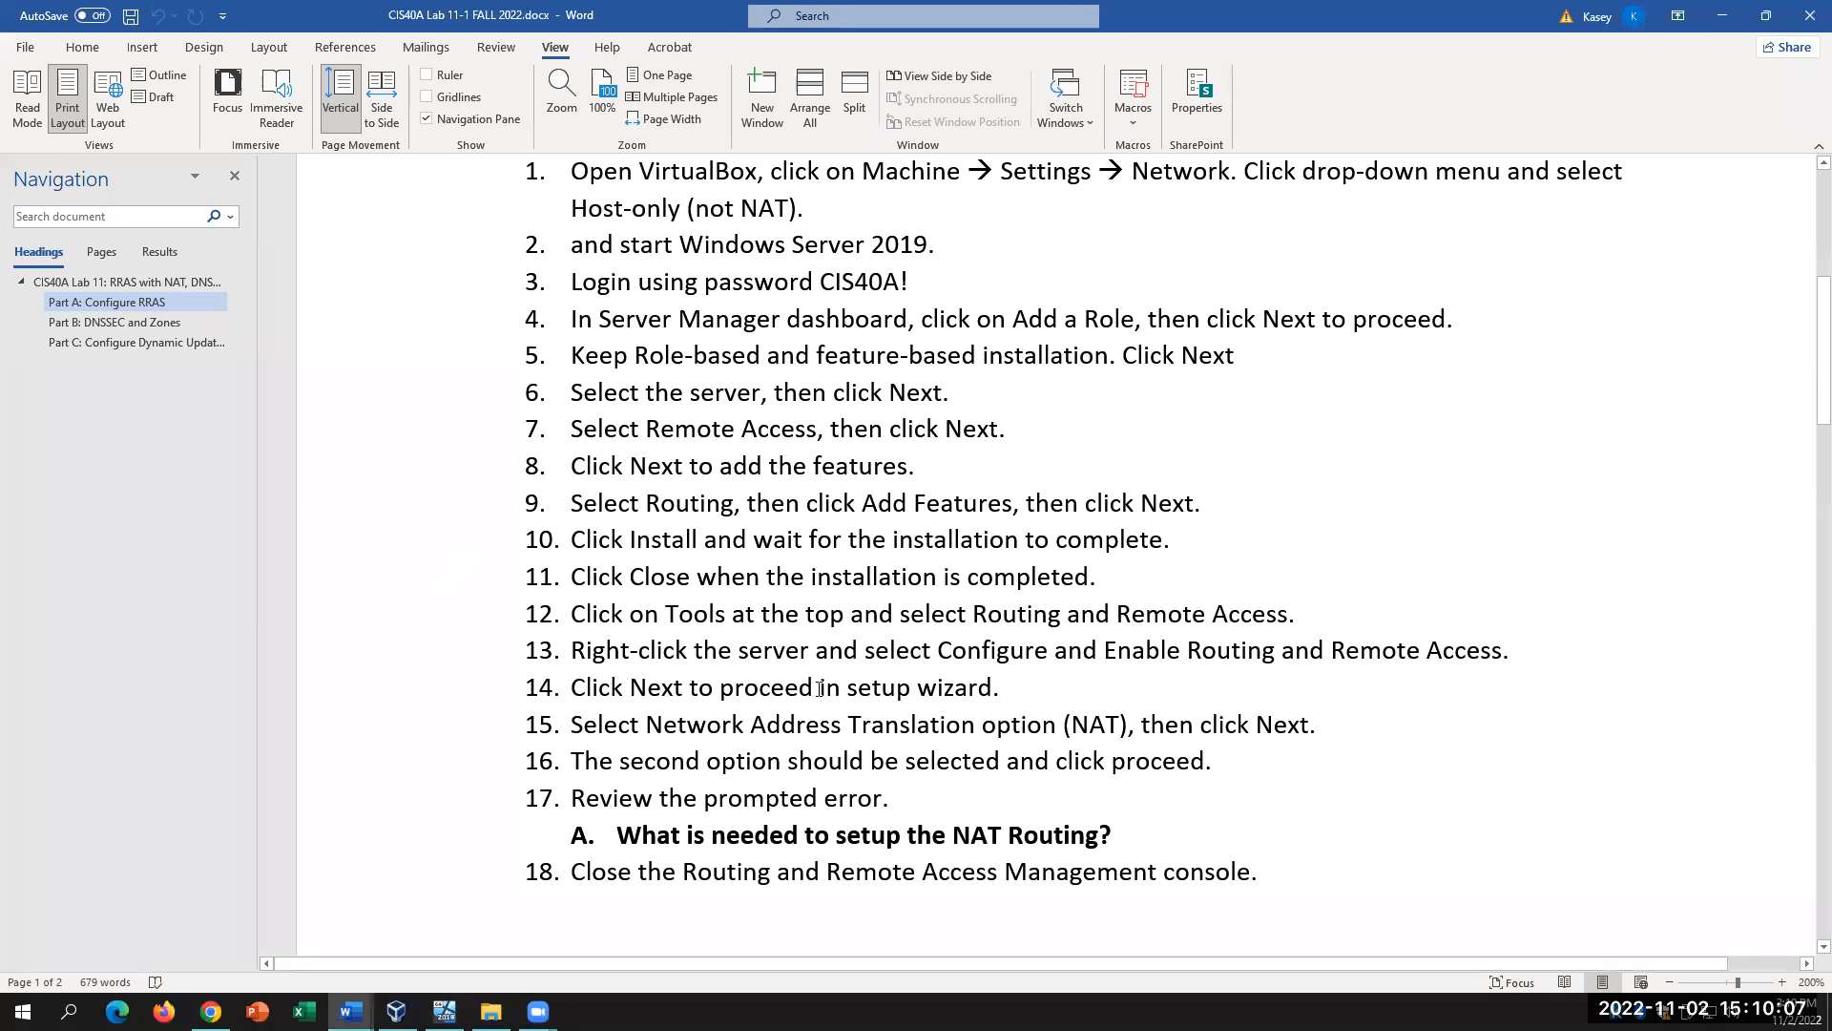
Review step 11 on closing the wizard and step 12 on Tools > Routing and Remote Access, then return to the VM
drag(607, 584, 1107, 579)
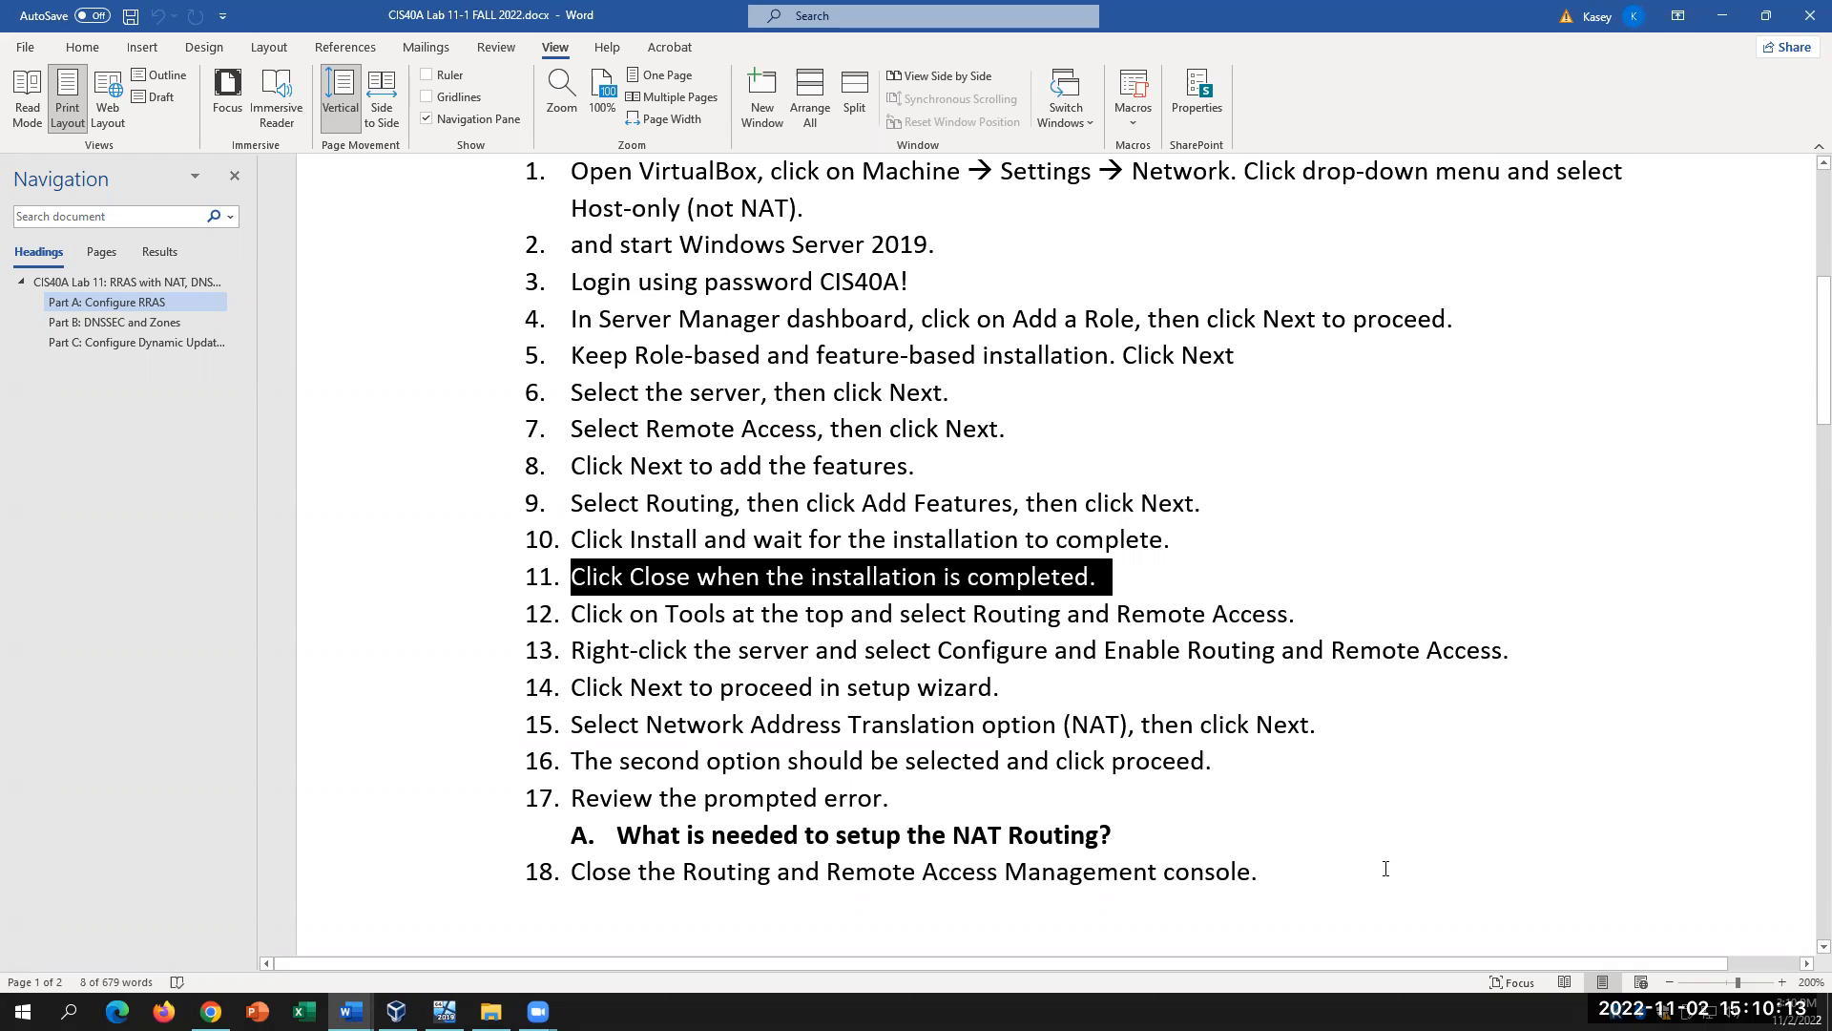
click(1260, 580)
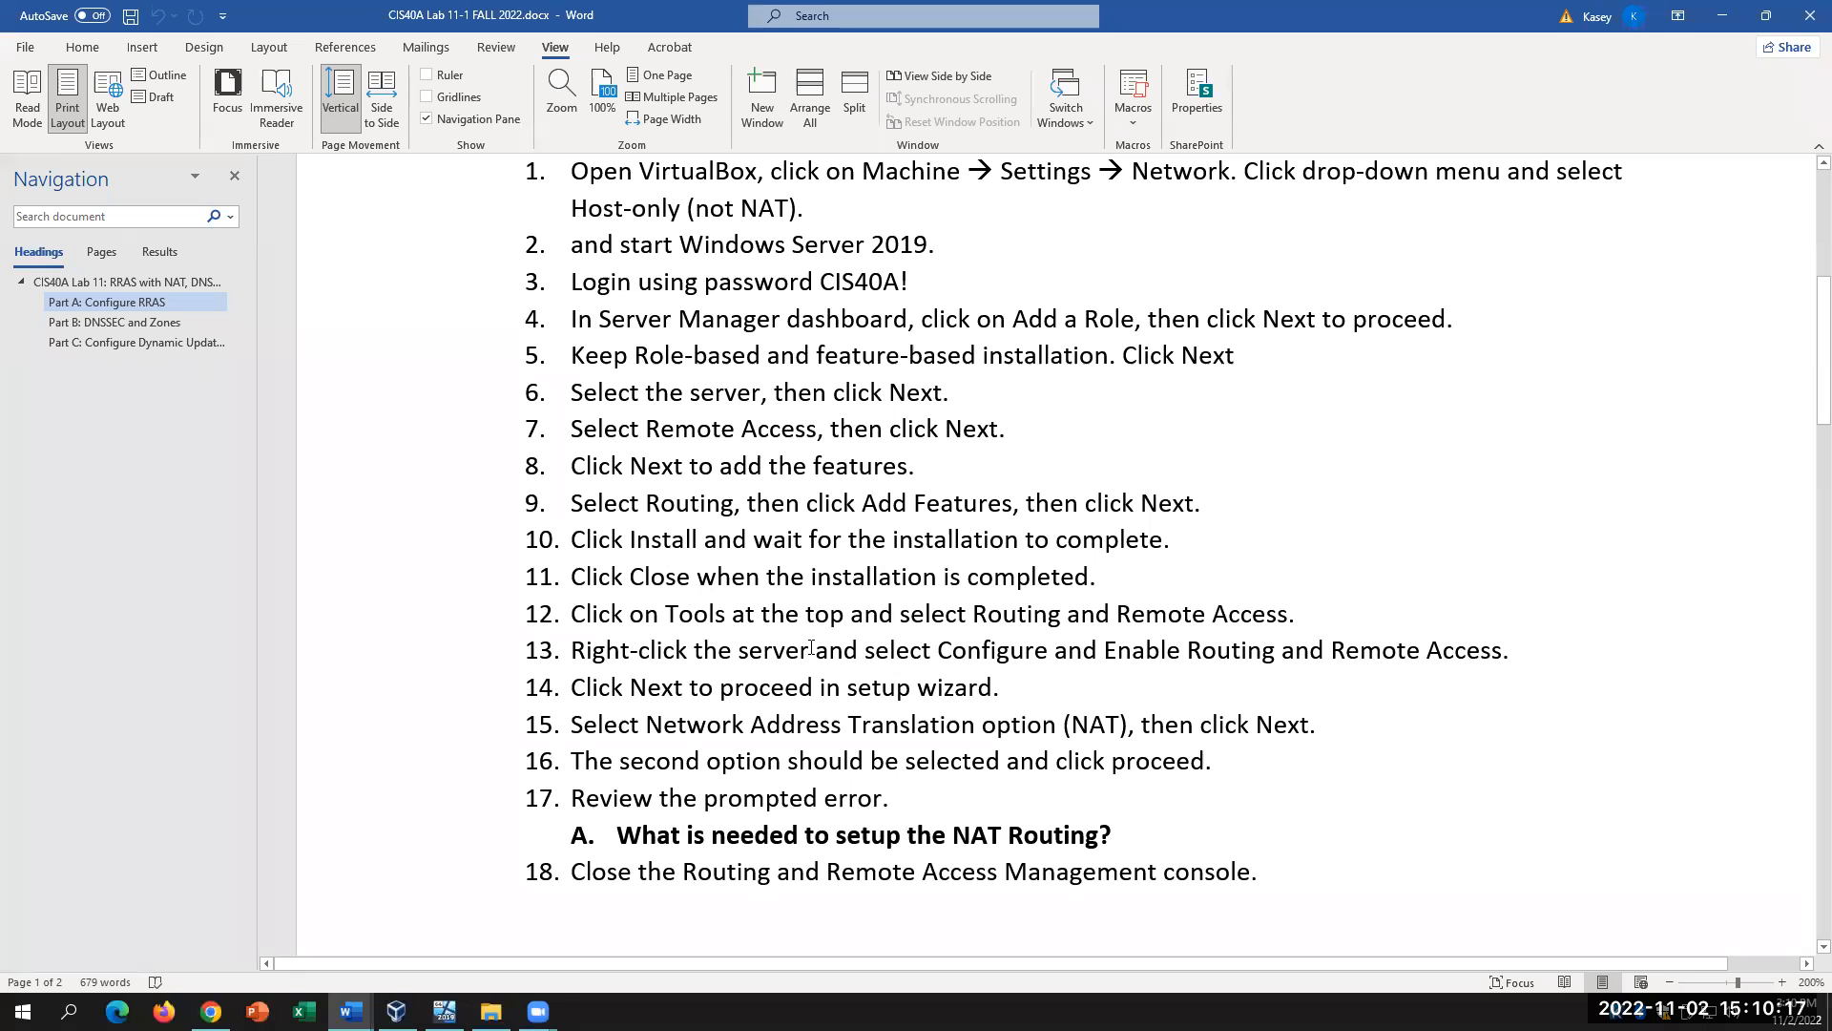
drag(680, 622, 801, 617)
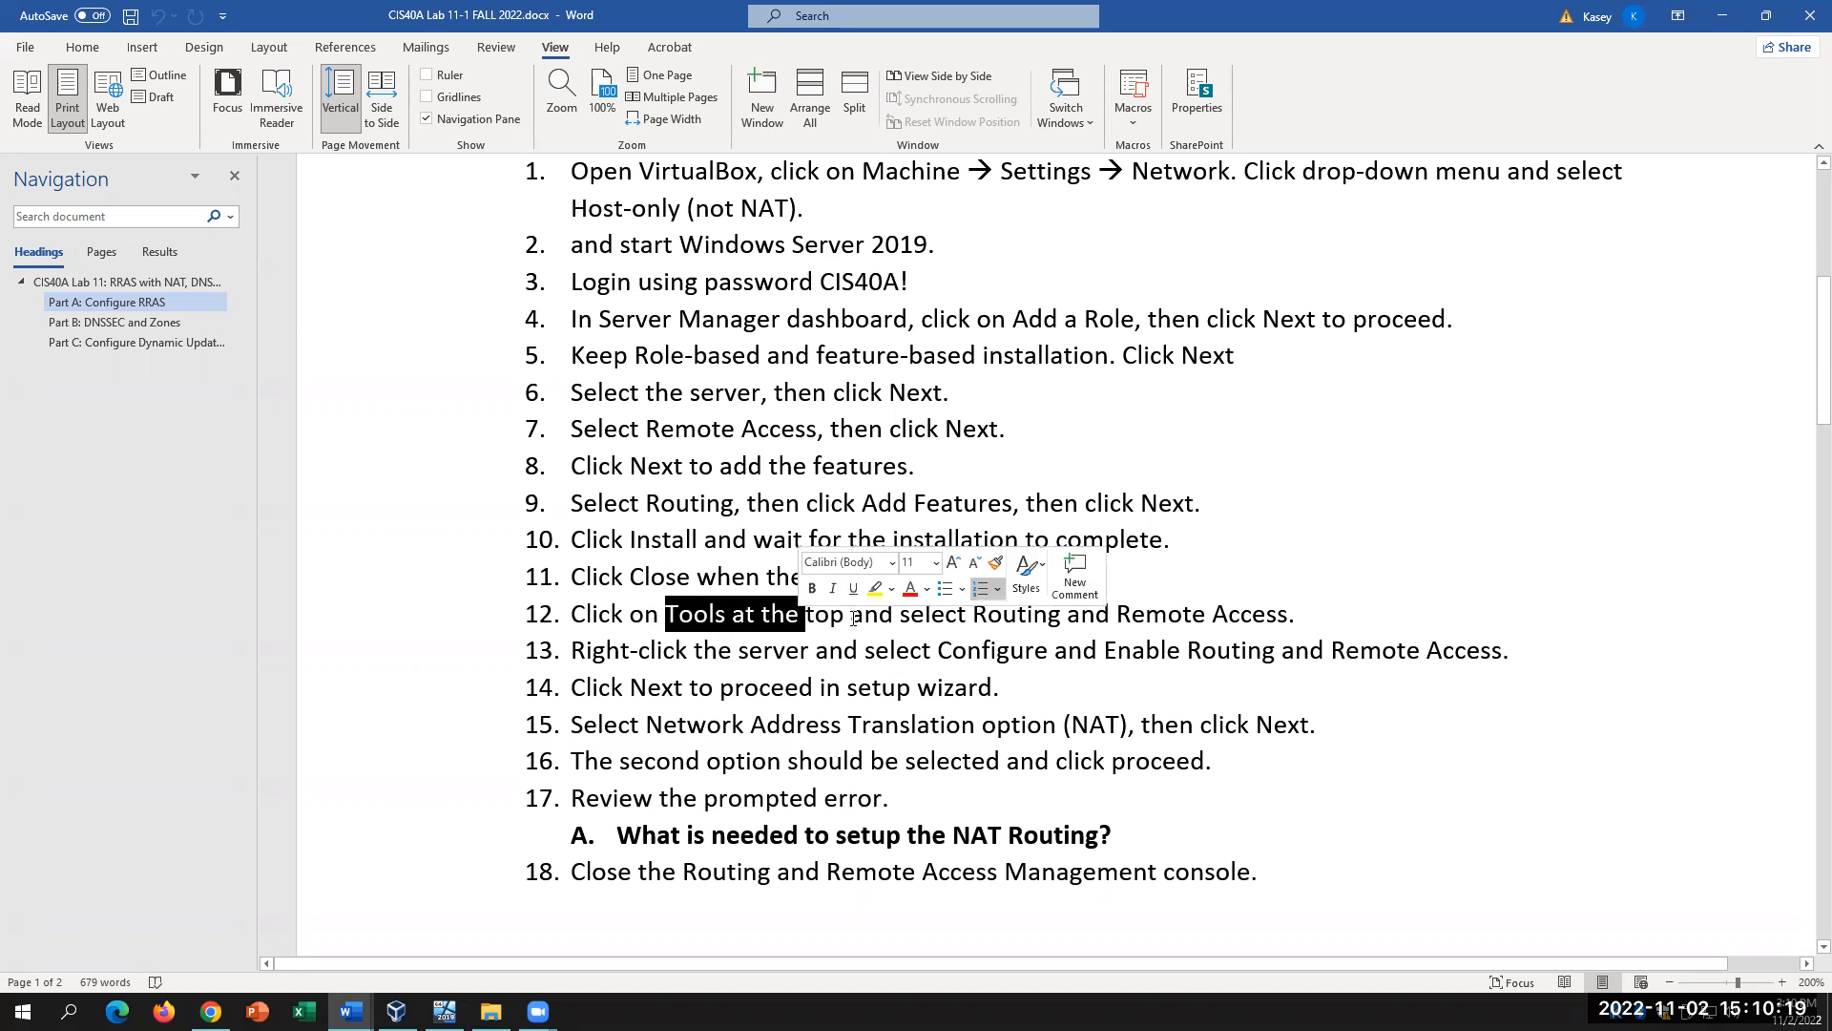
drag(1329, 618, 1020, 603)
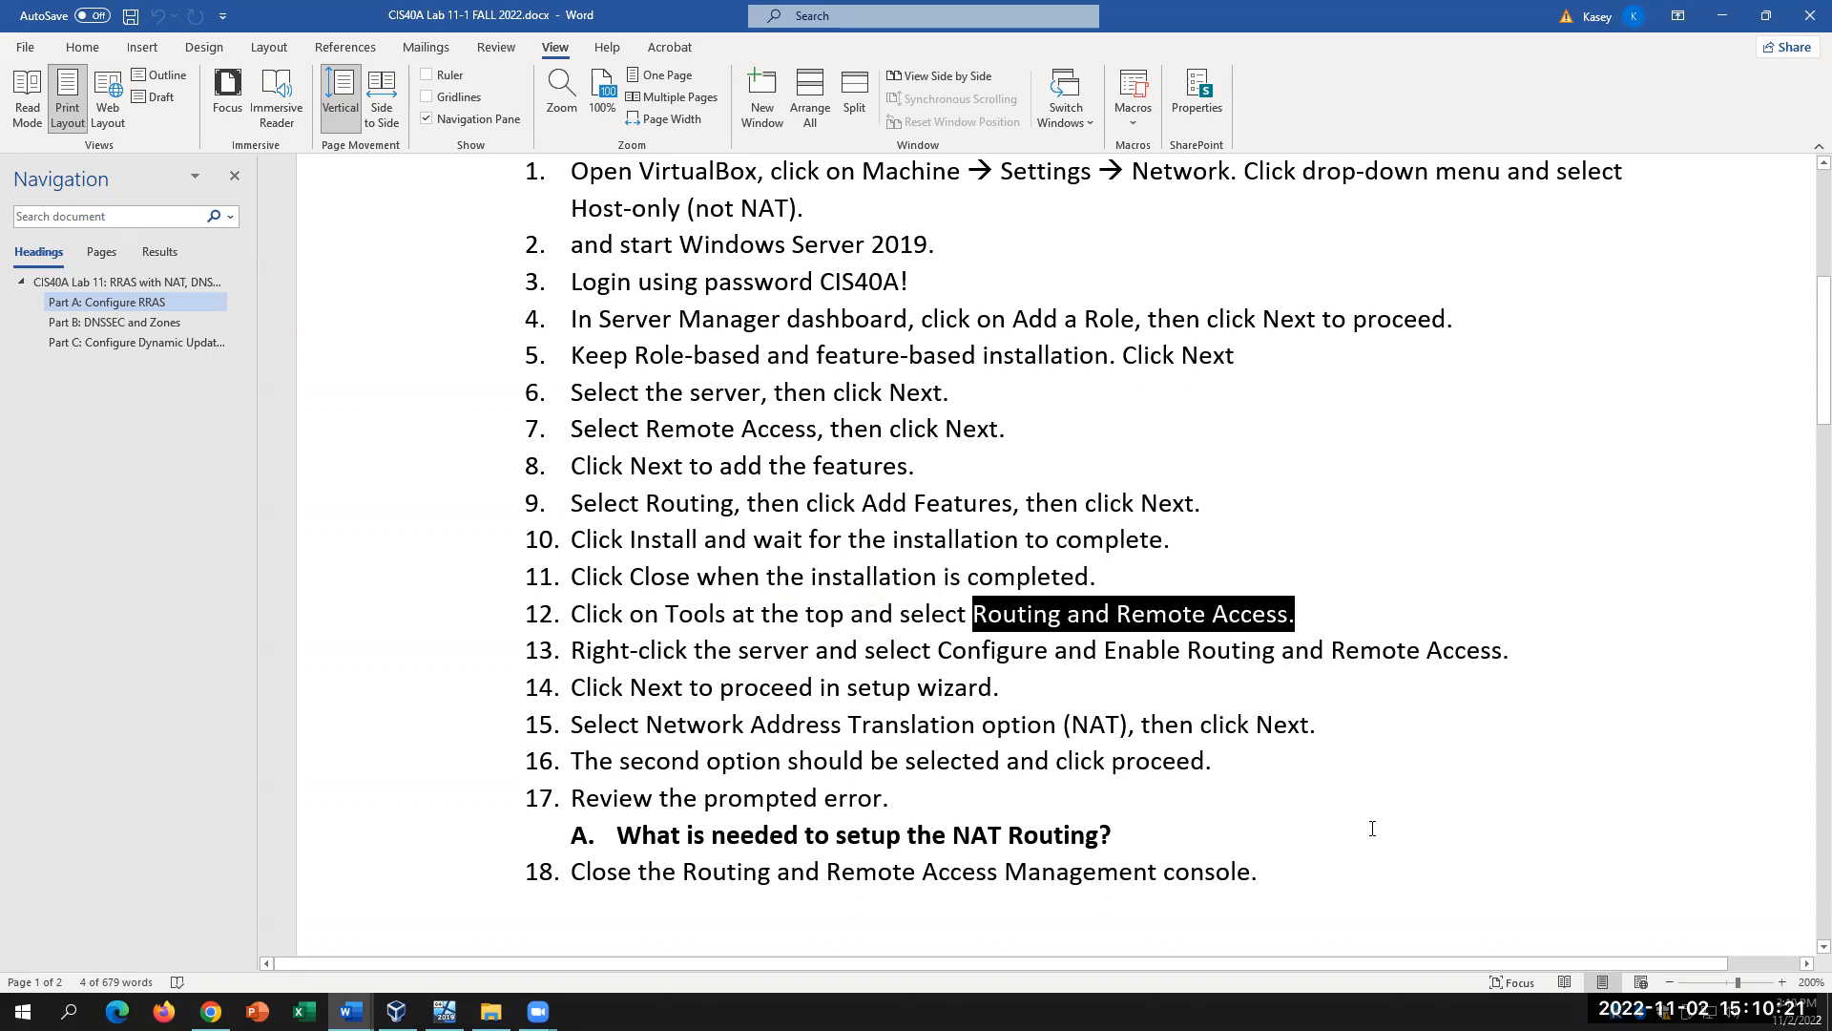
click(1367, 773)
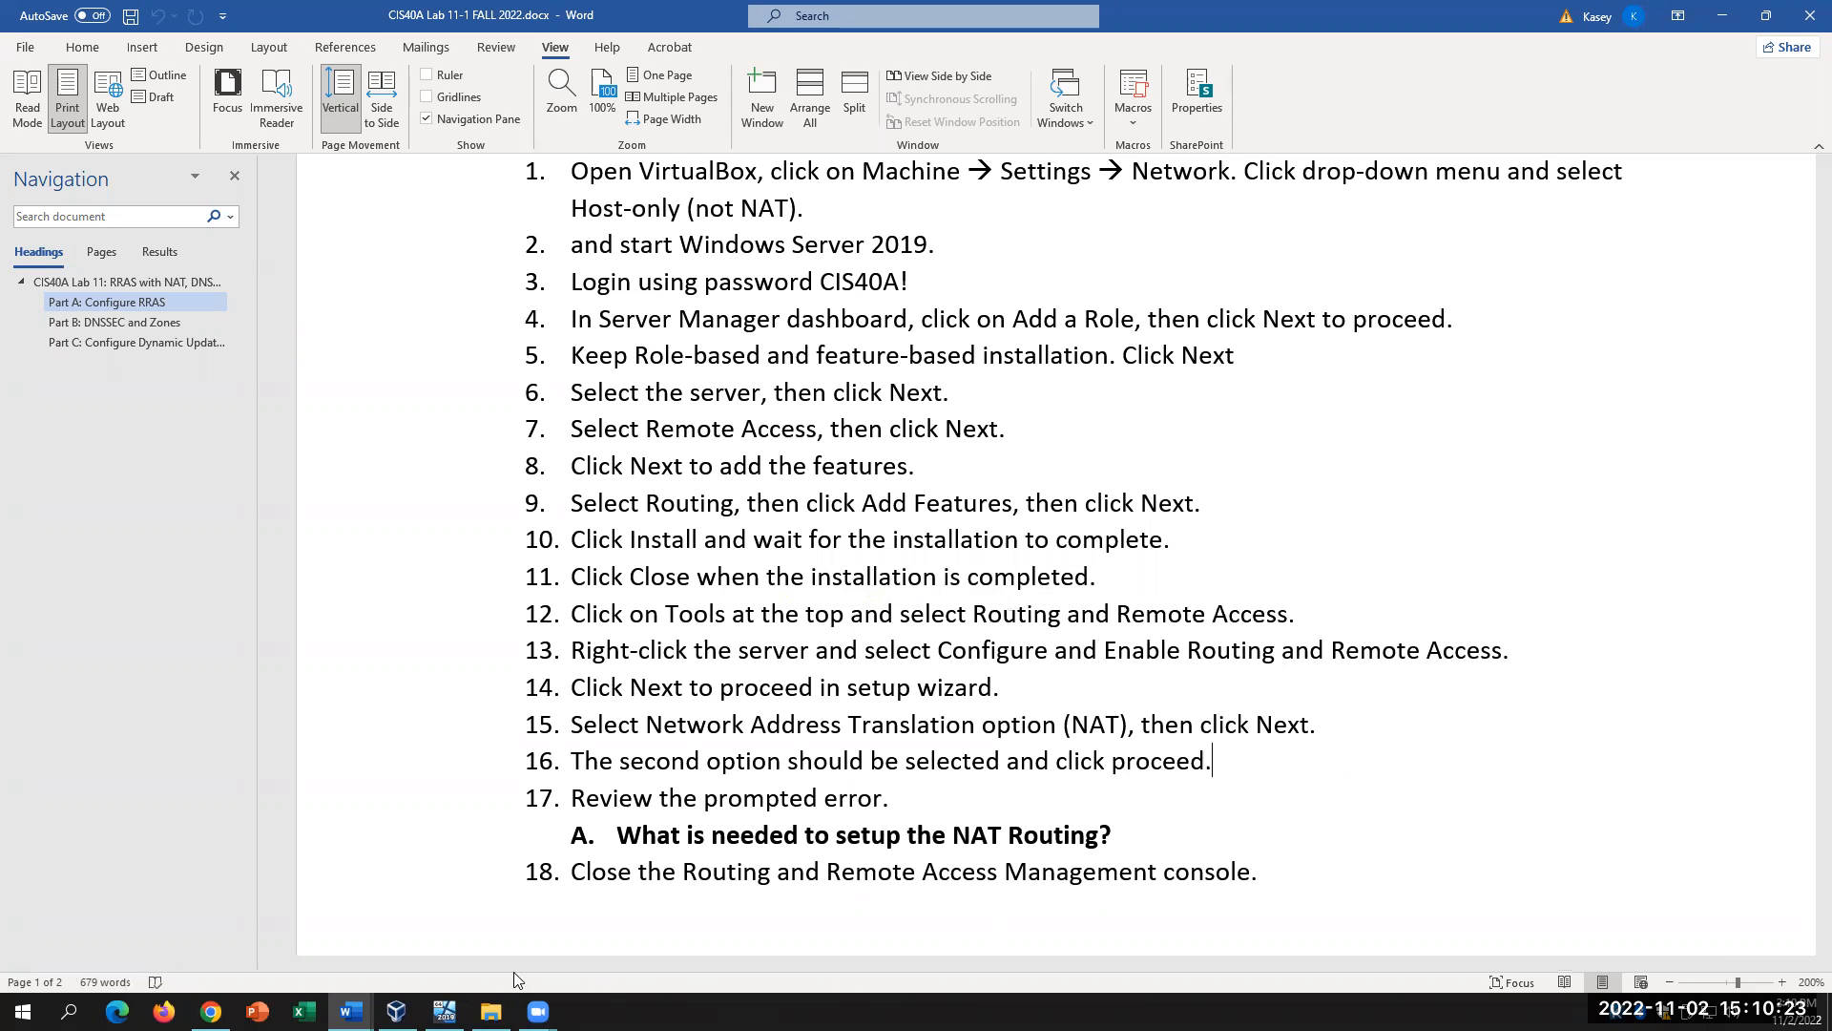
key(alt+Tab)
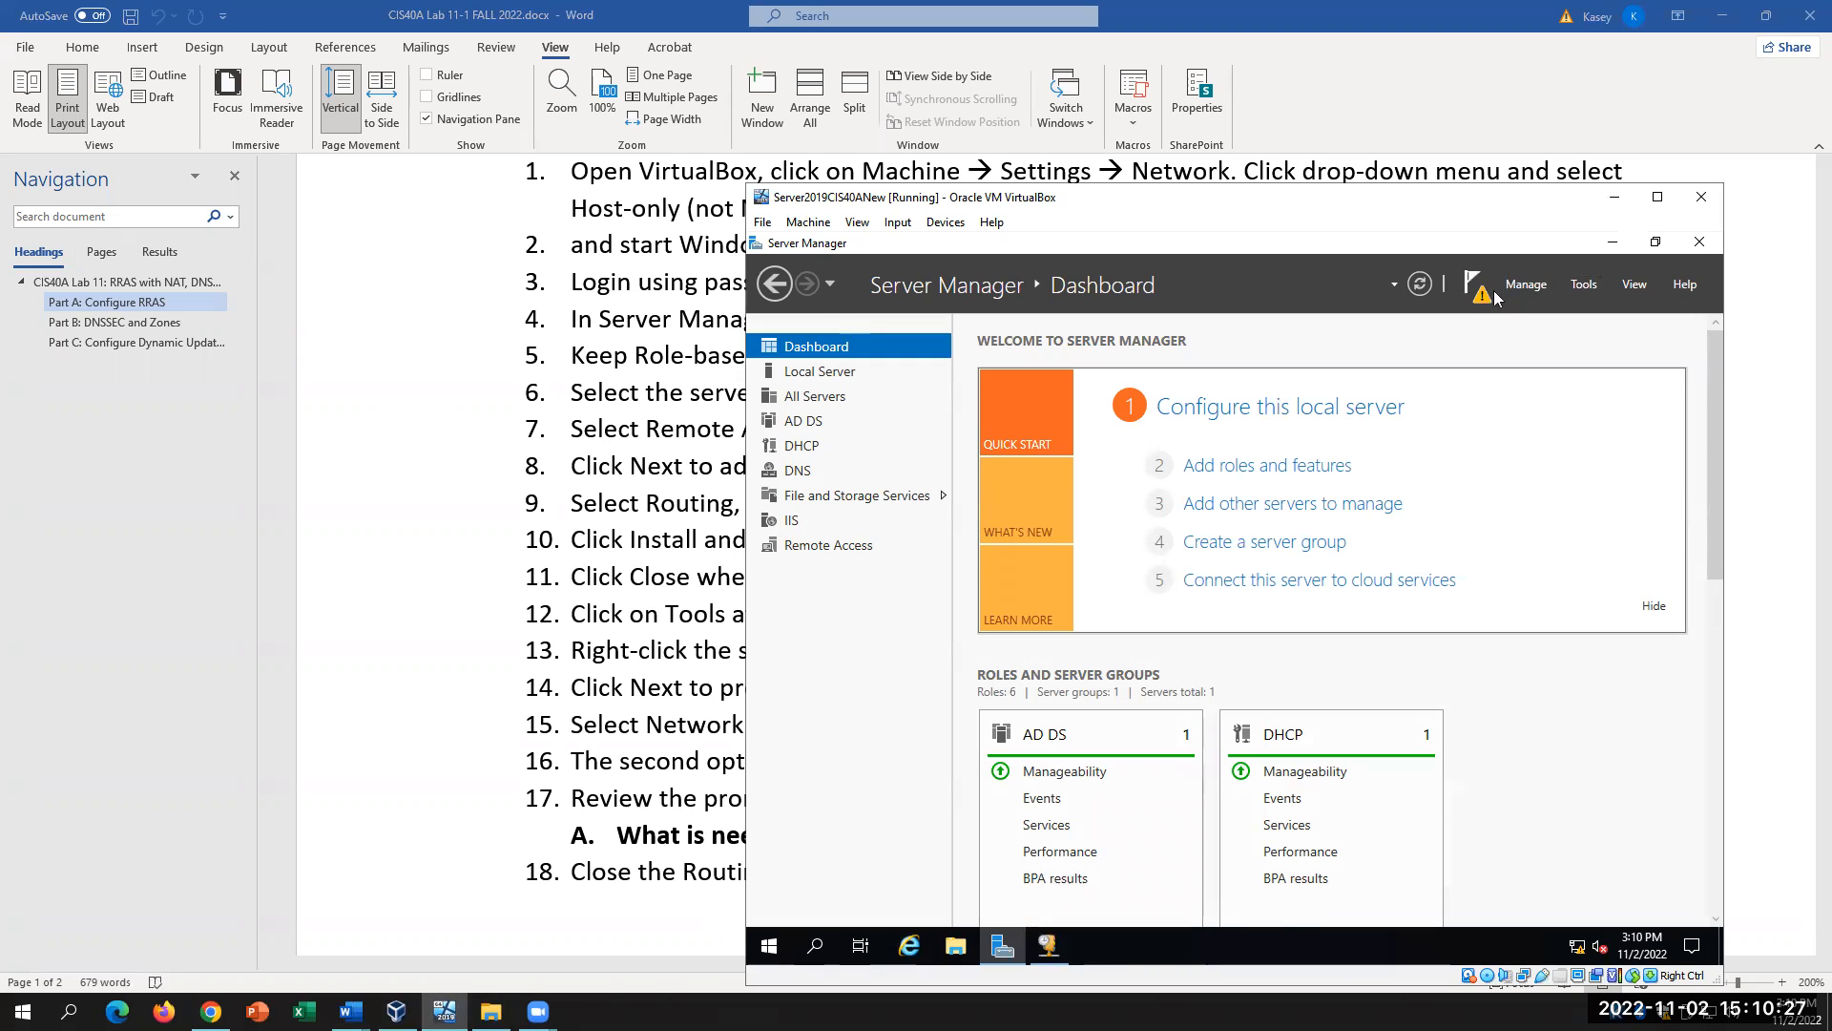
Check Server Manager's post-deployment notifications, then scroll the Tools list toward Routing and Remote Access
click(1491, 298)
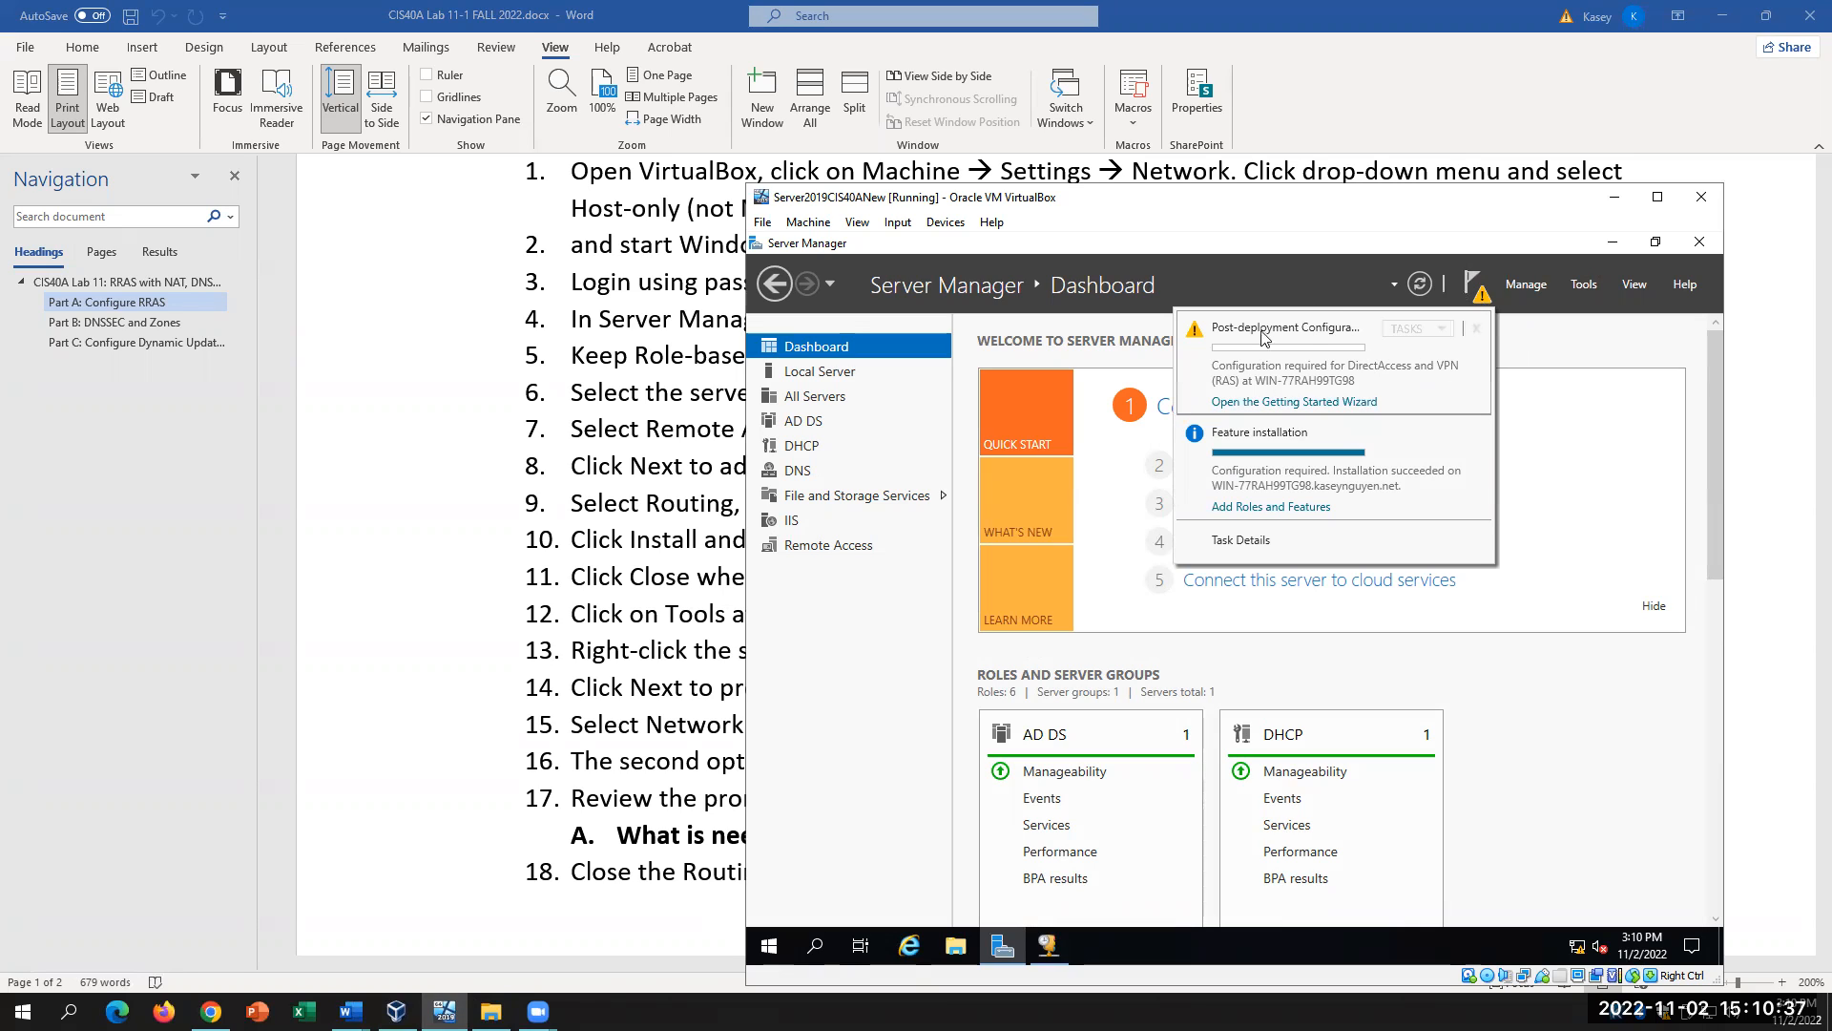
click(1562, 298)
click(1591, 288)
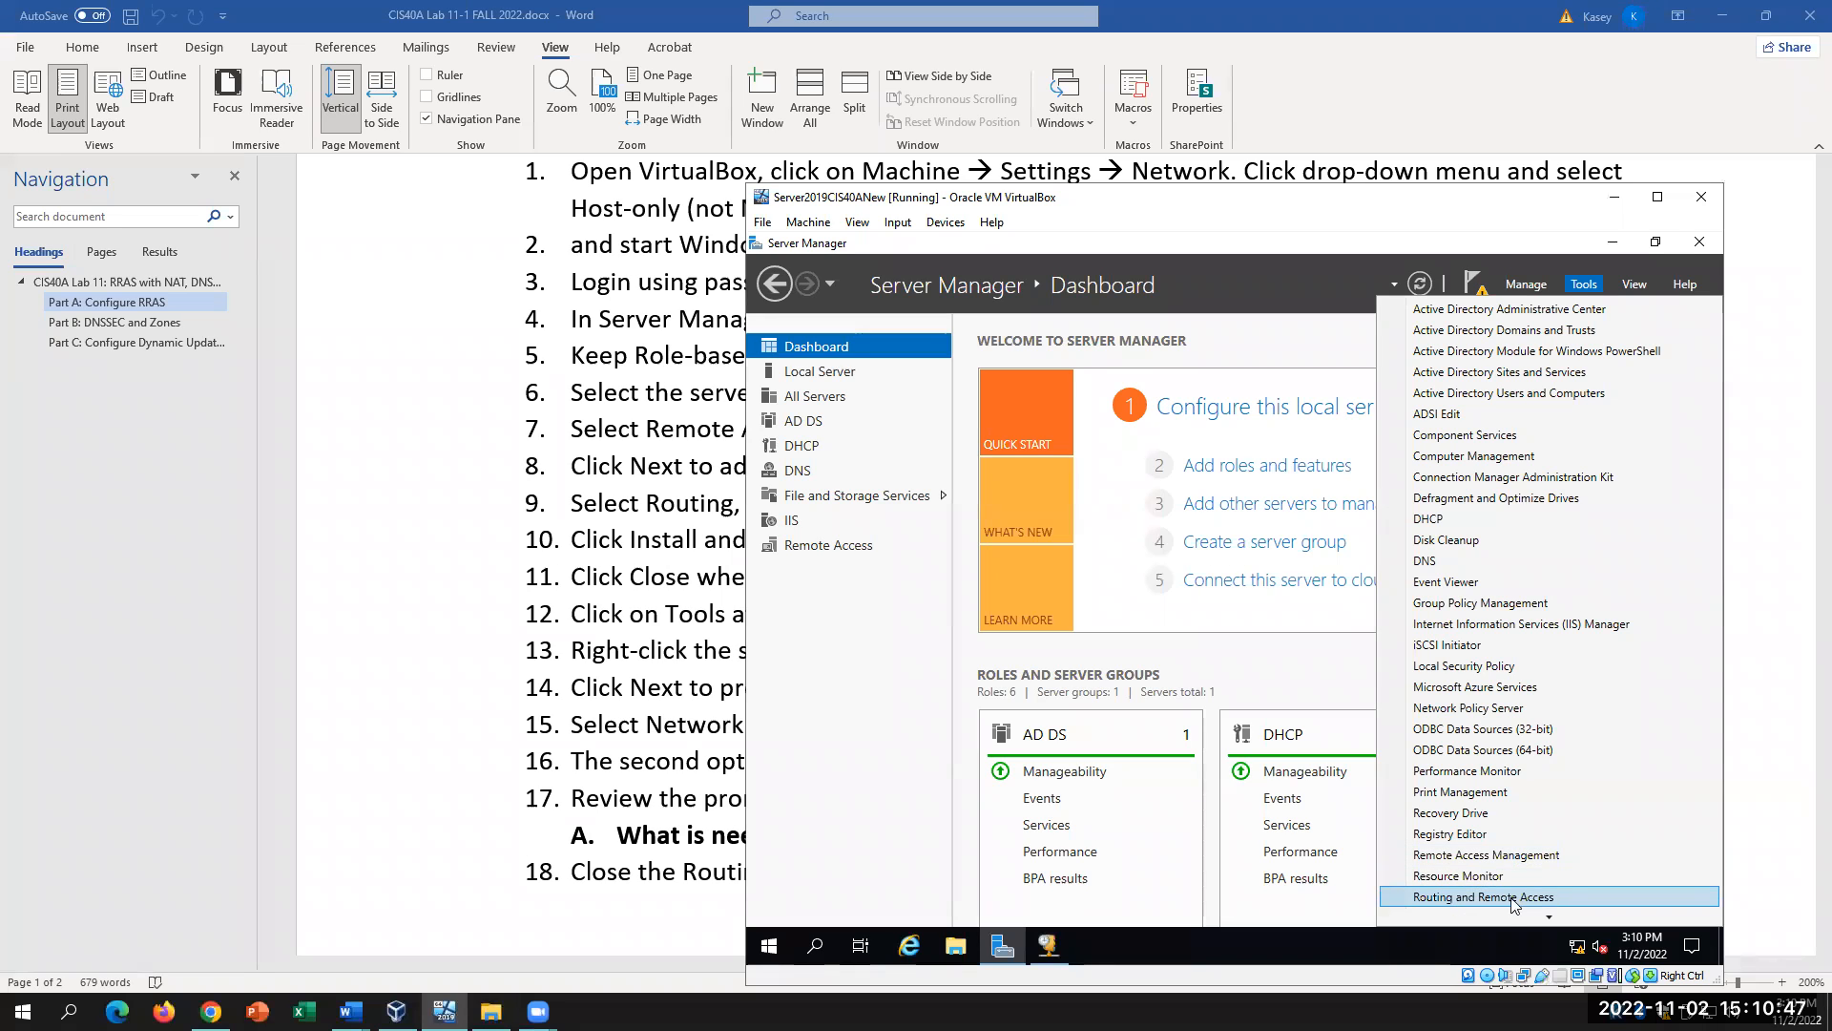
scroll(1475, 812, down, 1)
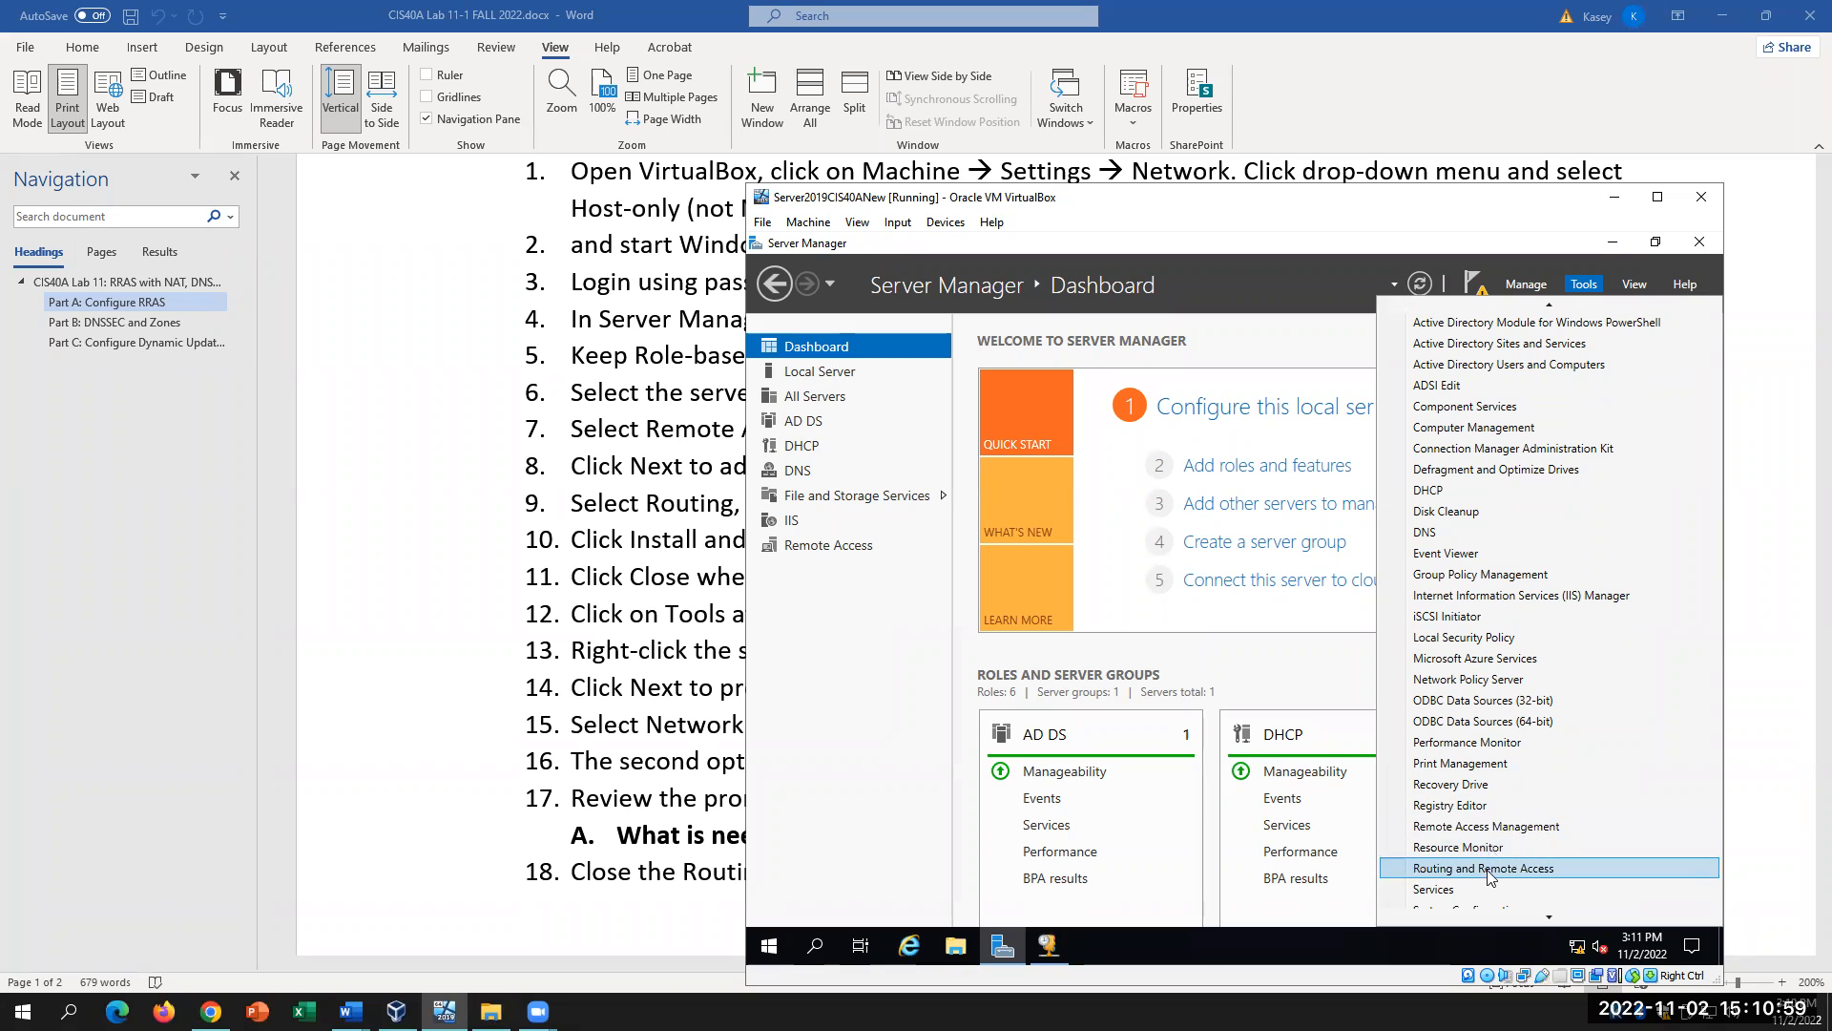
Open the Routing and Remote Access console maximized and select the WIN-77RAH99TG98 (local) server
click(1490, 868)
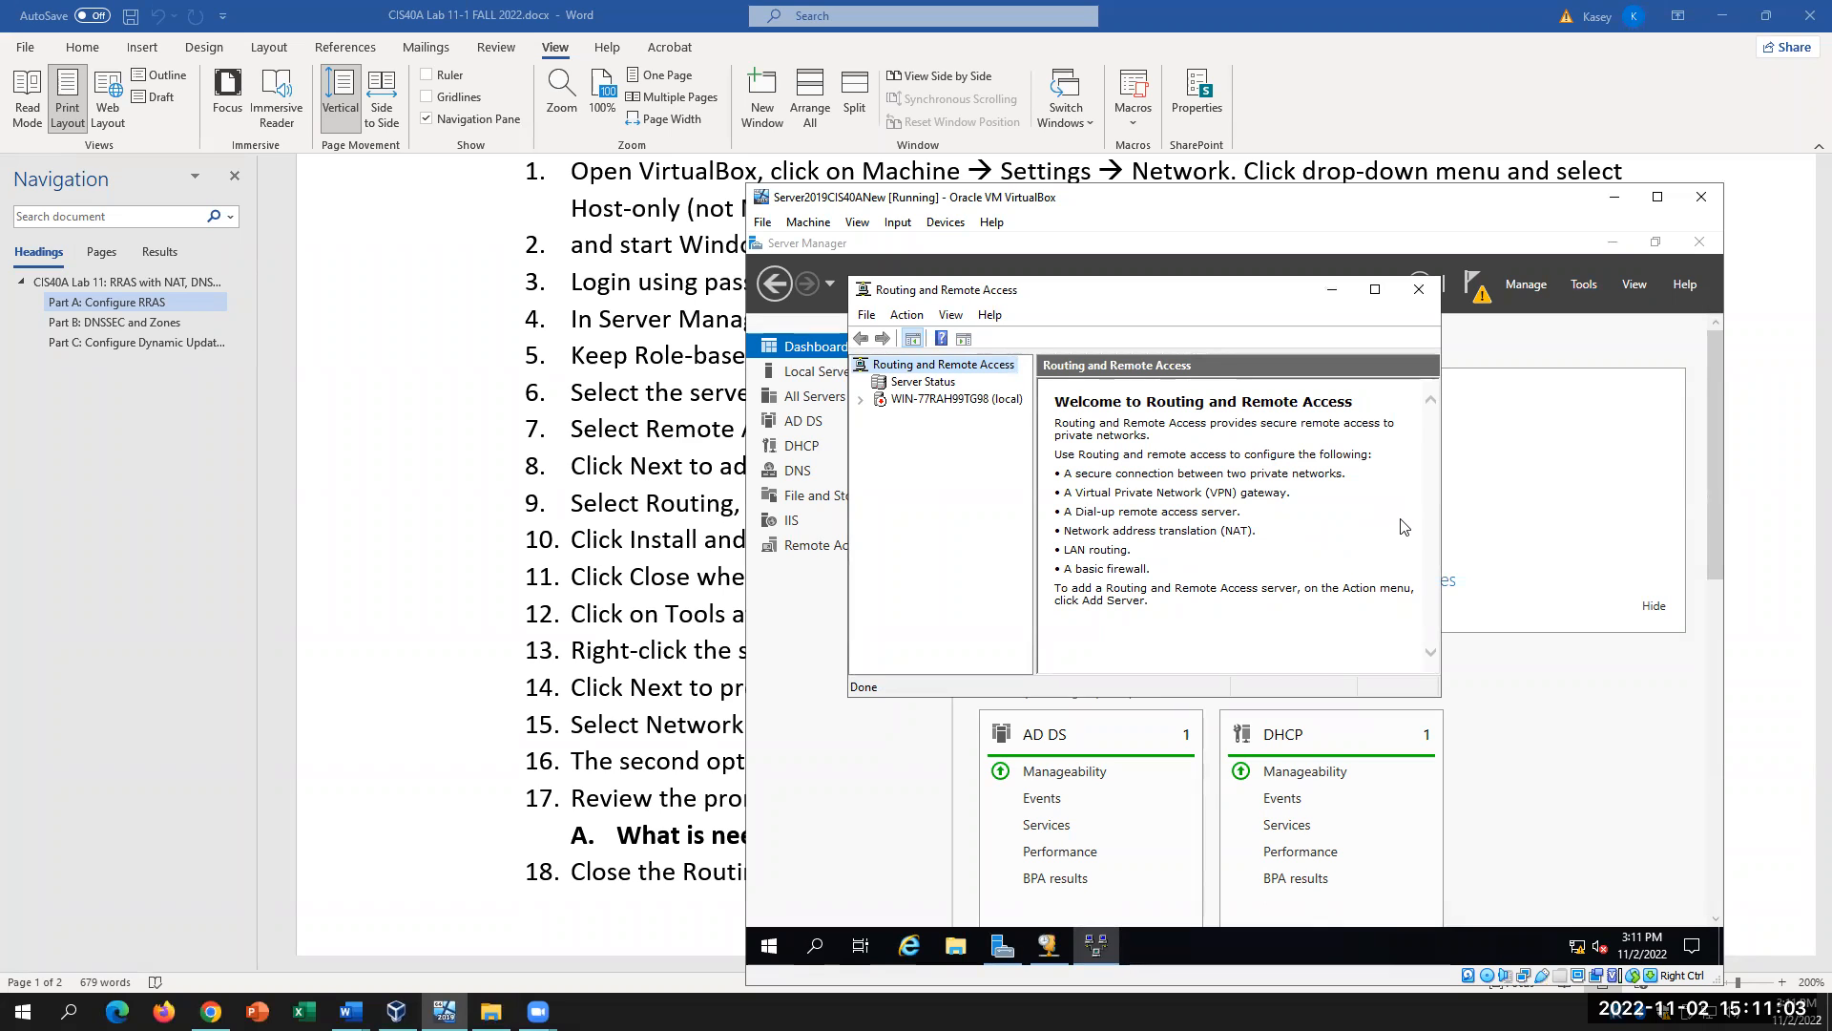
click(1374, 289)
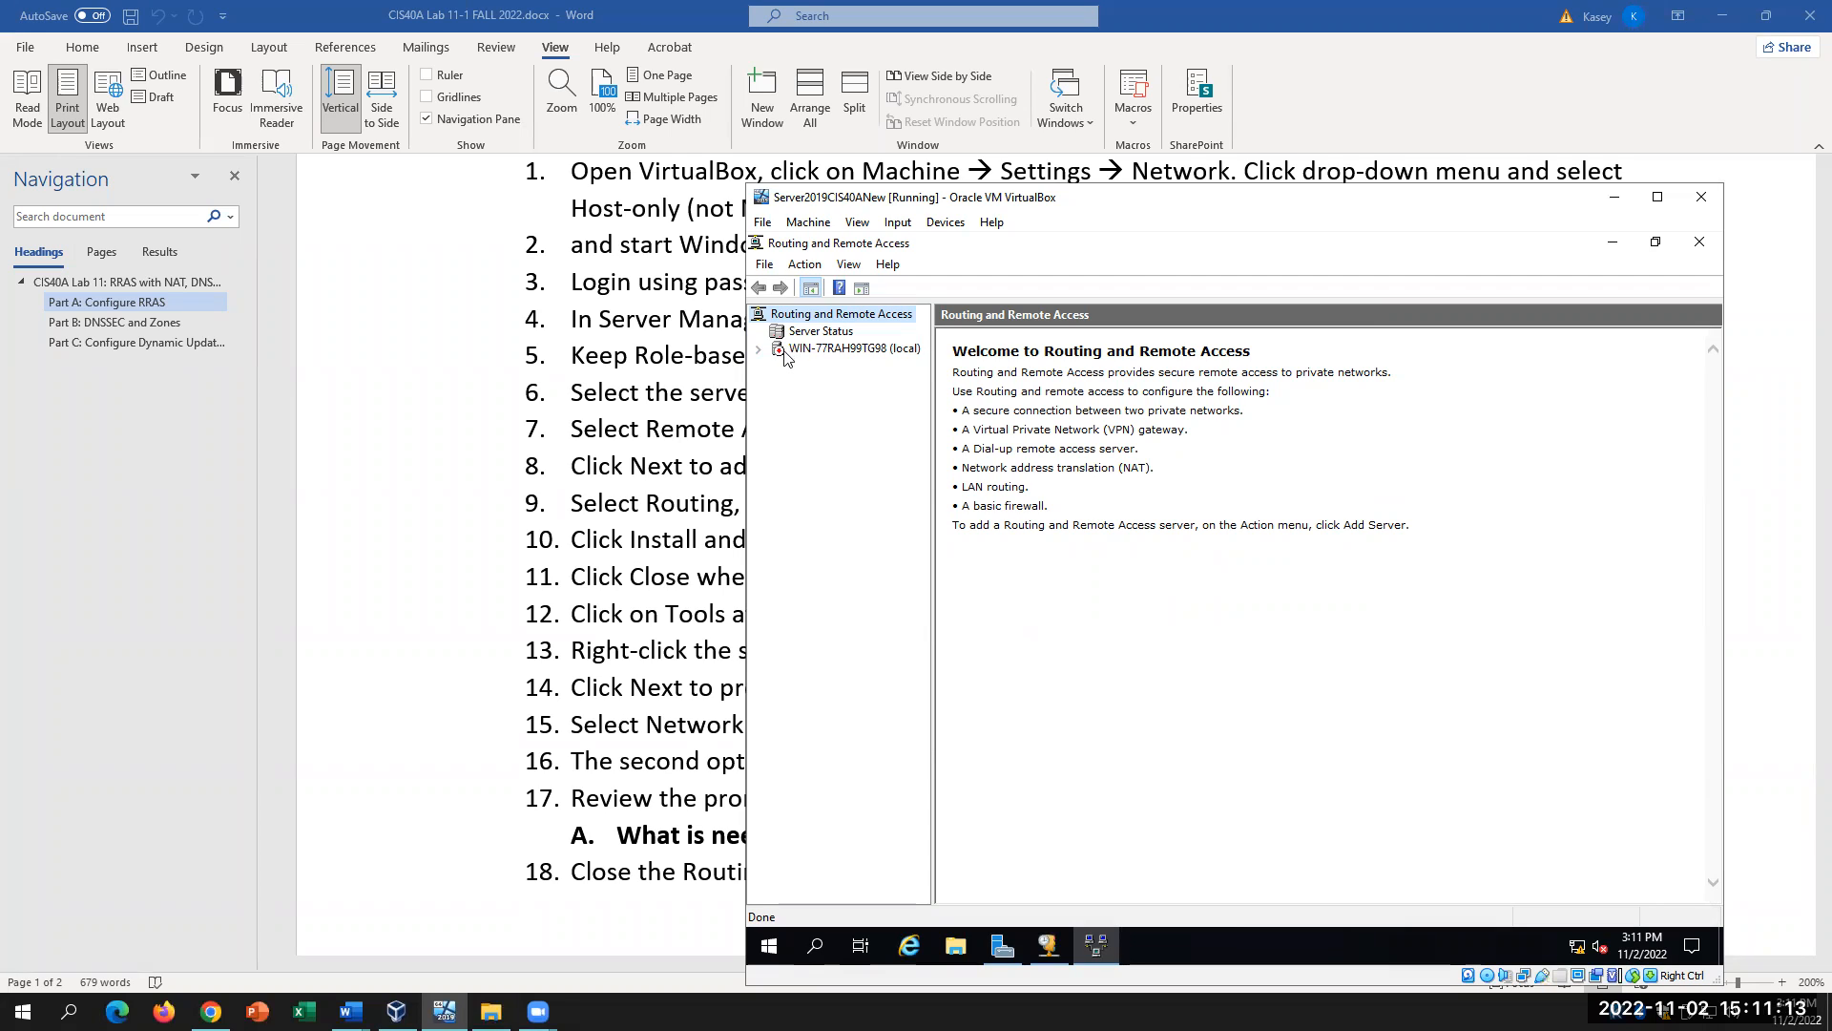
click(823, 350)
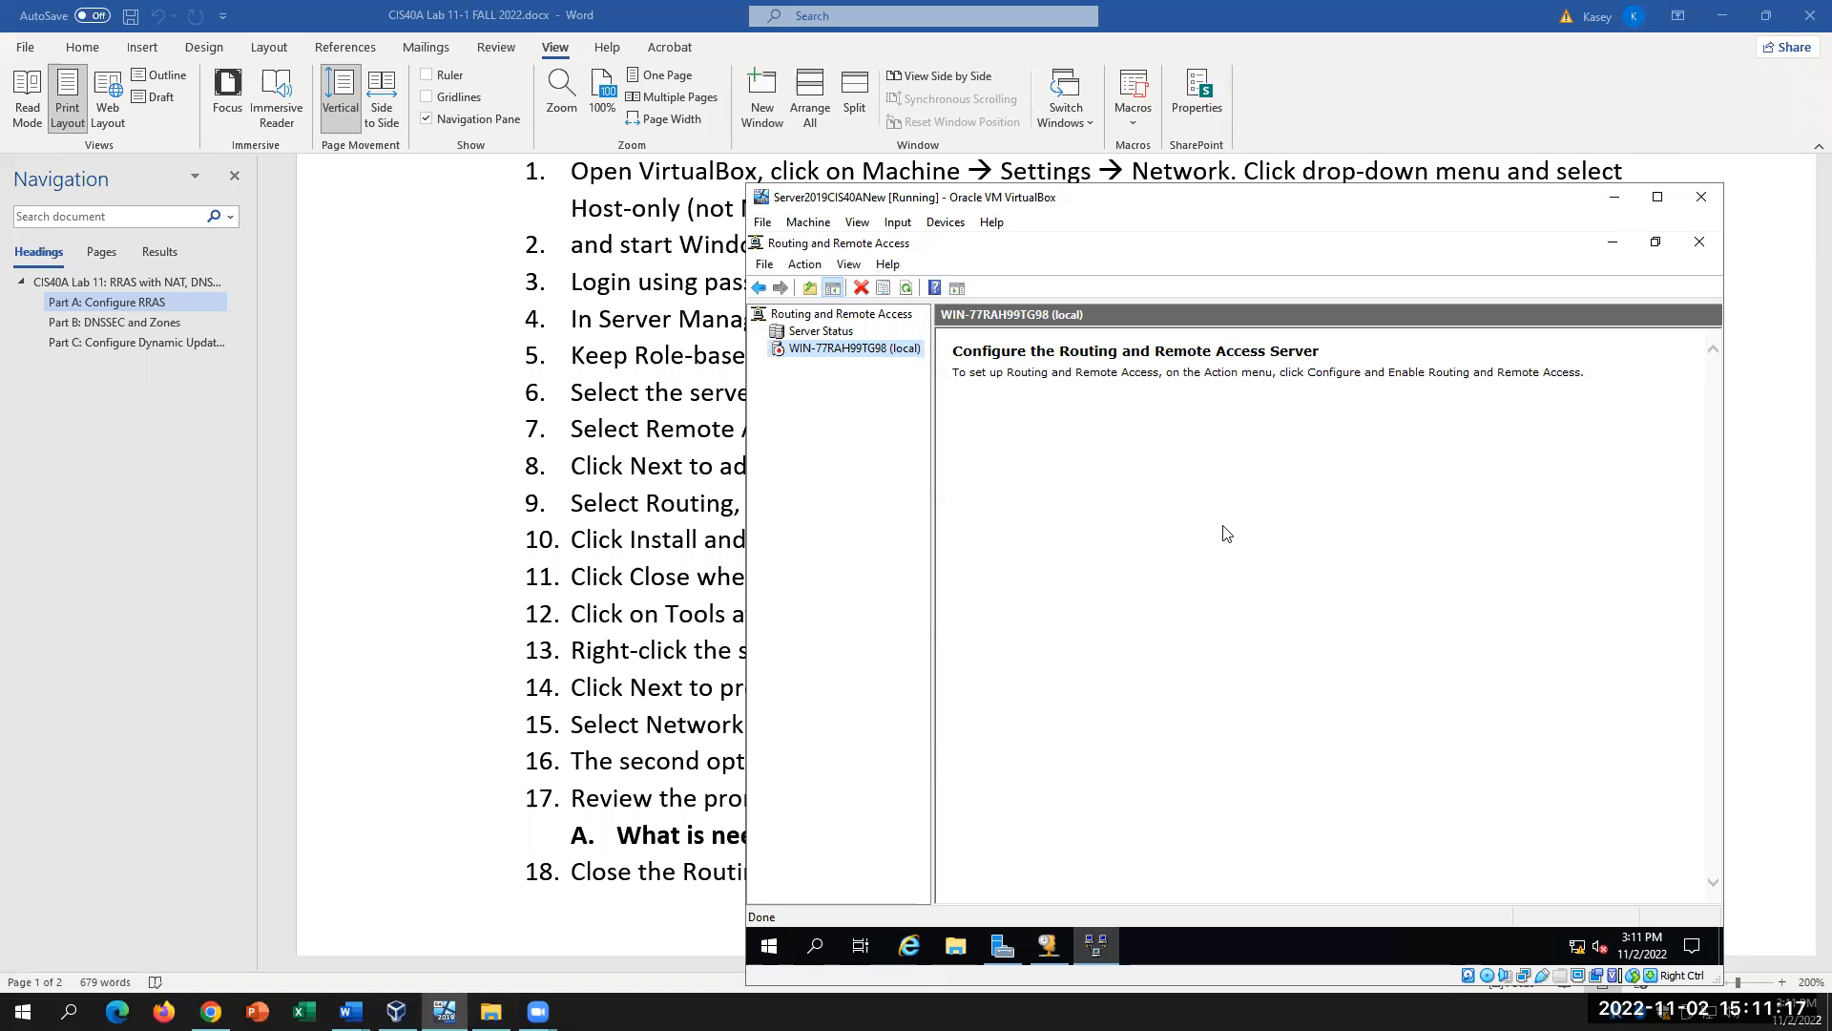
Start Configure and Enable Routing and Remote Access on the local server, then go back to Word
drag(1313, 378, 1589, 378)
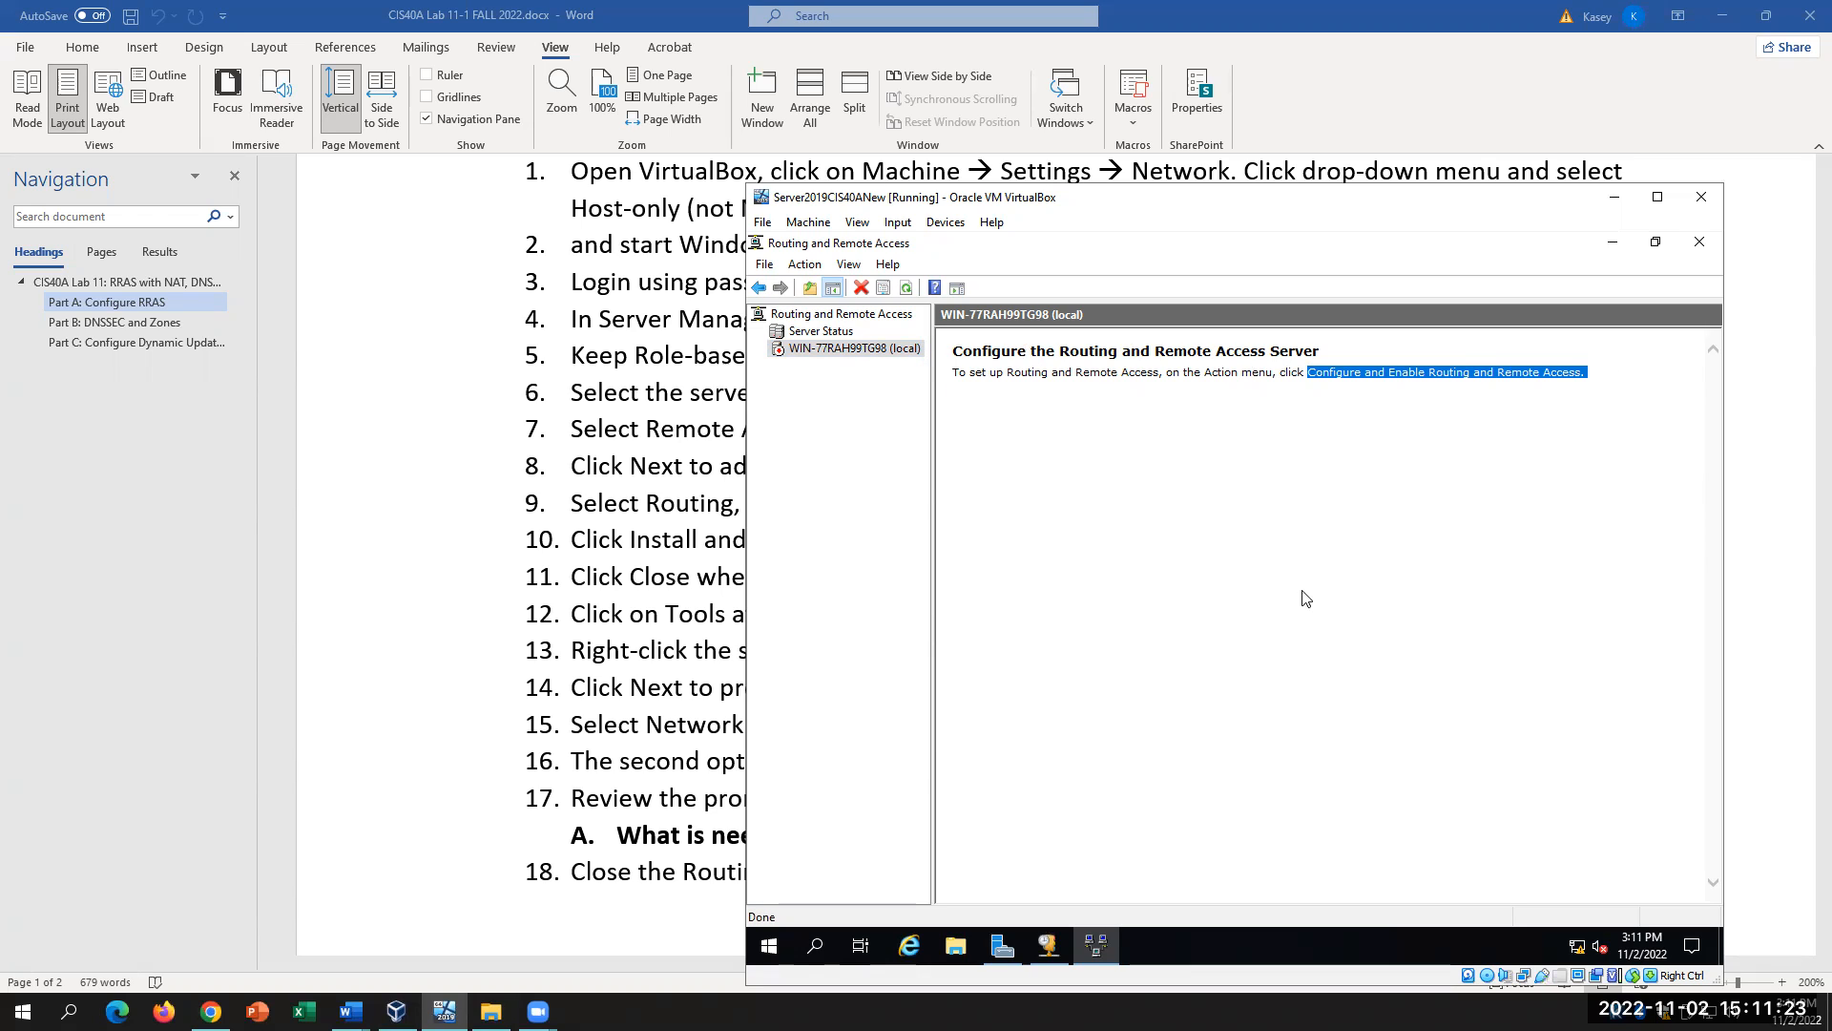
right_click(856, 353)
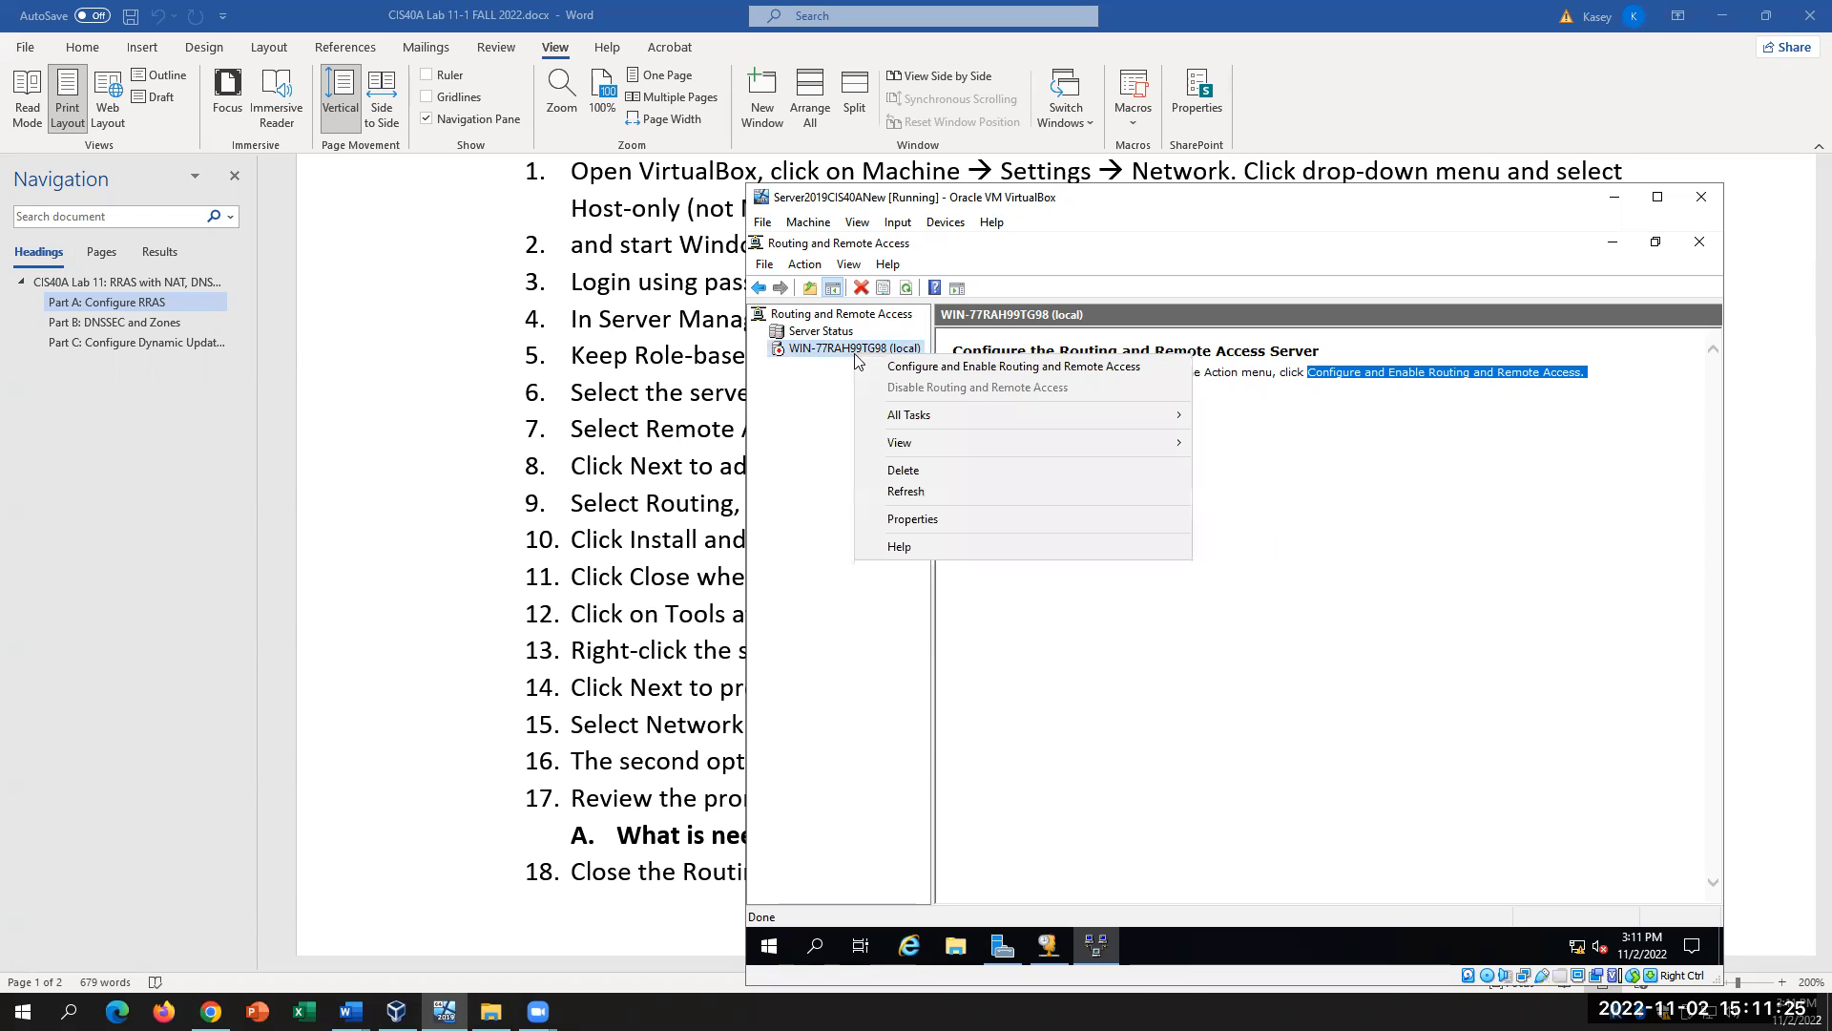
click(945, 366)
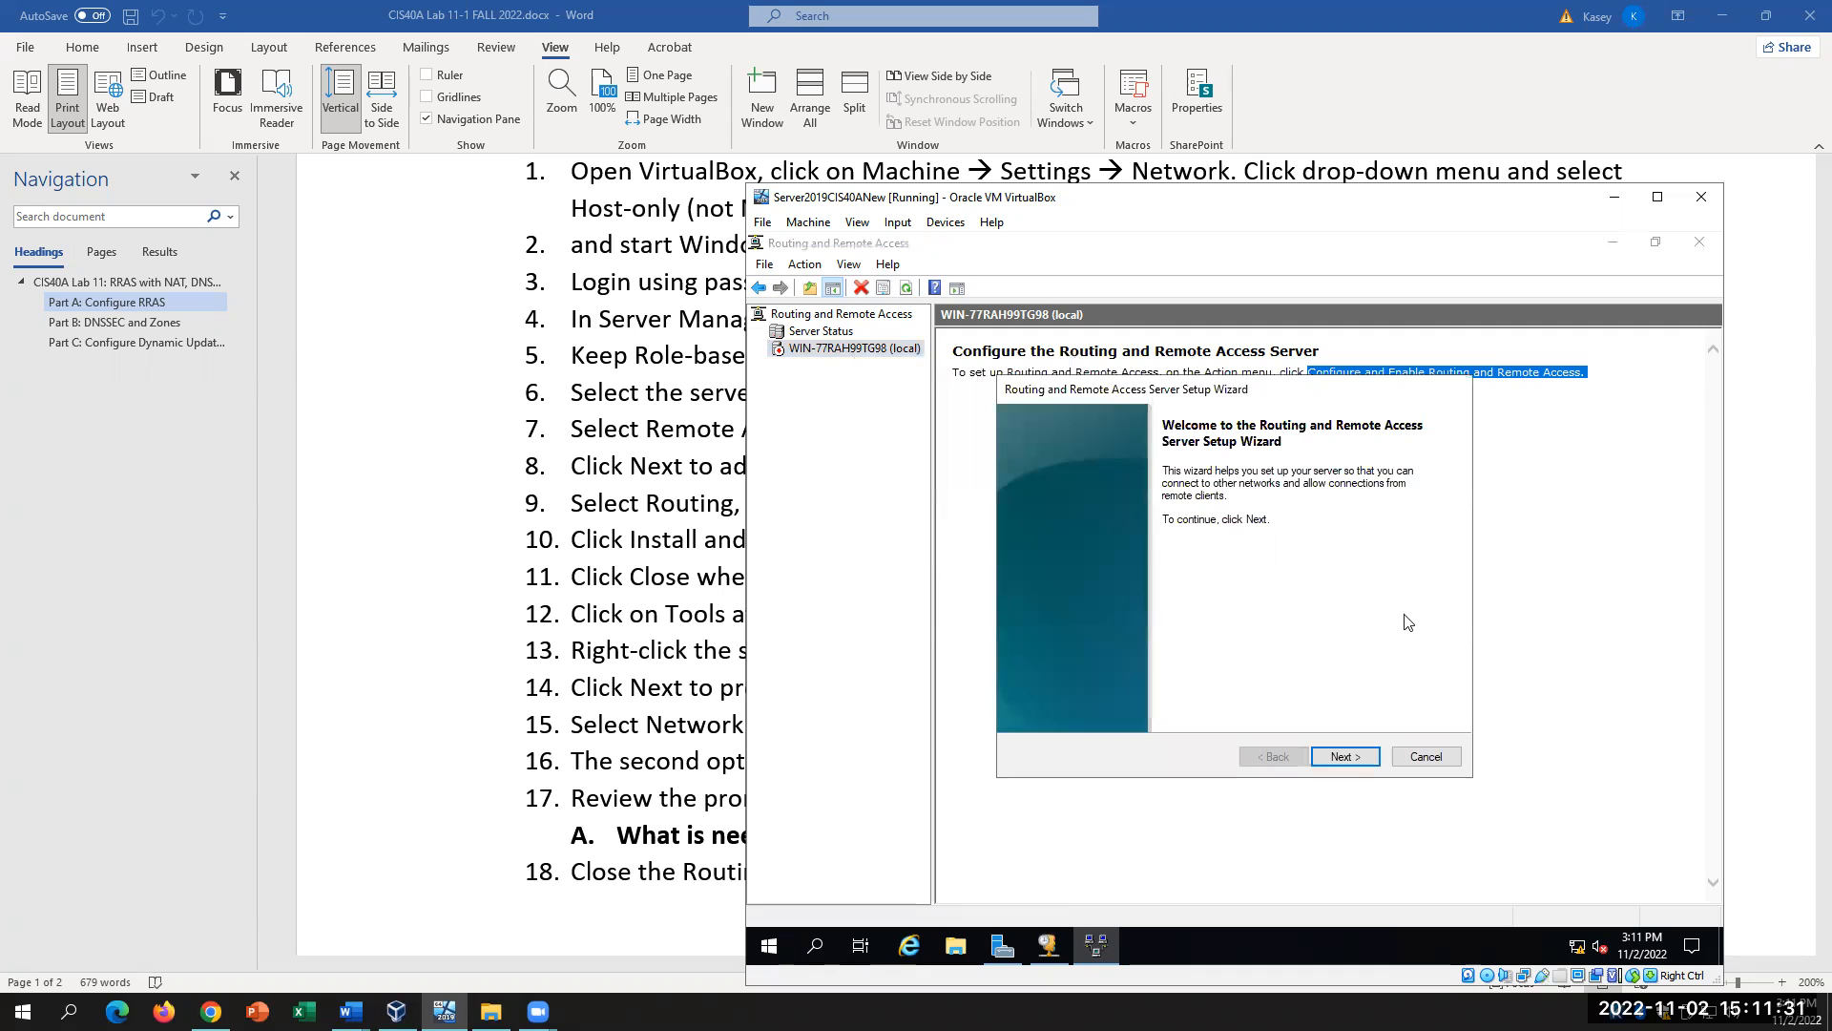
click(653, 670)
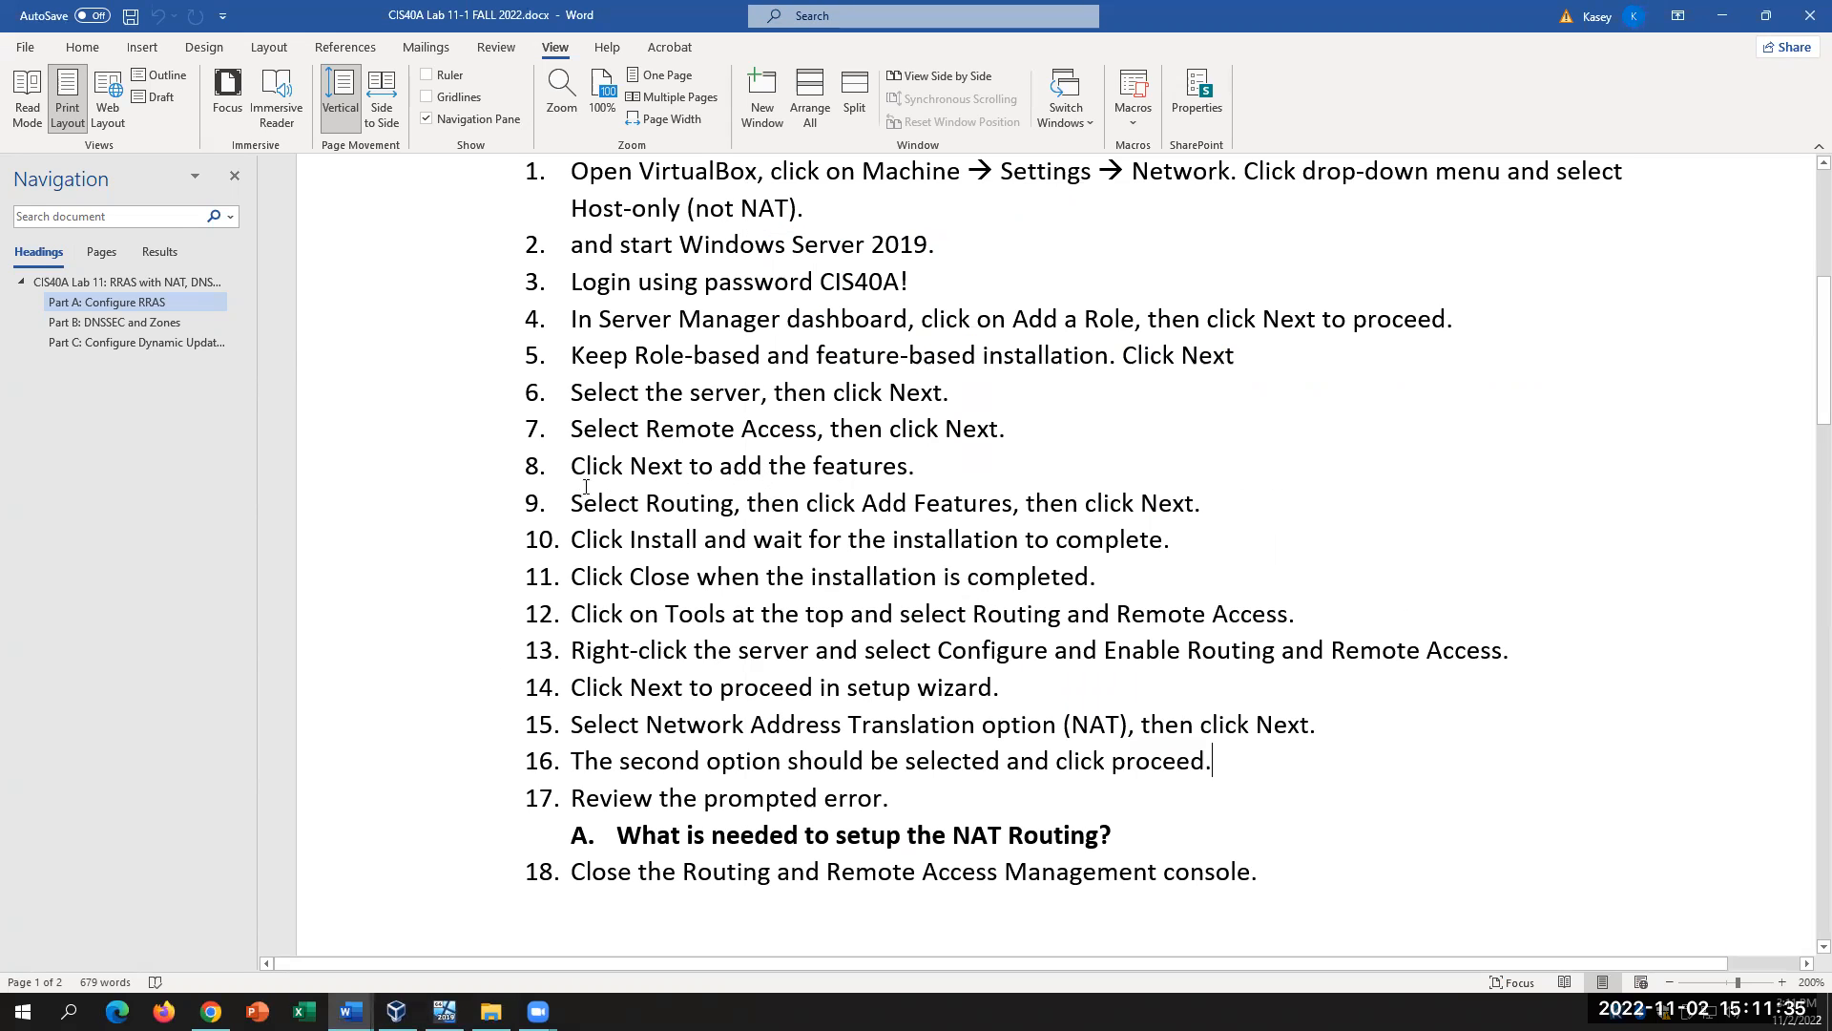
Read steps 12 to 14 in the lab document, then return to the VM's setup wizard
drag(571, 614, 1310, 614)
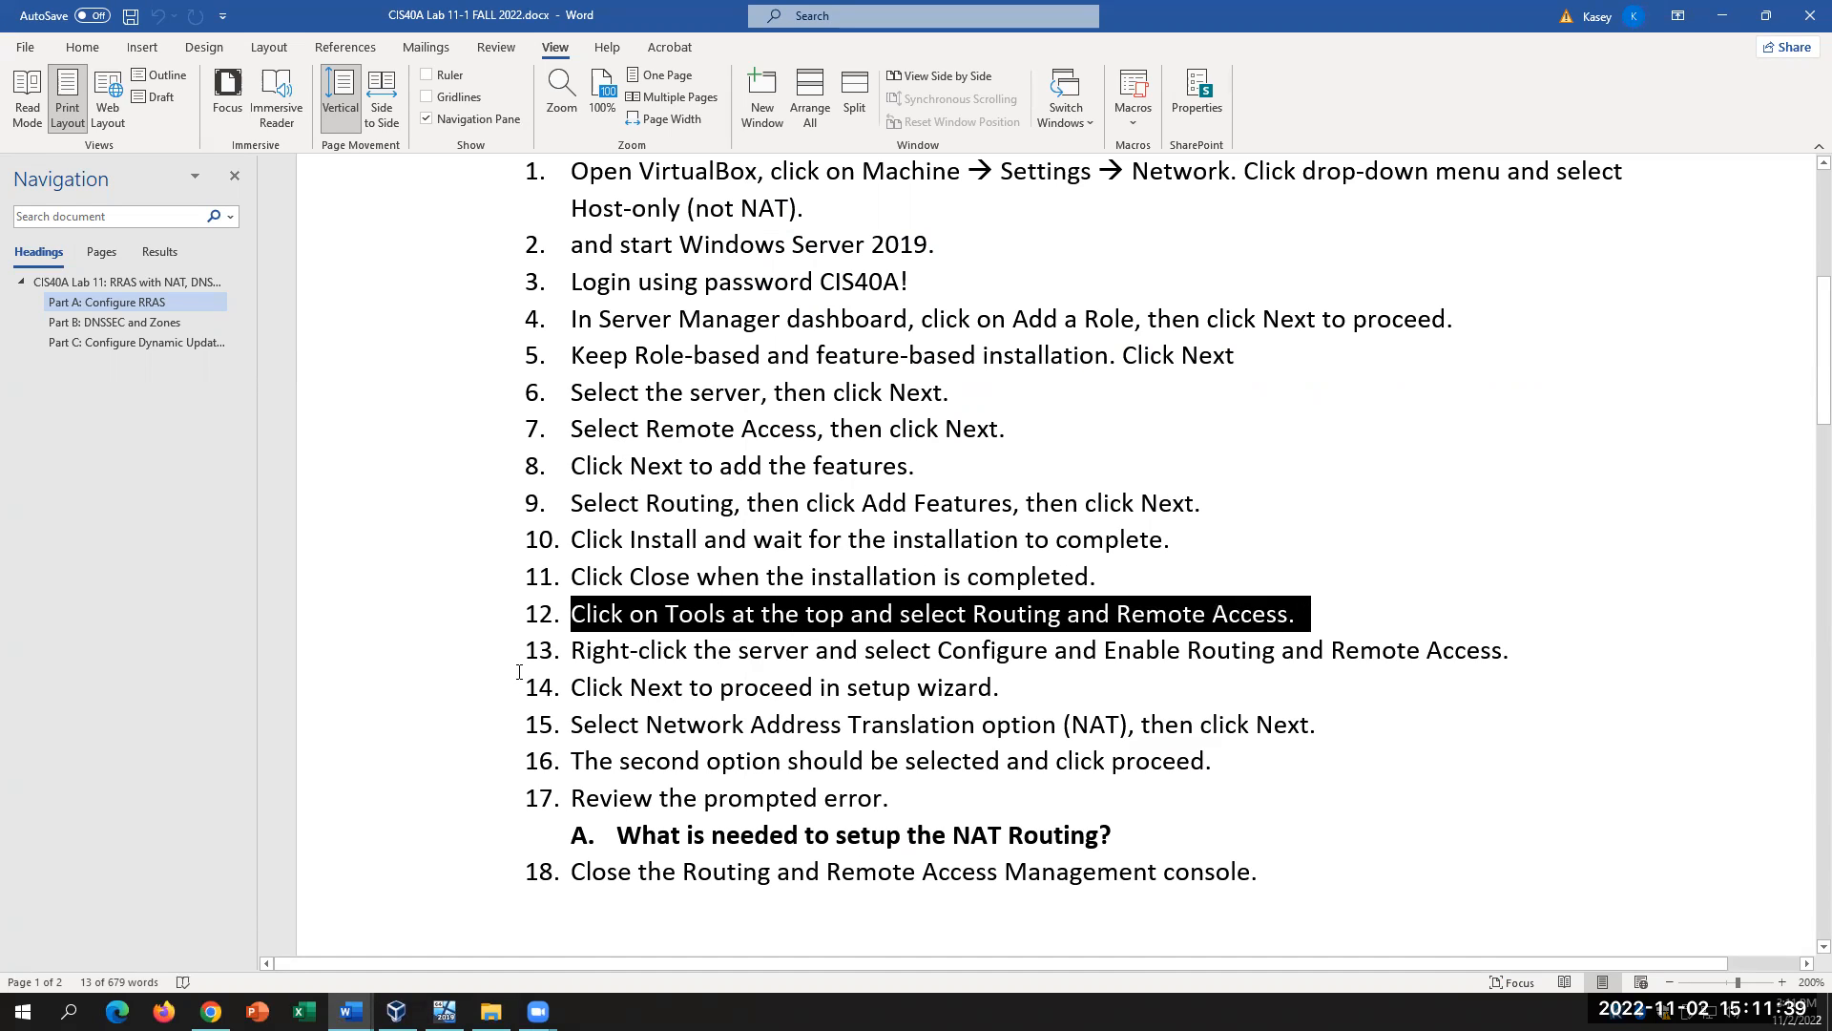
drag(567, 651, 787, 643)
drag(943, 650, 1013, 687)
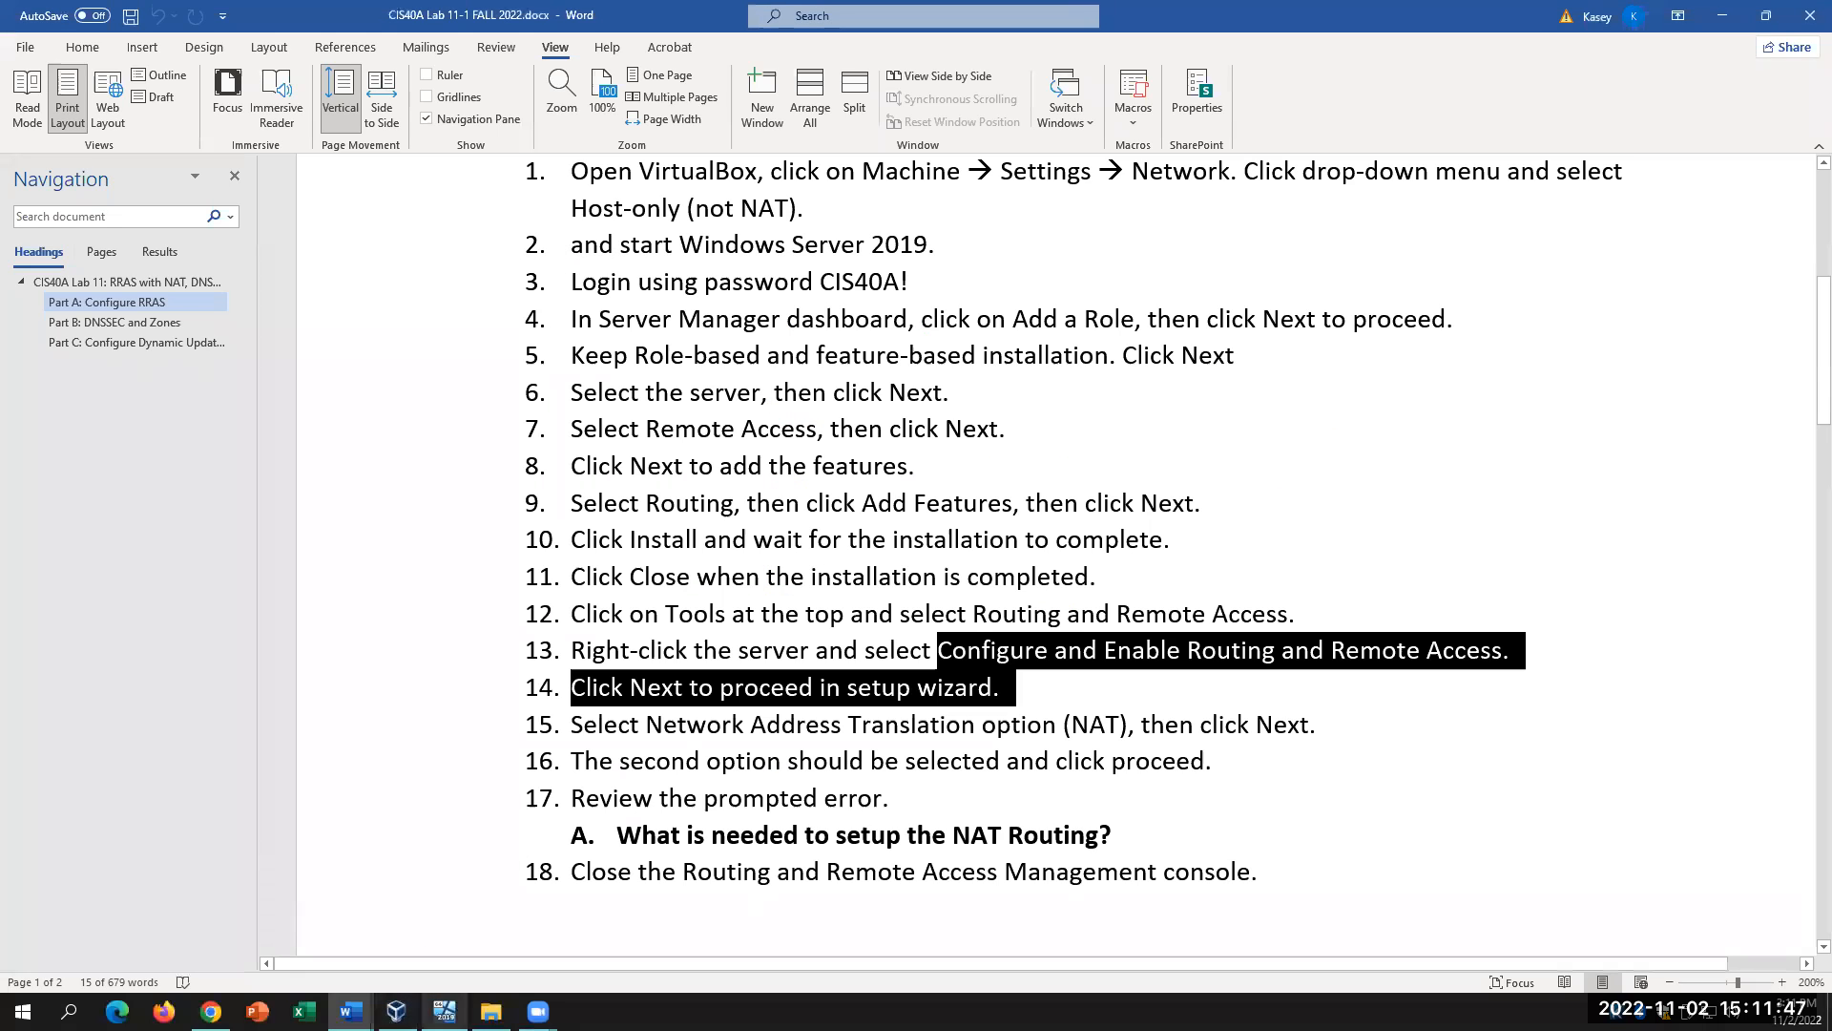
click(444, 1012)
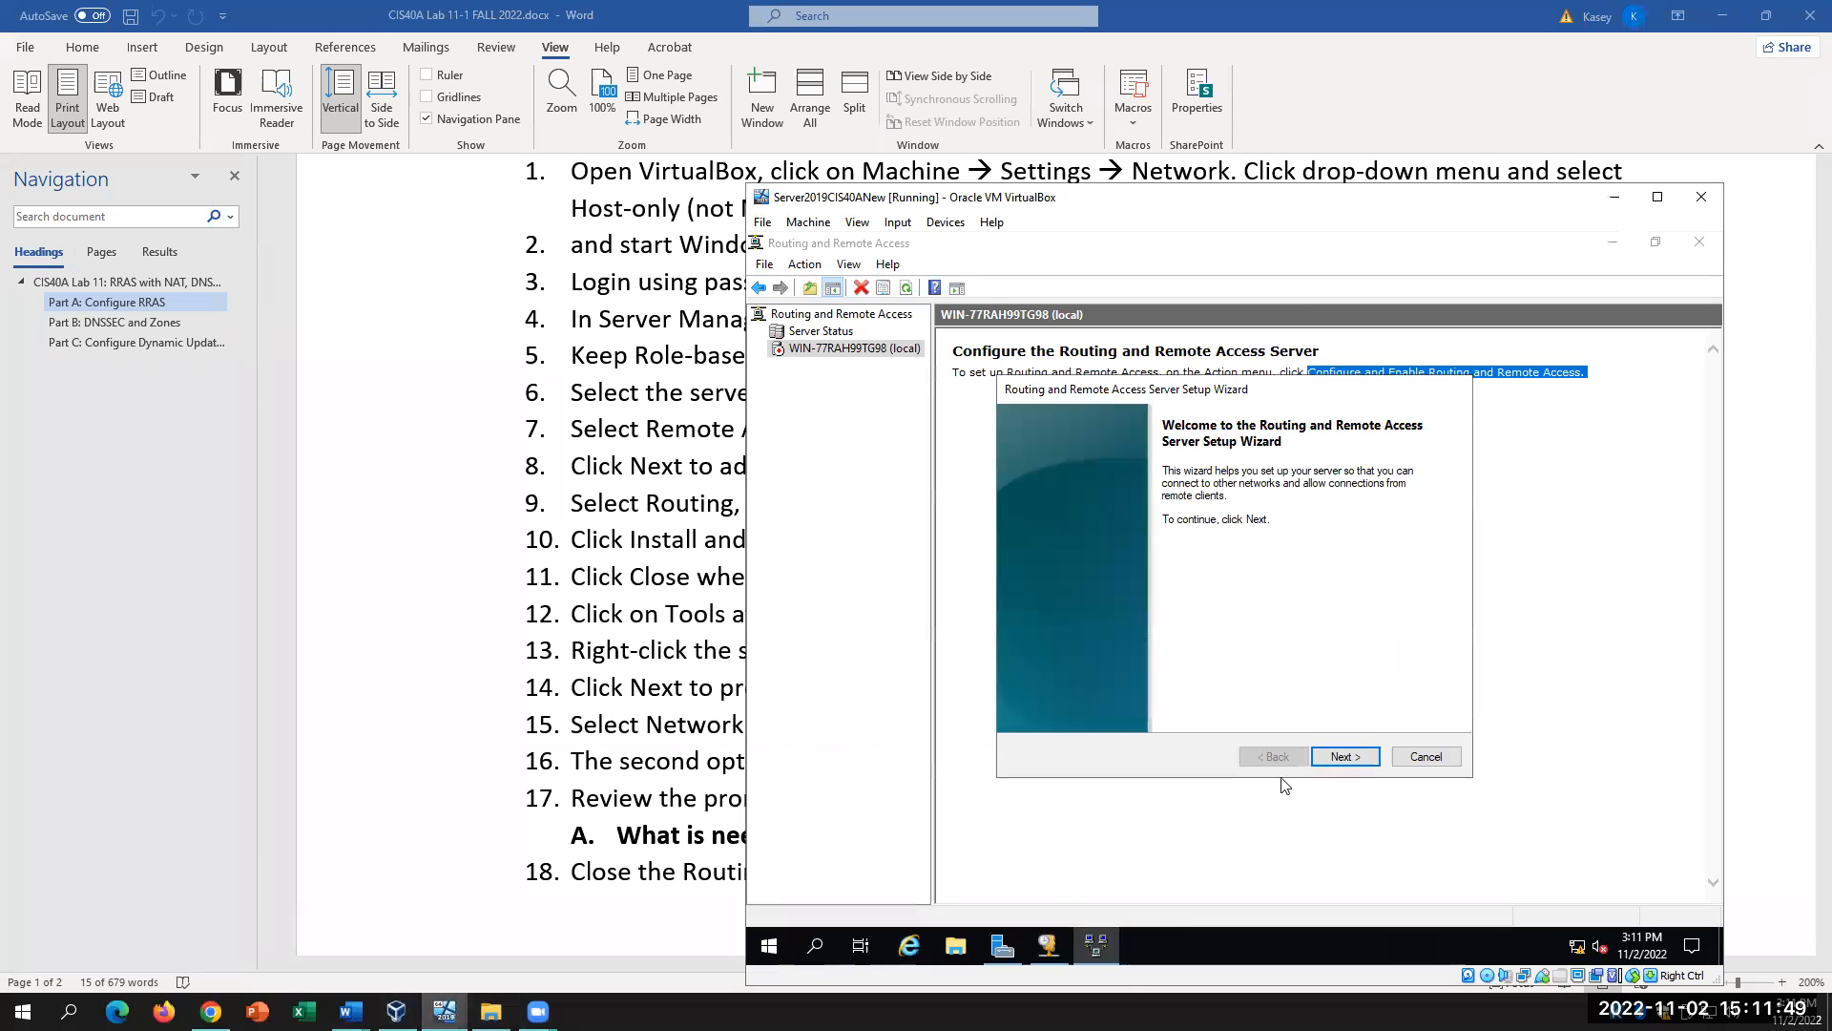
Advance the wizard past its Welcome page and check step 15's NAT instruction in Word
click(1331, 756)
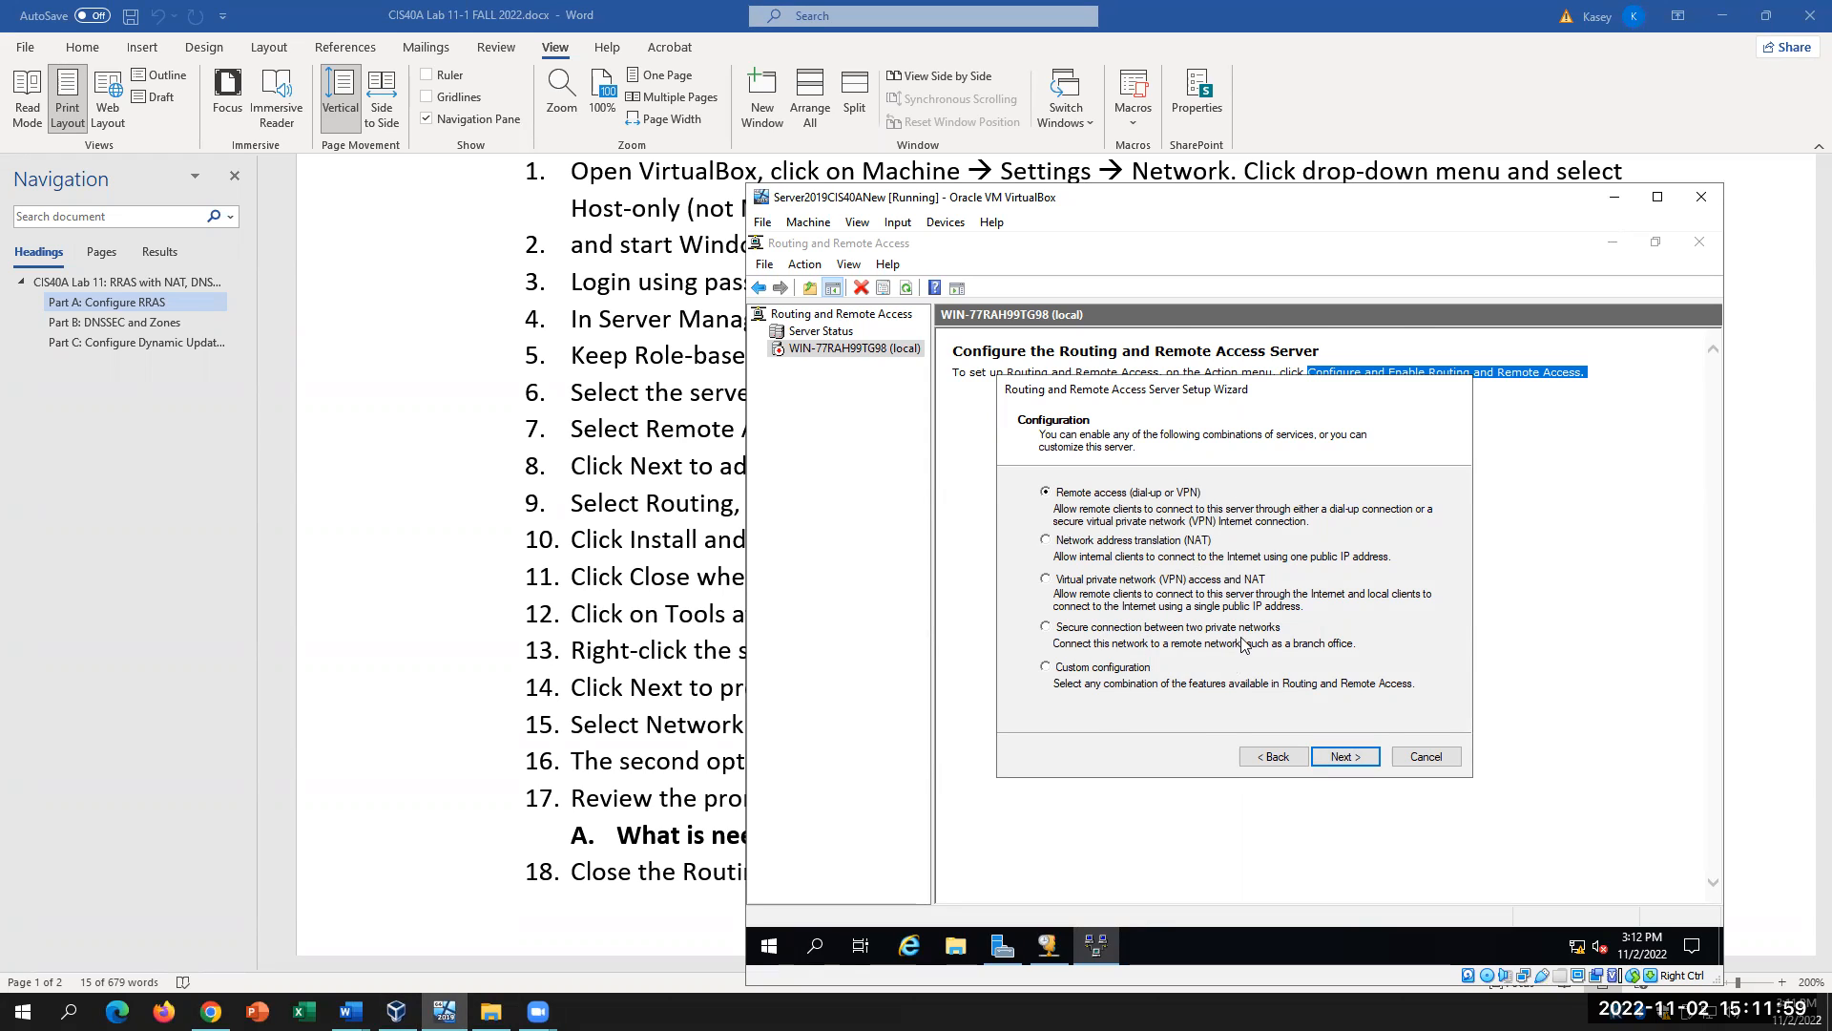
click(446, 631)
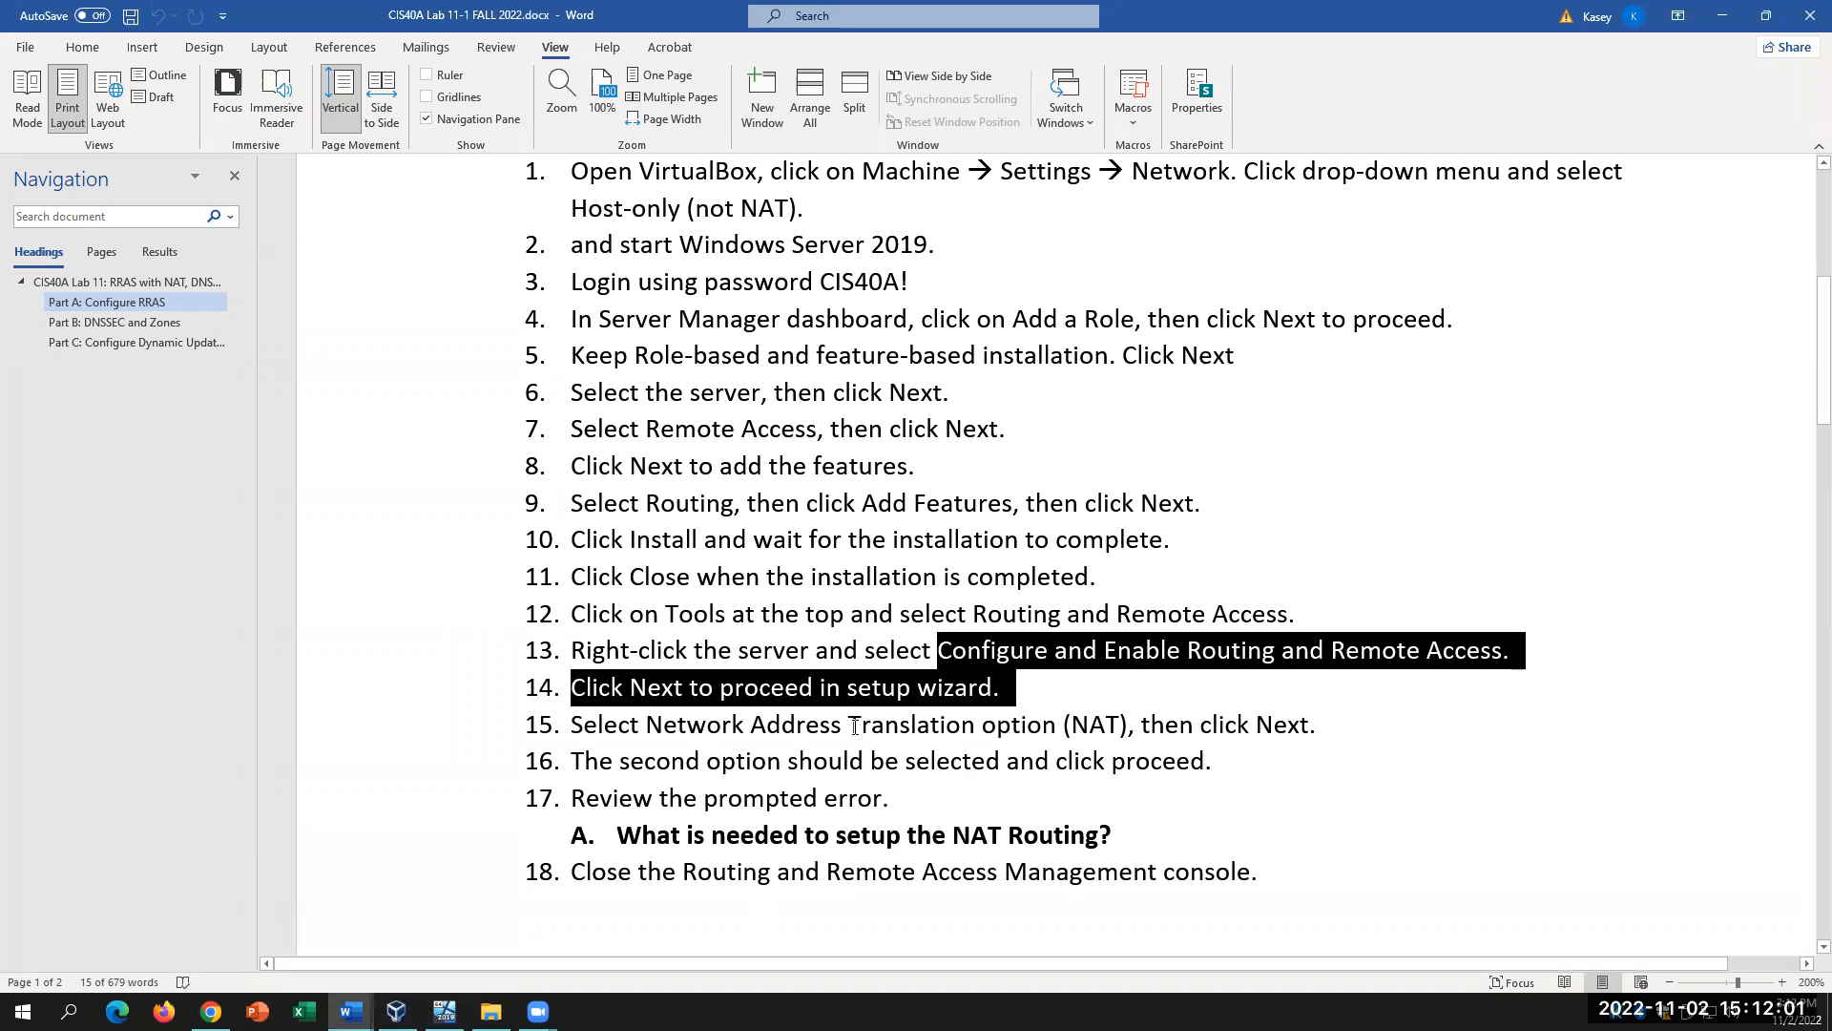
drag(1067, 729, 1174, 731)
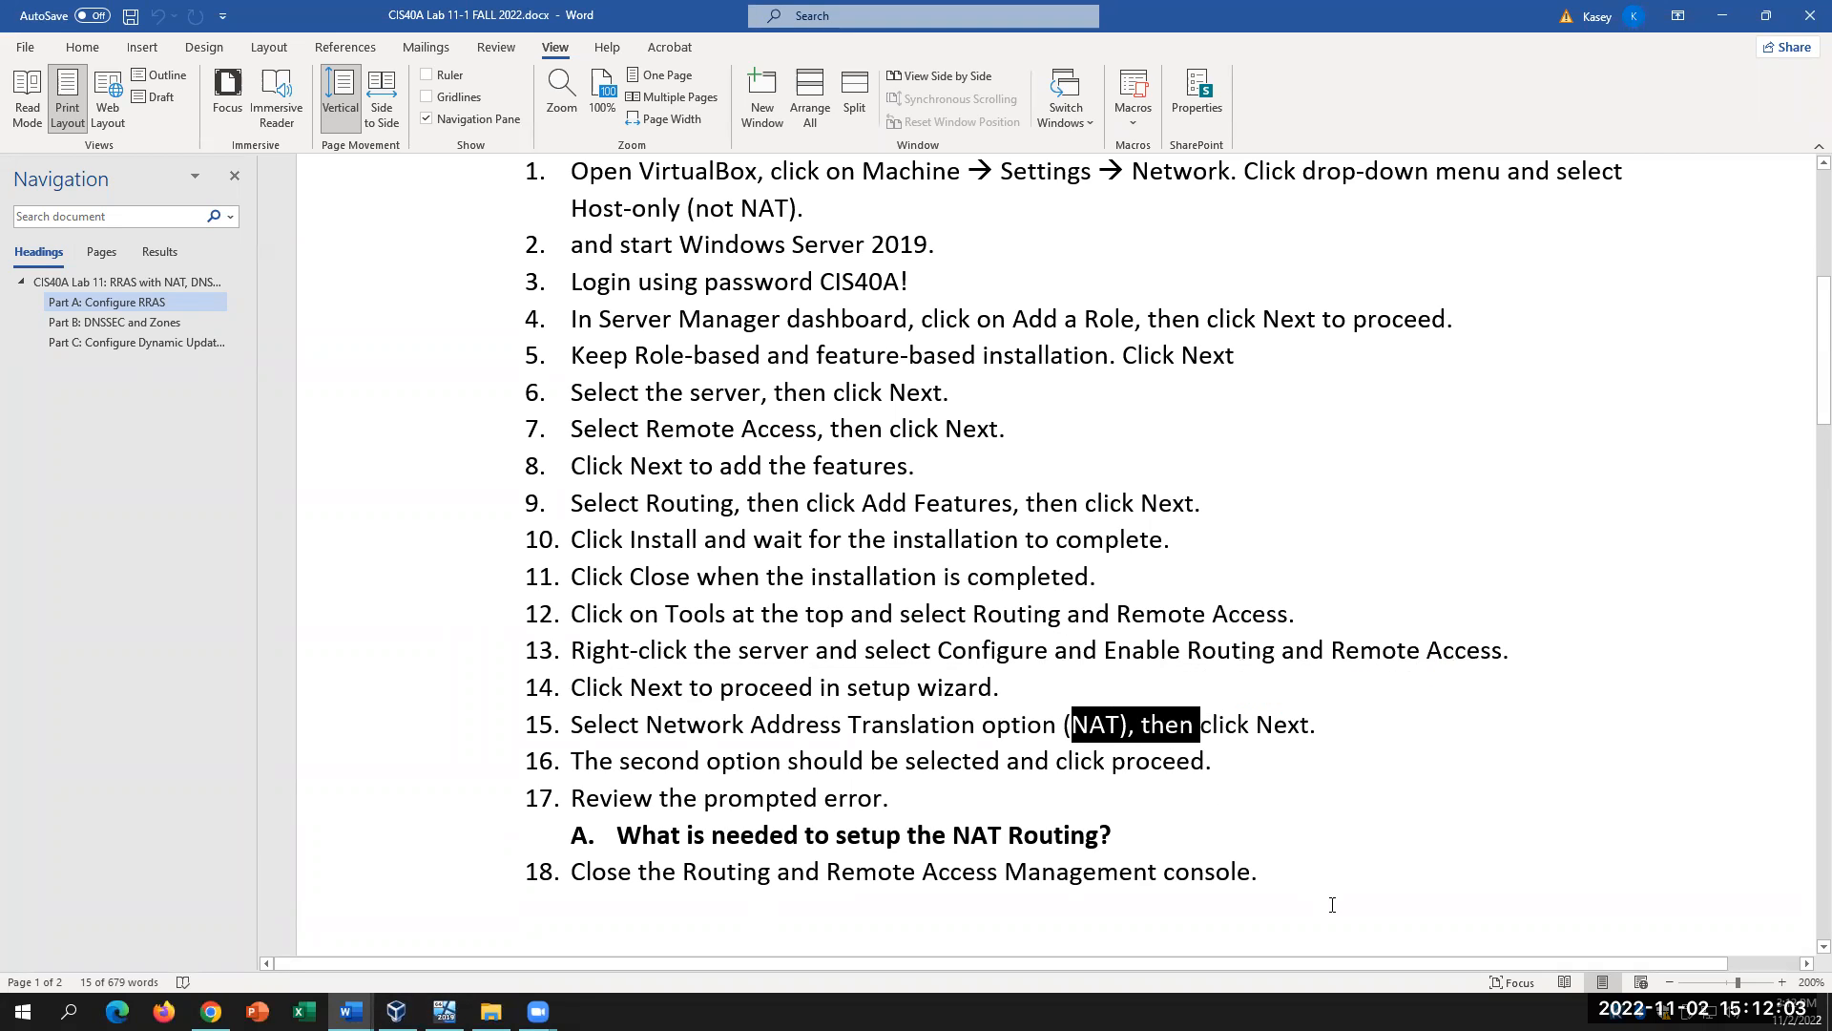
click(445, 1011)
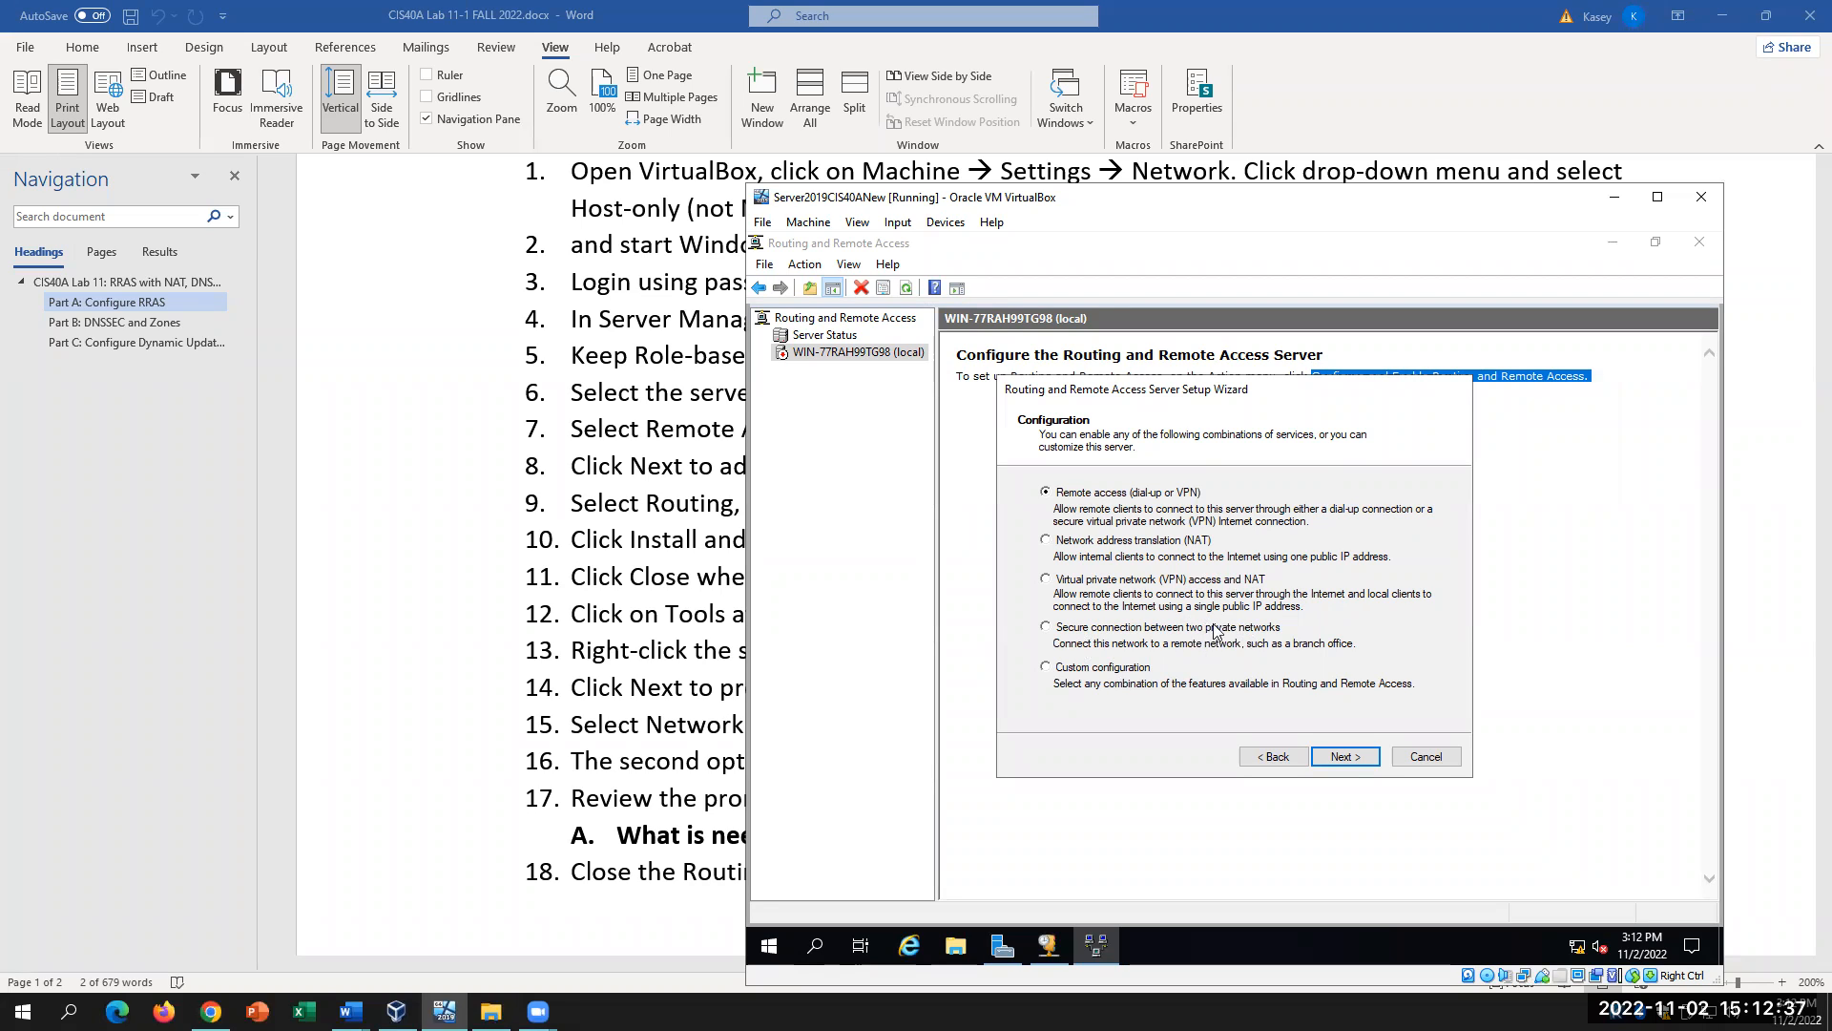
Choose Network address translation (NAT) and advance to the NAT Internet Connection page
click(1046, 542)
click(1345, 757)
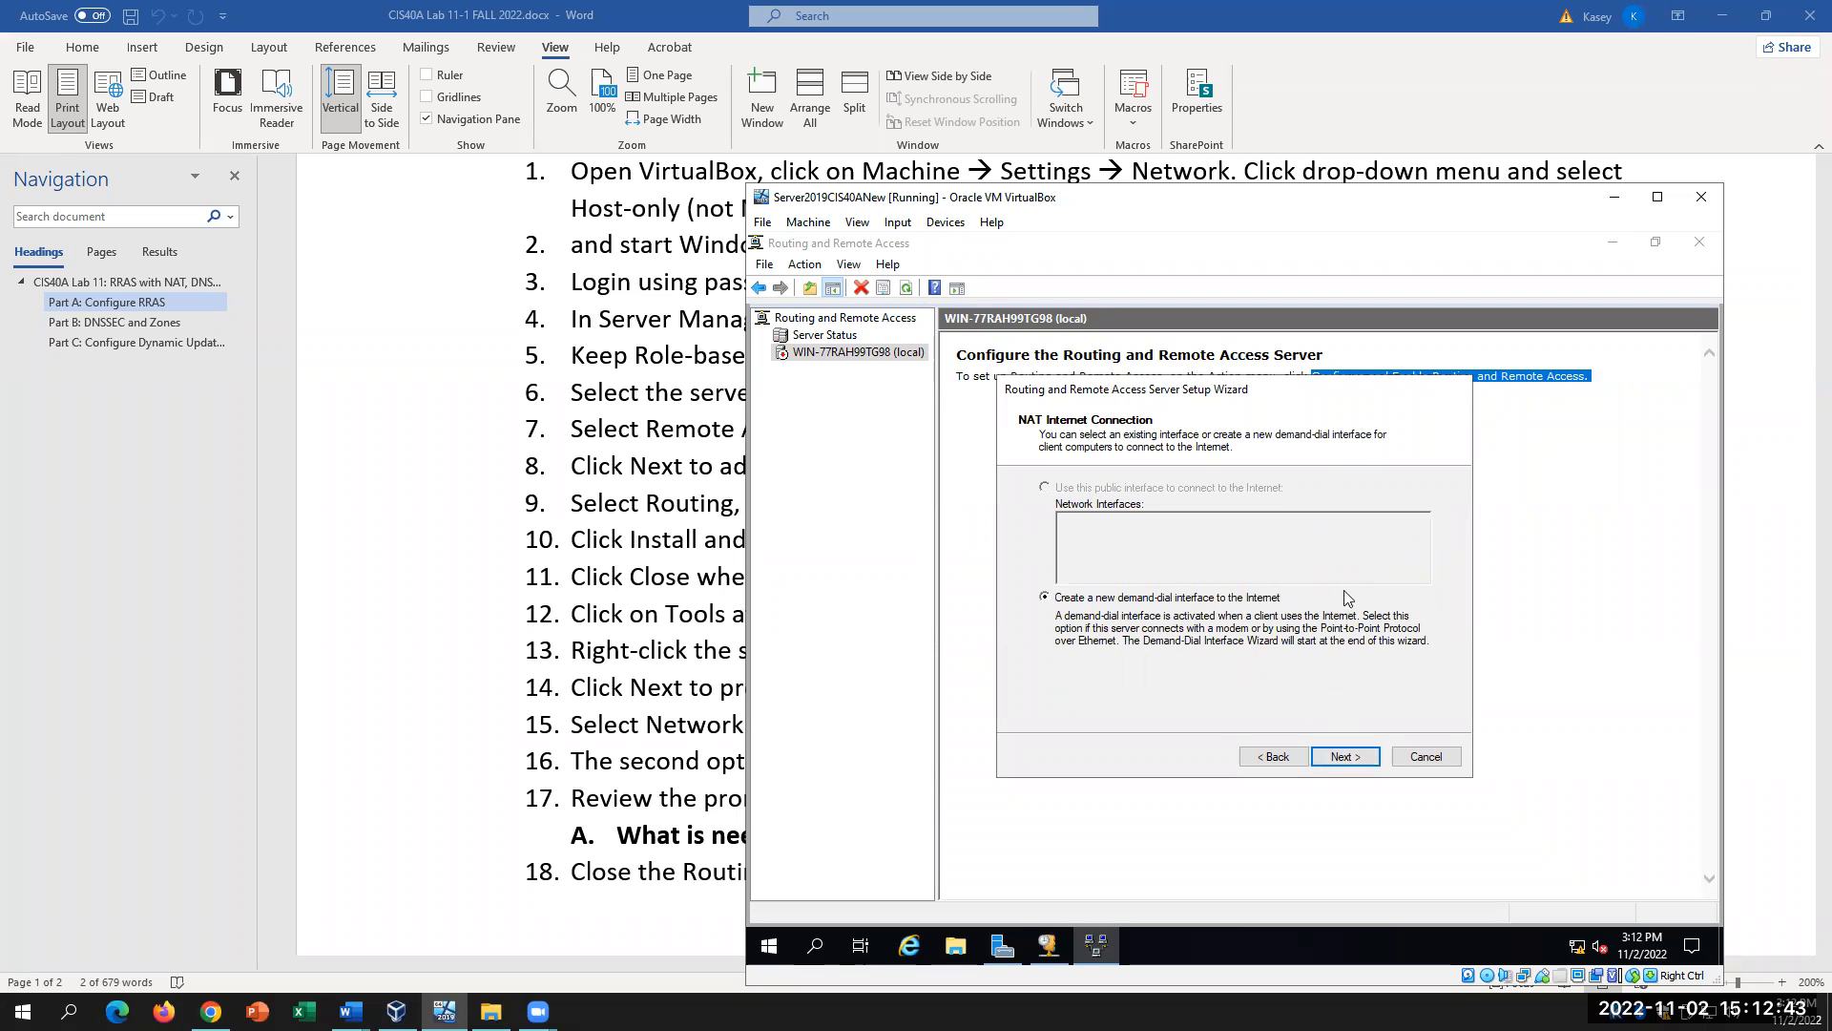
click(1273, 755)
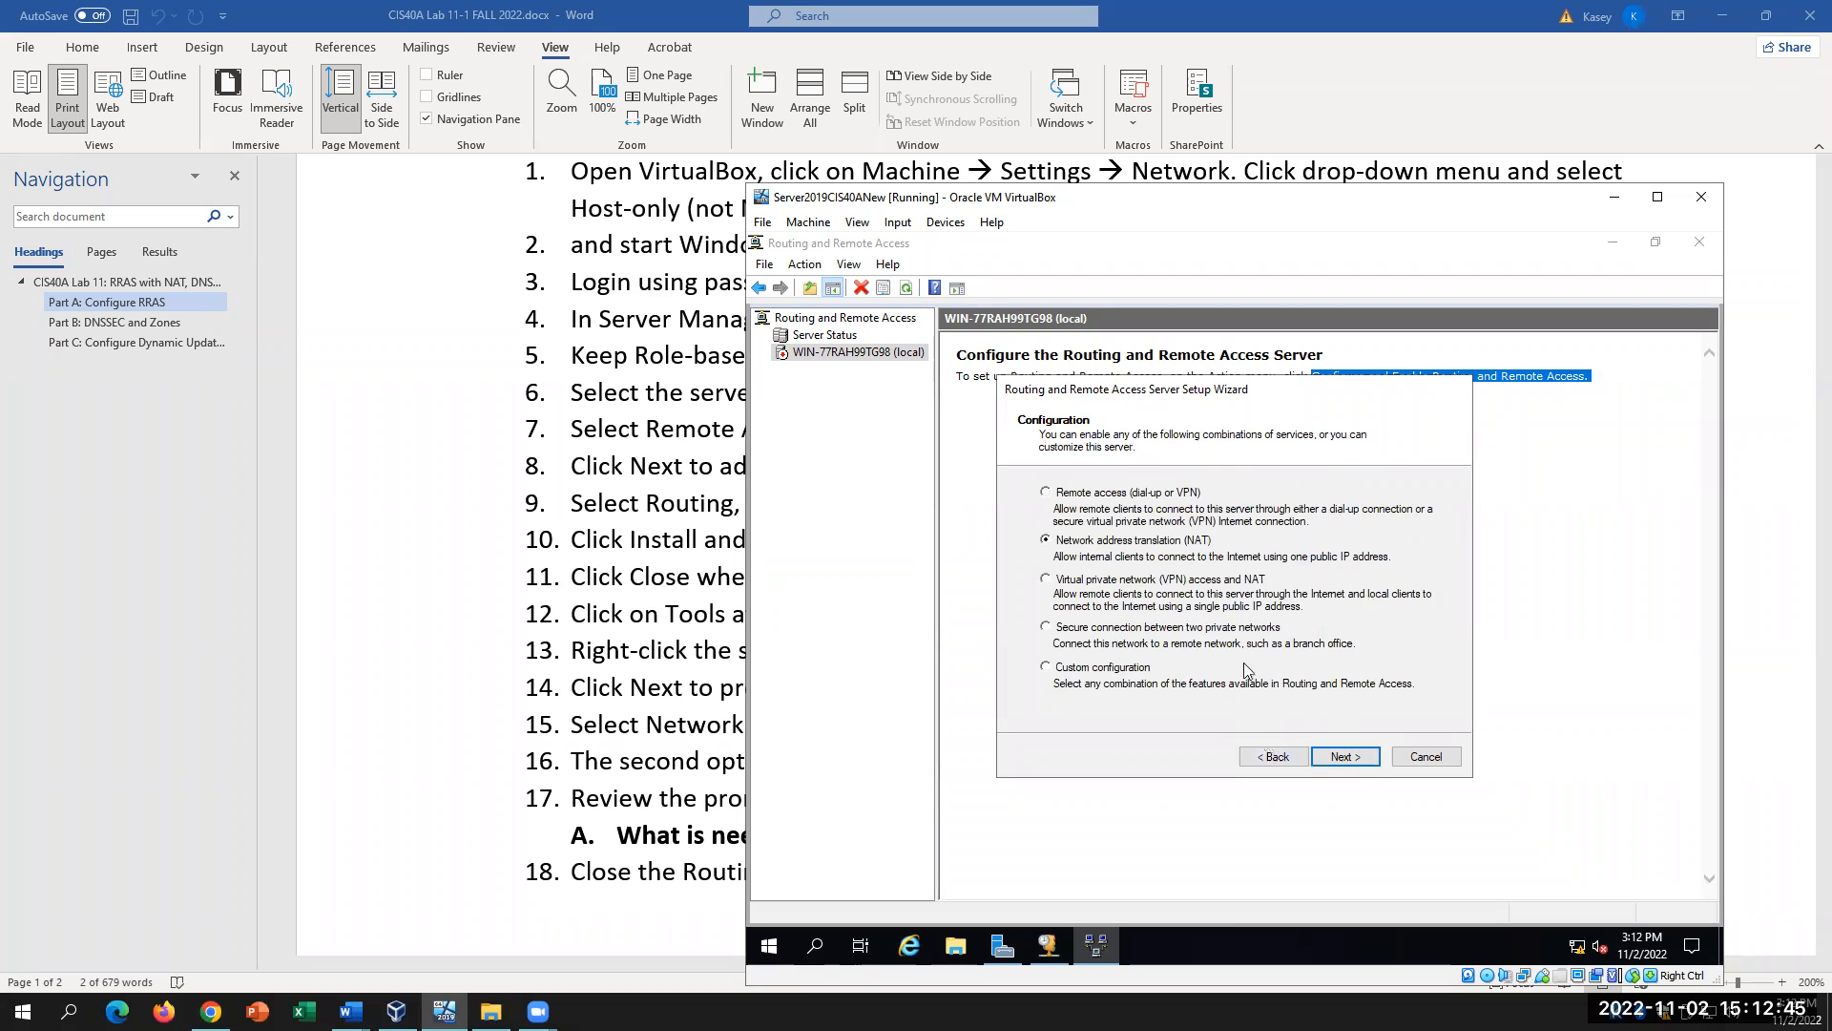
click(1345, 756)
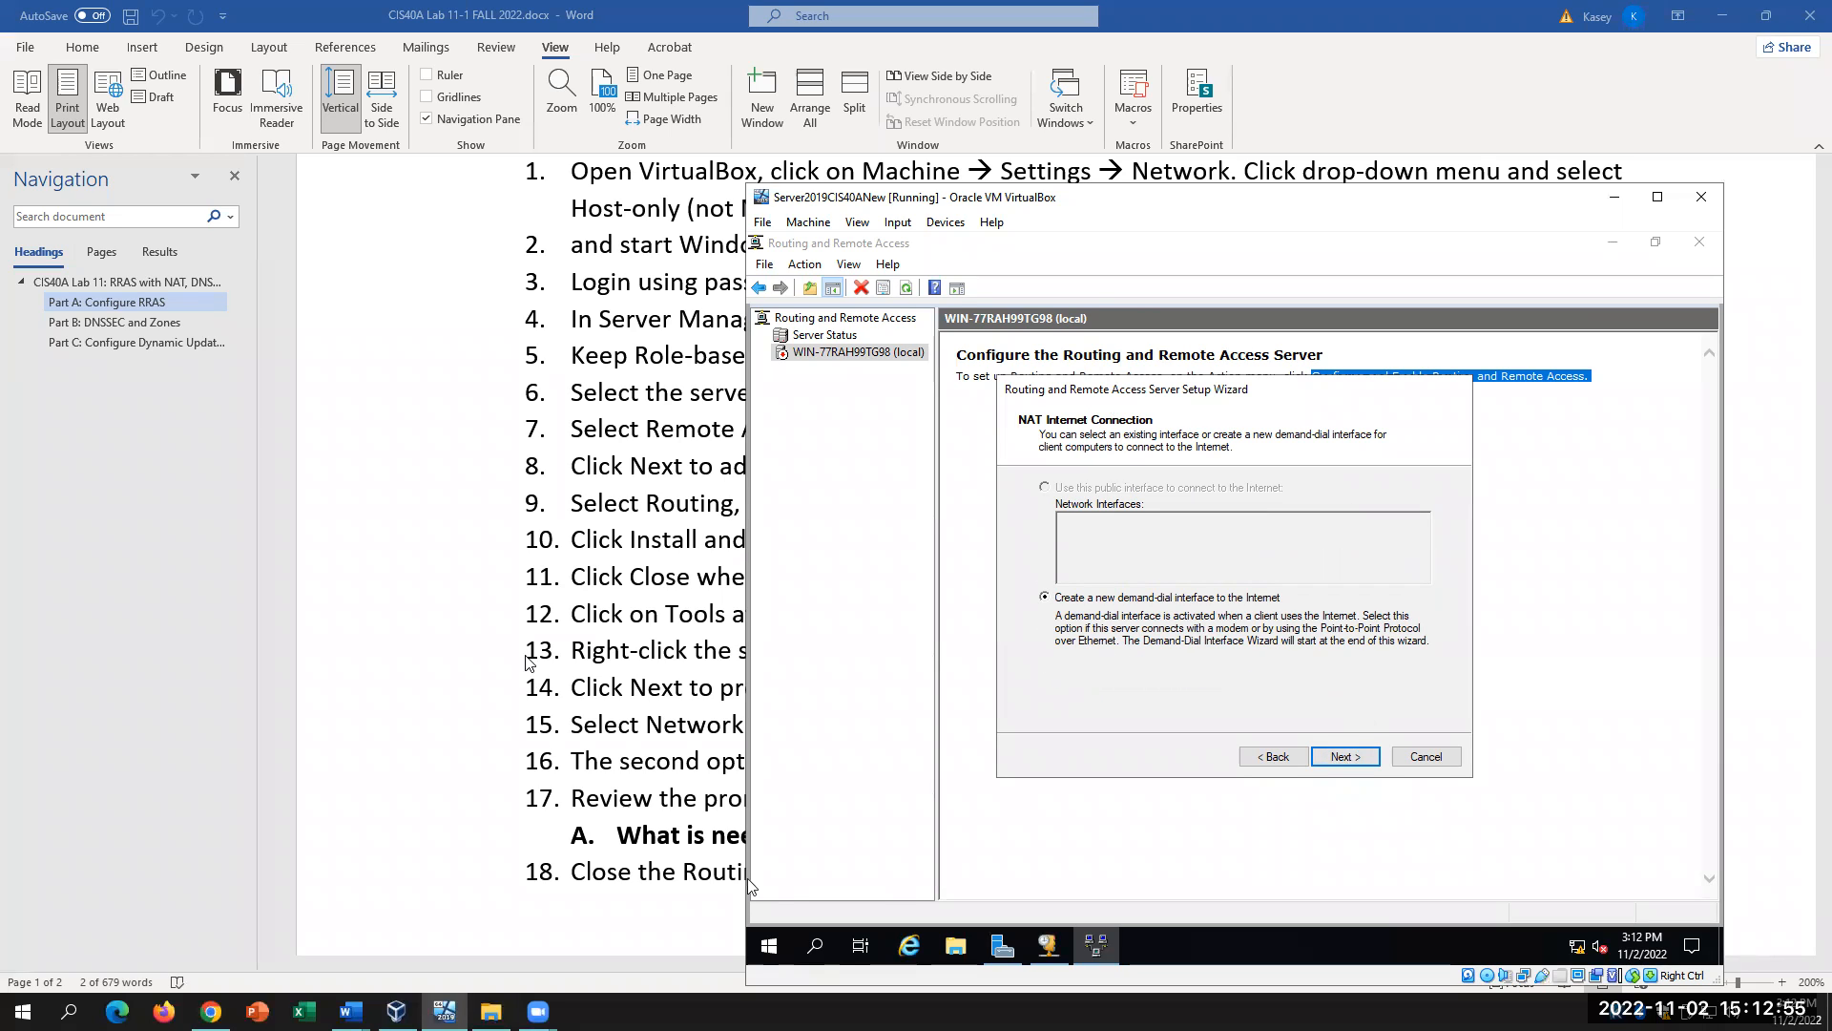
Check step 16 in Word, then continue the wizard until it reports Cannot Continue
click(558, 658)
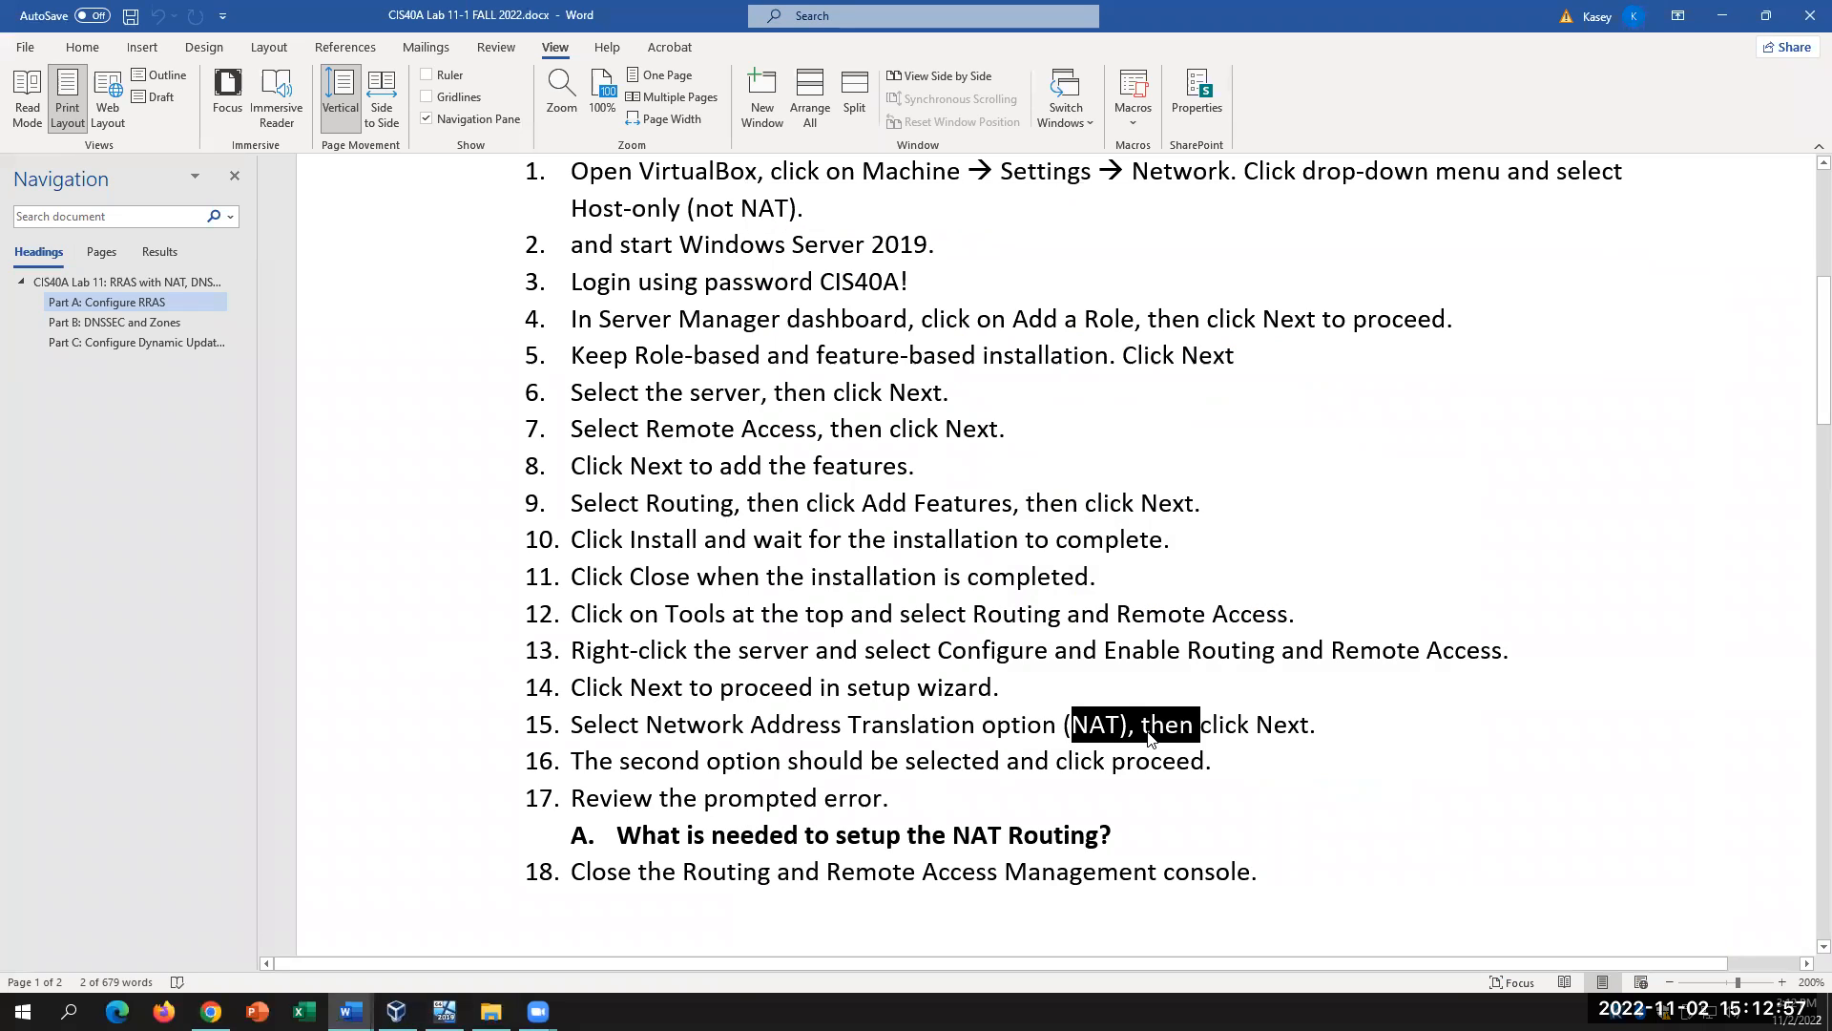
drag(658, 764, 1204, 764)
click(445, 1011)
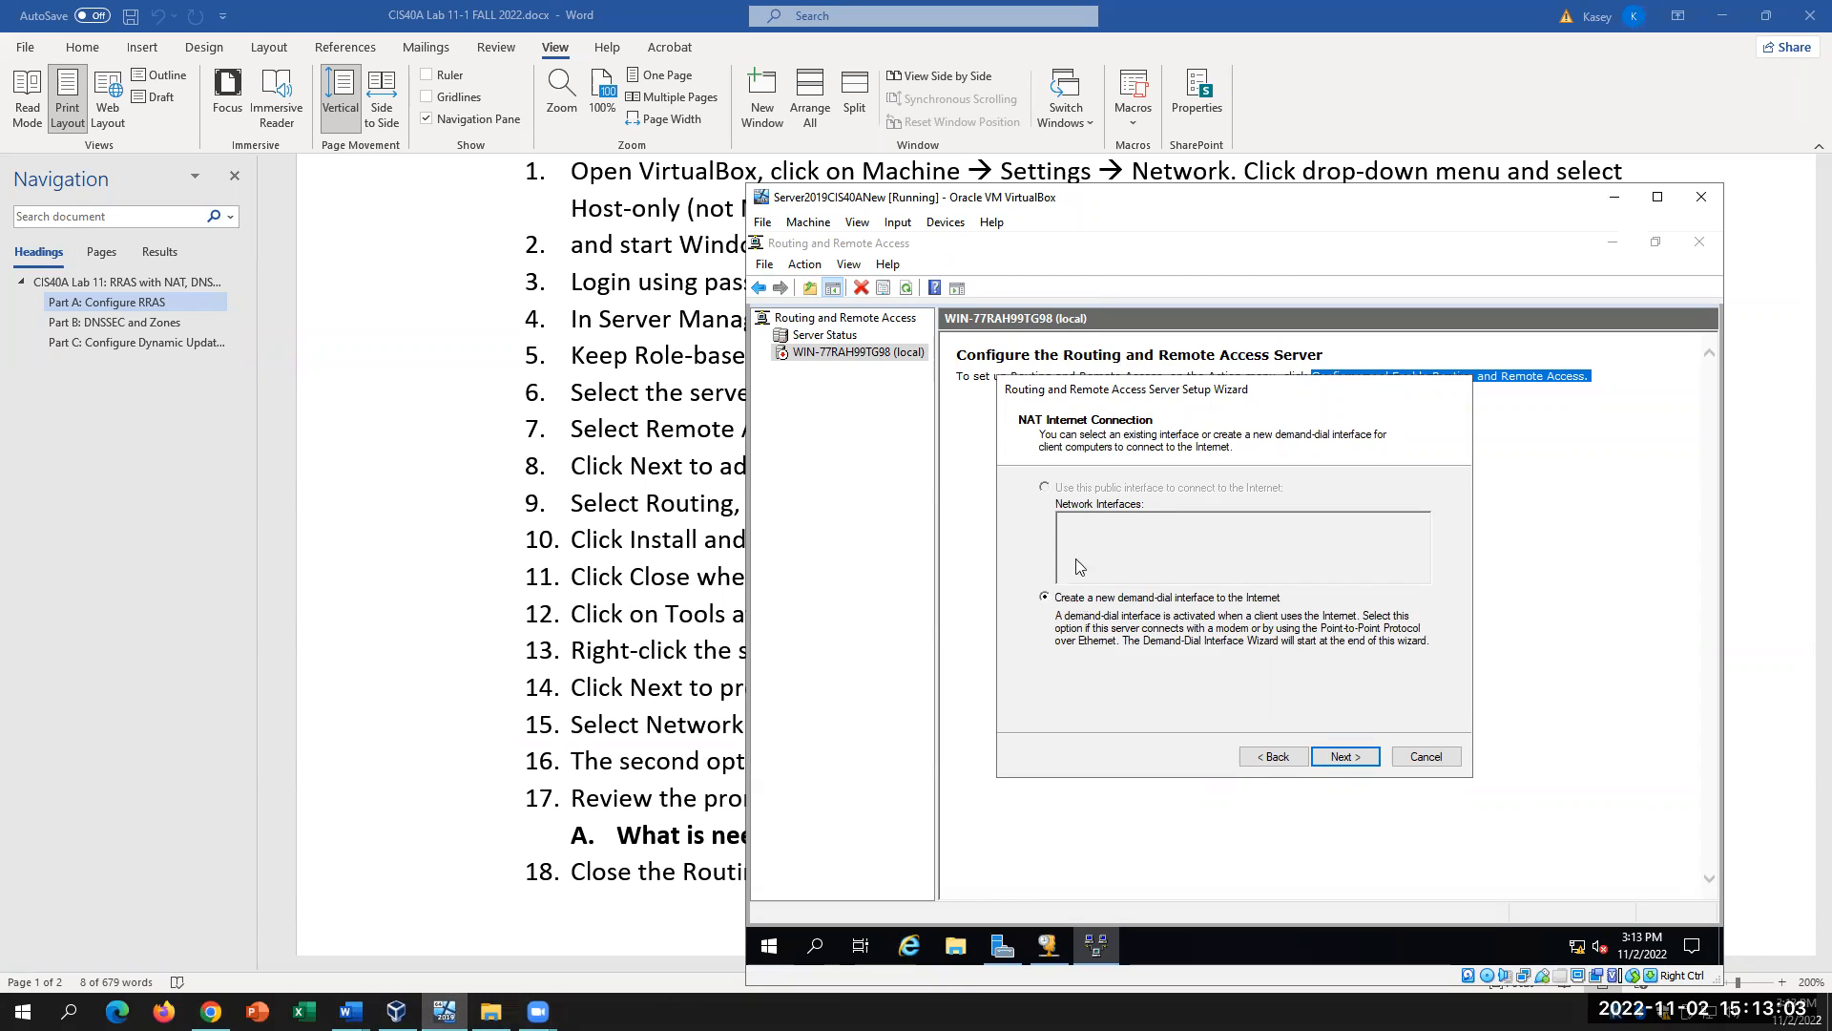
click(1339, 757)
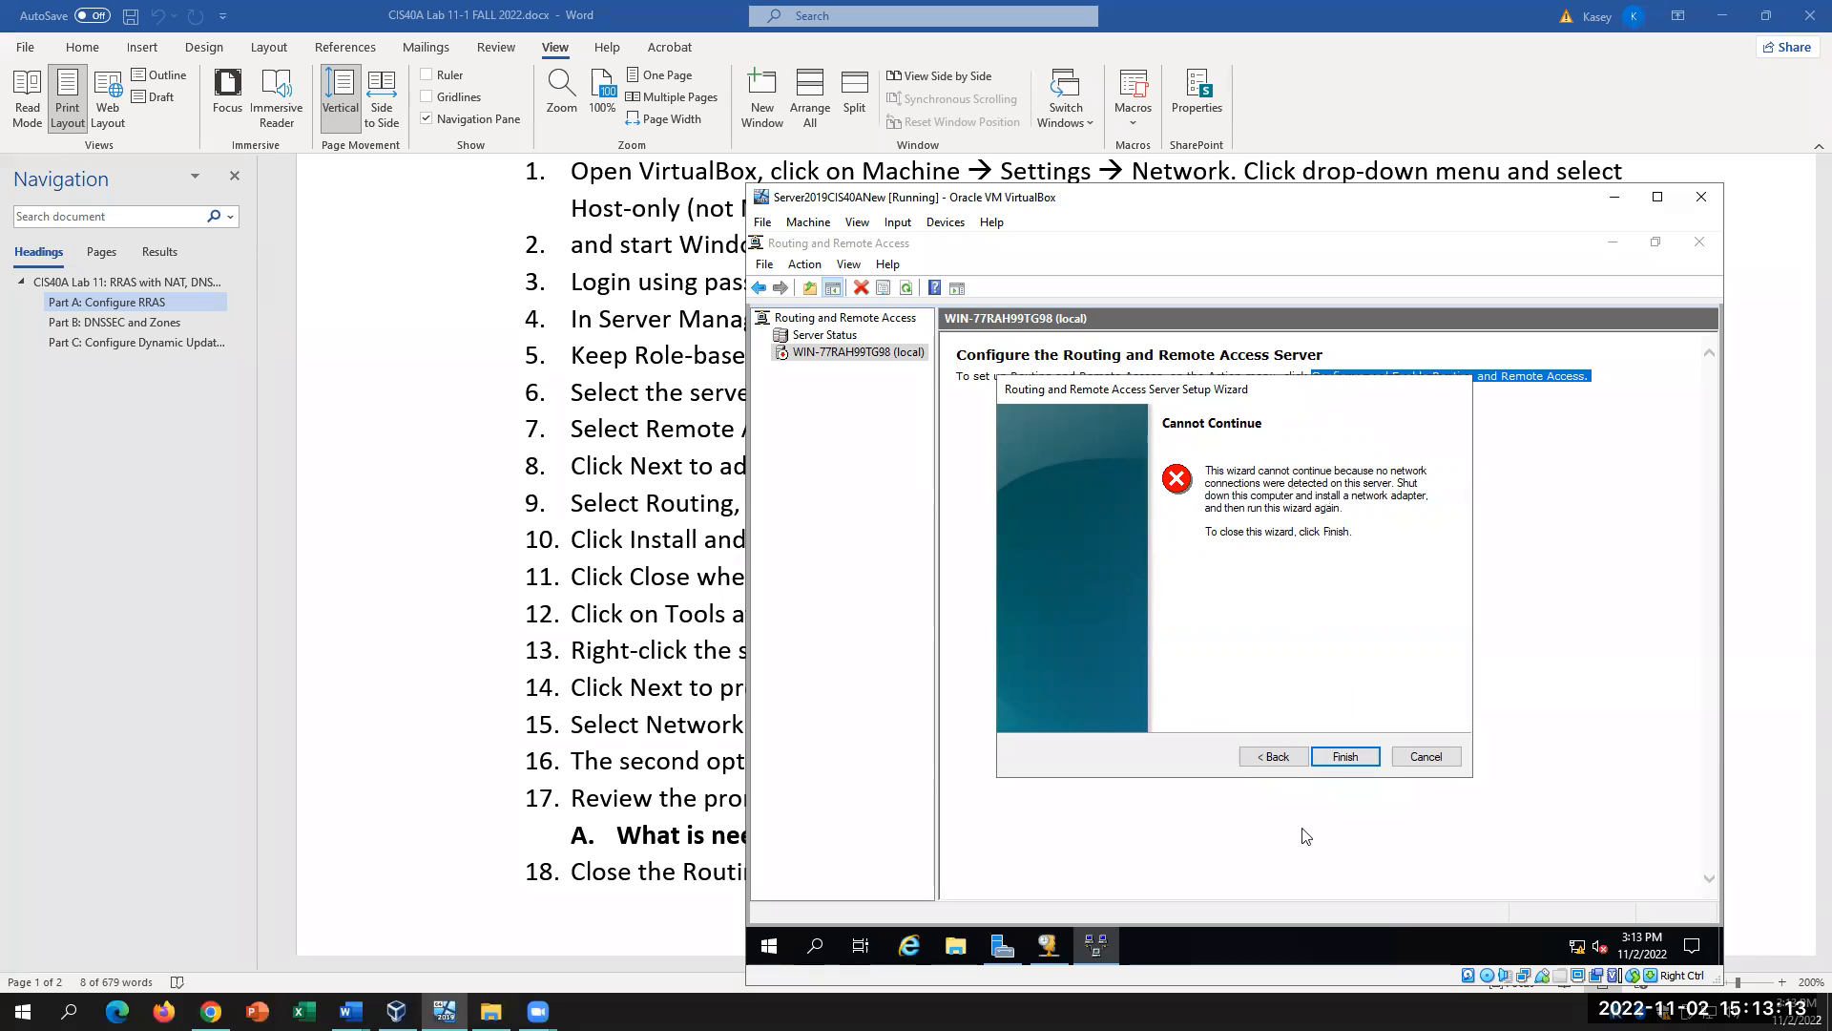
Set the VM's network adapter to NAT and retry the wizard, which still cannot continue
click(809, 221)
click(922, 266)
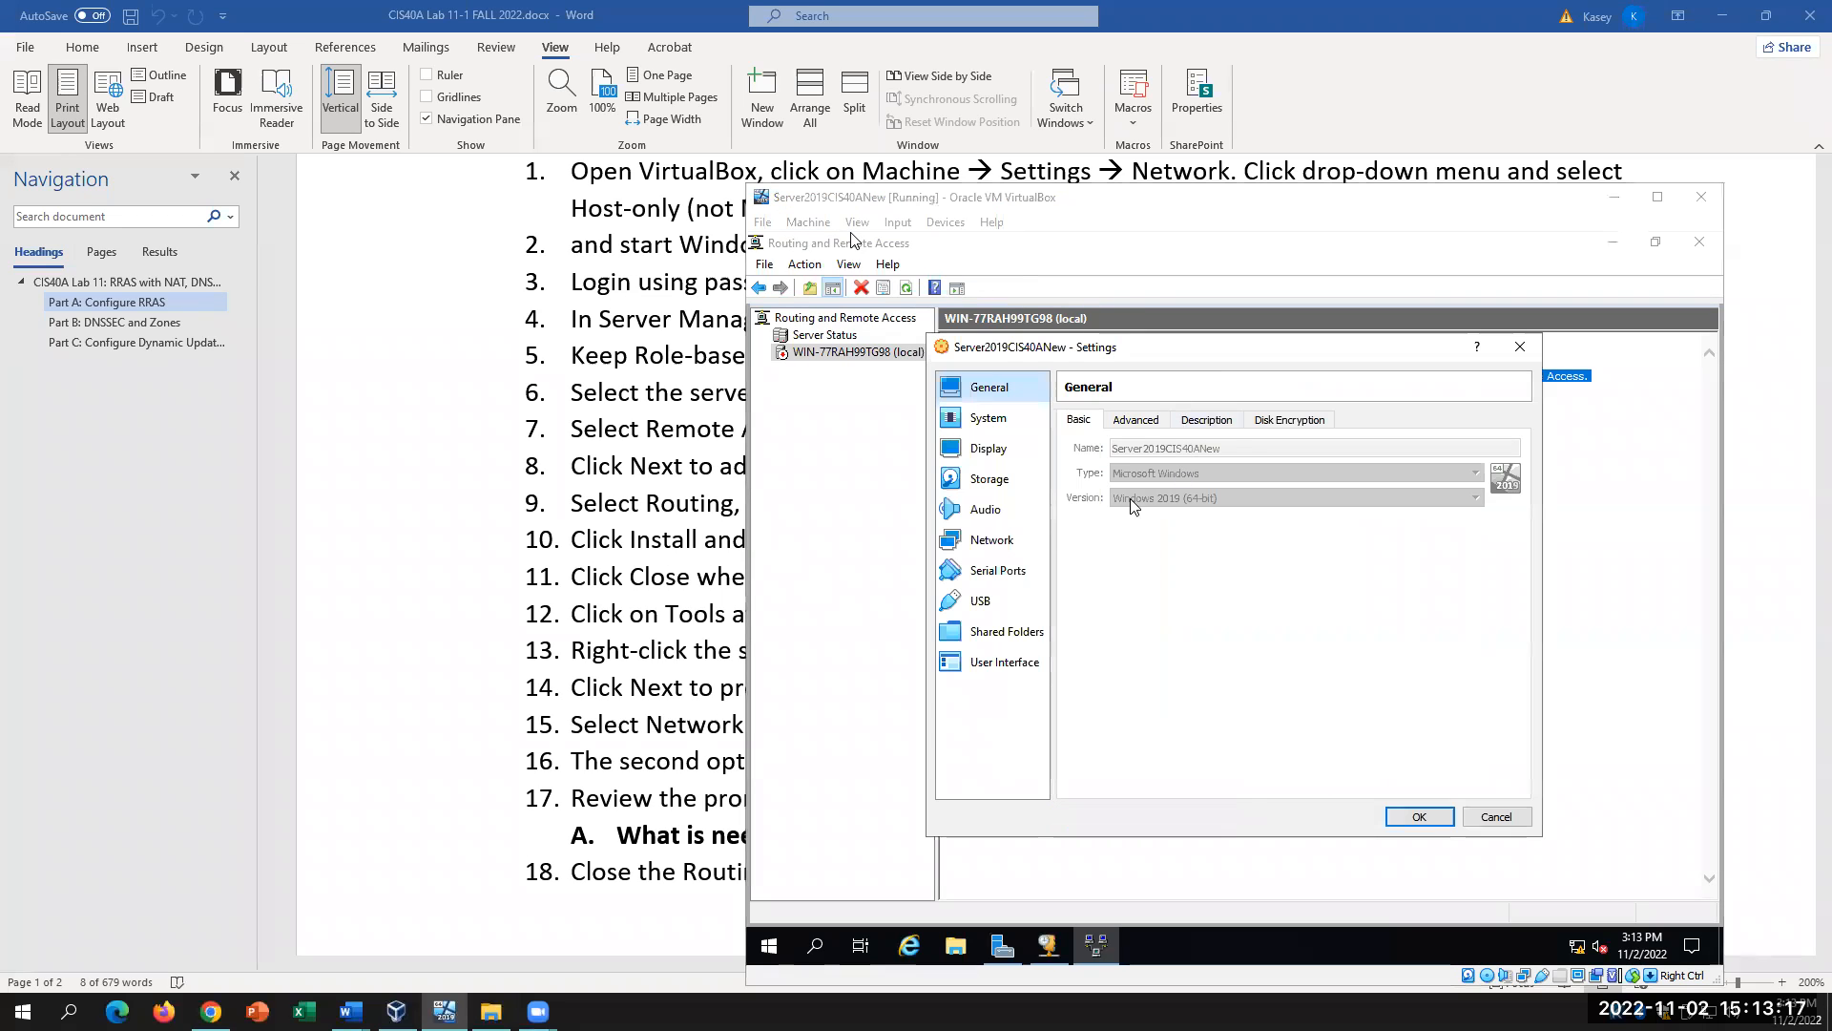
click(993, 540)
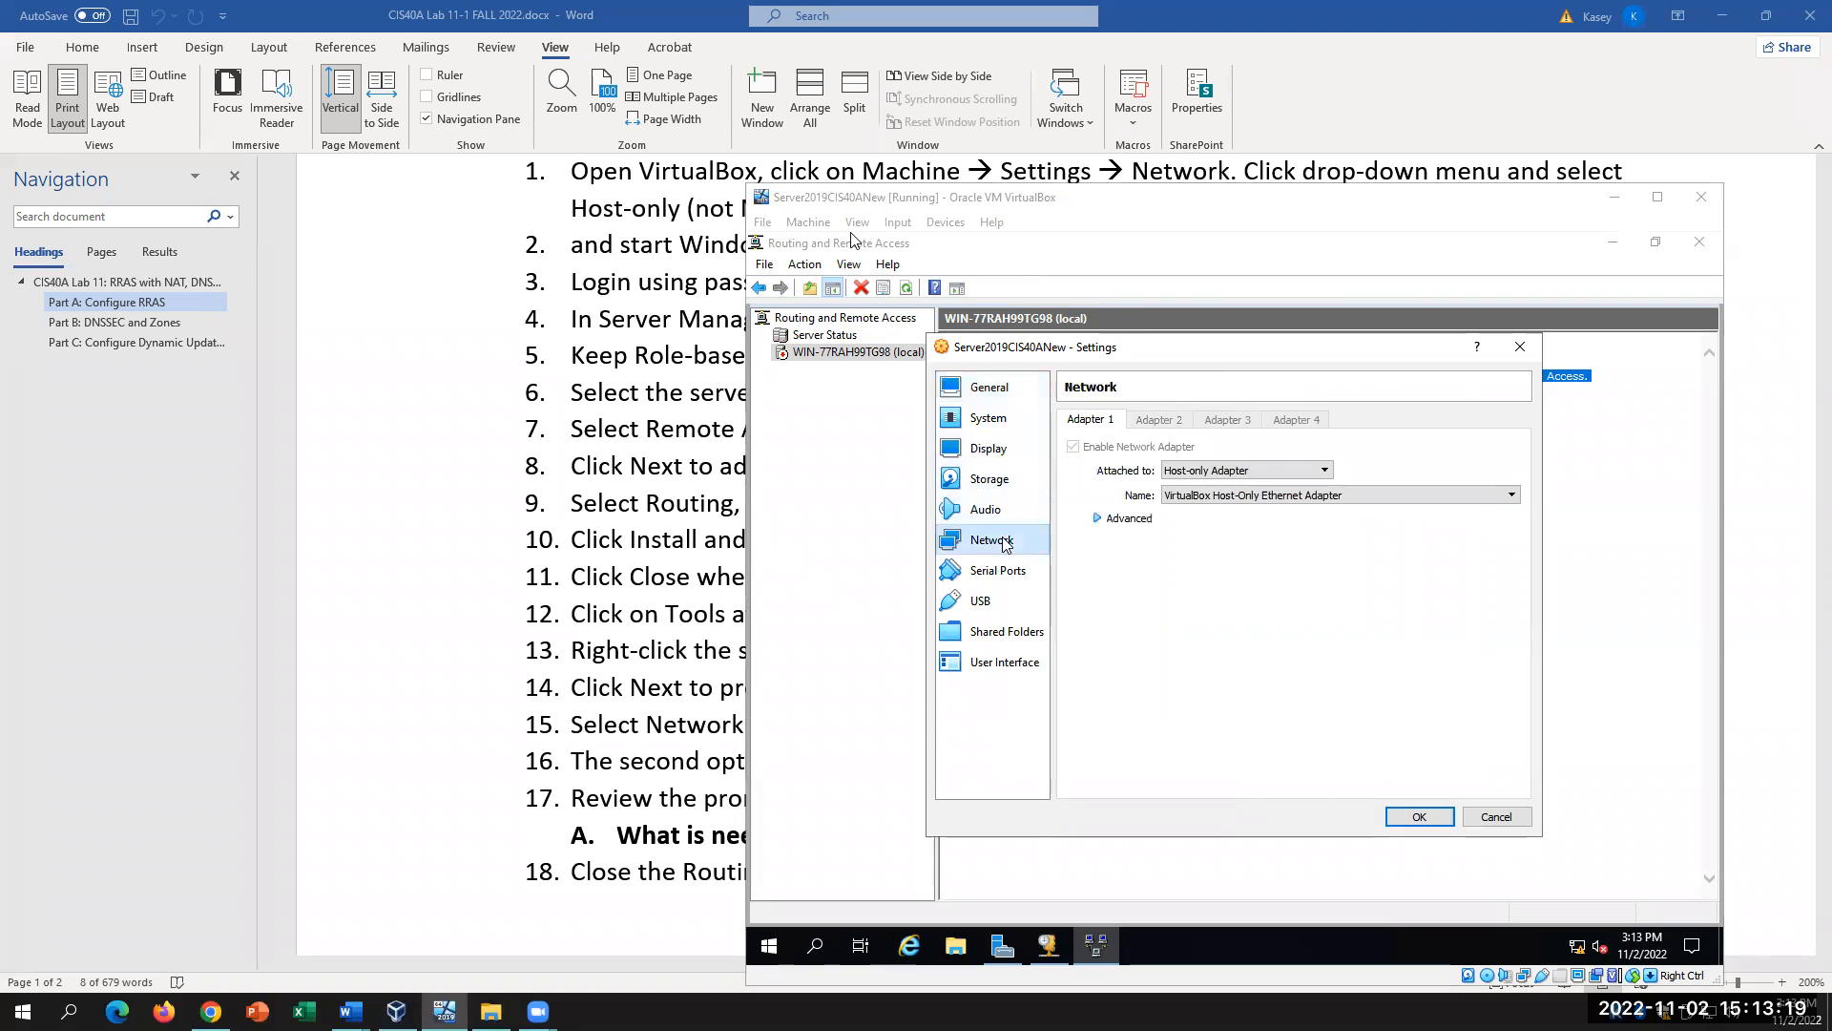
click(1194, 471)
click(1187, 511)
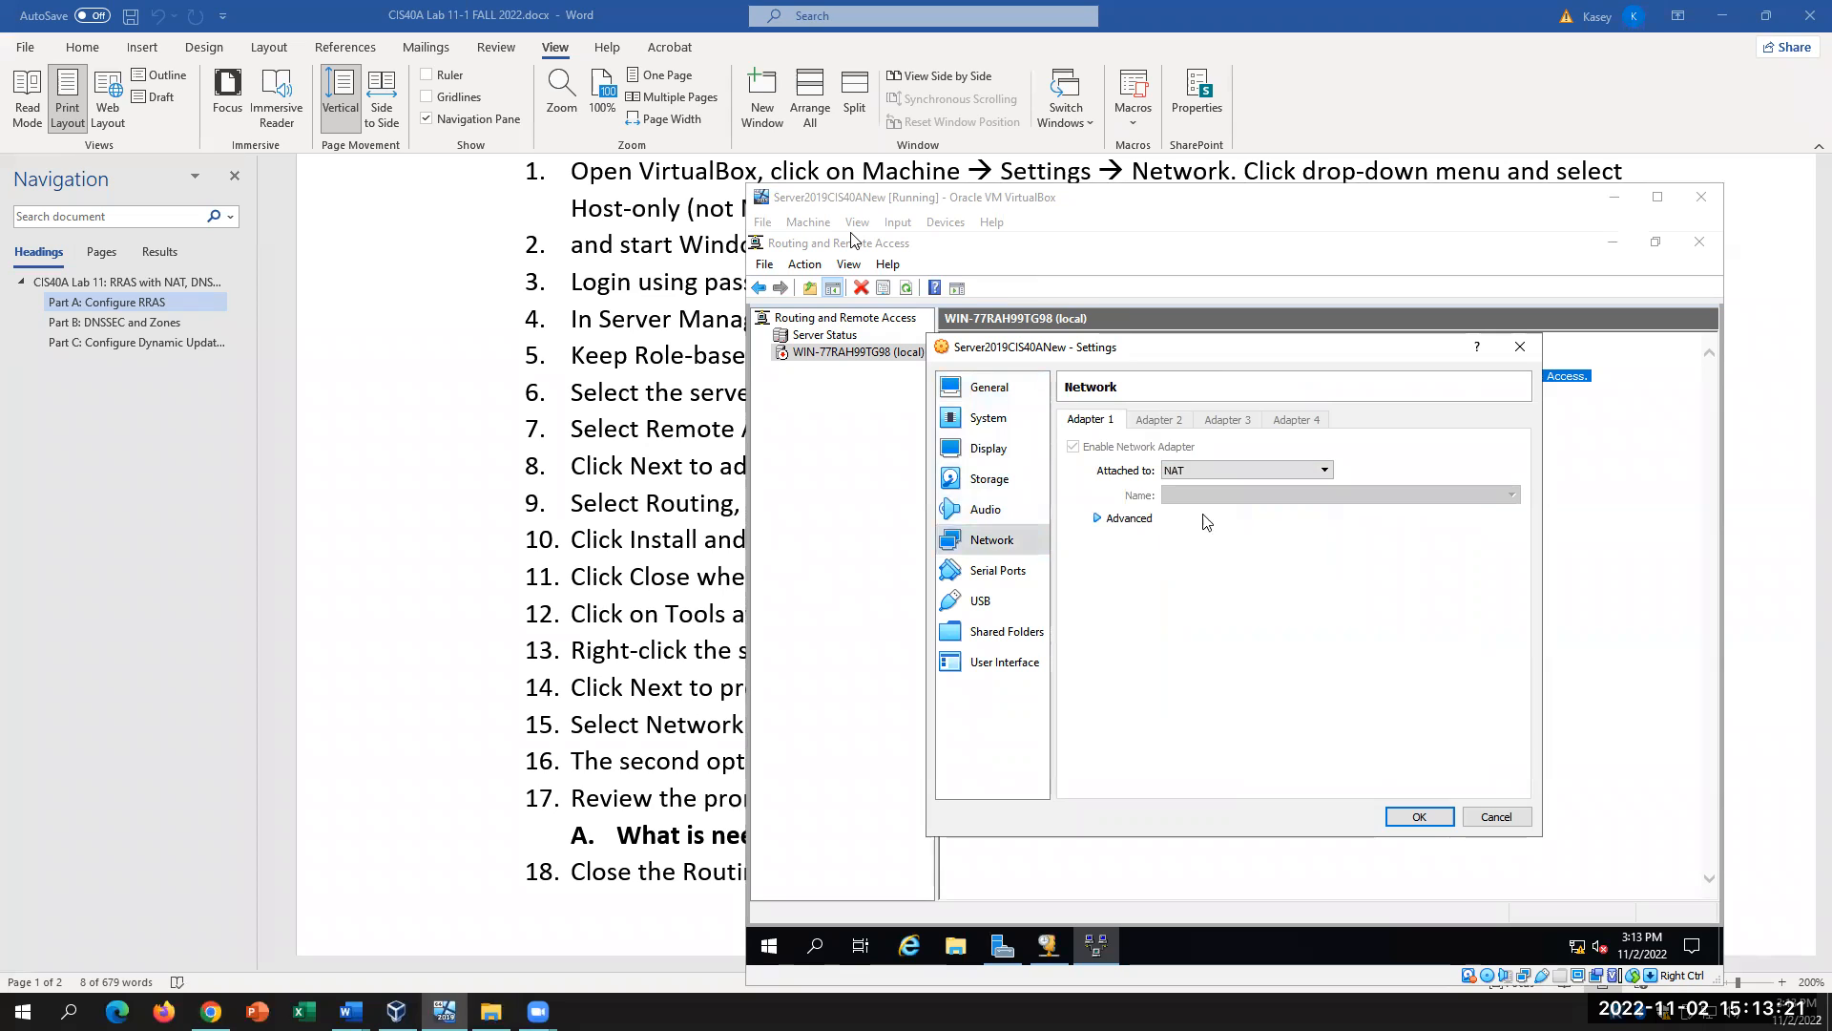
click(1419, 816)
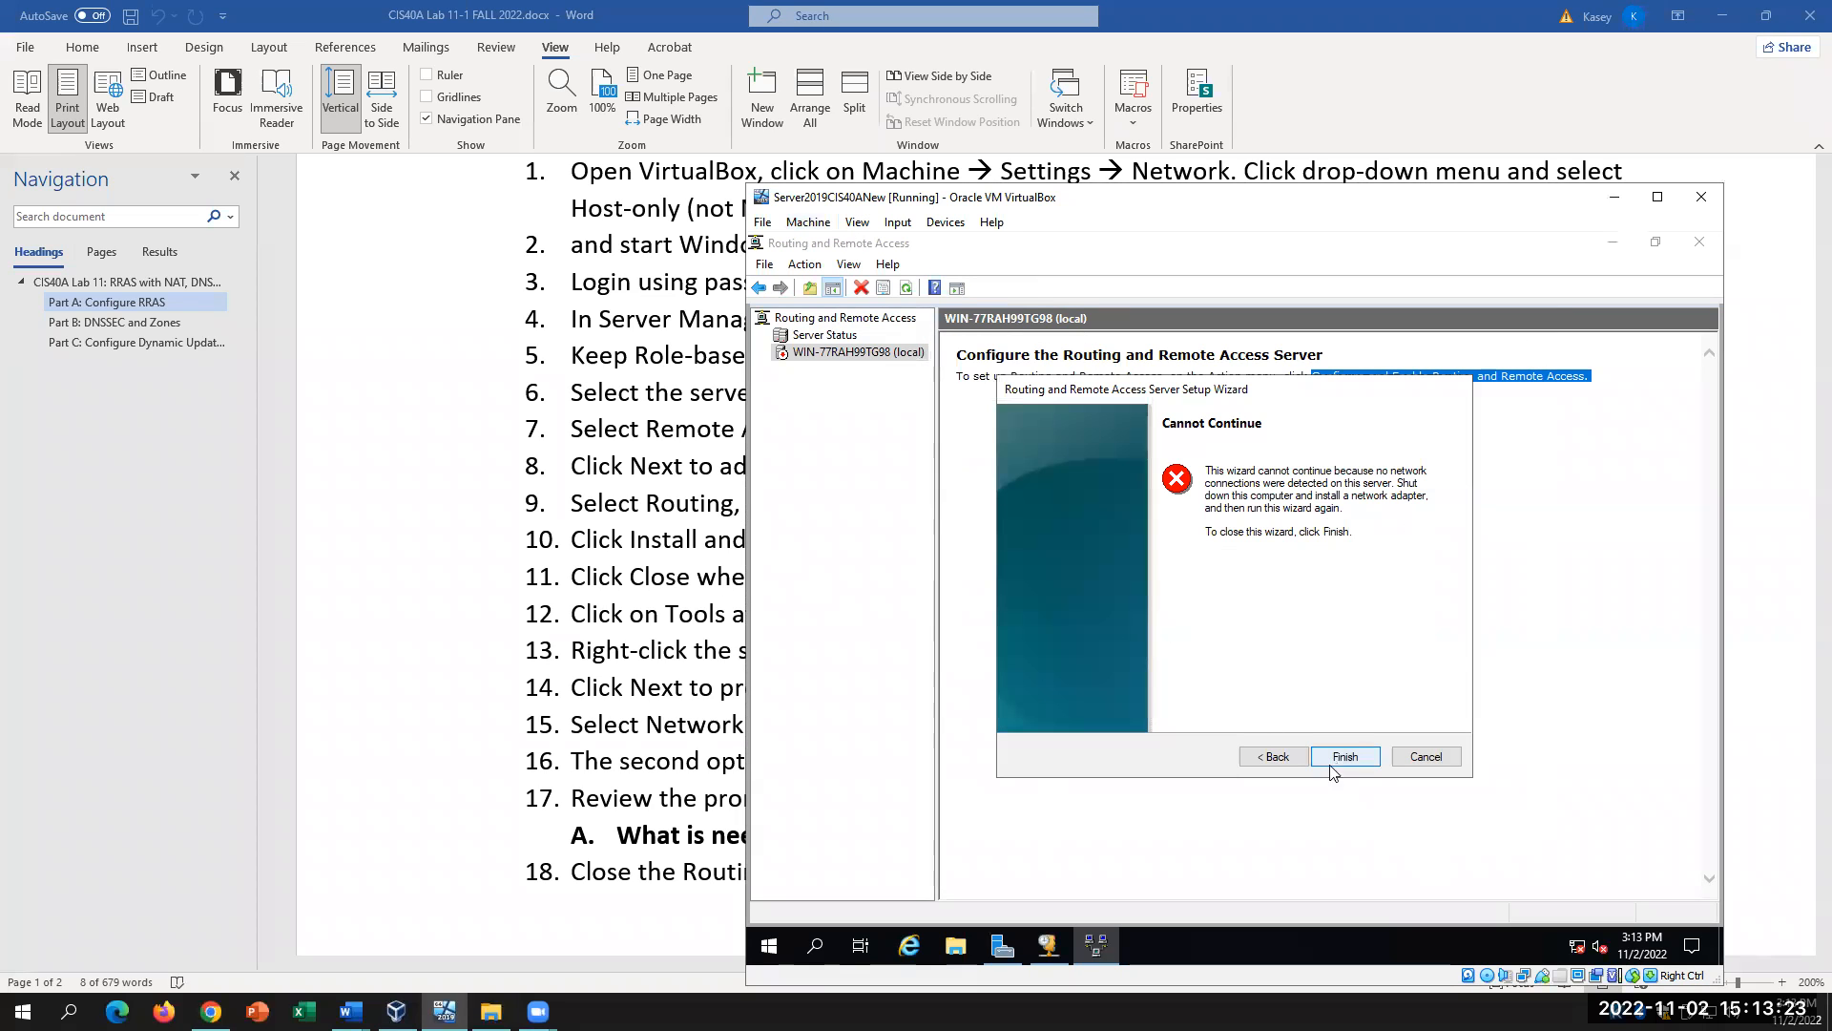
click(1274, 755)
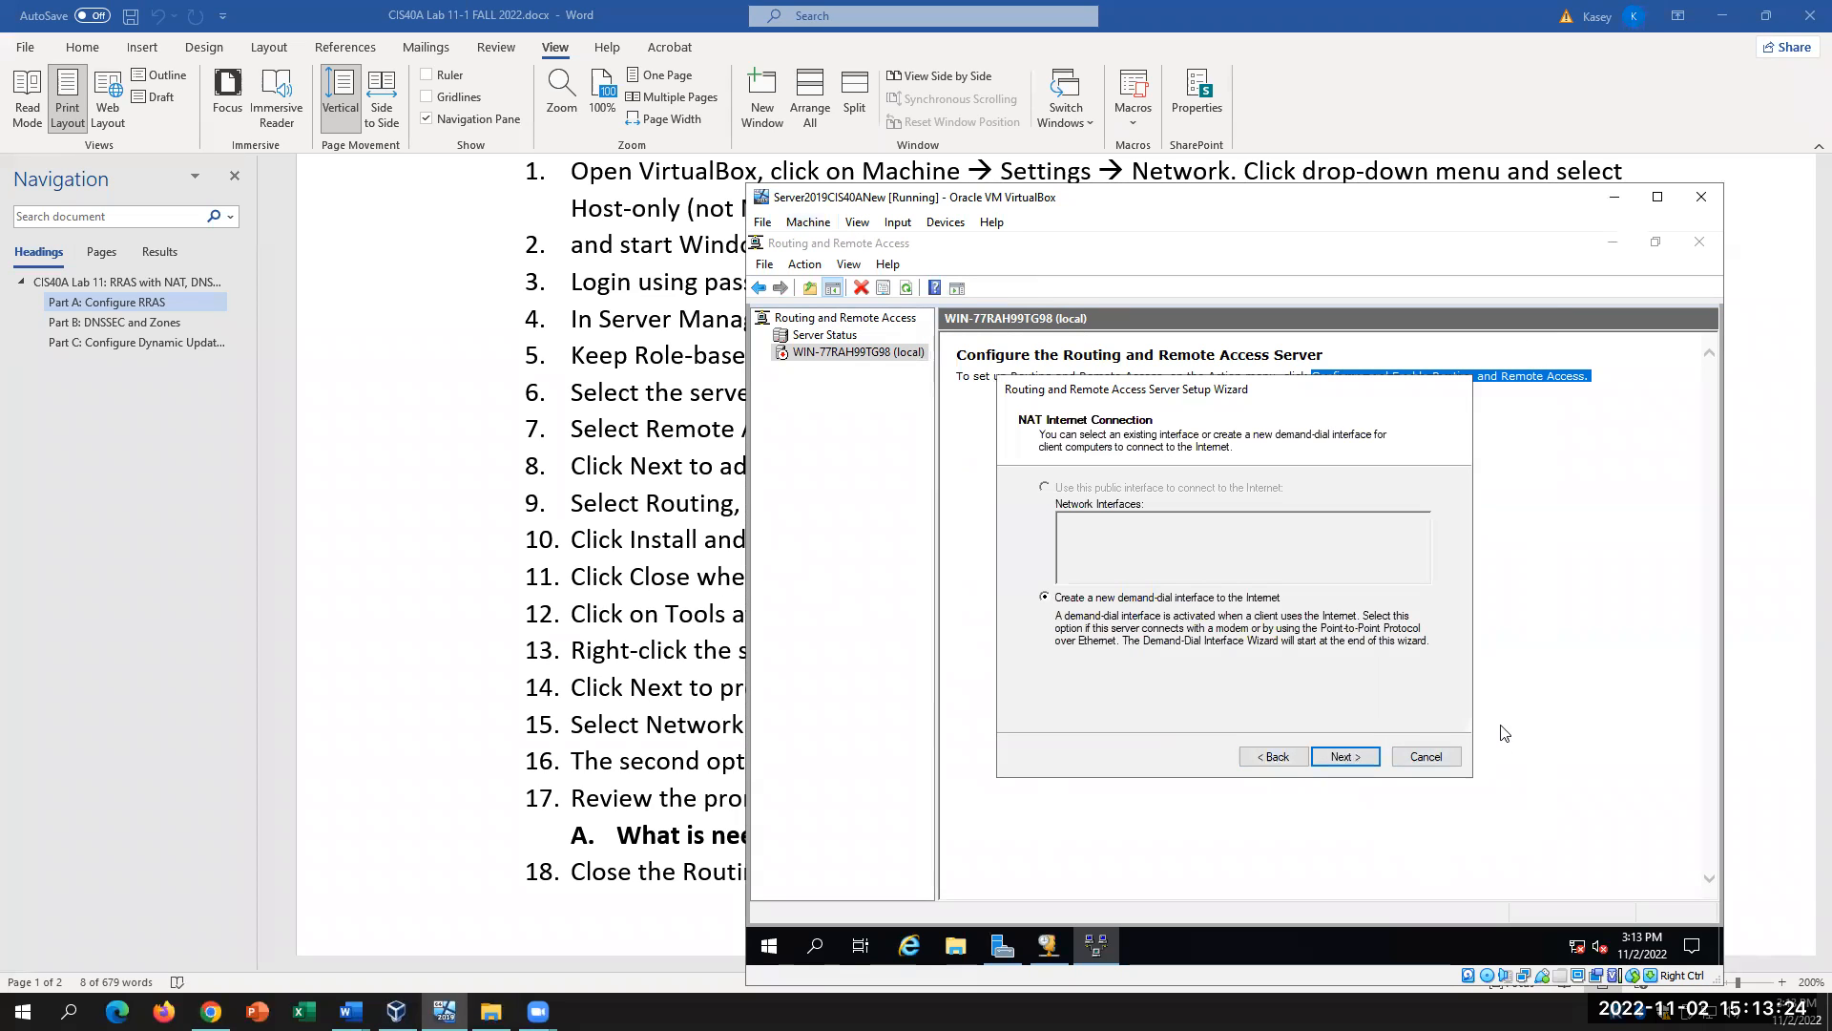
click(1376, 759)
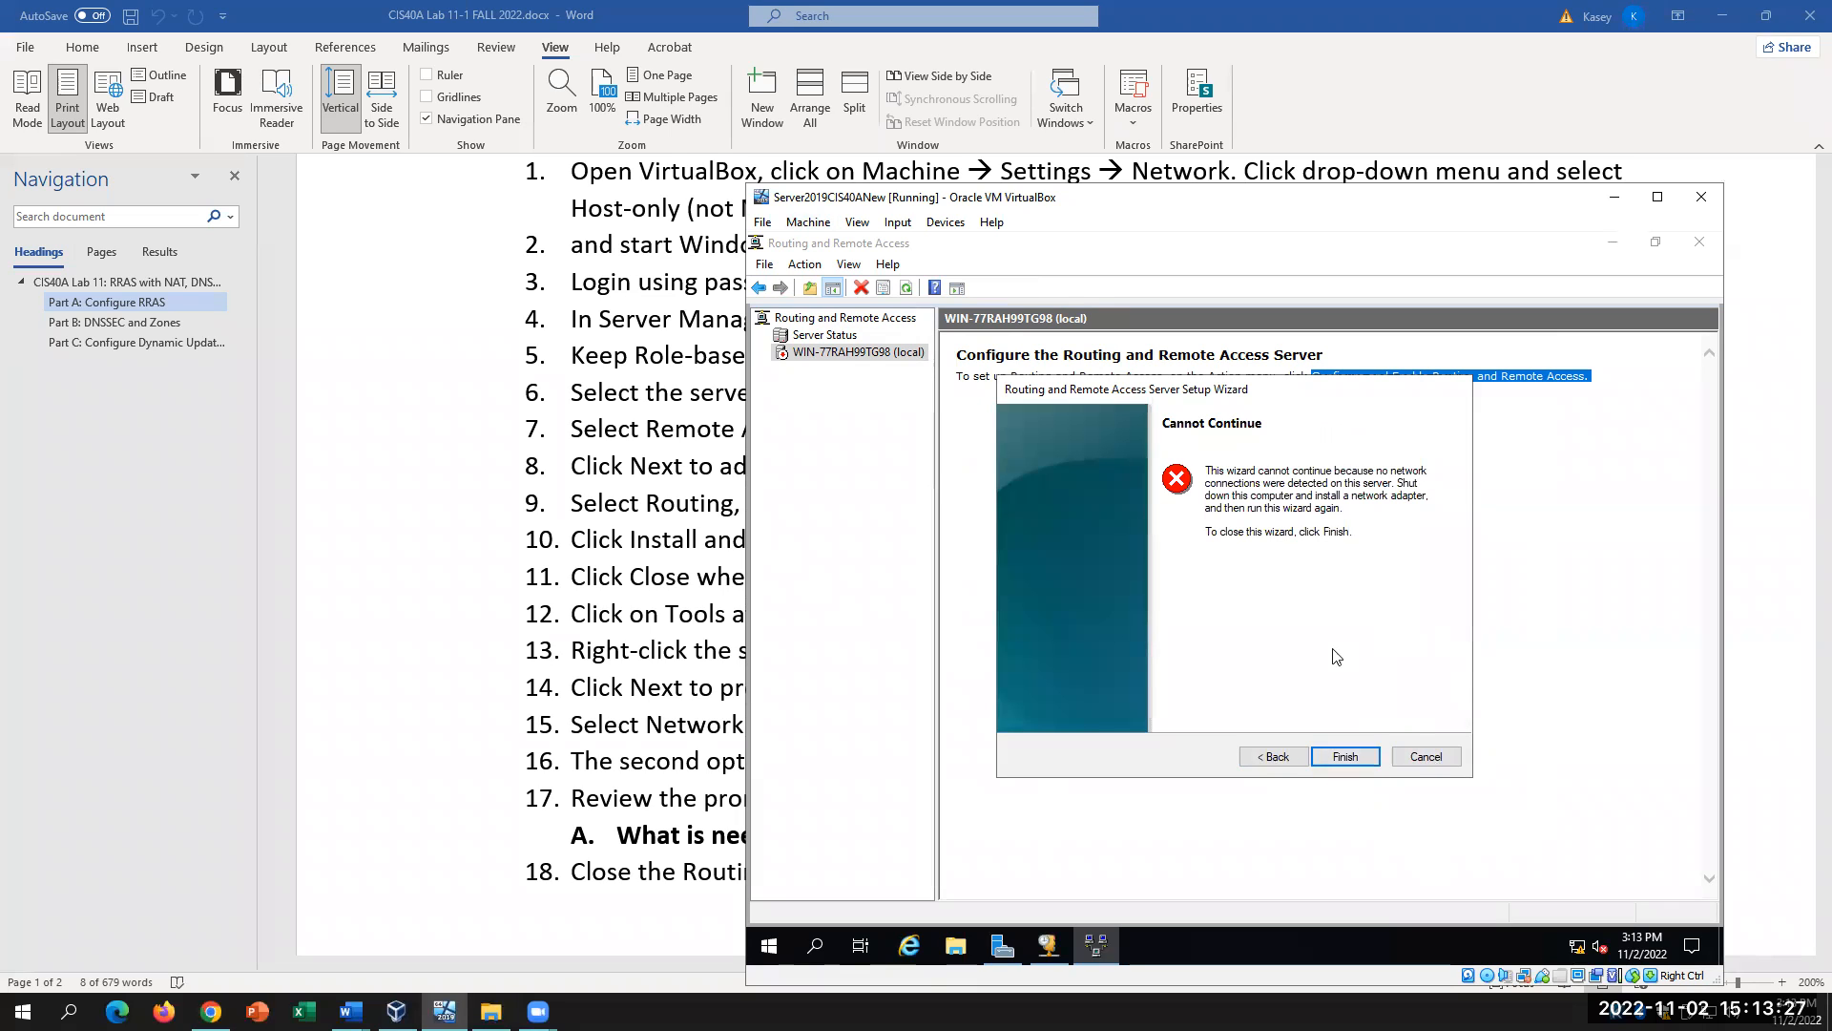
Attach Adapter 1 to Host-only Adapter, save, and finish the Cannot Continue wizard
click(826, 220)
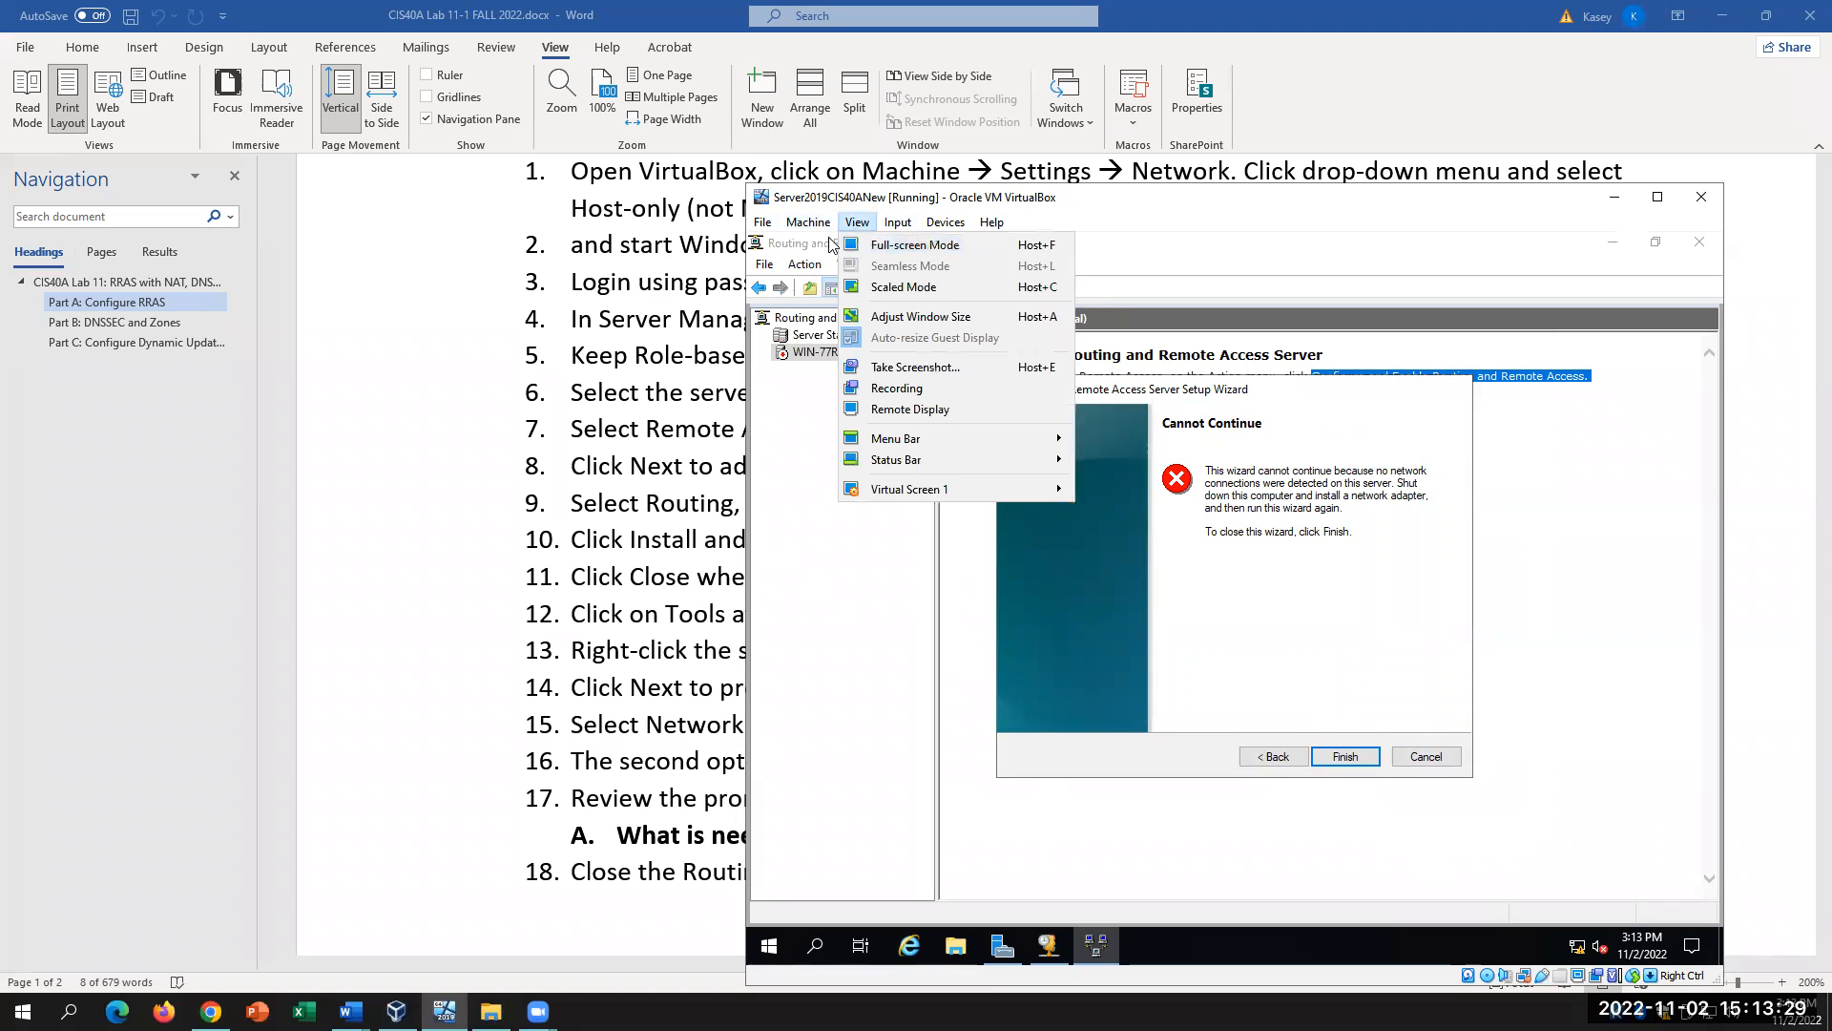
key(Escape)
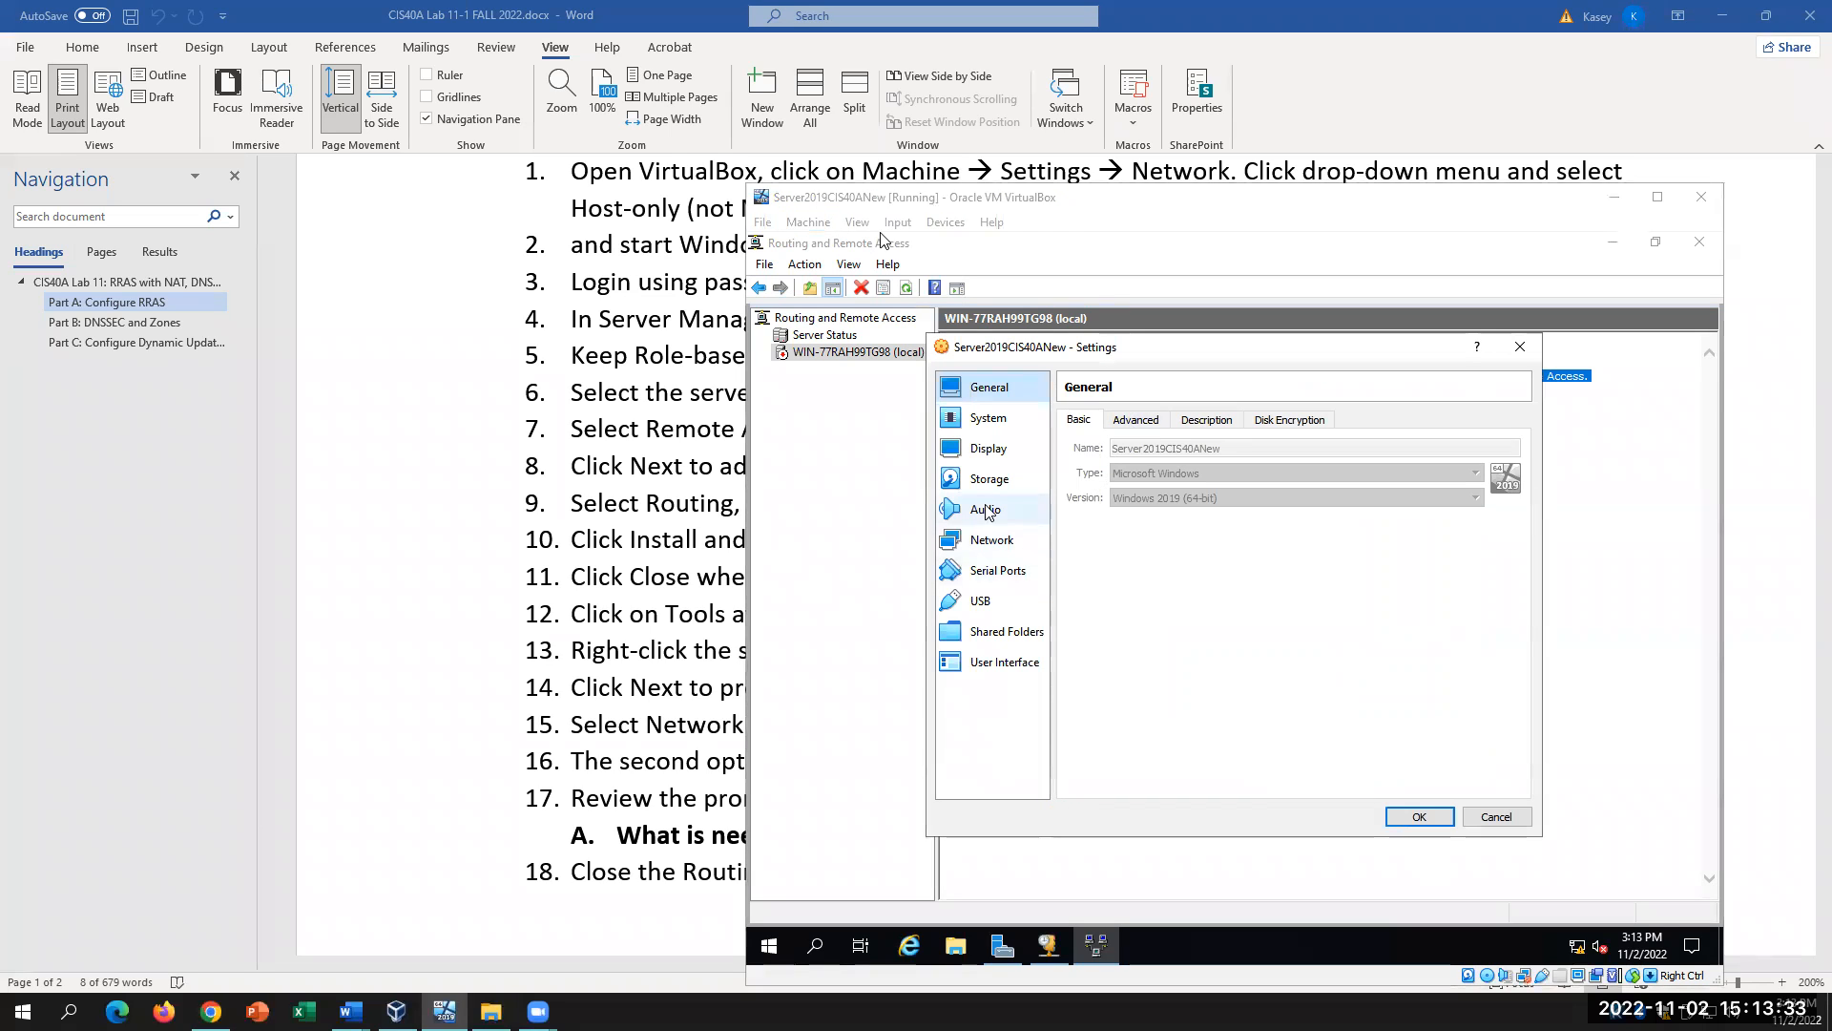
click(992, 540)
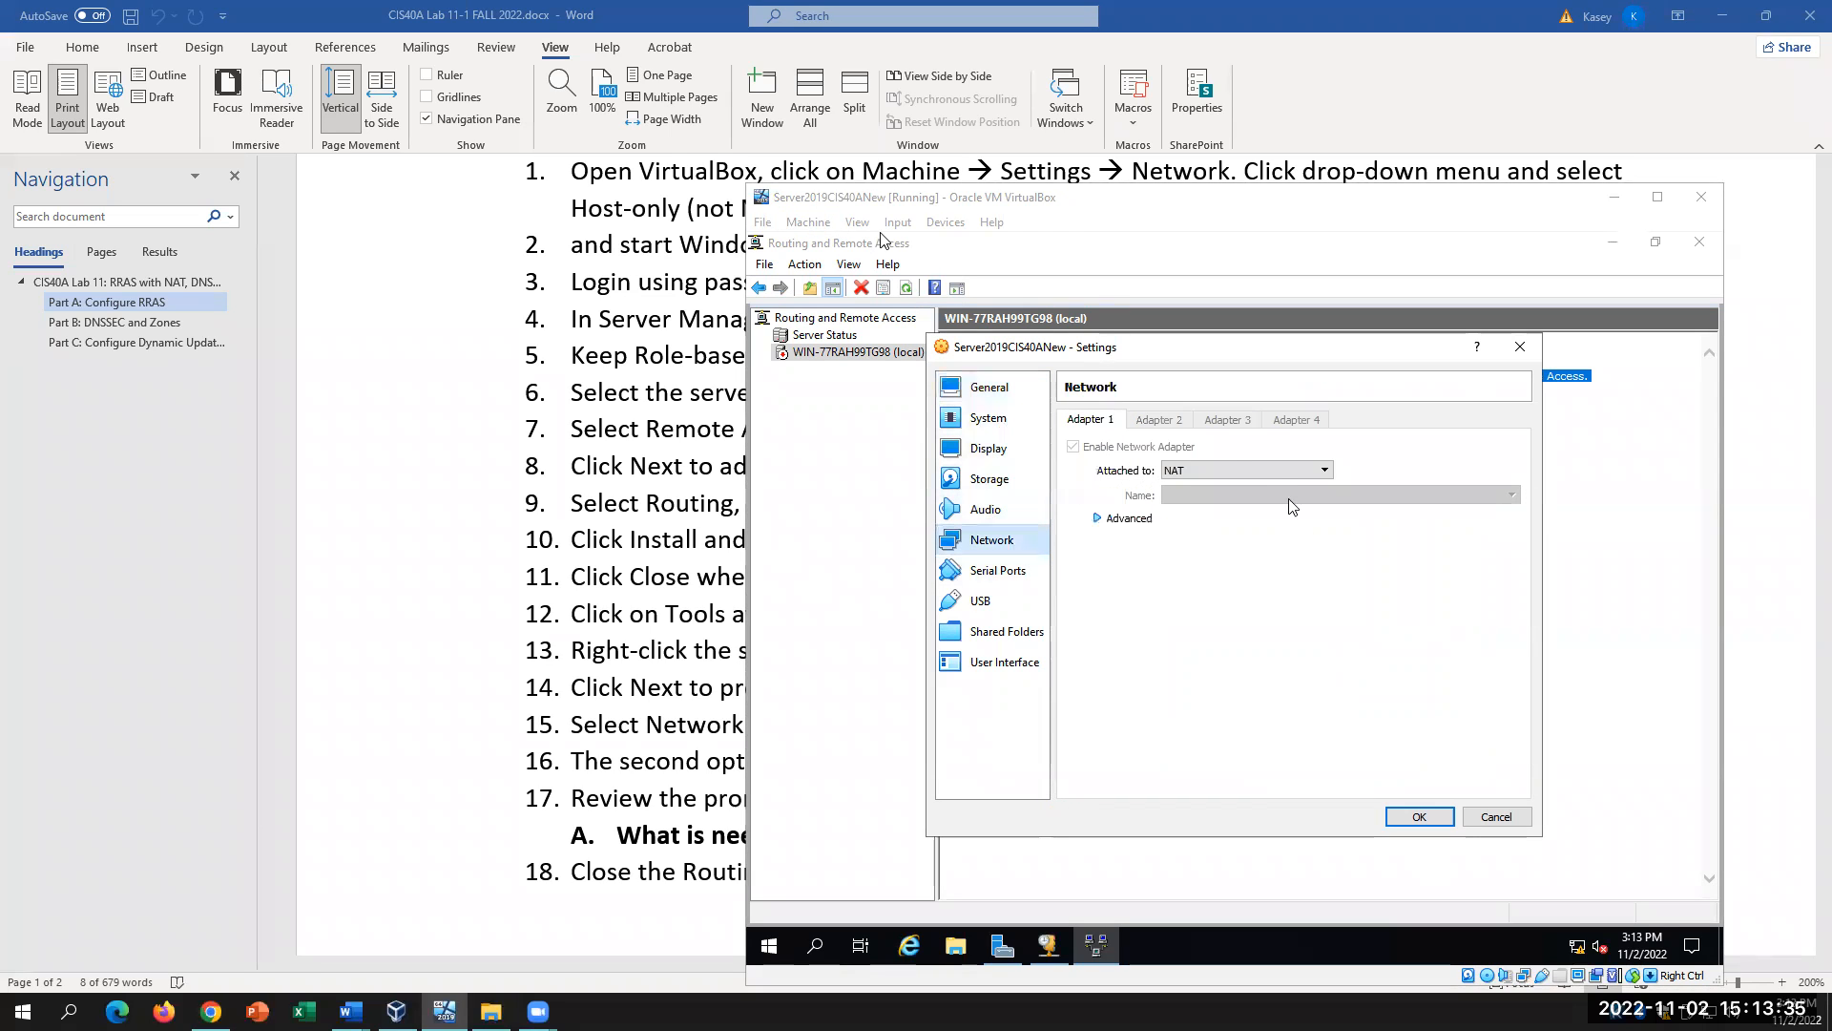
click(1193, 470)
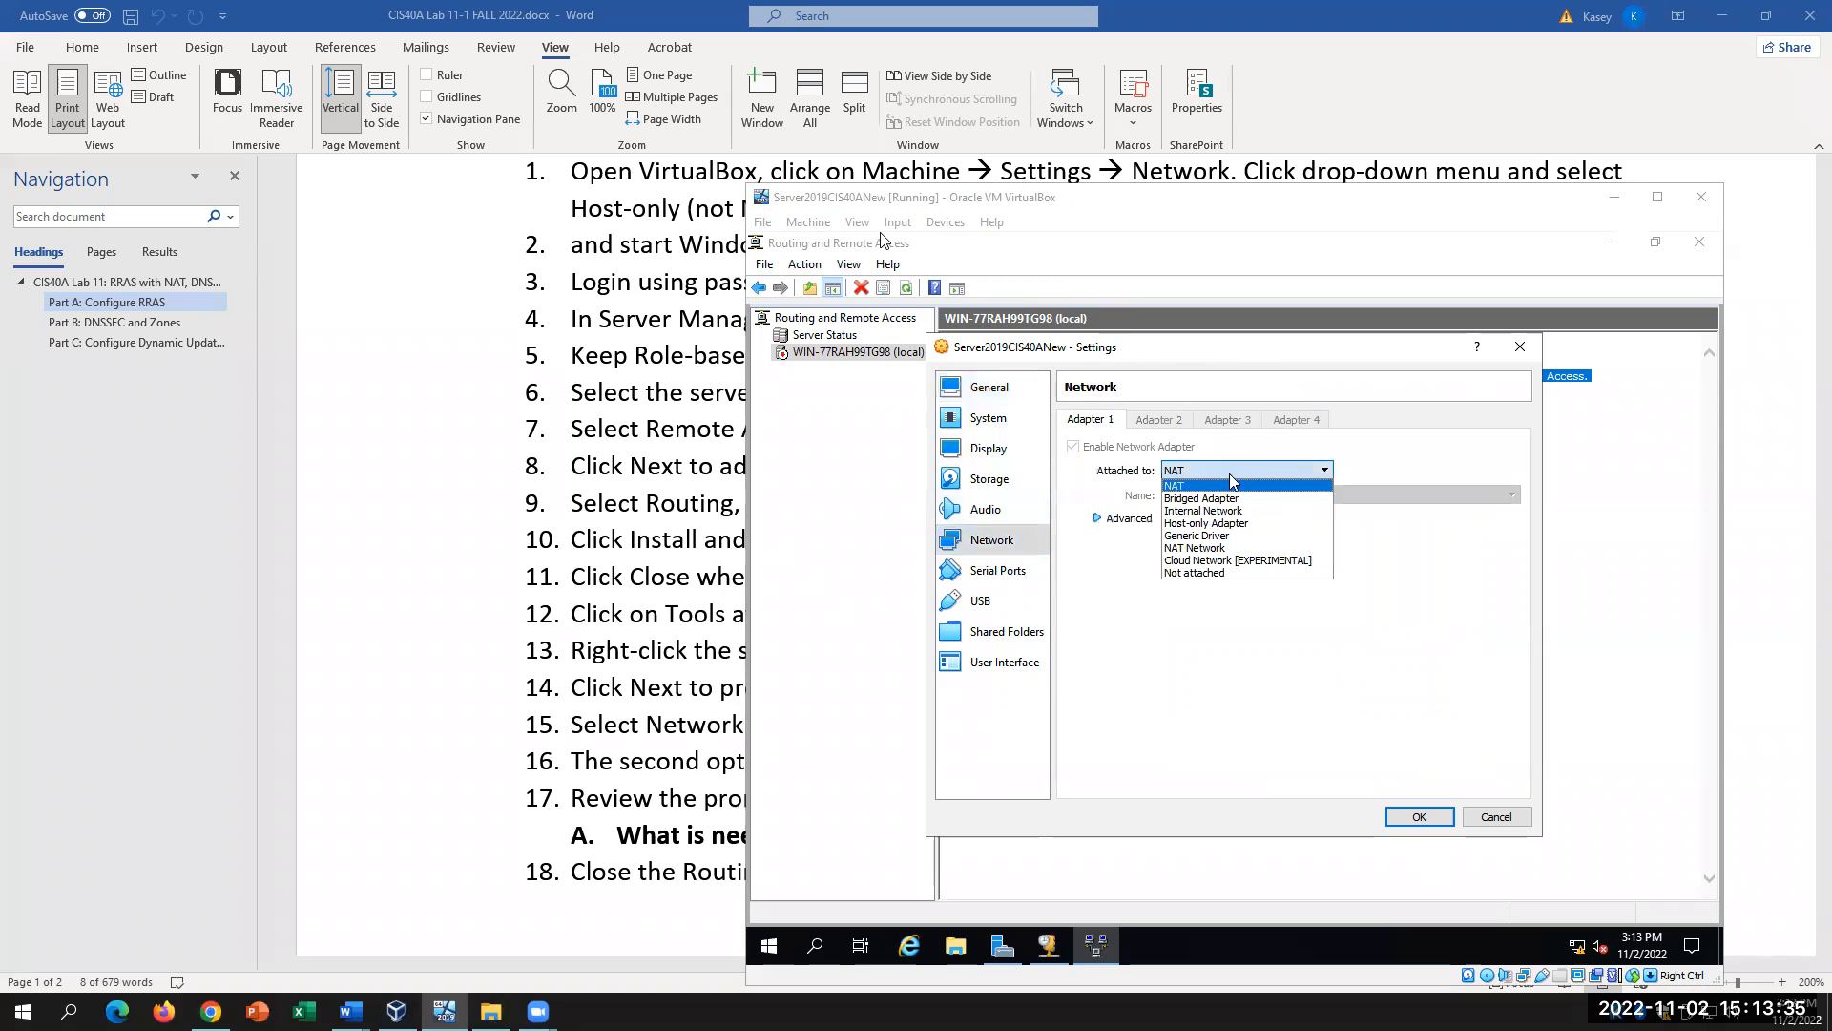
click(1198, 523)
click(1396, 811)
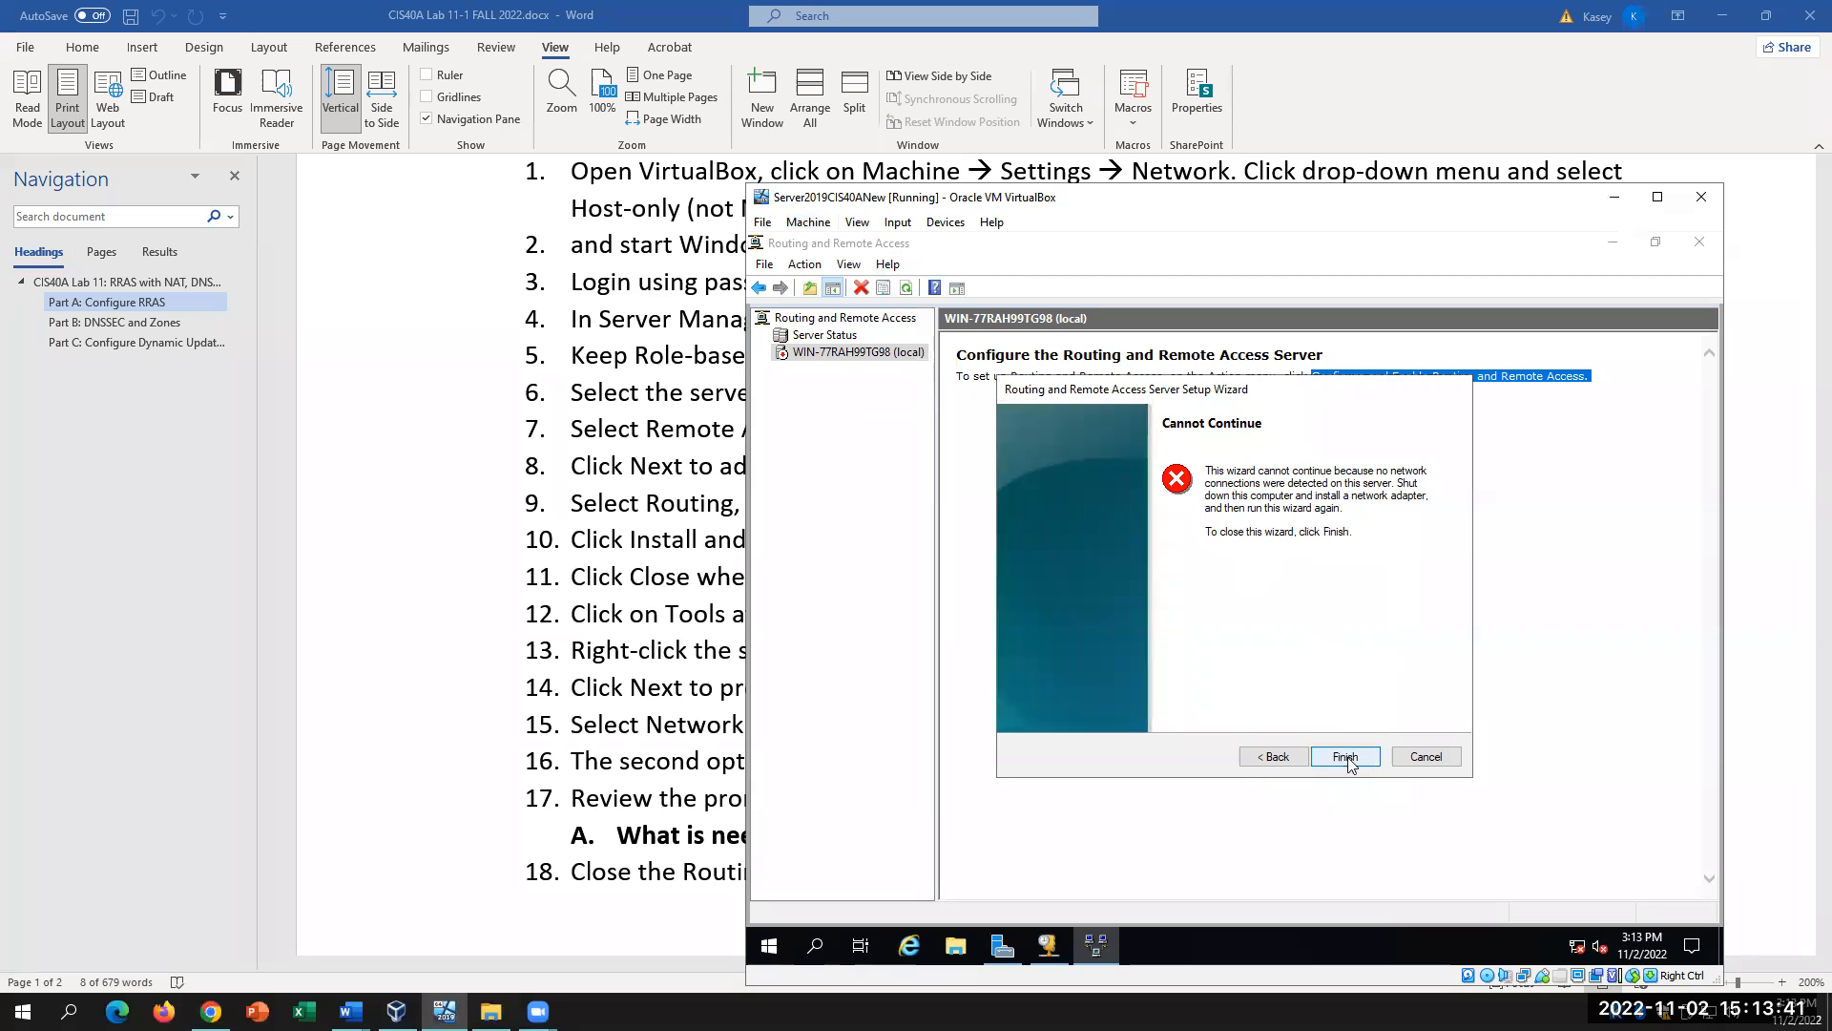
click(1345, 757)
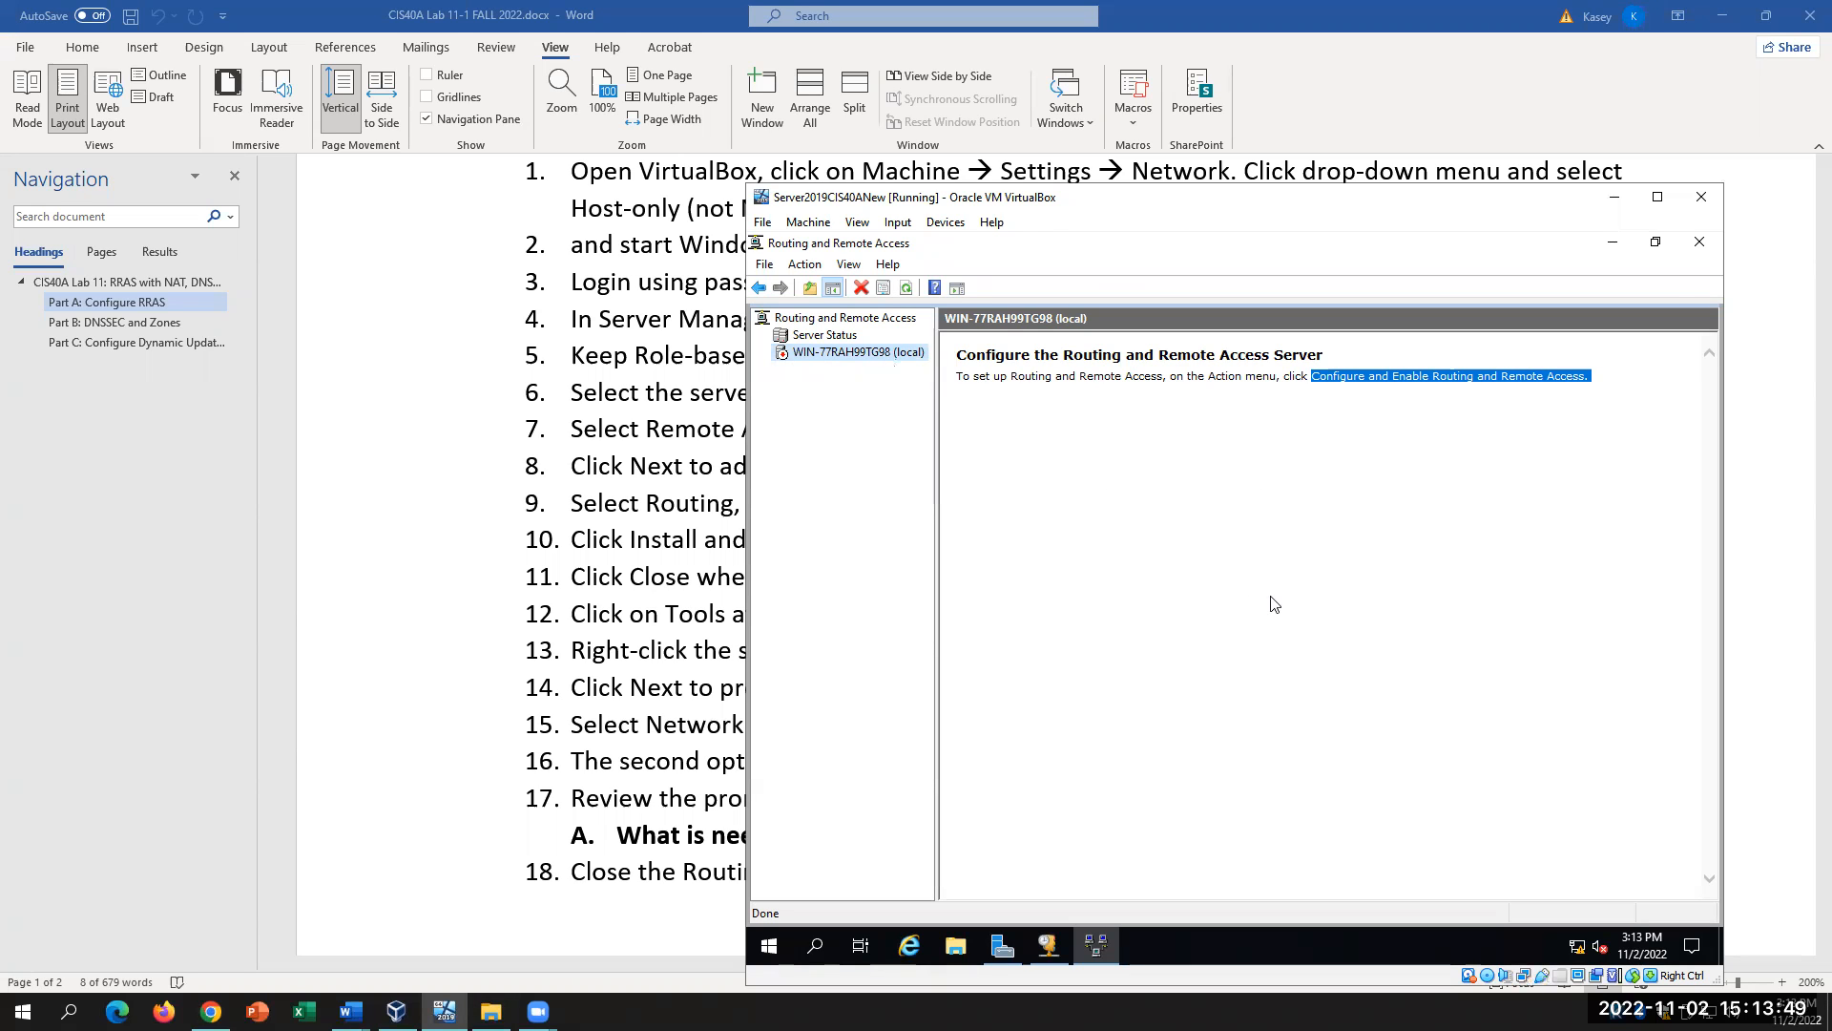
Bring the lab document forward and highlight step 17's question A on NAT Routing setup
click(392, 613)
drag(1174, 834, 621, 823)
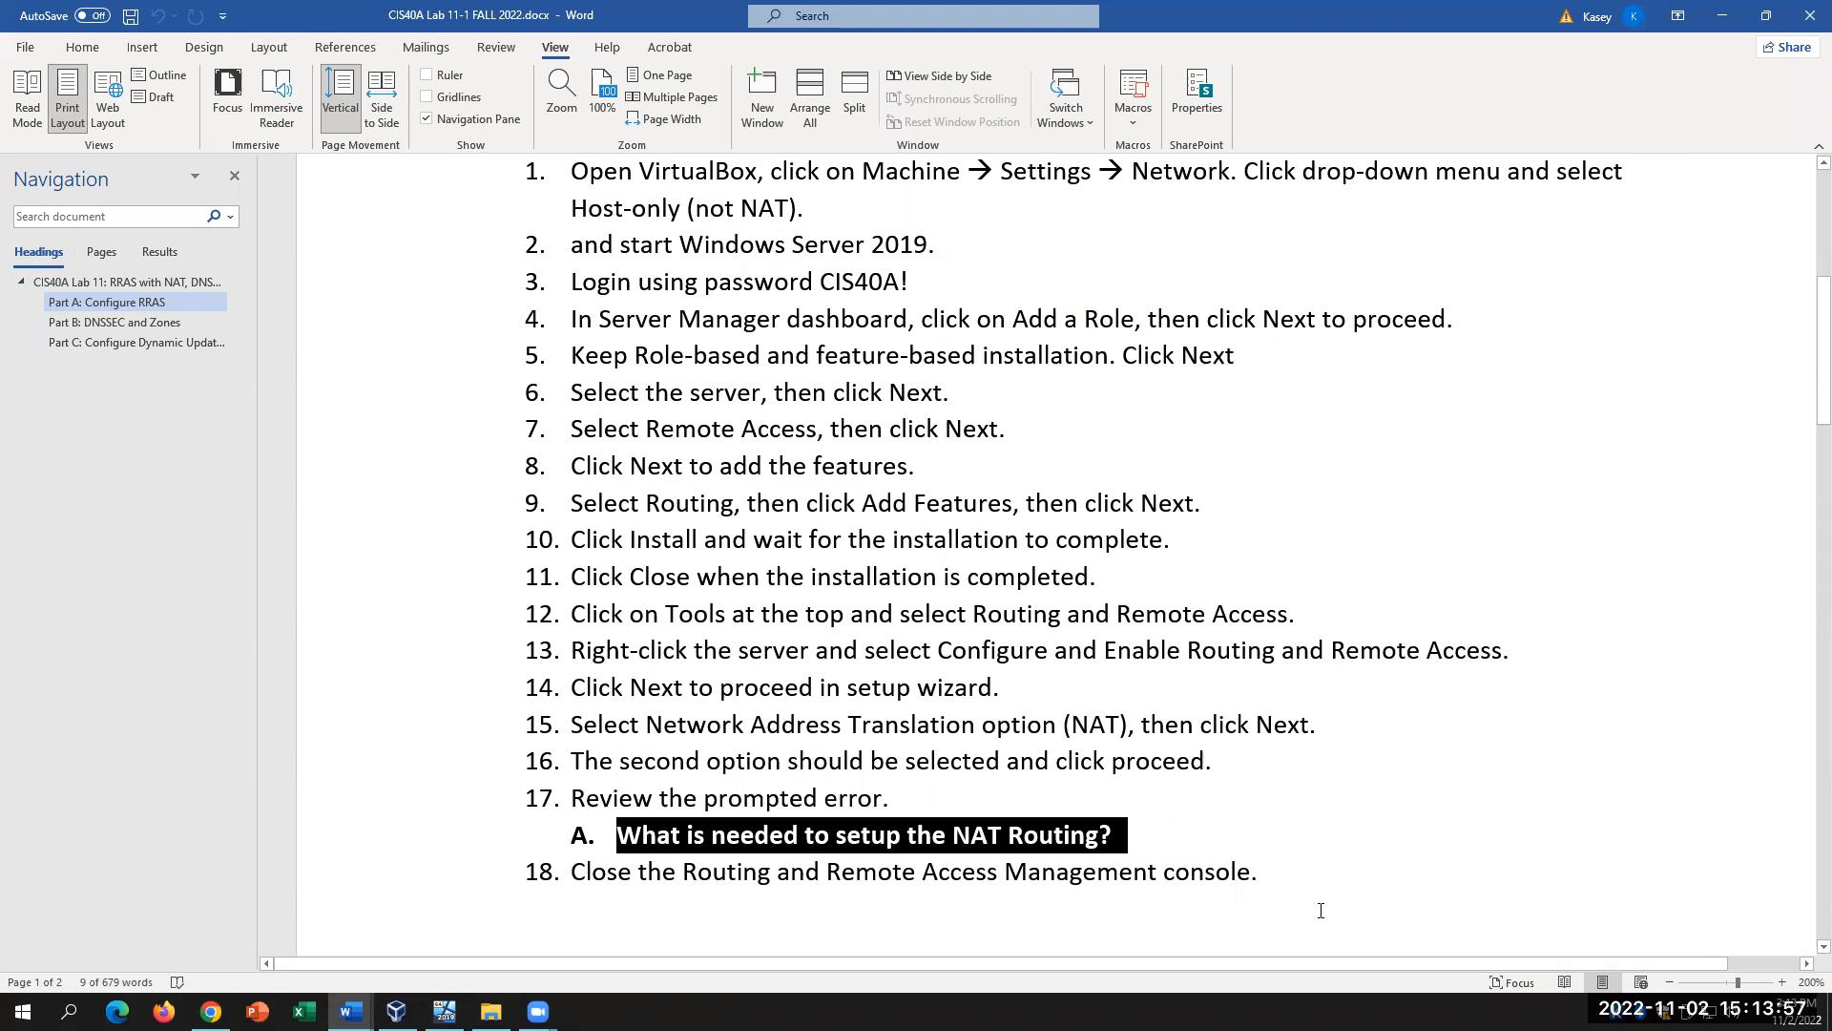
scroll(1325, 908, down, 2)
scroll(1329, 905, up, 2)
click(1197, 838)
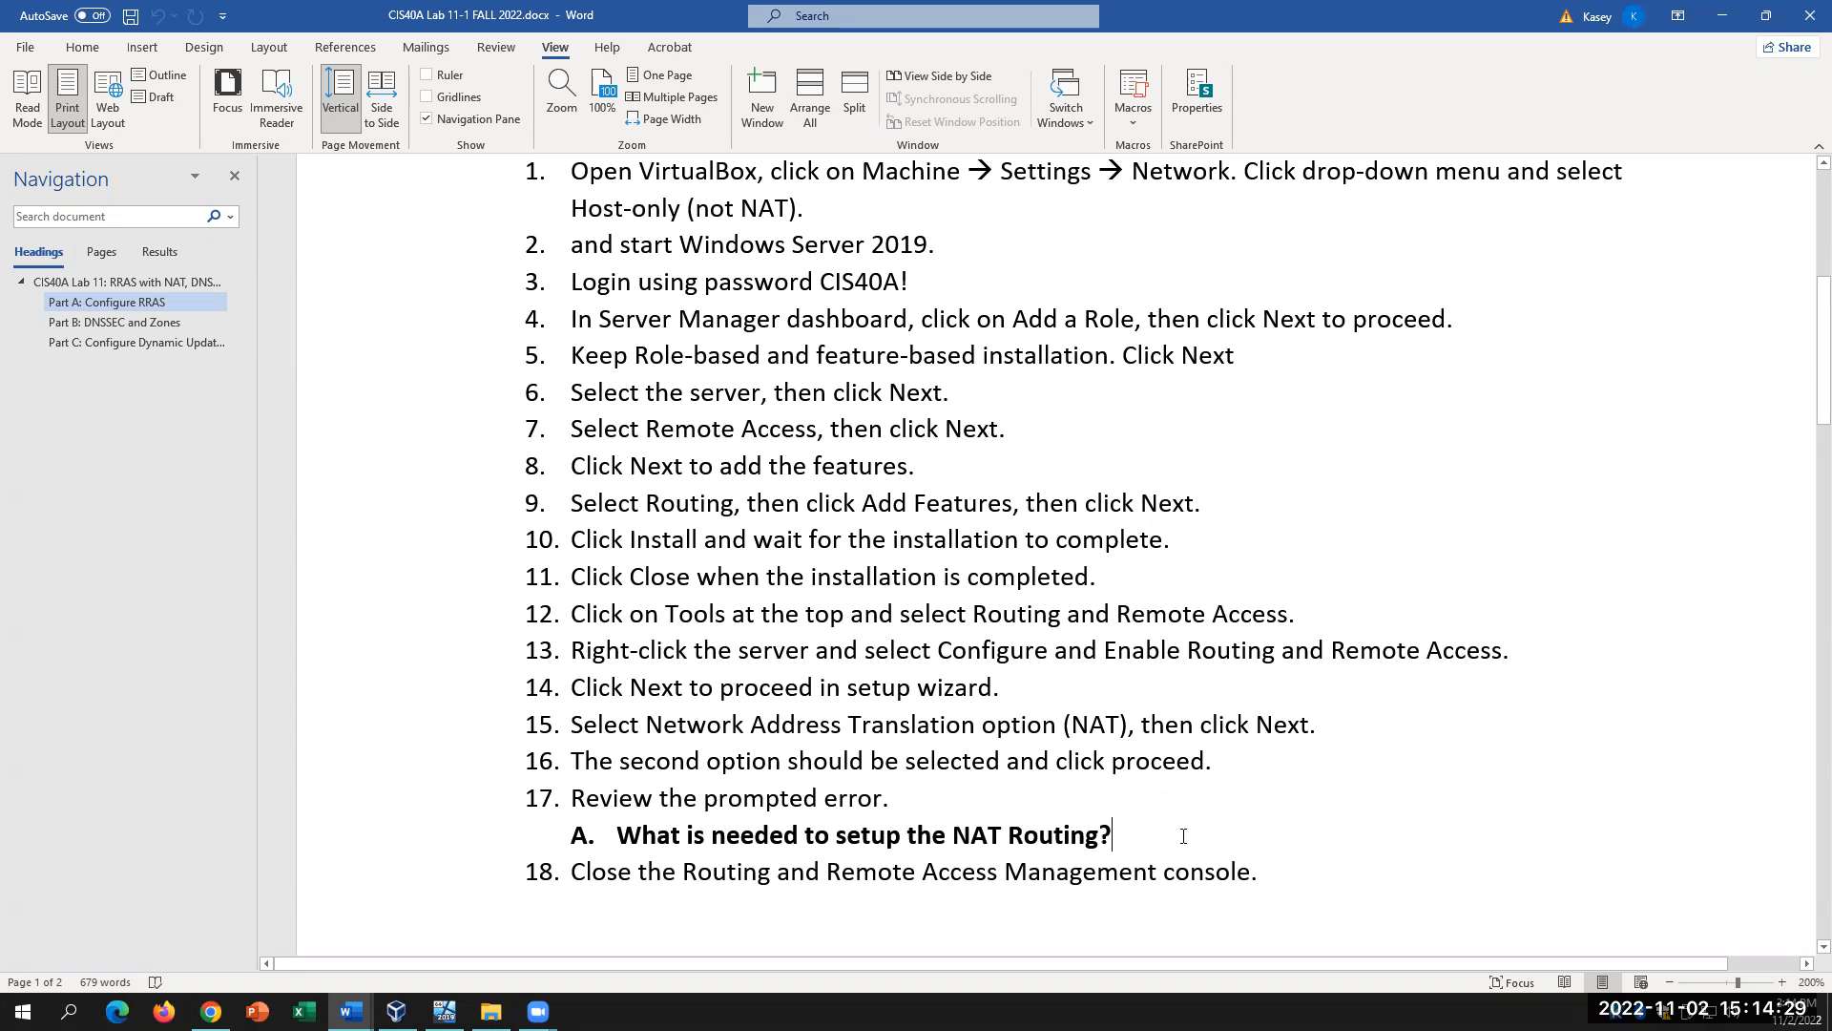
scroll(1151, 922, down, 1)
scroll(1153, 921, up, 1)
scroll(1154, 920, down, 1)
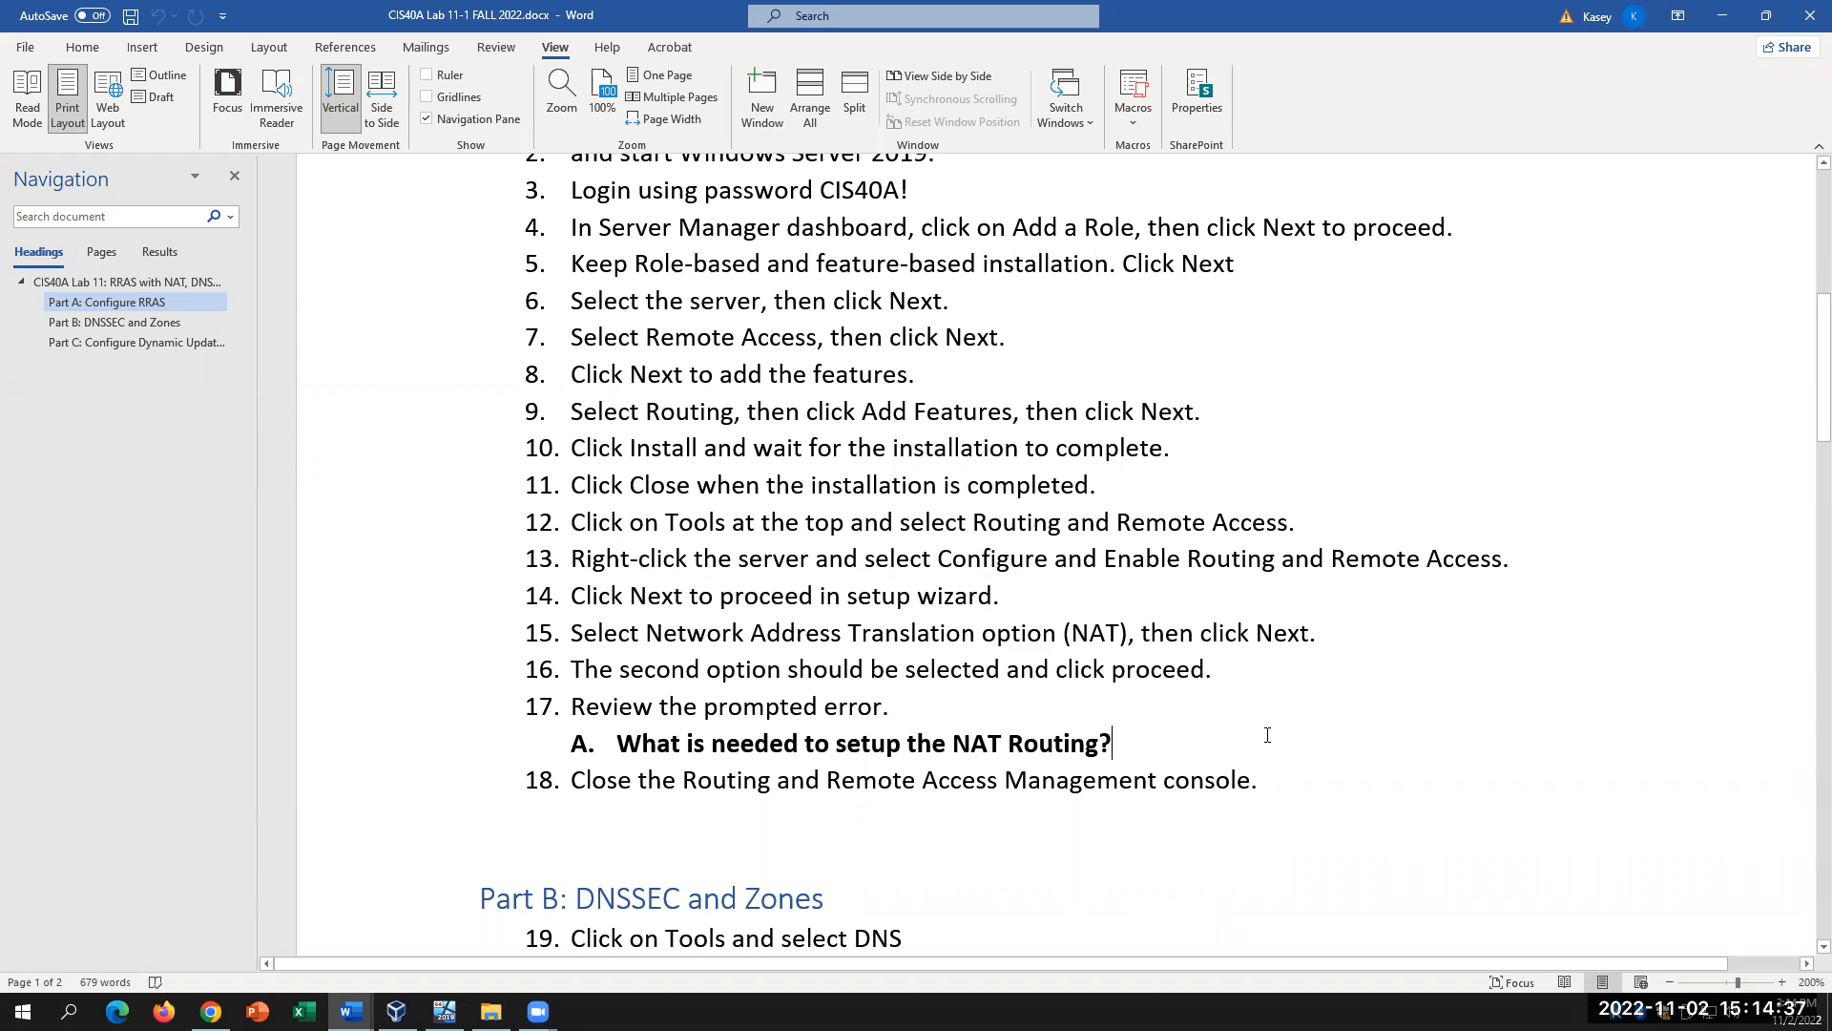
click(1188, 830)
scroll(997, 874, down, 4)
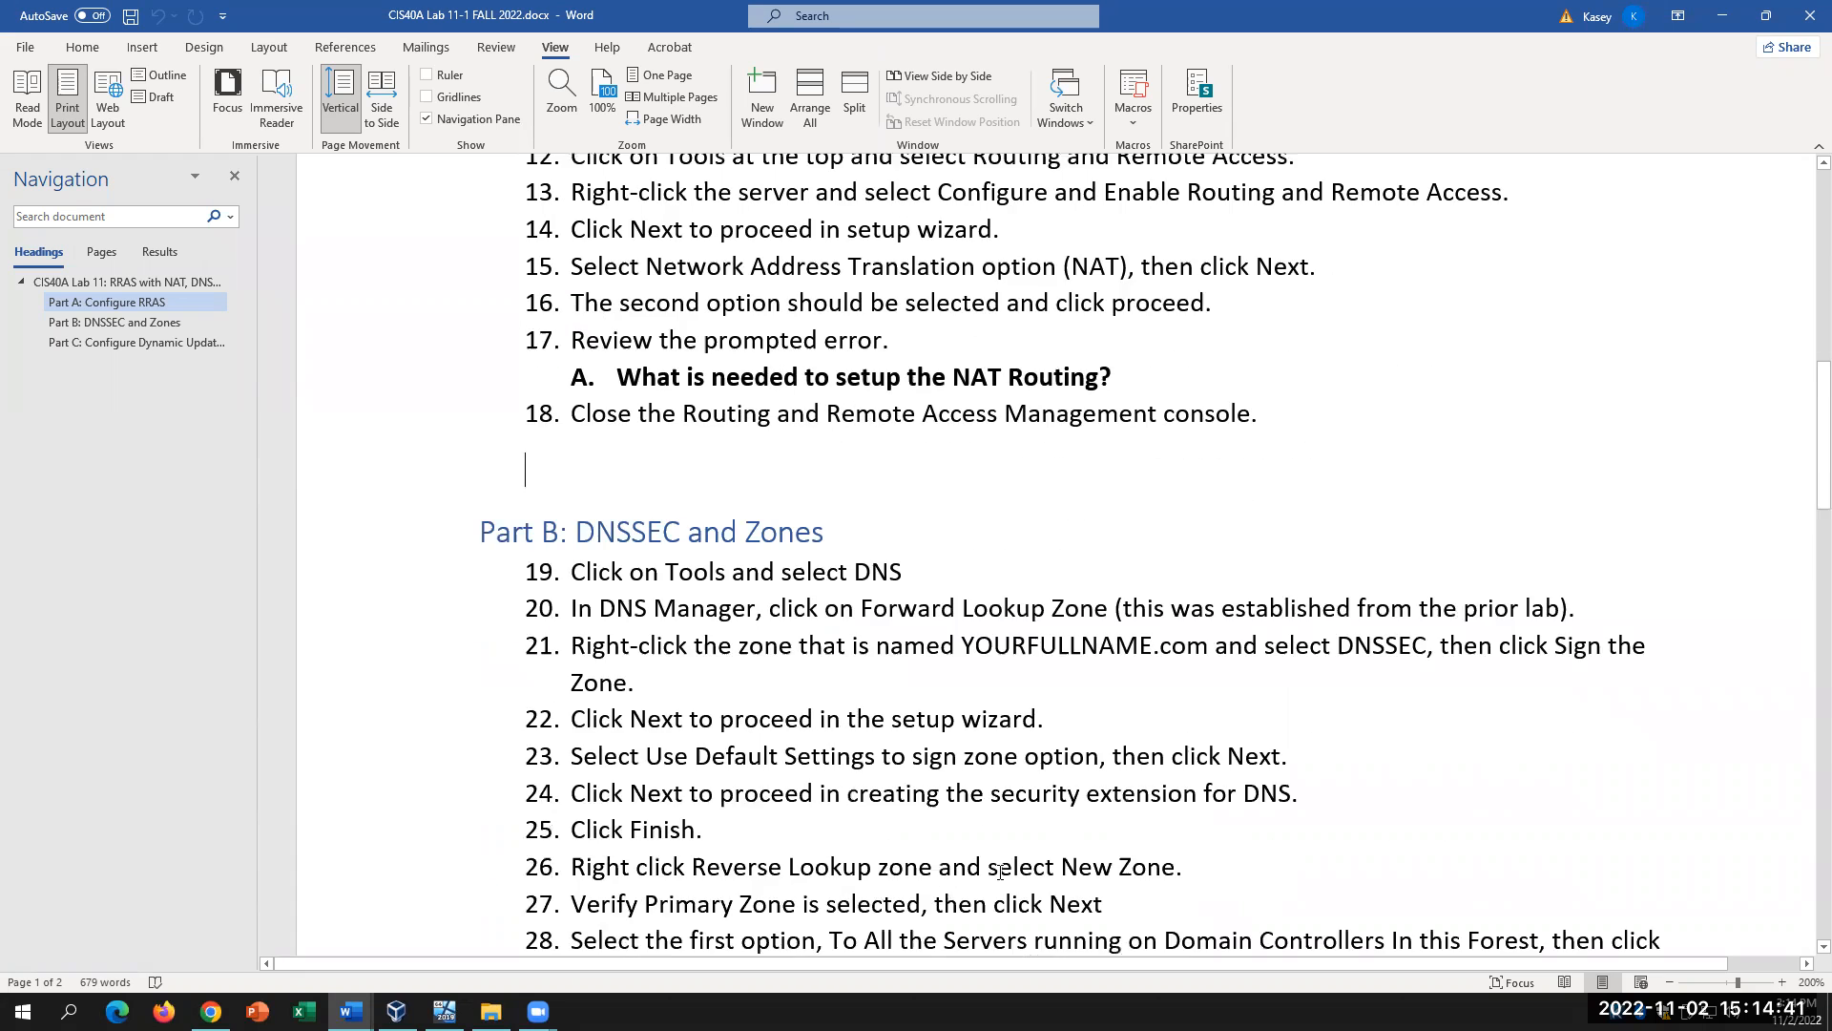
scroll(999, 872, down, 2)
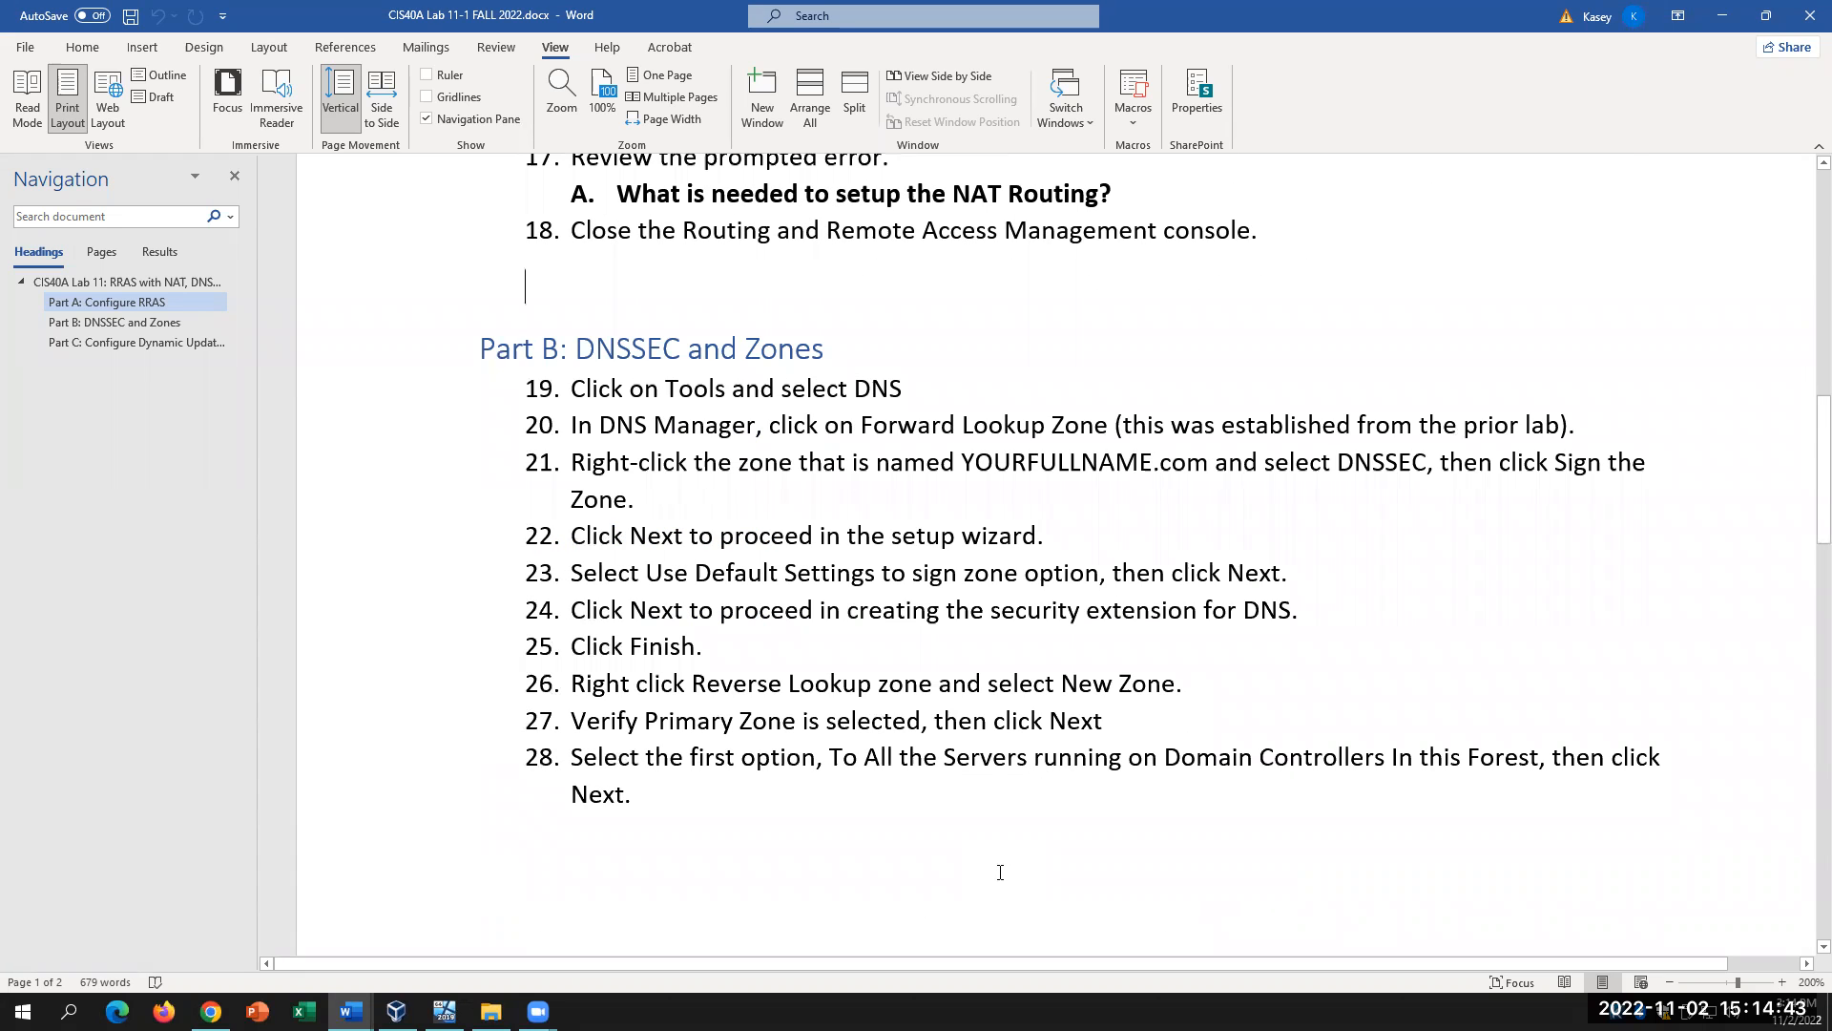
scroll(1002, 870, up, 1)
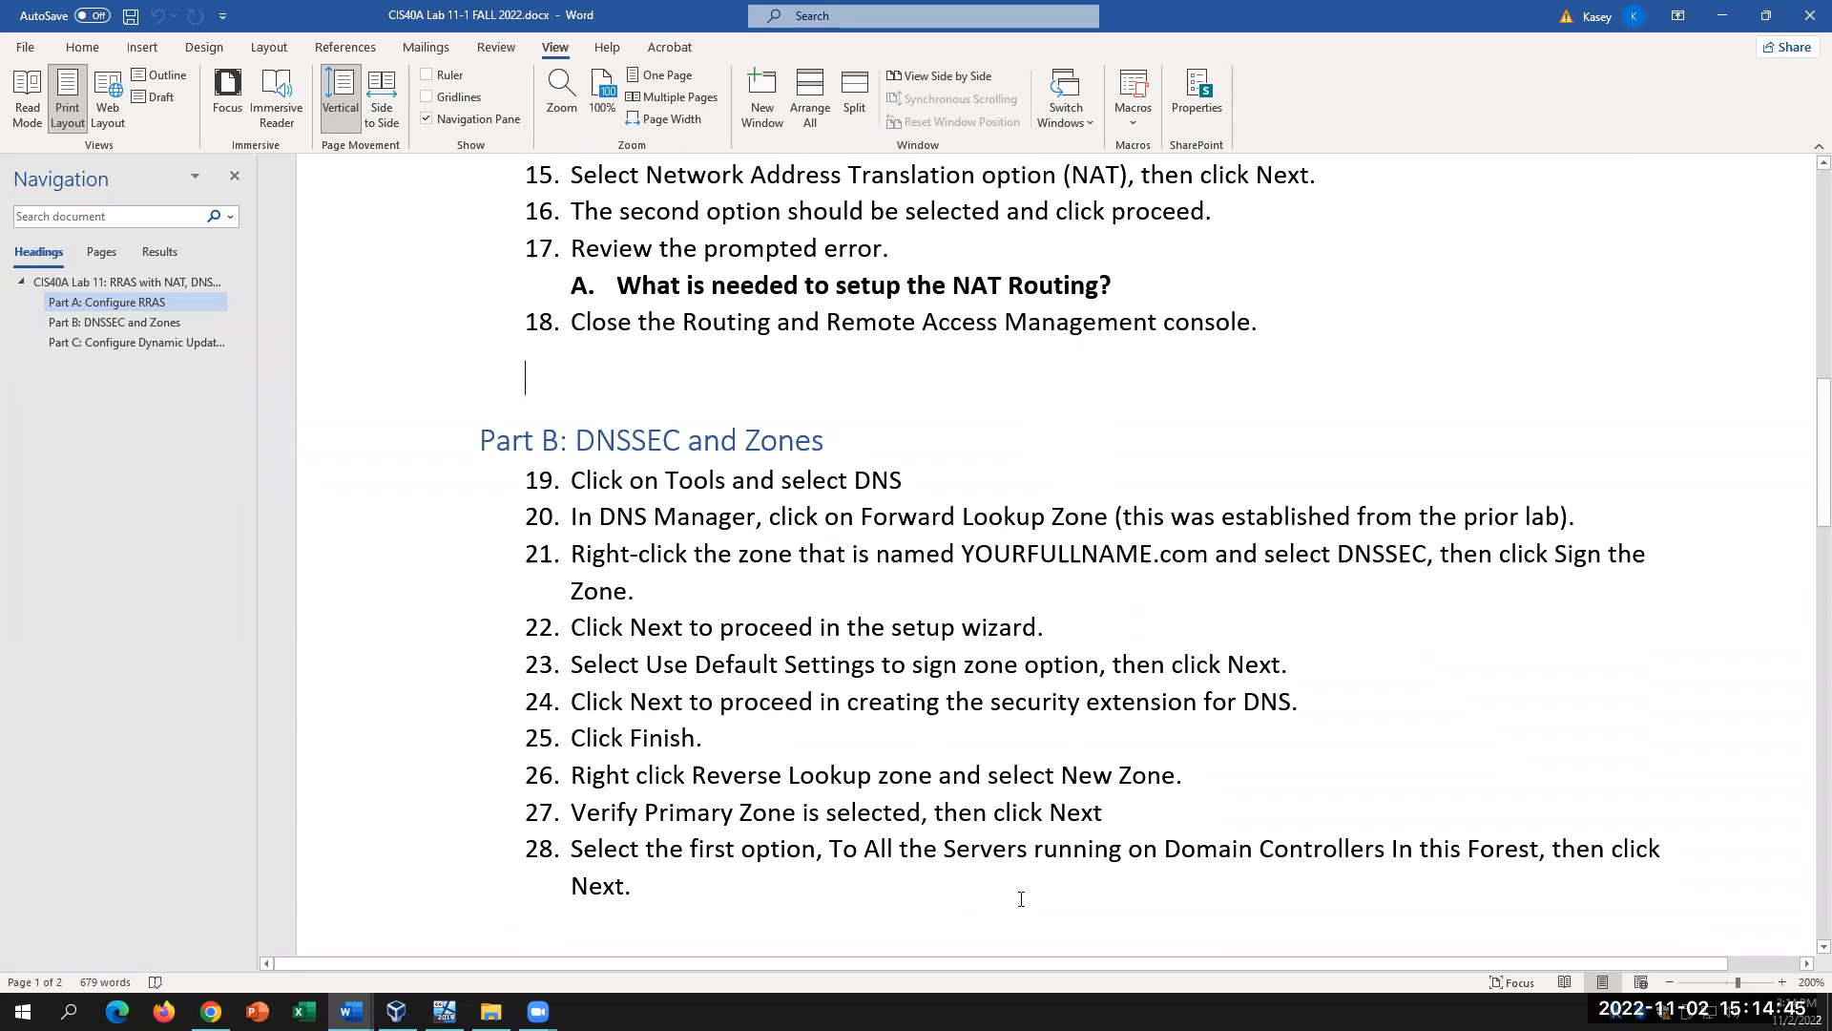
scroll(1035, 890, up, 1)
scroll(1035, 890, down, 2)
scroll(1034, 890, up, 2)
scroll(1034, 891, up, 2)
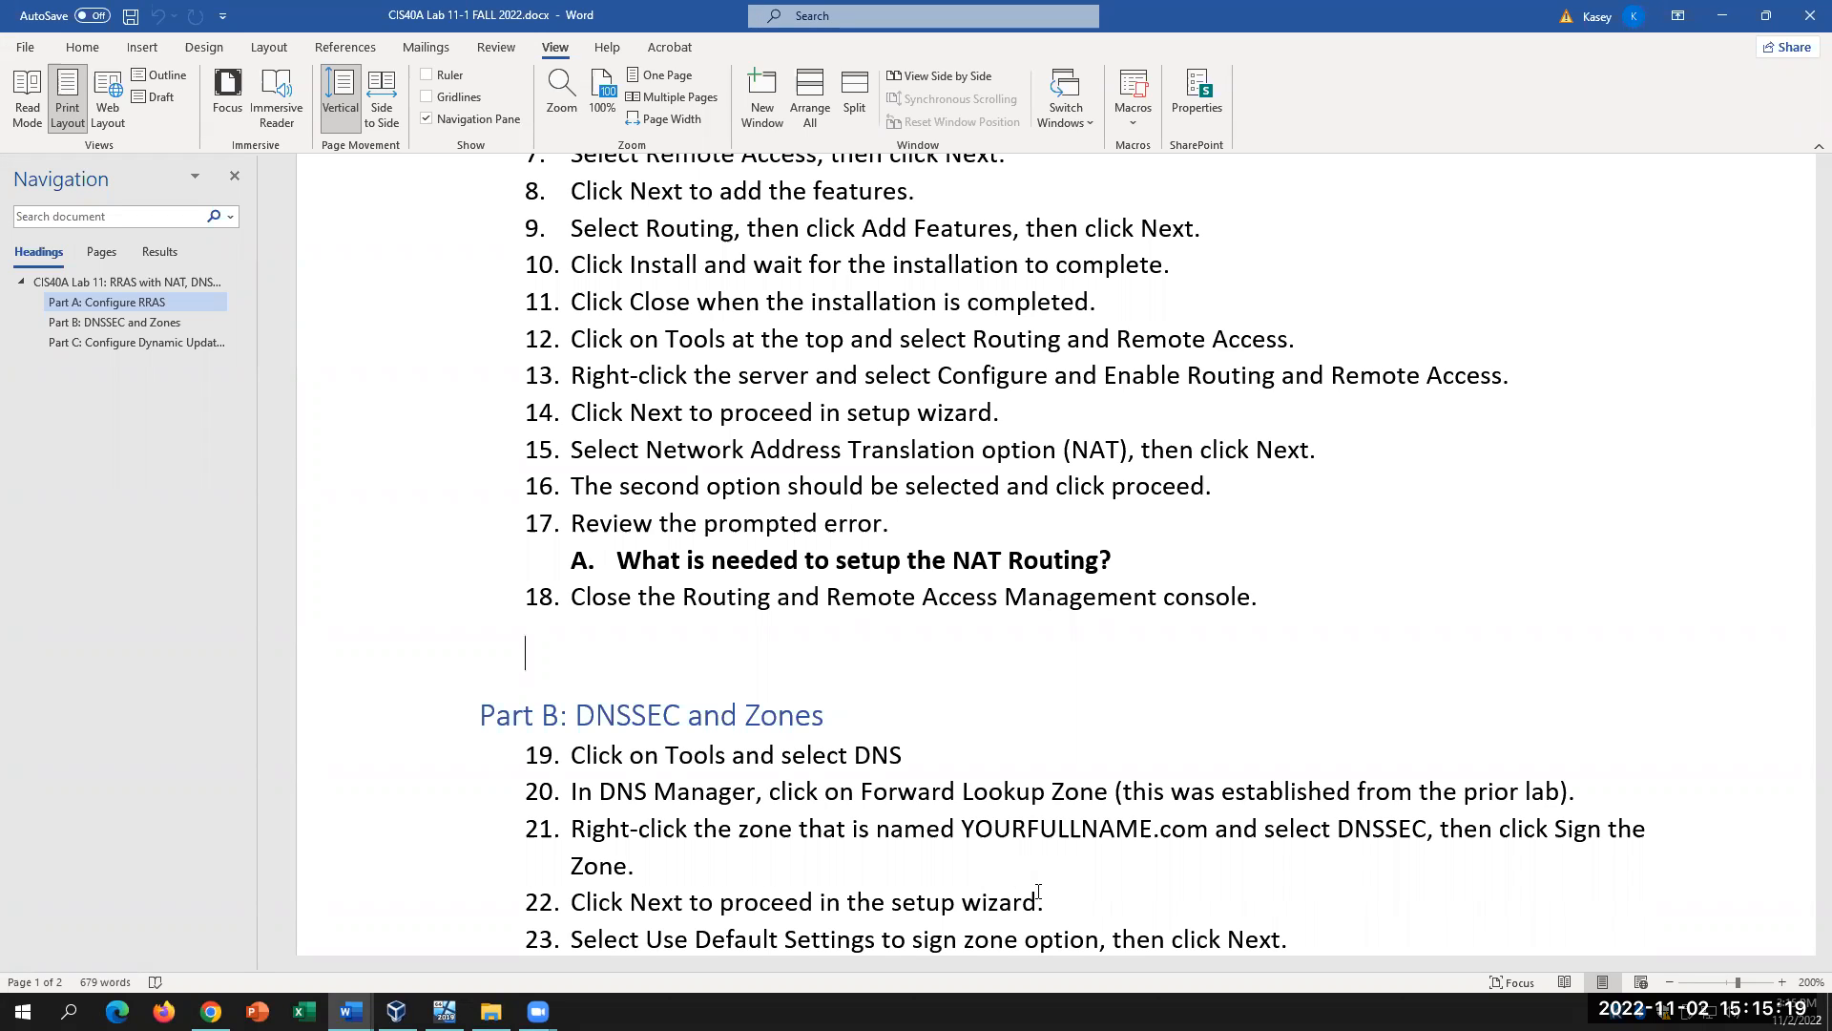
click(970, 527)
scroll(947, 577, down, 1)
scroll(947, 577, up, 3)
scroll(1018, 581, down, 1)
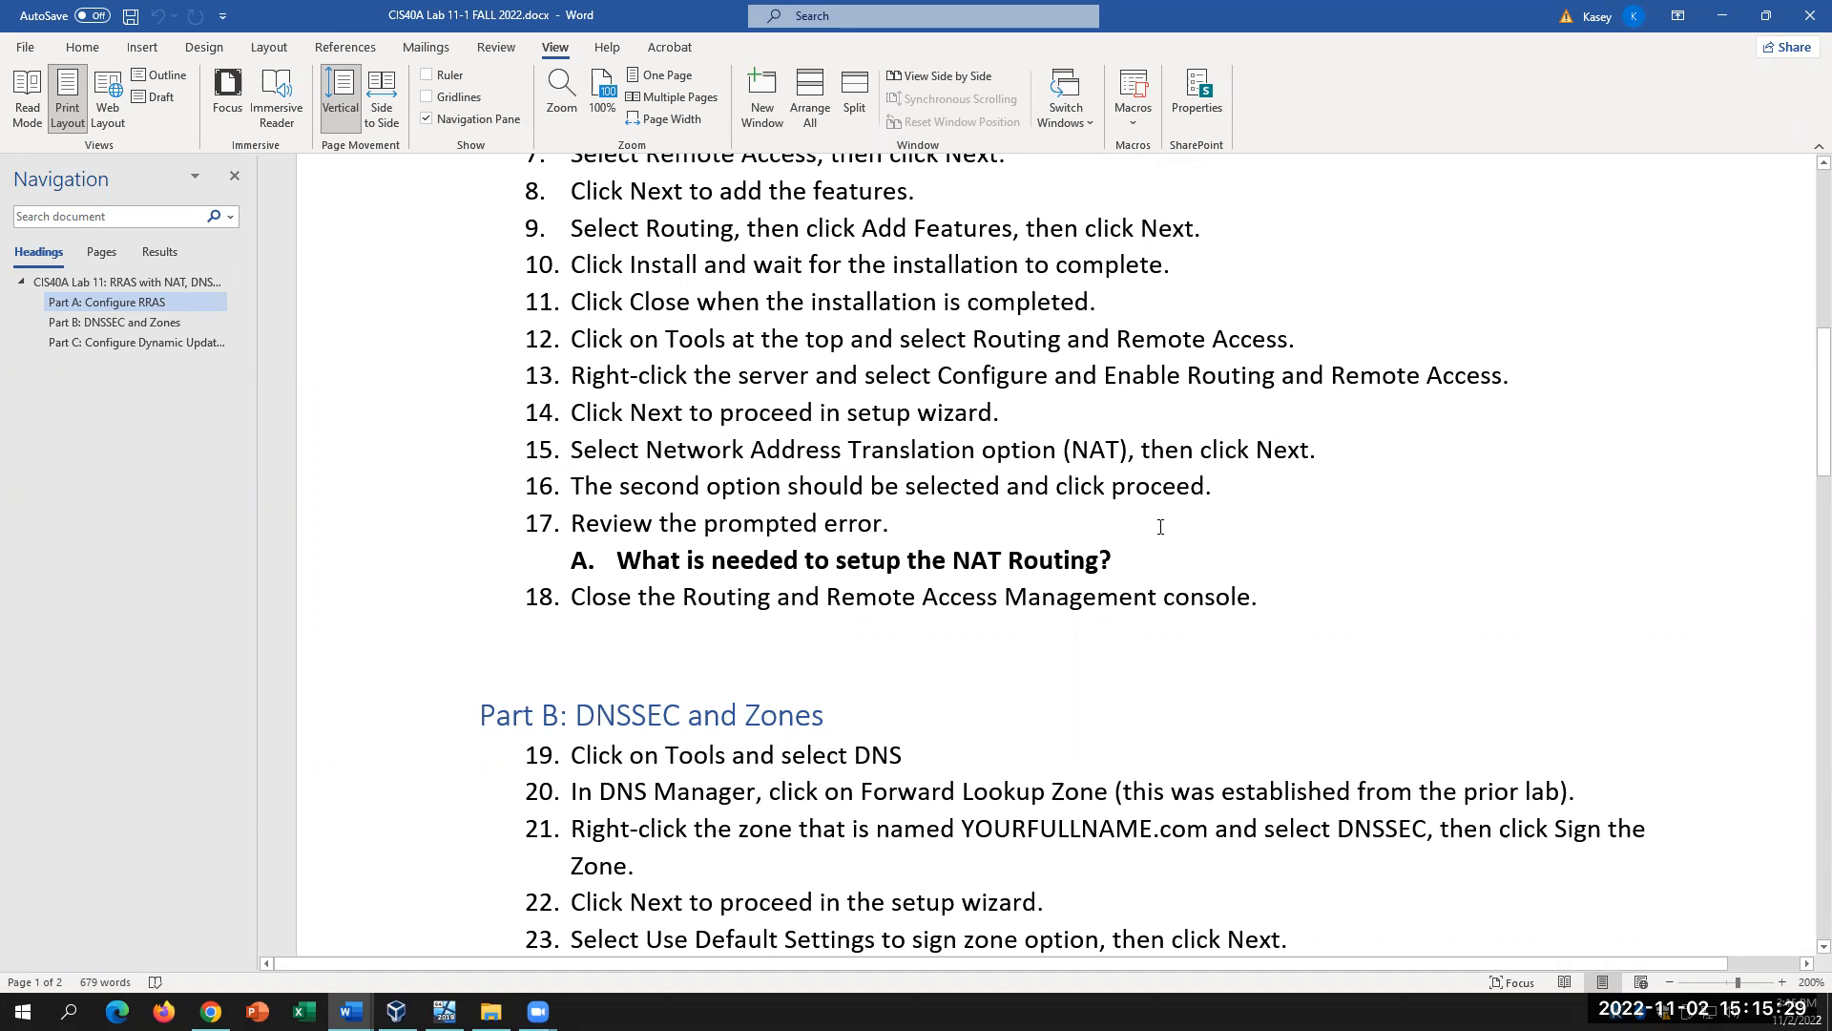
drag(1146, 552, 633, 561)
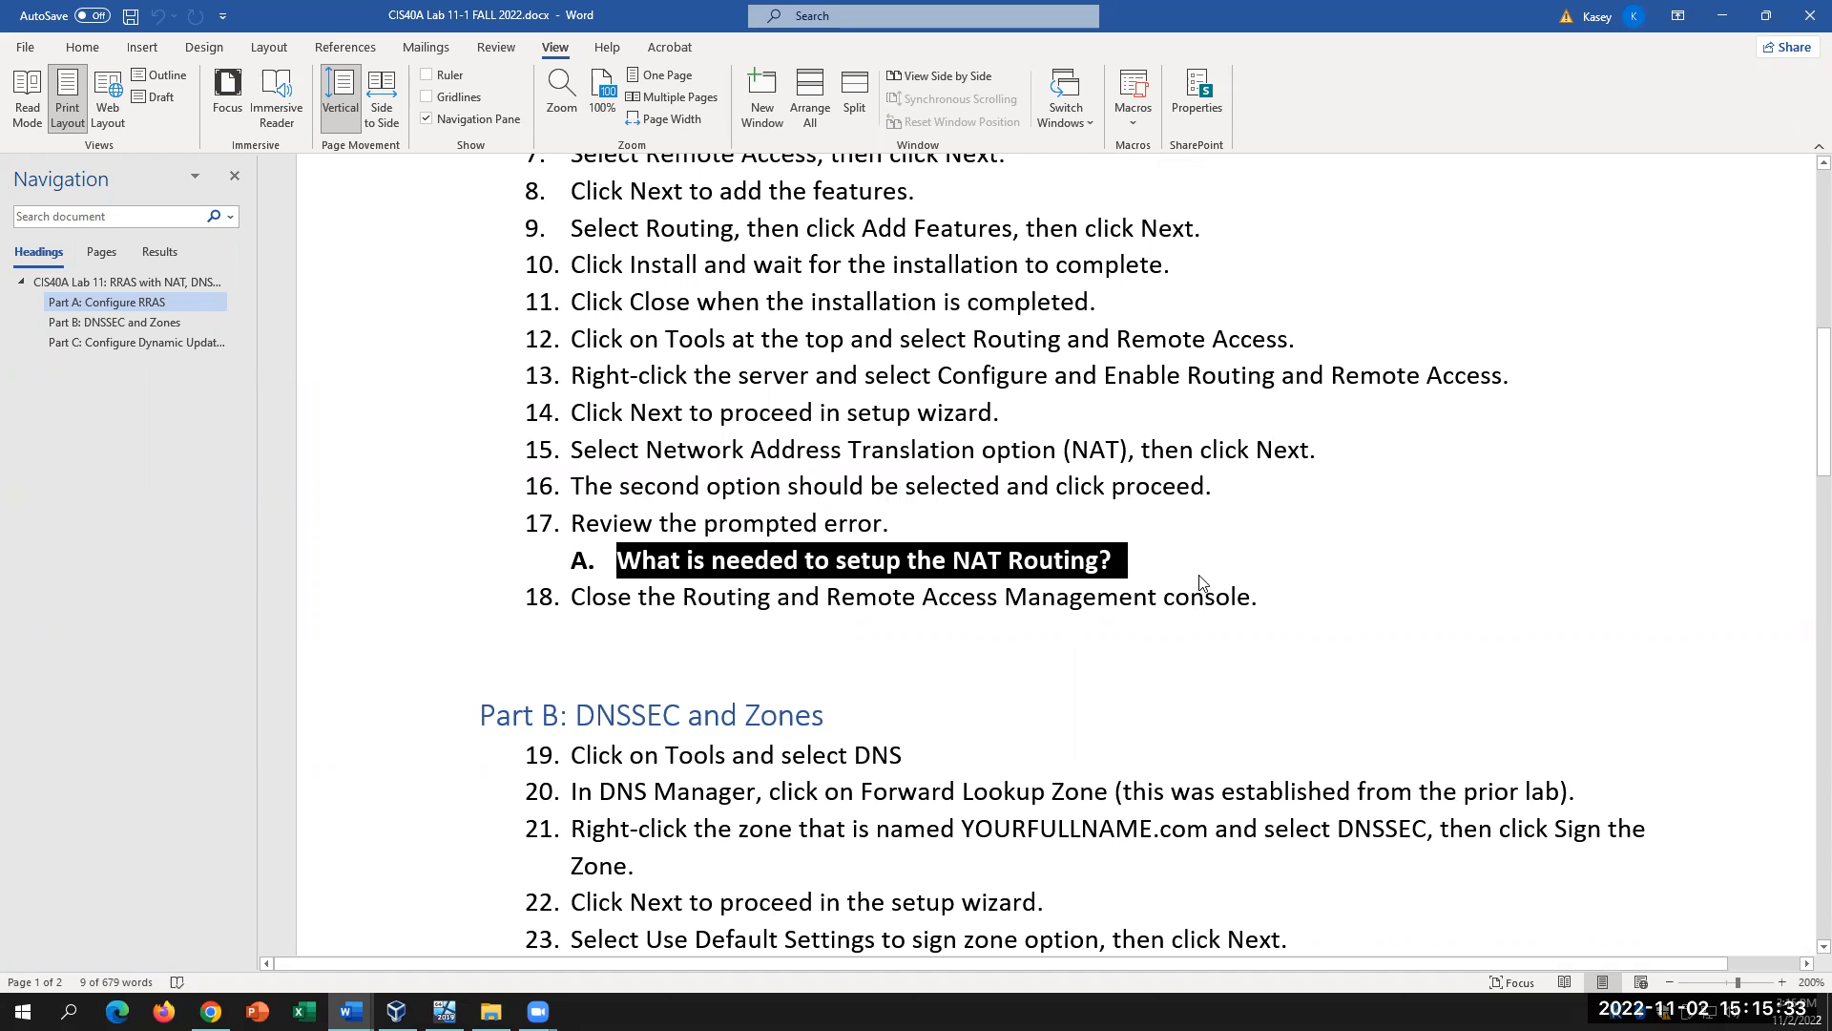
click(1279, 584)
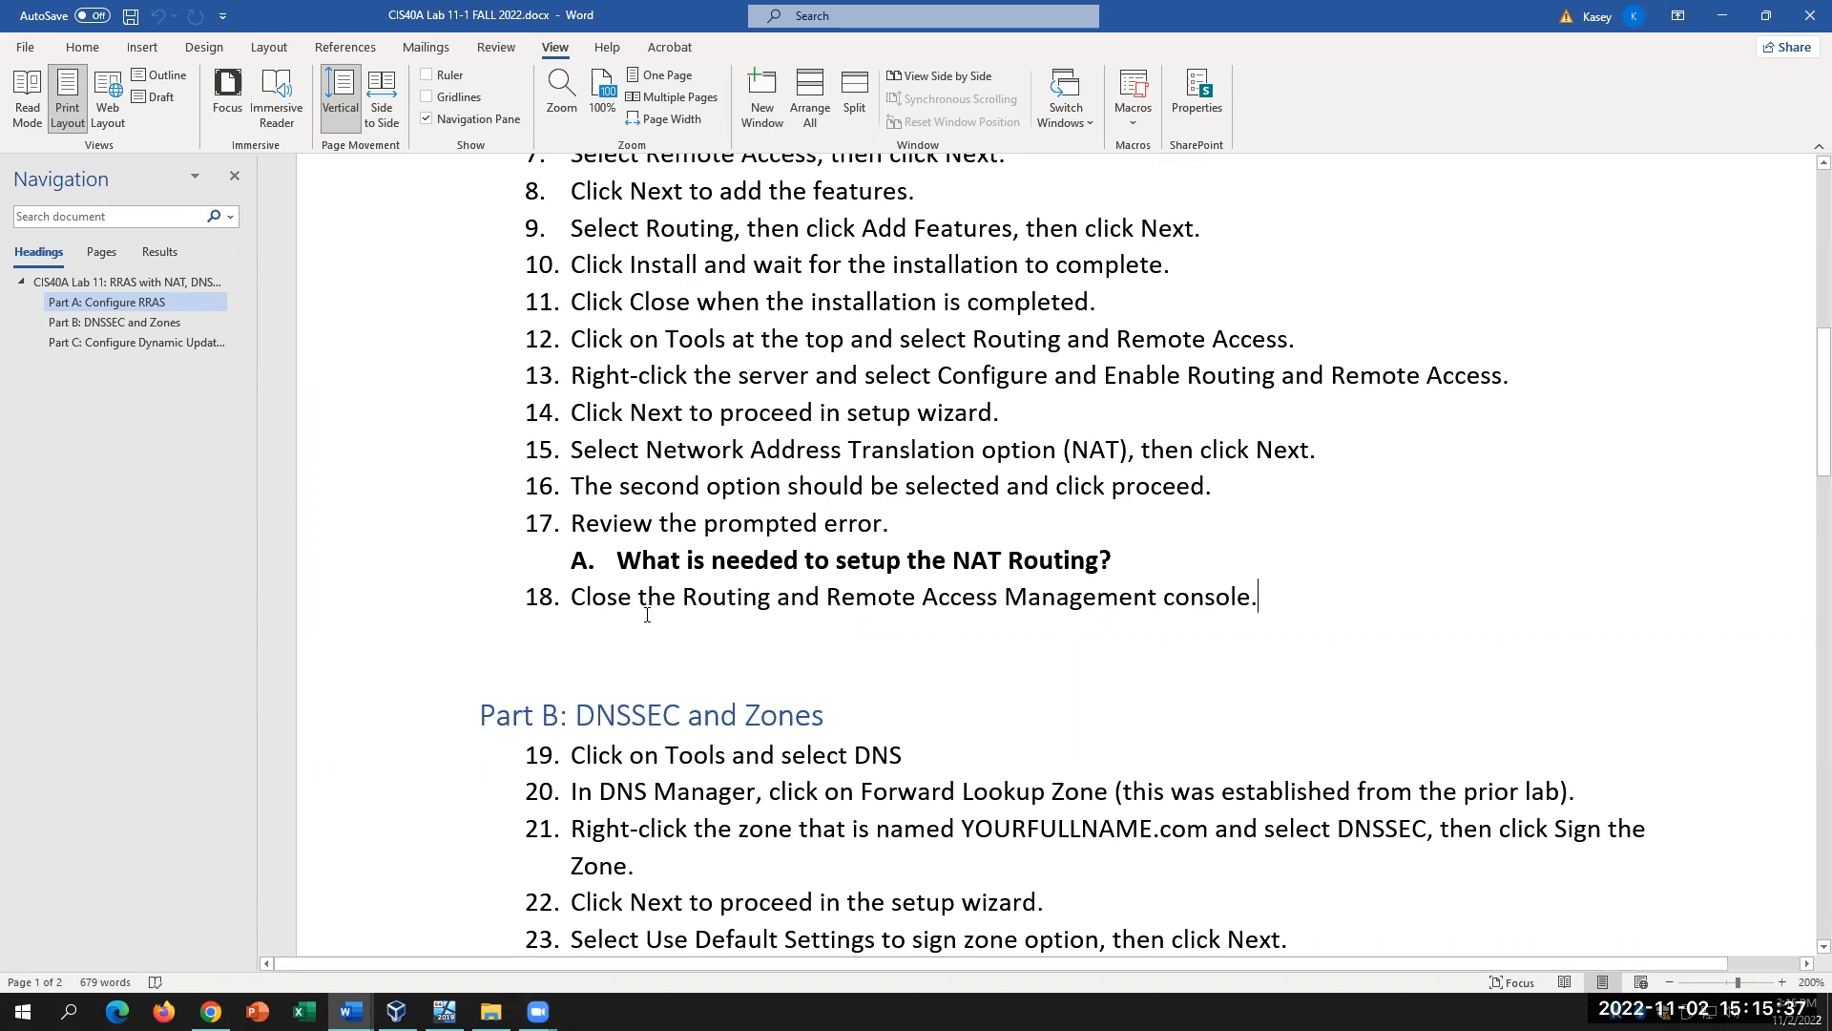
drag(737, 590, 1258, 599)
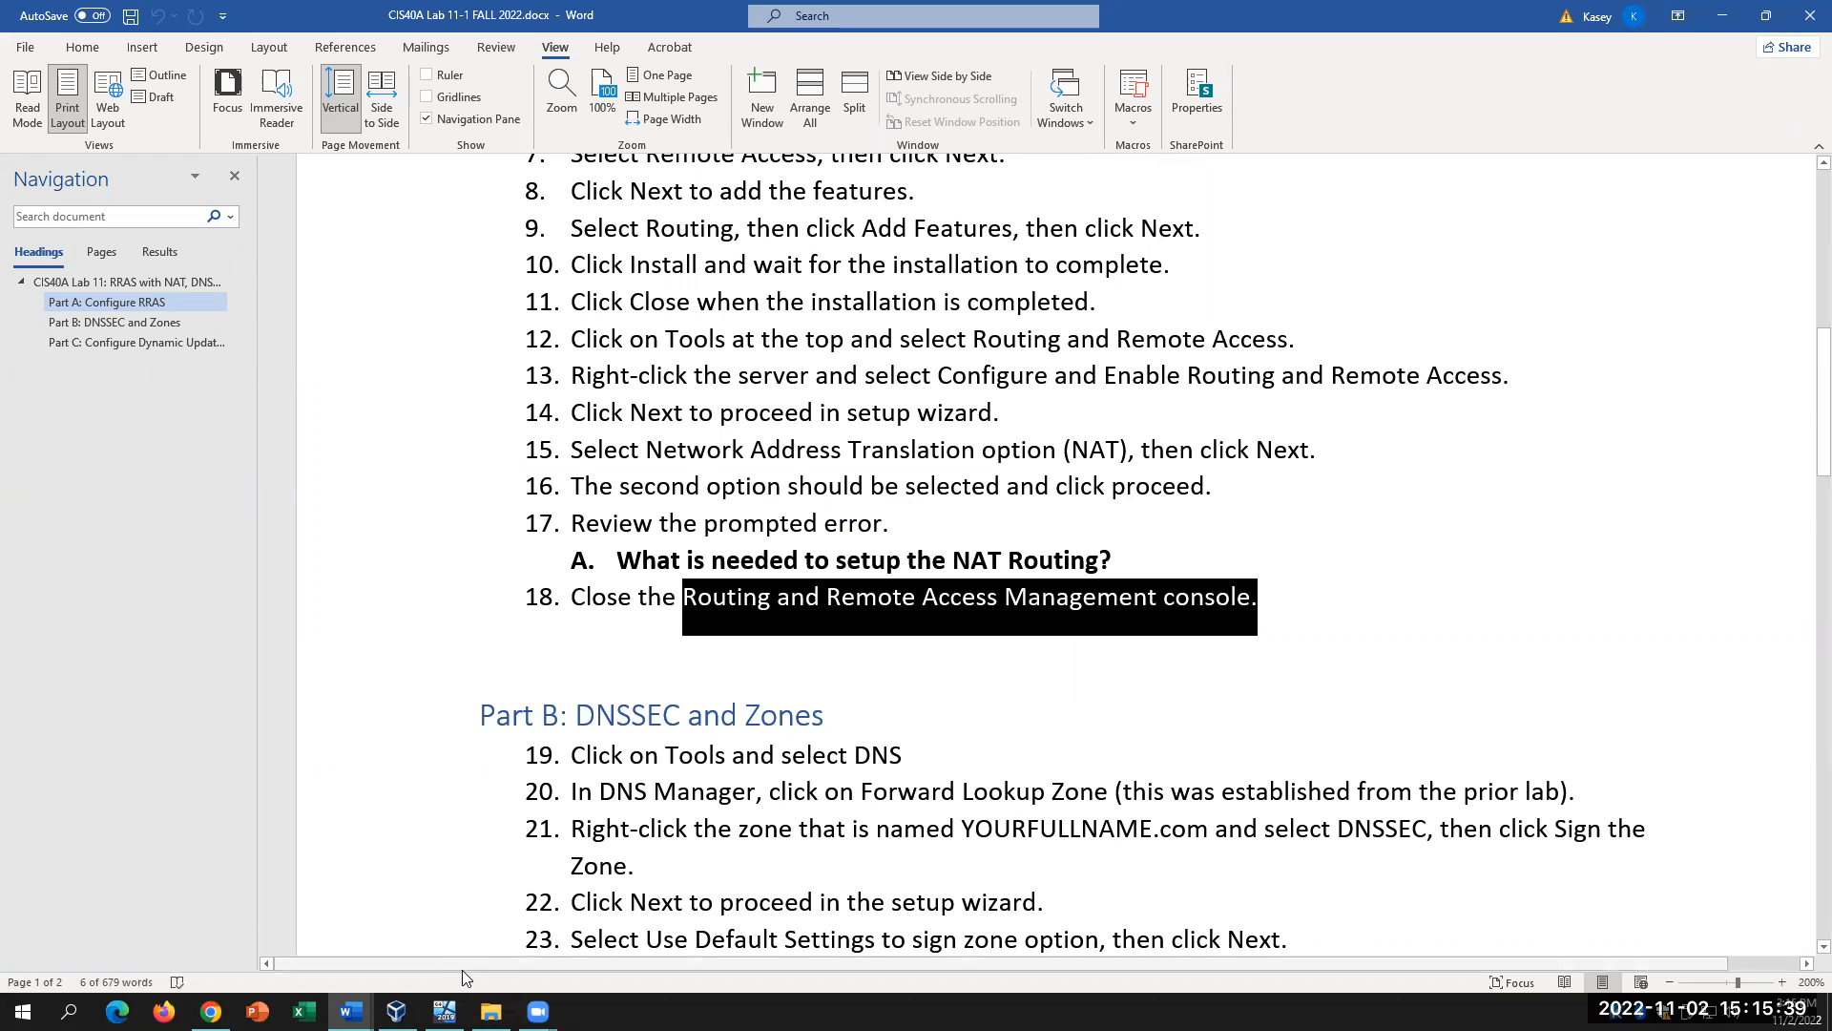
Close the DHCP console in the server VM and return to the Word lab document
click(444, 1011)
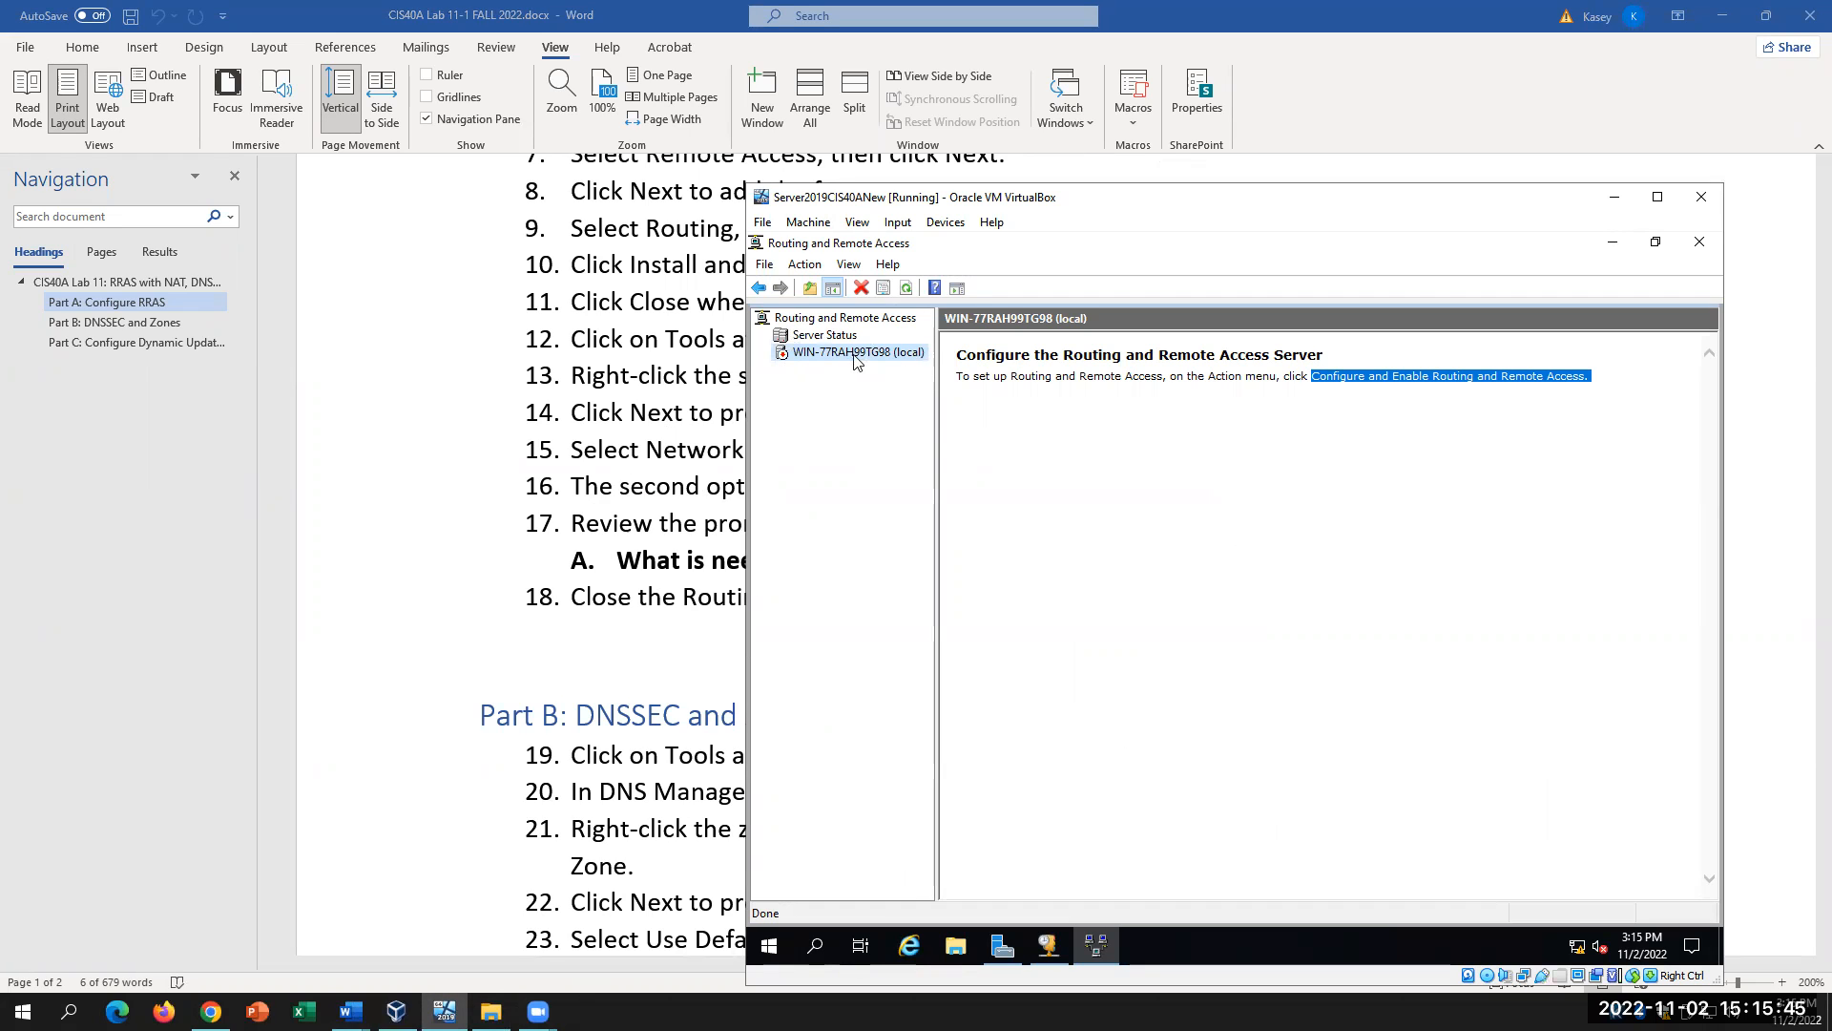
click(1048, 944)
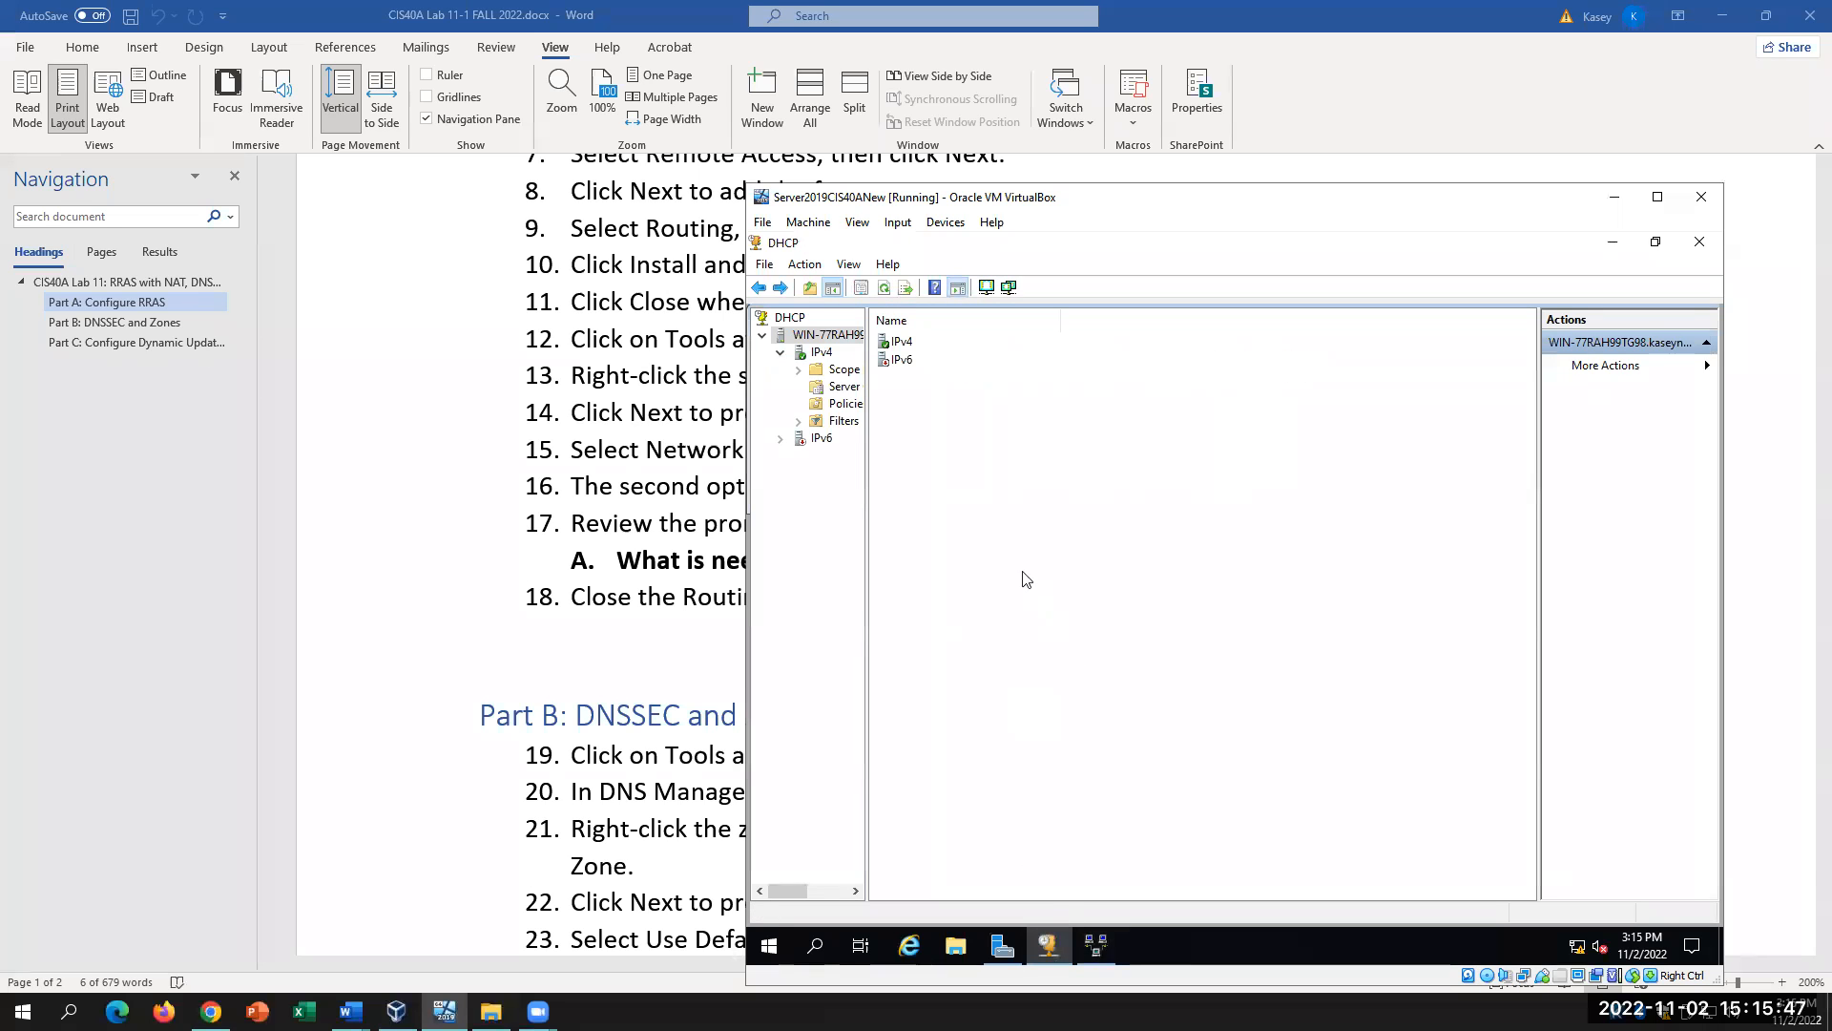
click(1699, 242)
click(567, 554)
Scroll to Part B and highlight step 20's Forward Lookup Zone instruction, then return to the VM
scroll(757, 737, down, 4)
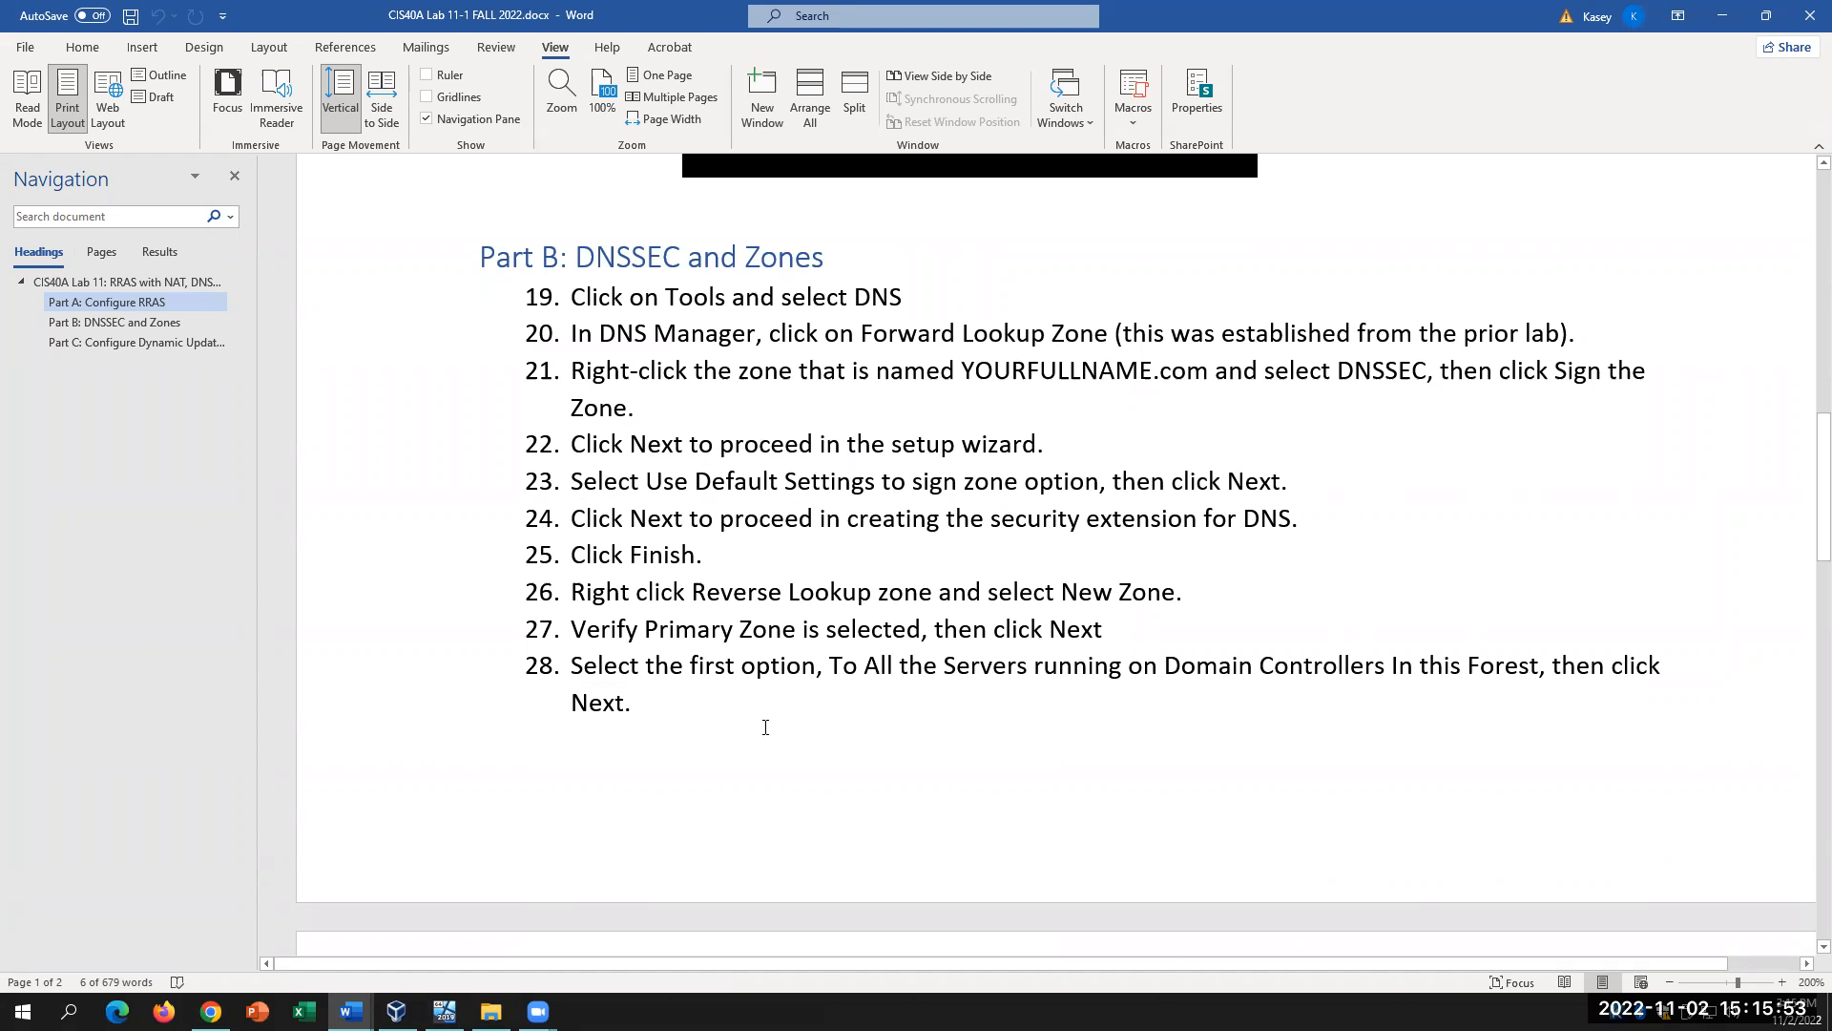
scroll(767, 728, down, 1)
scroll(764, 728, up, 2)
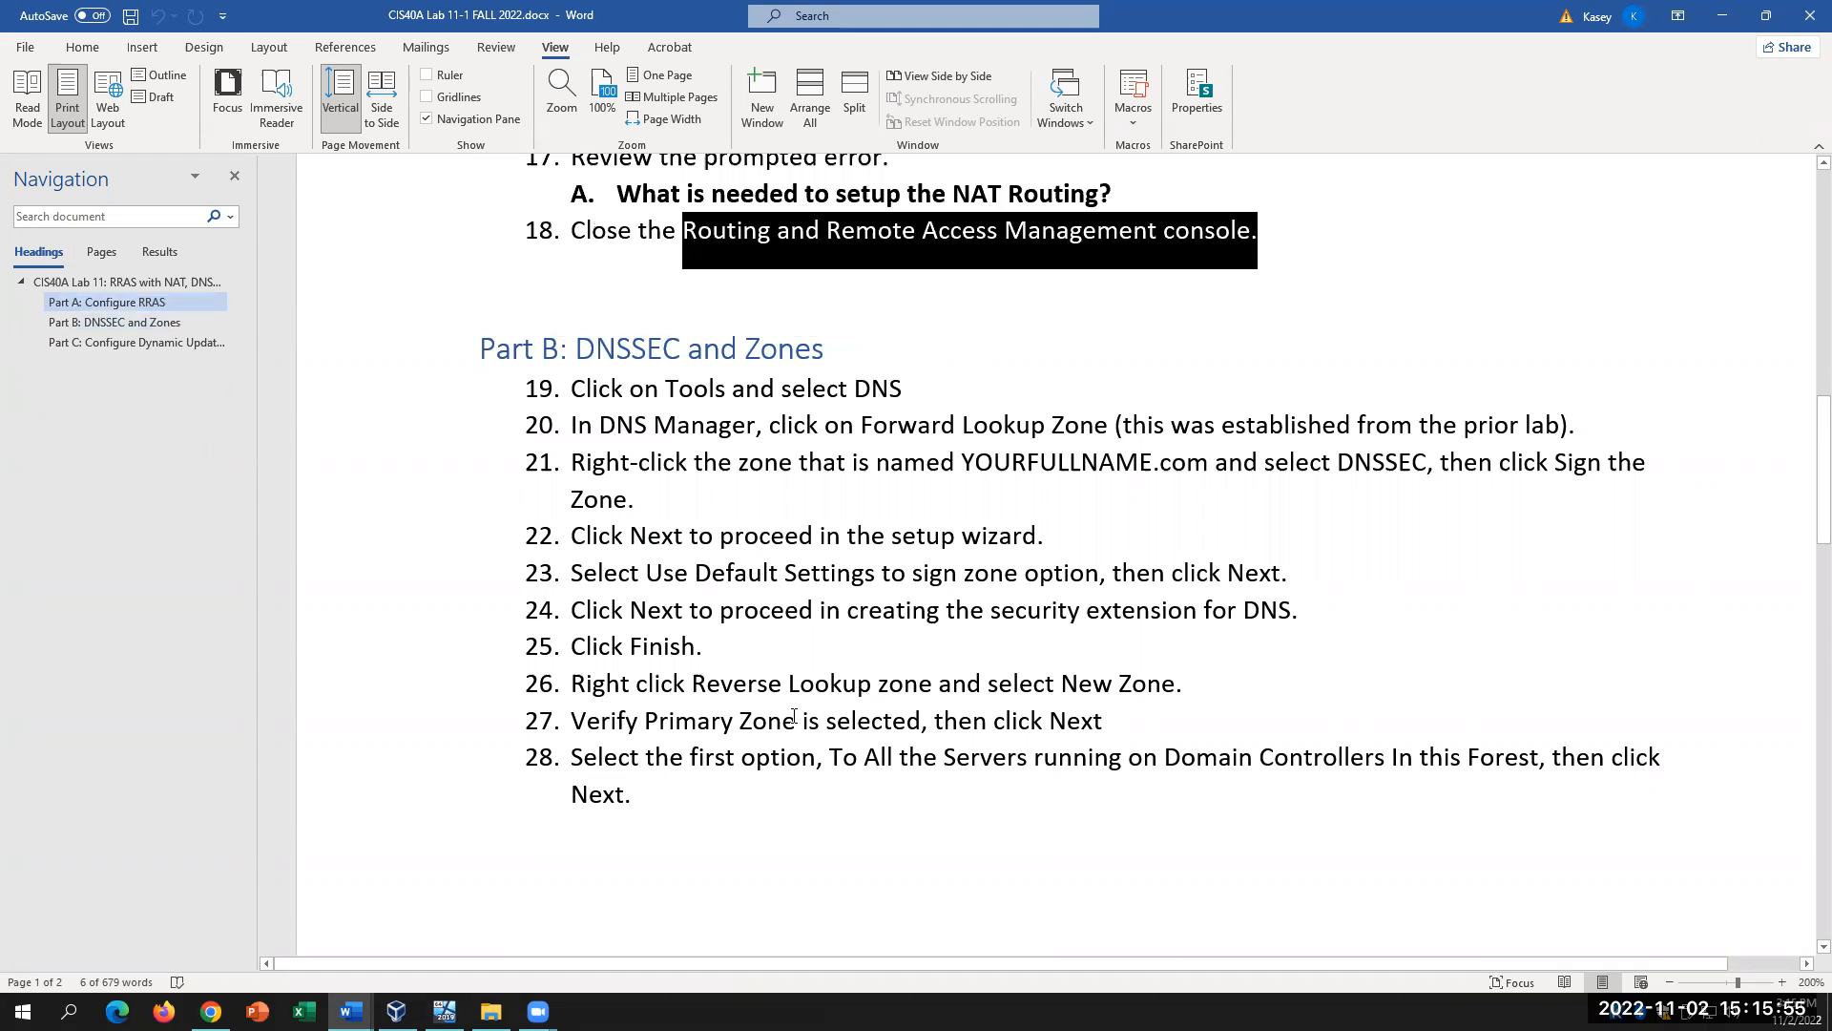
click(958, 383)
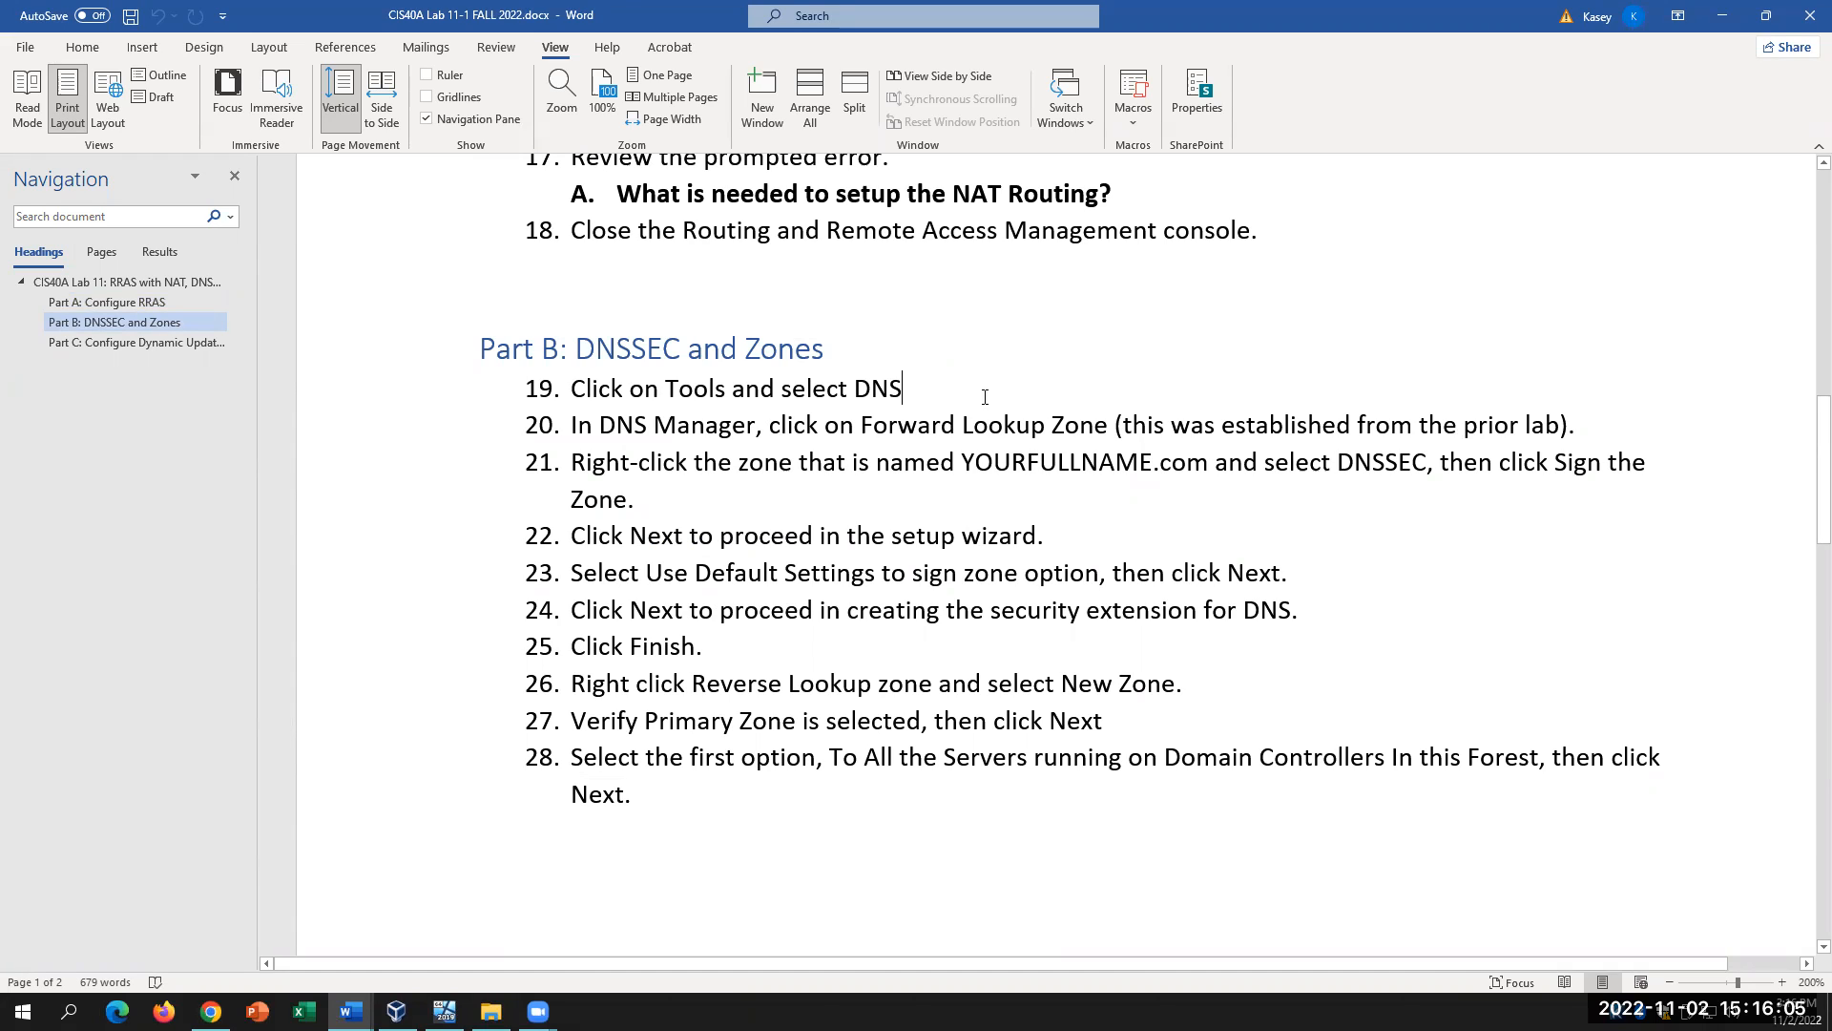
drag(758, 427, 1087, 423)
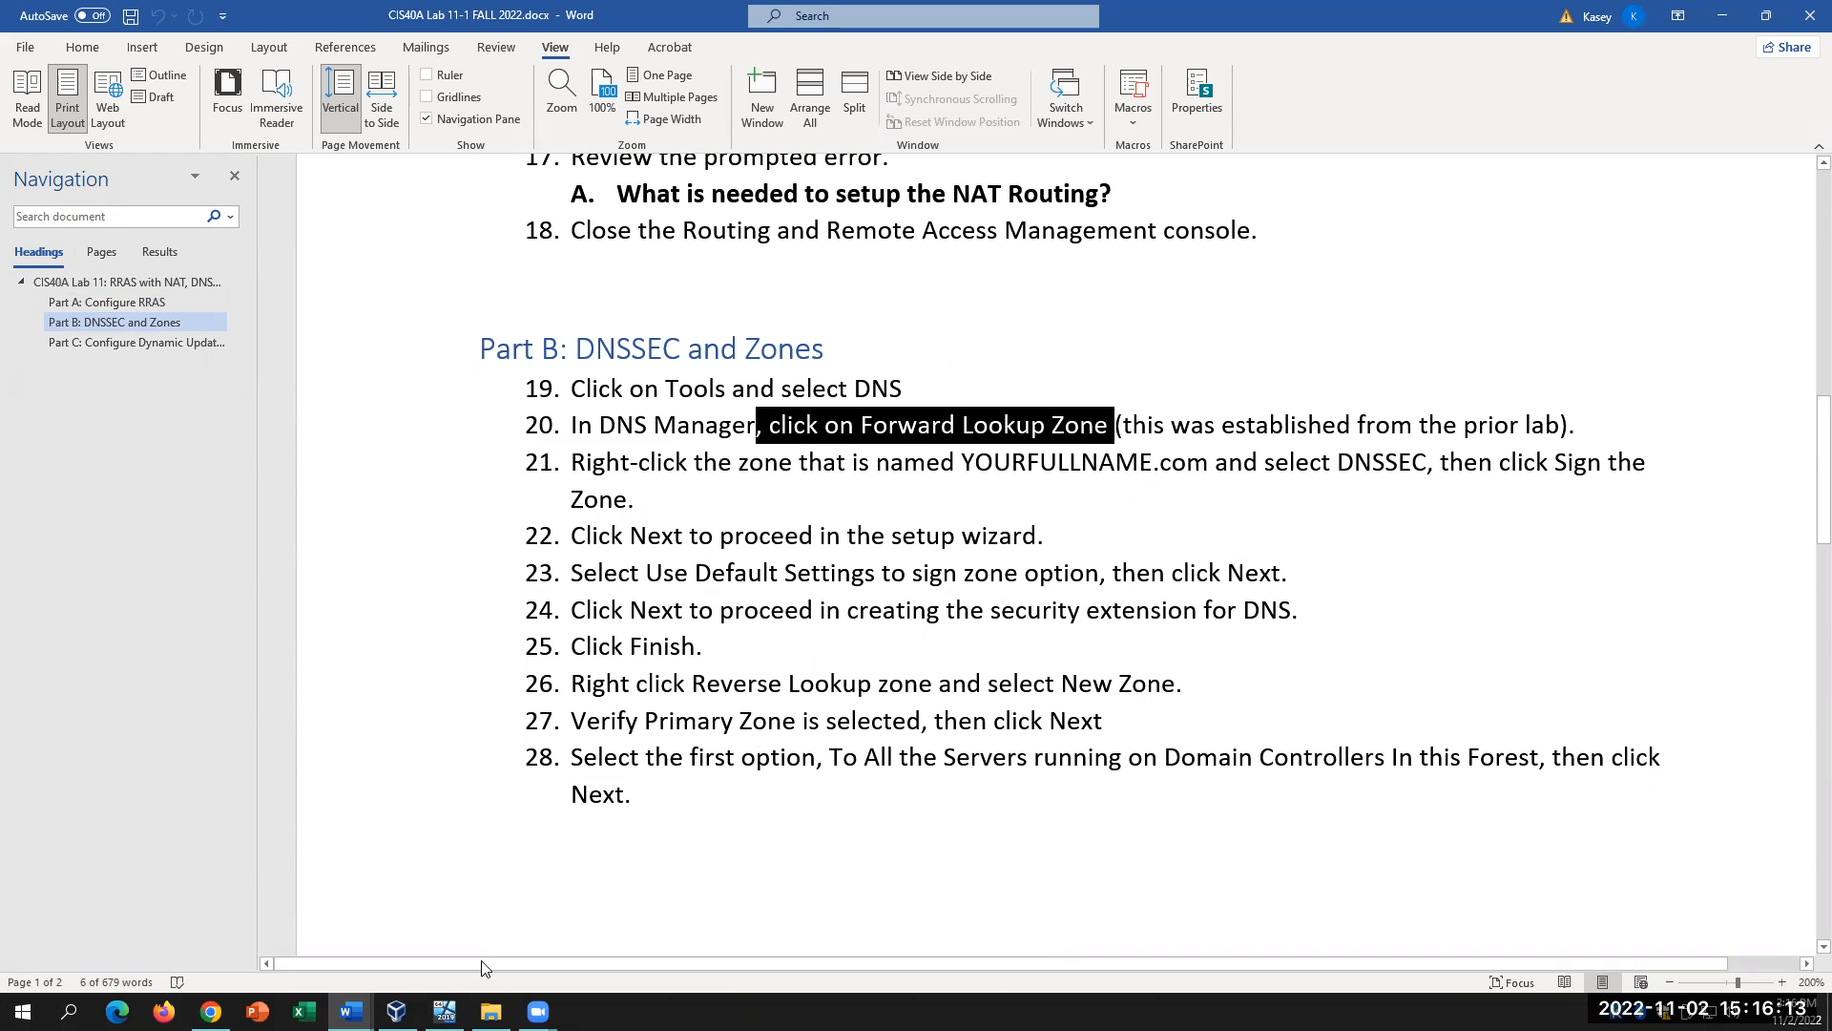
click(445, 1010)
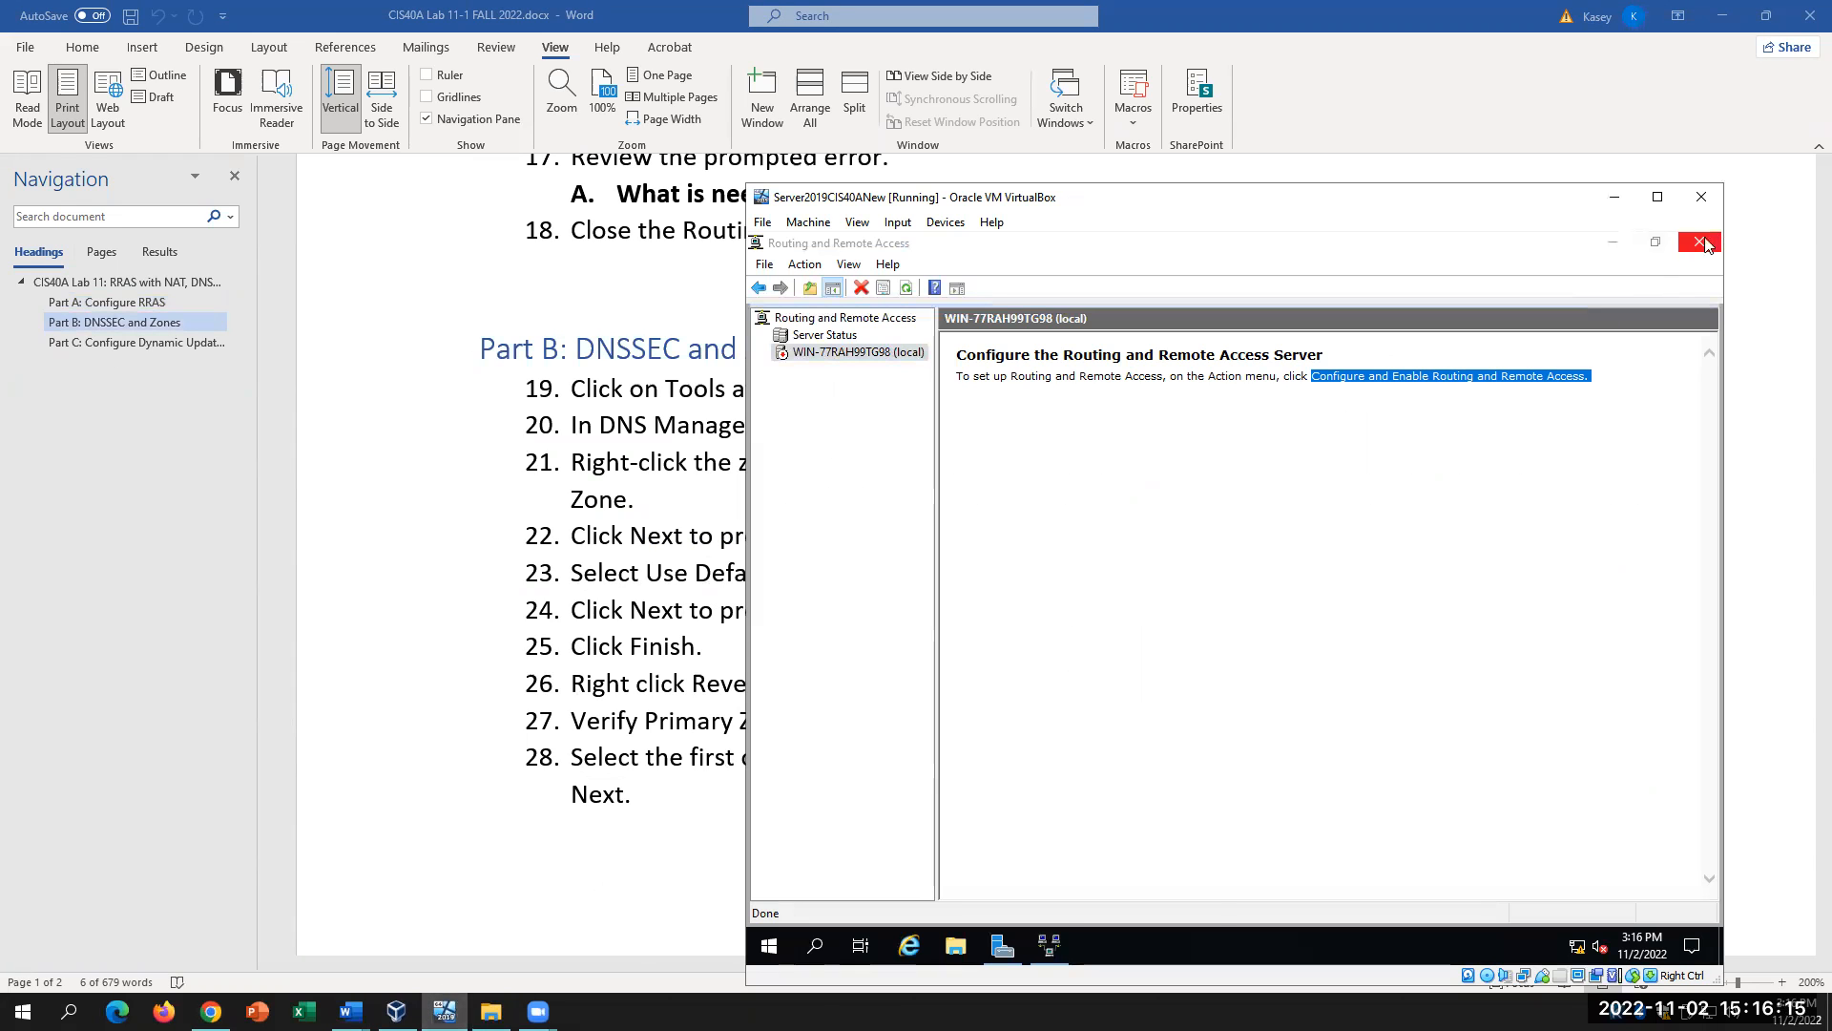
Close Routing and Remote Access and launch DNS Manager maximized from Server Manager Tools
click(1700, 242)
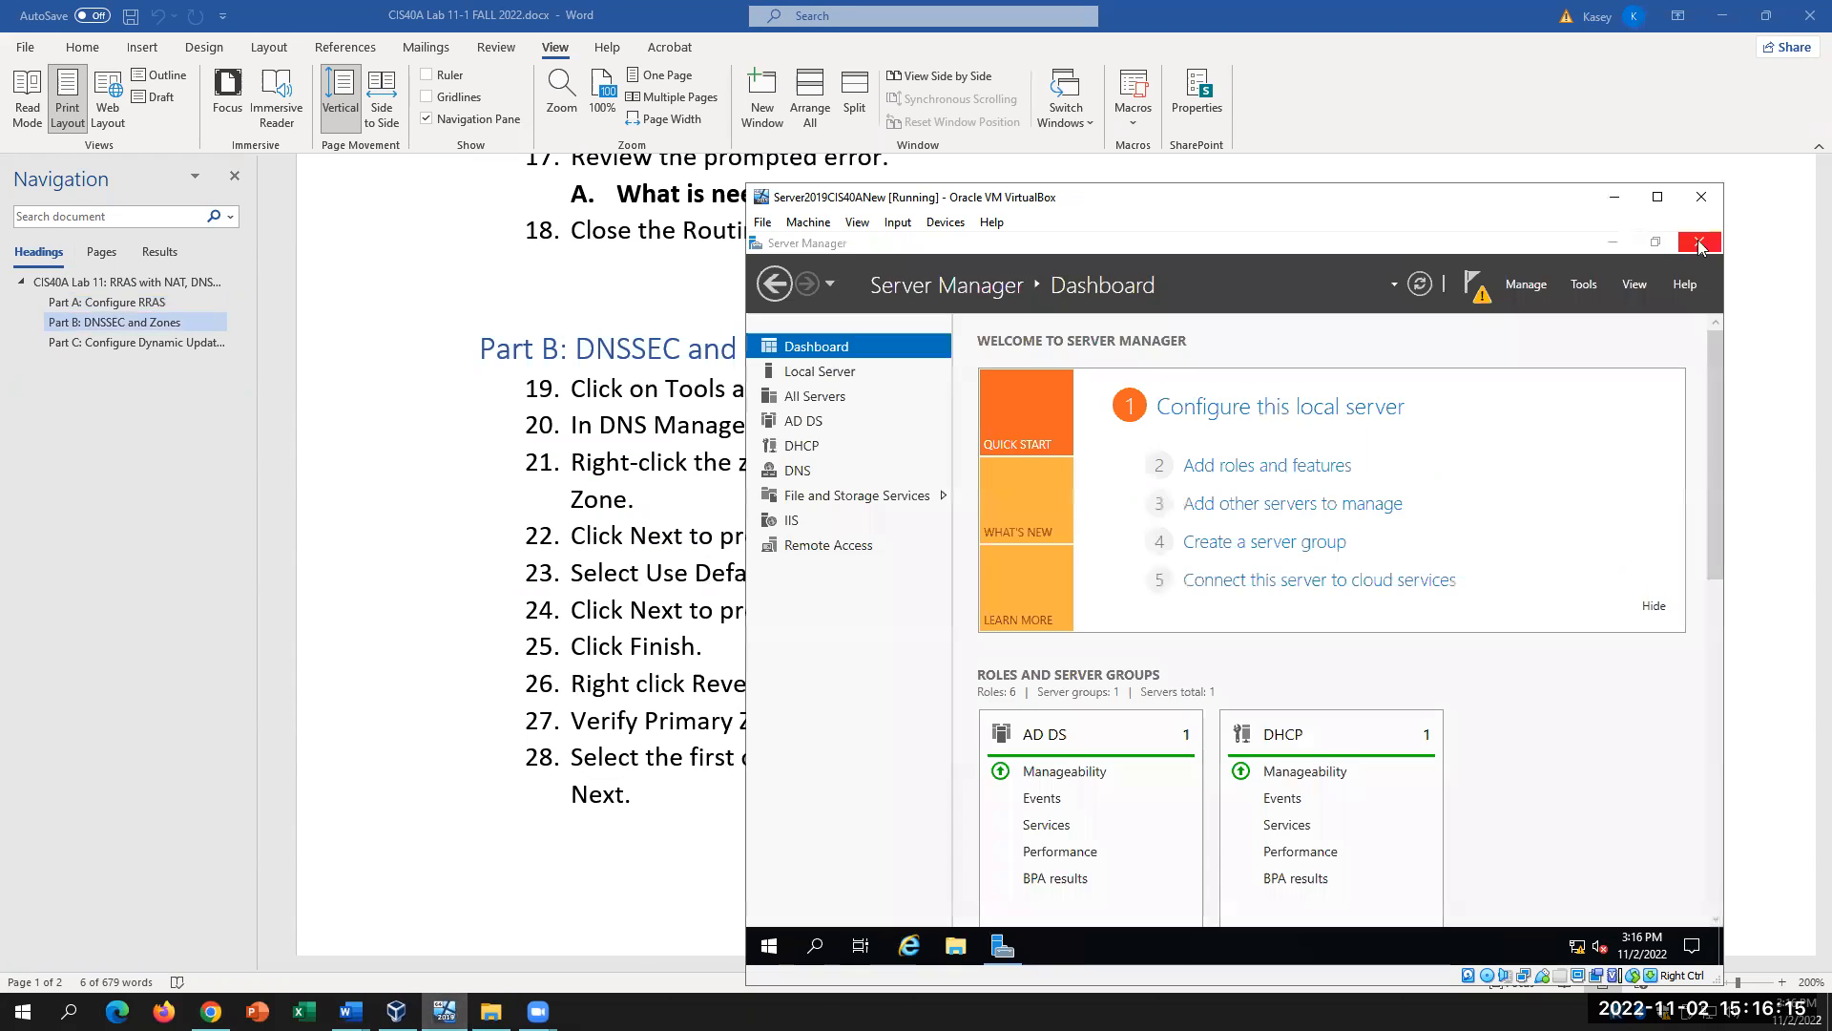
click(1583, 286)
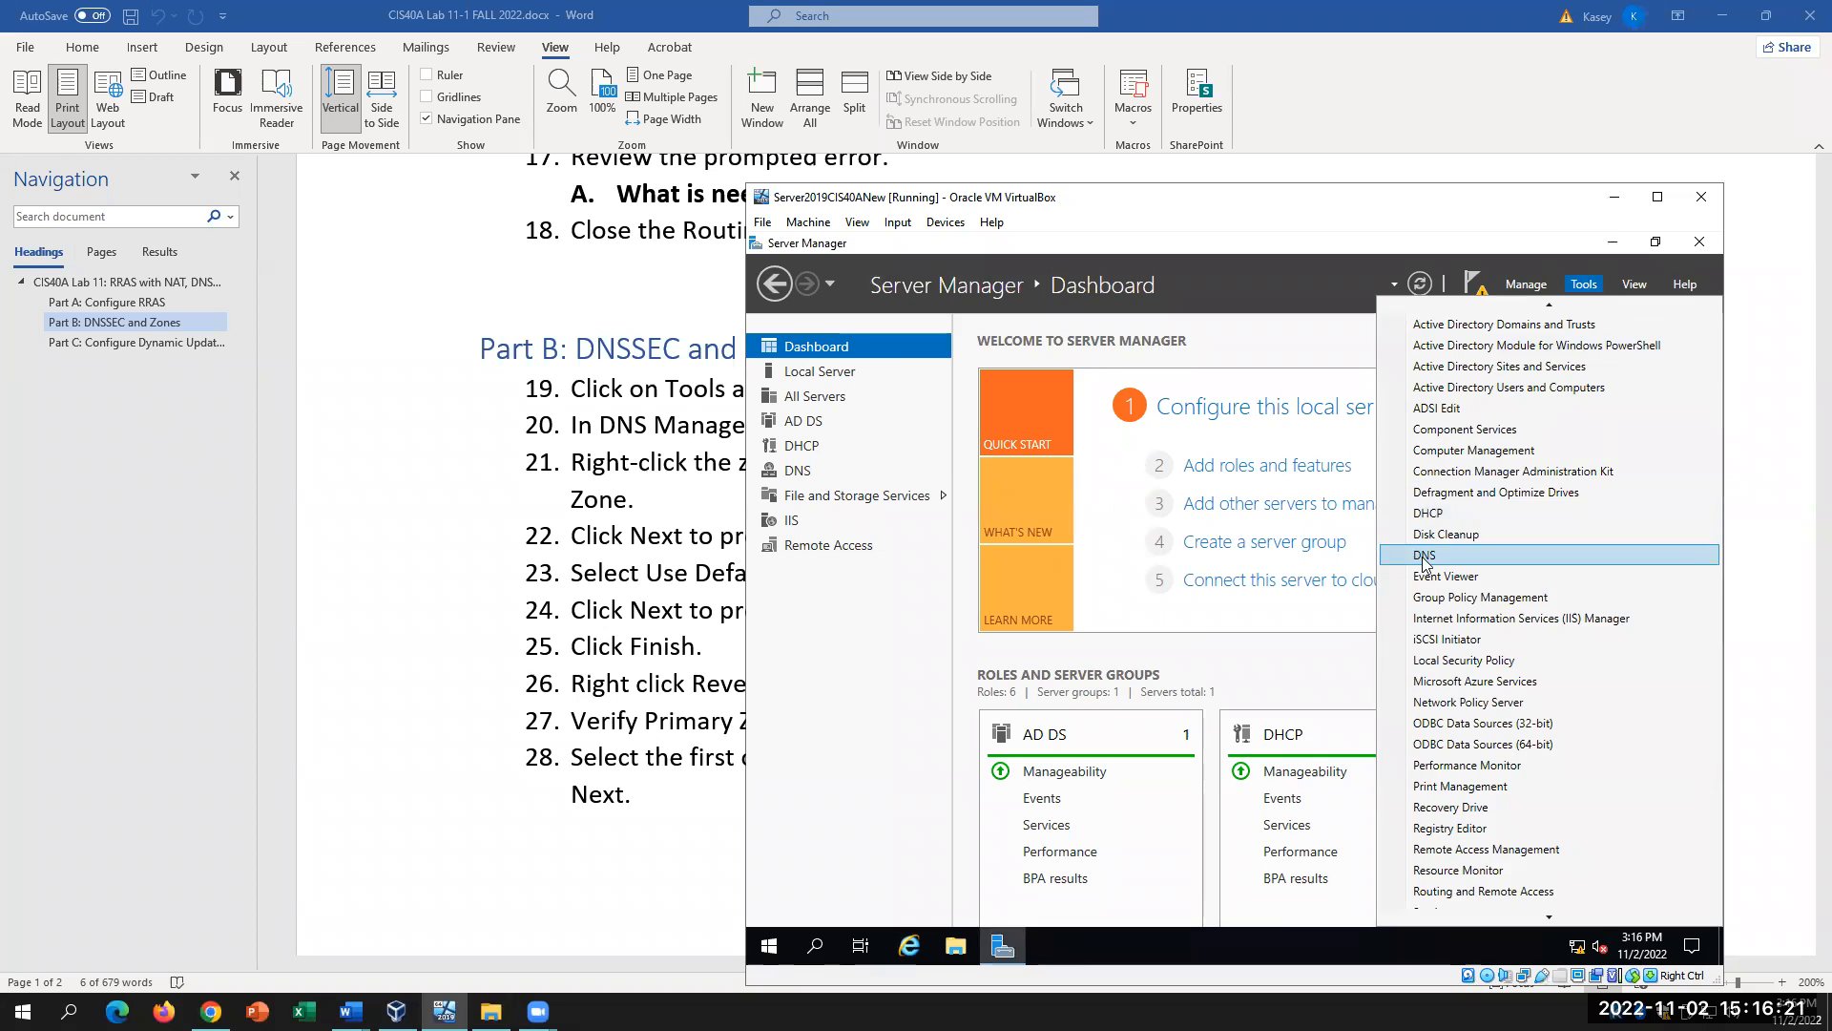
click(1424, 557)
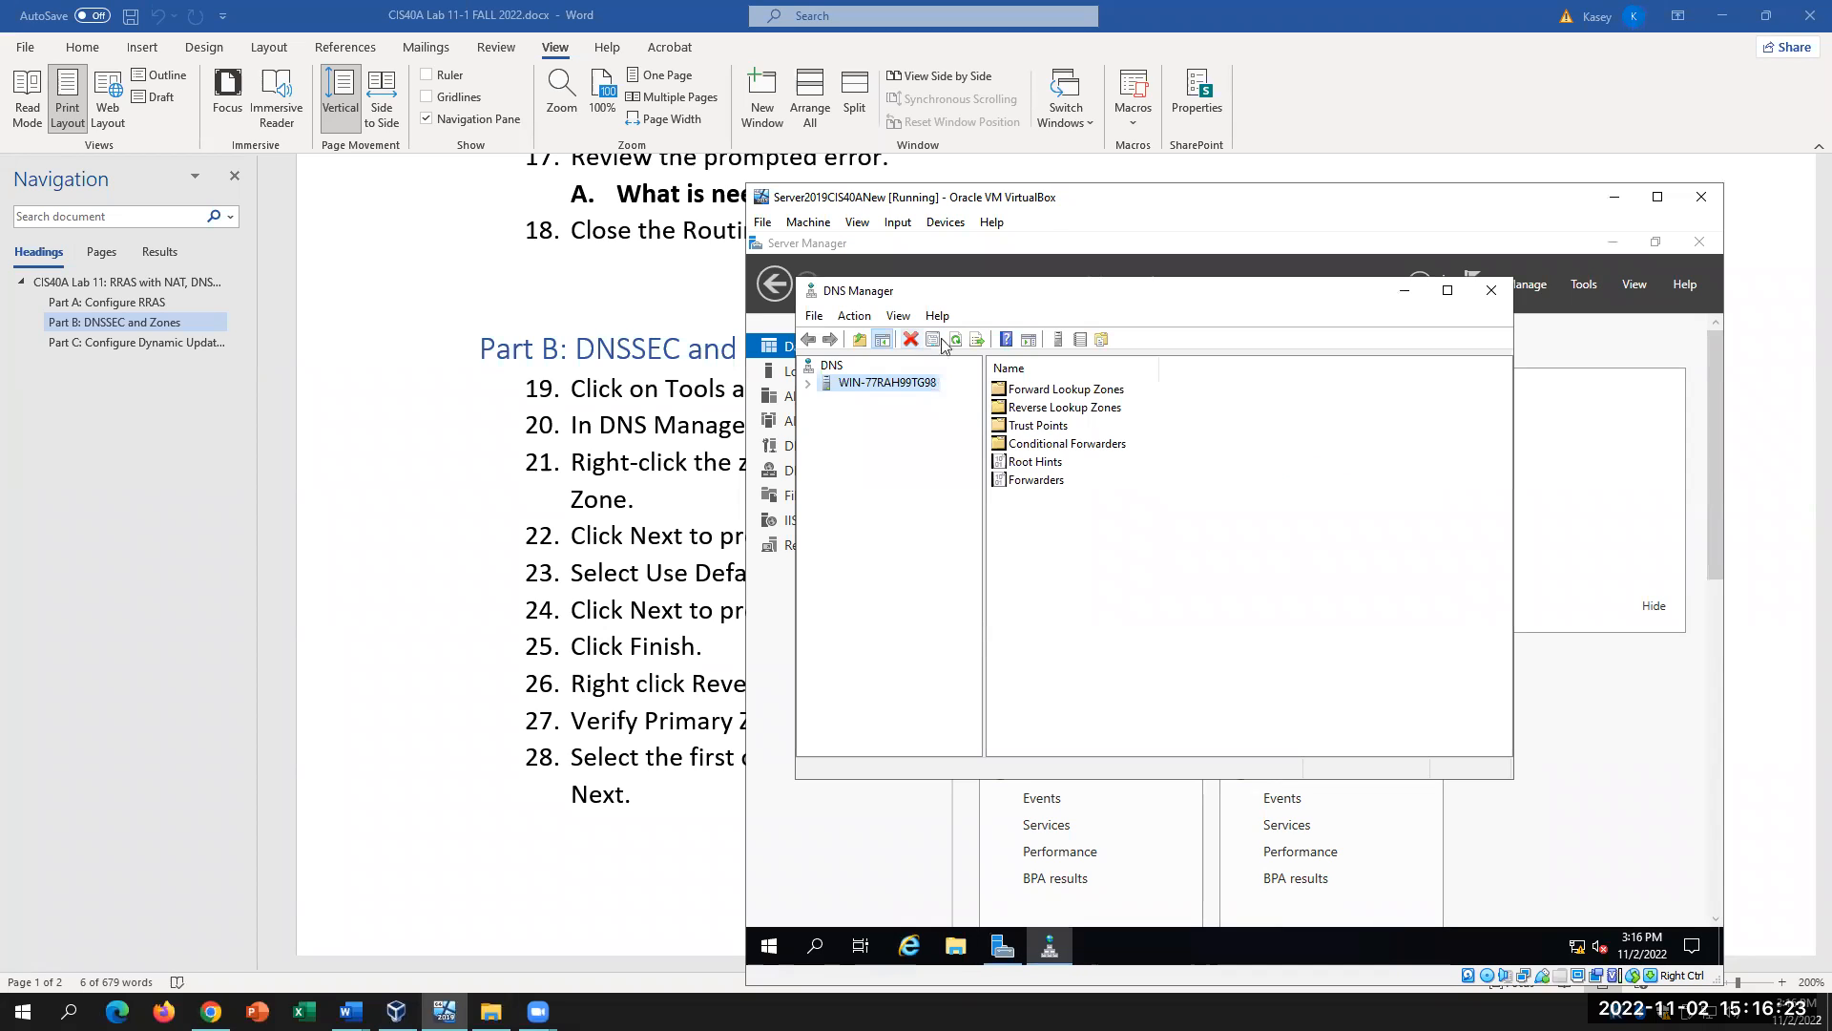
click(1445, 292)
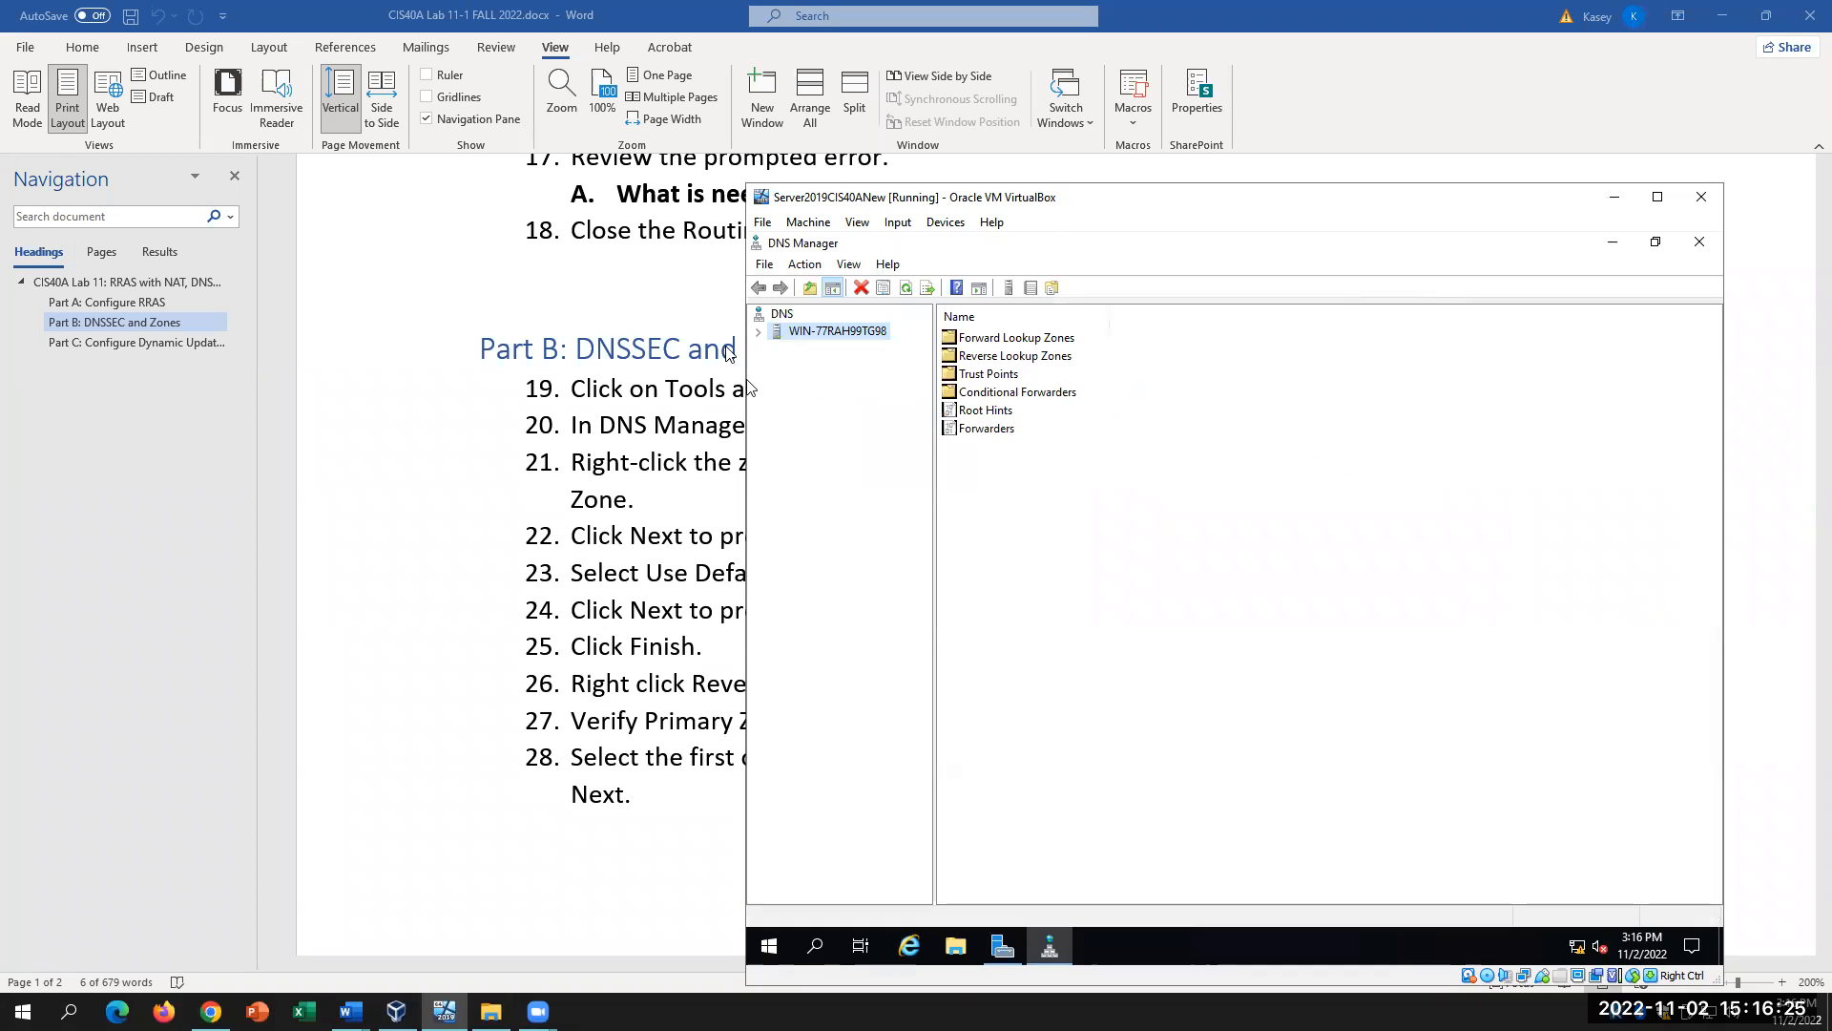
Expand the server and Forward Lookup Zones to show the HQ zone's SOA and NS records
click(759, 331)
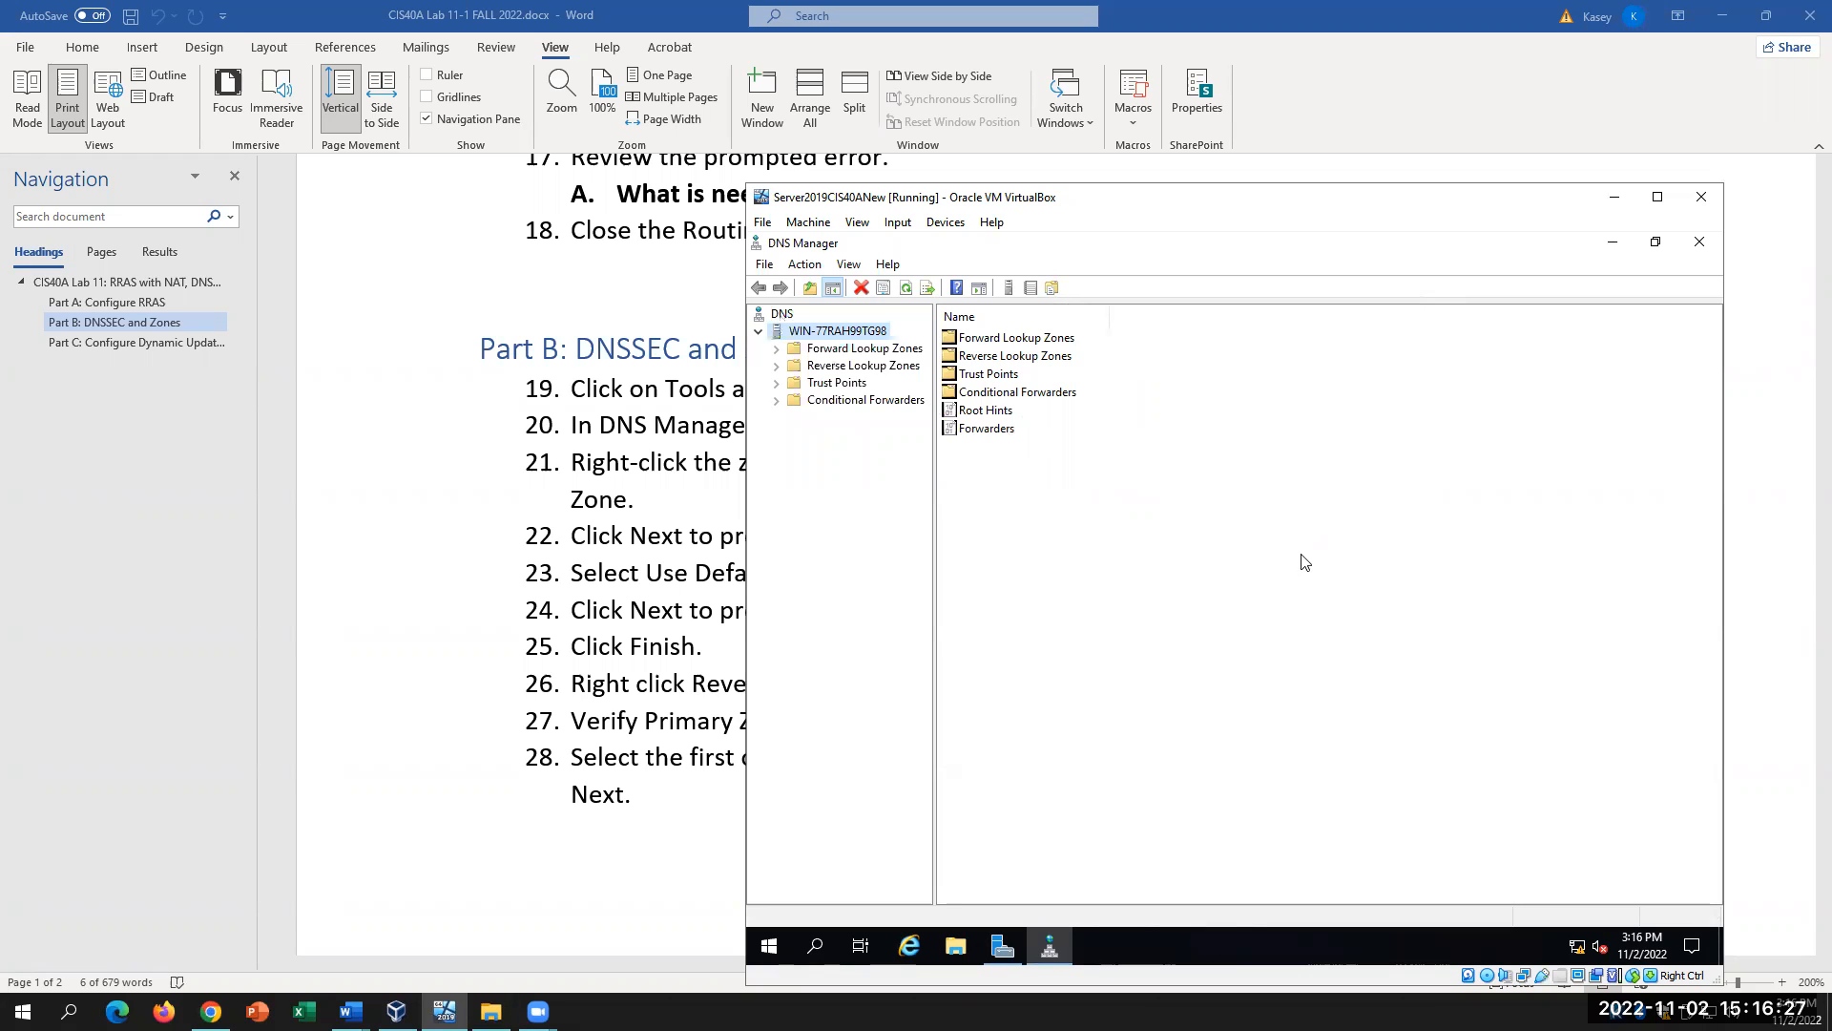
click(758, 334)
click(758, 334)
click(816, 350)
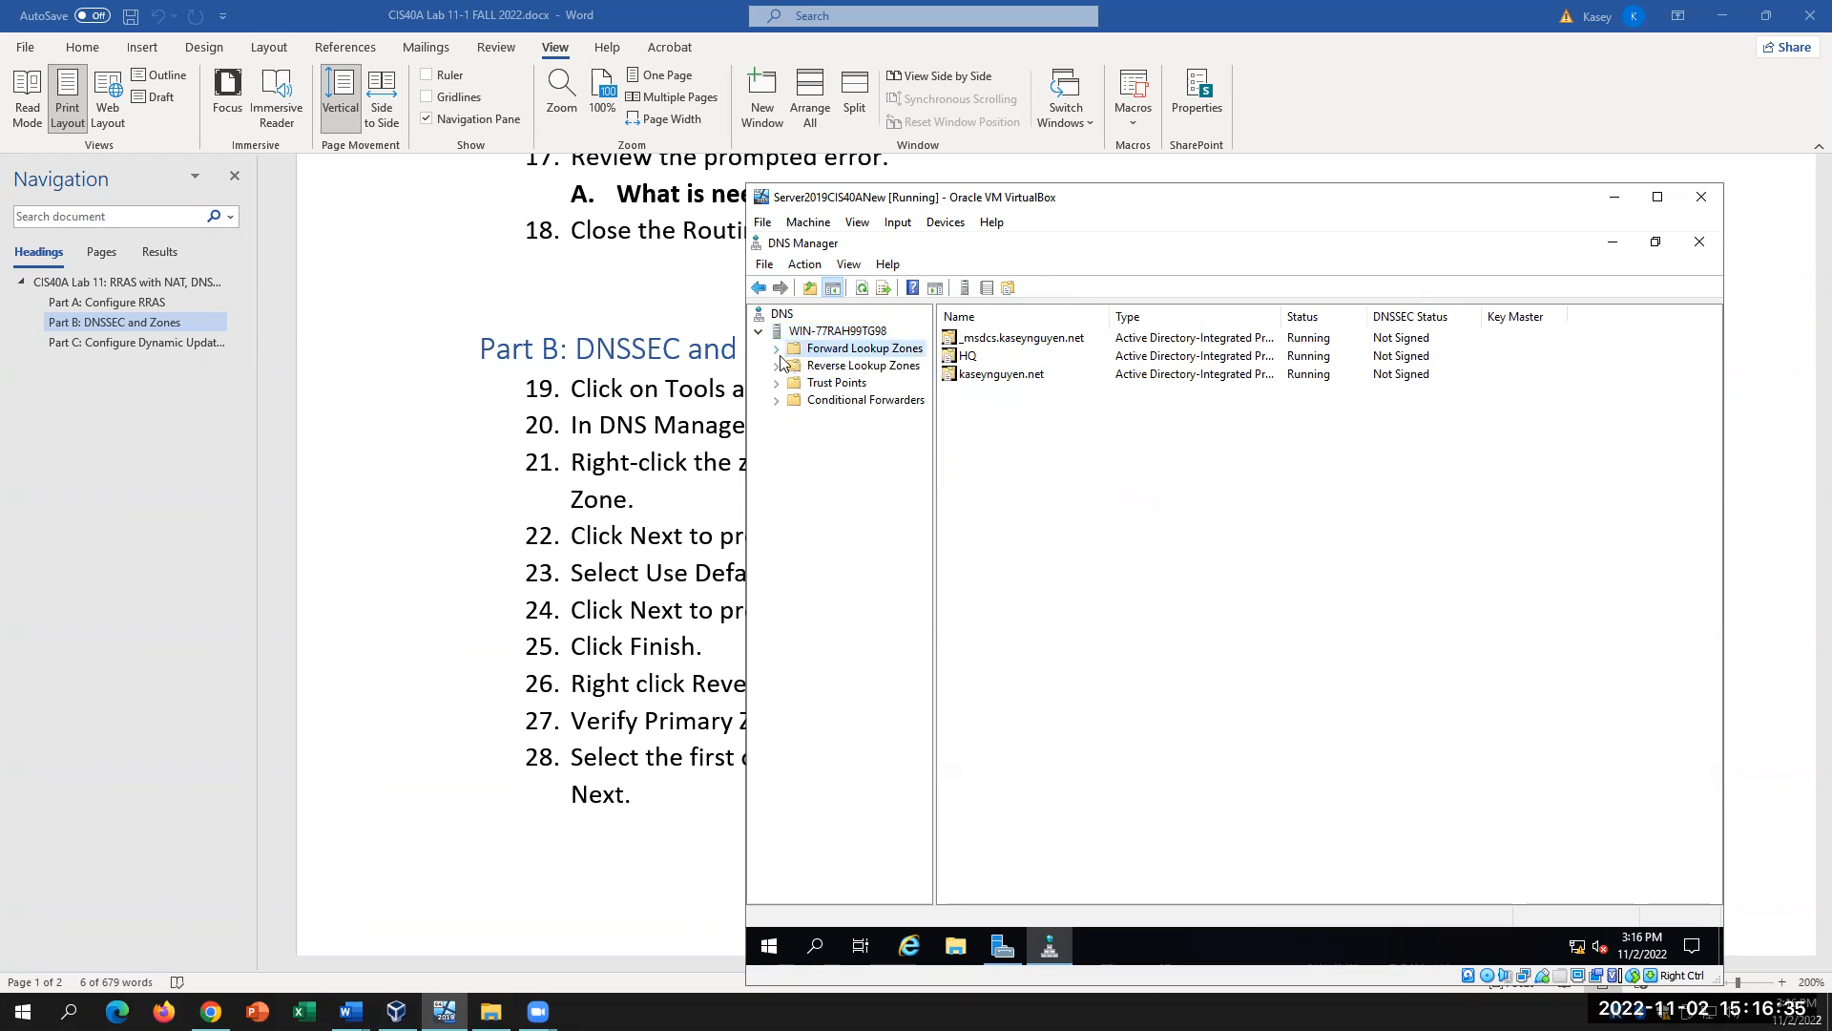
click(777, 348)
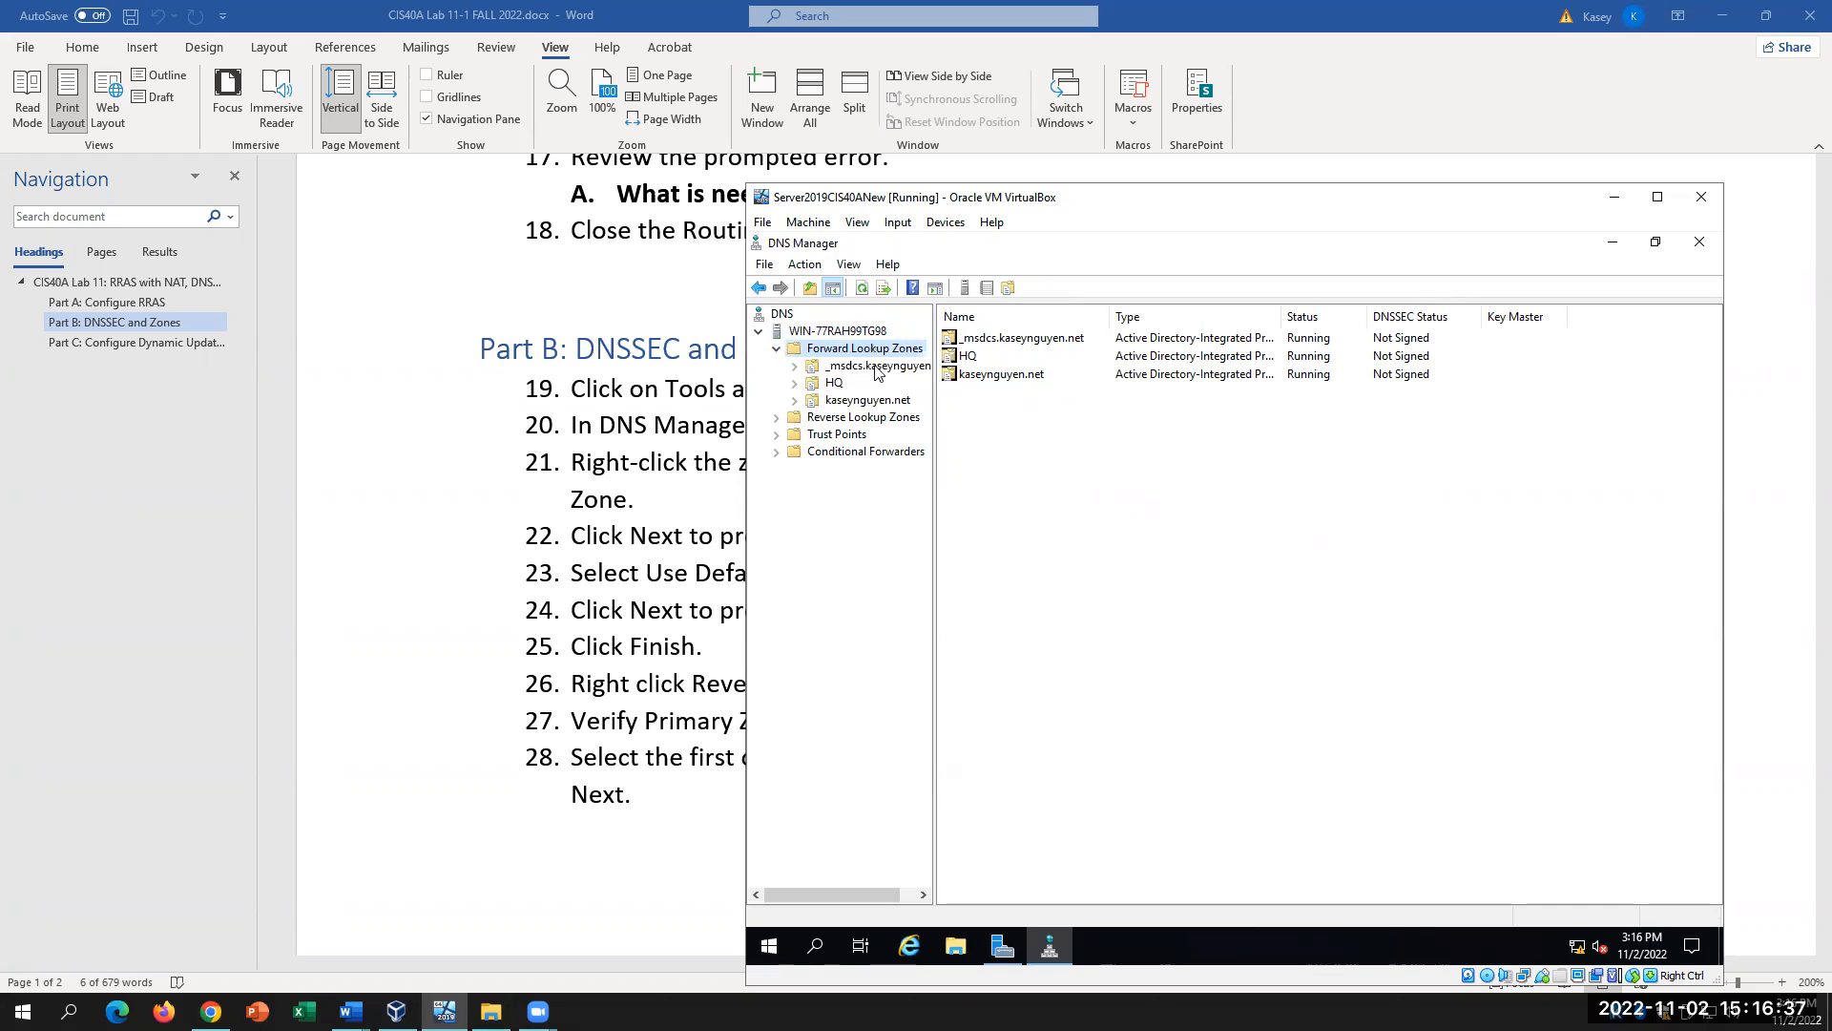
click(832, 384)
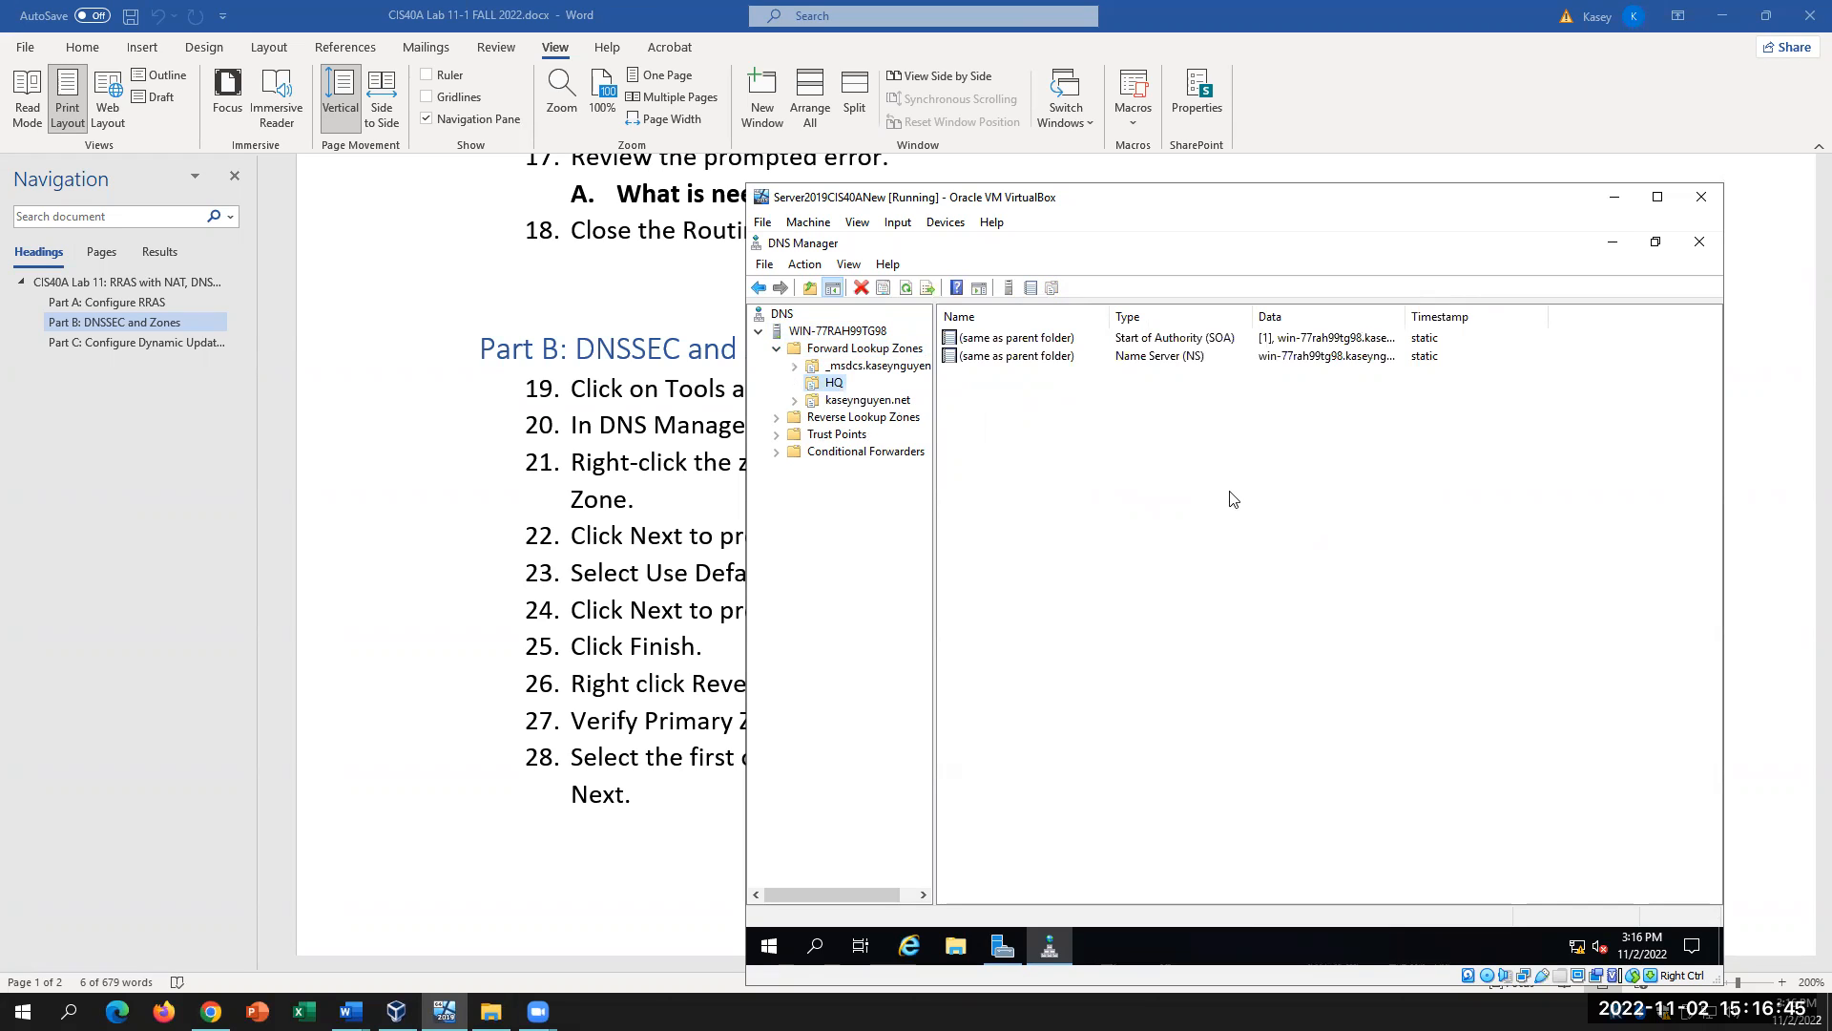
Select the HQ zone's Name Server record and clear the highlights in the lab document
click(1210, 356)
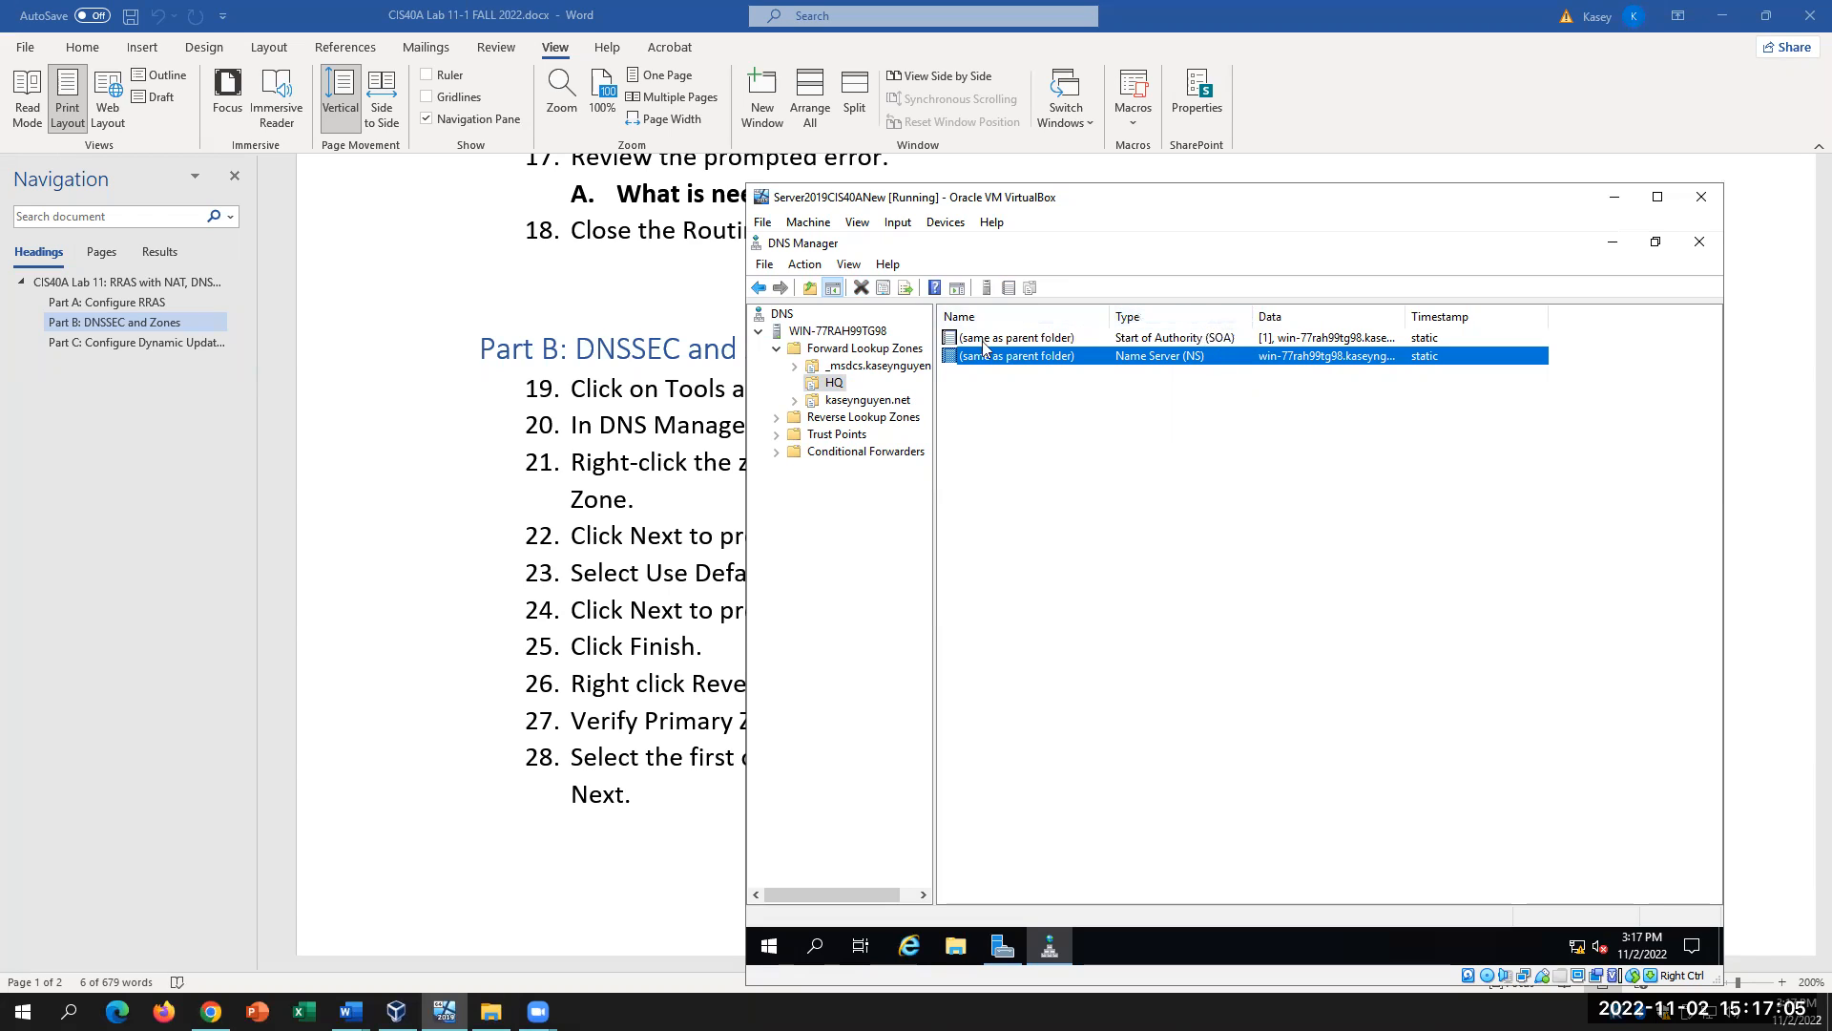
click(476, 494)
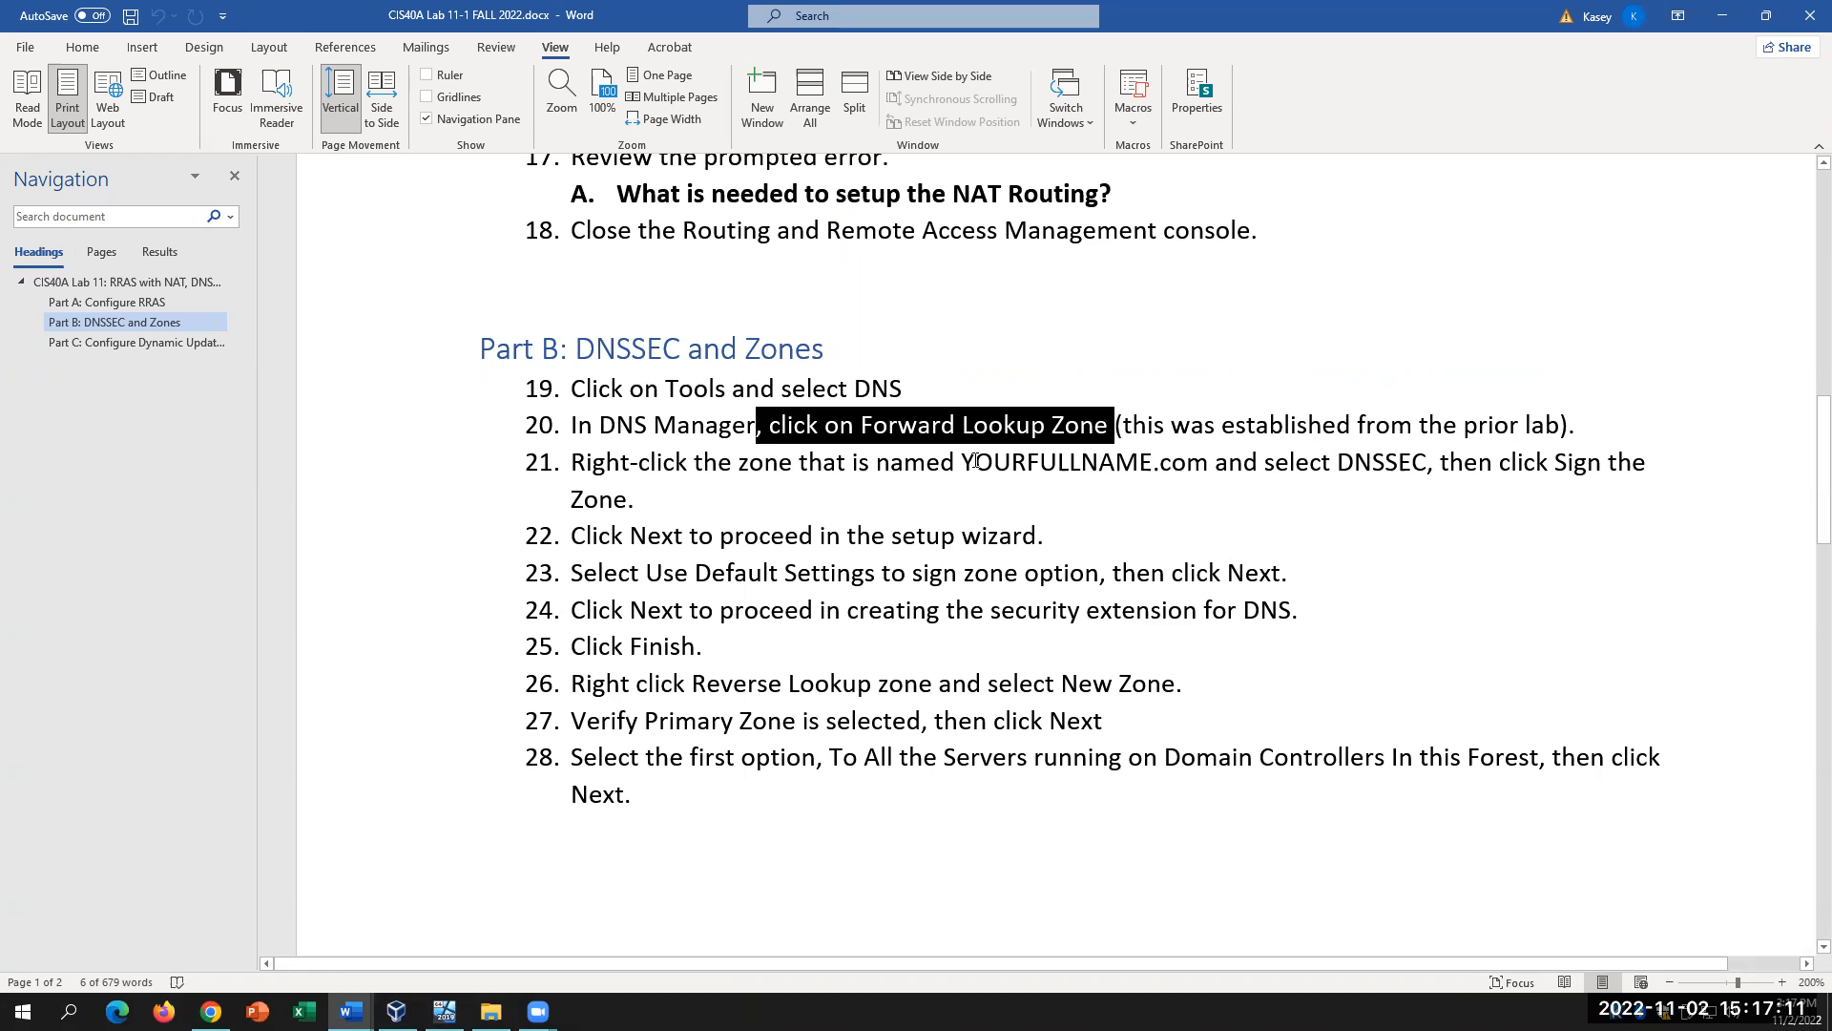
click(930, 432)
click(859, 426)
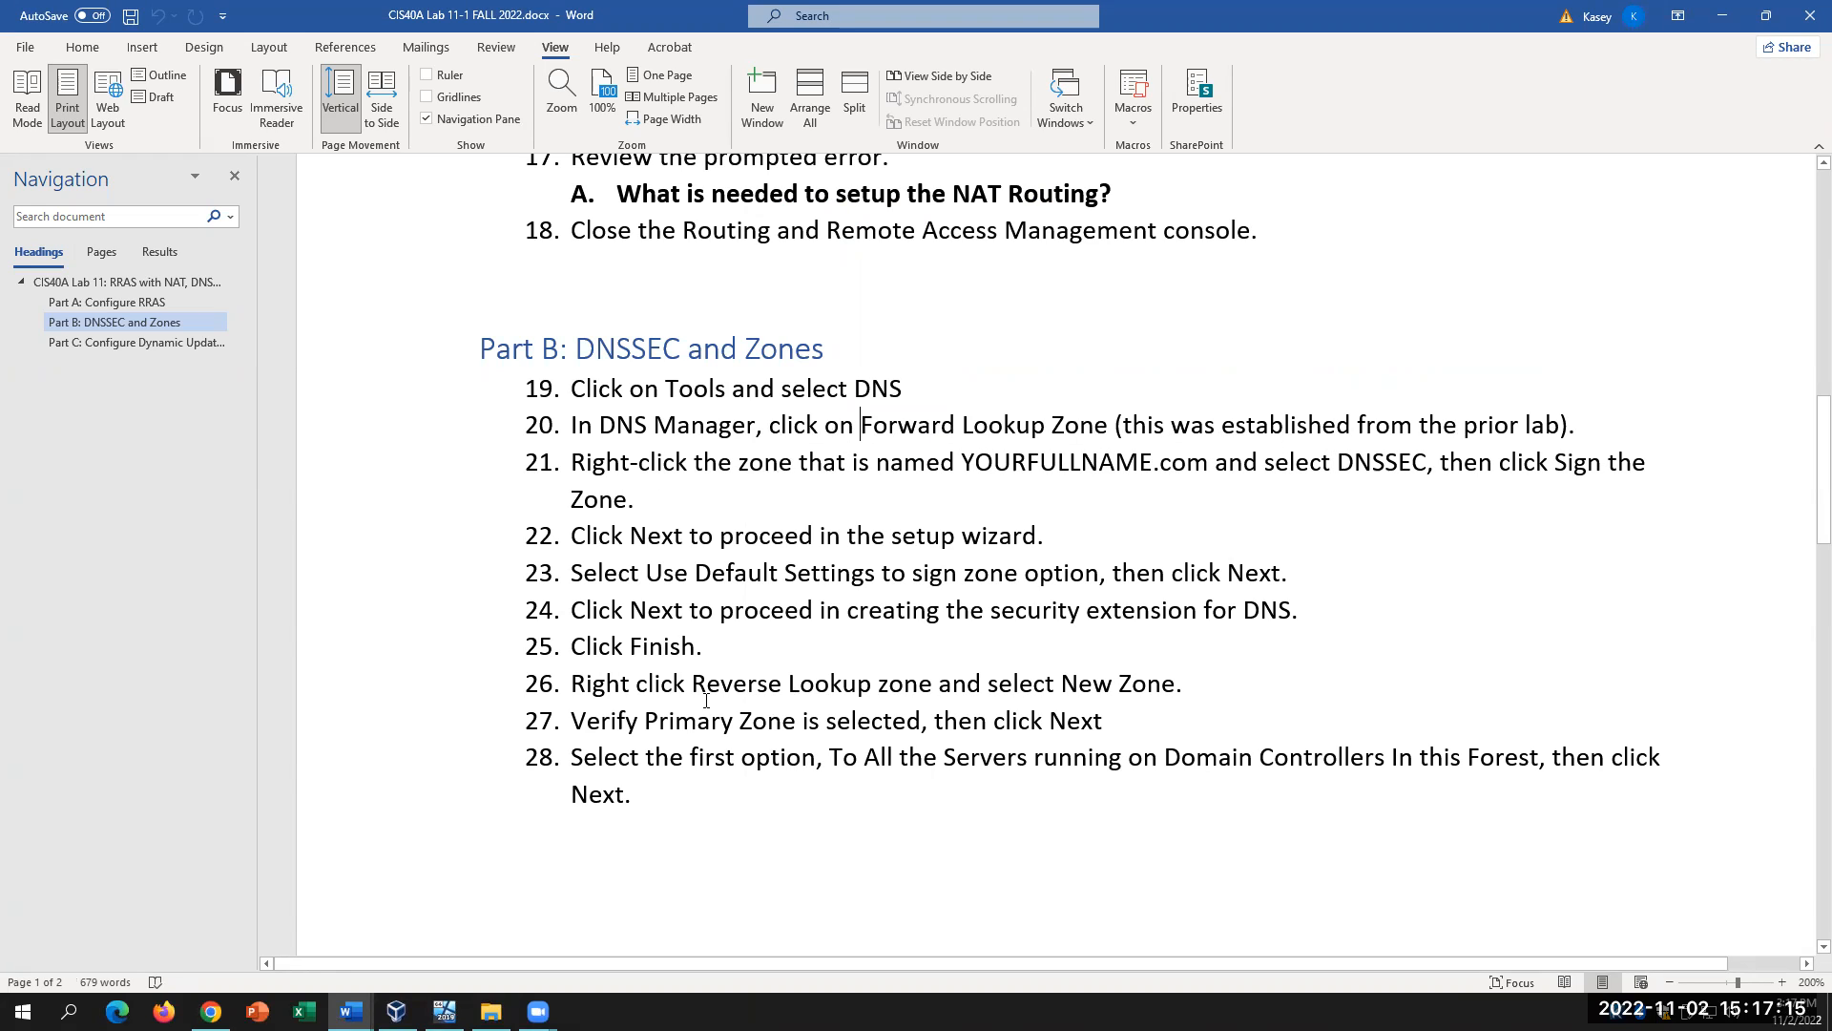
click(445, 1010)
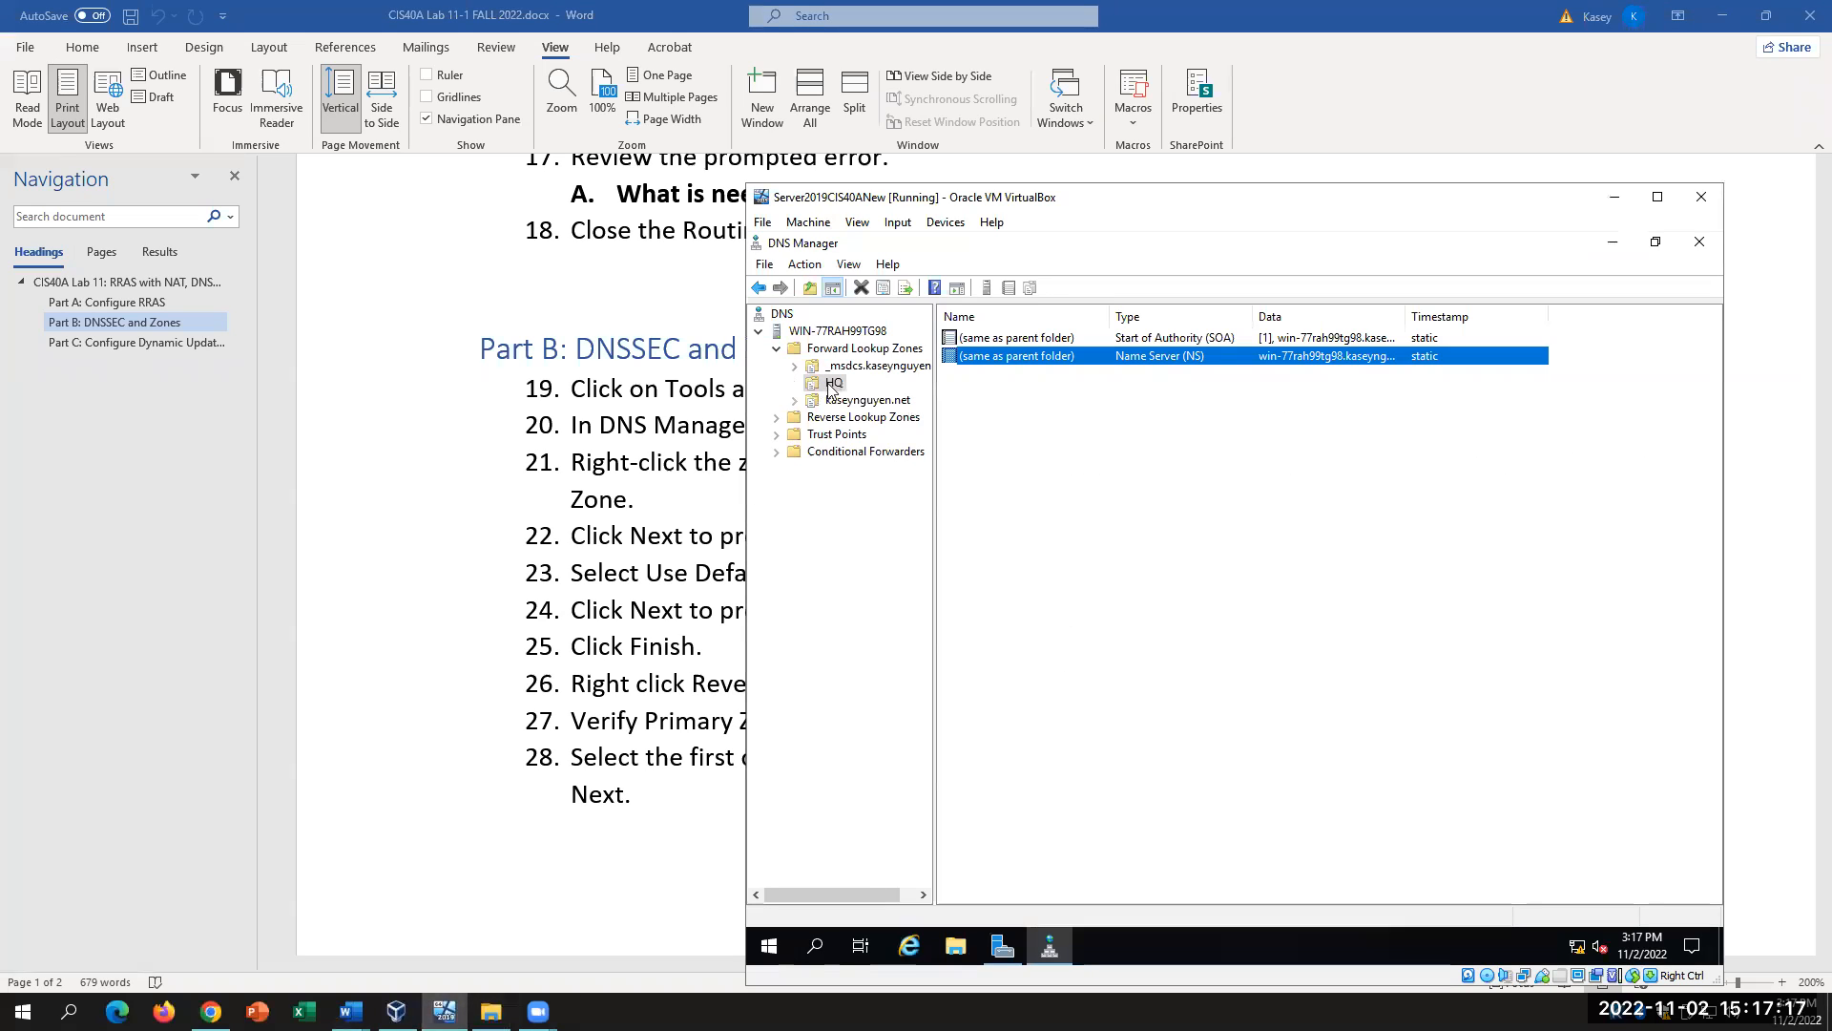
click(830, 388)
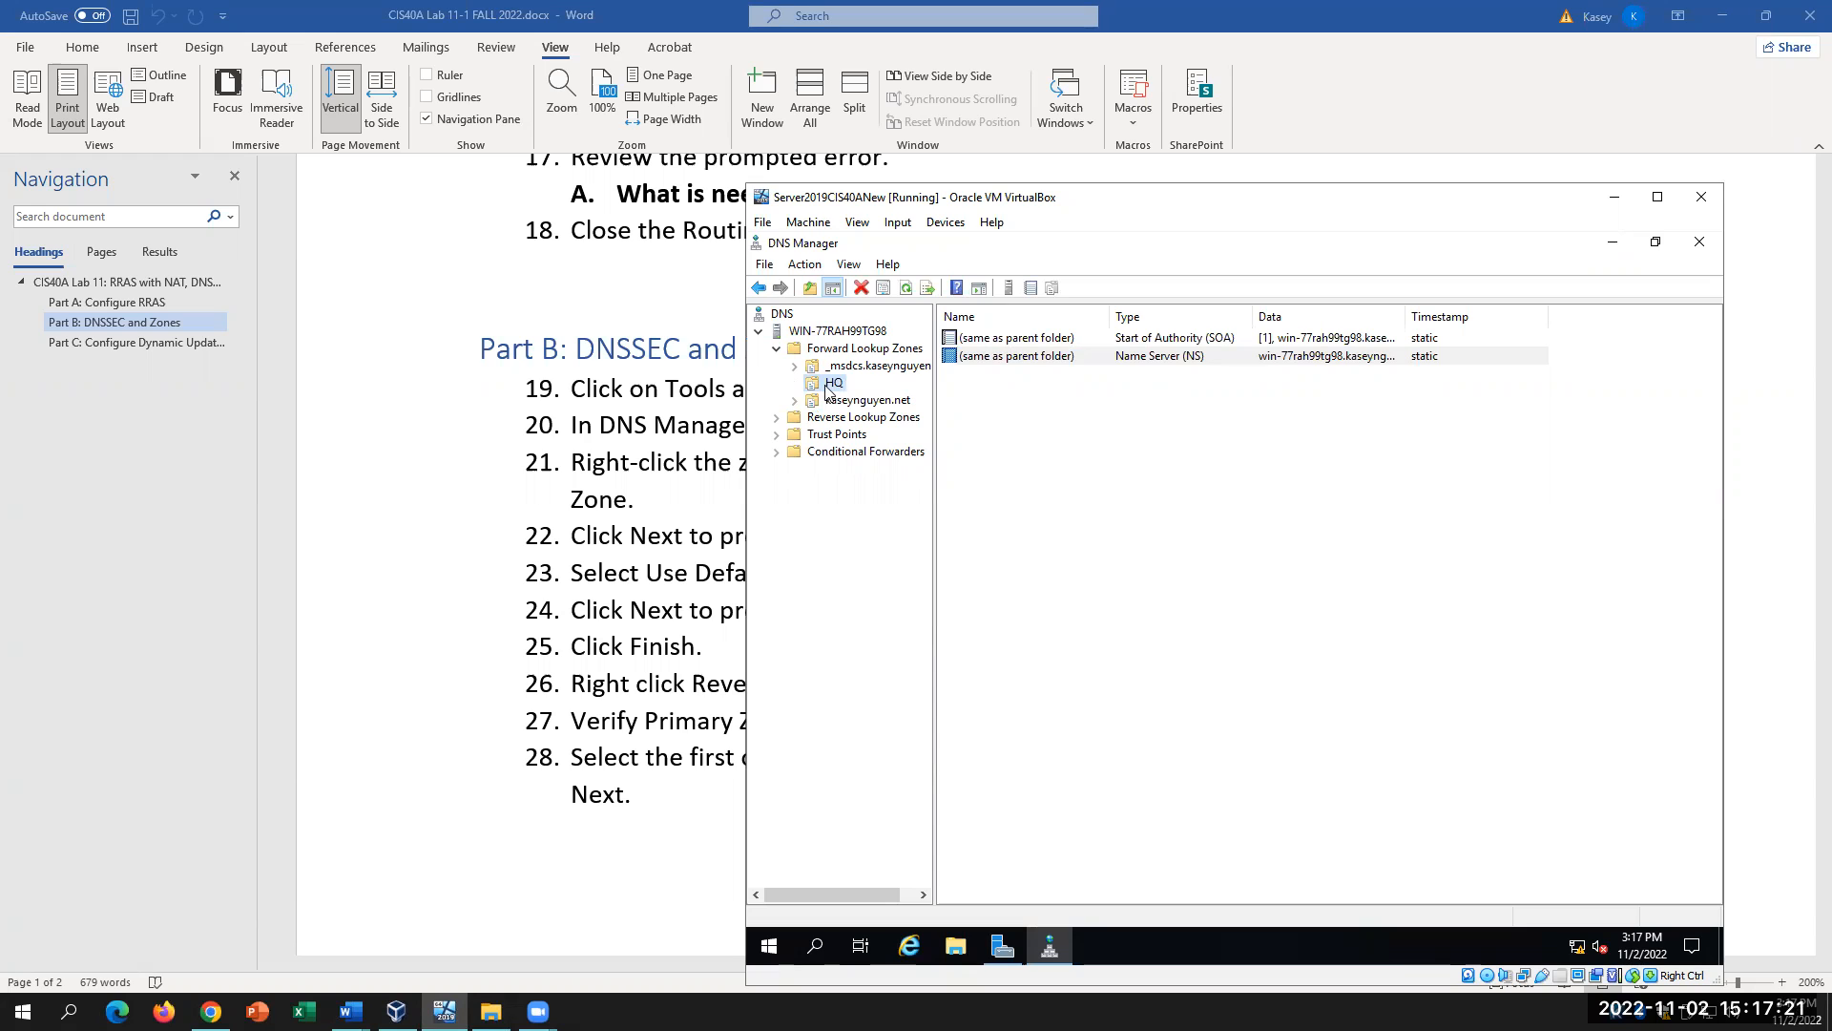
Check the zone name in step 21, then display the .net zone's records in DNS Manager
click(444, 577)
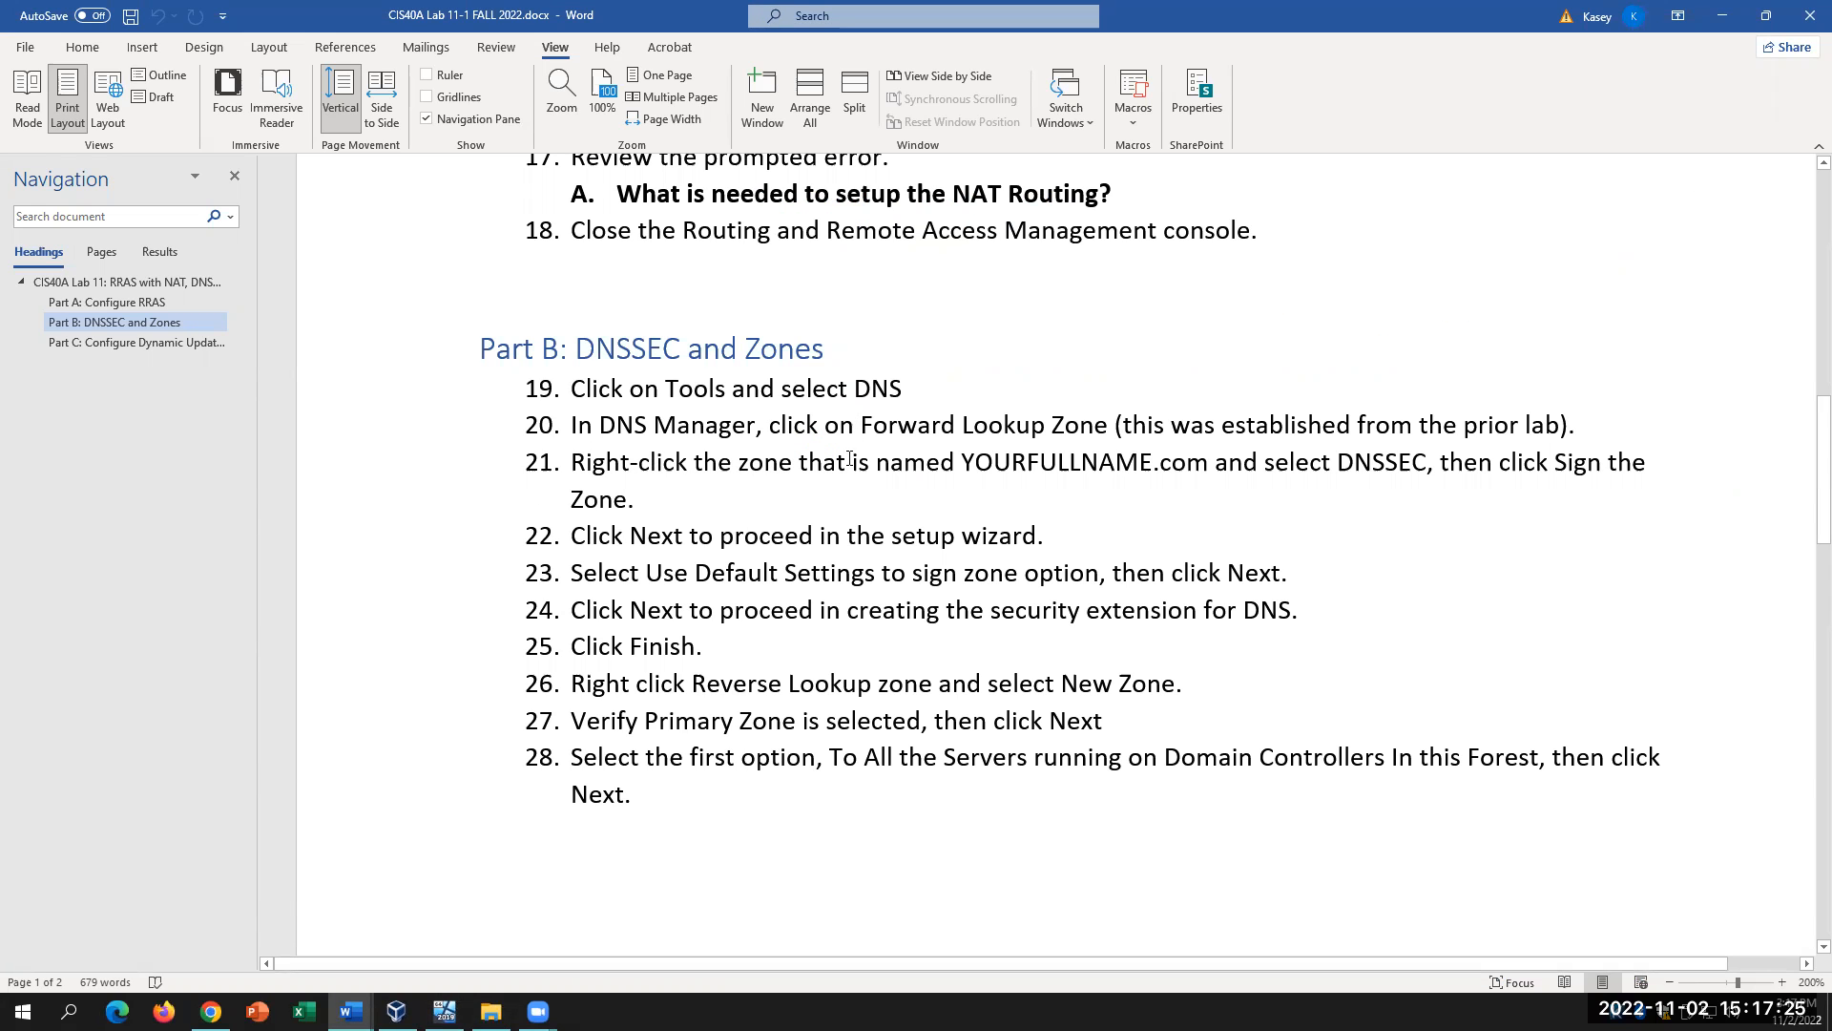
drag(848, 462, 1210, 461)
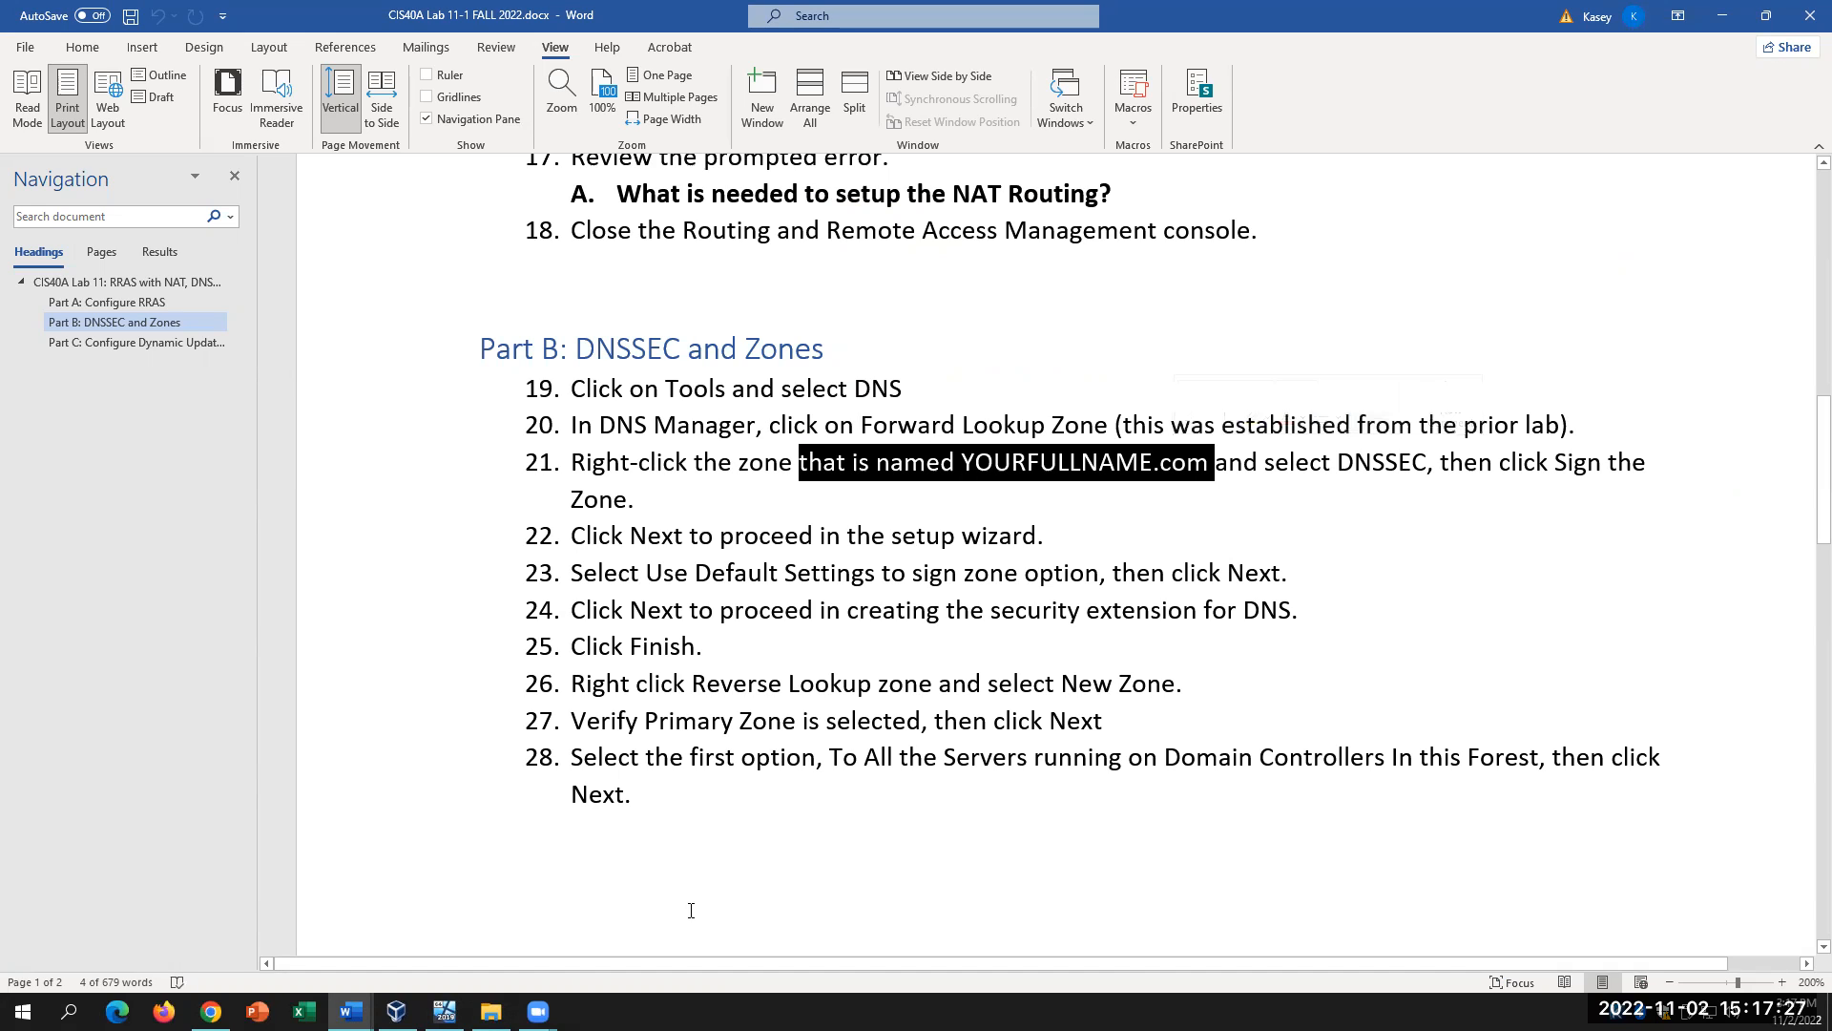
click(538, 1012)
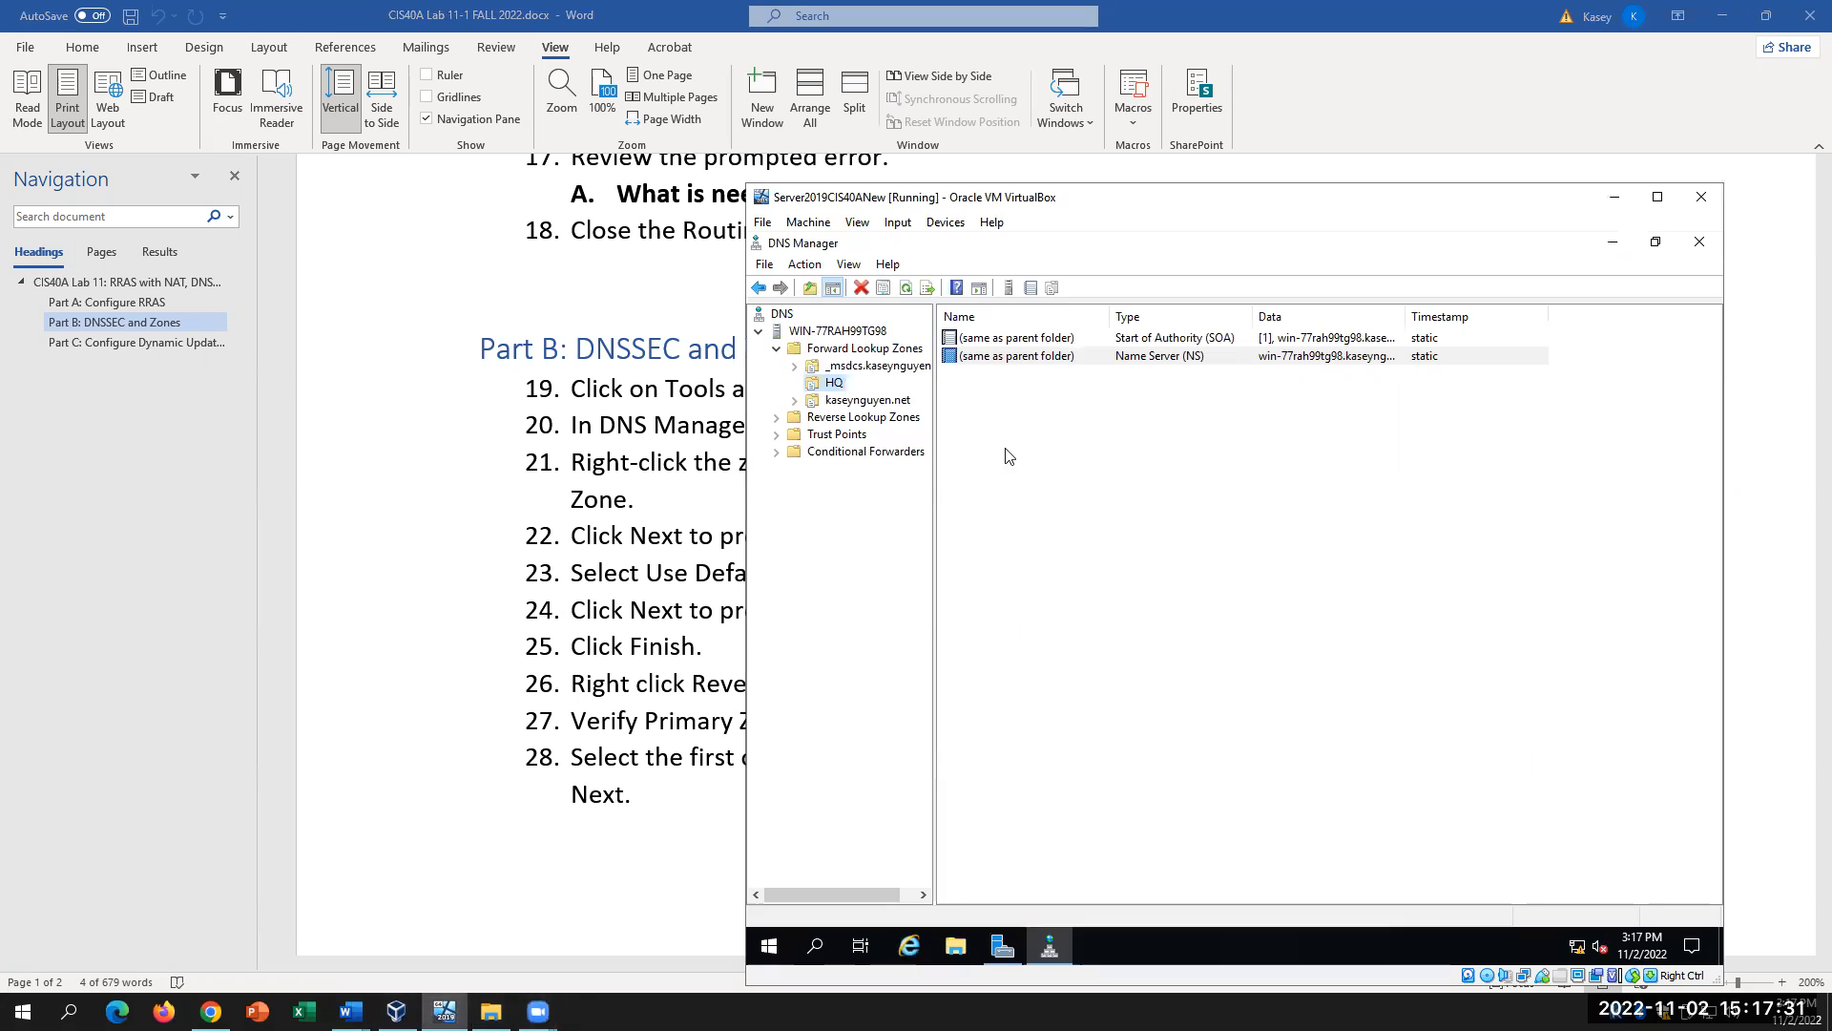
click(846, 402)
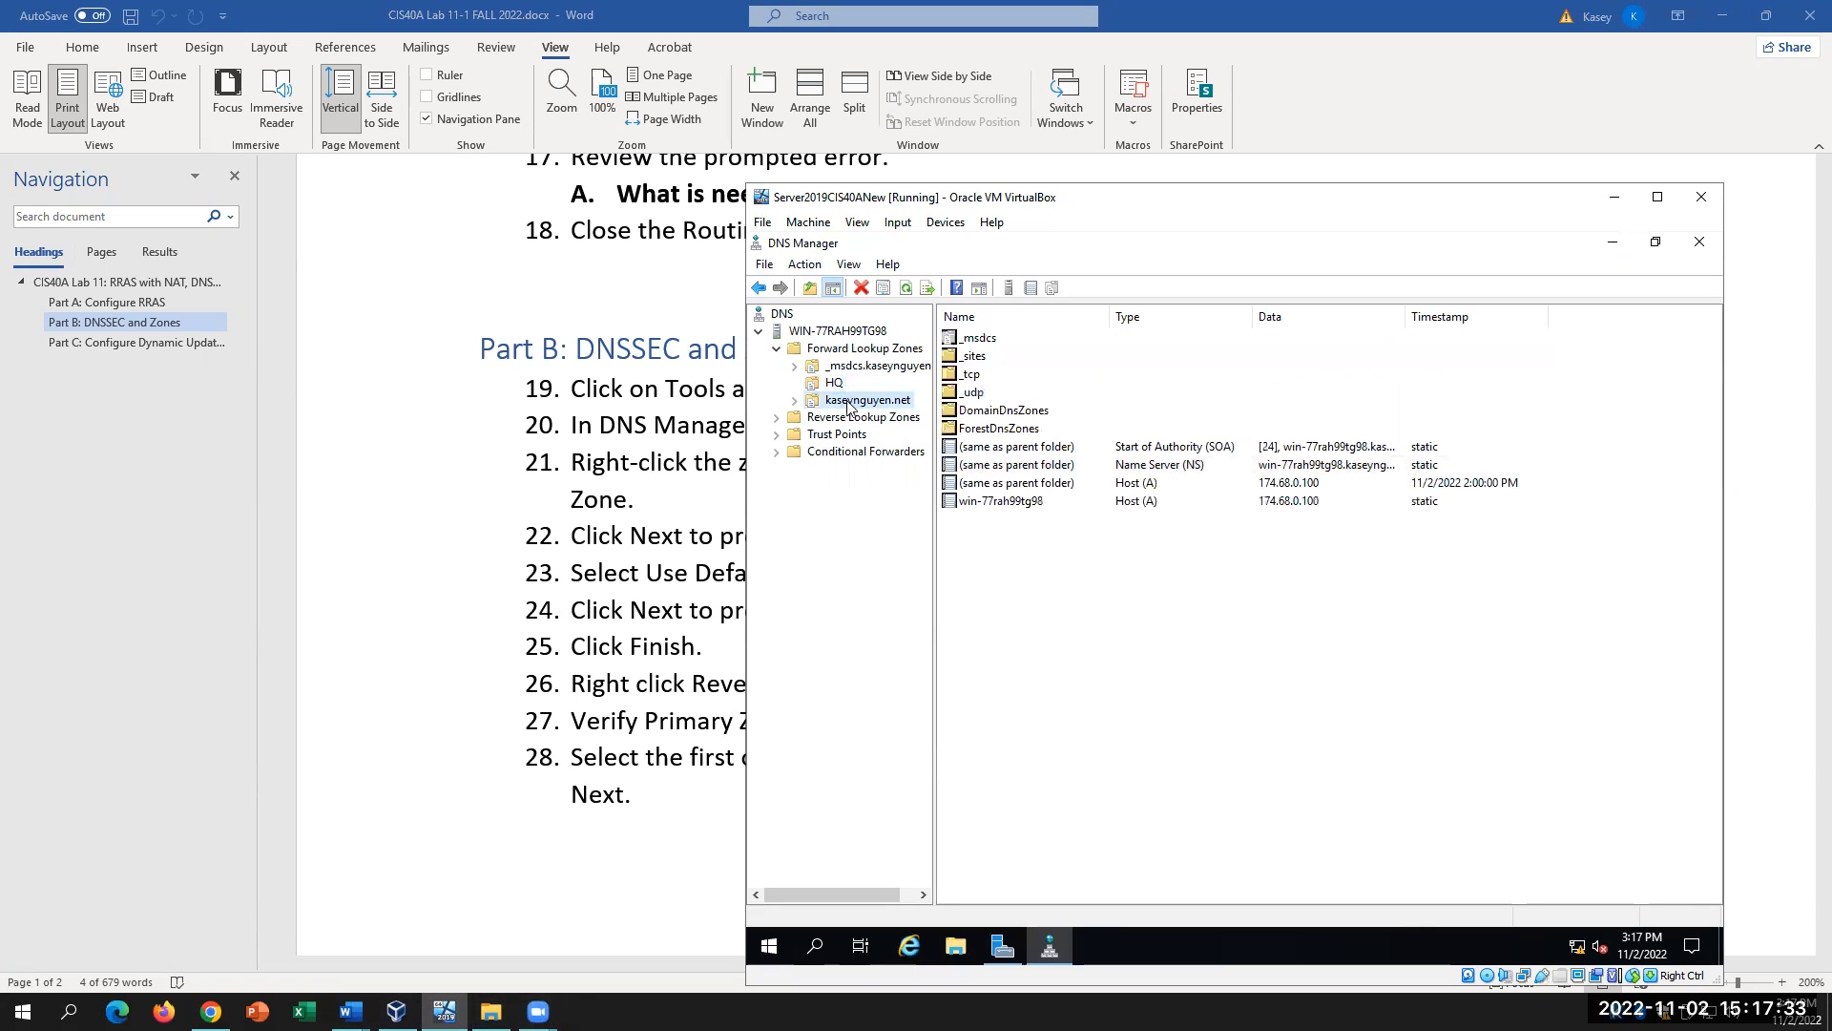
Check step 21 in the lab document, then choose DNSSEC > Sign the Zone on the .net zone
right_click(847, 406)
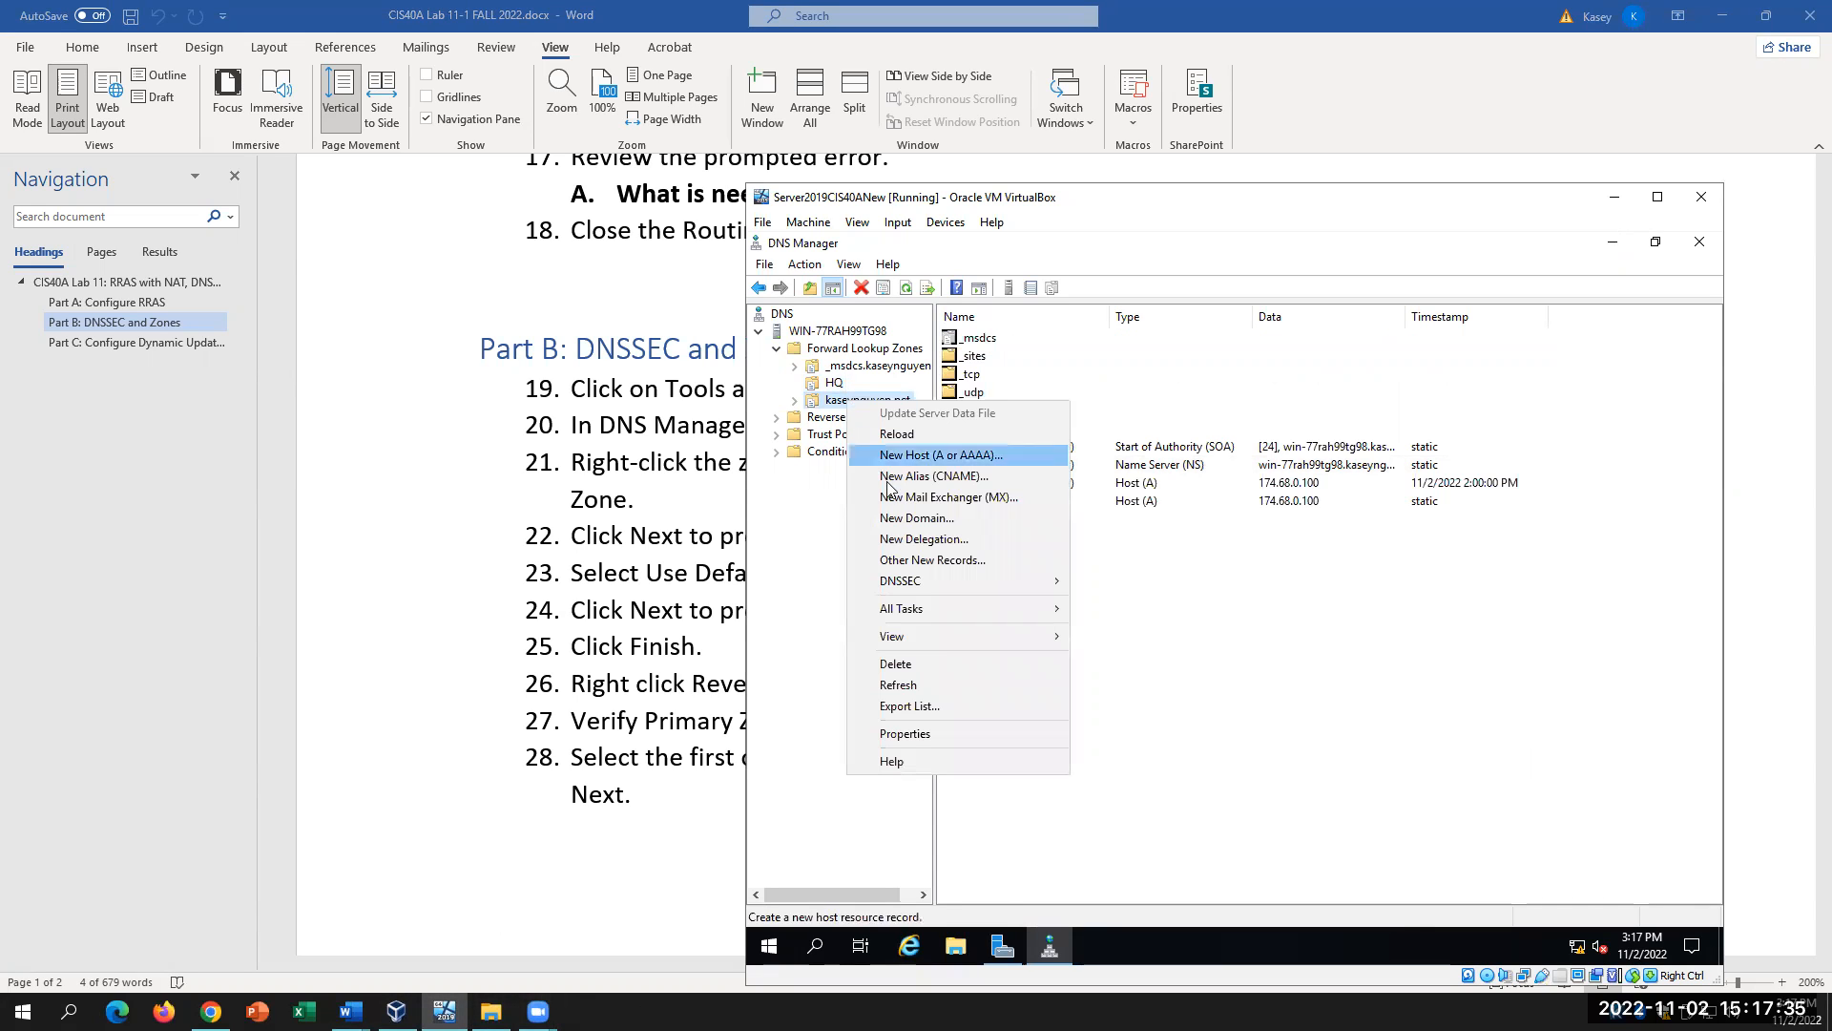
mouse_move(898, 588)
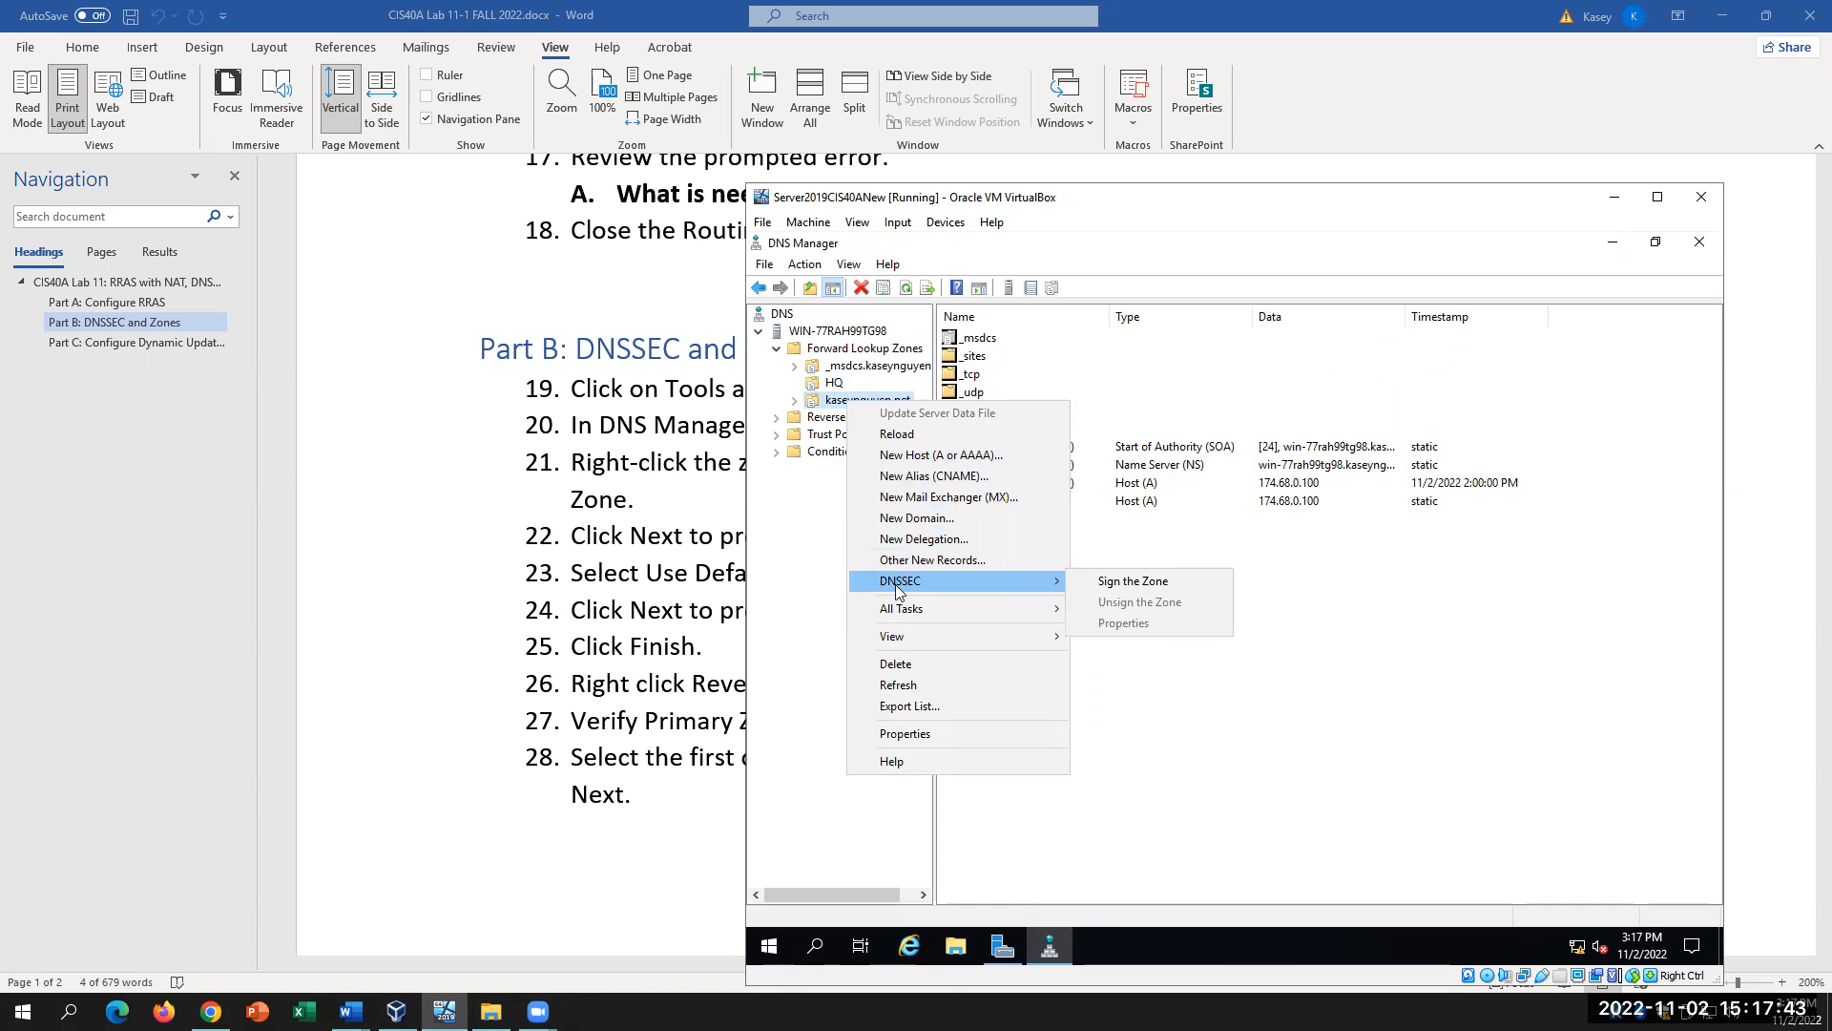
click(447, 551)
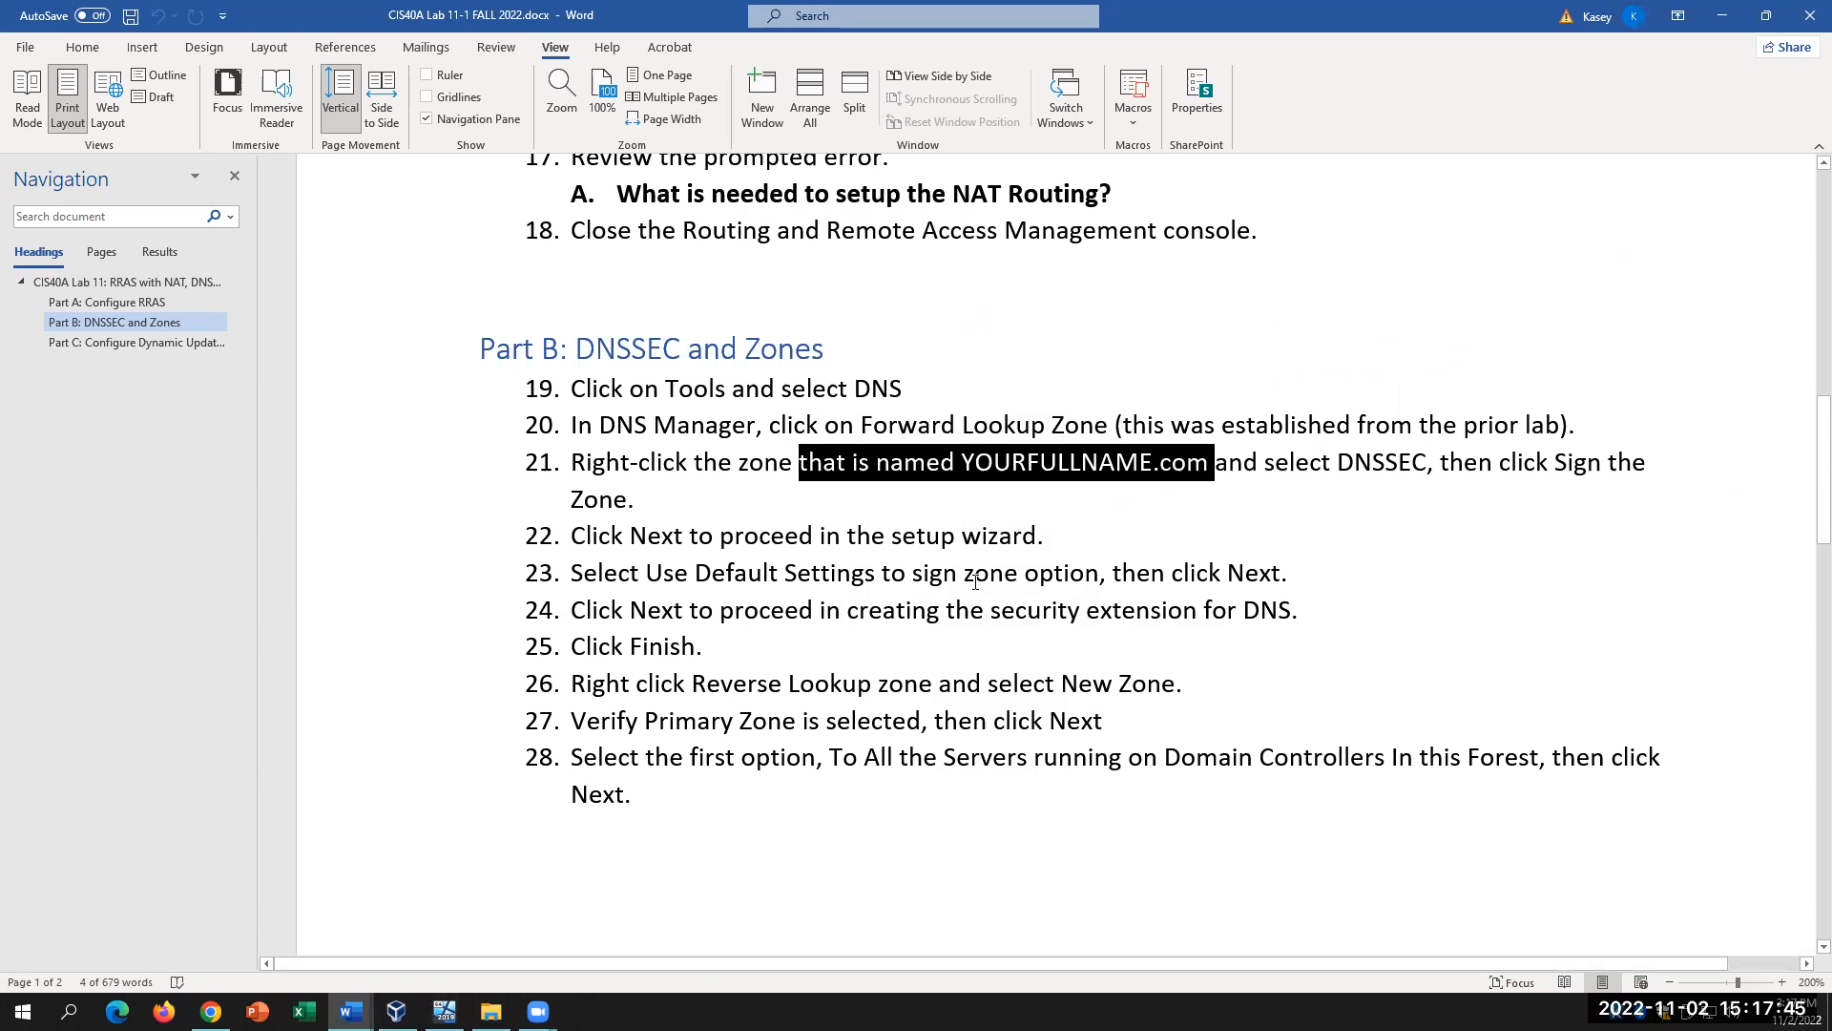
drag(630, 536, 1059, 536)
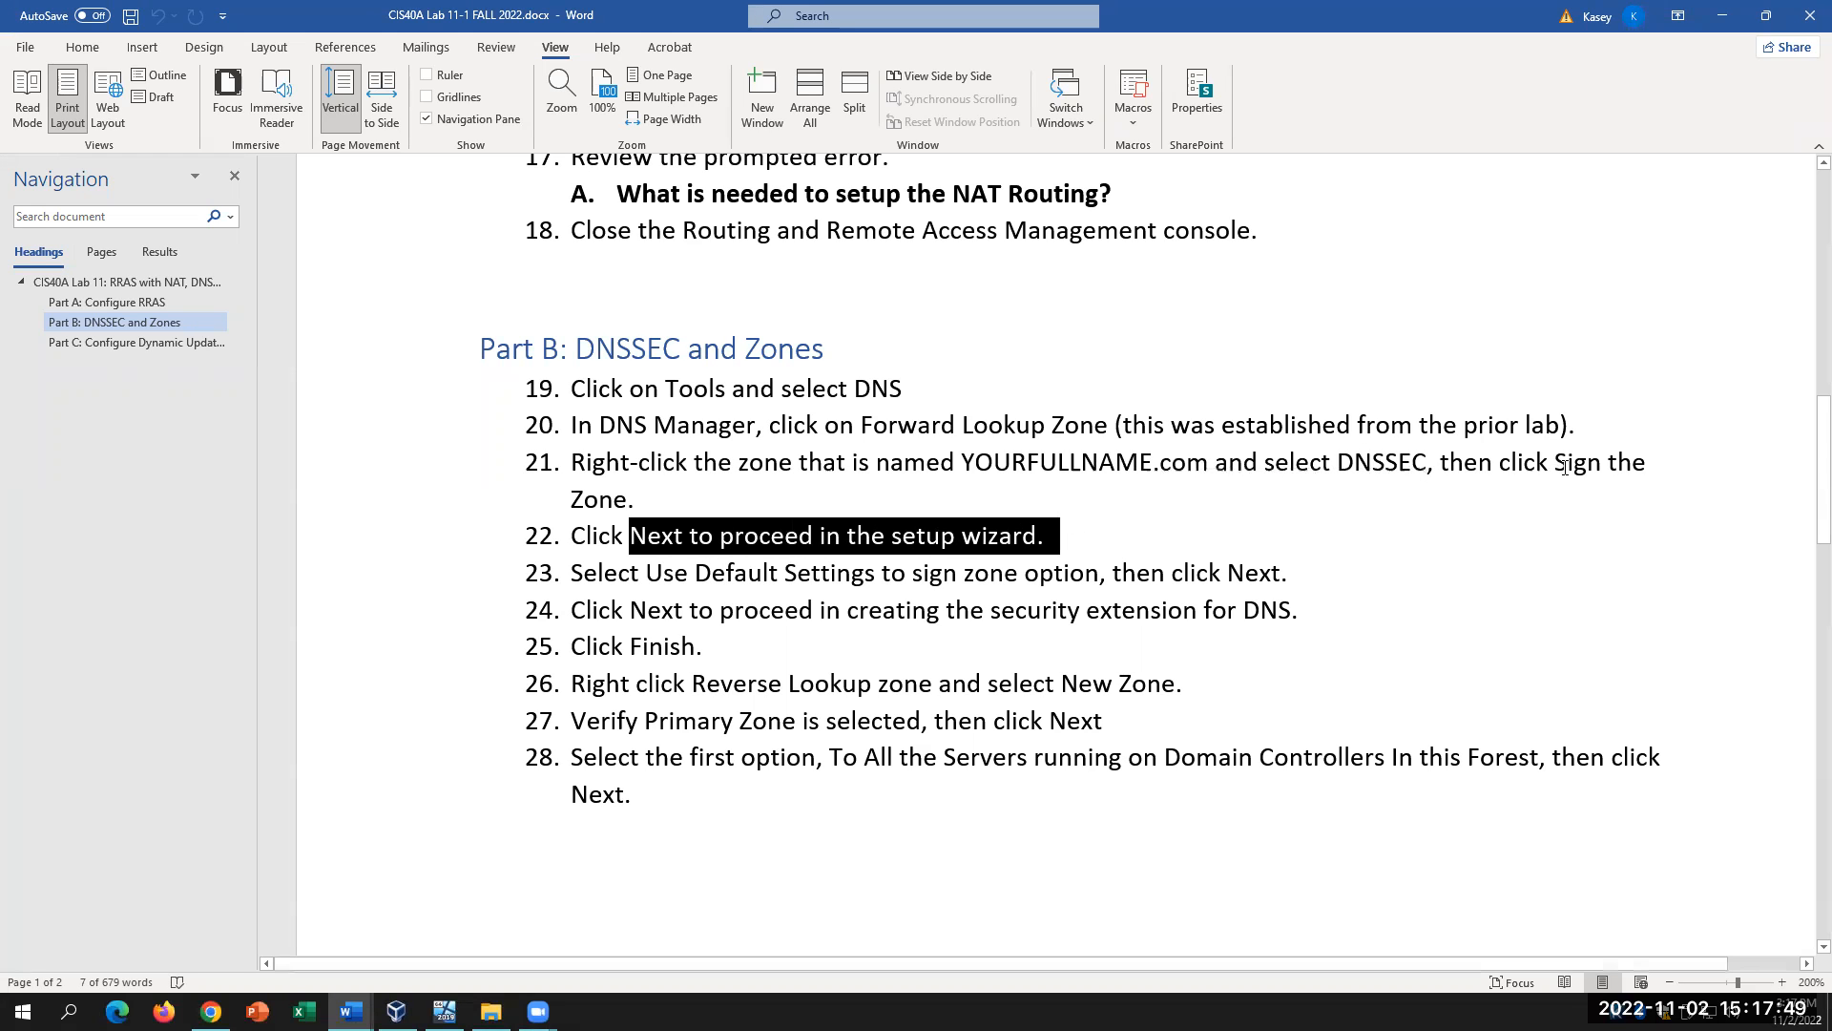
drag(1555, 462, 651, 499)
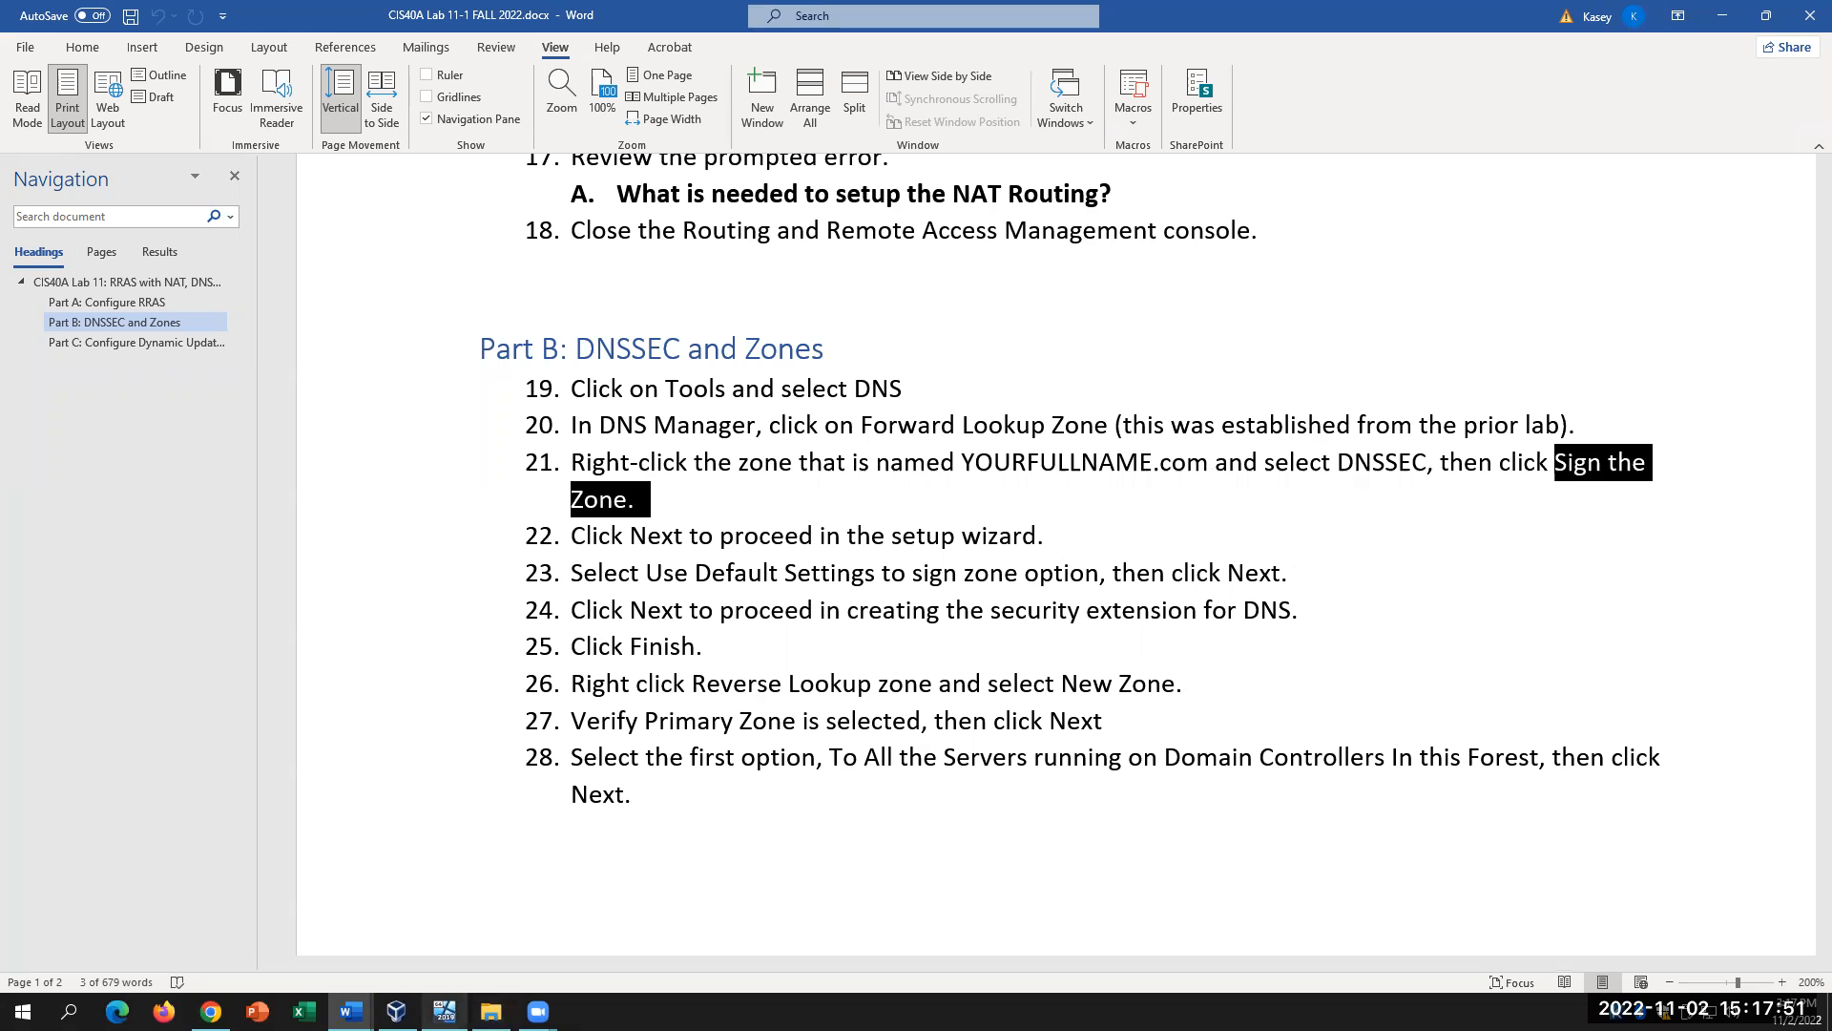
click(444, 1011)
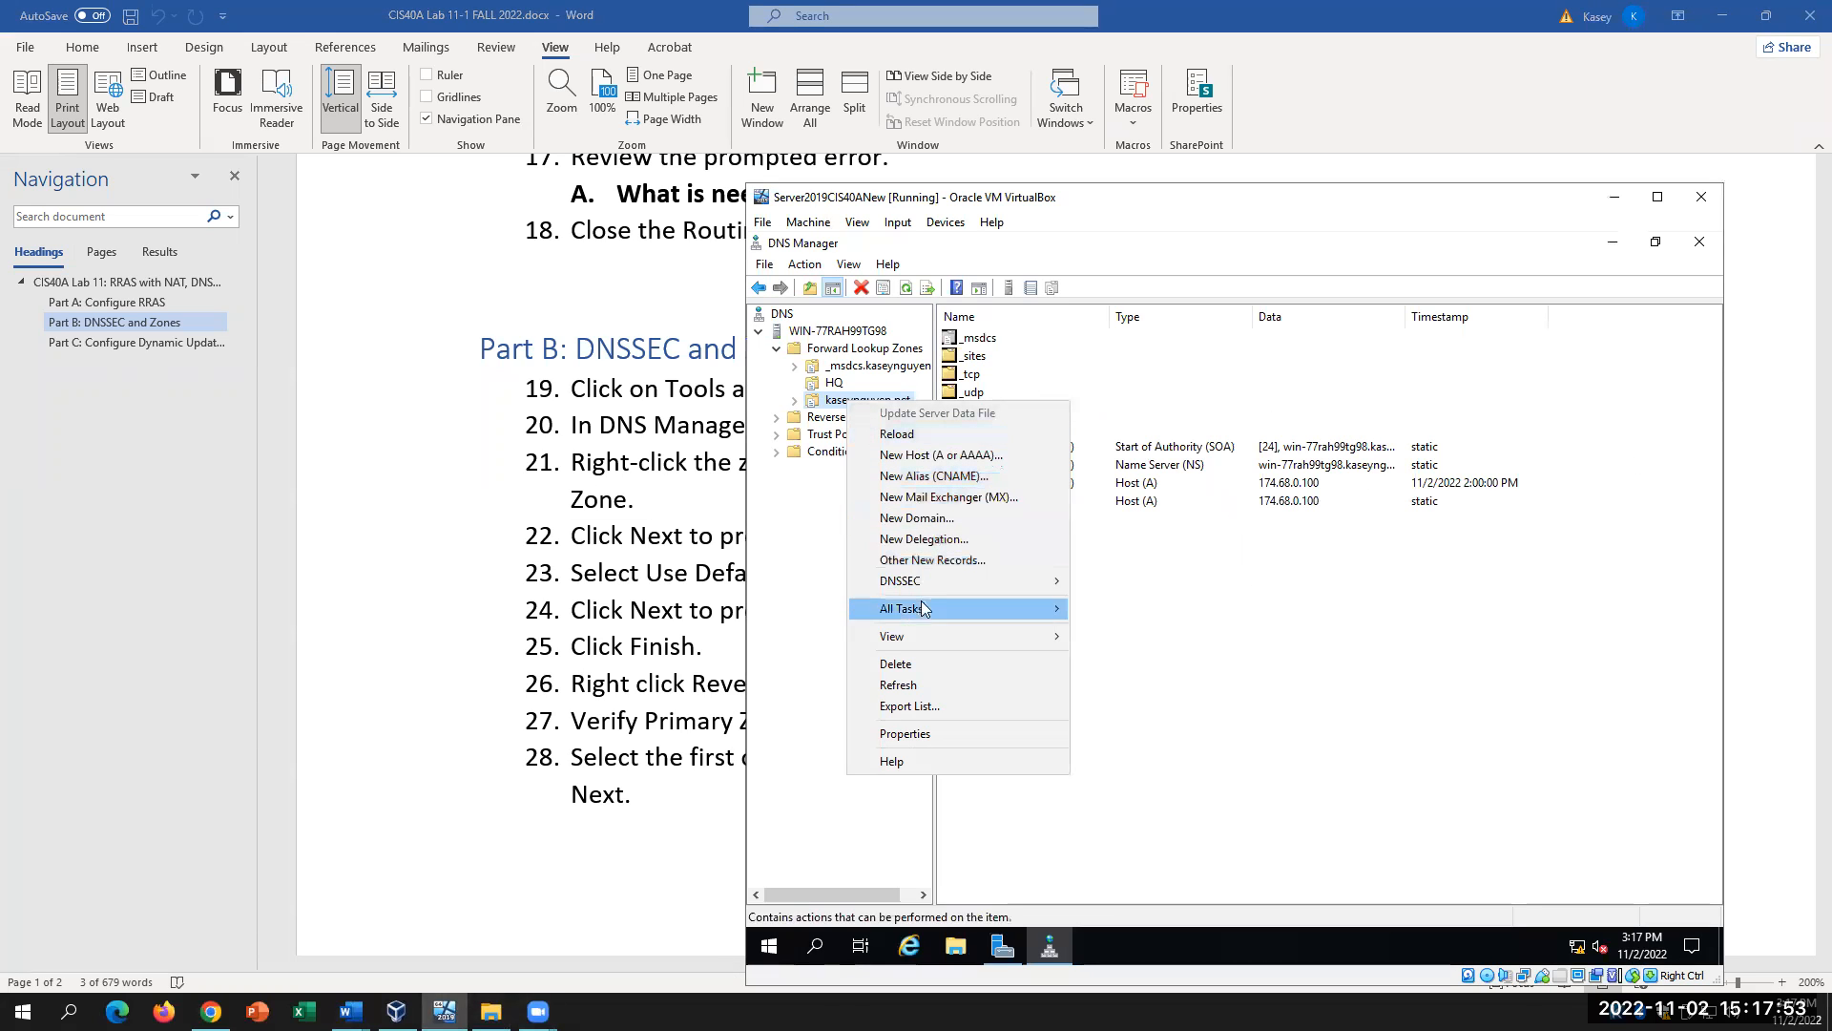
click(1131, 582)
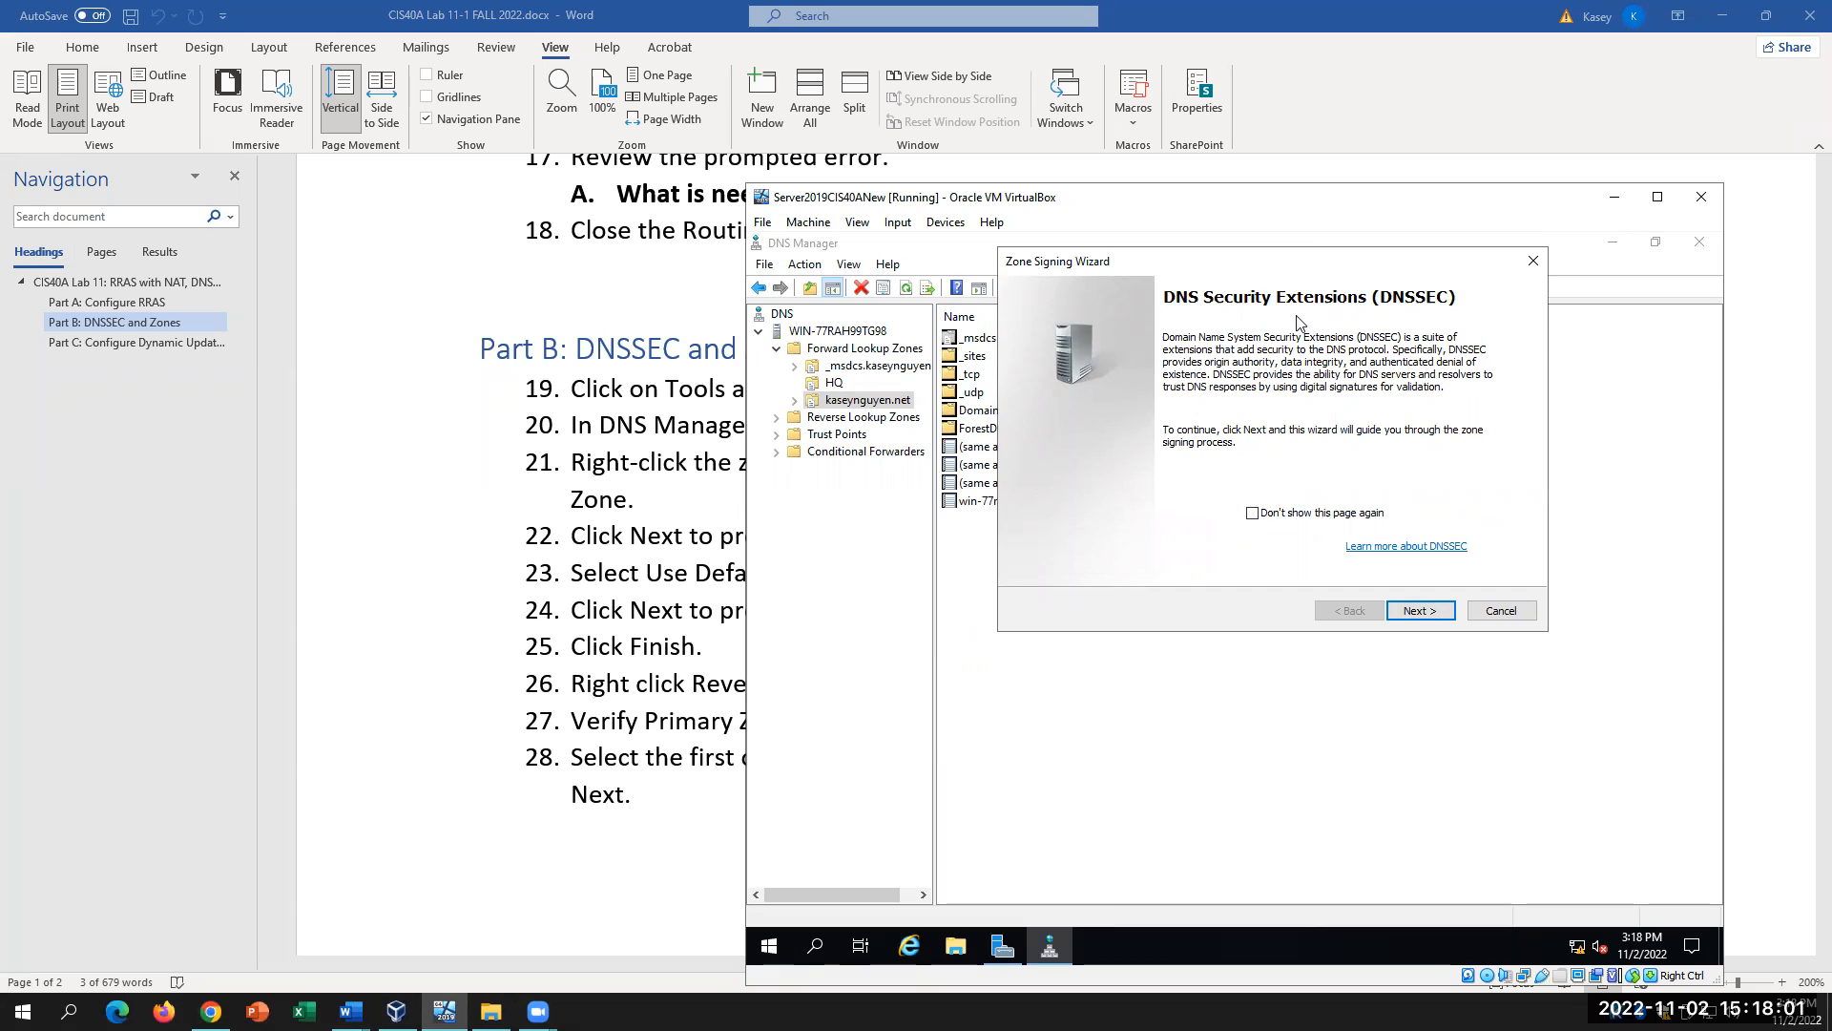
Review the end of step 21 in the instructions, then return to the Zone Signing Wizard
click(565, 570)
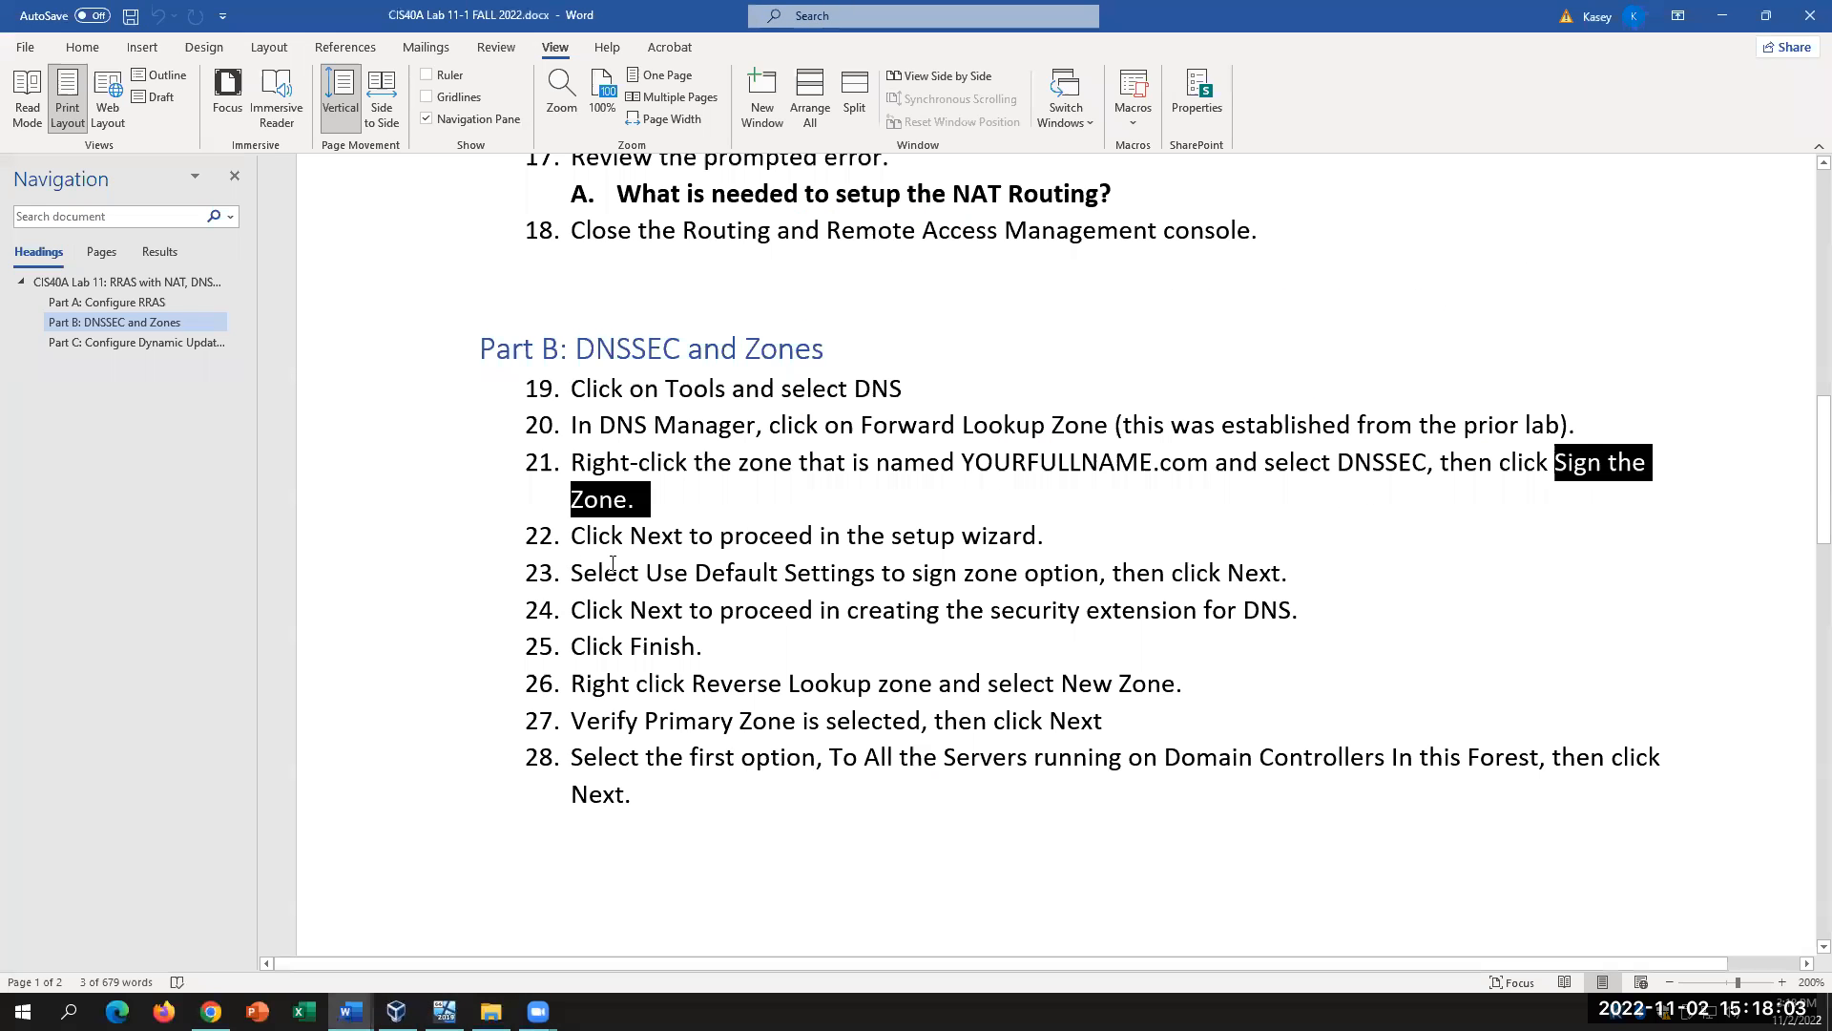
drag(599, 535, 1136, 496)
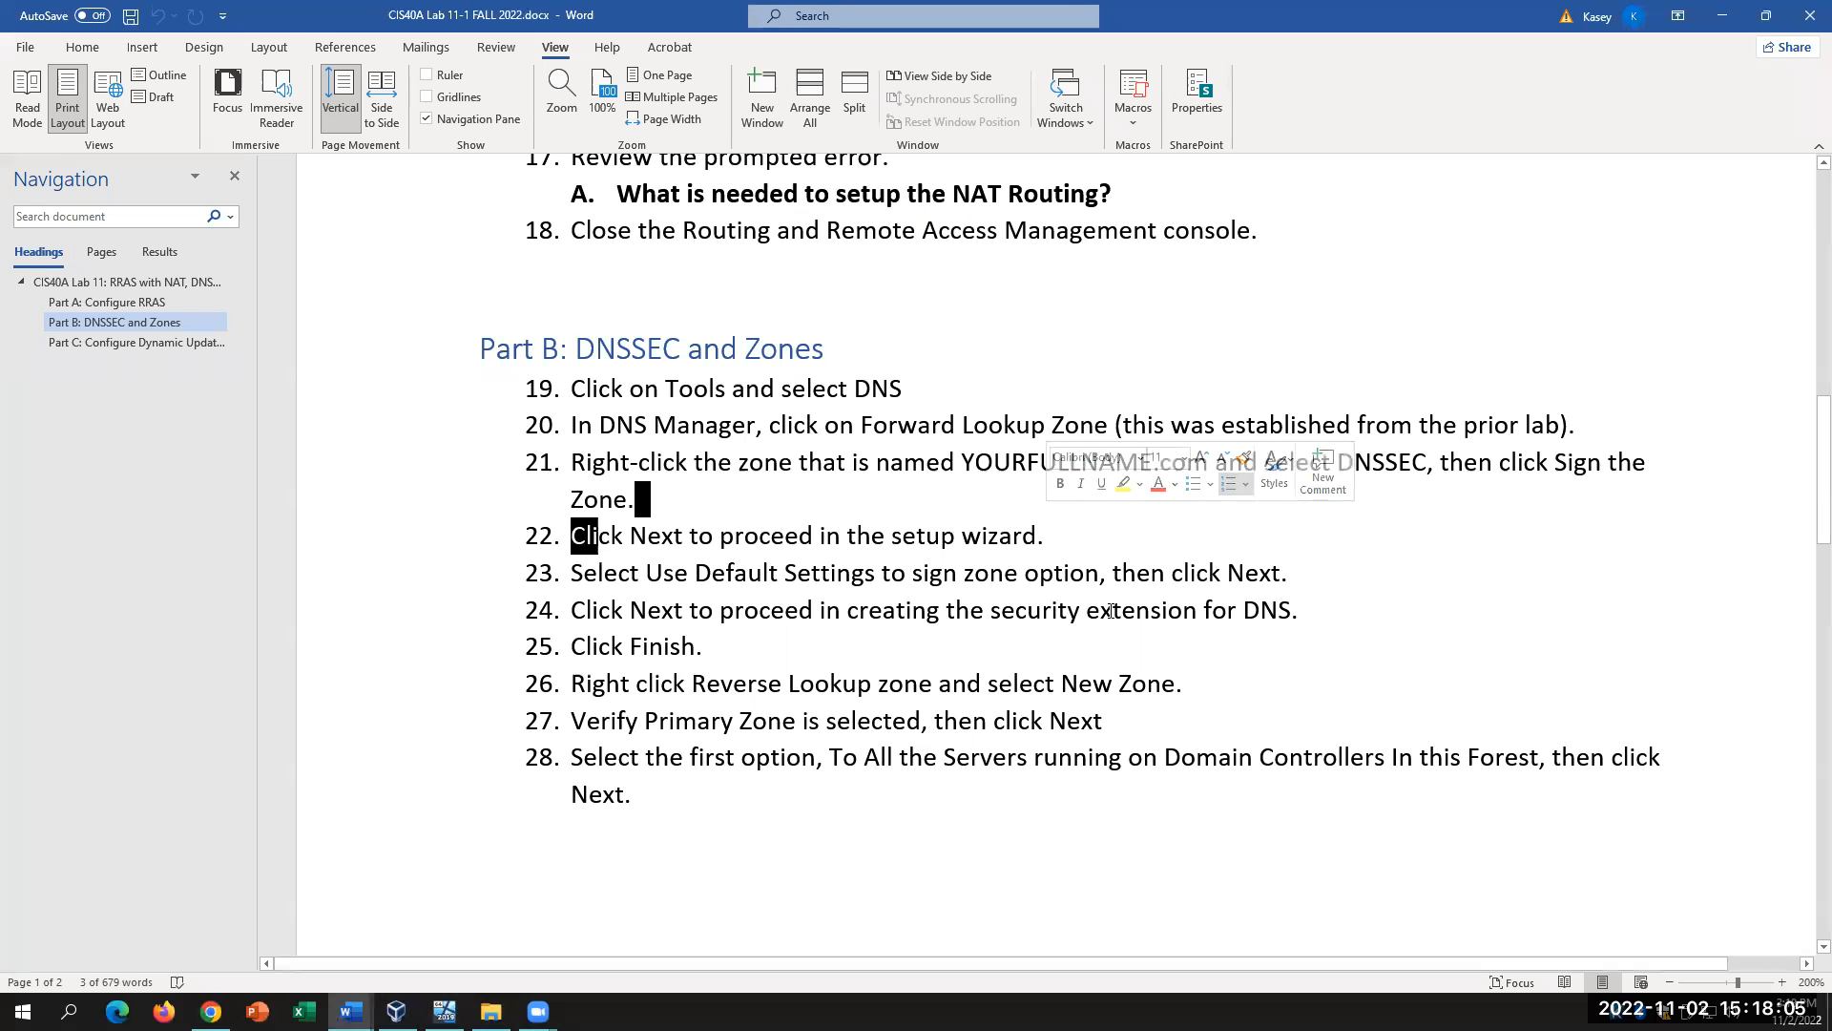
click(762, 570)
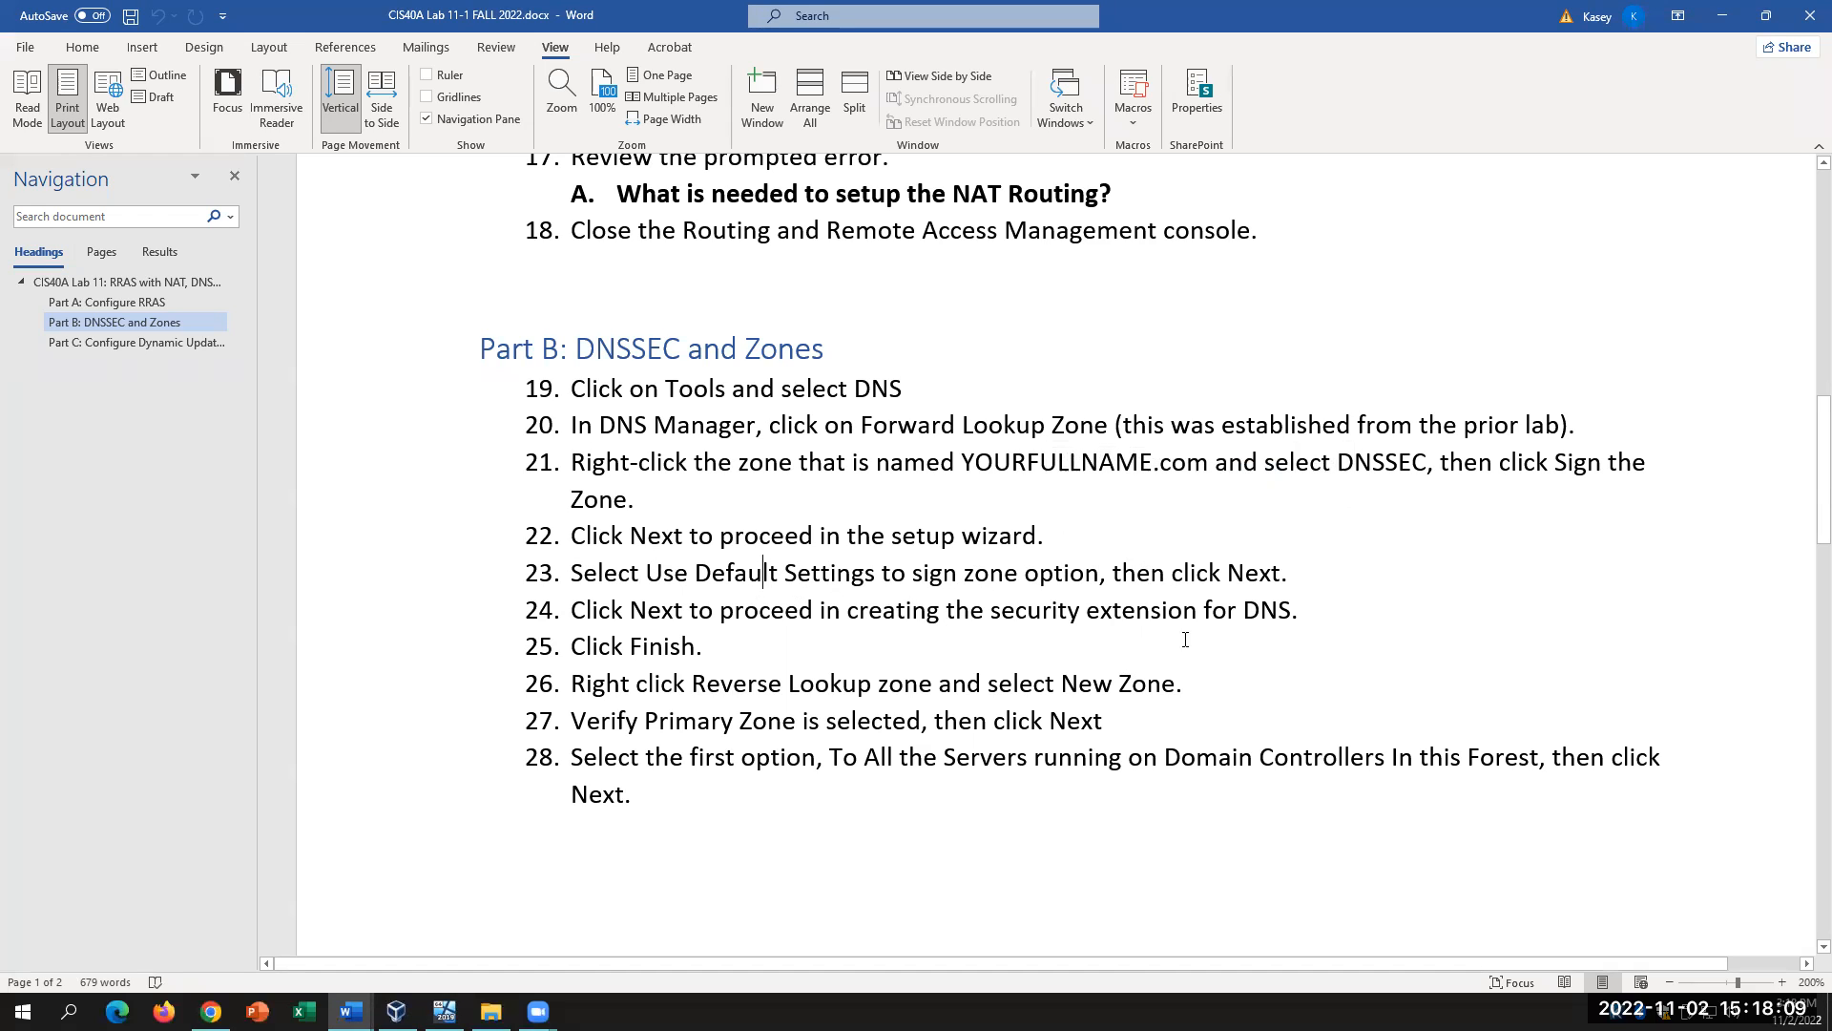
click(443, 1011)
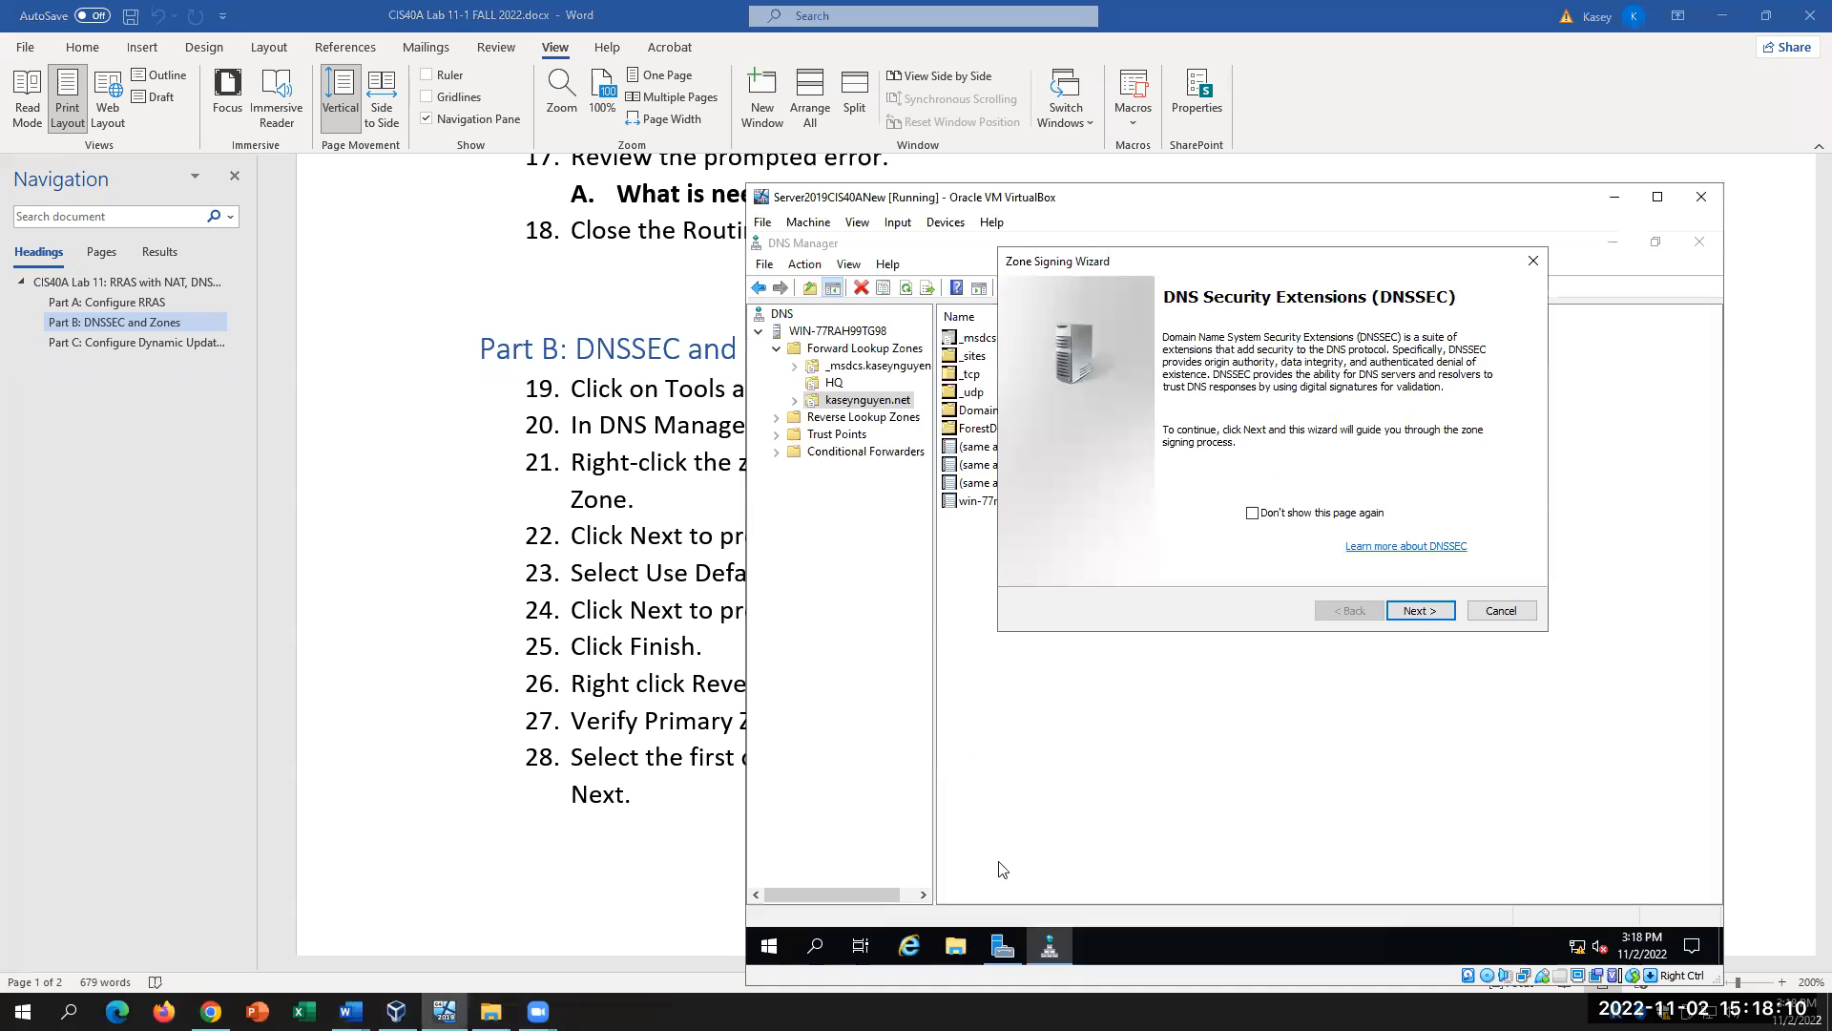
Pass the welcome page, choose 'Use default settings to sign the zone', and continue to the summary
click(1414, 609)
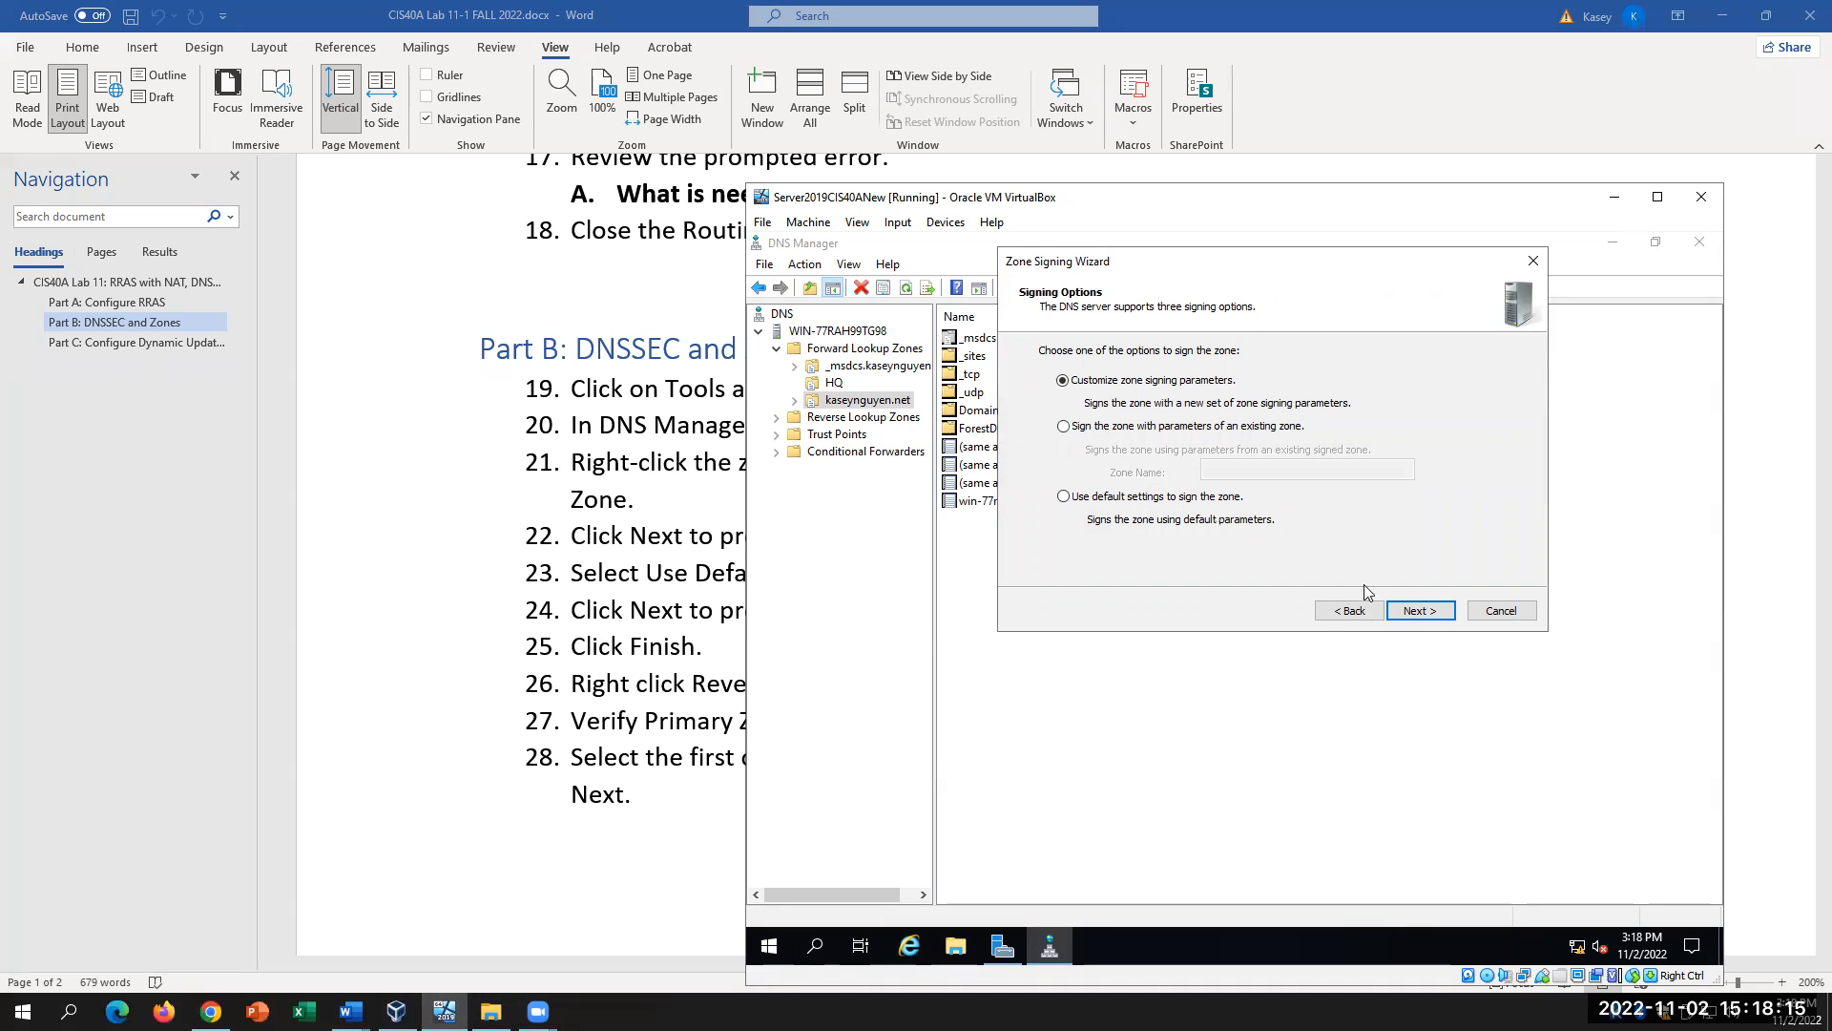
click(1063, 496)
click(1422, 612)
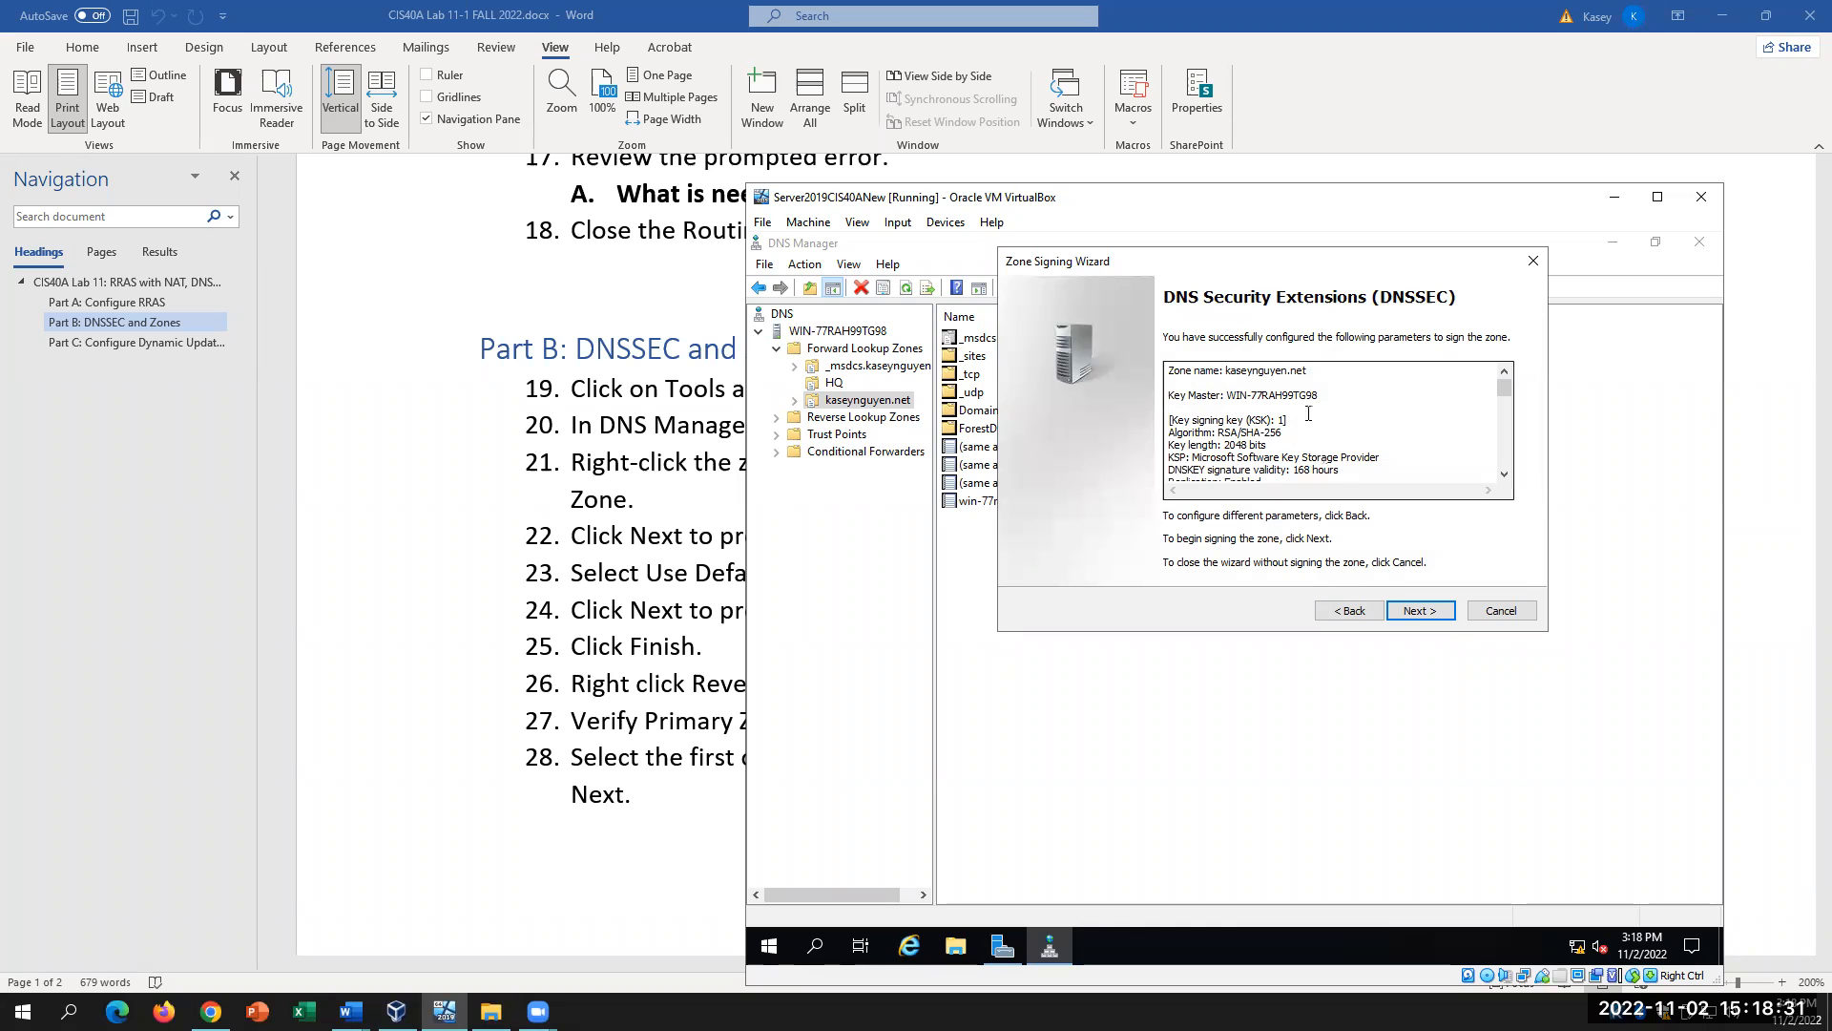
Review the KSK parameters: RSA/SHA-256 algorithm and 168-hour DNSKEY signature validity
drag(1283, 433, 1150, 428)
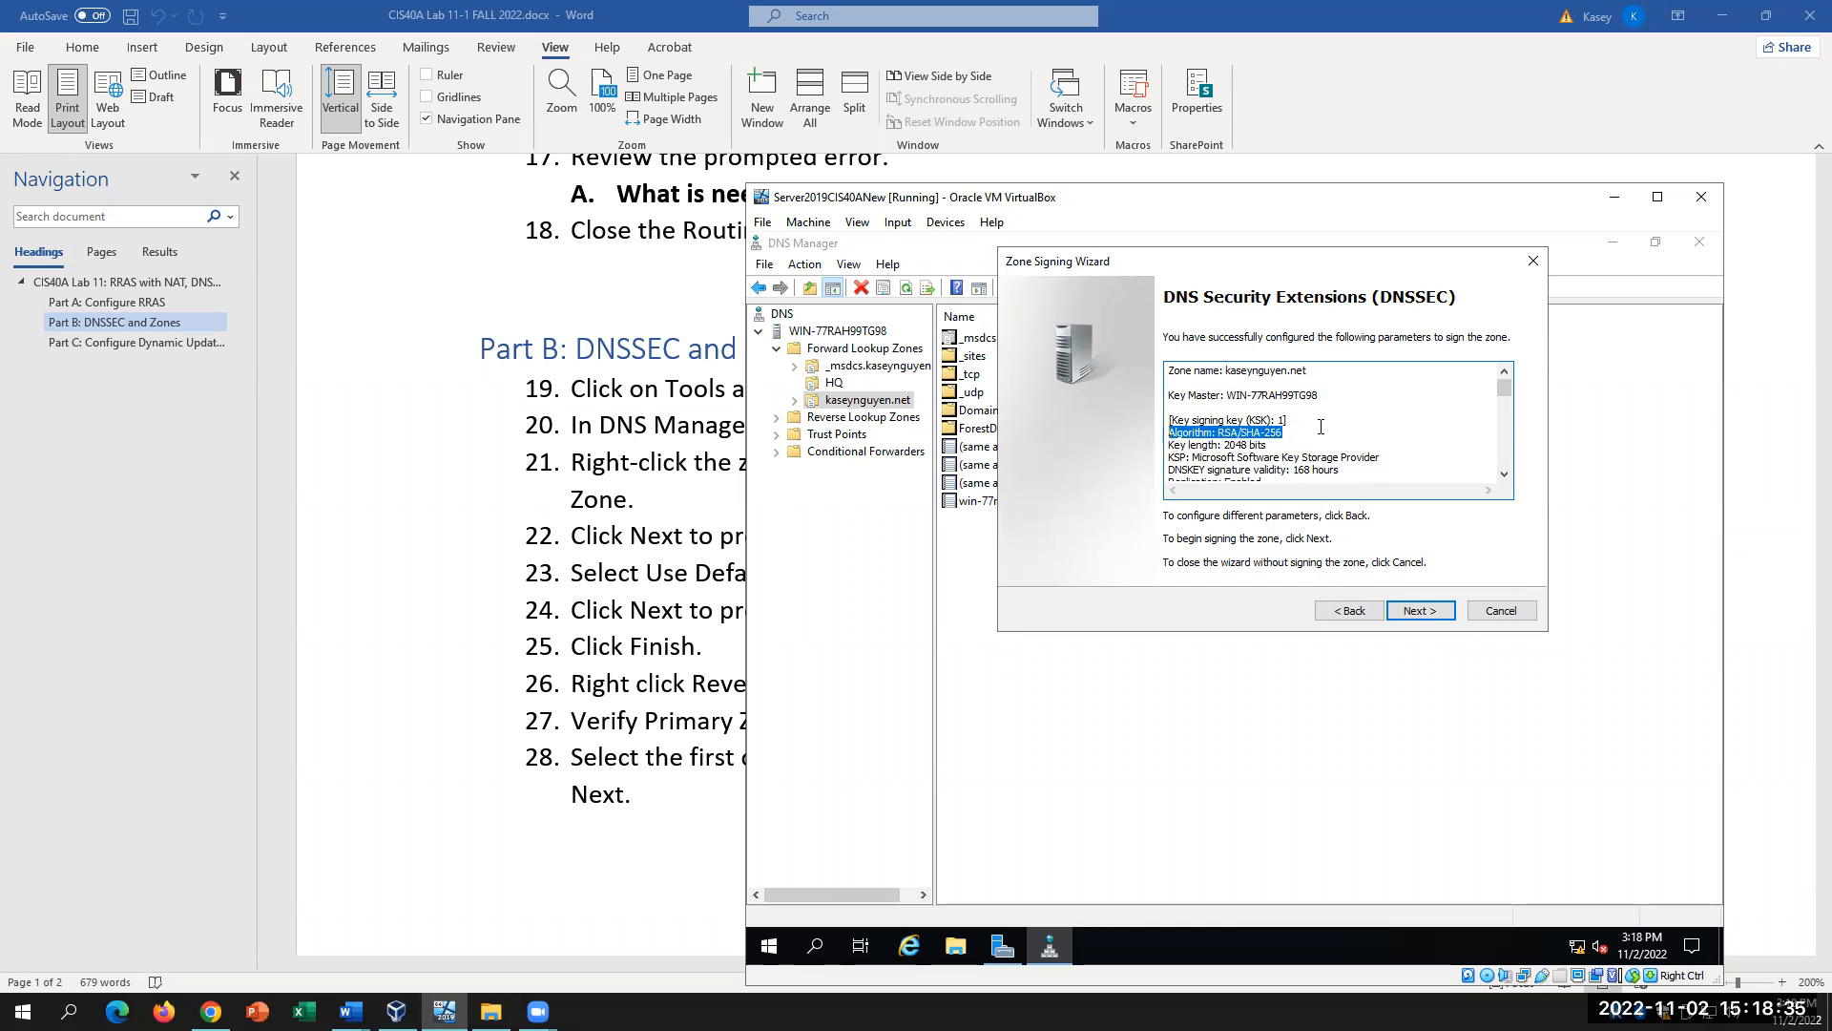
drag(1311, 423, 1149, 420)
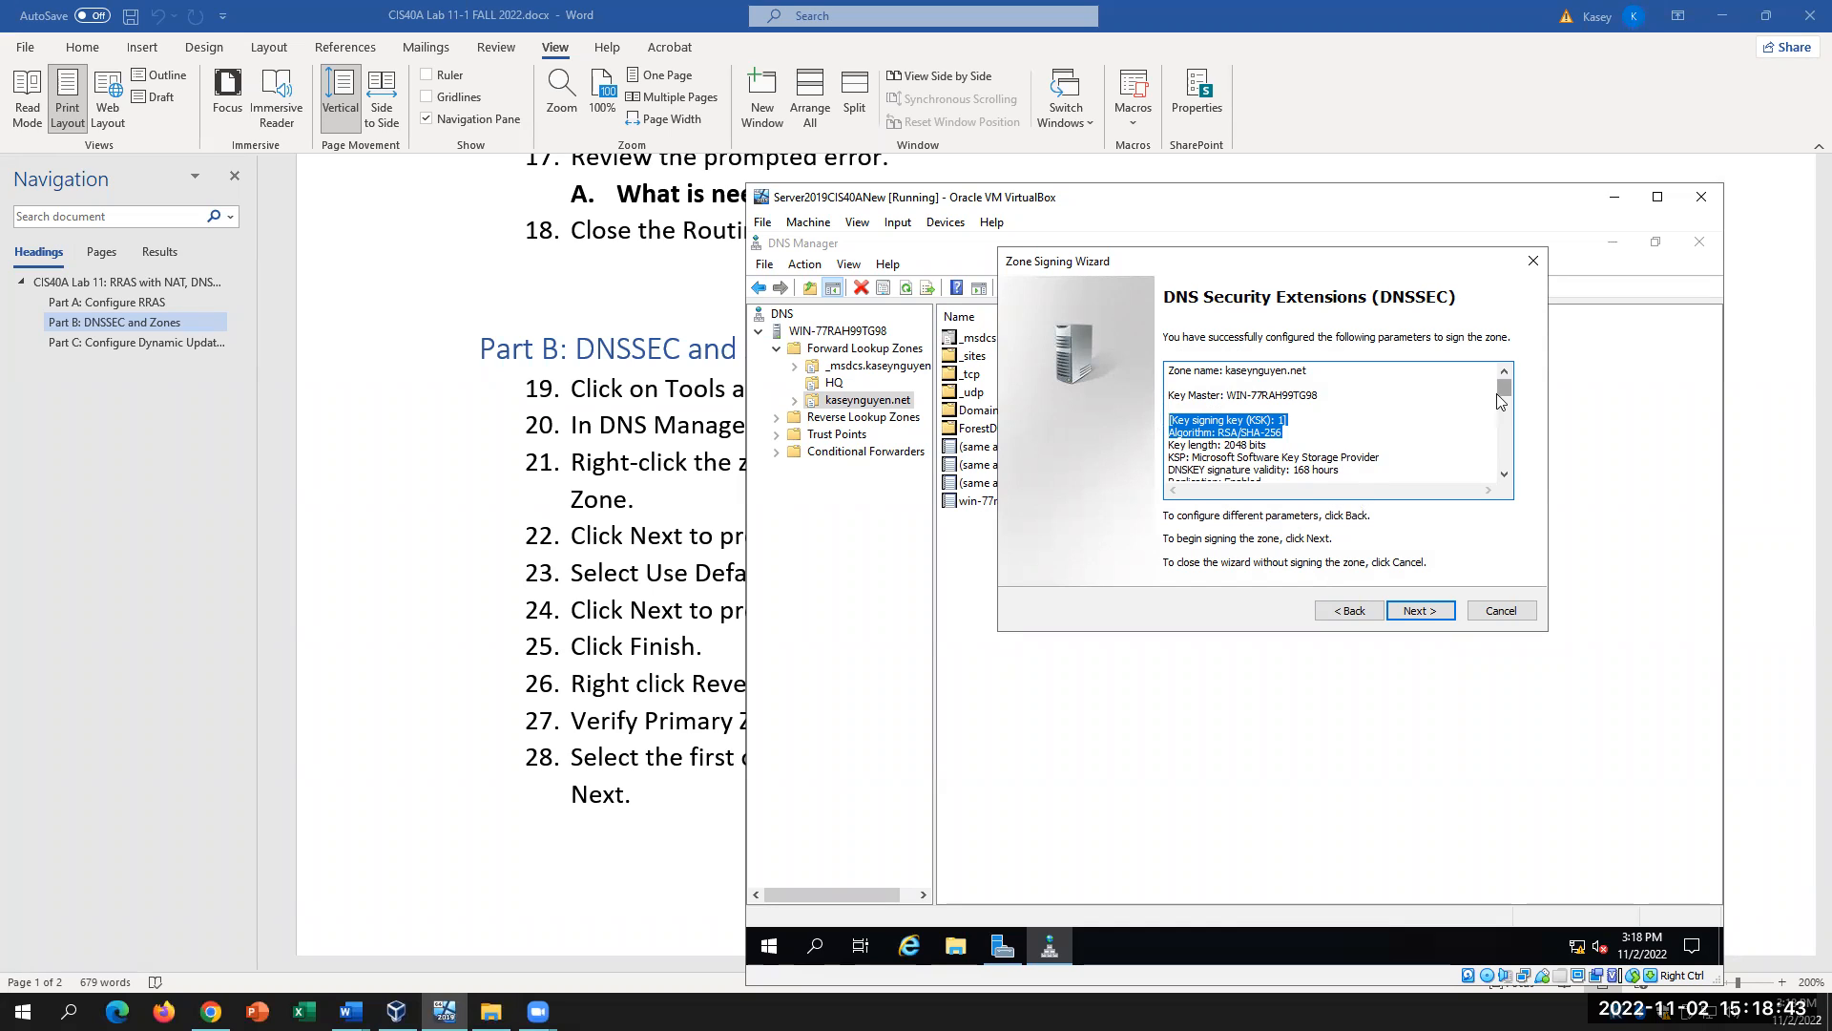
click(1505, 475)
click(1505, 475)
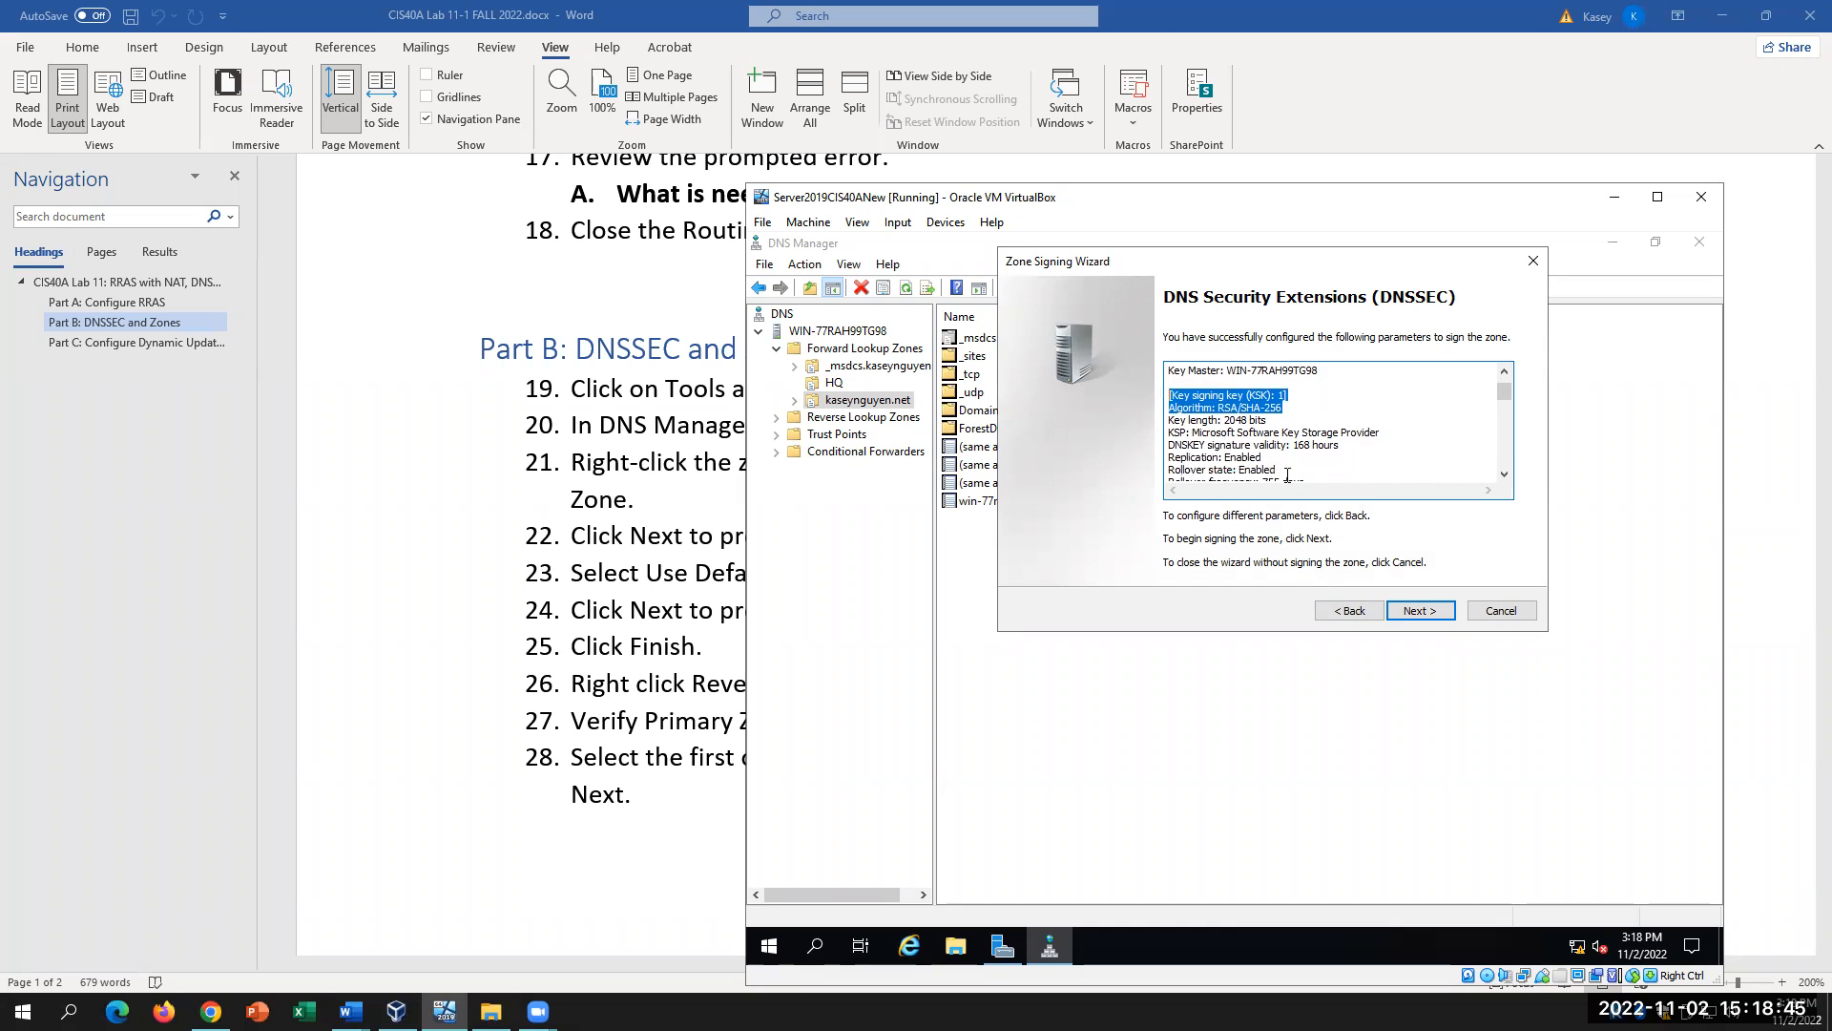
drag(1168, 444, 1373, 442)
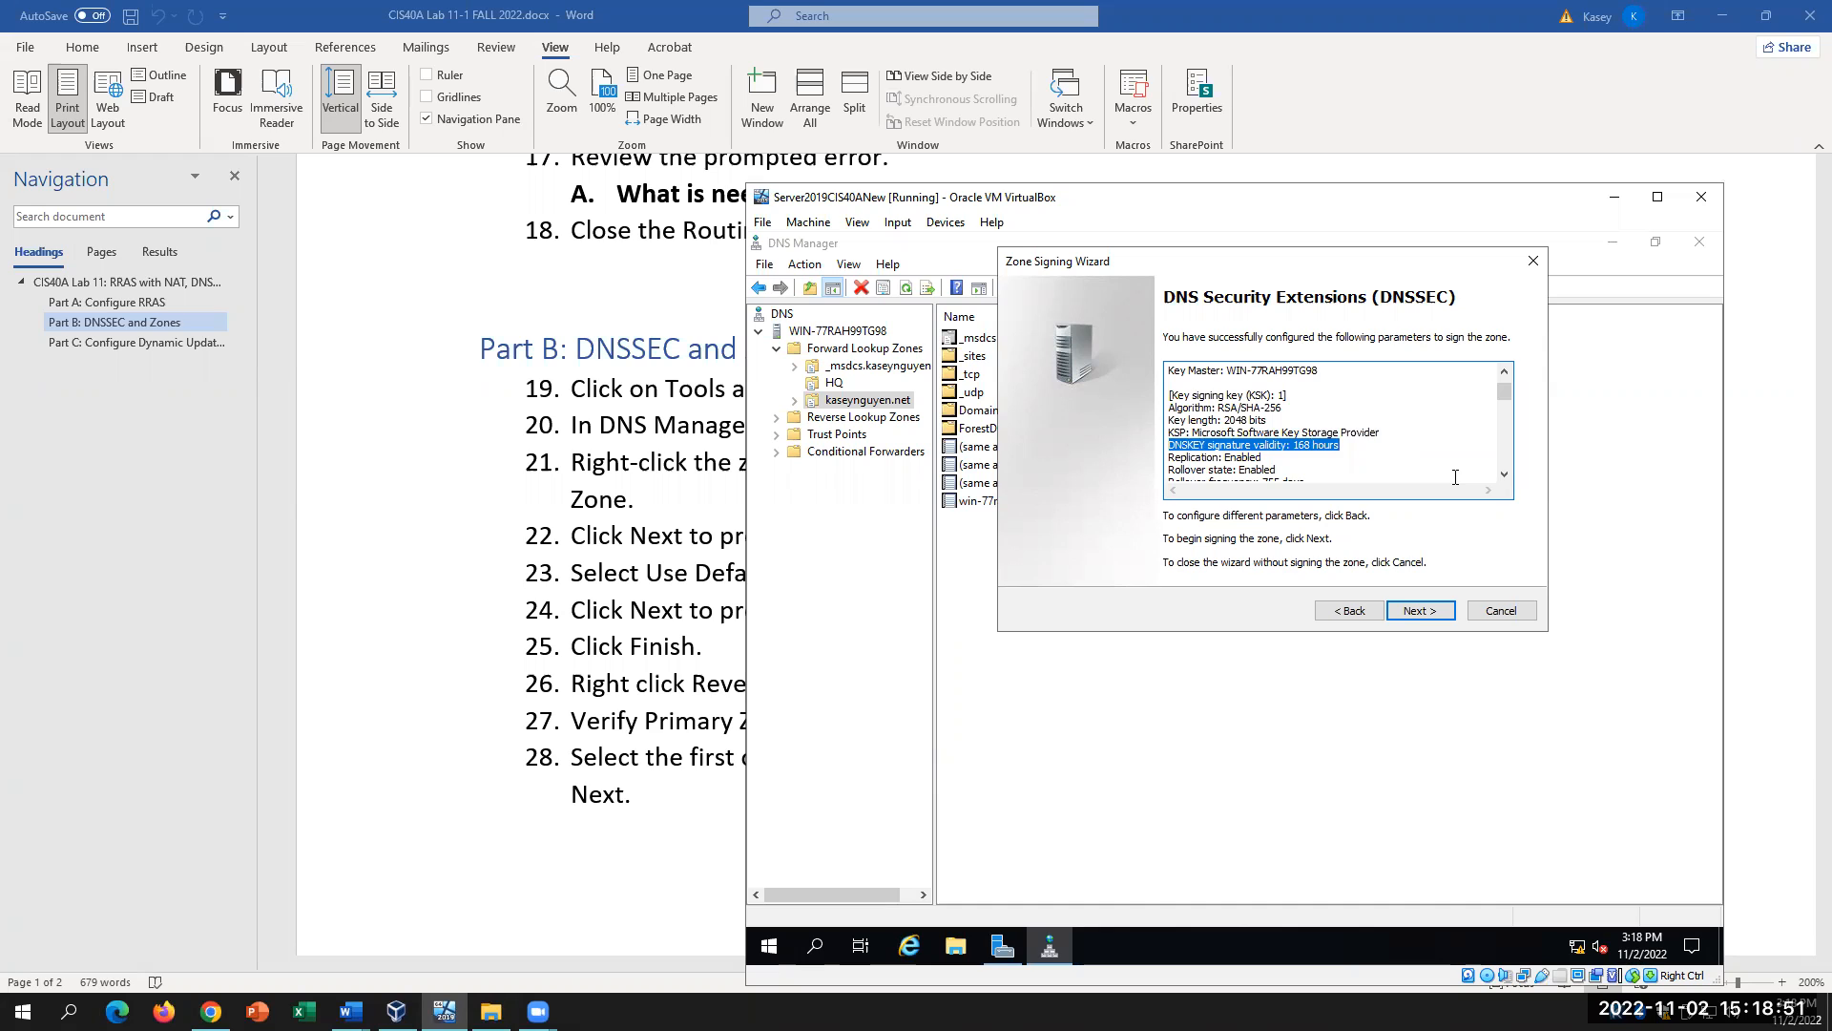
scroll(1449, 472, down, 1)
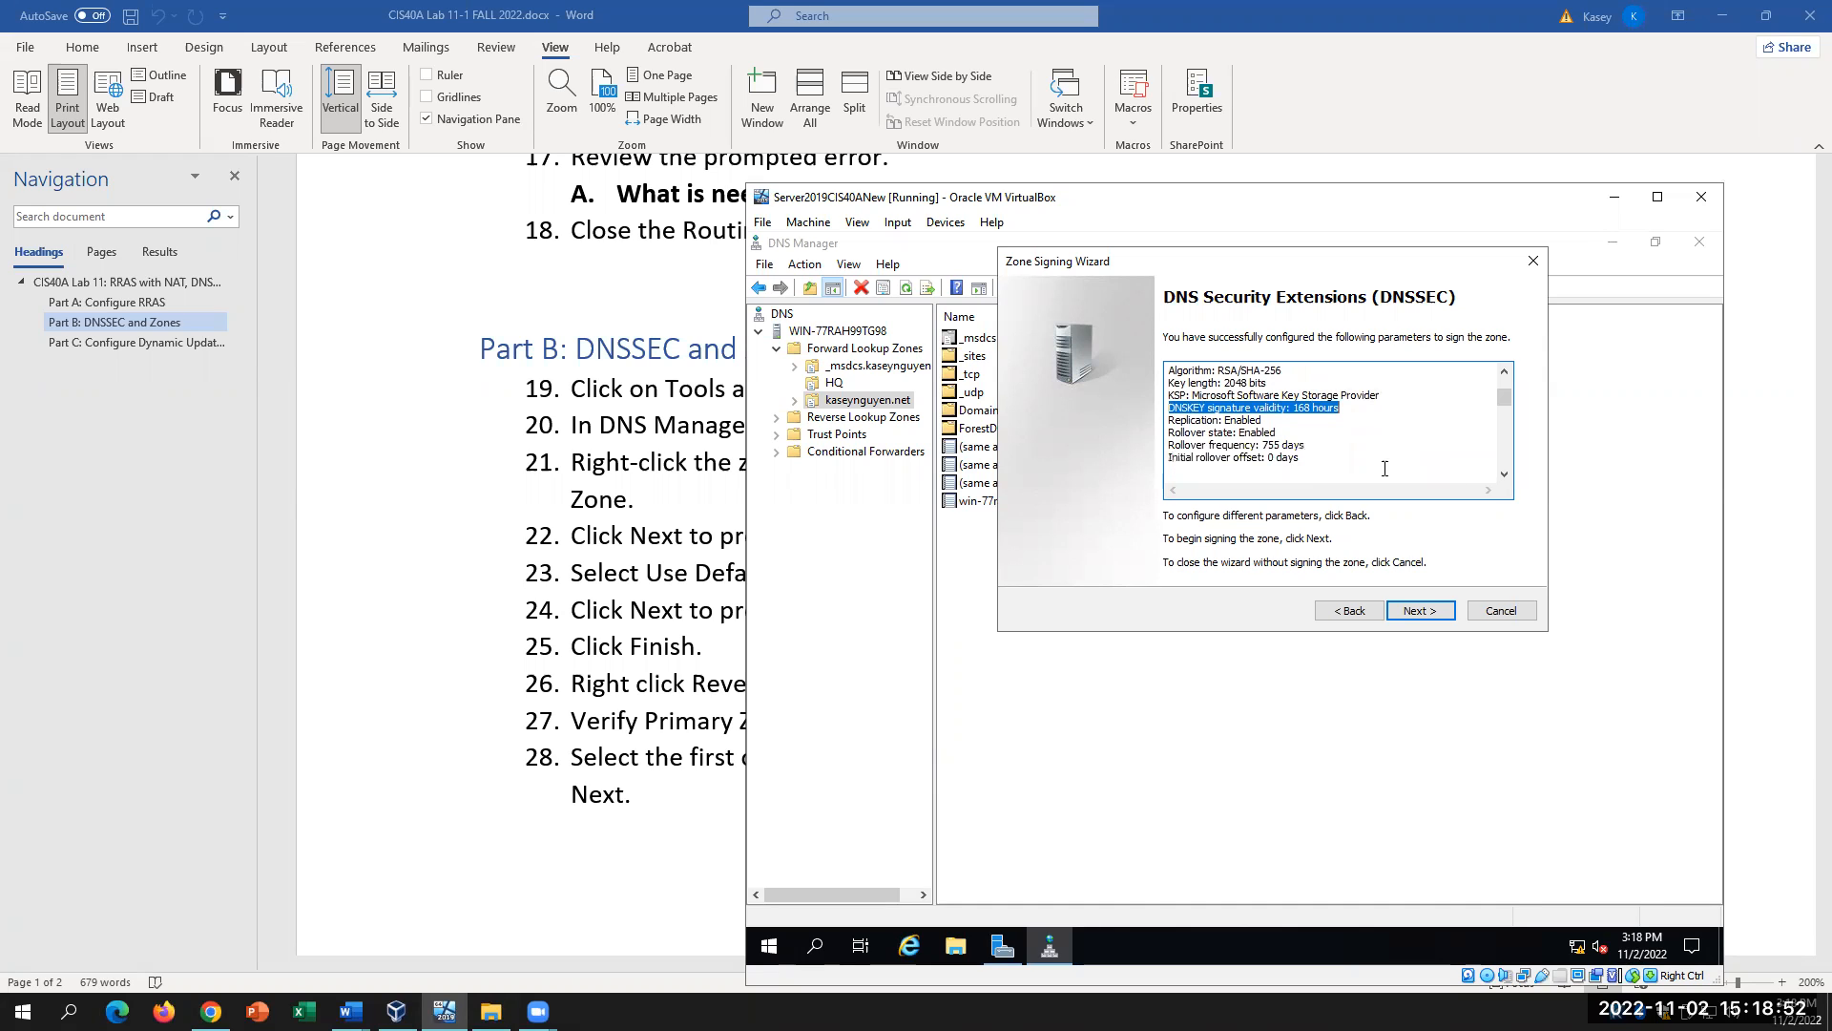
Check Replication: Enabled and the 755-day rollover, then sign the .net zone and finish
click(1270, 421)
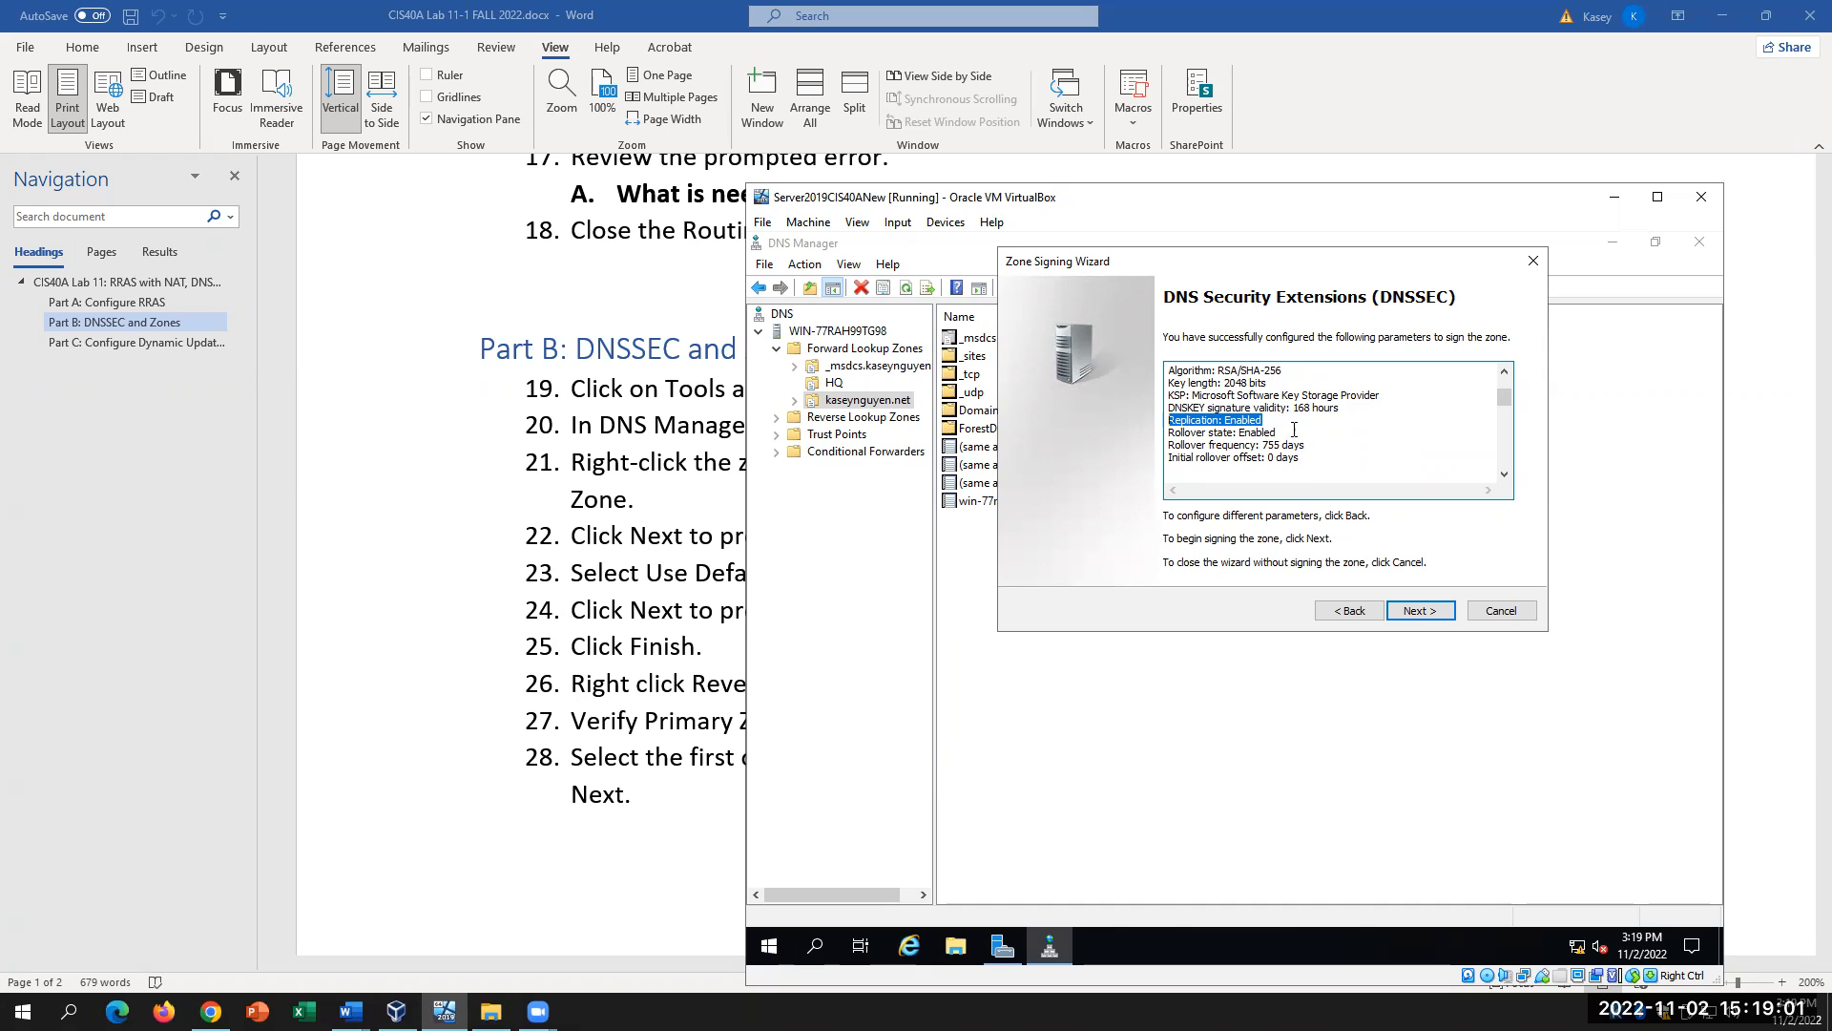
drag(1173, 446, 1374, 441)
click(1312, 415)
scroll(1293, 434, up, 2)
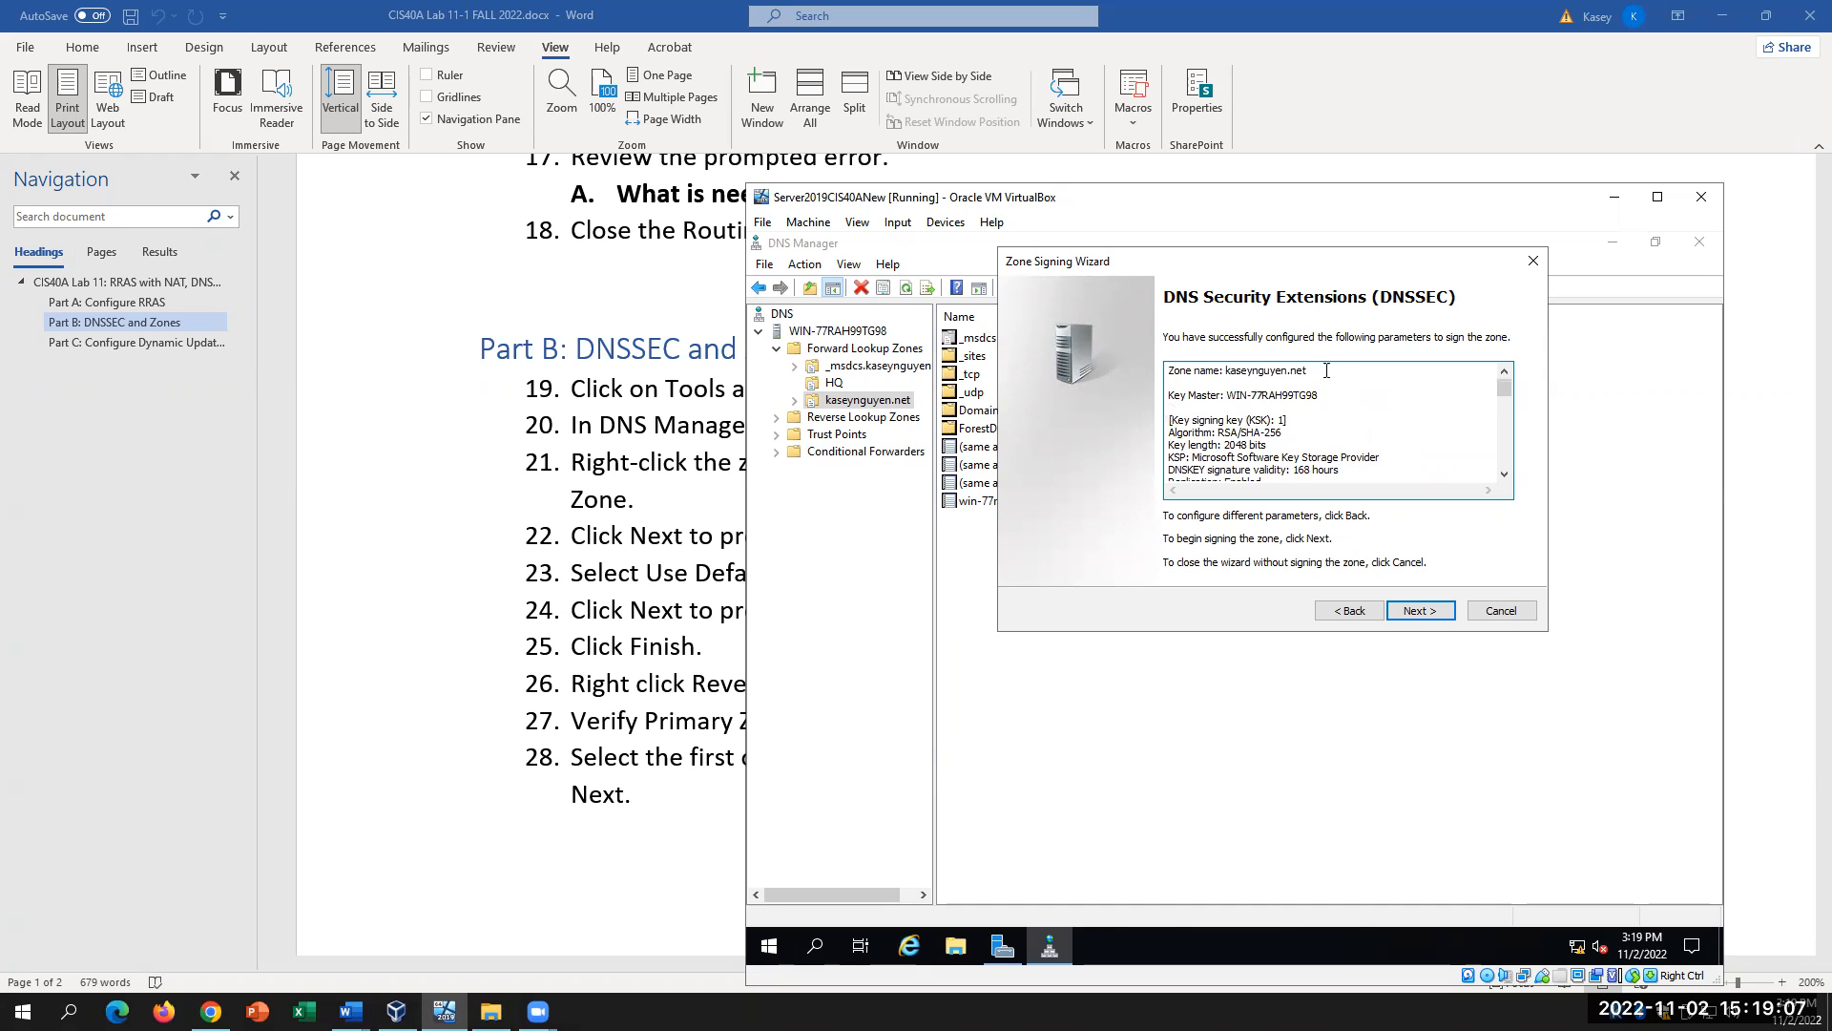
scroll(1324, 454, down, 1)
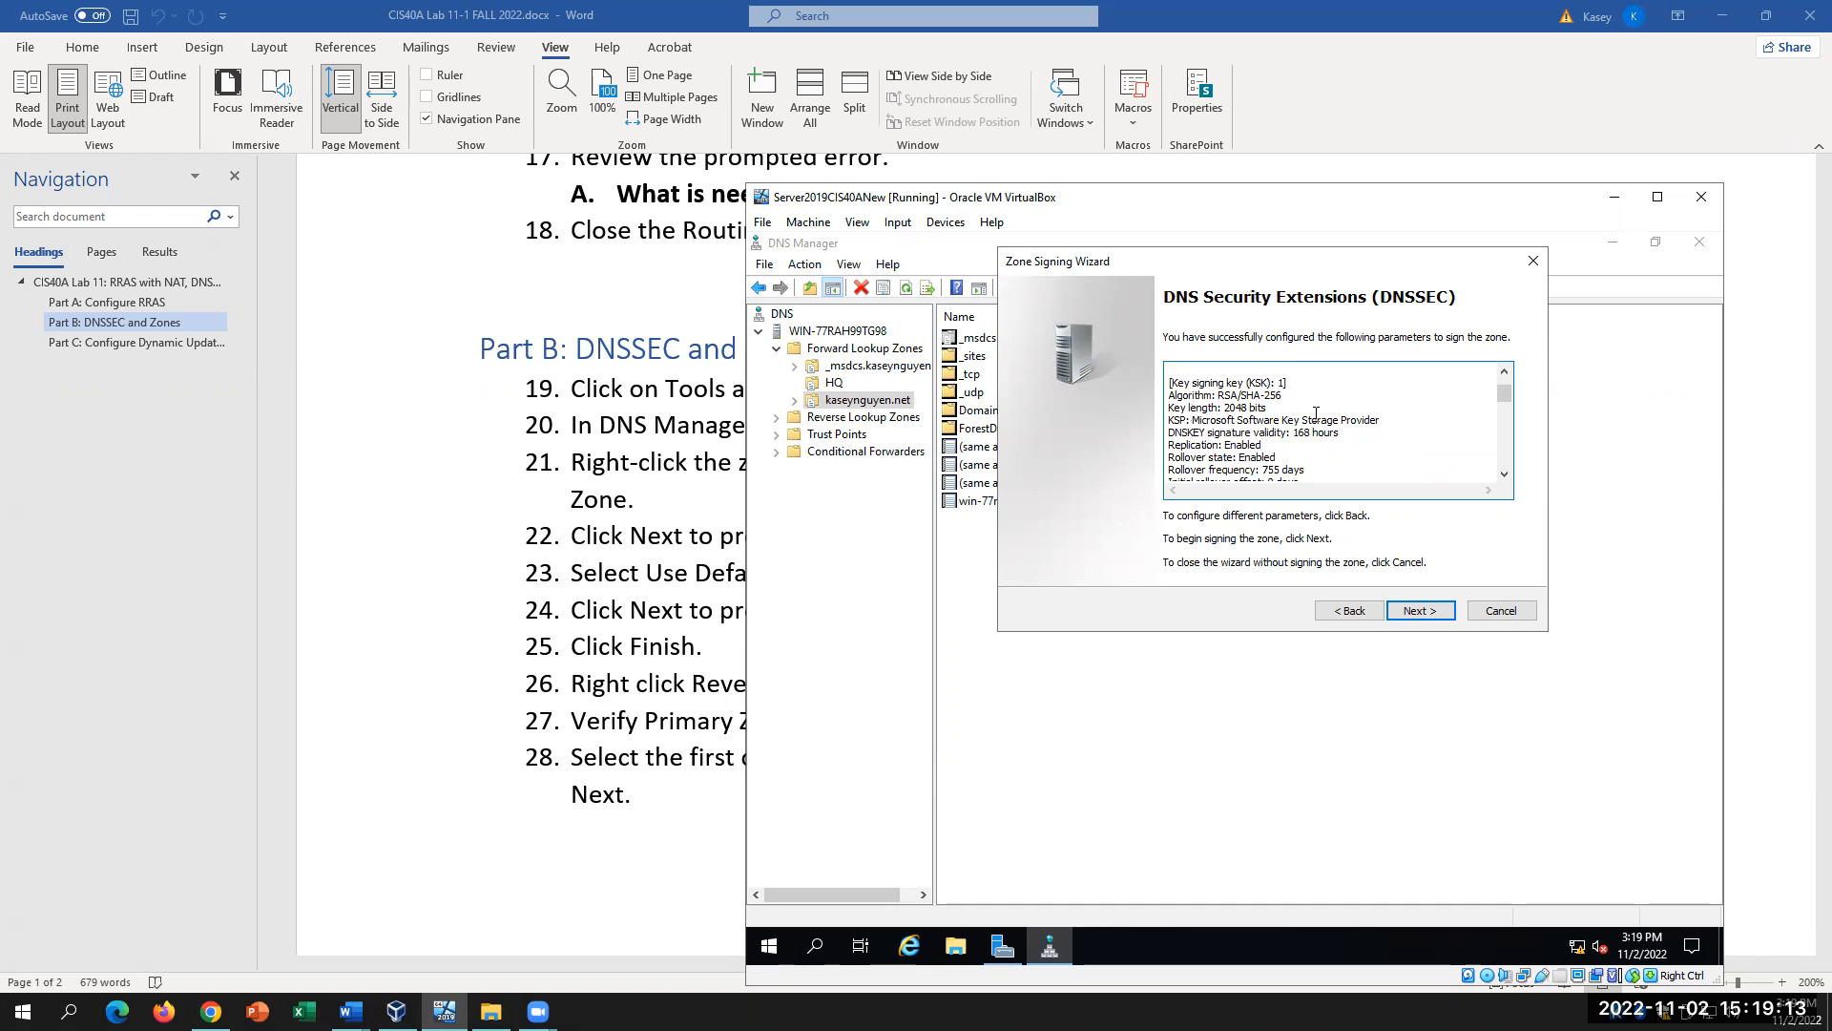
scroll(1316, 413, up, 1)
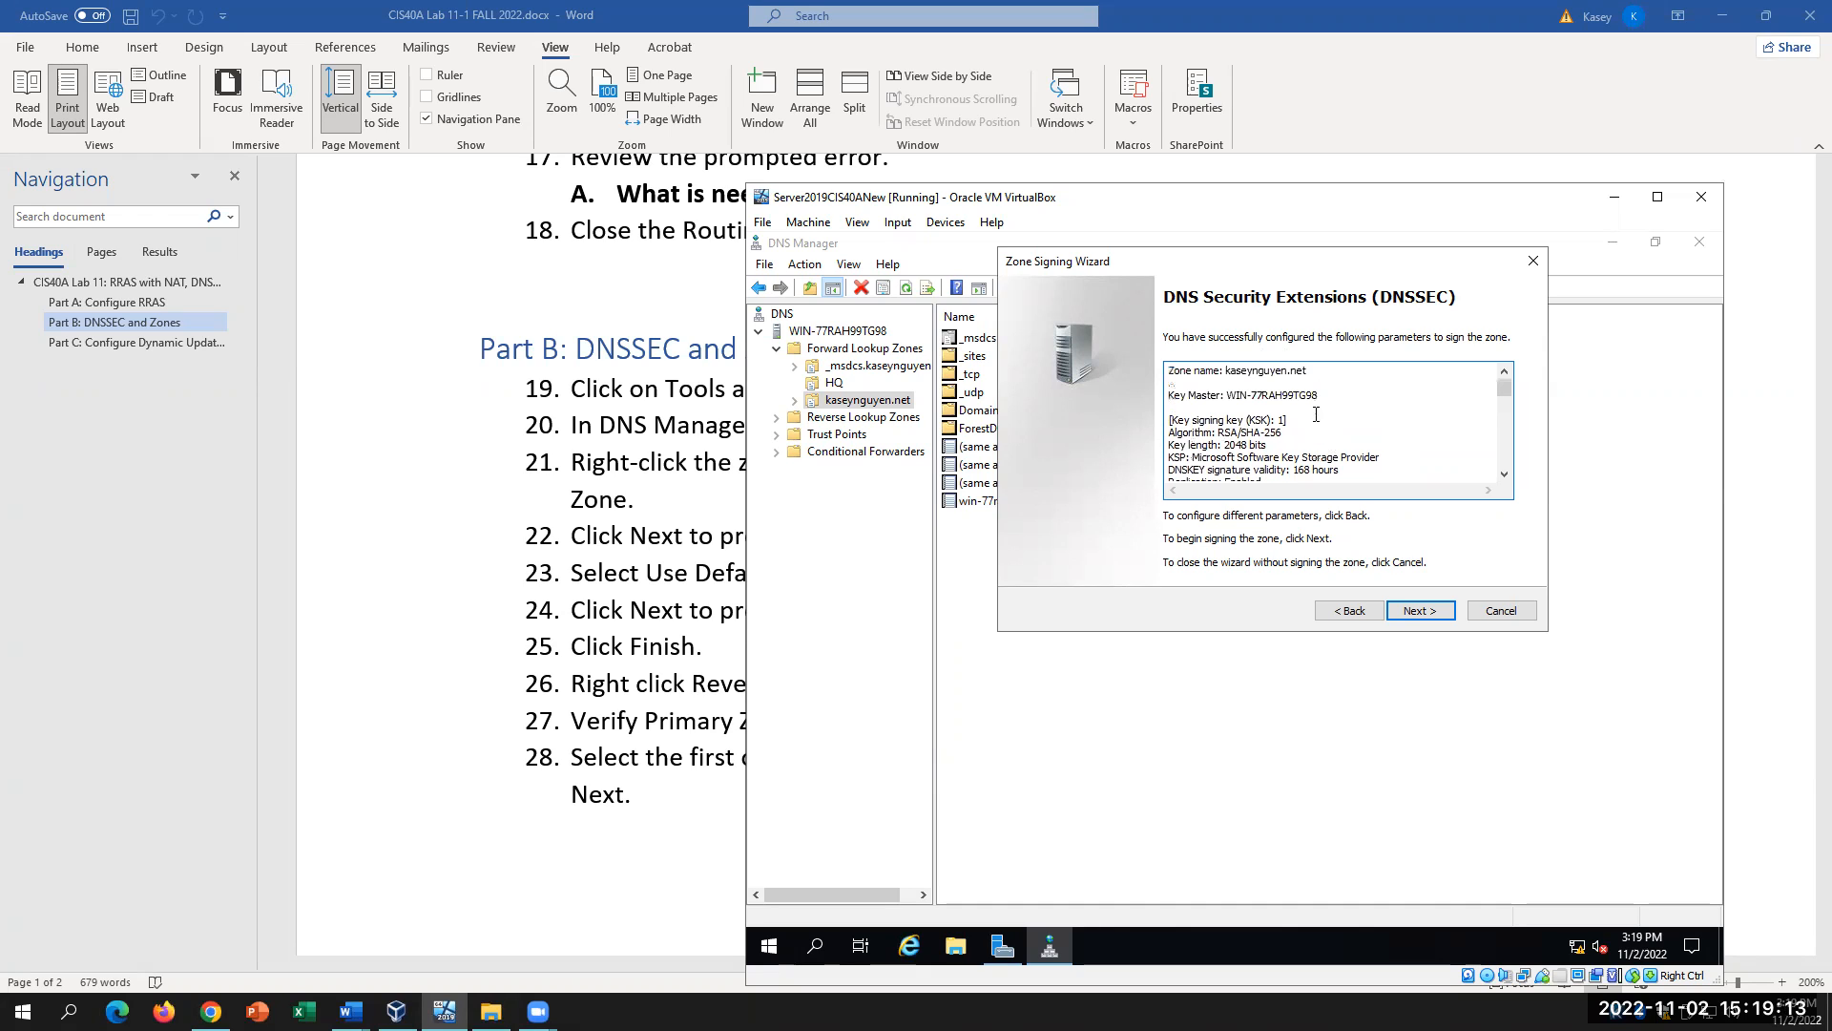
click(1419, 615)
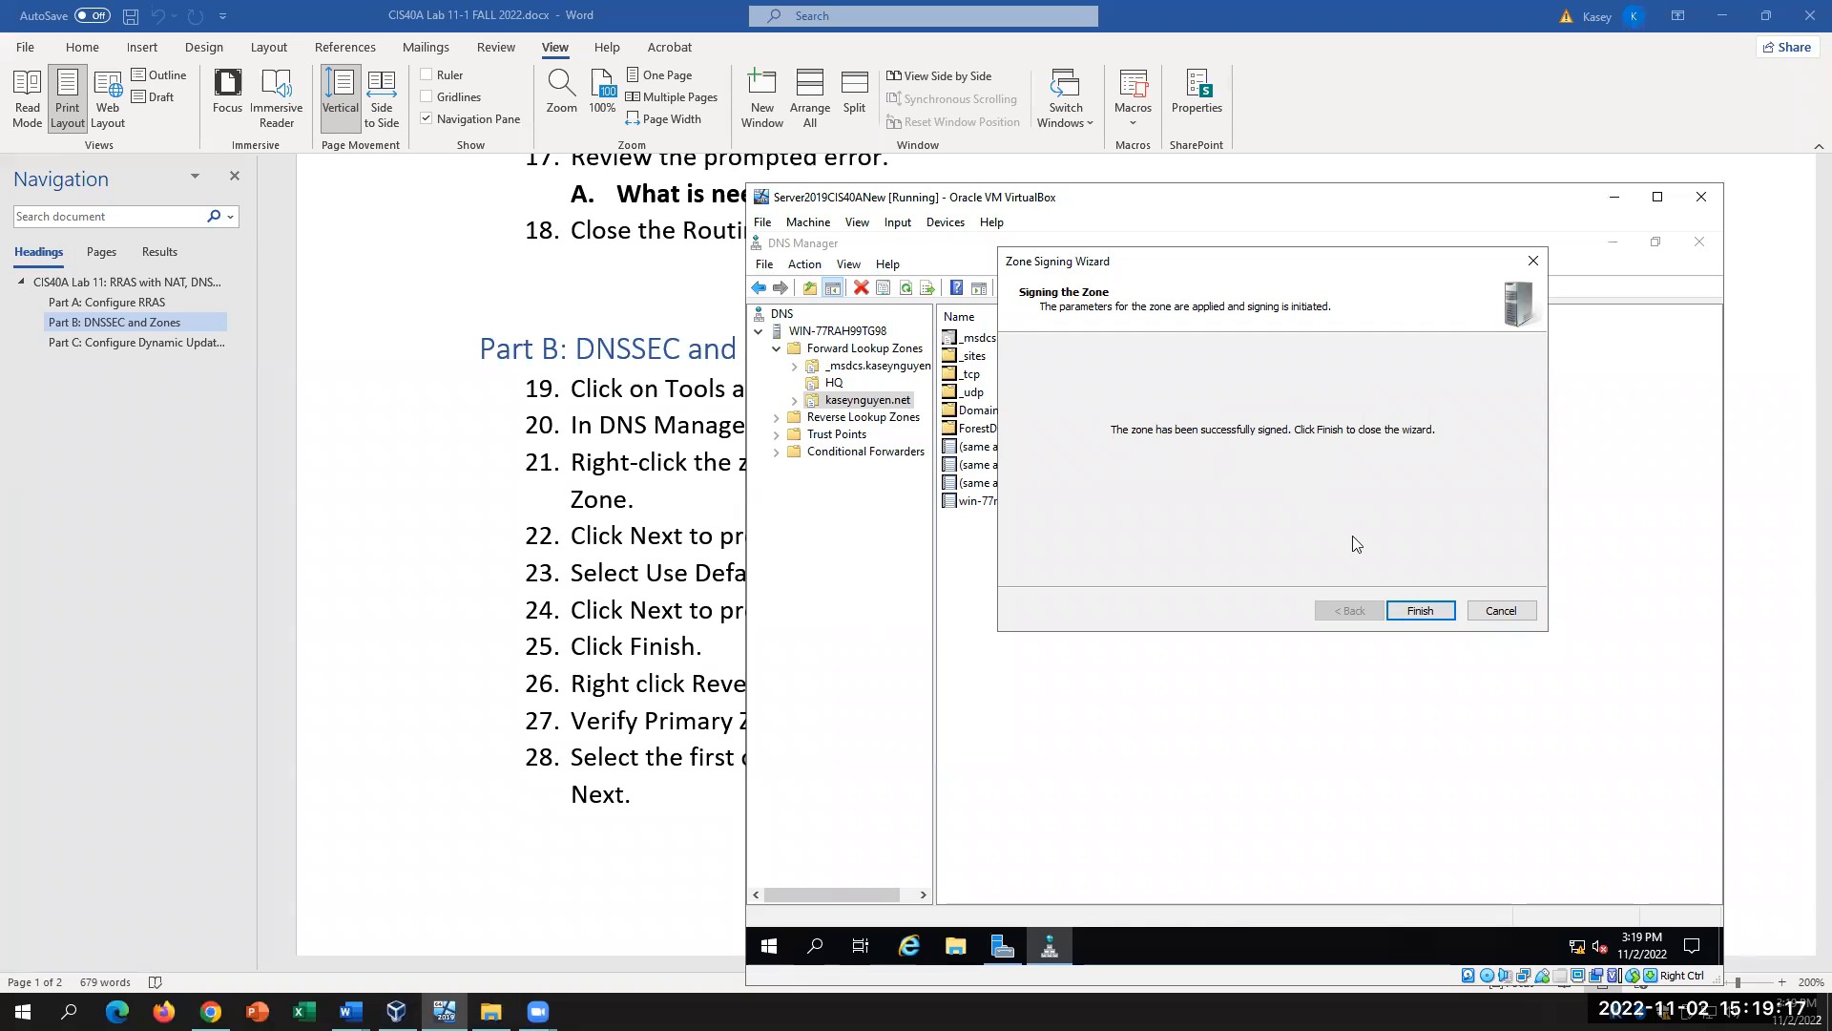
click(1429, 614)
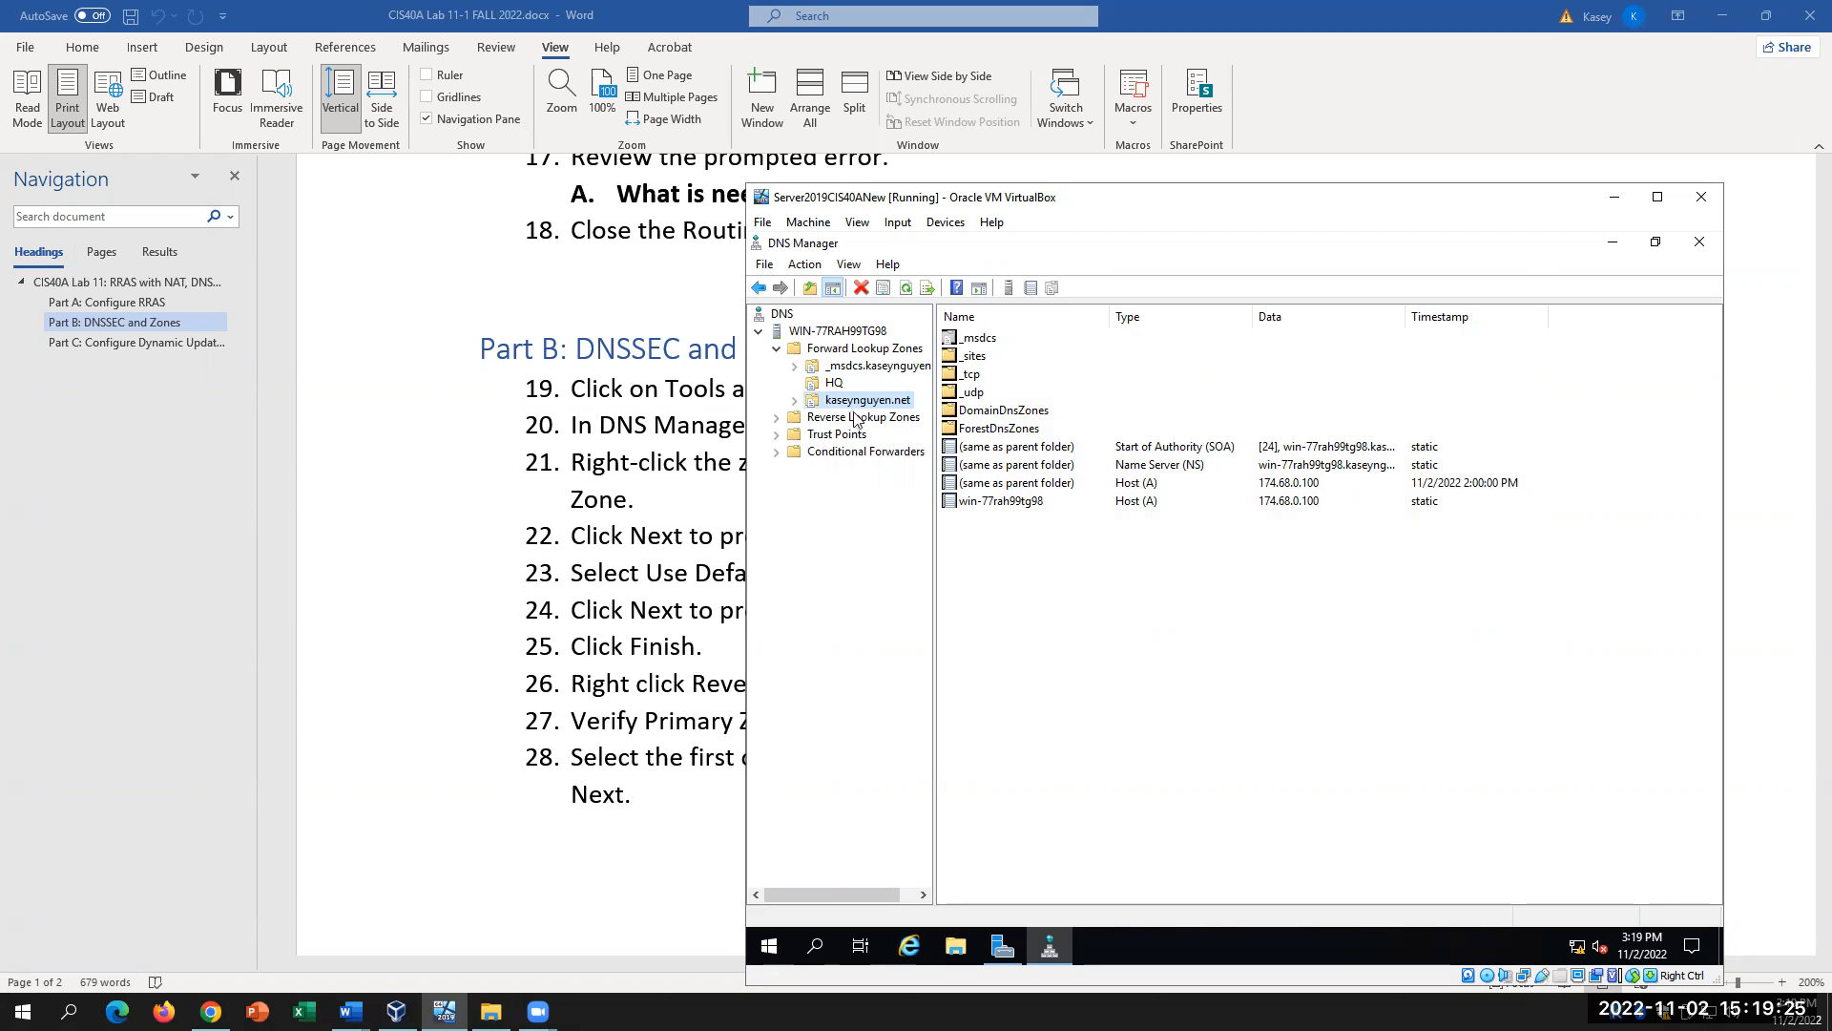
Select the zone's Host (174.68.0.100), Name Server and Start of Authority records
click(1156, 484)
click(1204, 464)
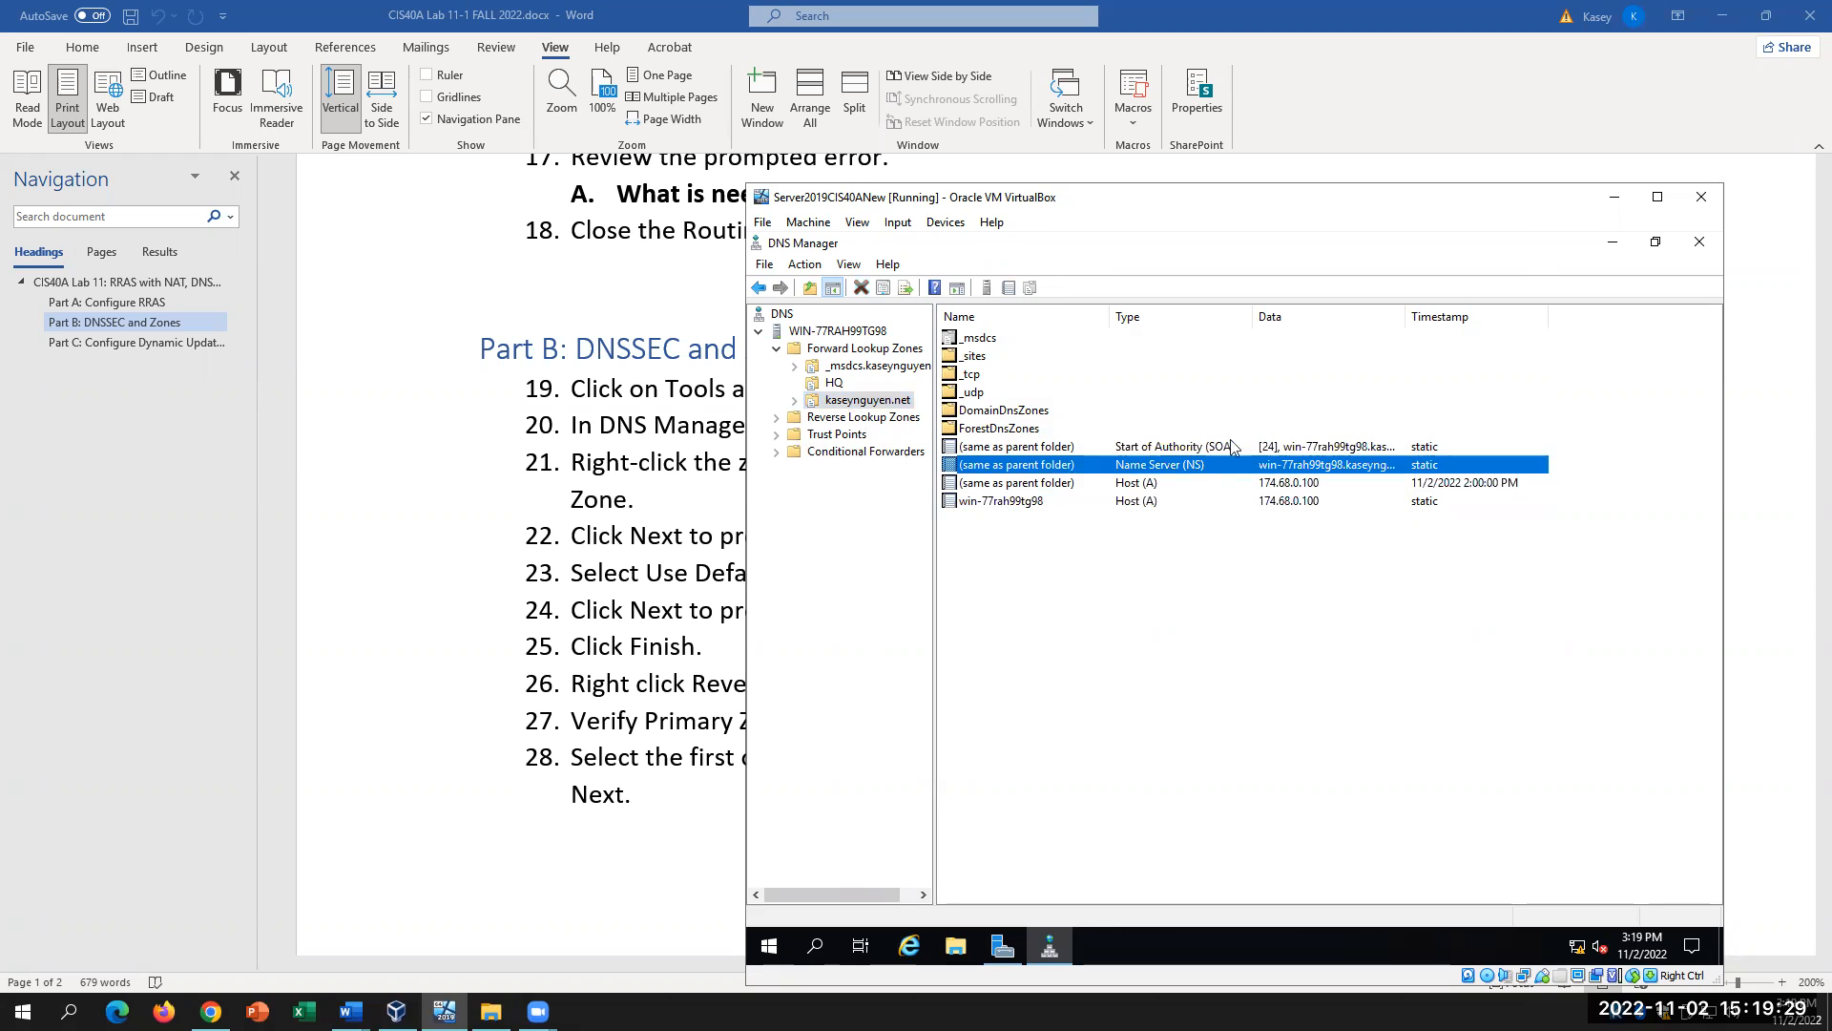
click(1230, 429)
click(1206, 448)
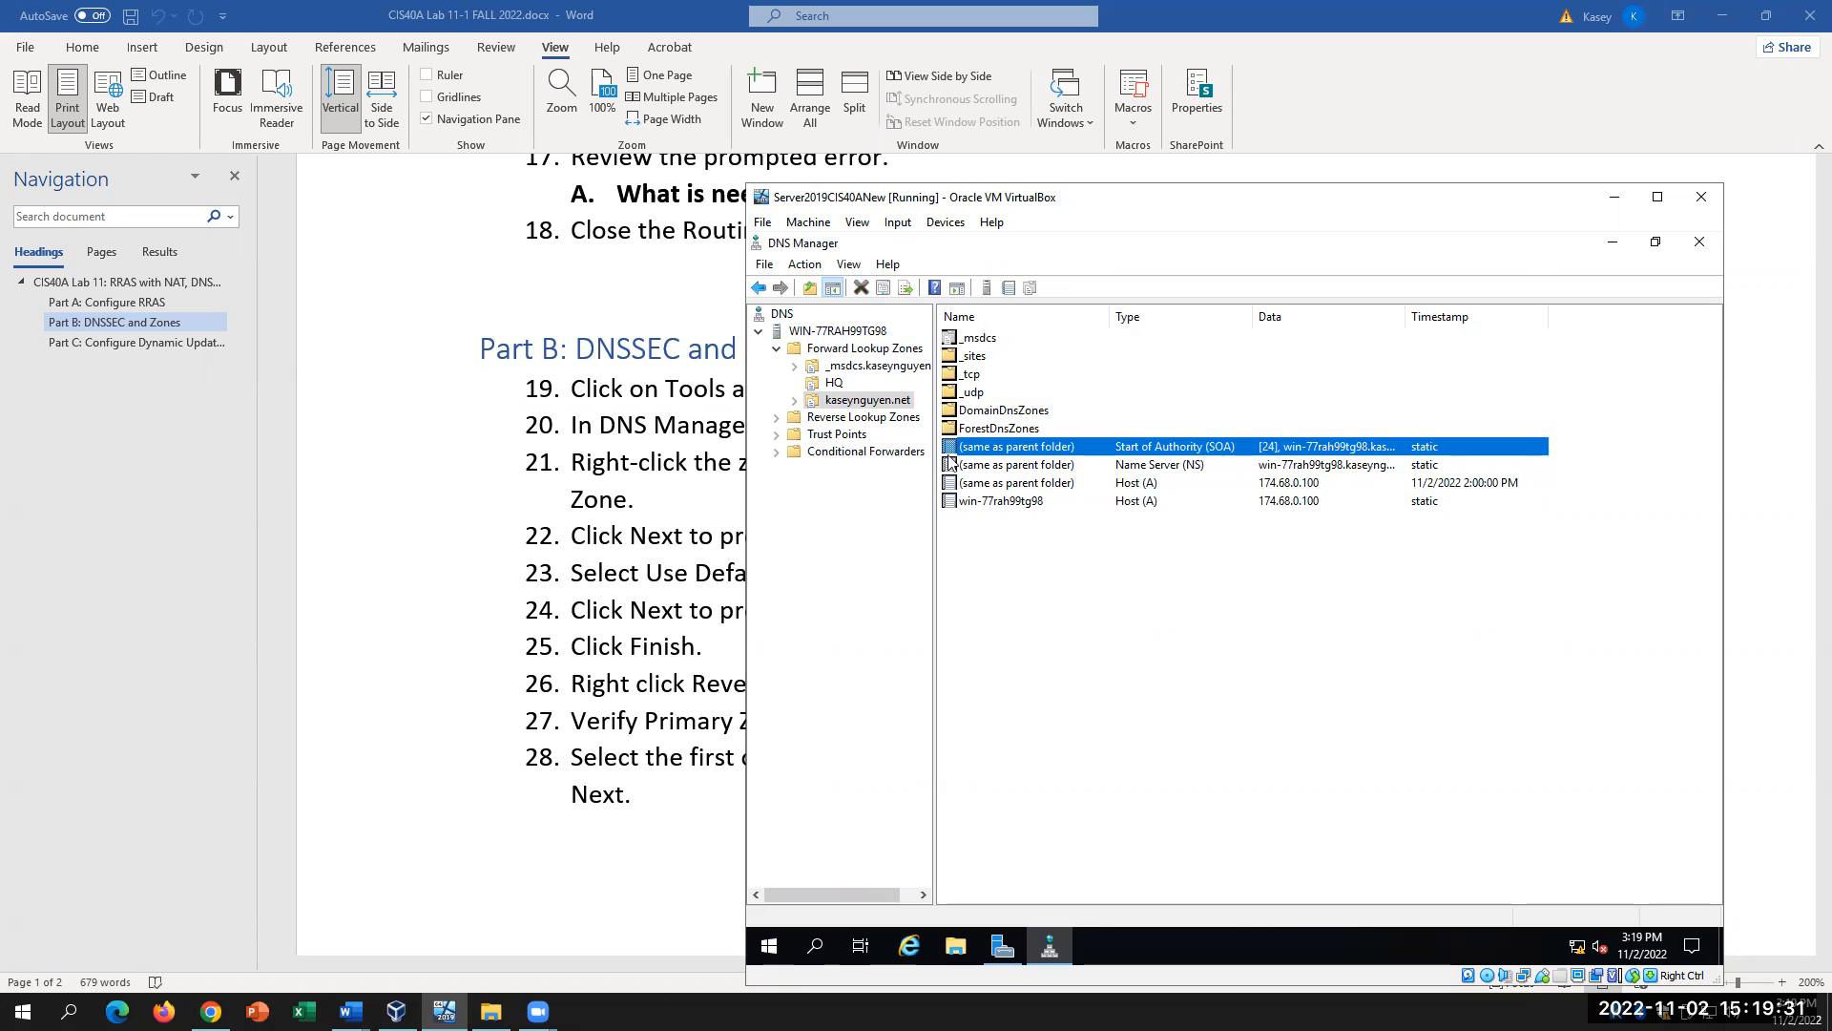
Open and close the zone's DNSSEC properties, then select the win-77rah99tg98 host record
right_click(883, 413)
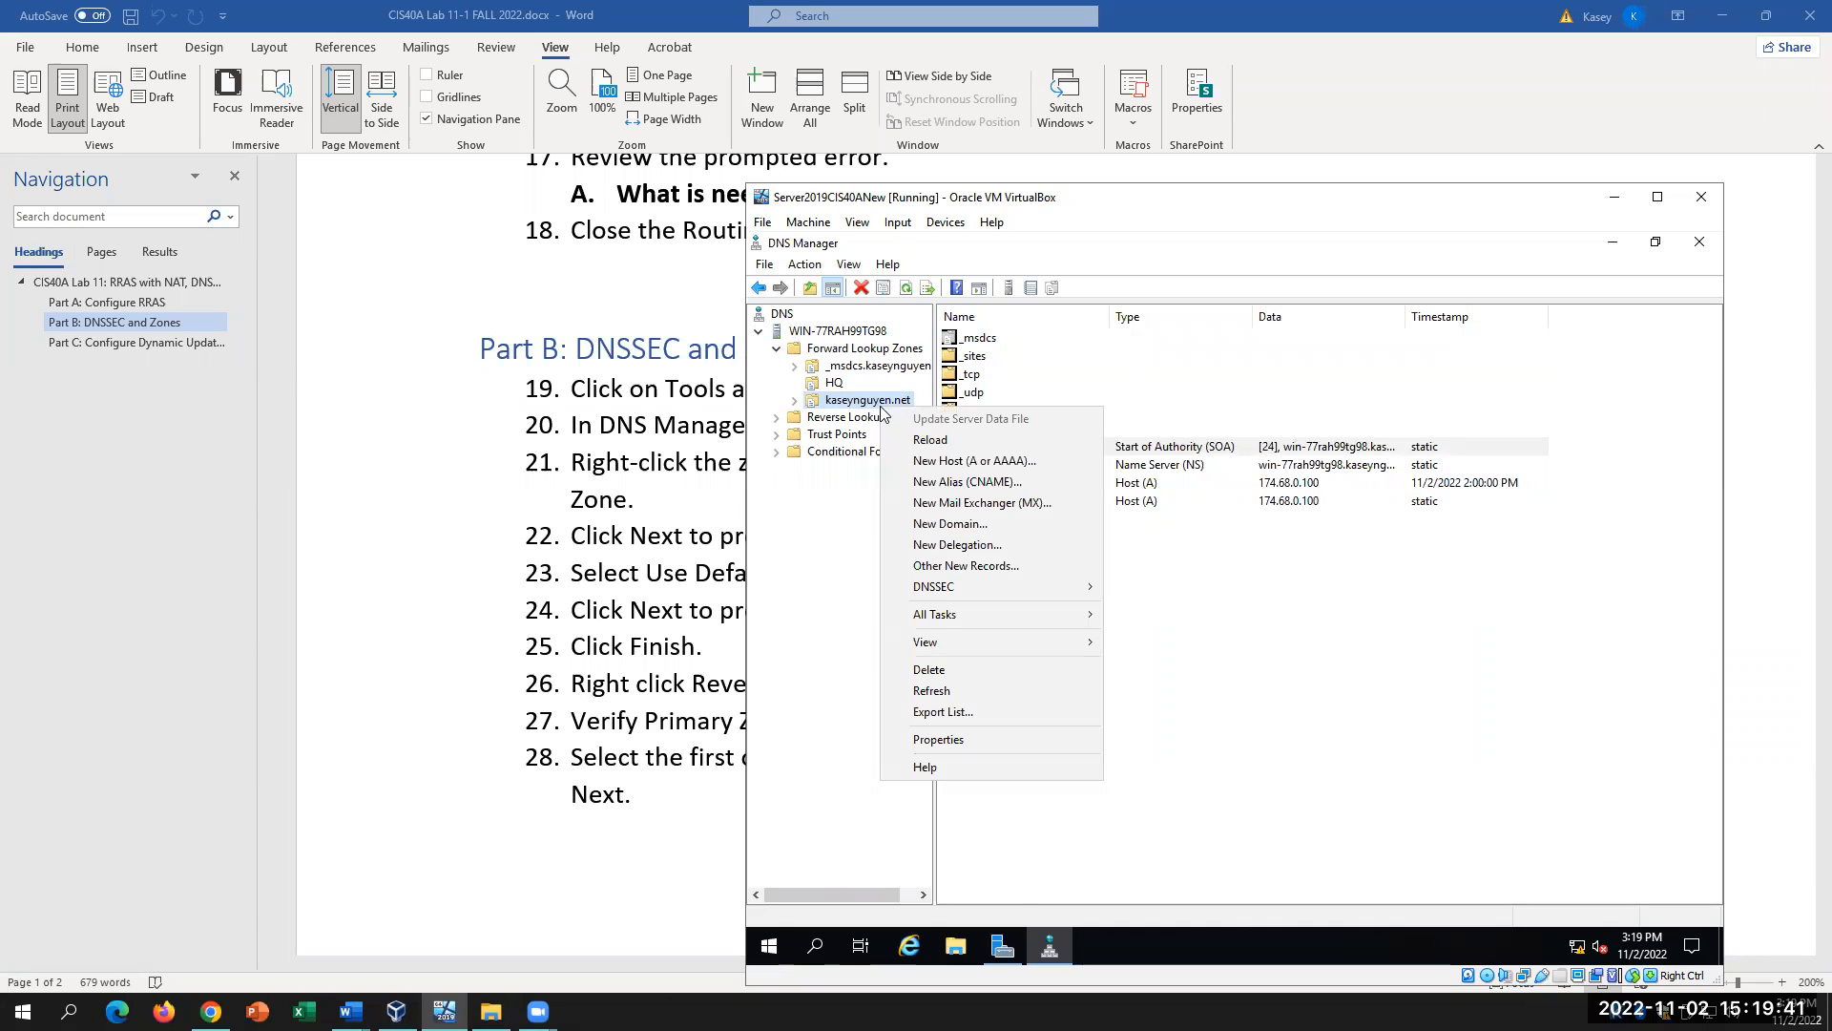
mouse_move(912, 599)
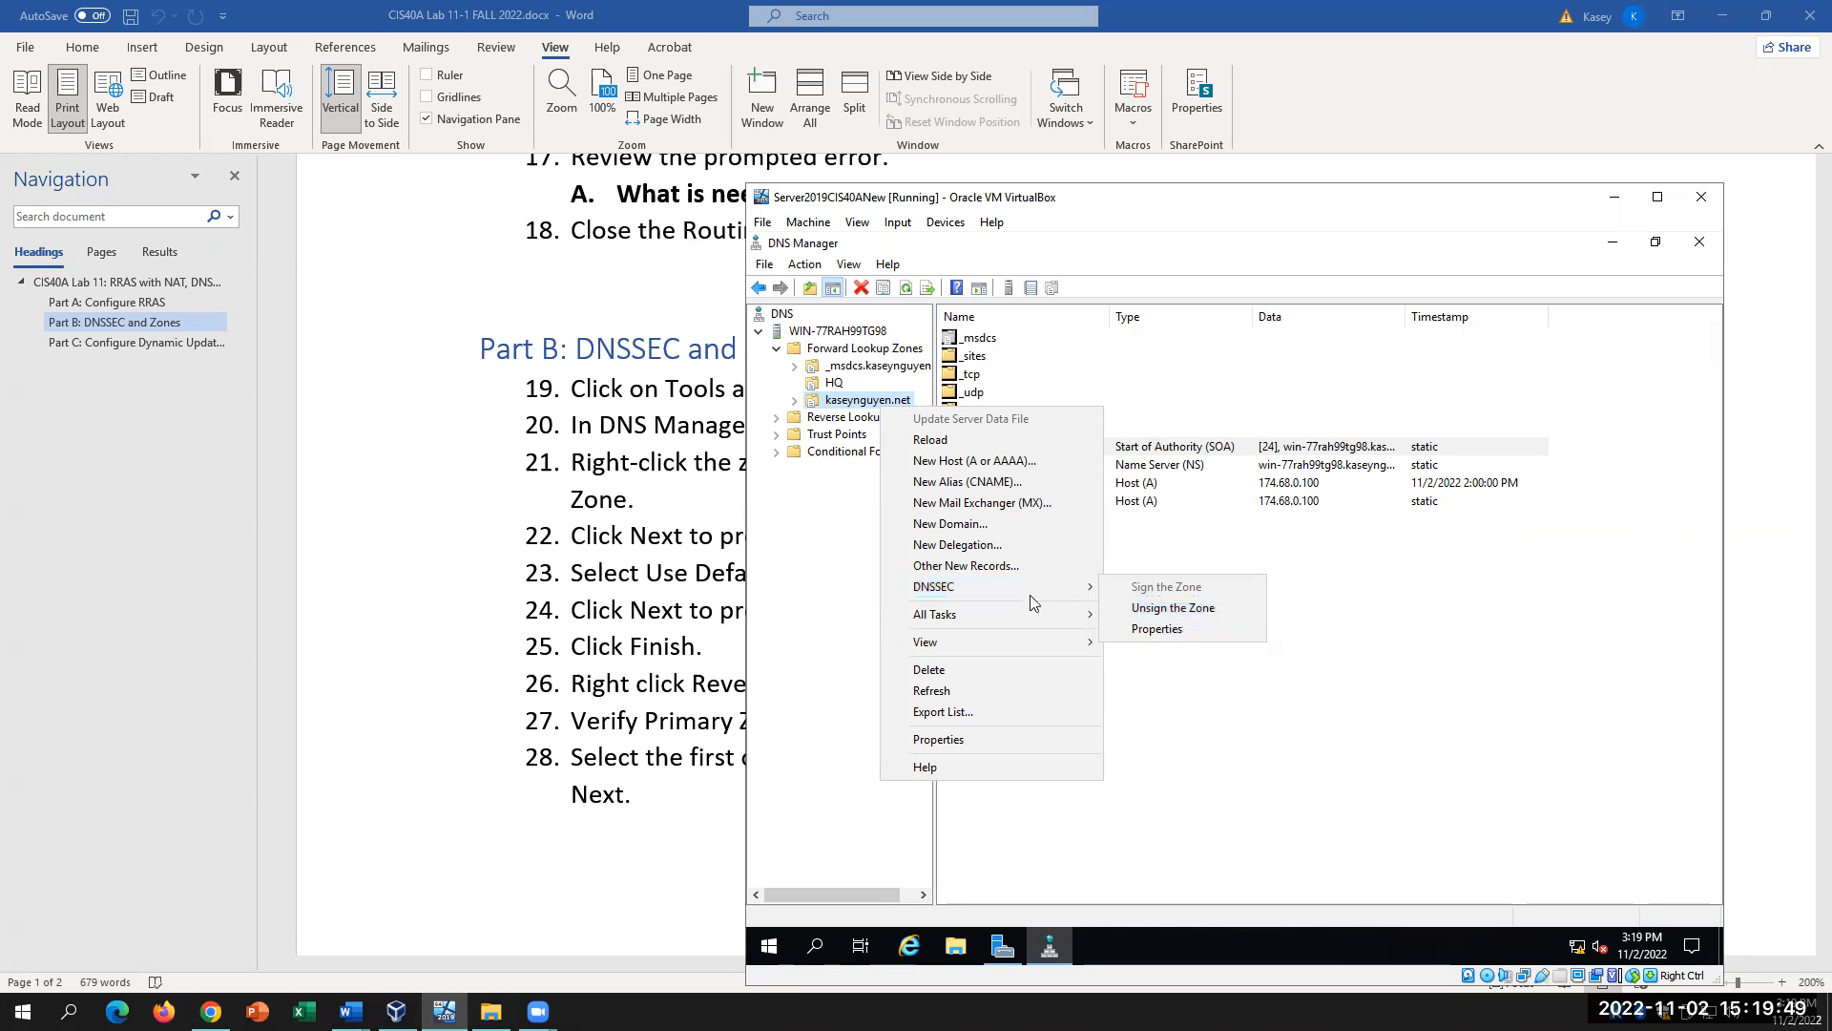
click(1168, 632)
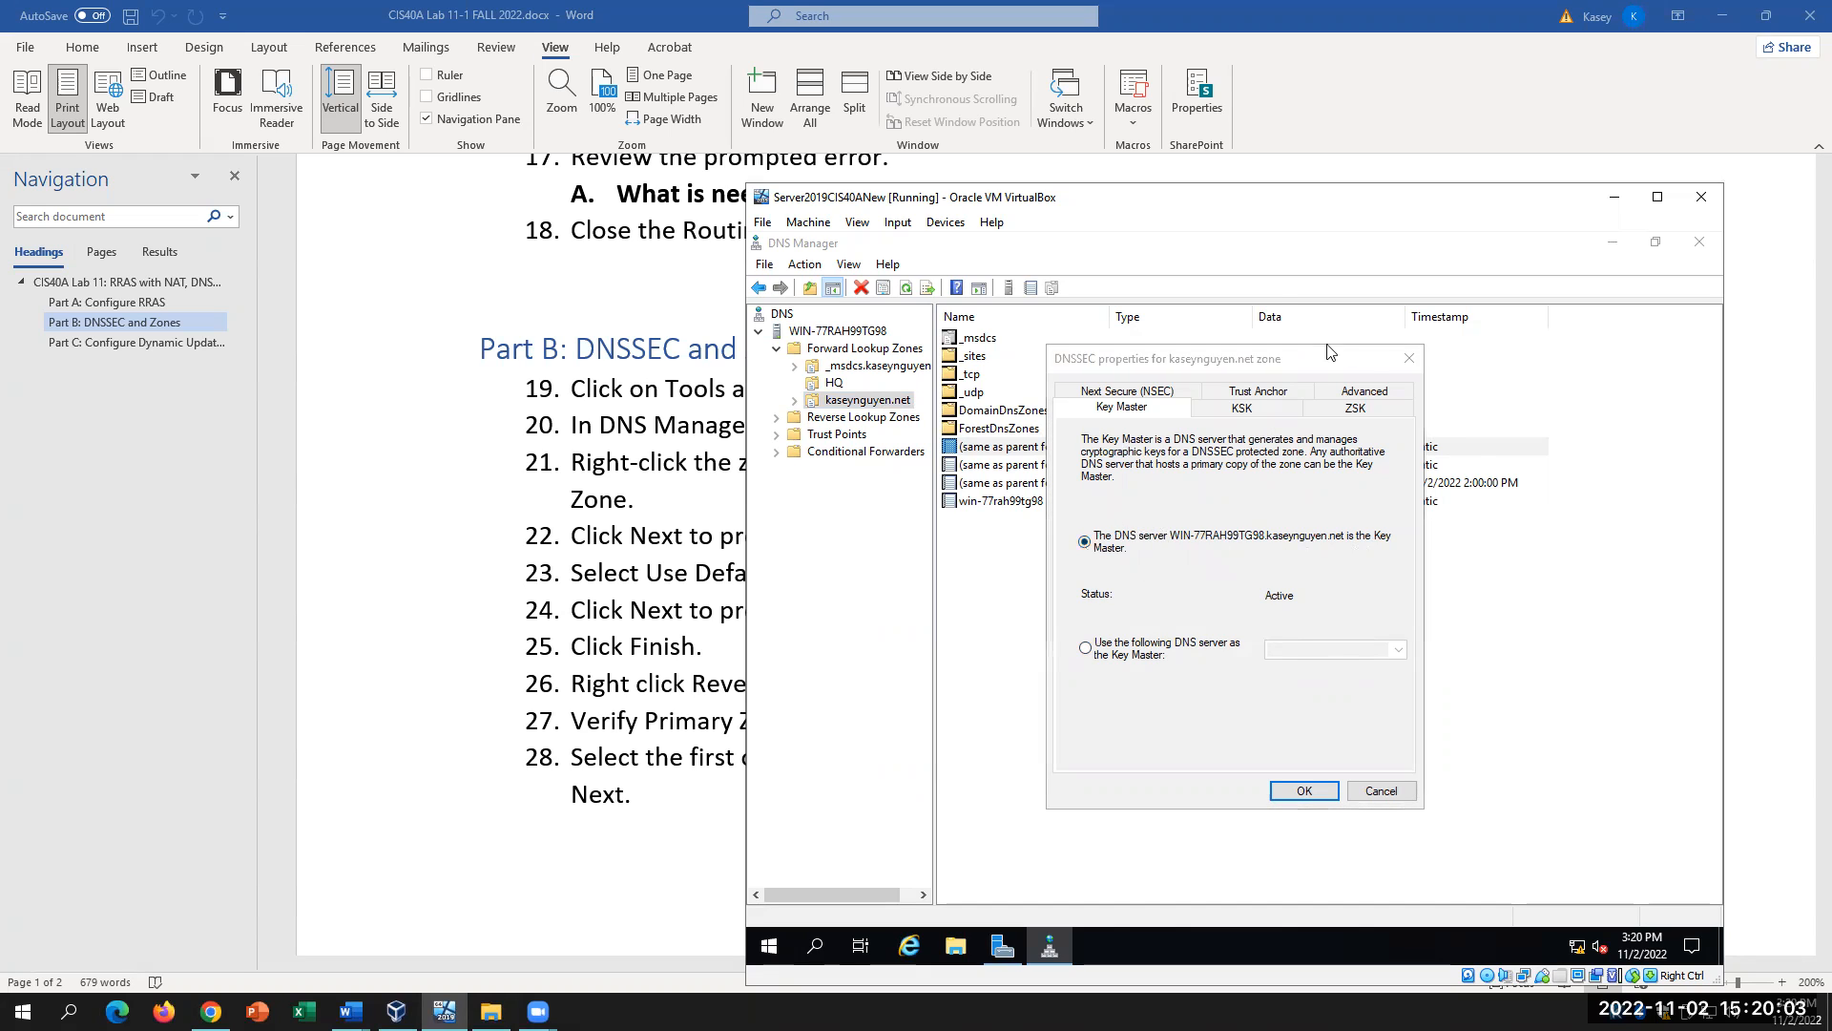
click(1409, 358)
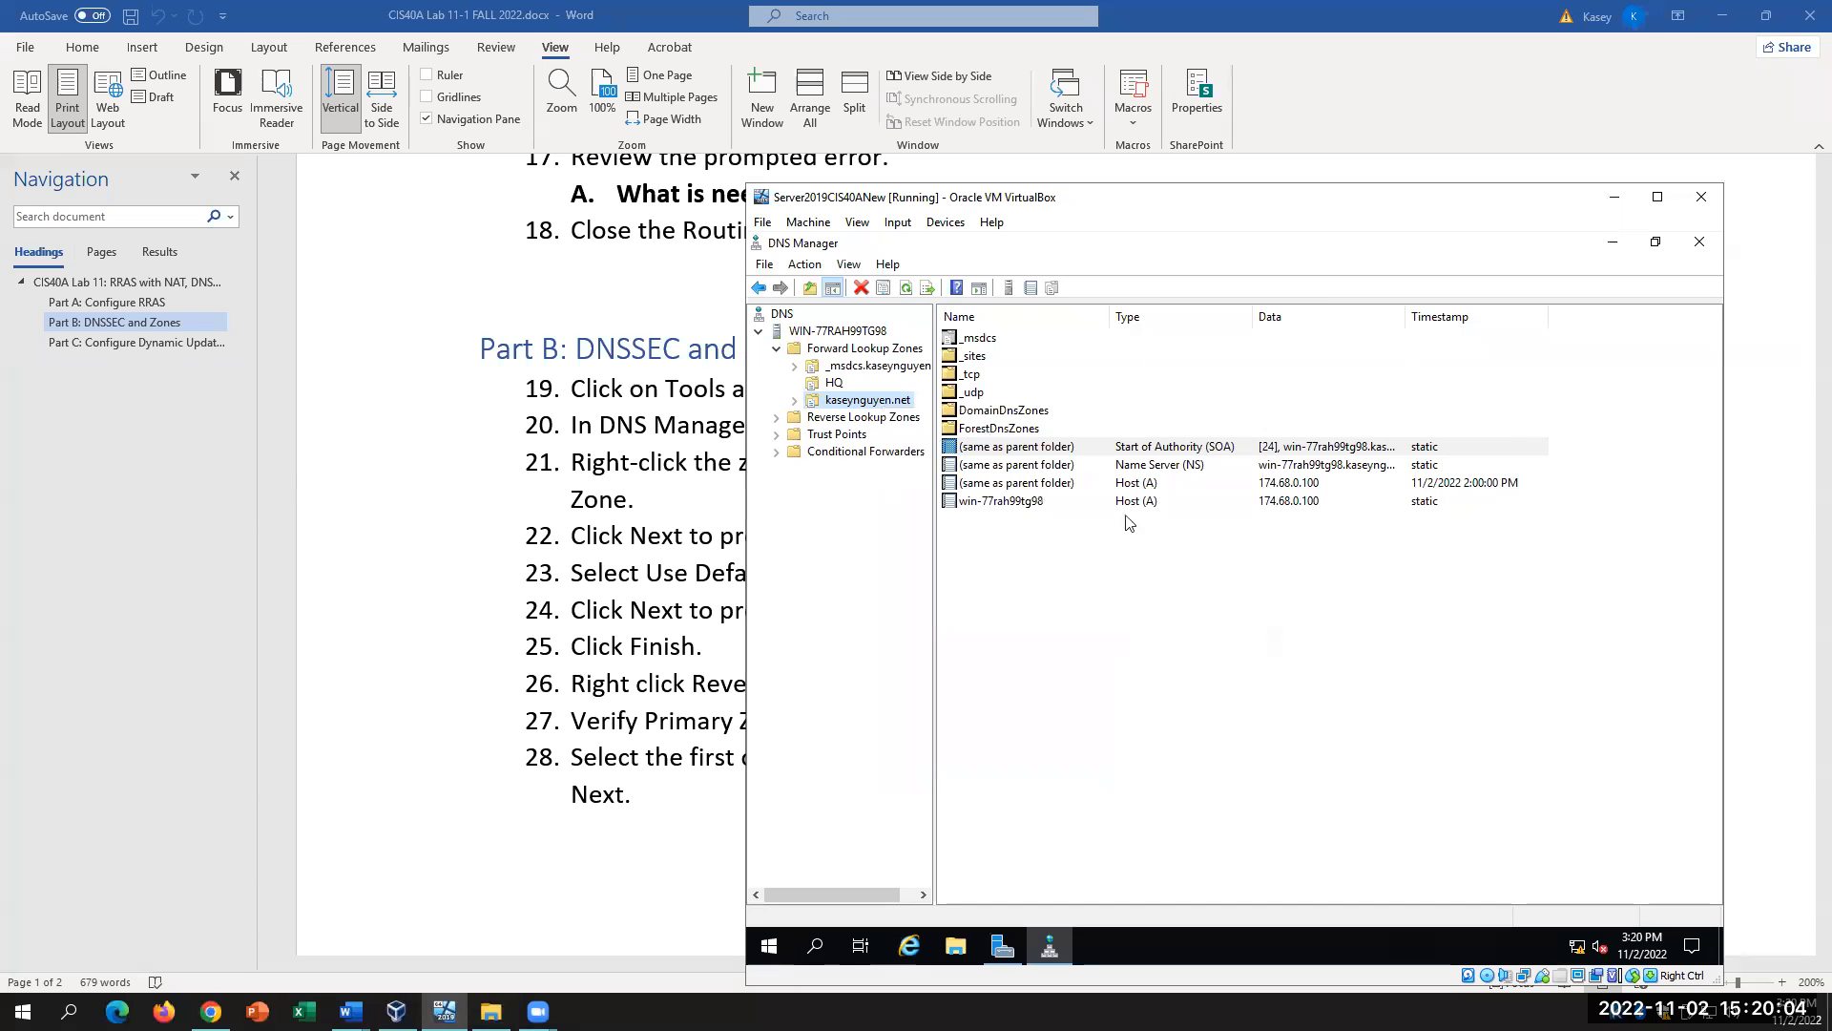
click(984, 501)
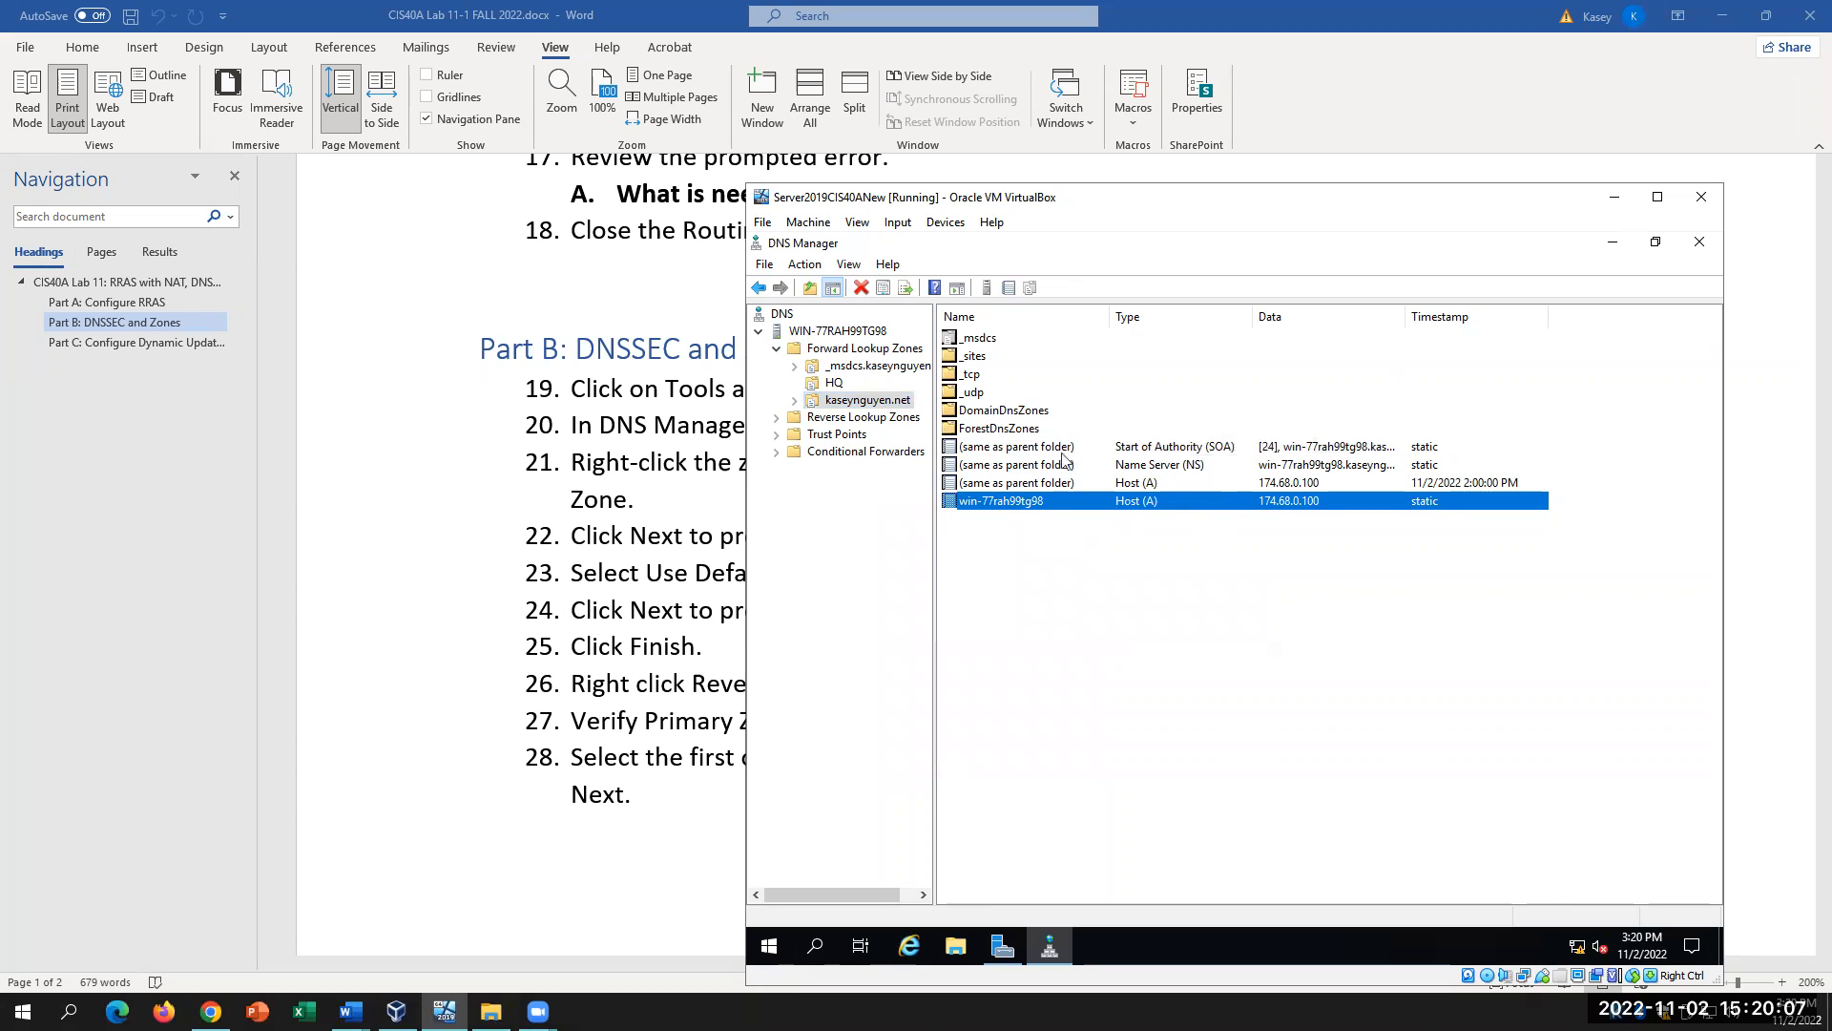
Reopen the zone's DNSSEC properties and view the Next Secure, KSK and ZSK tabs
click(861, 405)
right_click(861, 405)
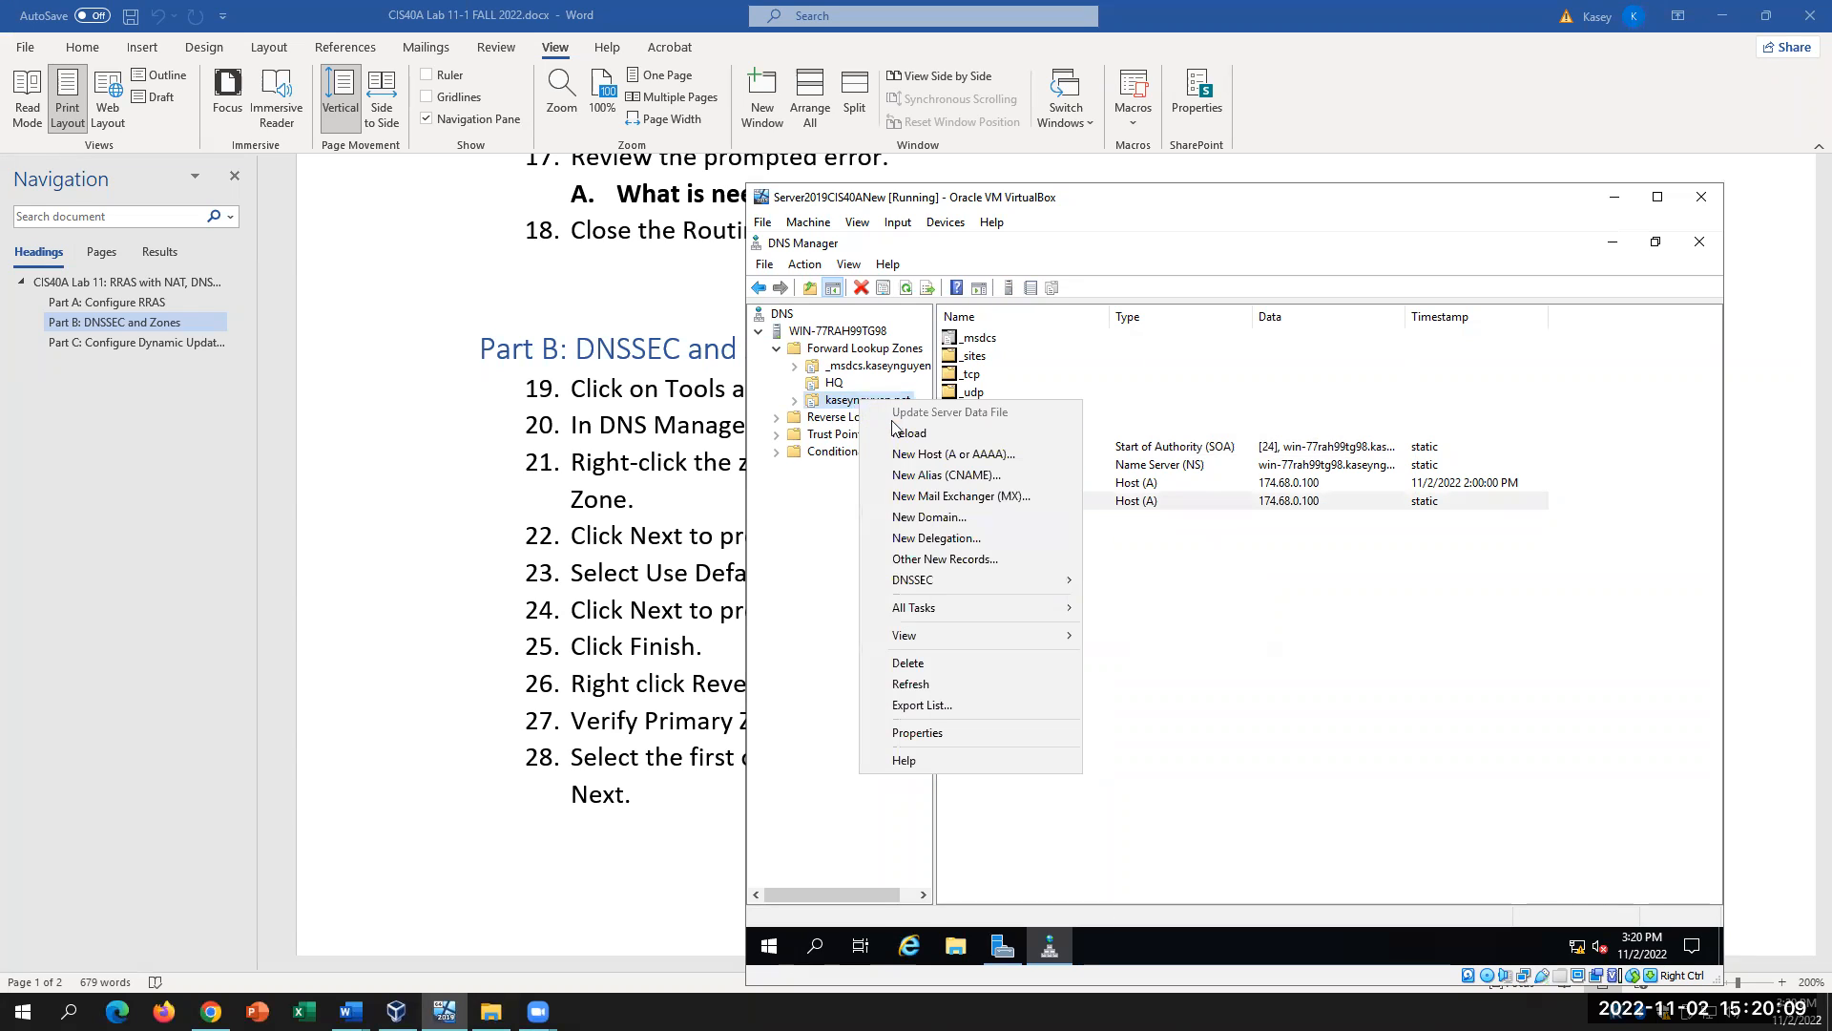
mouse_move(1023, 590)
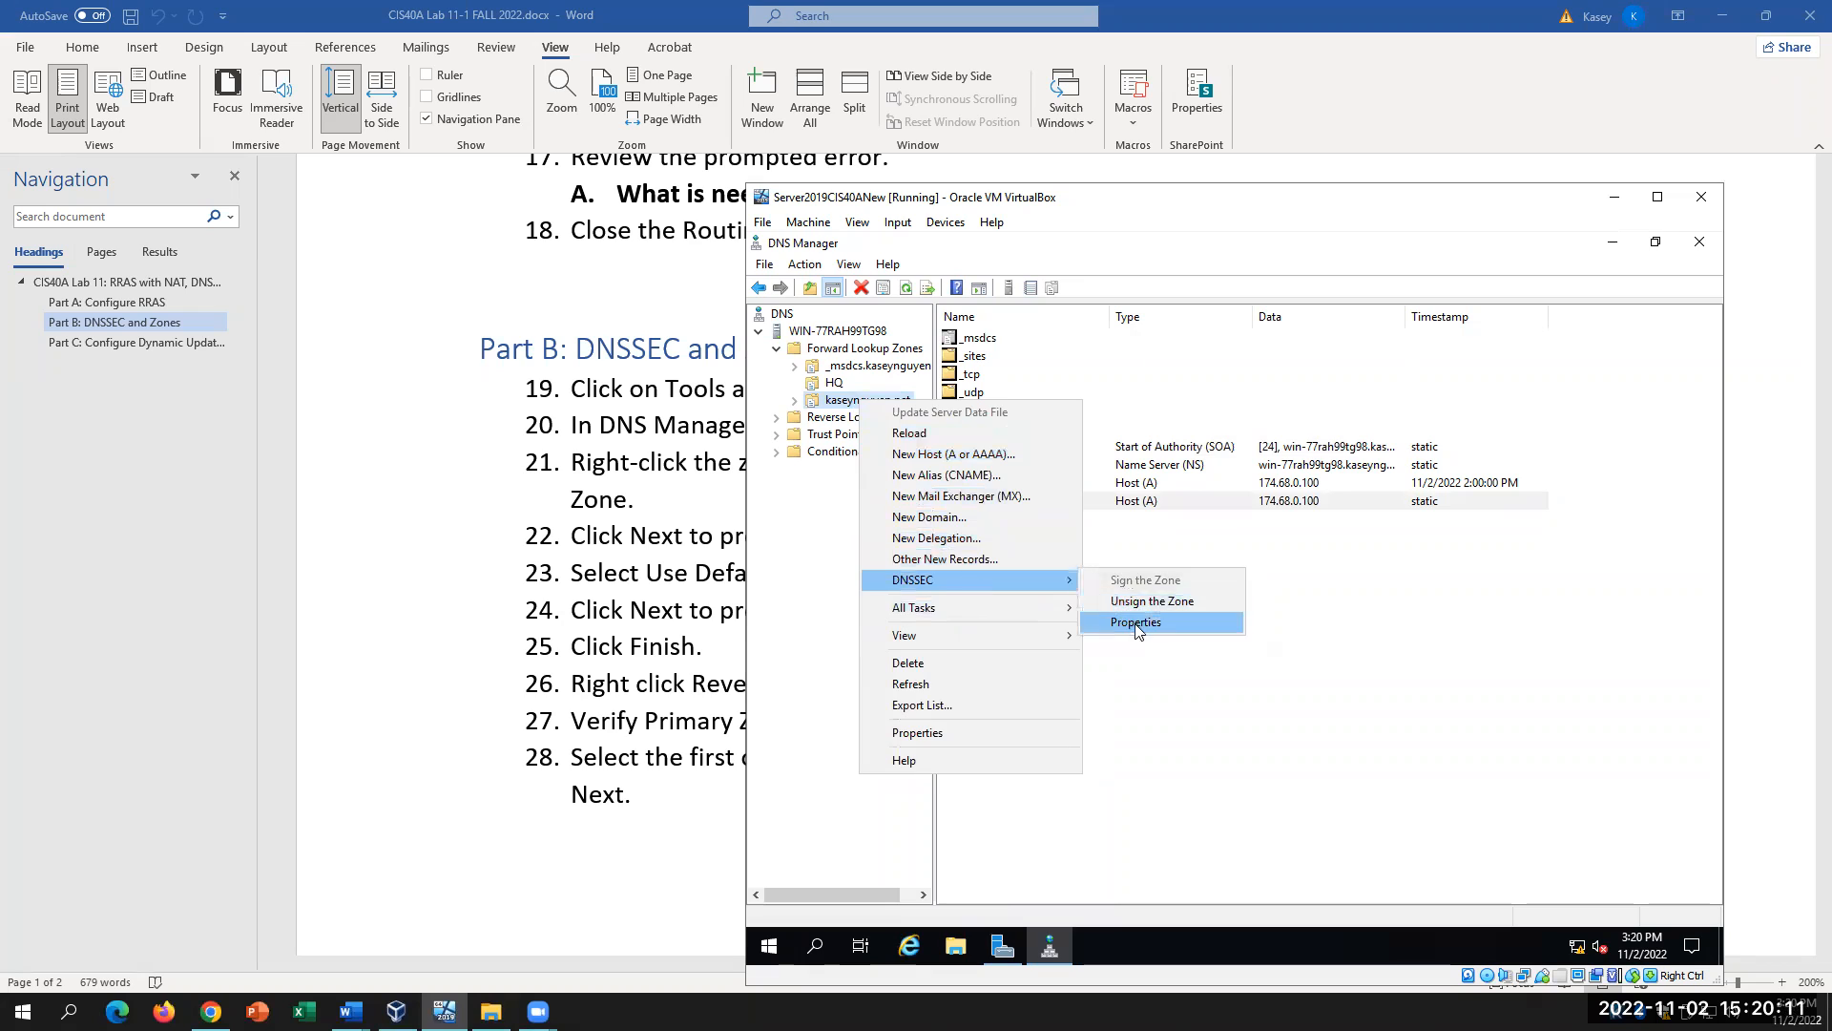
click(1138, 623)
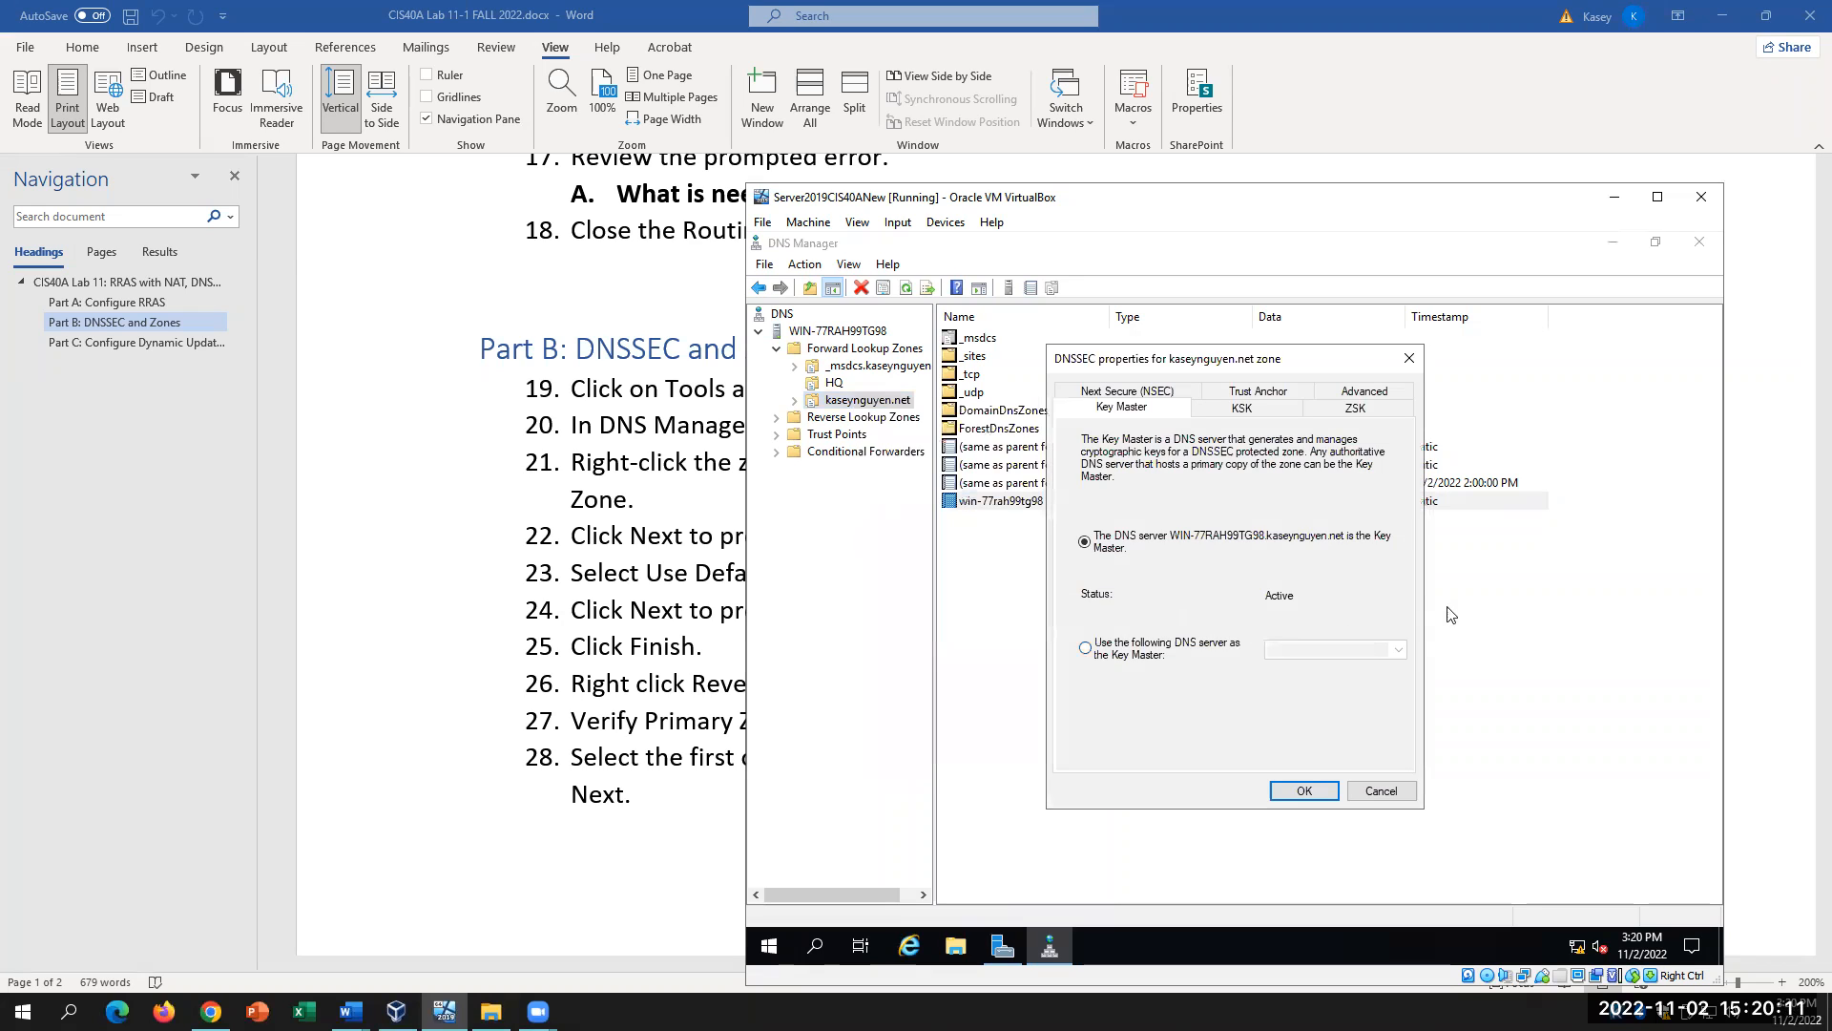
click(1134, 392)
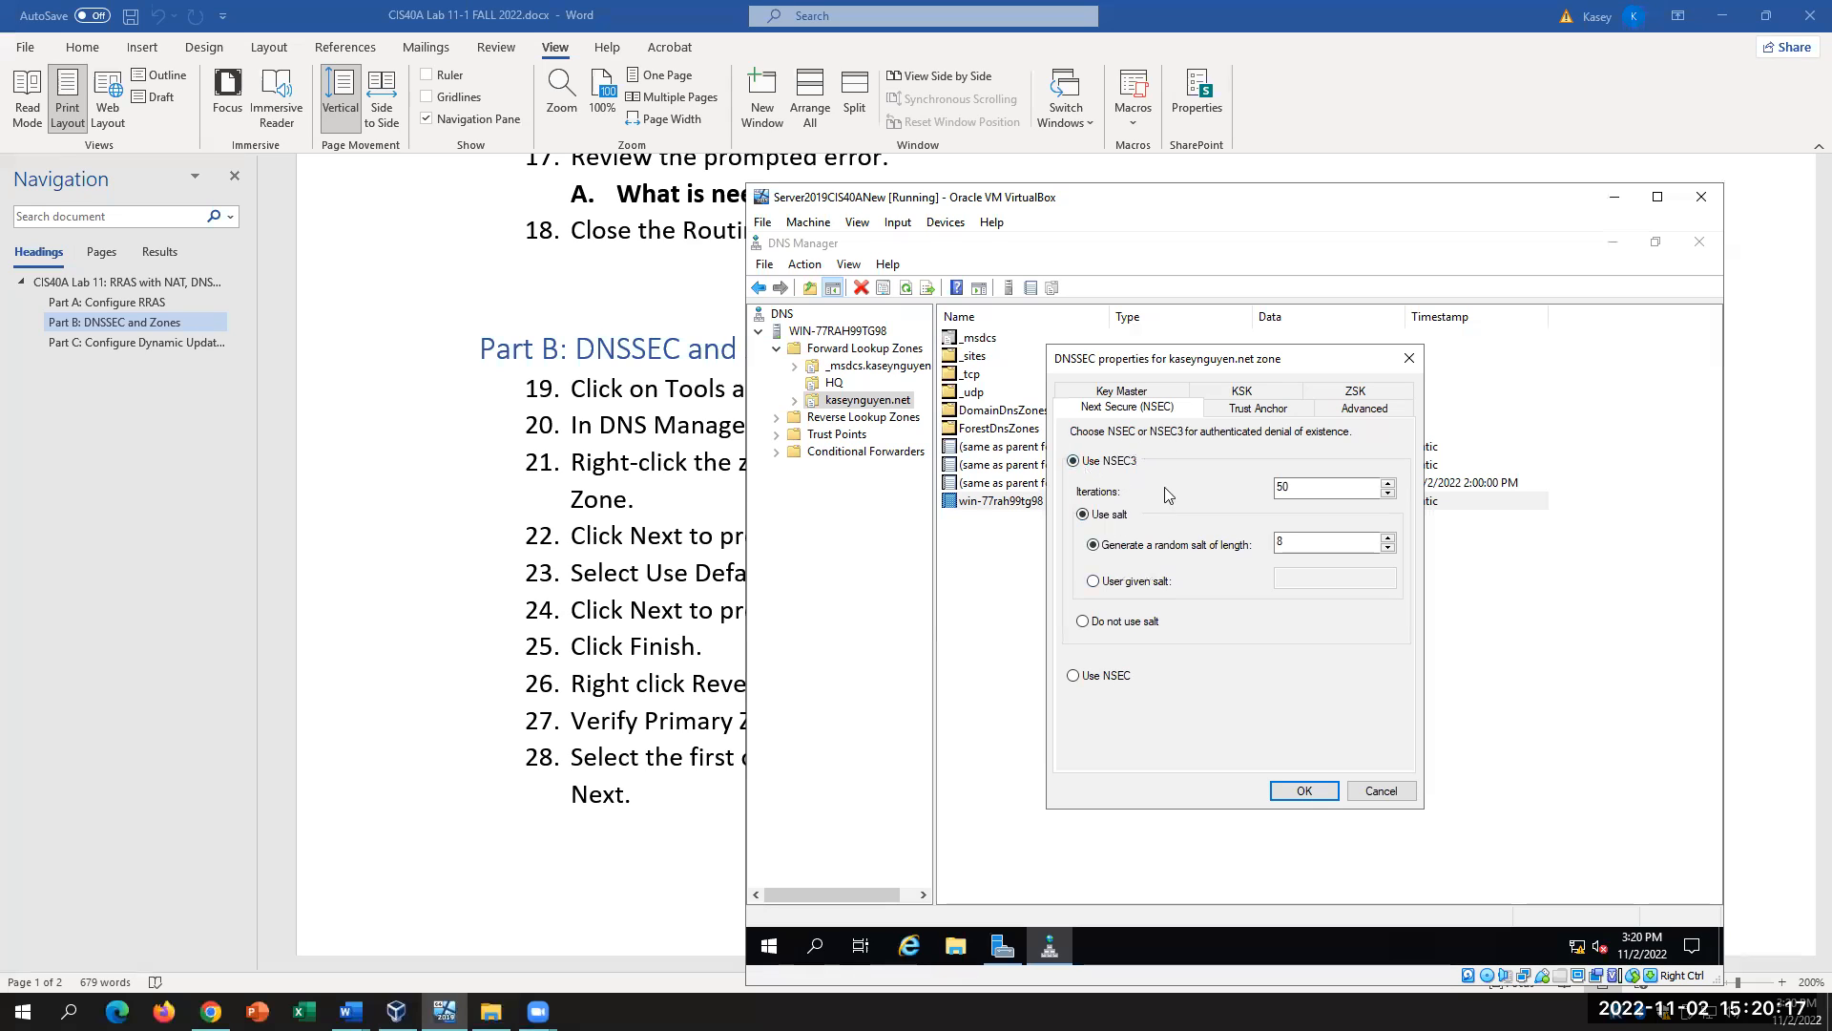
click(1242, 392)
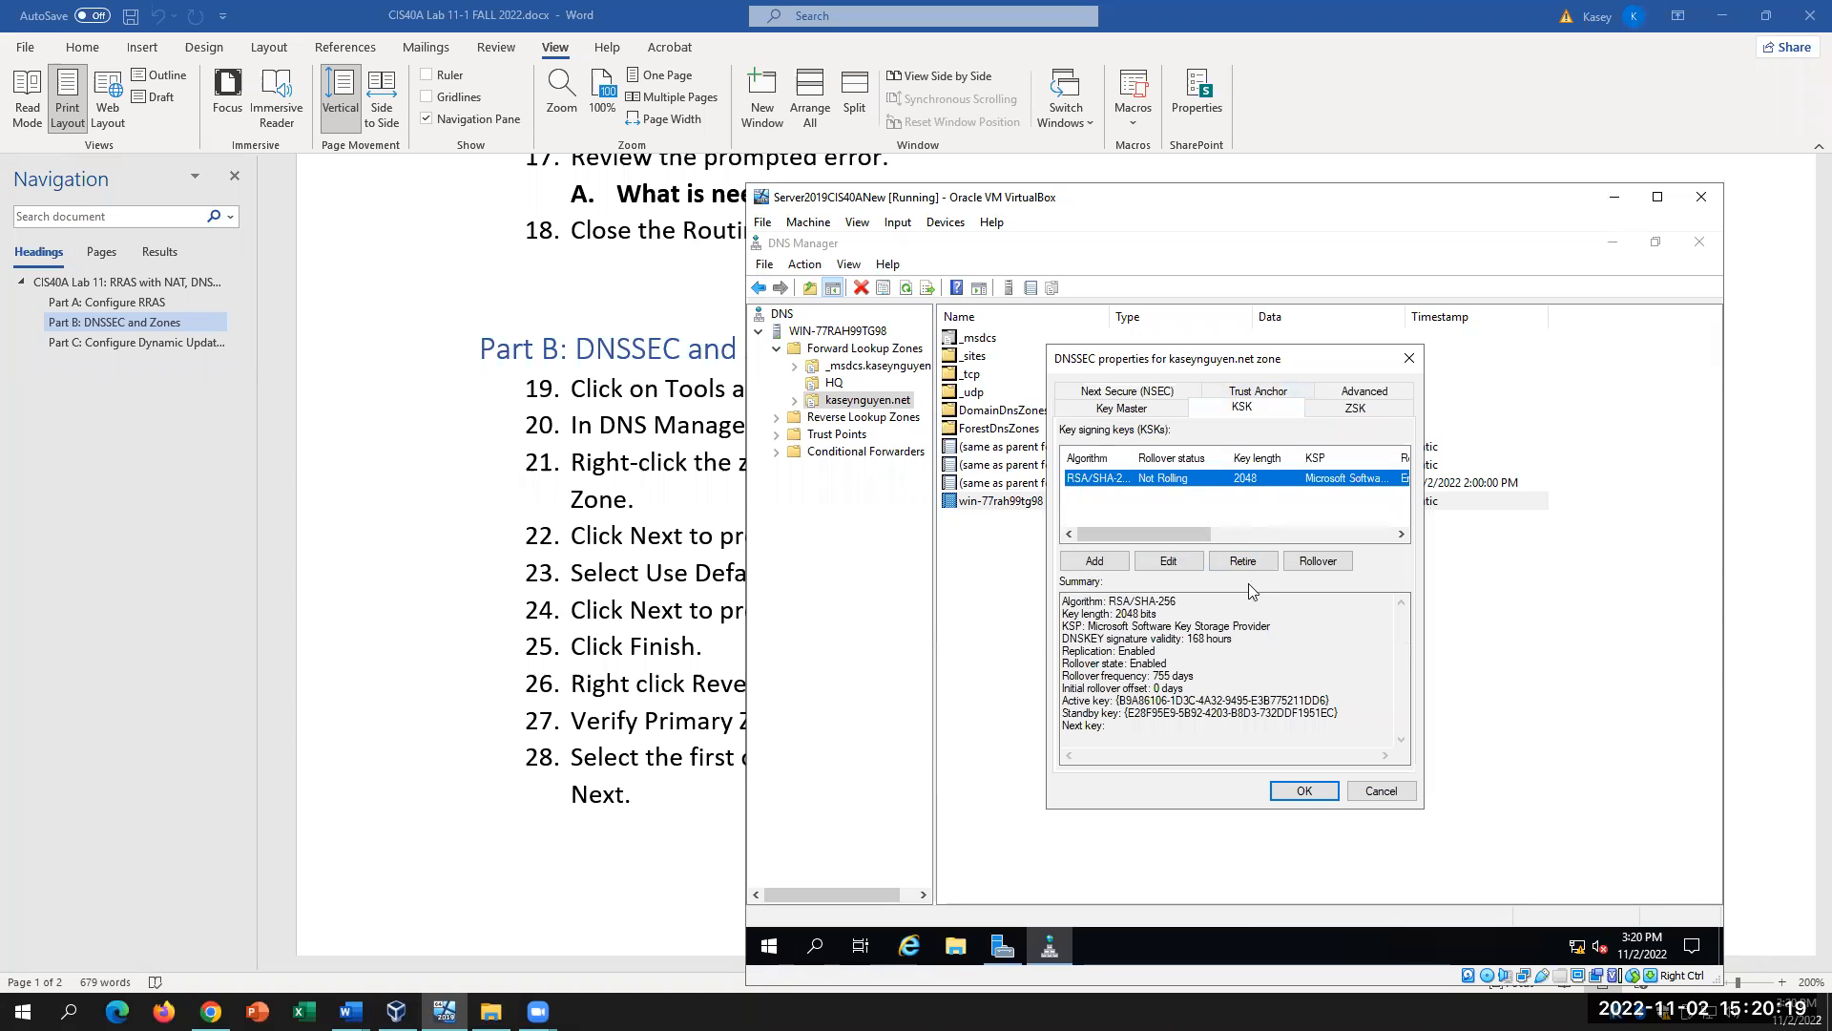
click(1355, 406)
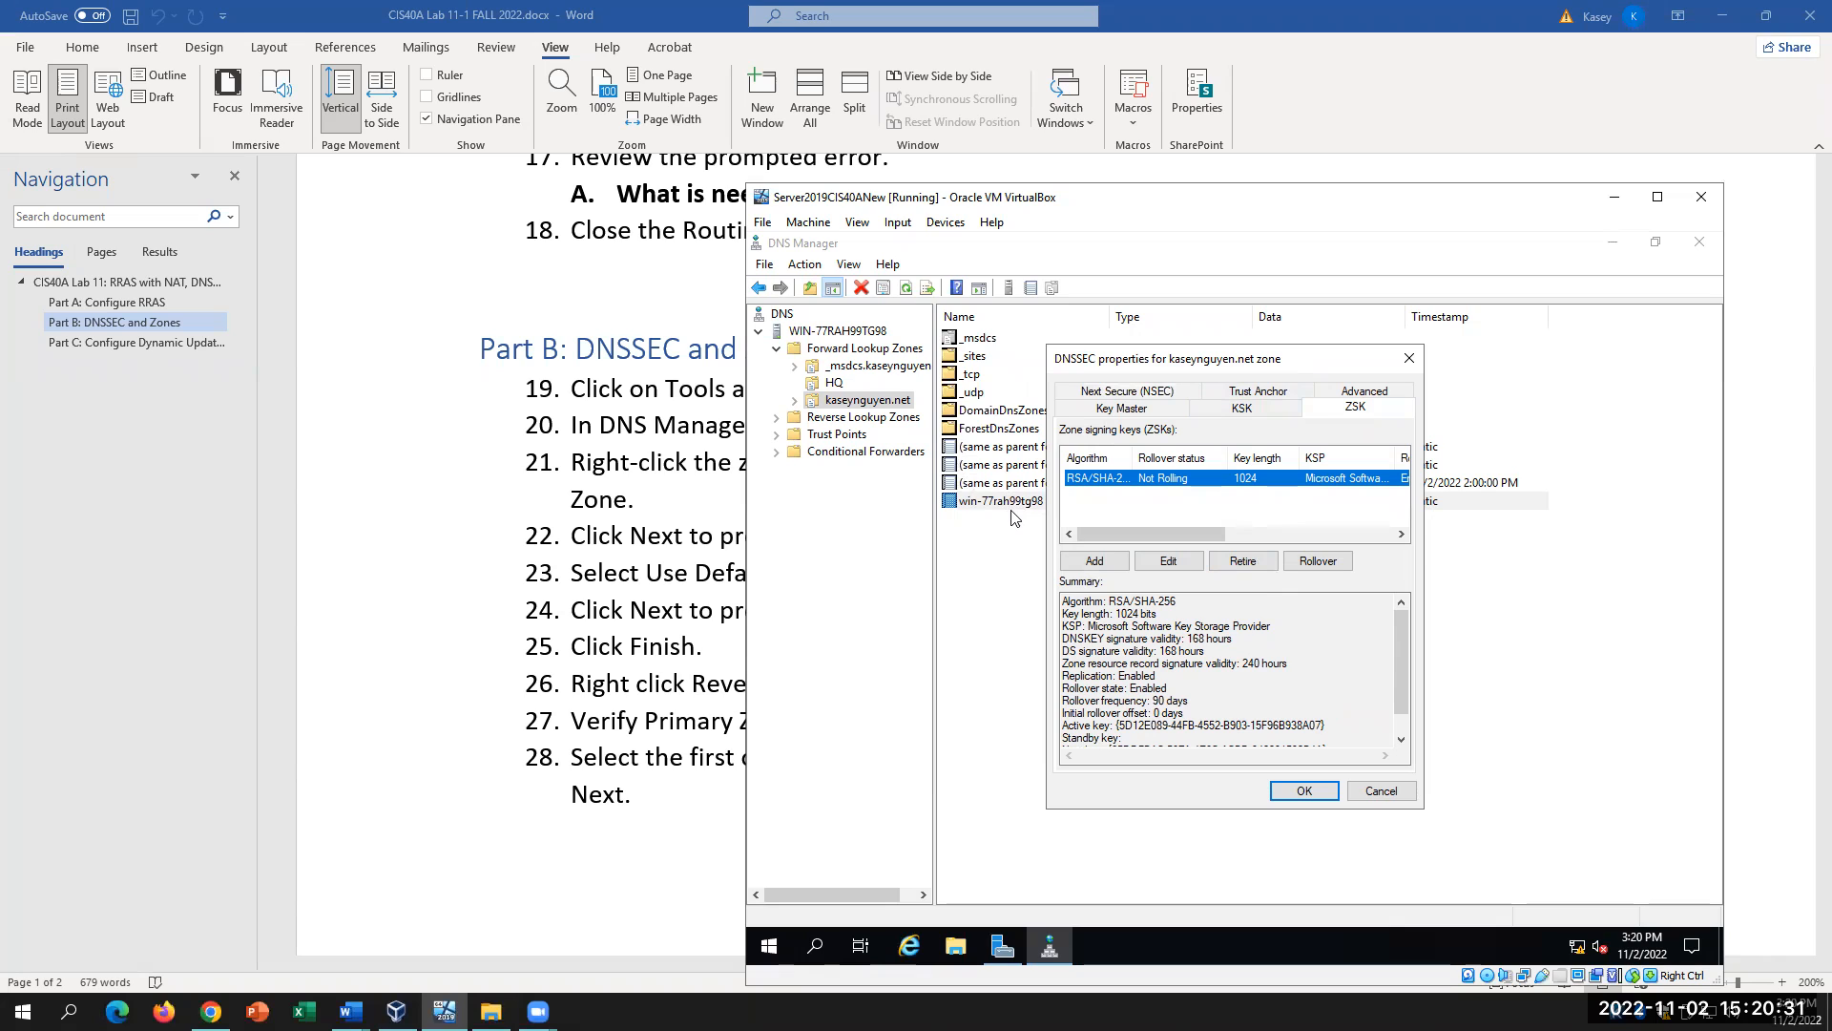
click(763, 574)
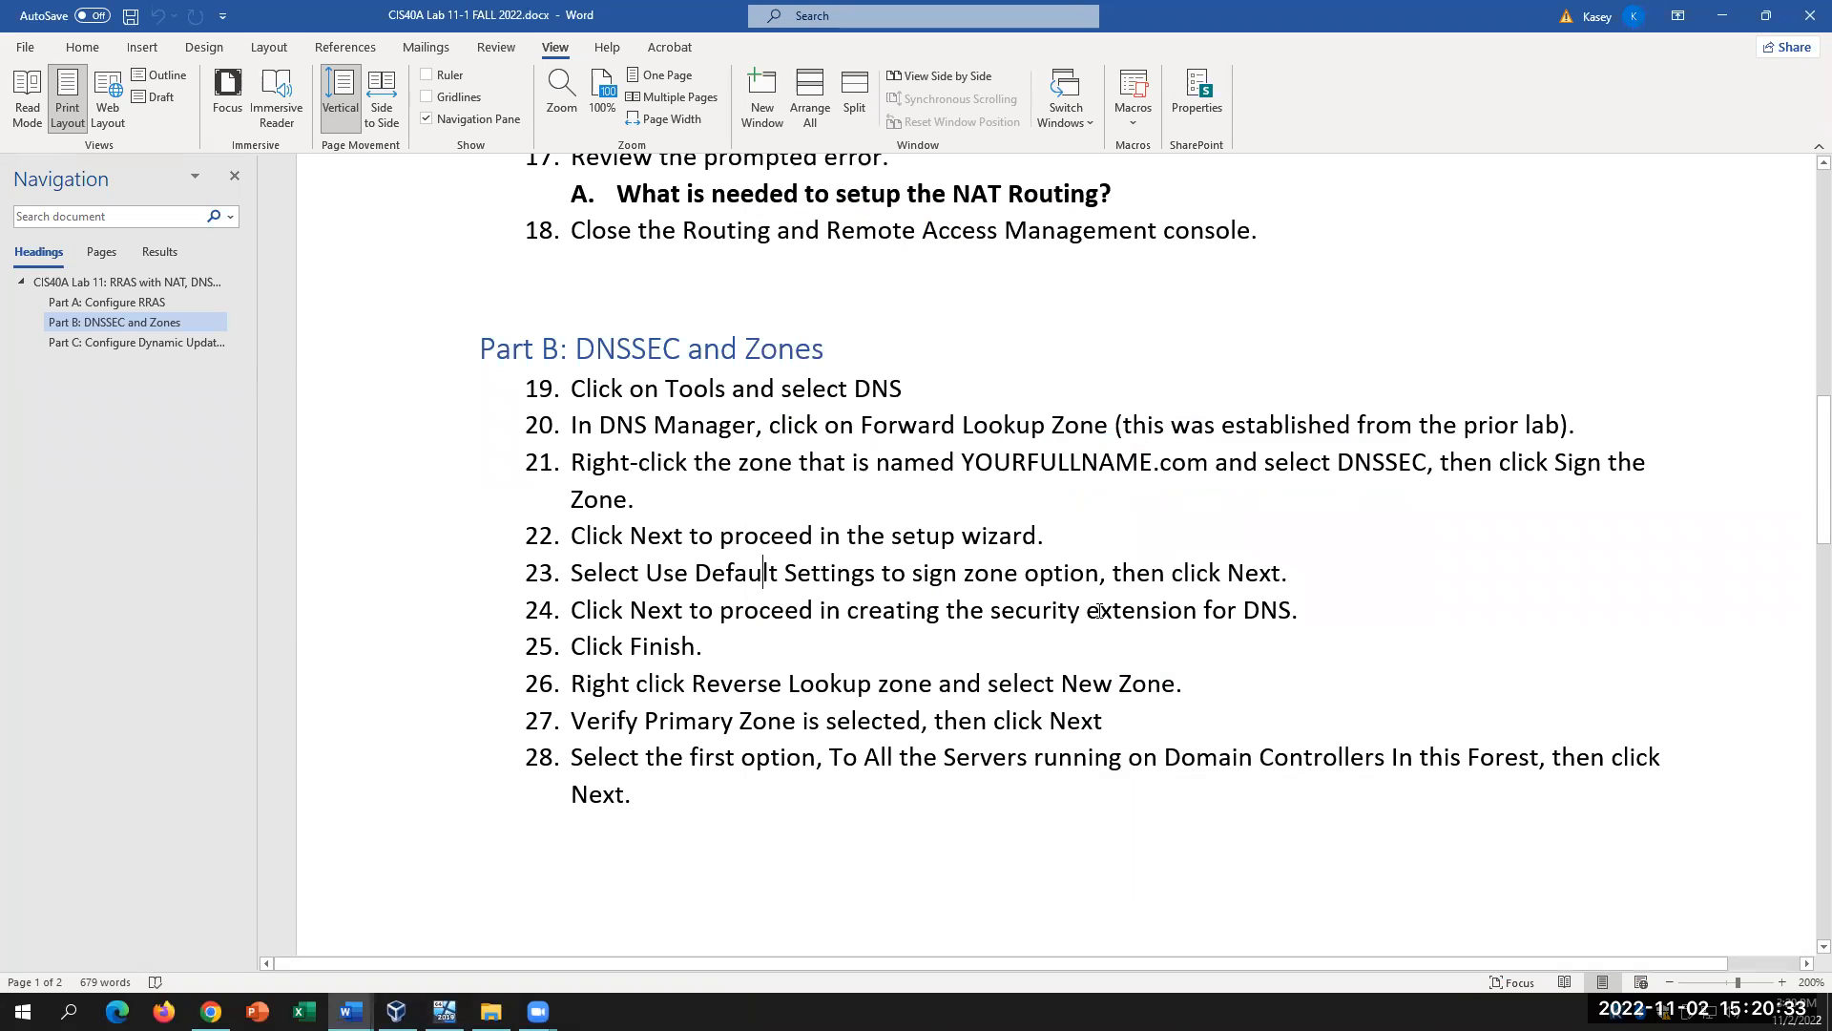
Highlight the phrase 'Reverse Lookup zone' in step 26 of the lab document
click(1253, 677)
drag(692, 683, 945, 685)
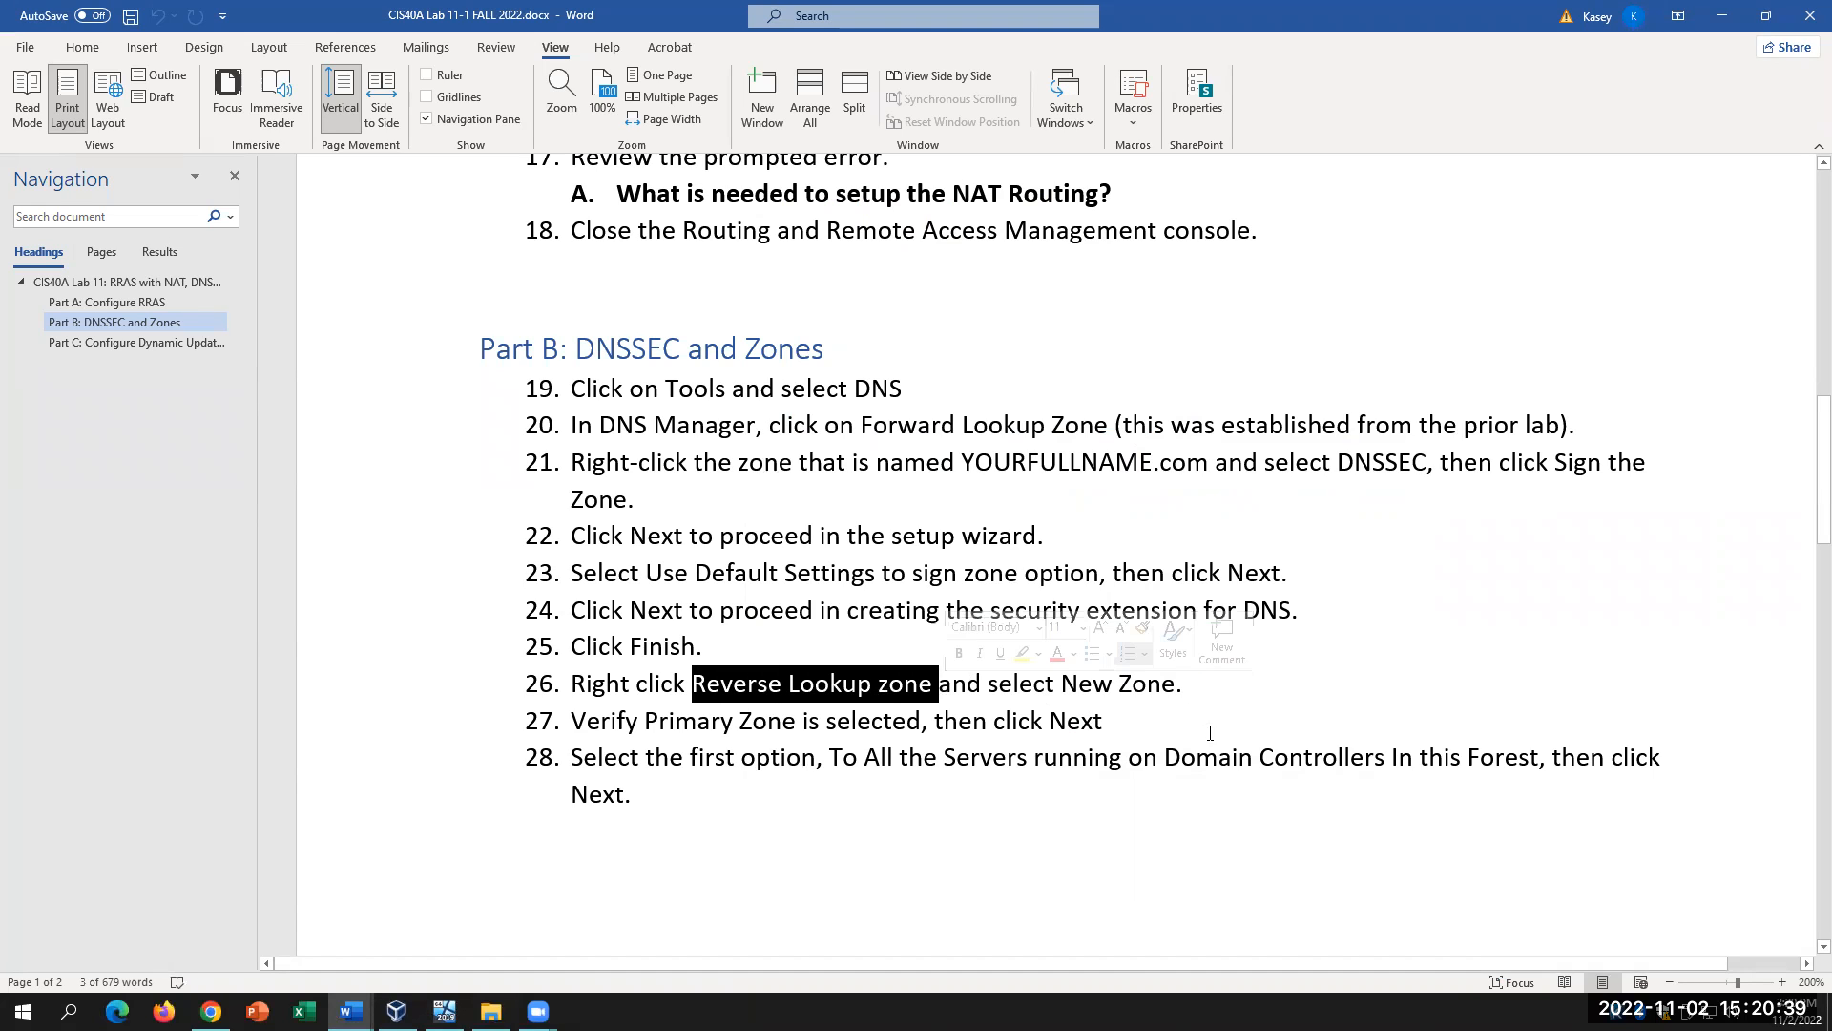
click(1342, 679)
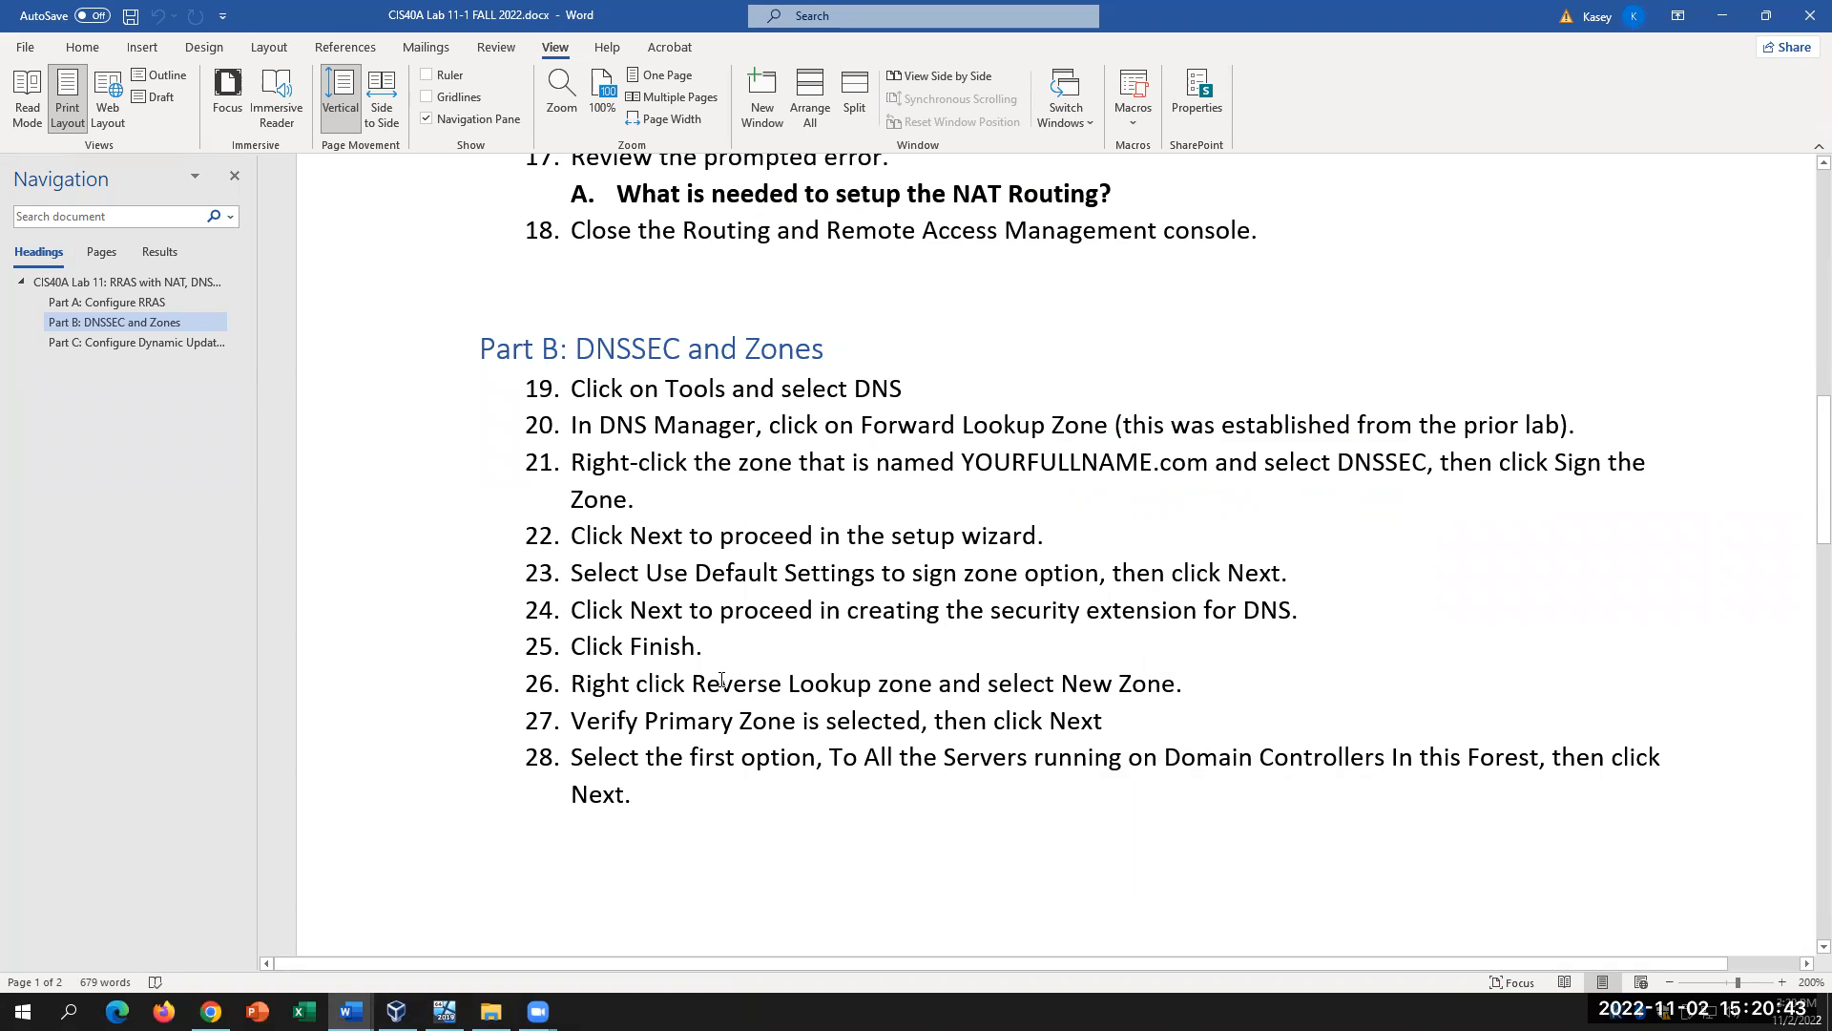
drag(694, 685, 934, 687)
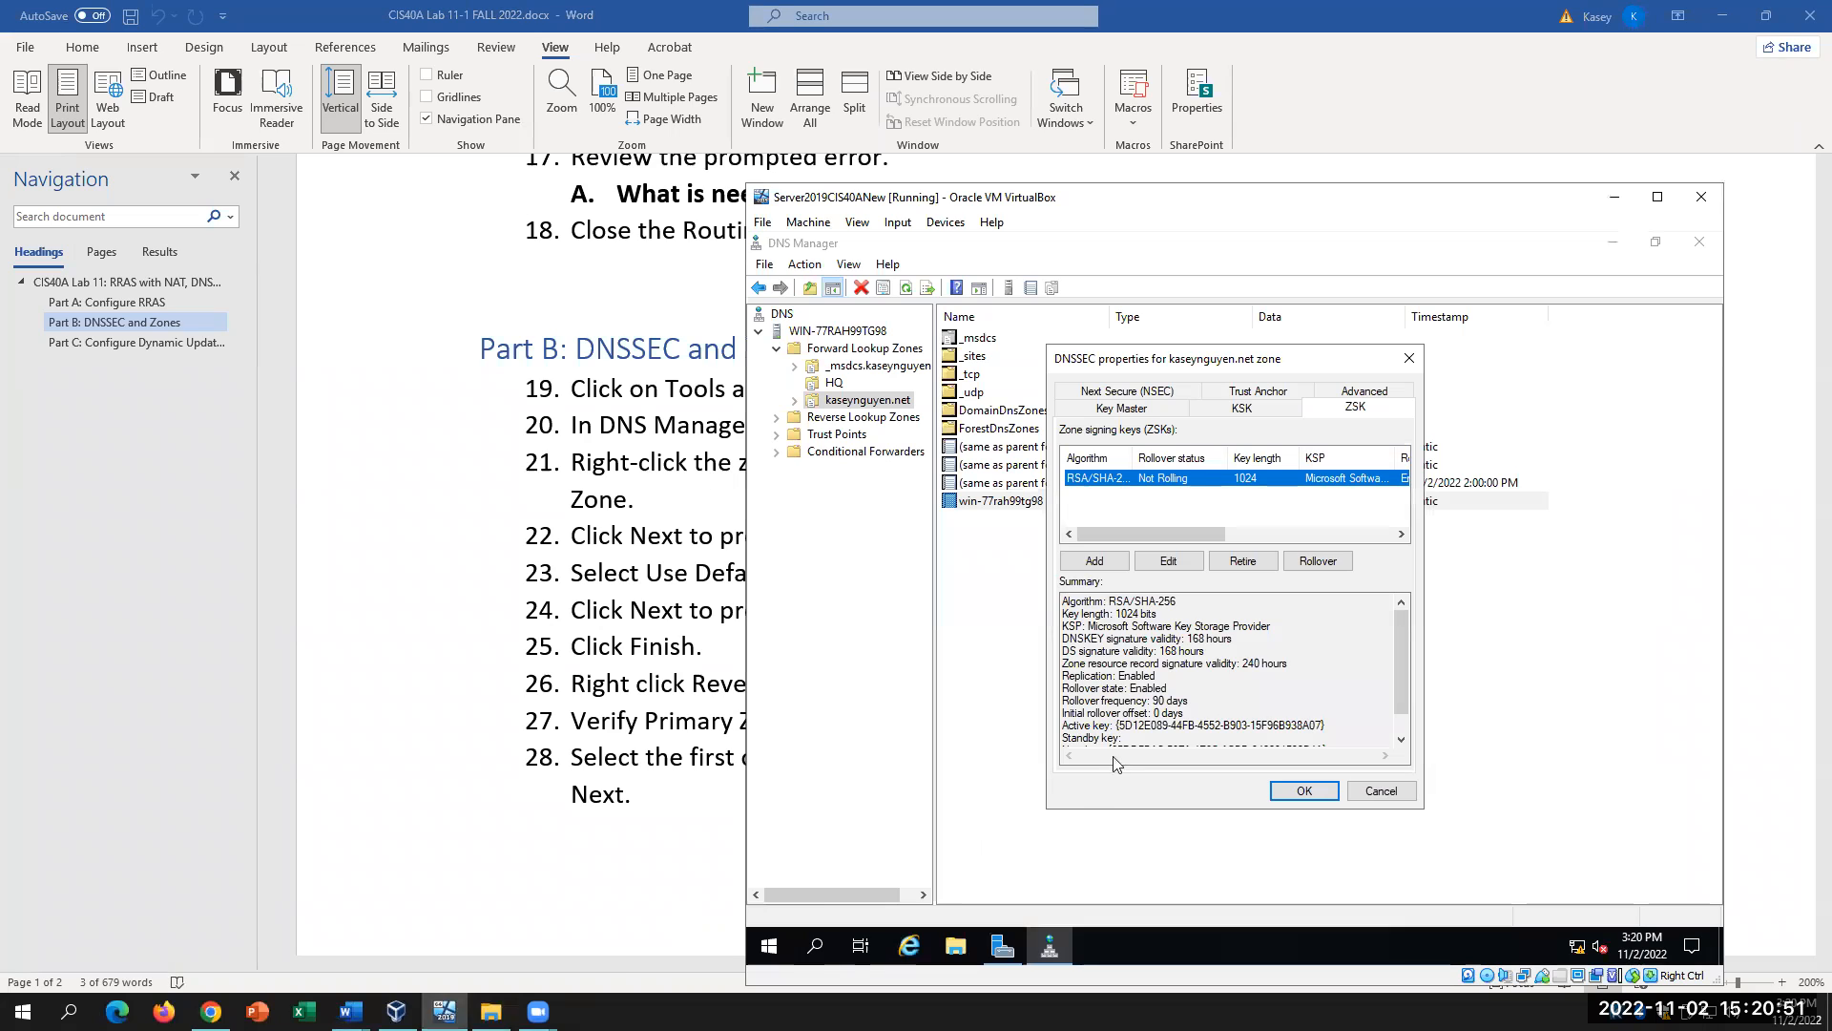
Cancel the DNSSEC properties, open the empty Reverse Lookup Zones folder, and note step 26's New Zone
click(1384, 790)
click(790, 421)
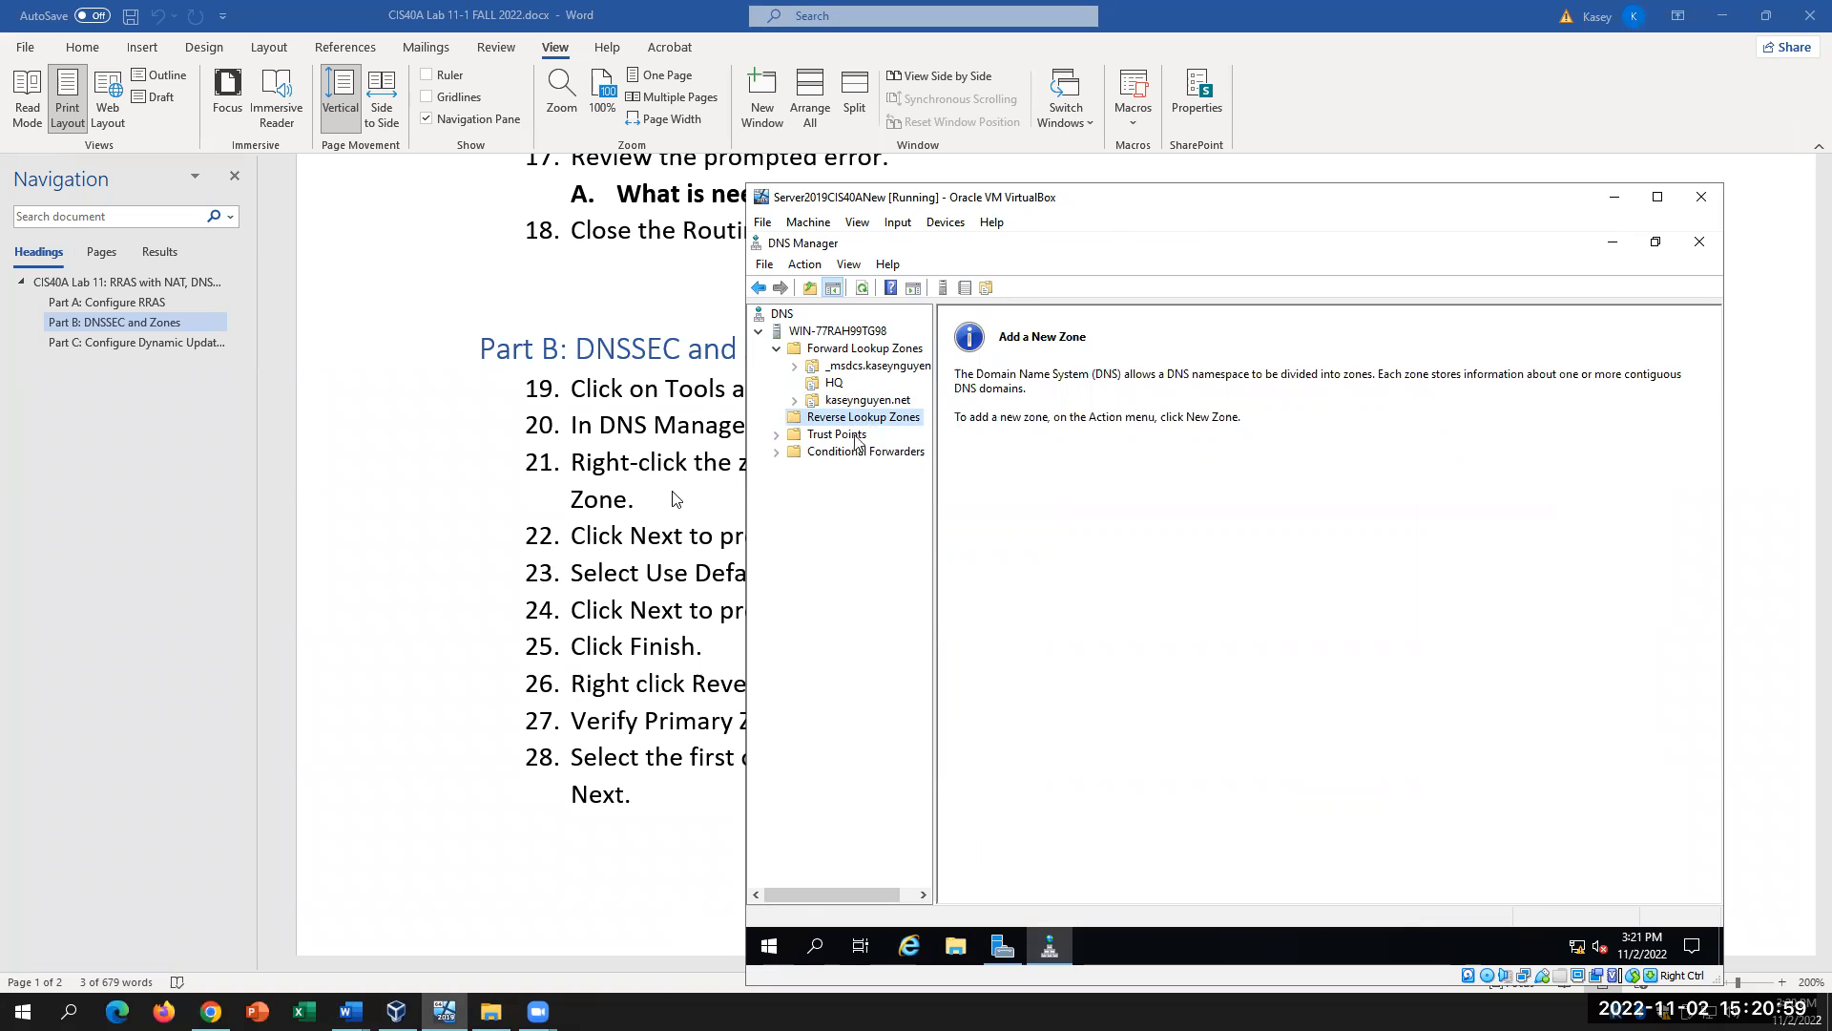
click(461, 645)
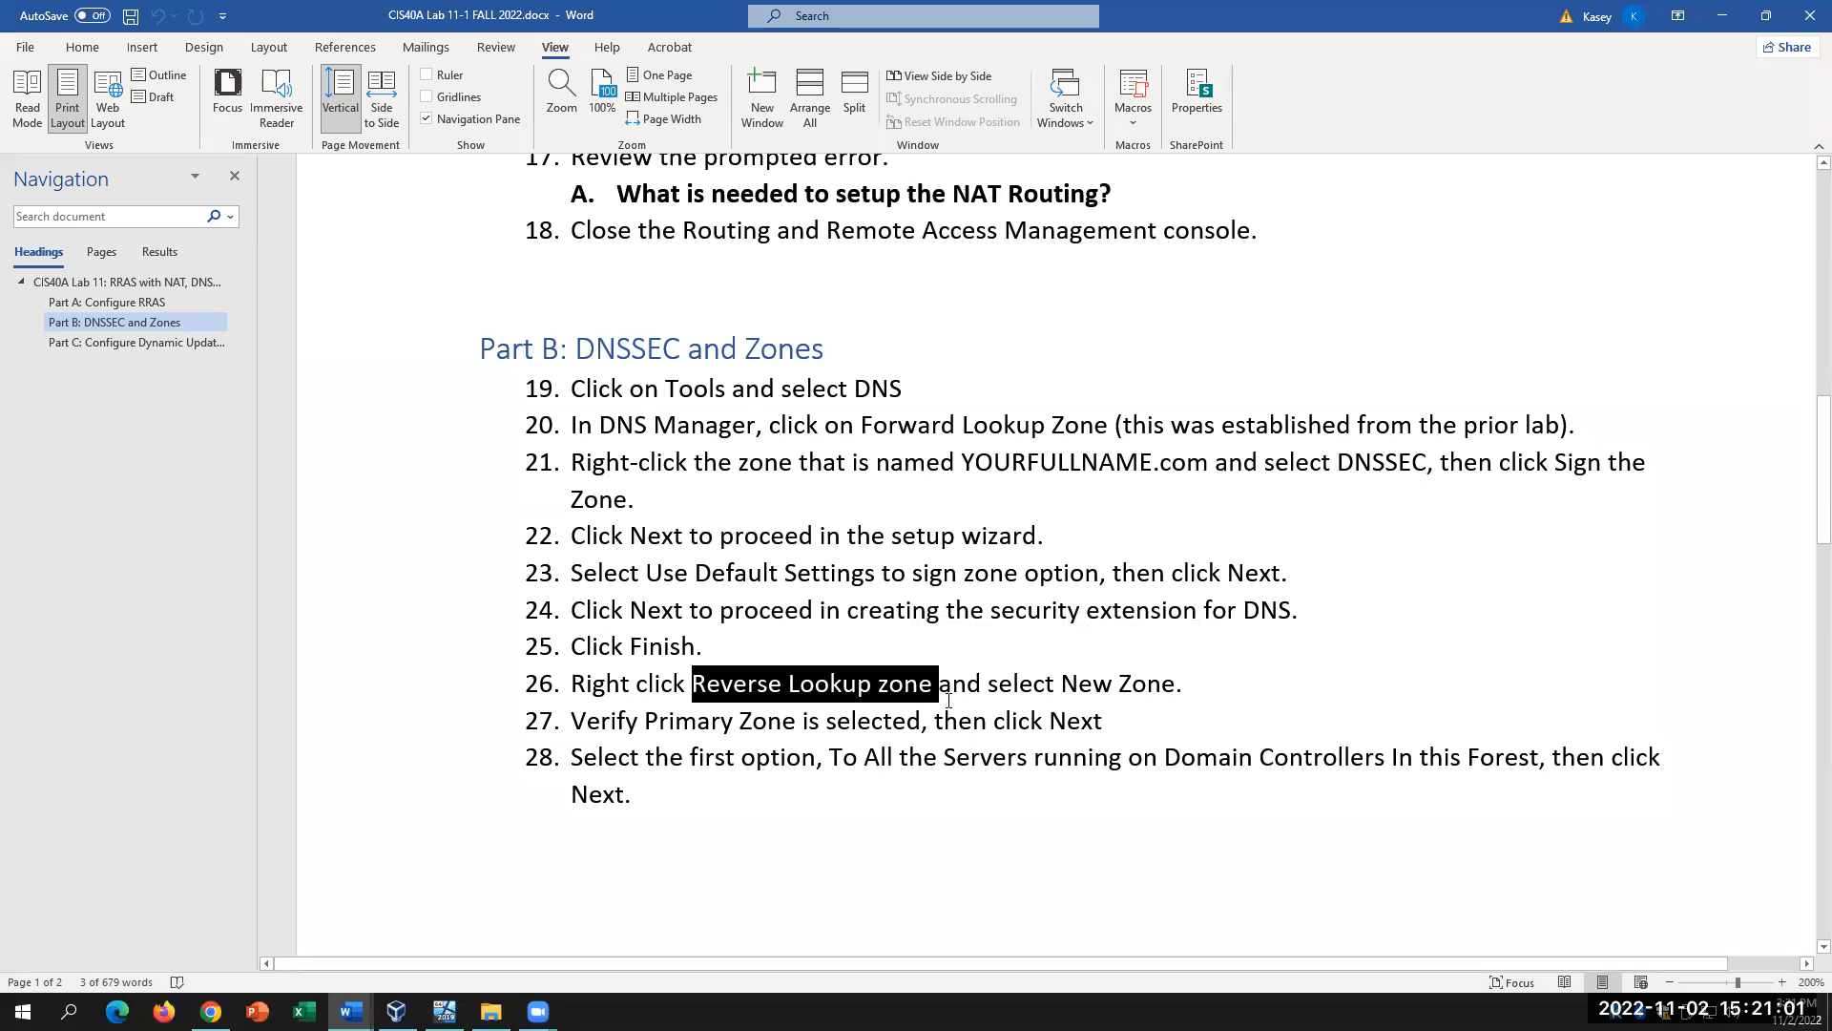
drag(1184, 684, 1062, 684)
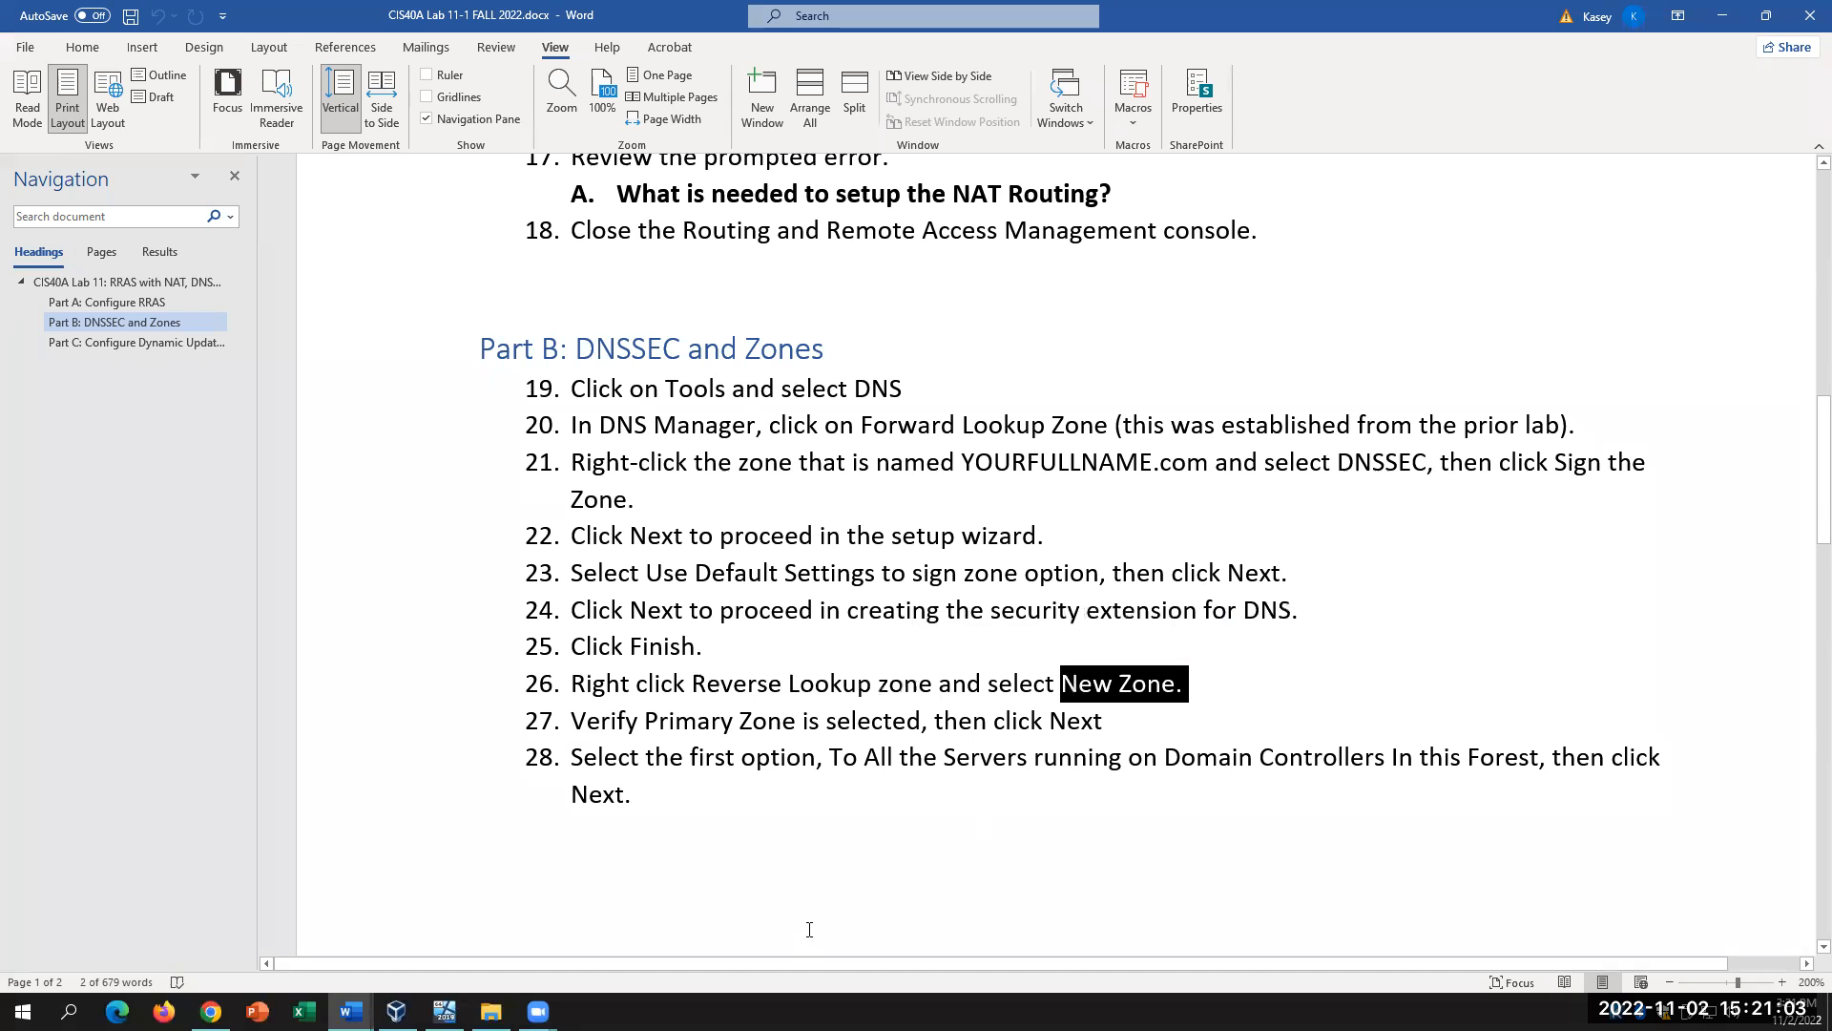
click(444, 1011)
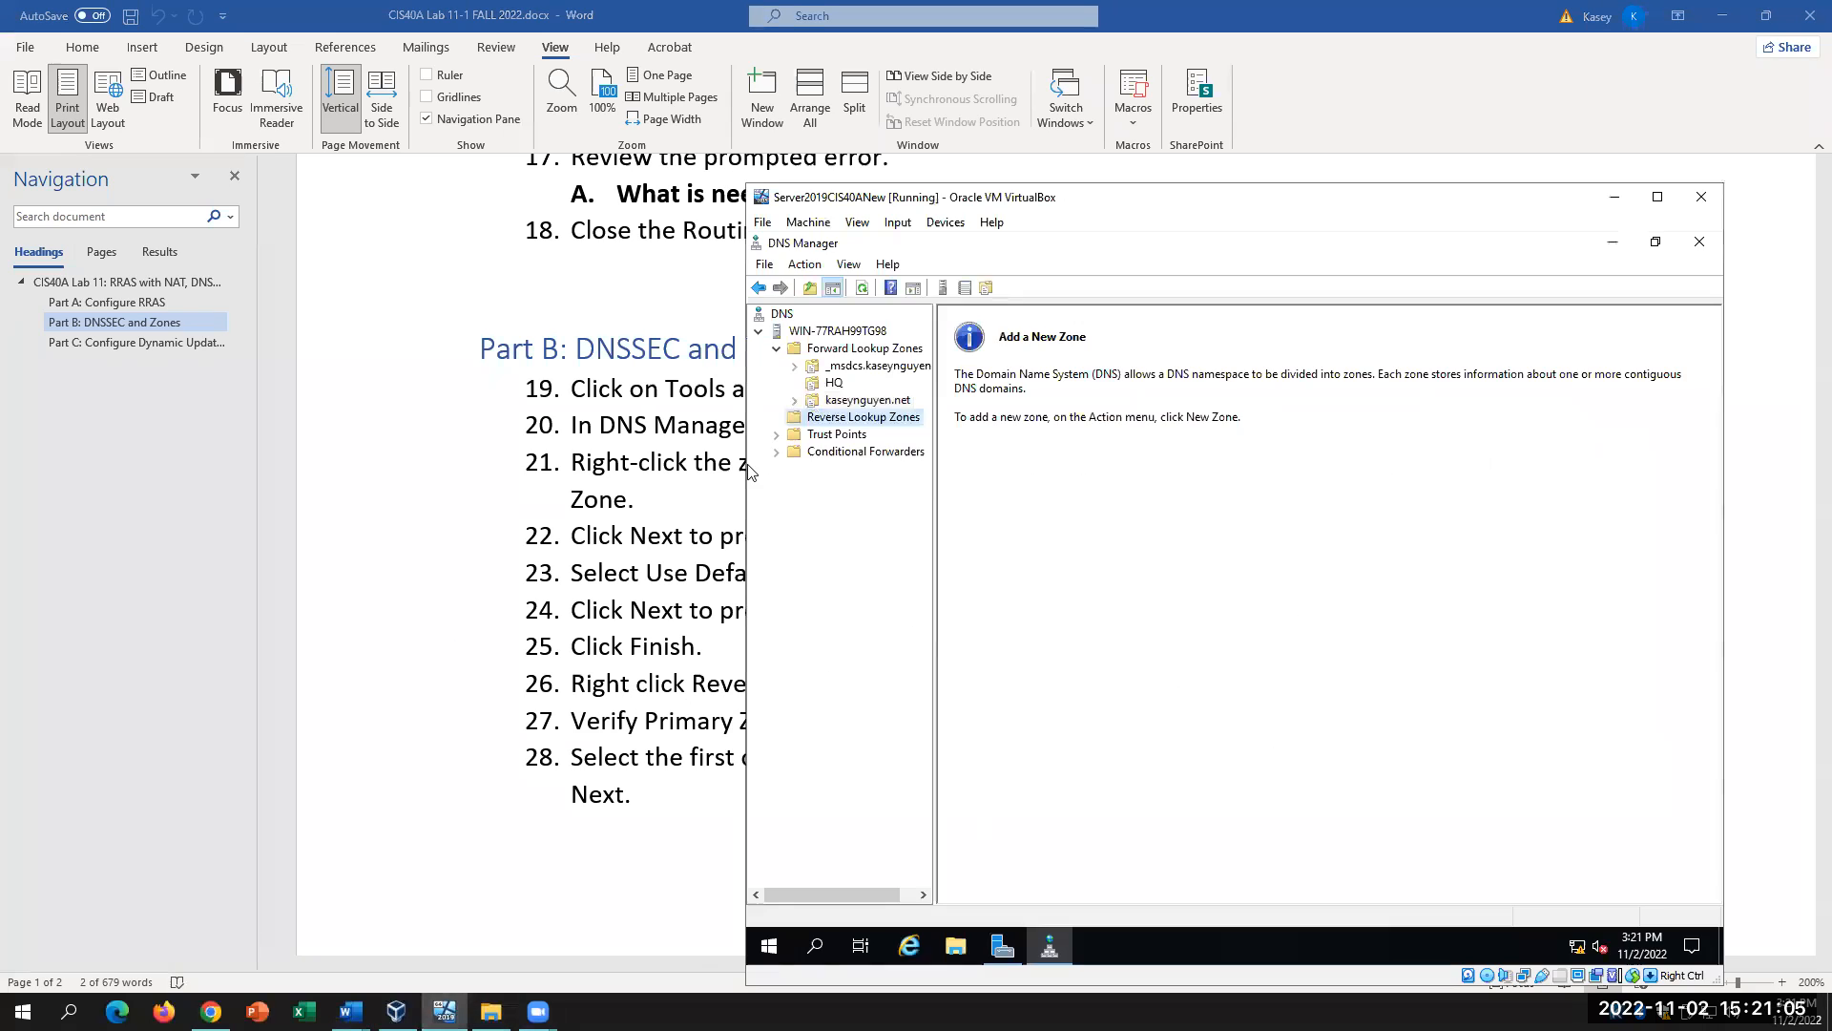
Start a new reverse lookup zone and keep the Primary zone type
right_click(873, 419)
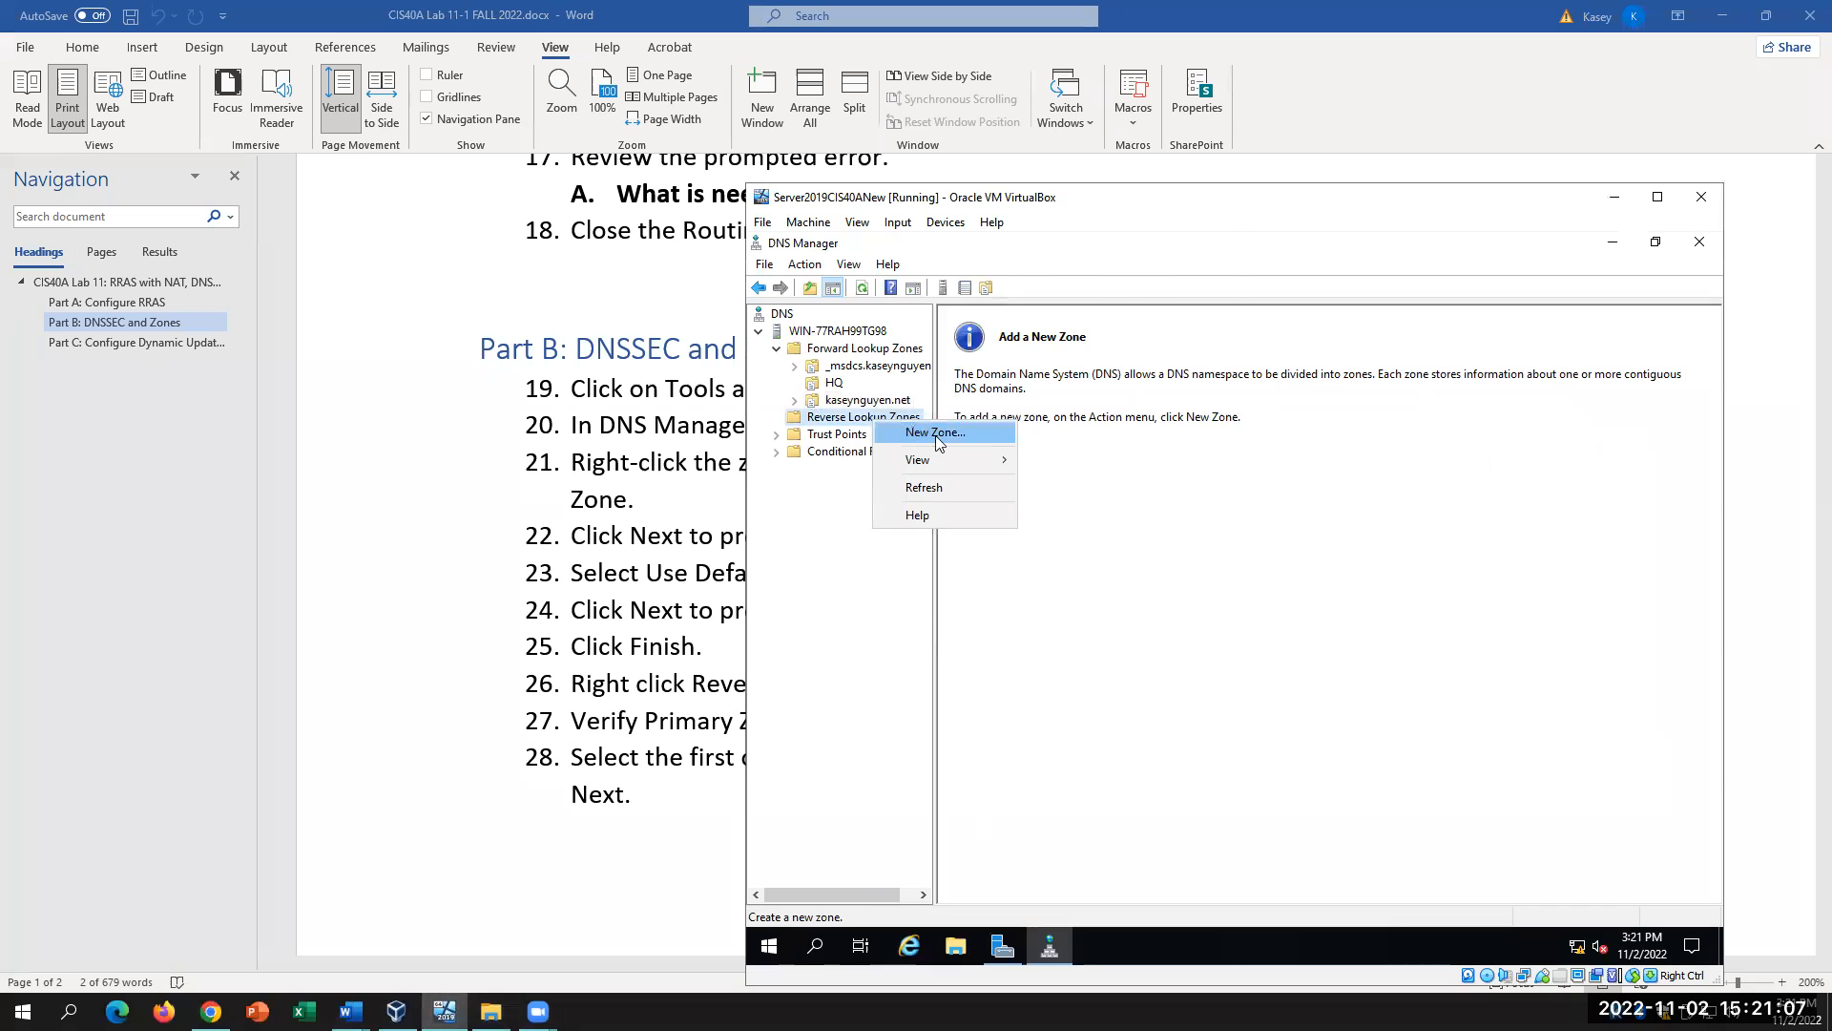
click(937, 433)
click(1121, 595)
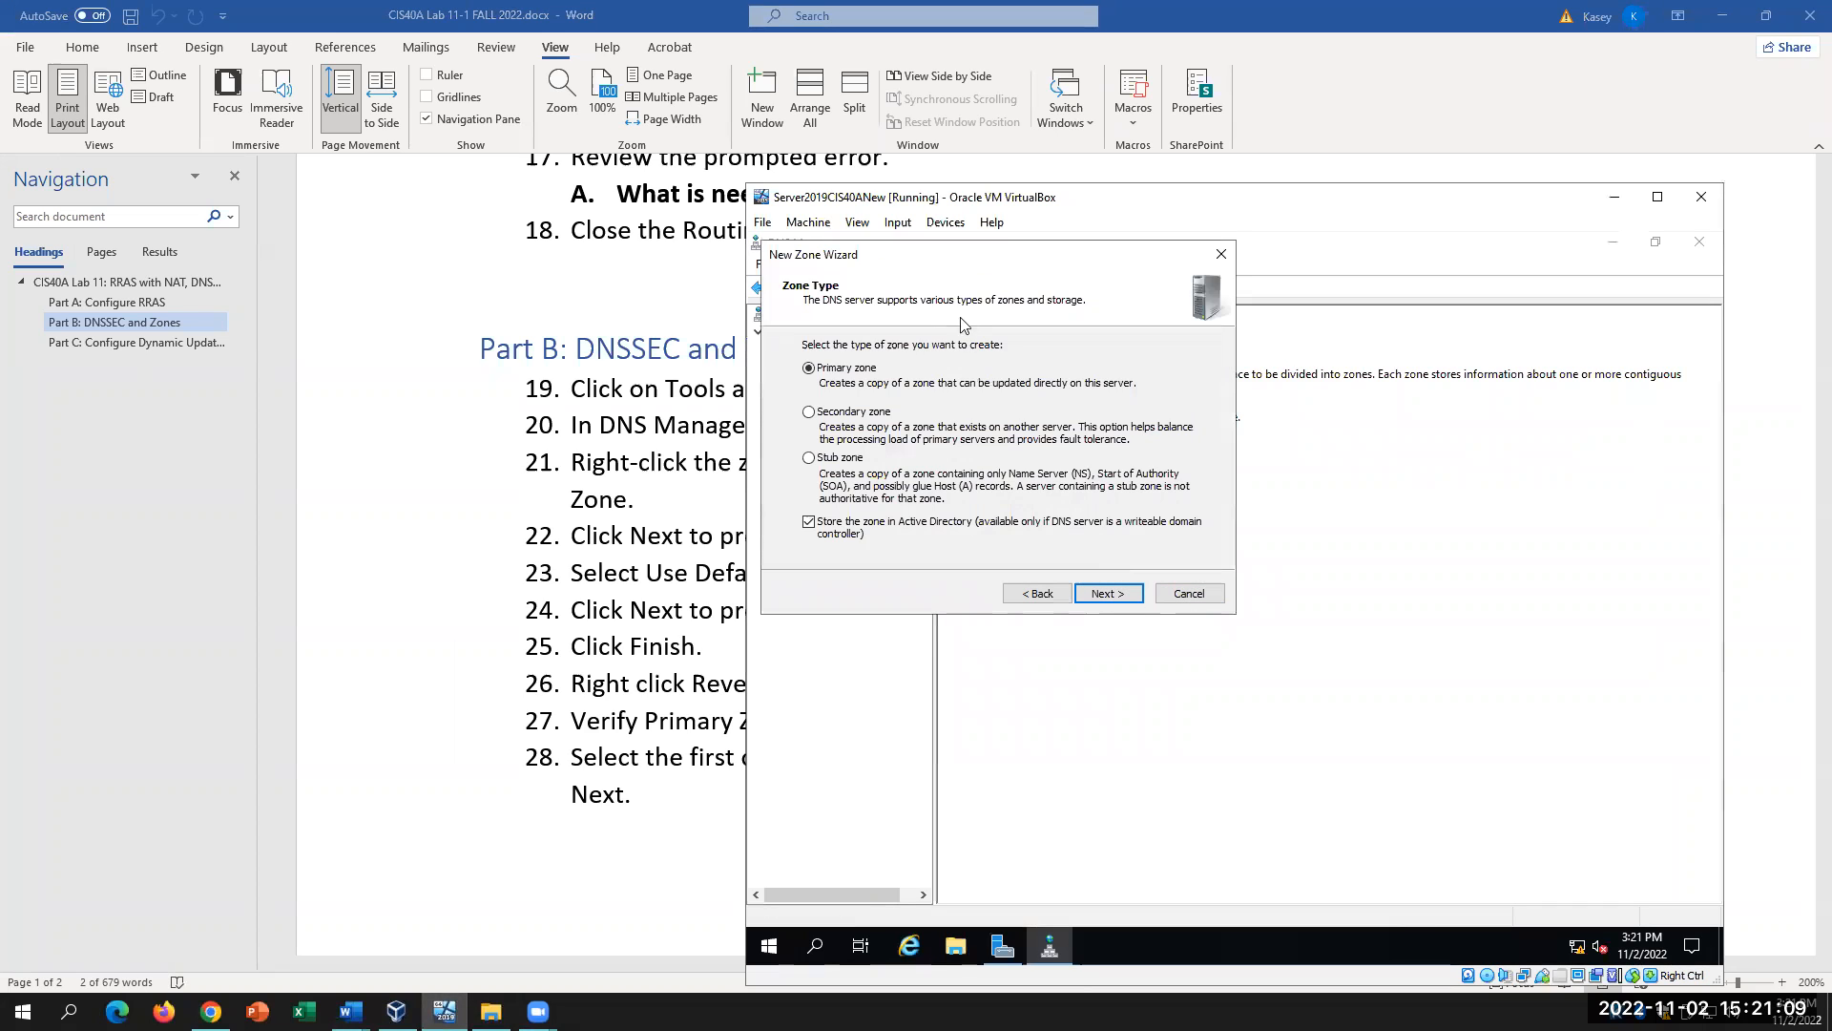
drag(1015, 253, 1390, 310)
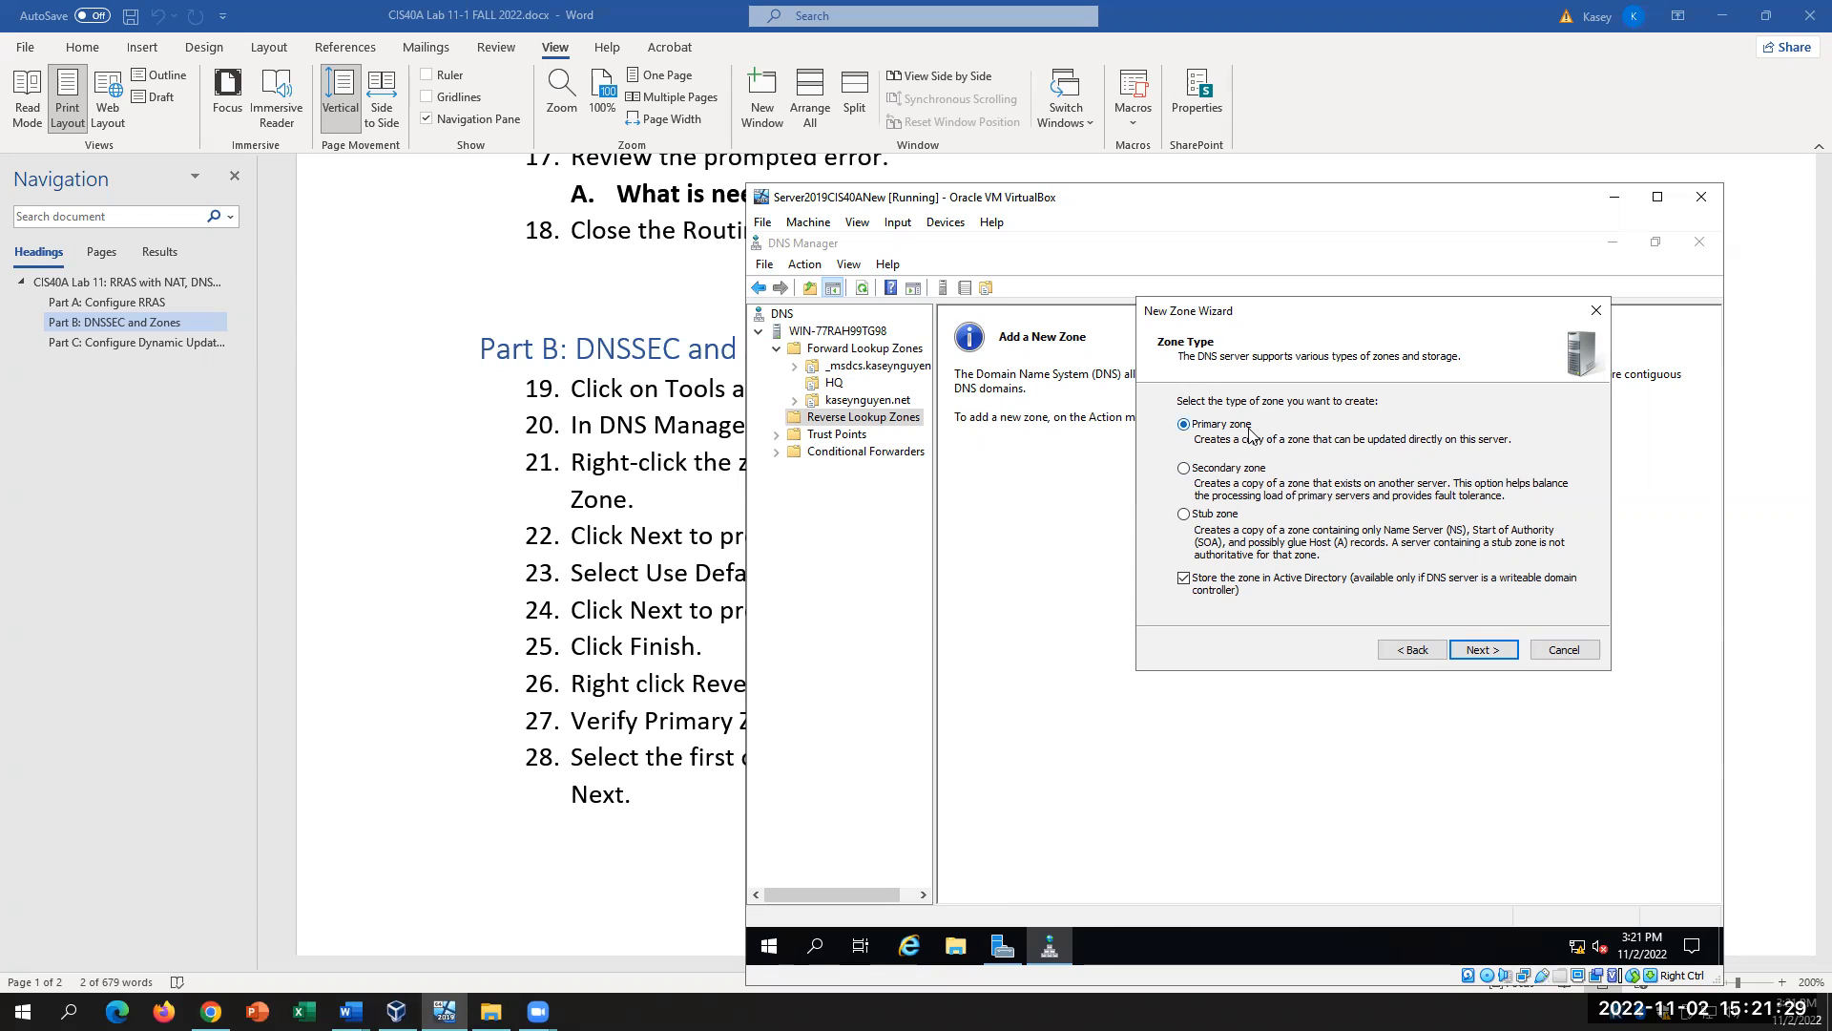
click(1477, 649)
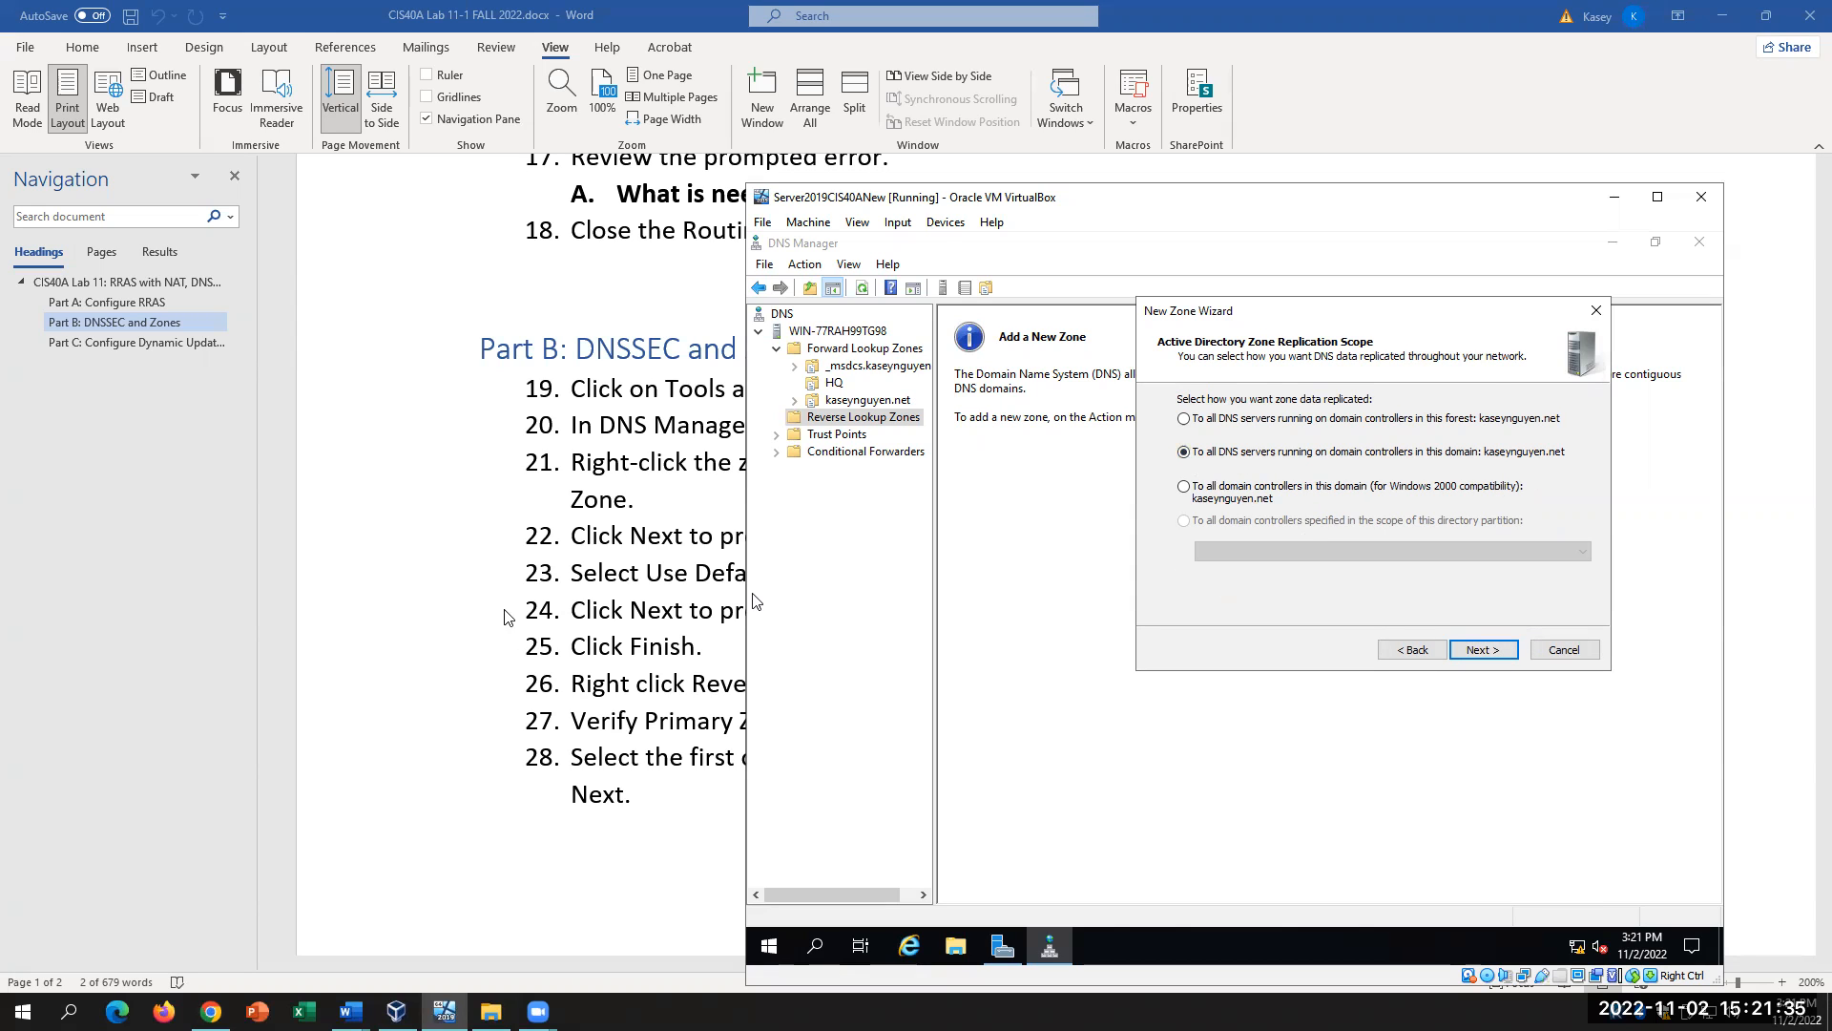
Keep replication to all domain controllers and choose an IPv4 reverse zone, then bring up Server Manager
click(551, 608)
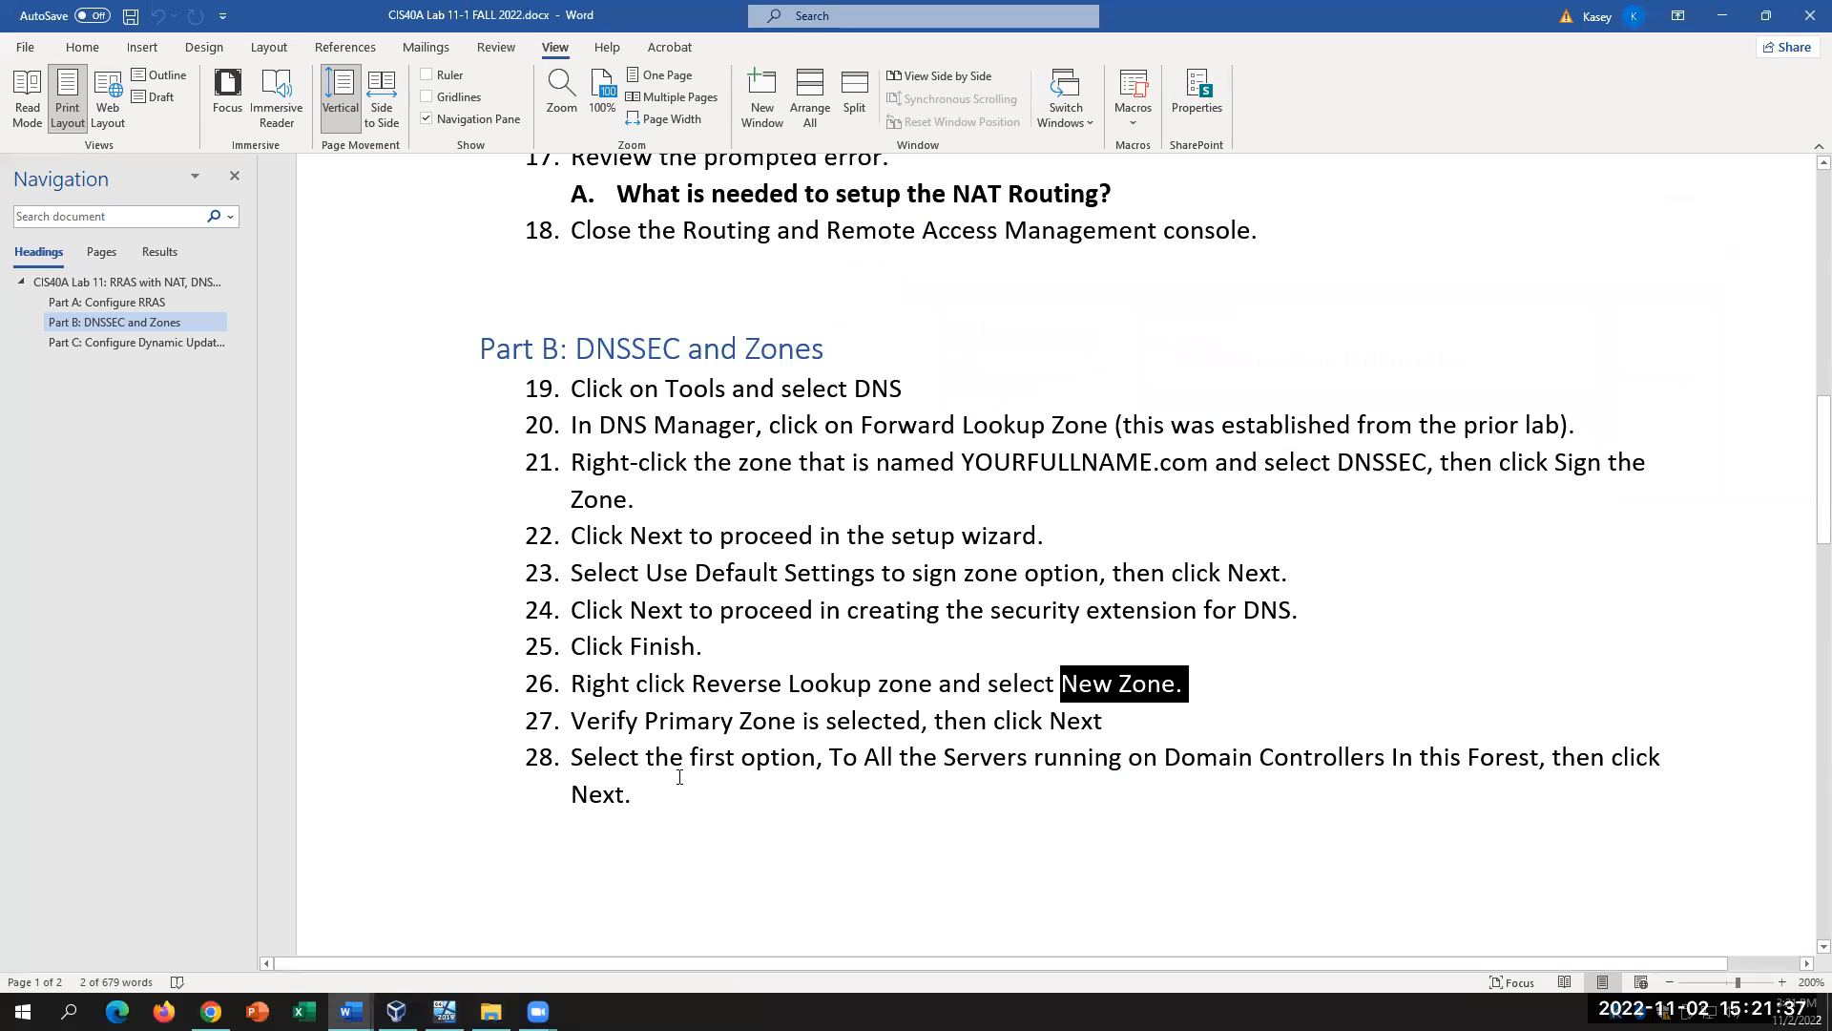
drag(830, 759, 1389, 761)
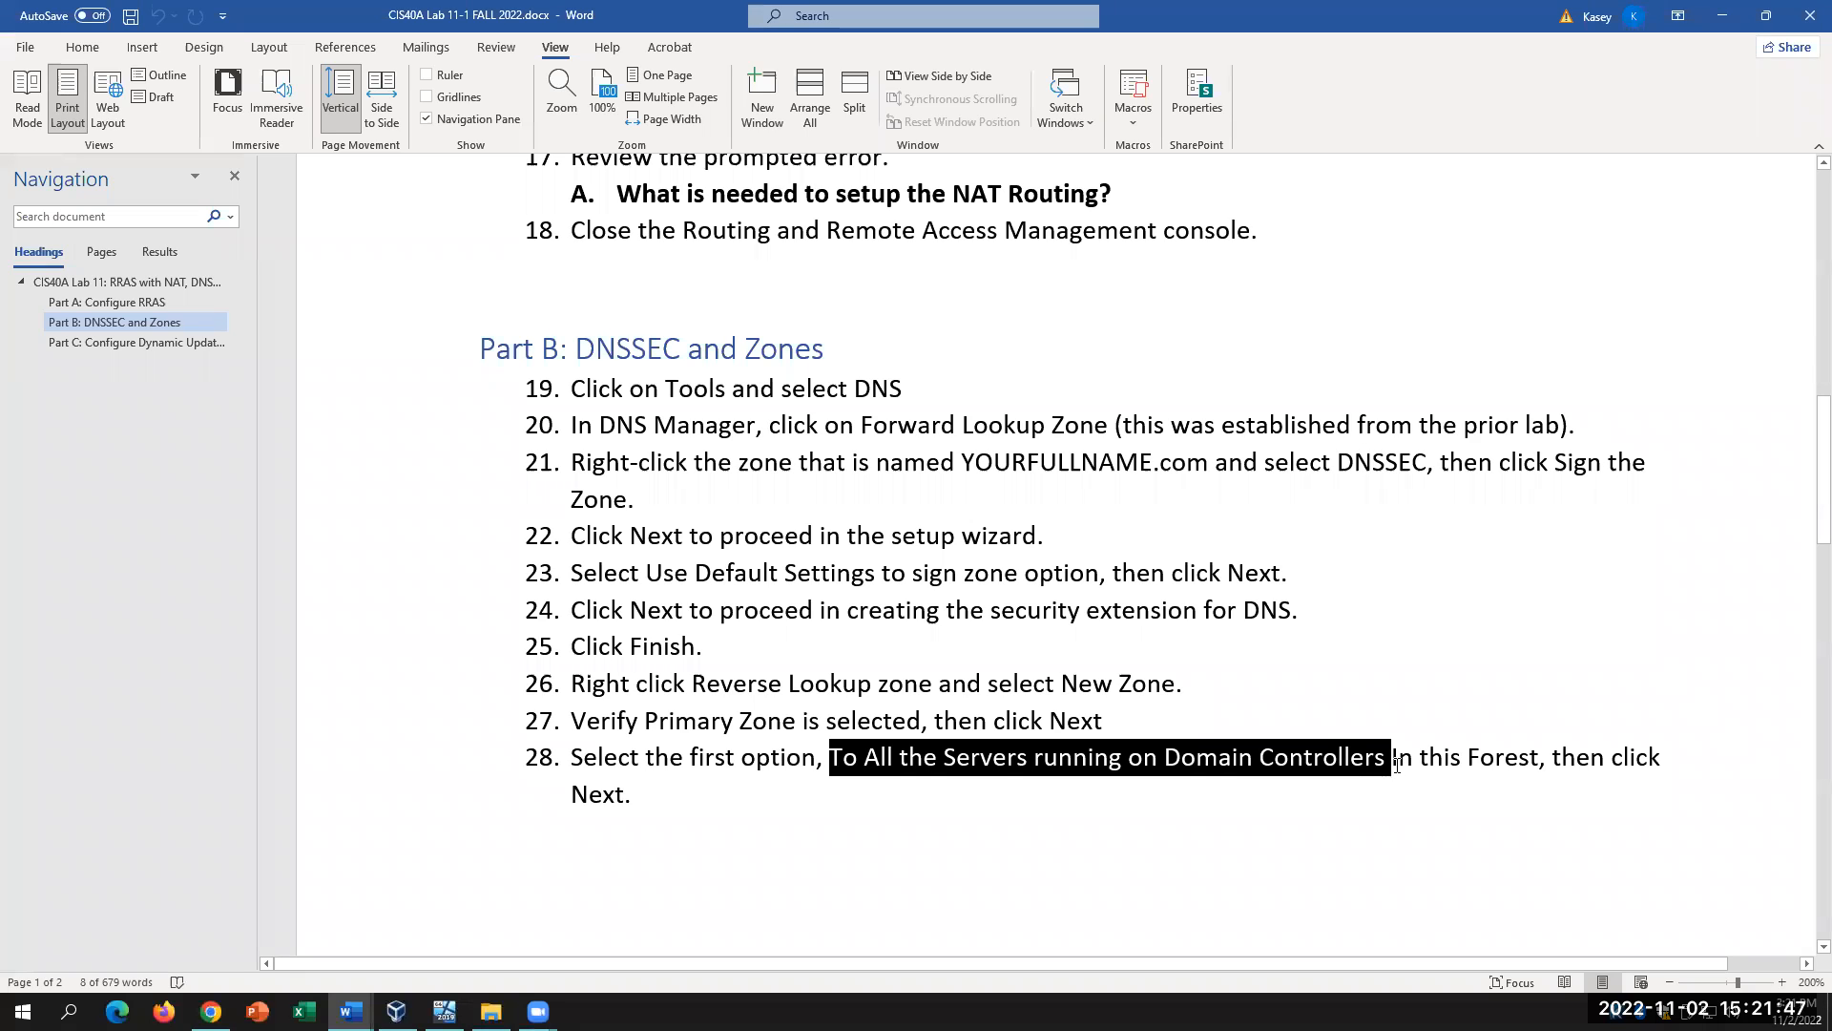
click(445, 1011)
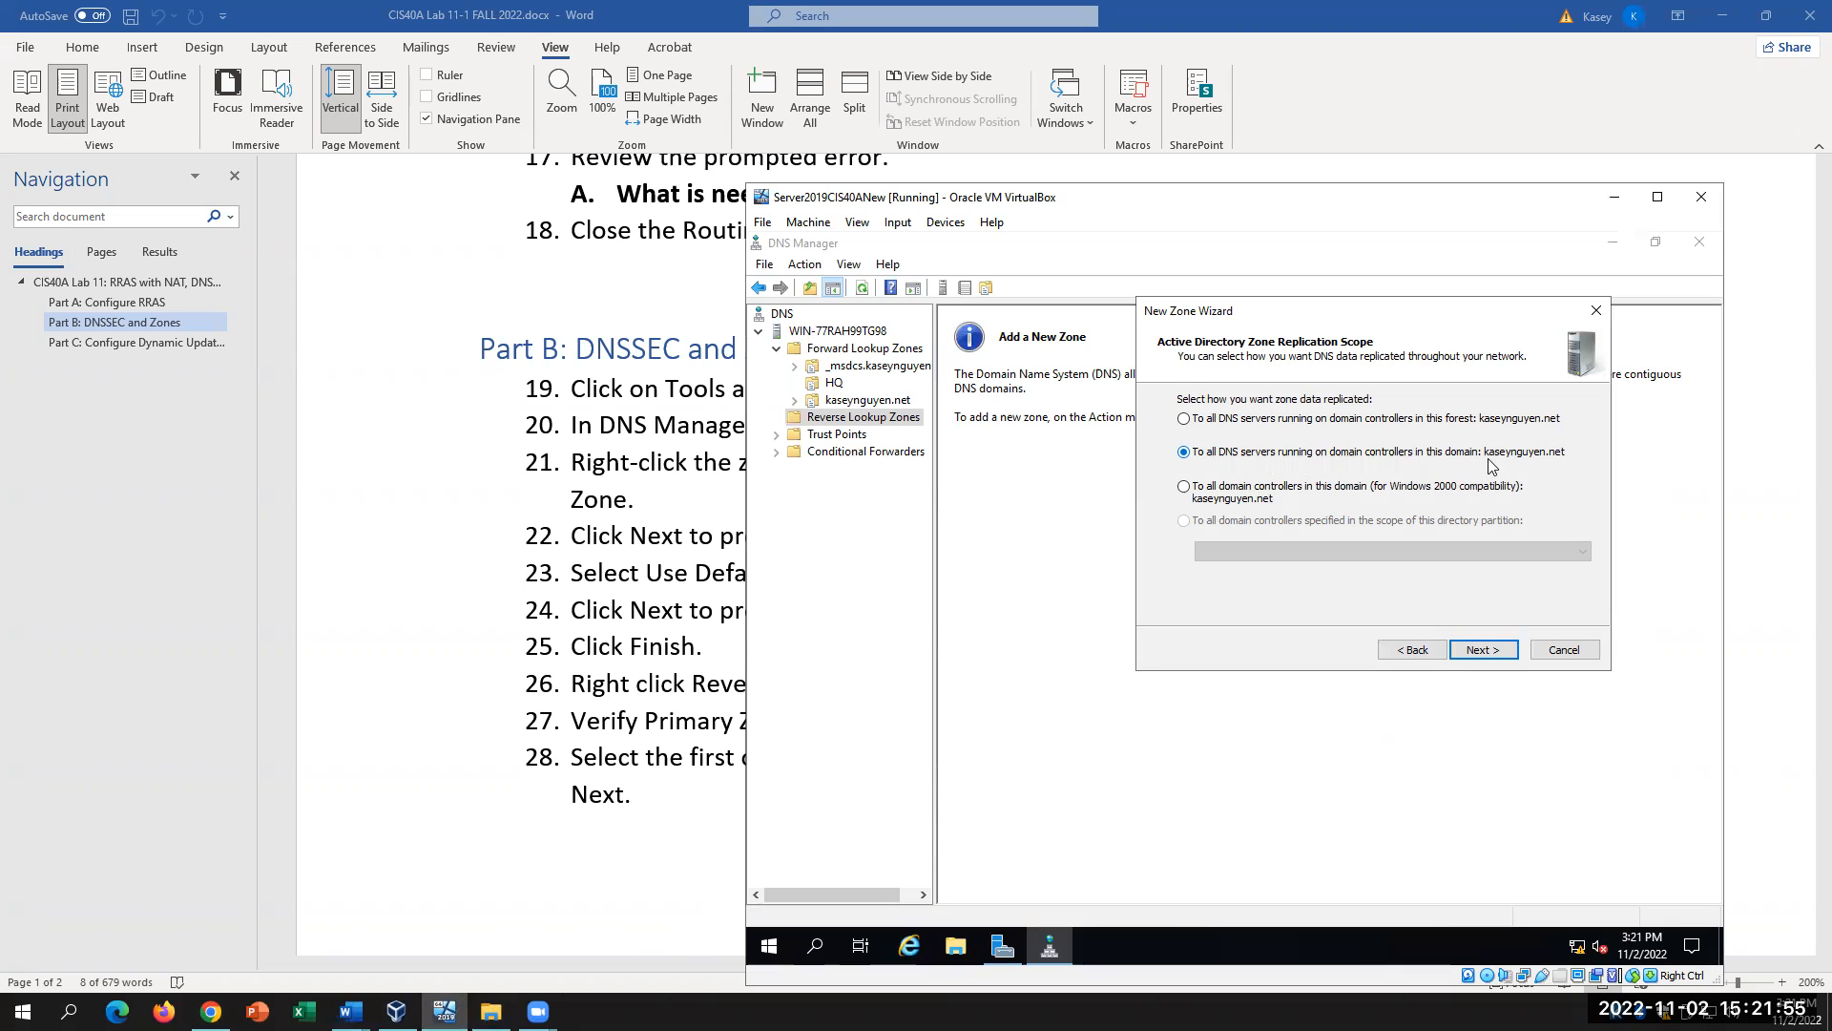
click(1482, 650)
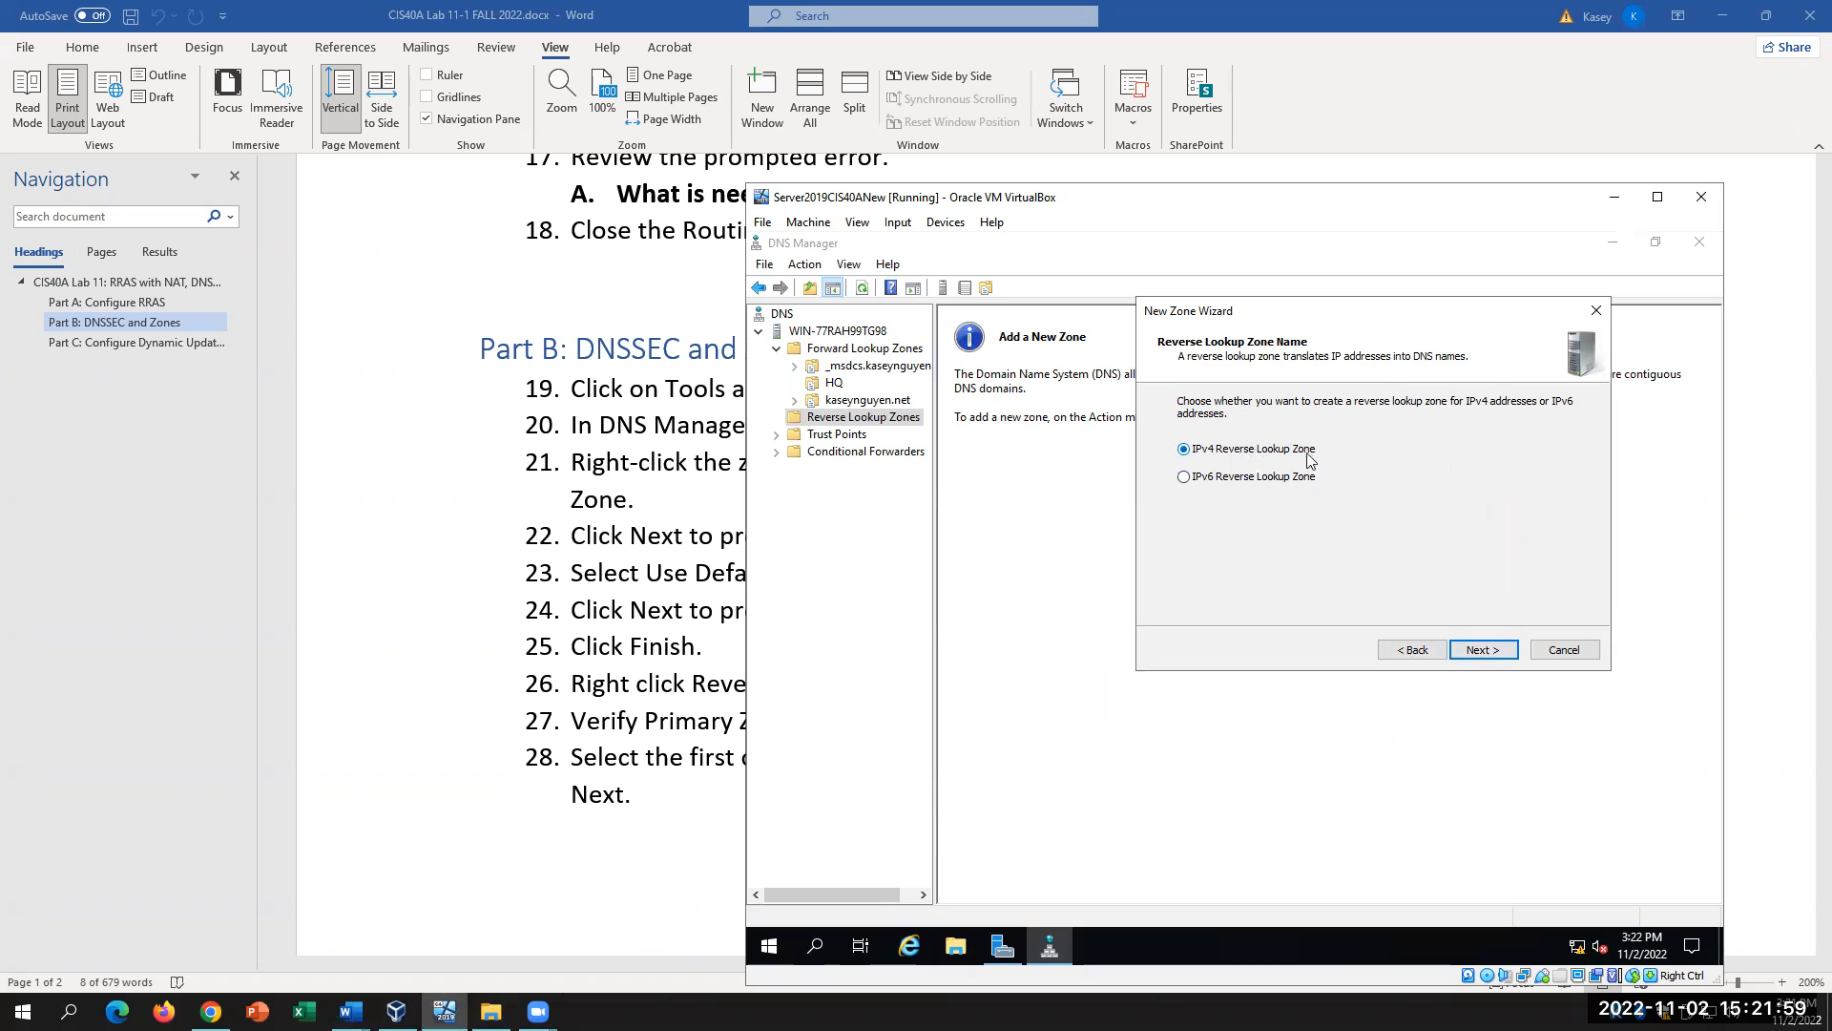
click(1488, 650)
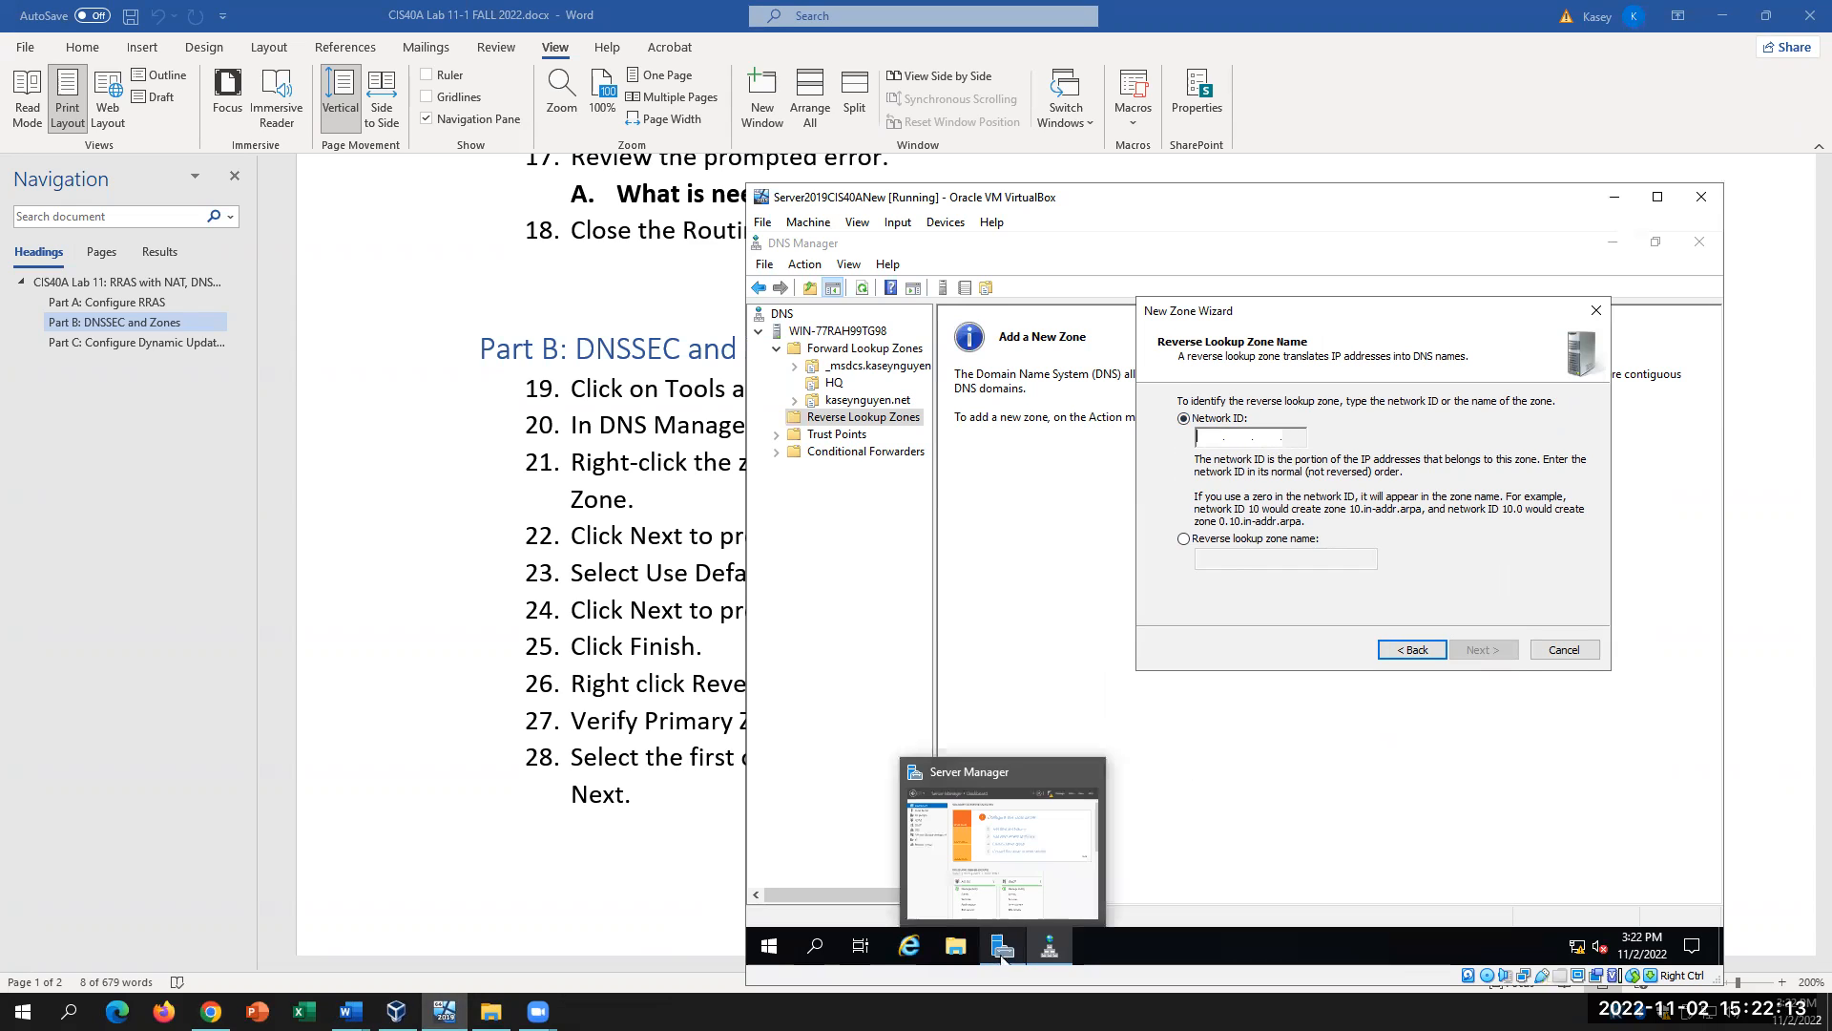
click(1002, 958)
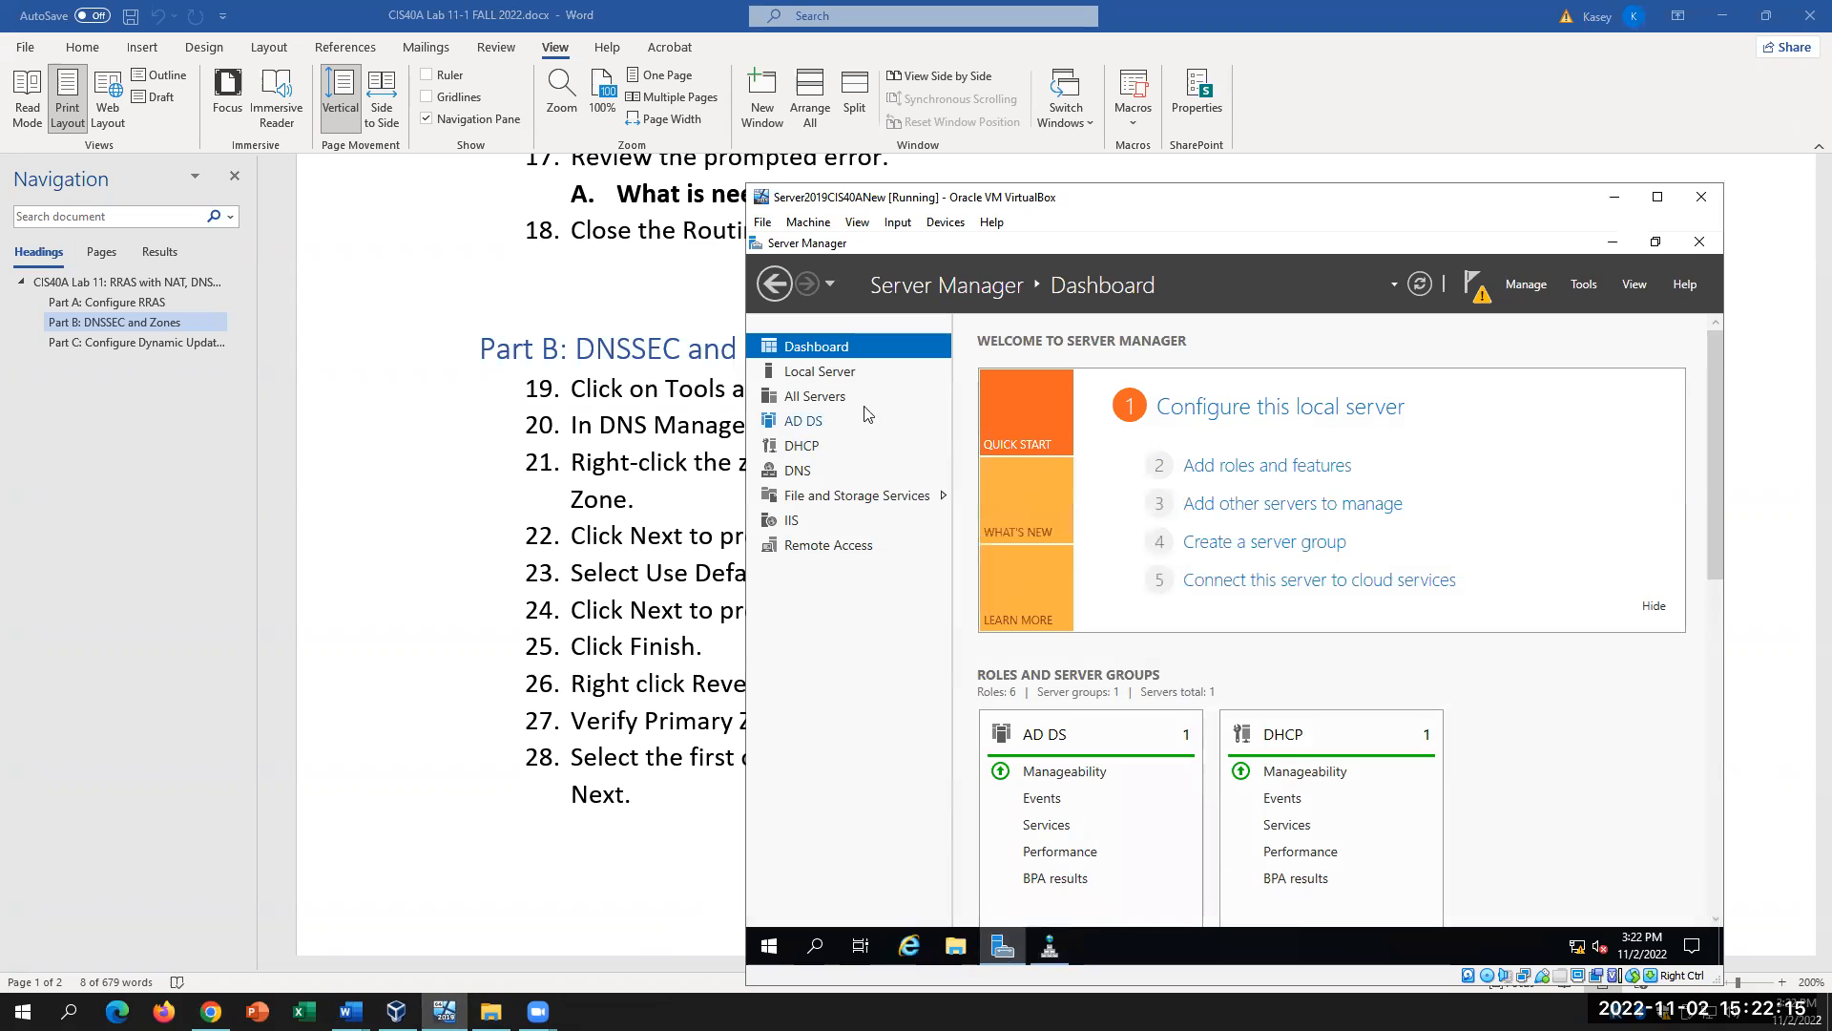
Read the server's Ethernet IP, 174.68.0.100, on Local Server, then return to the zone wizard
click(831, 377)
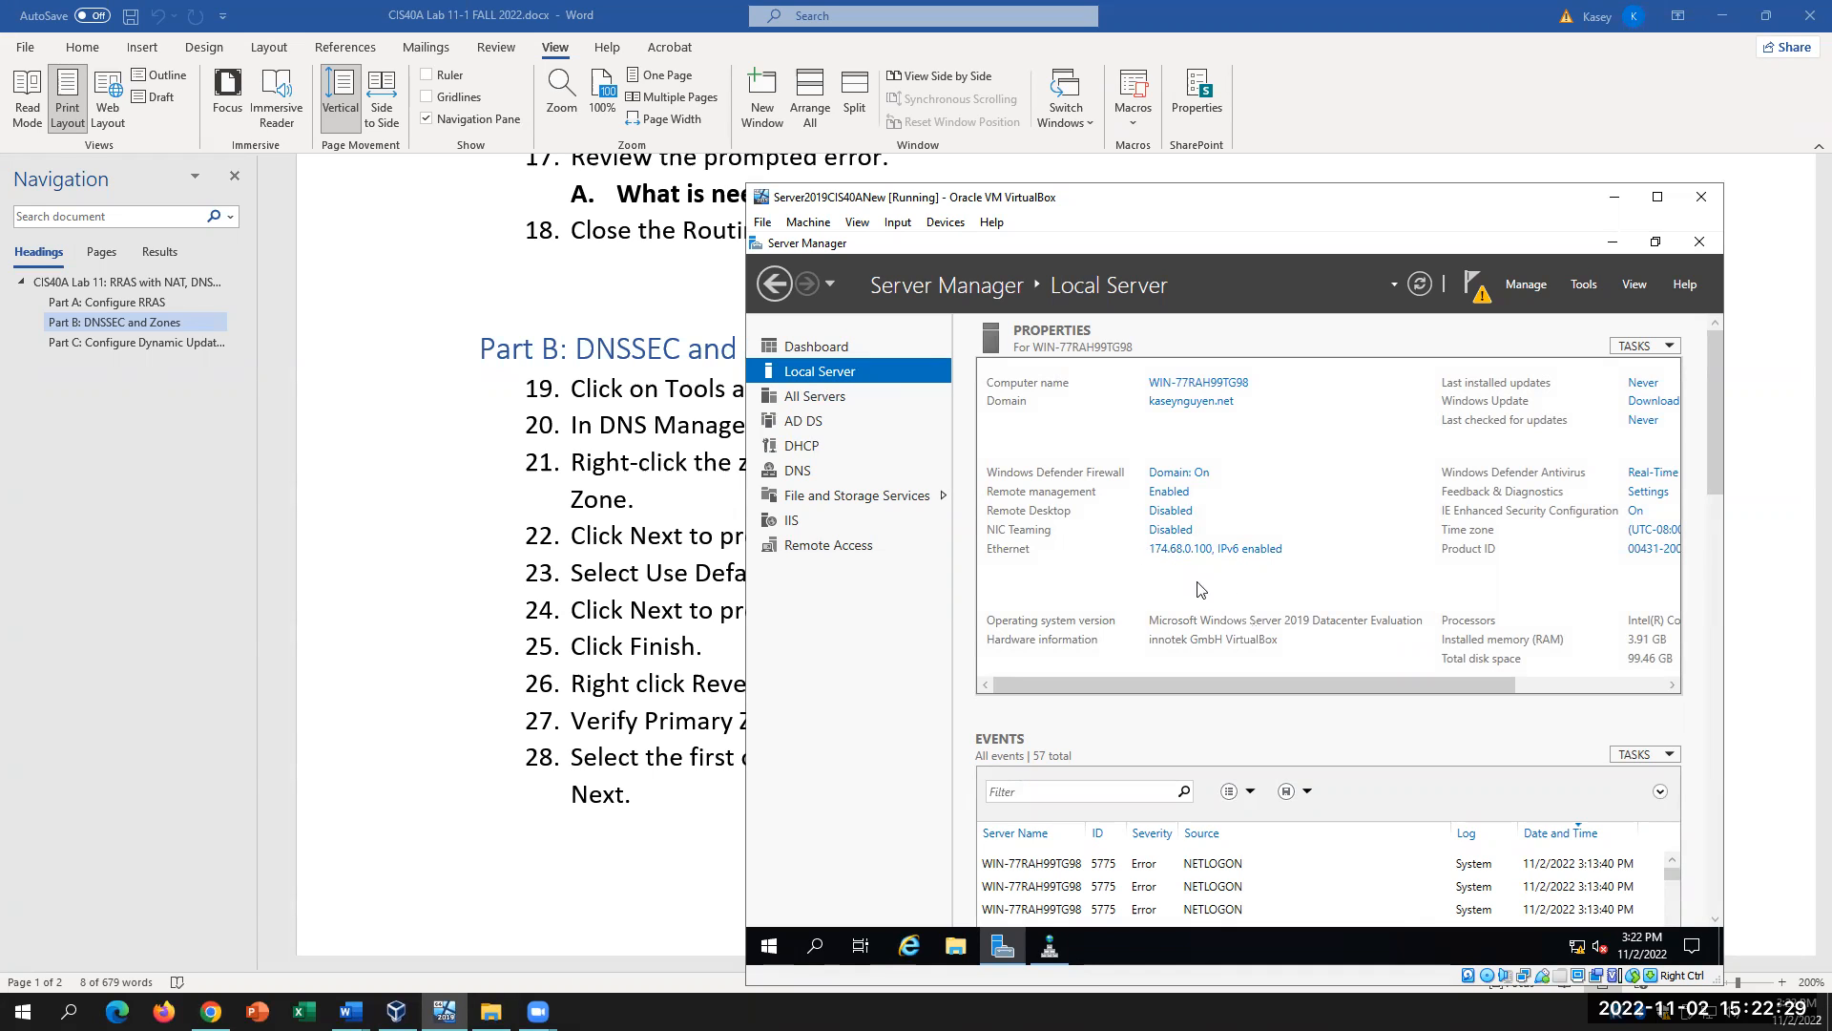
click(1067, 947)
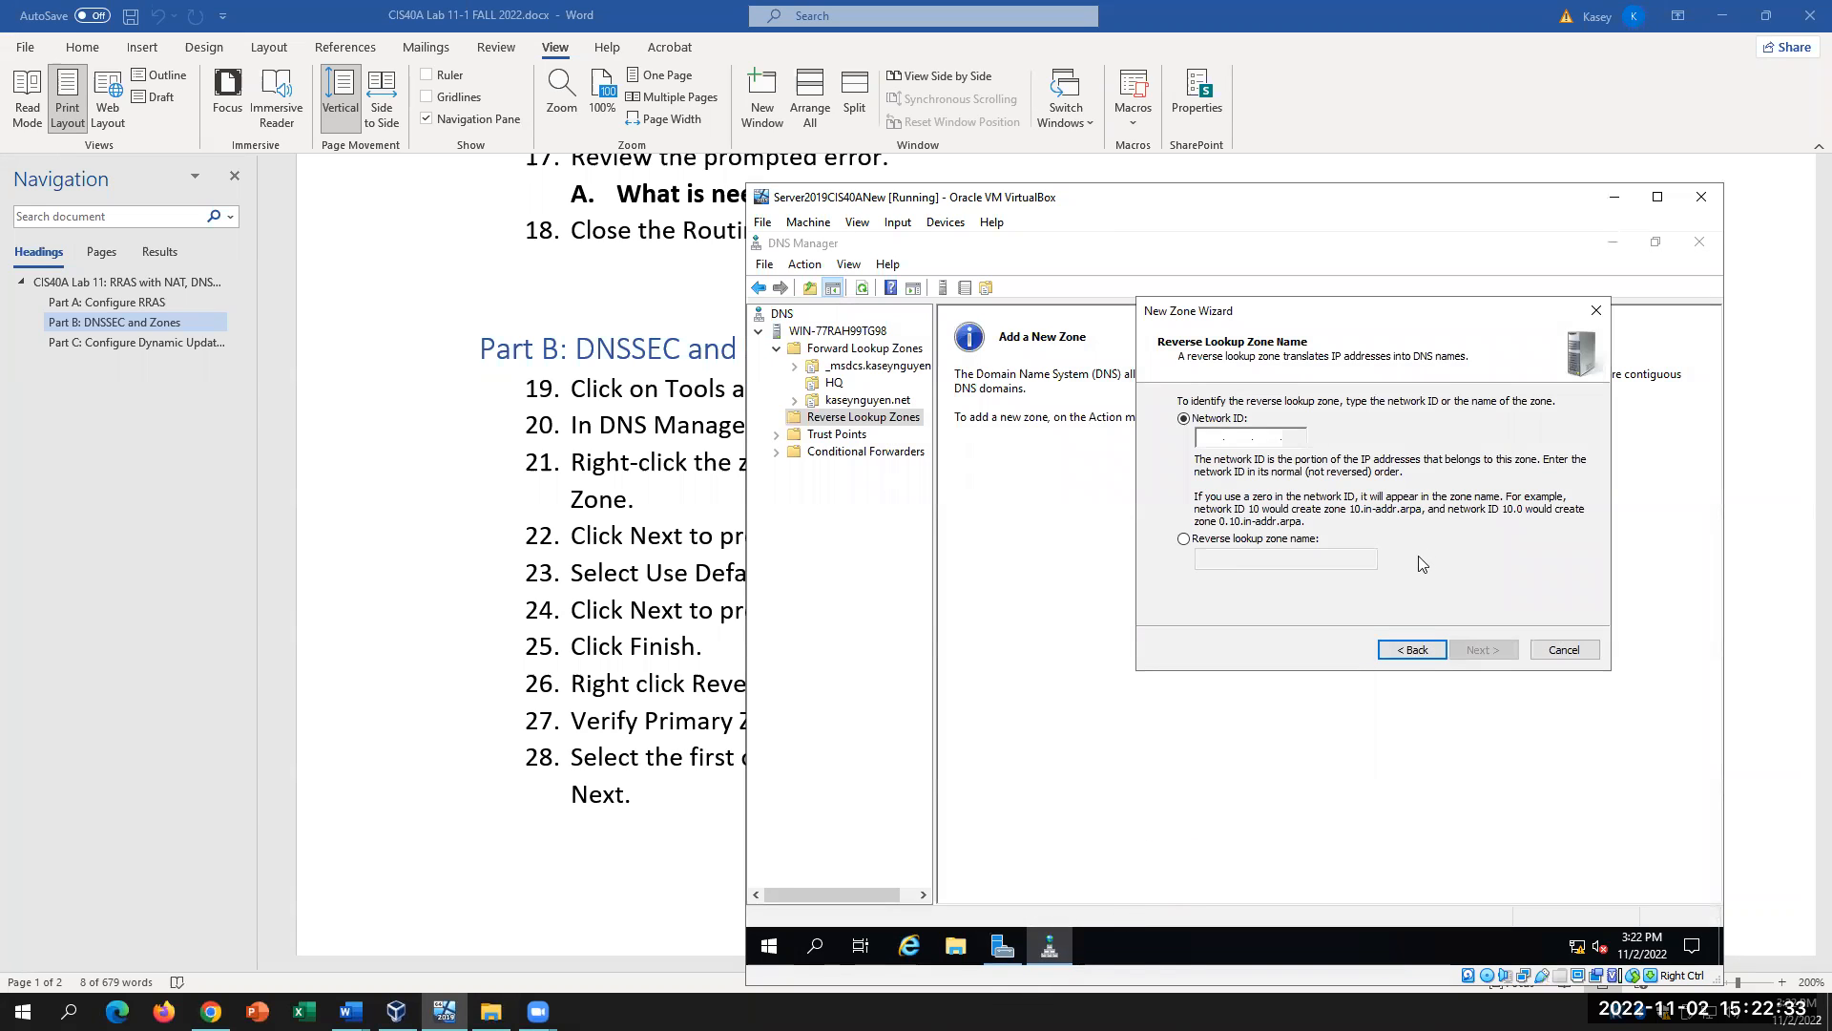
Enter network ID 174.68.0, confirming lab step 30, and advance to dynamic updates
text(17 )
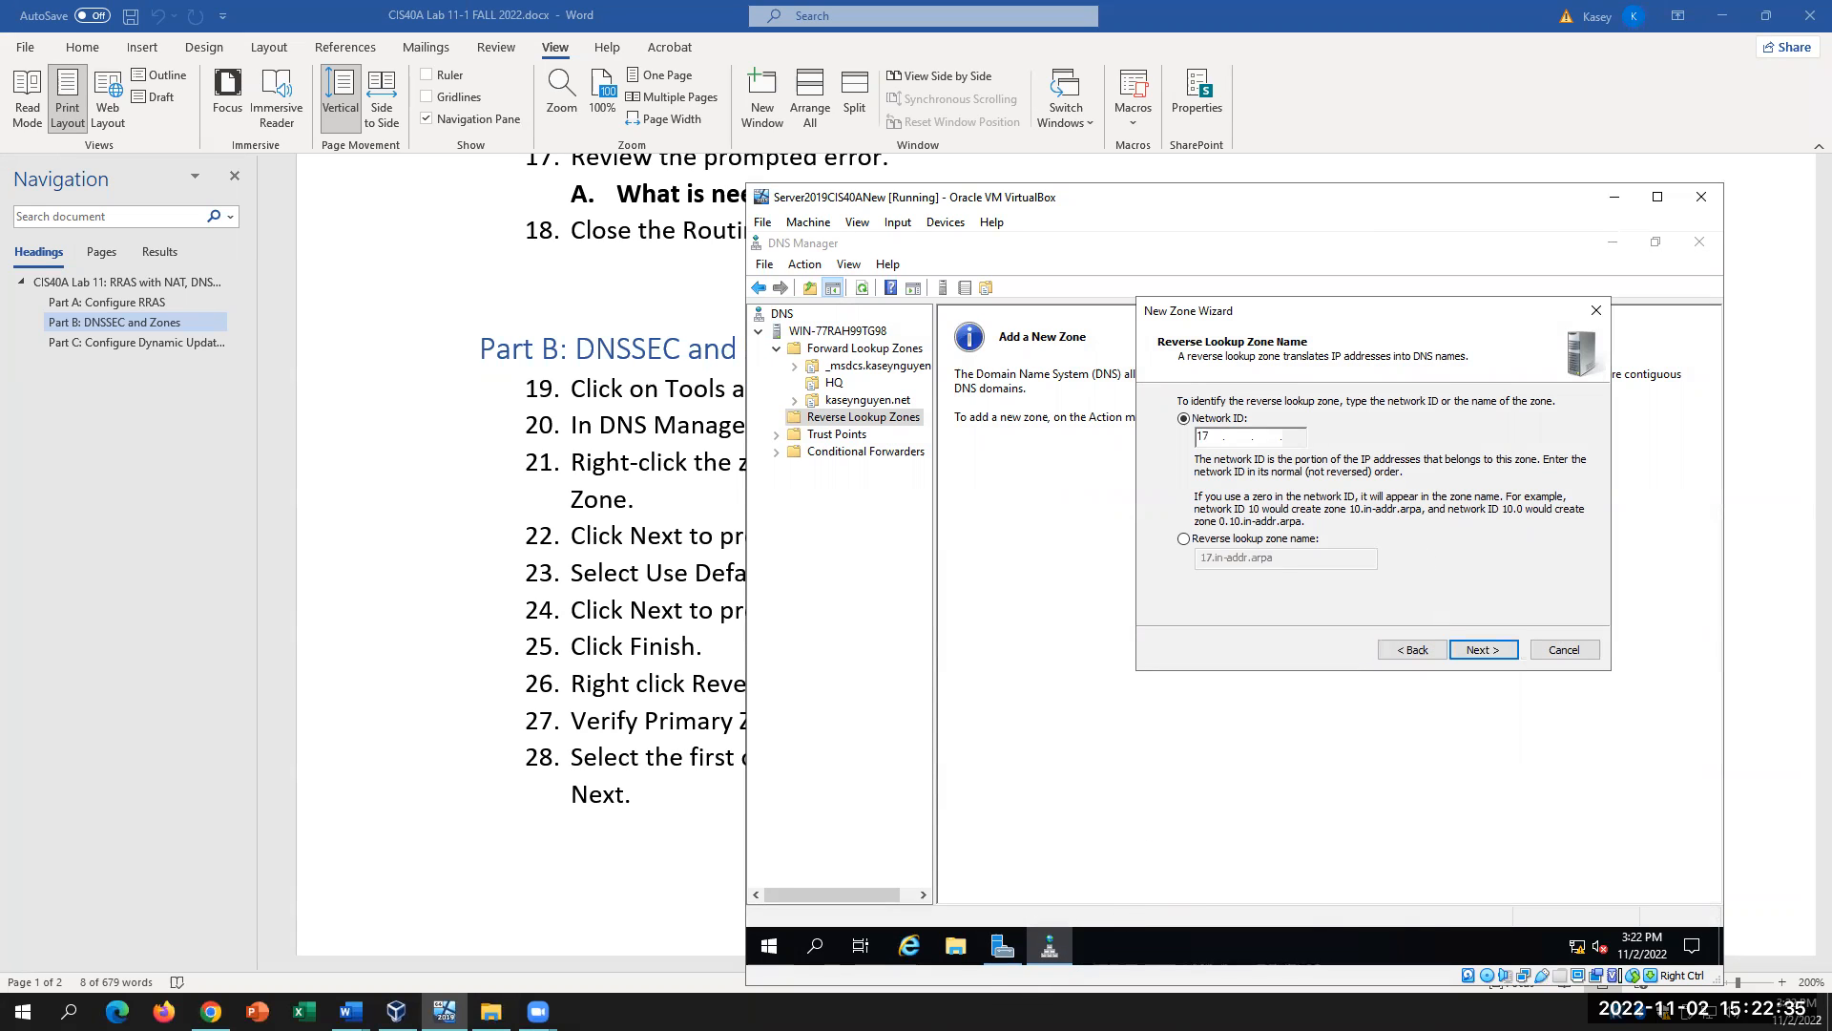
text(4 .68 .0)
click(479, 650)
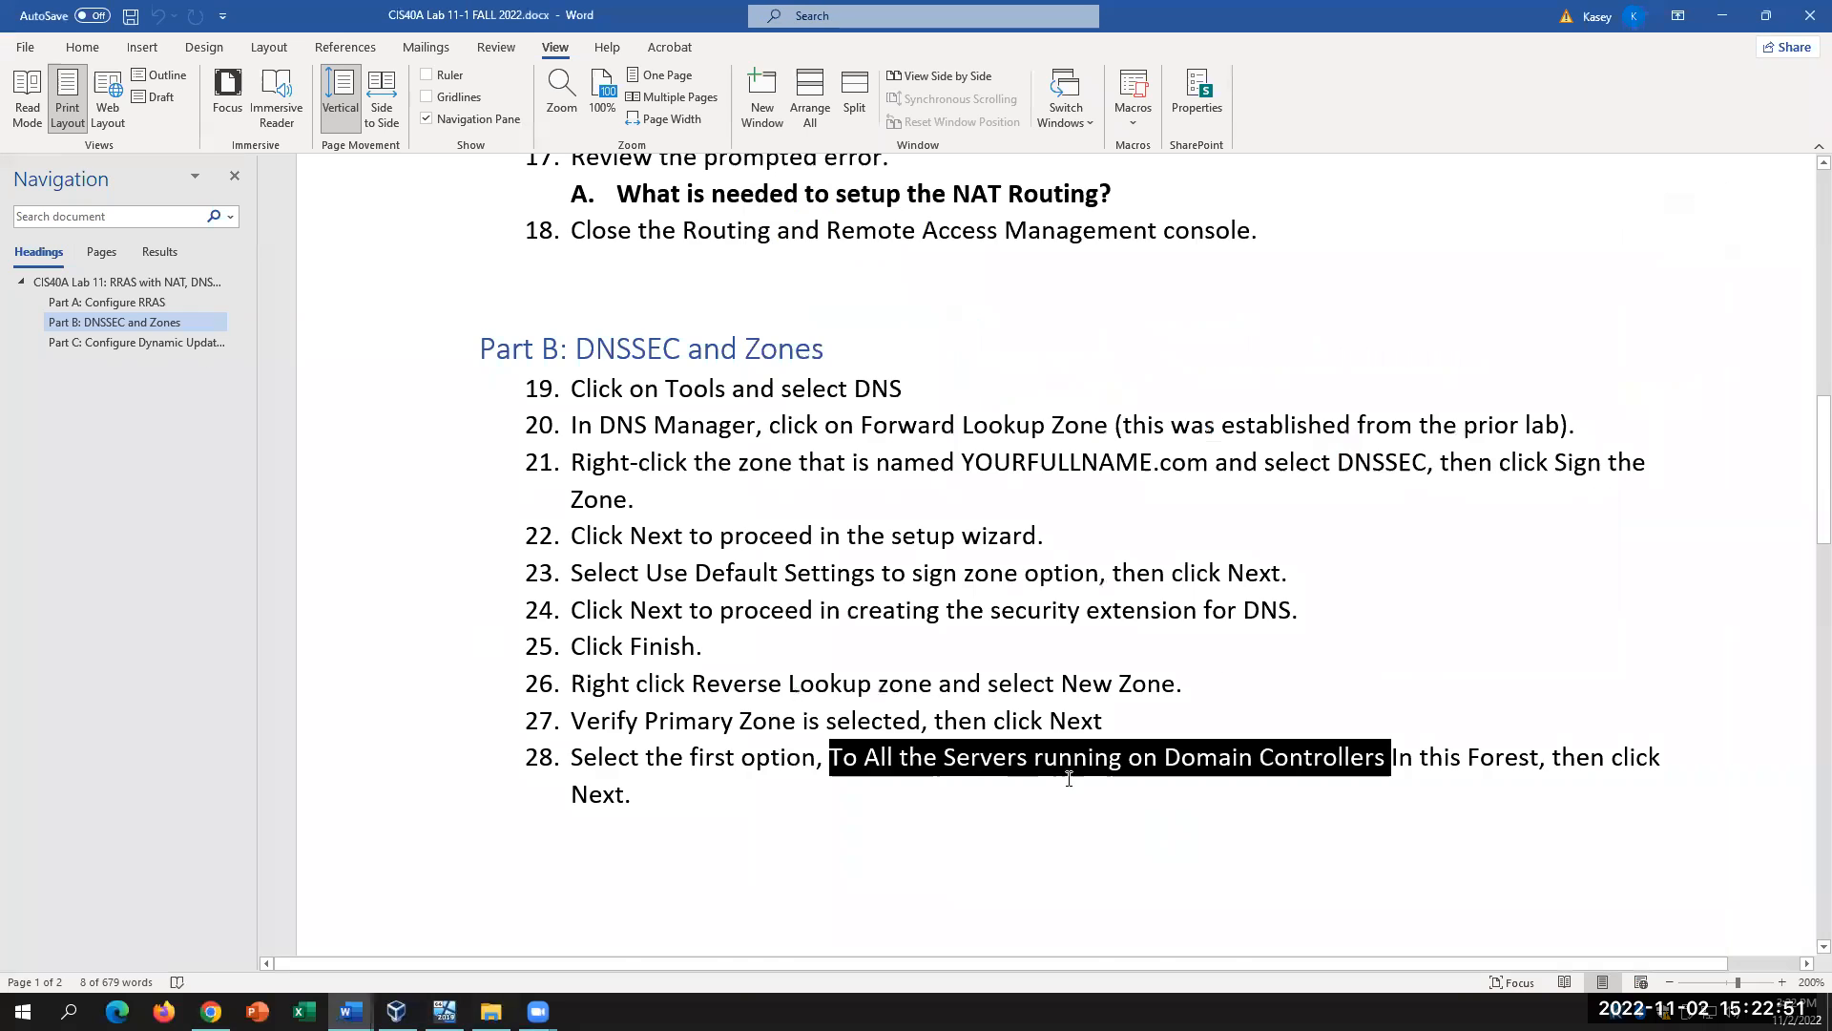
scroll(1072, 781, down, 3)
scroll(1073, 781, down, 3)
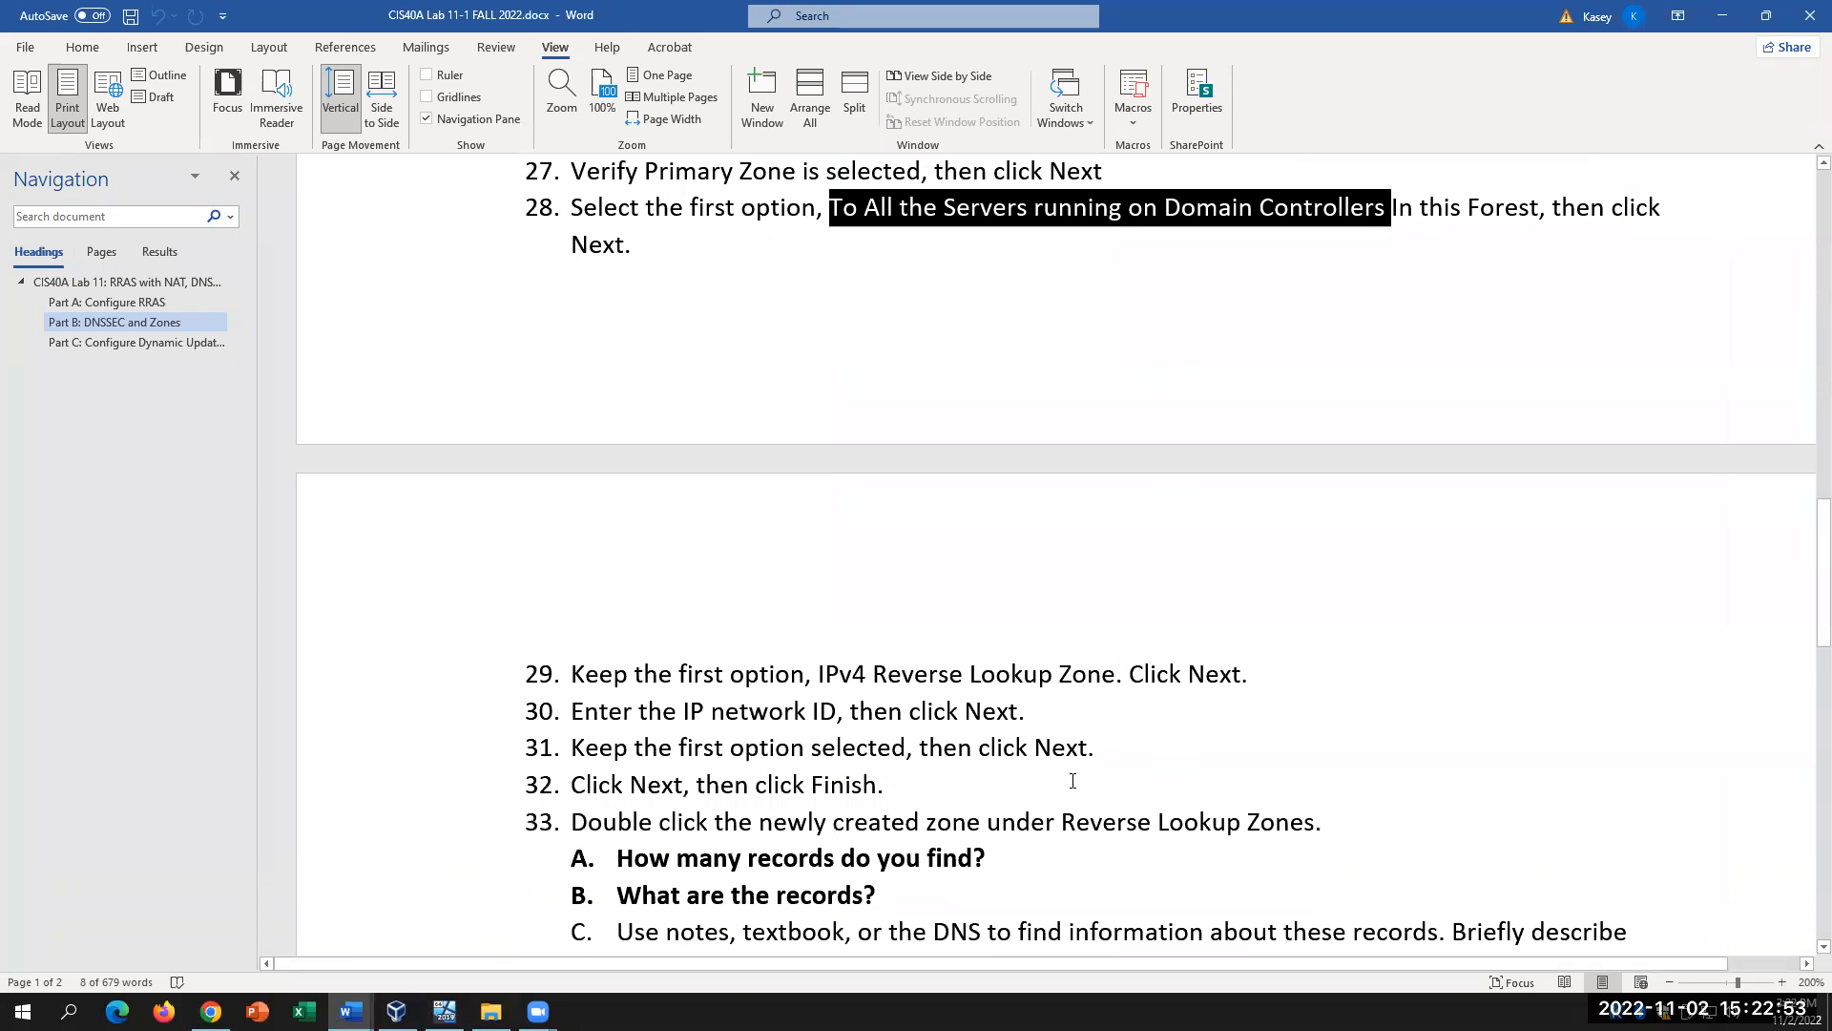
scroll(1073, 783, down, 2)
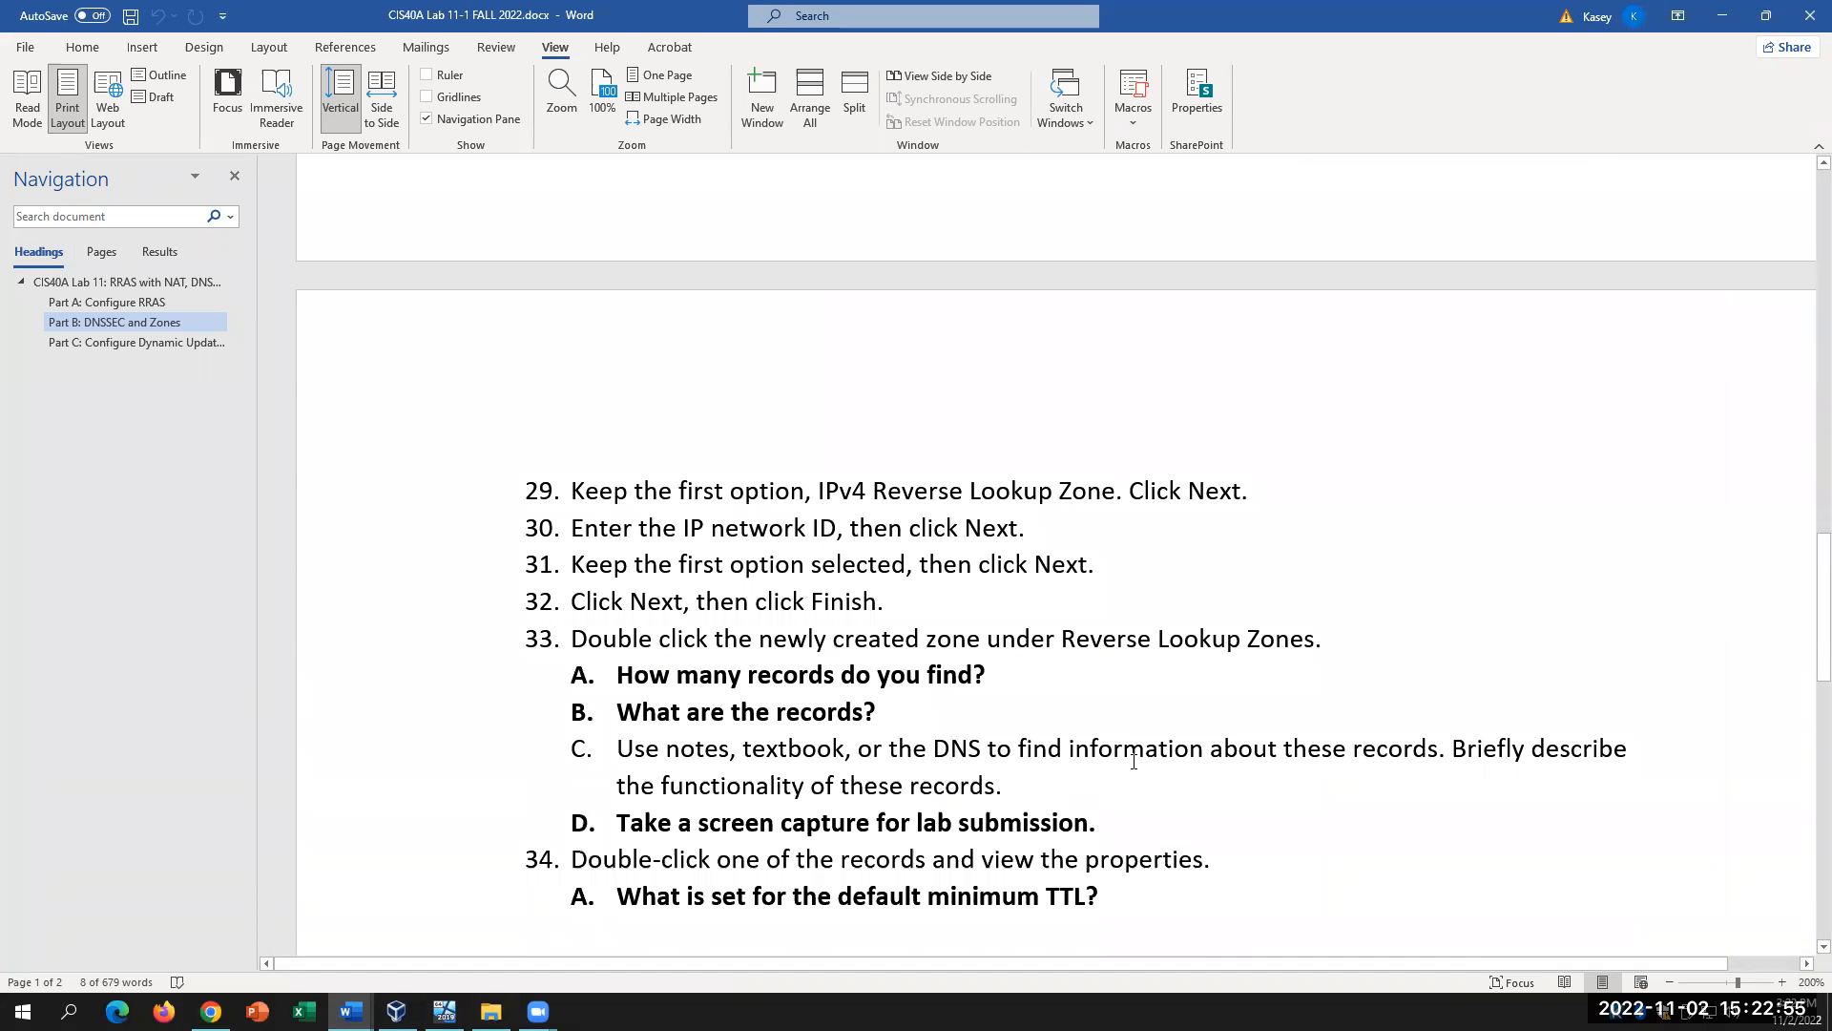
drag(960, 530, 572, 527)
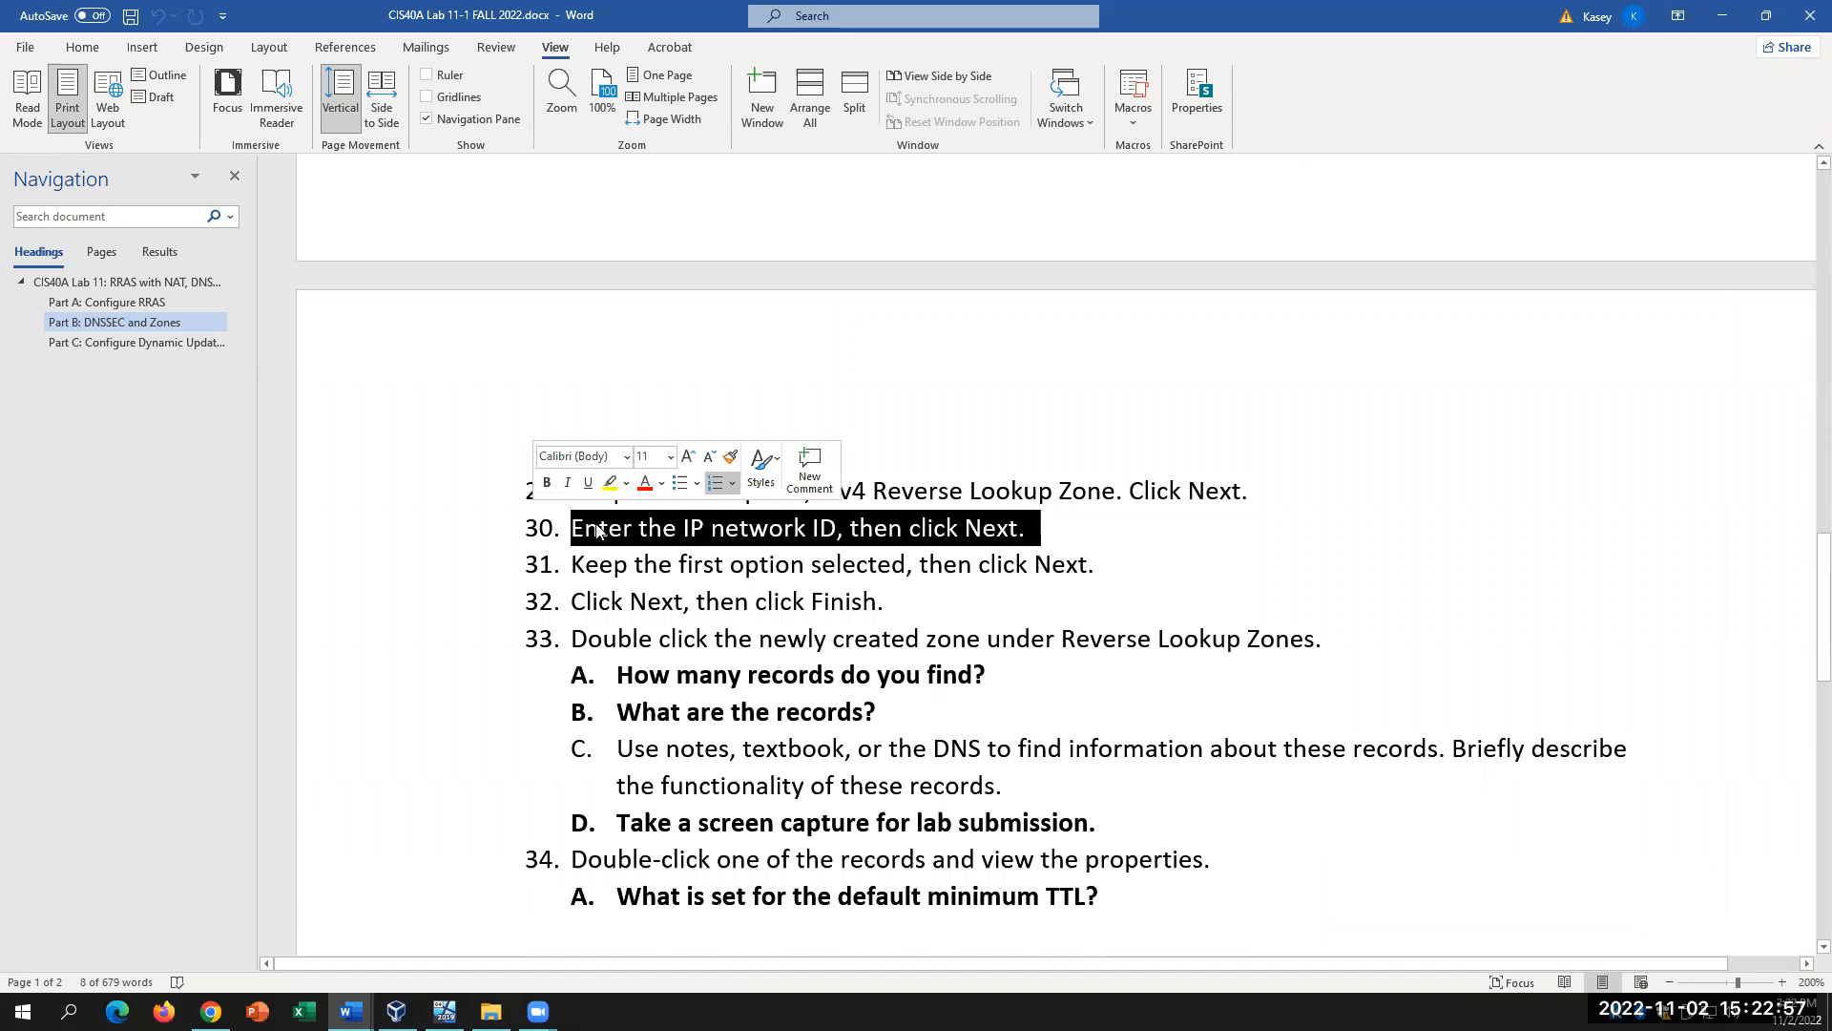
mouse_move(397, 1010)
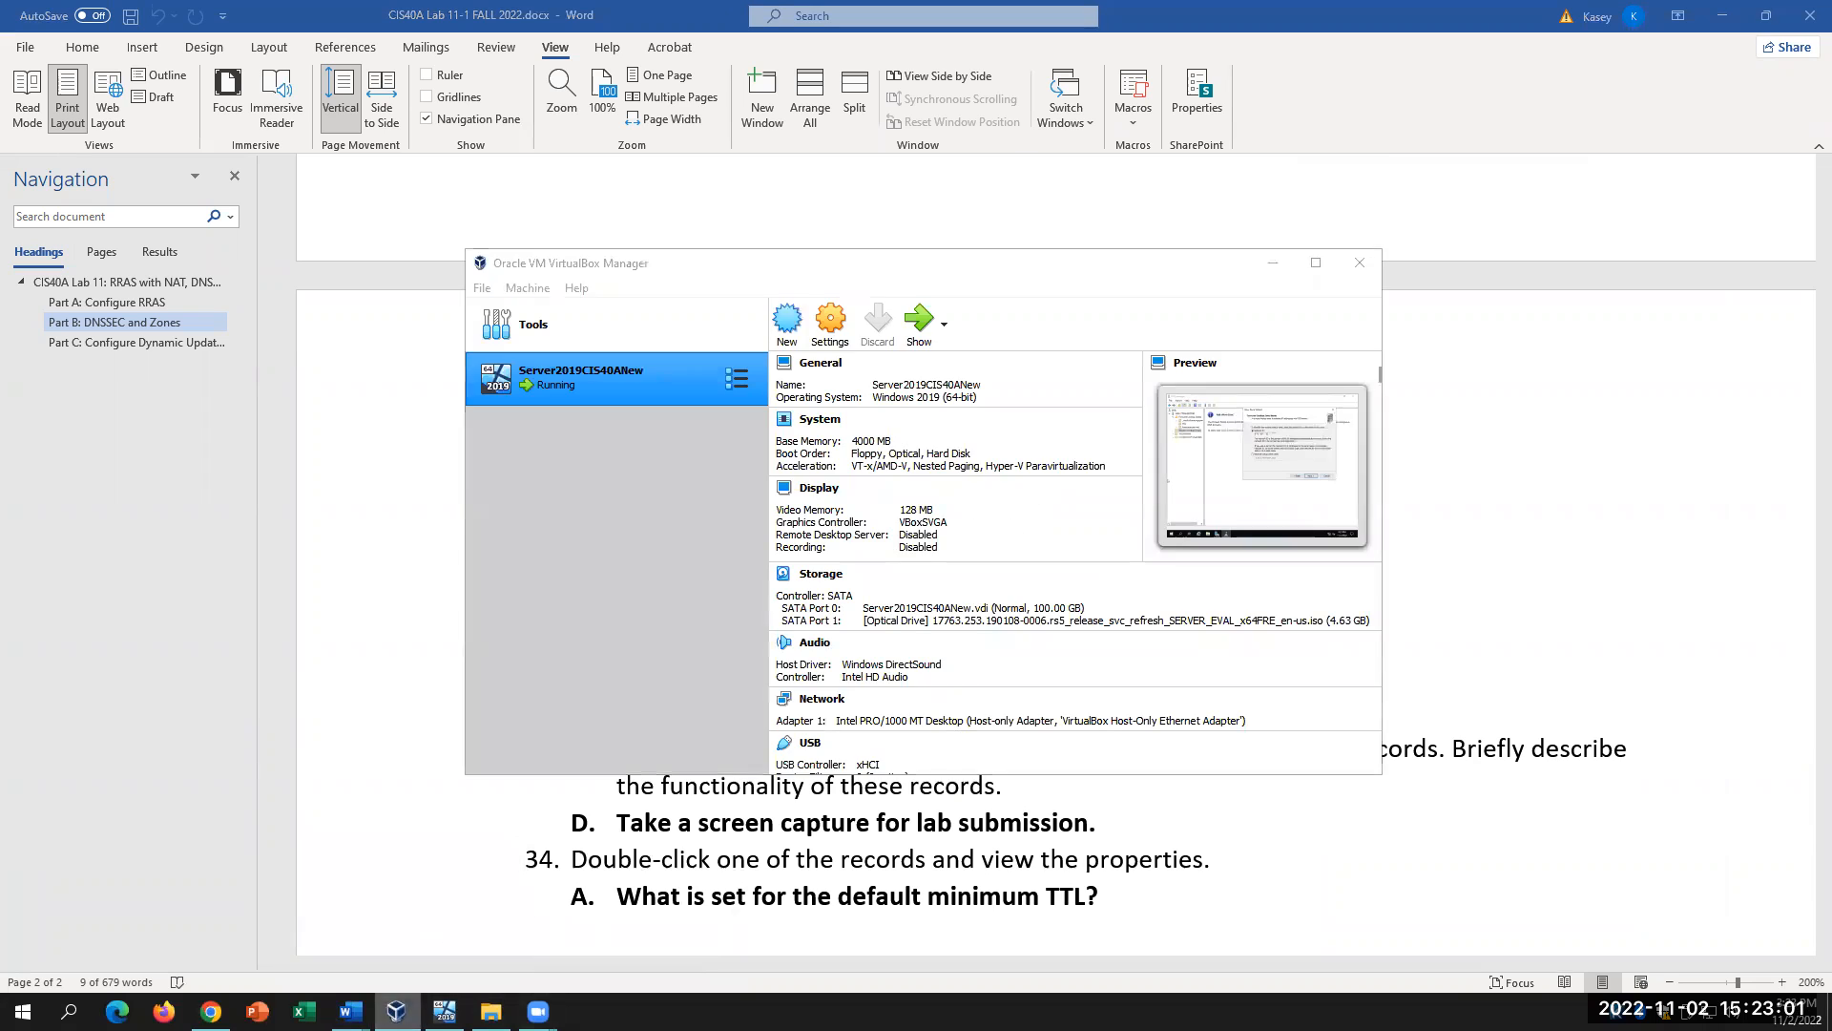
click(444, 1010)
click(1481, 650)
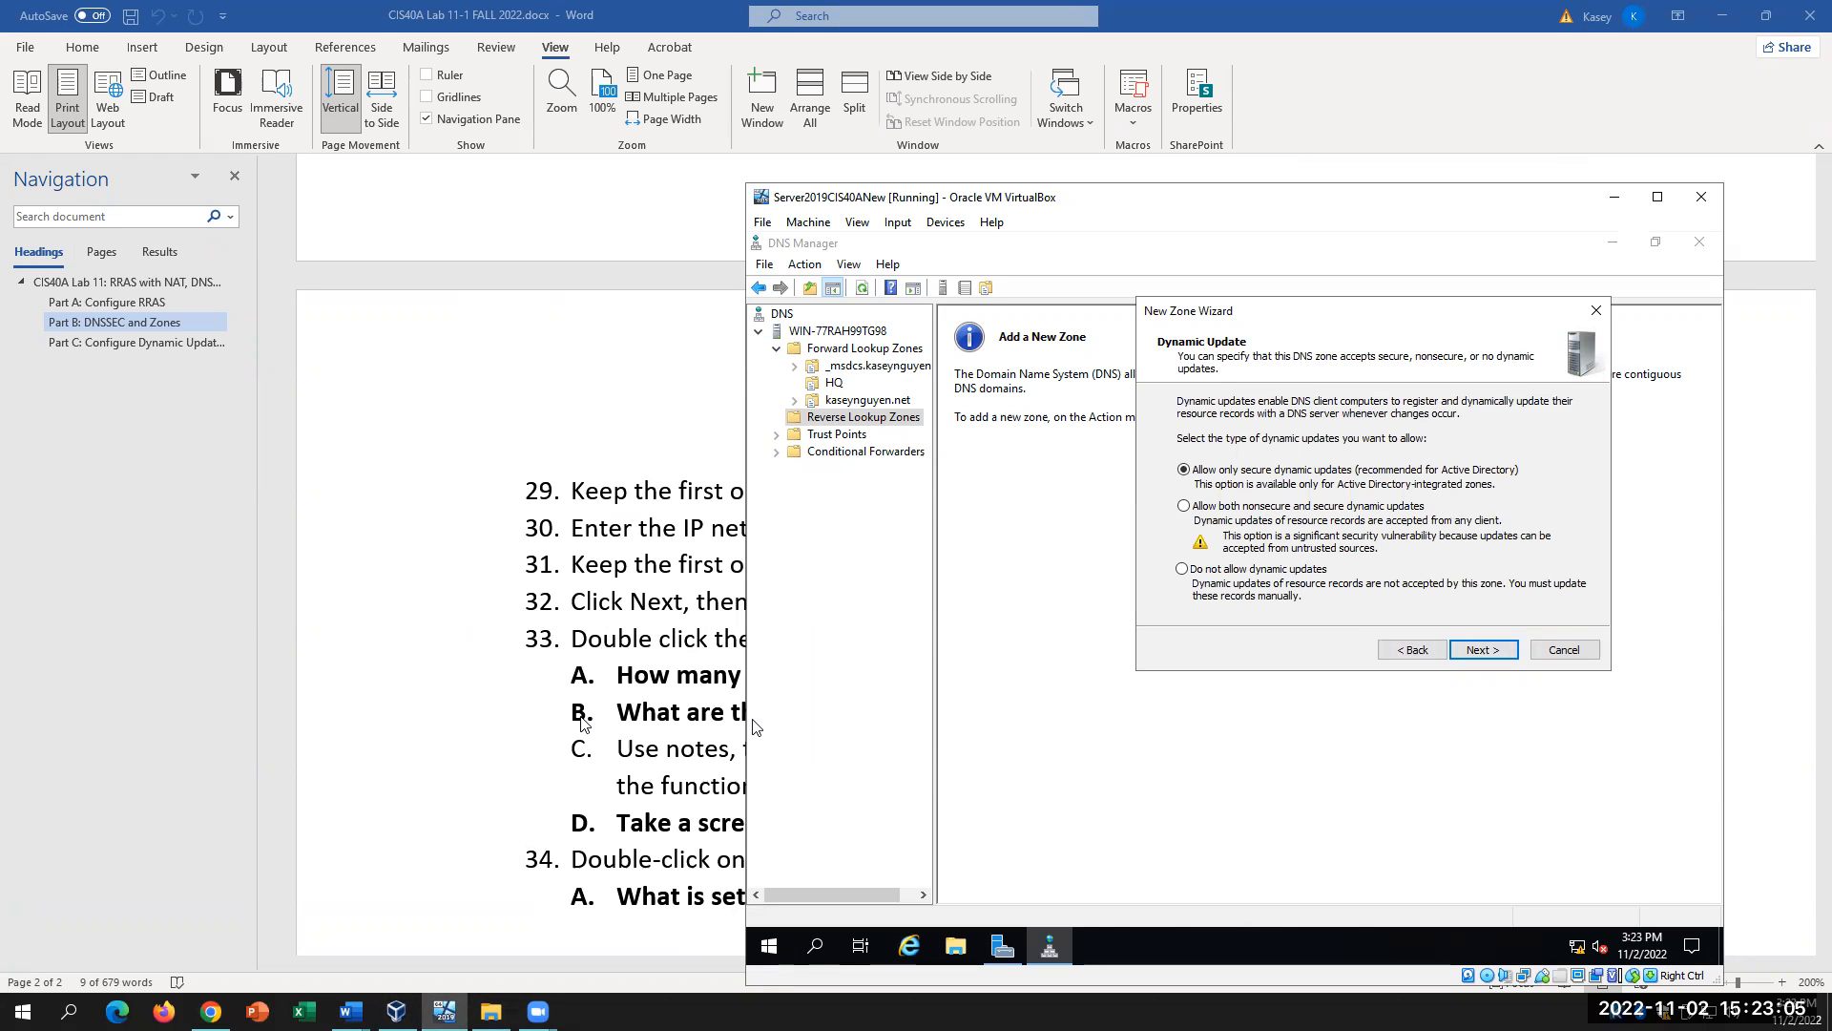
Keep secure-only dynamic updates, per lab step 31, and finish creating the zone
click(577, 637)
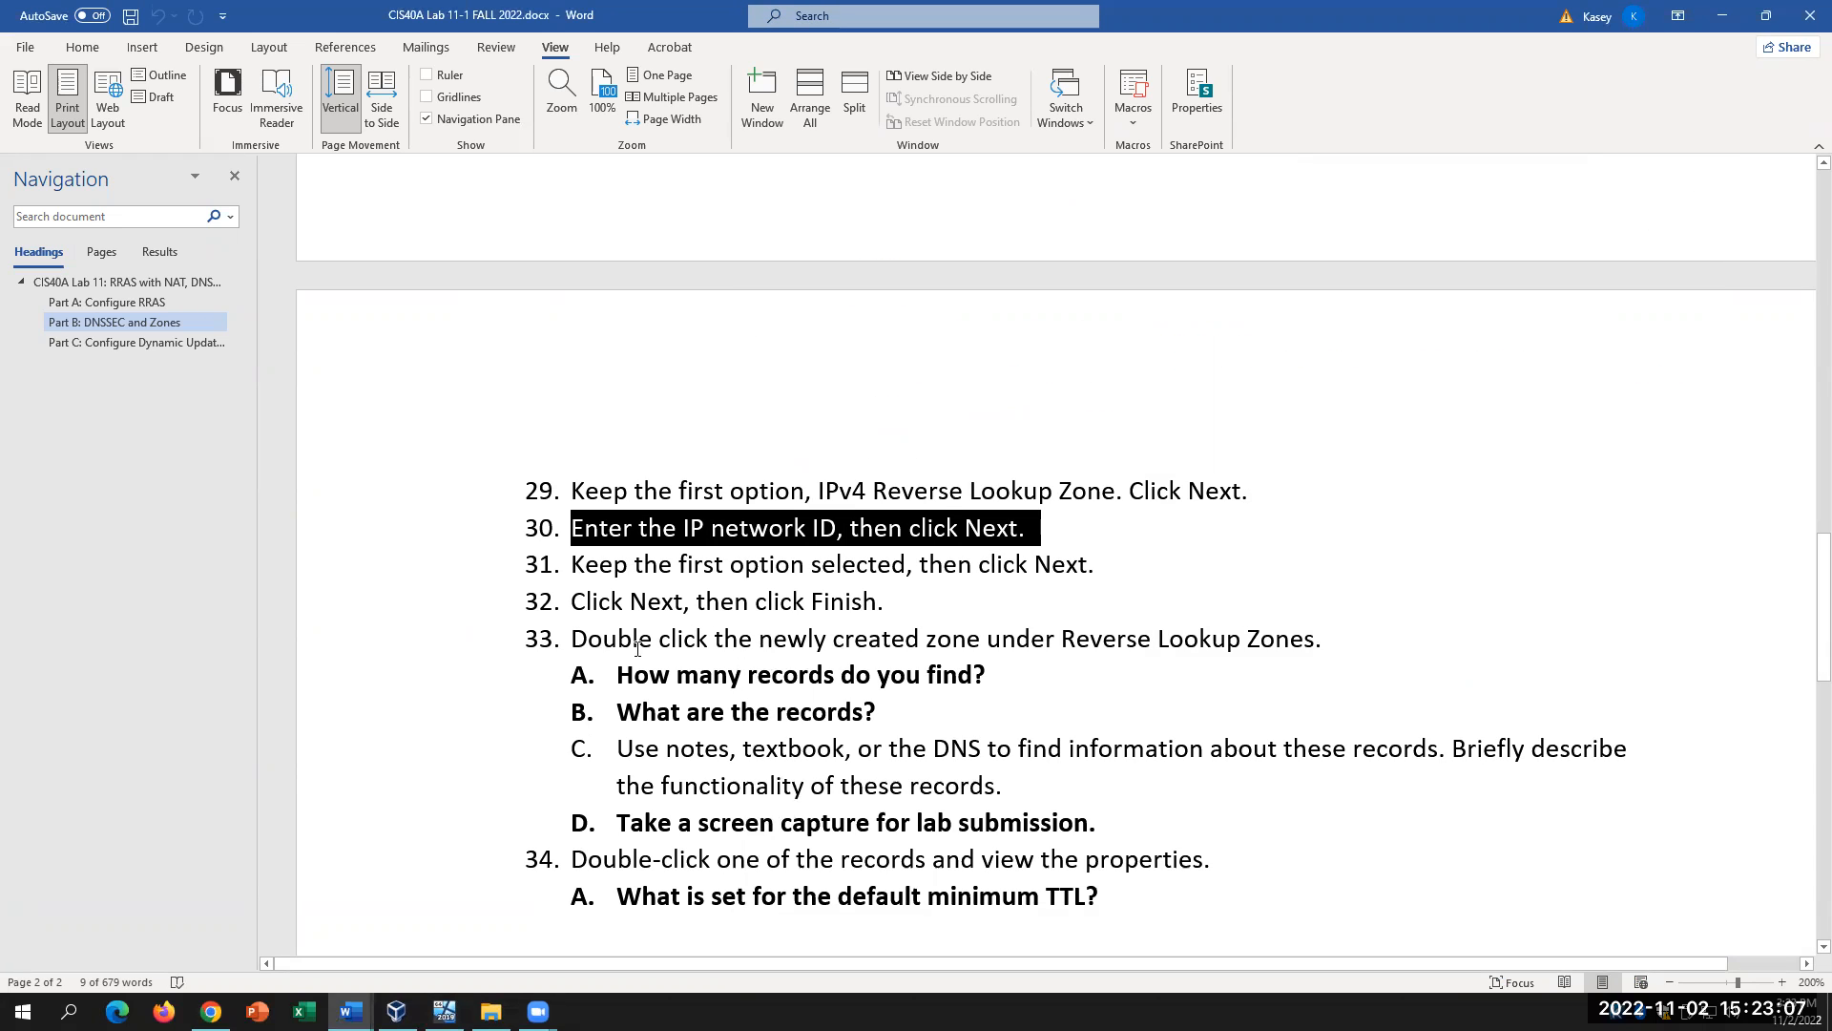
drag(586, 567, 1138, 558)
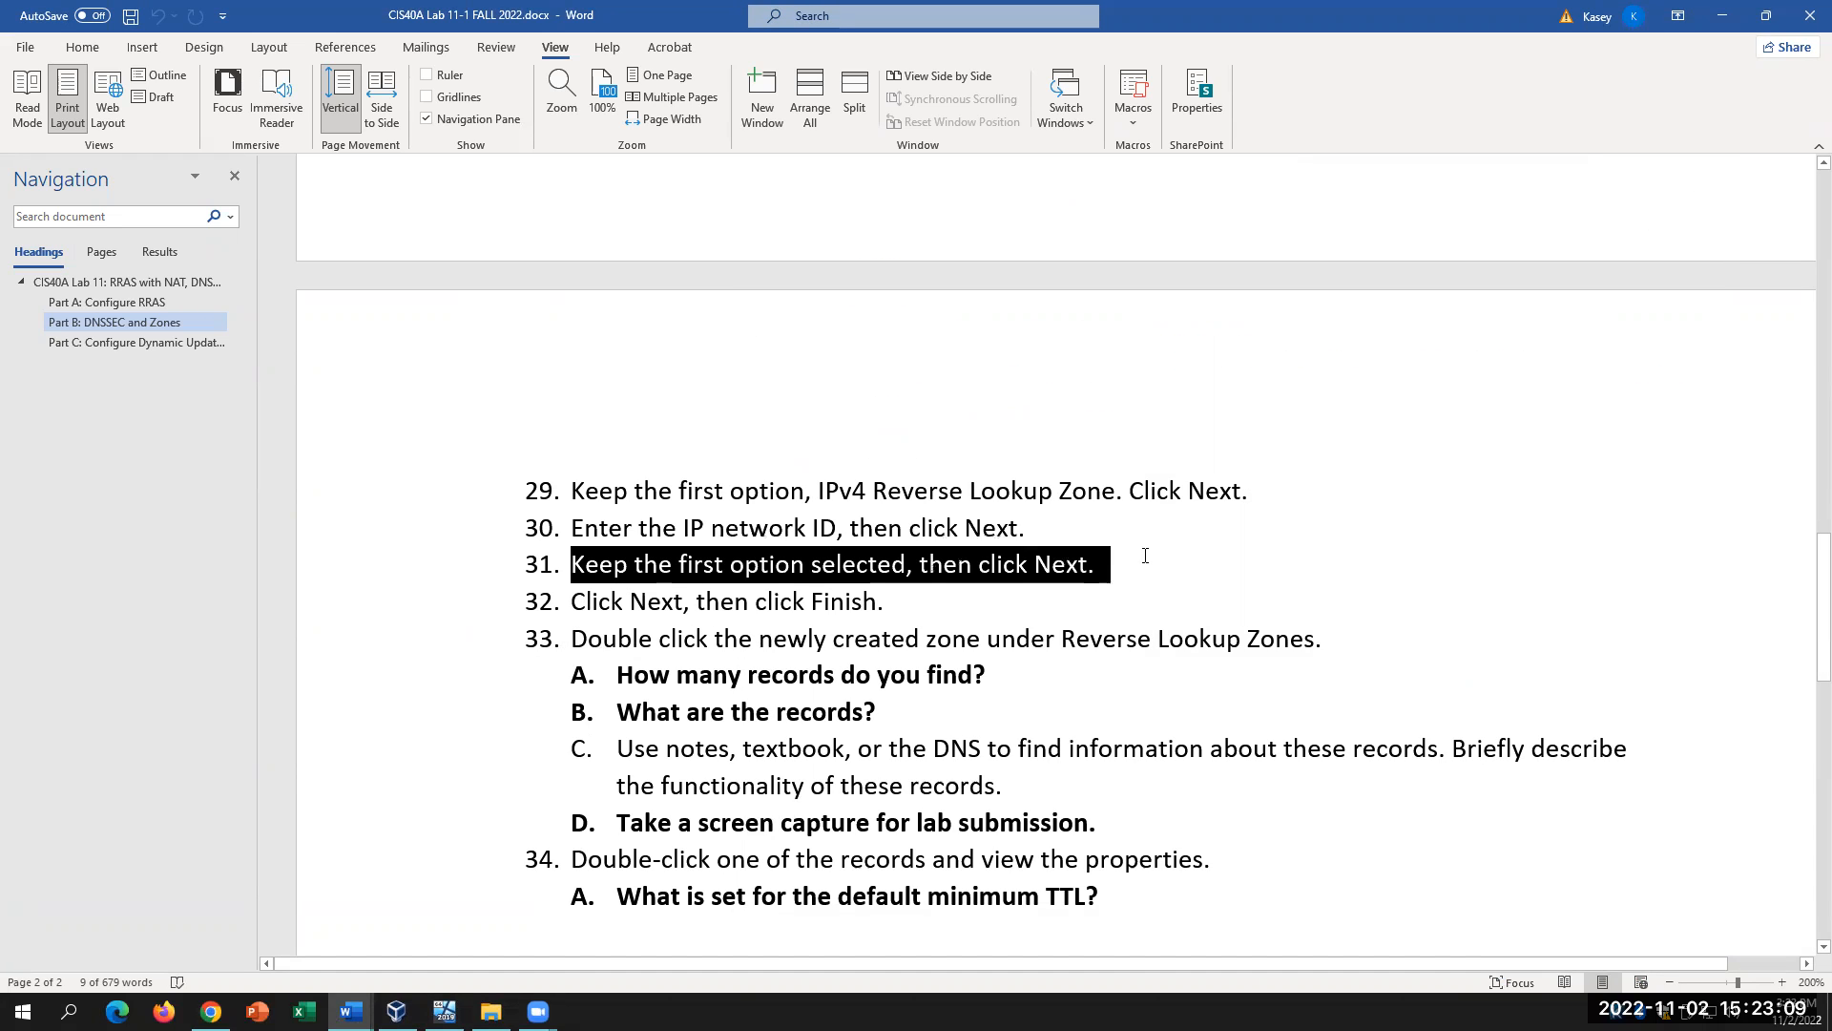
click(909, 604)
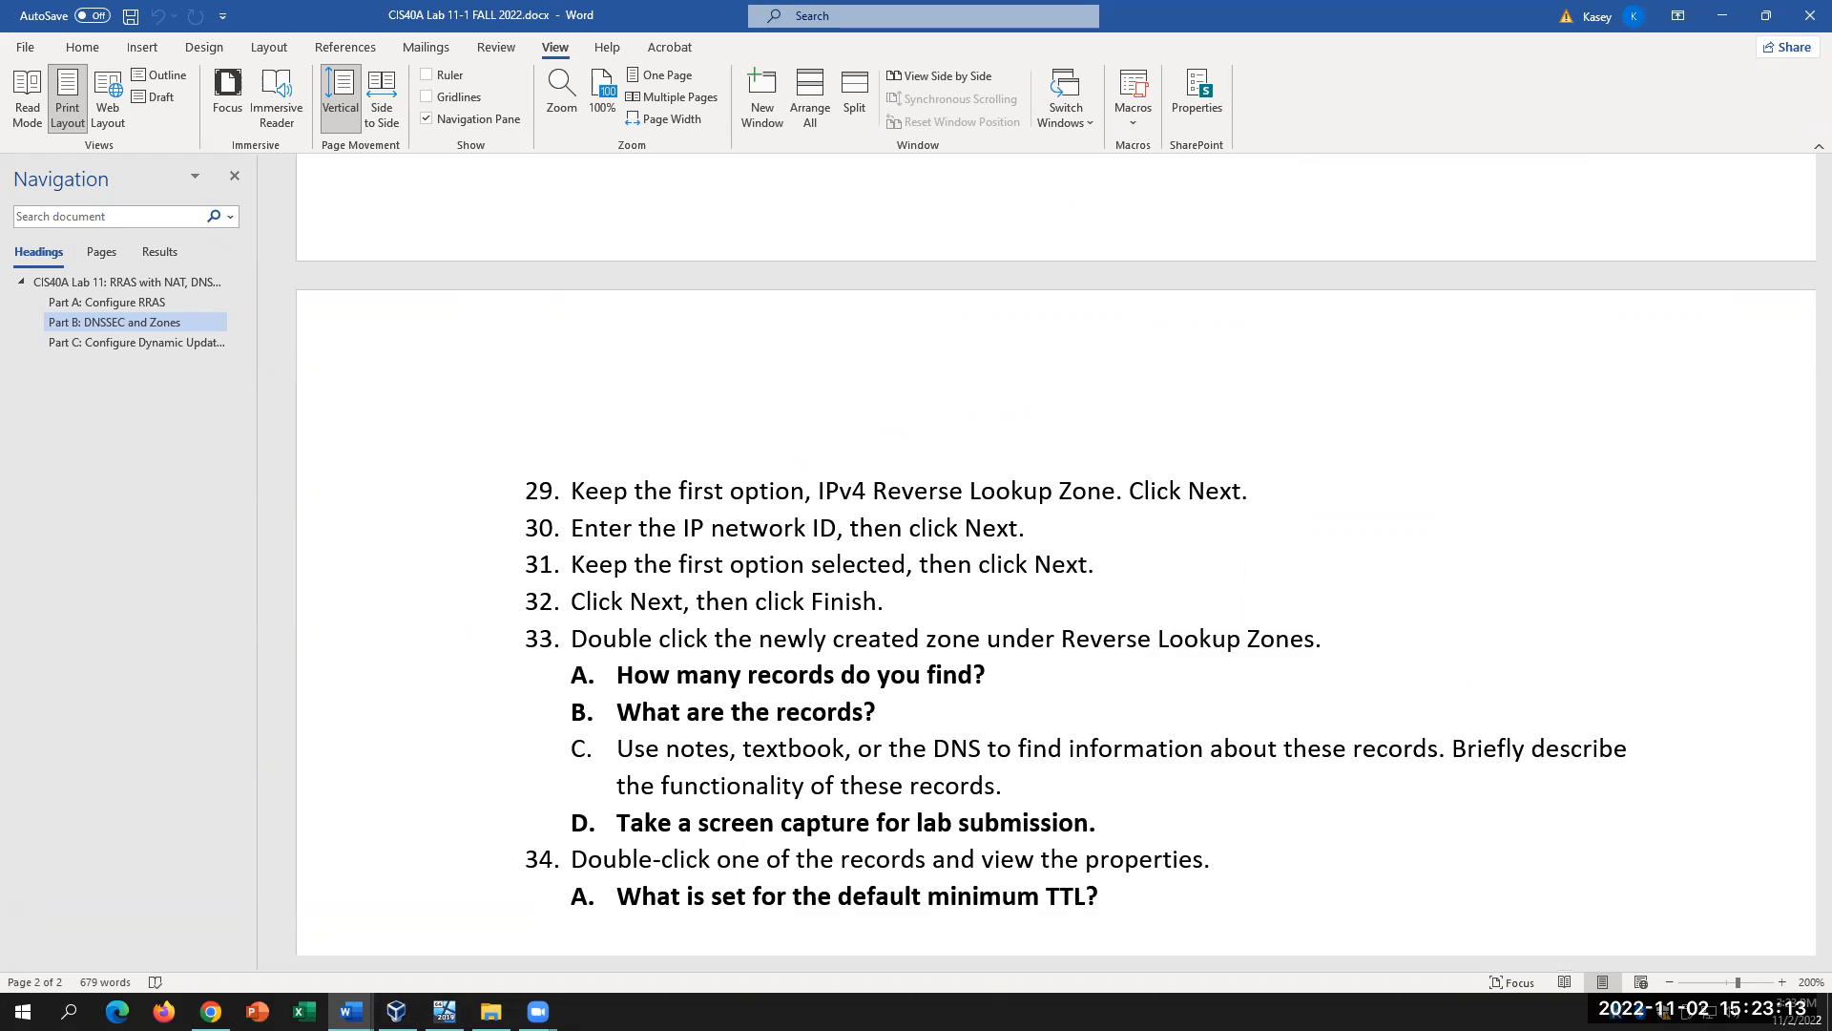
click(444, 1011)
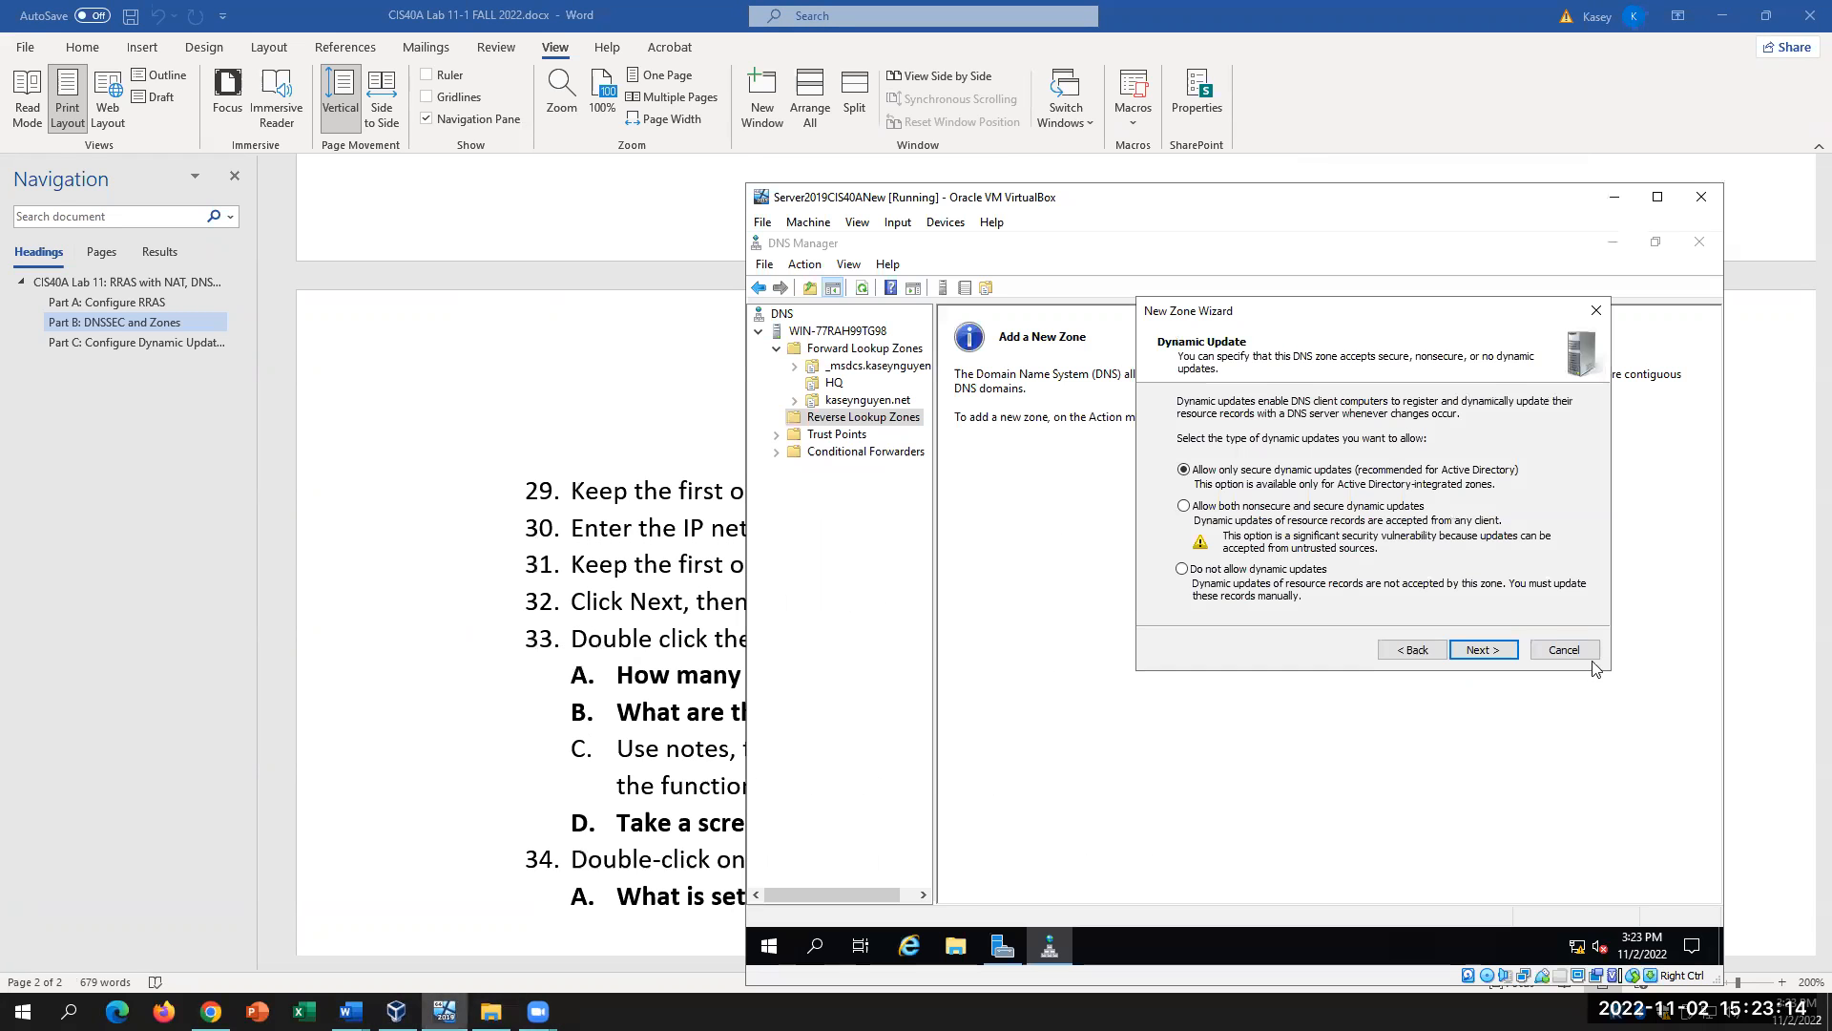
click(1484, 650)
click(1410, 650)
key(Return)
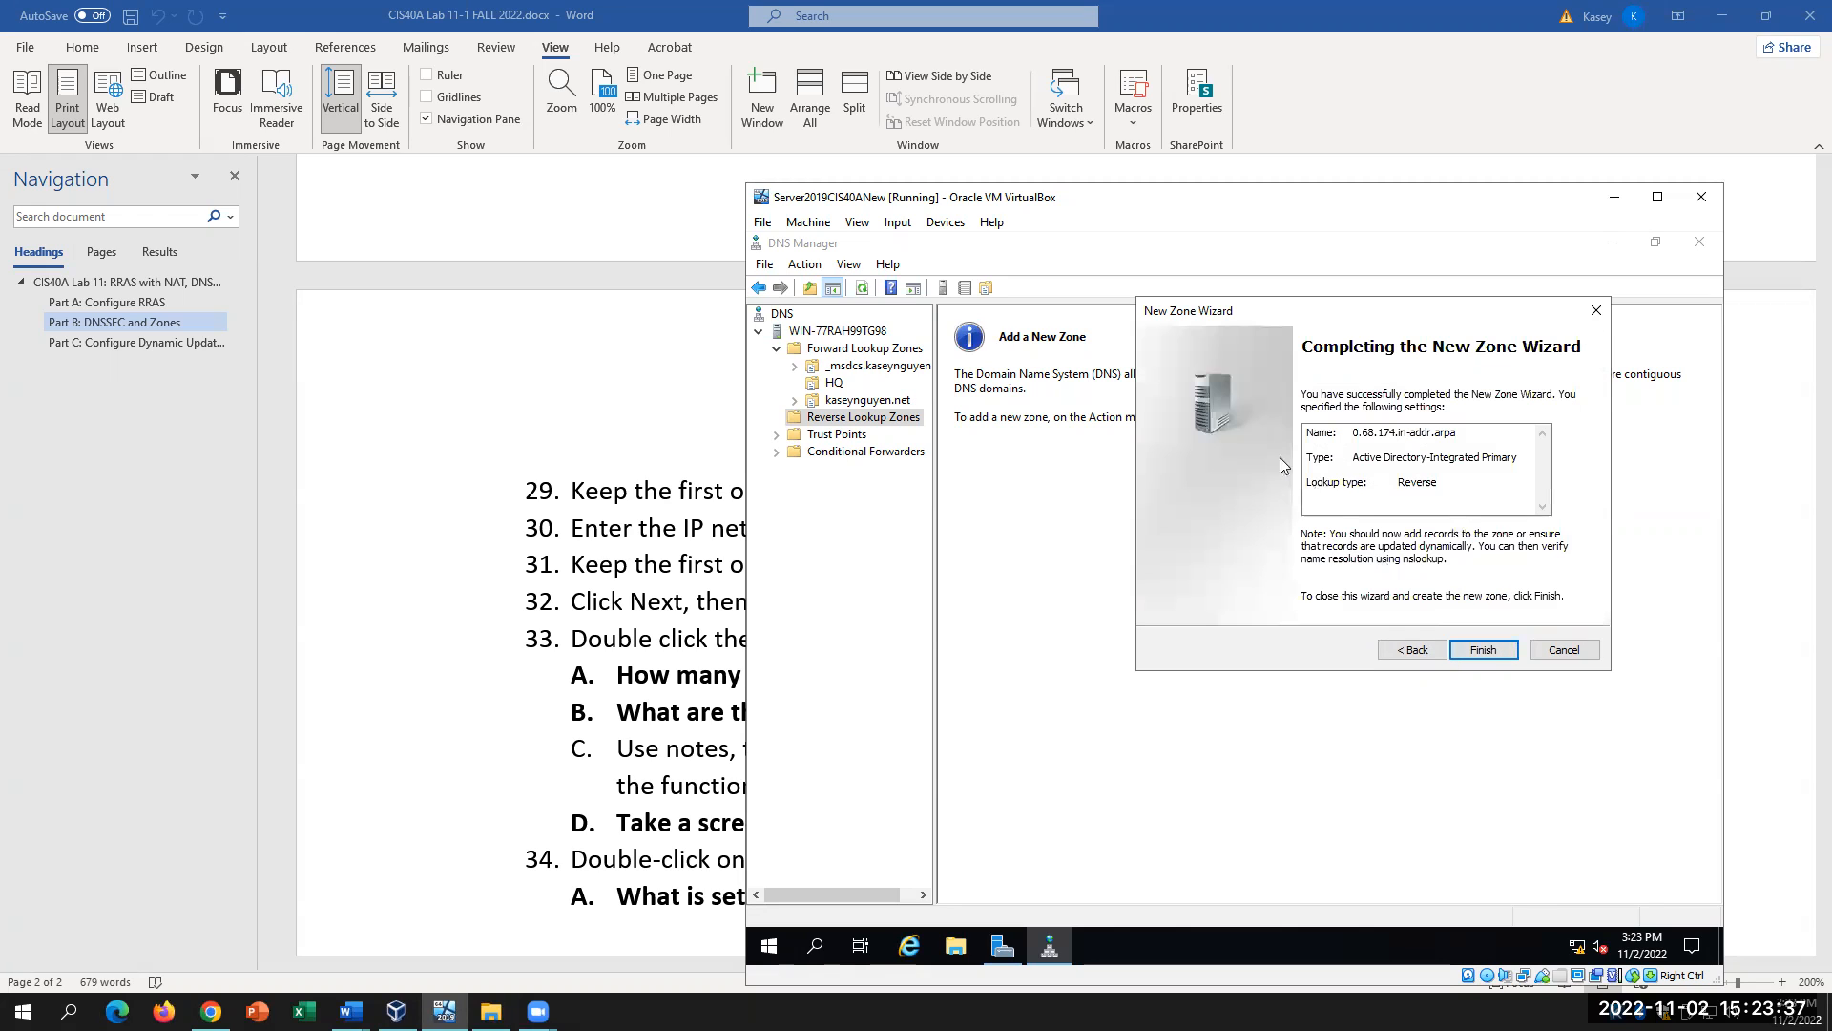
click(1478, 645)
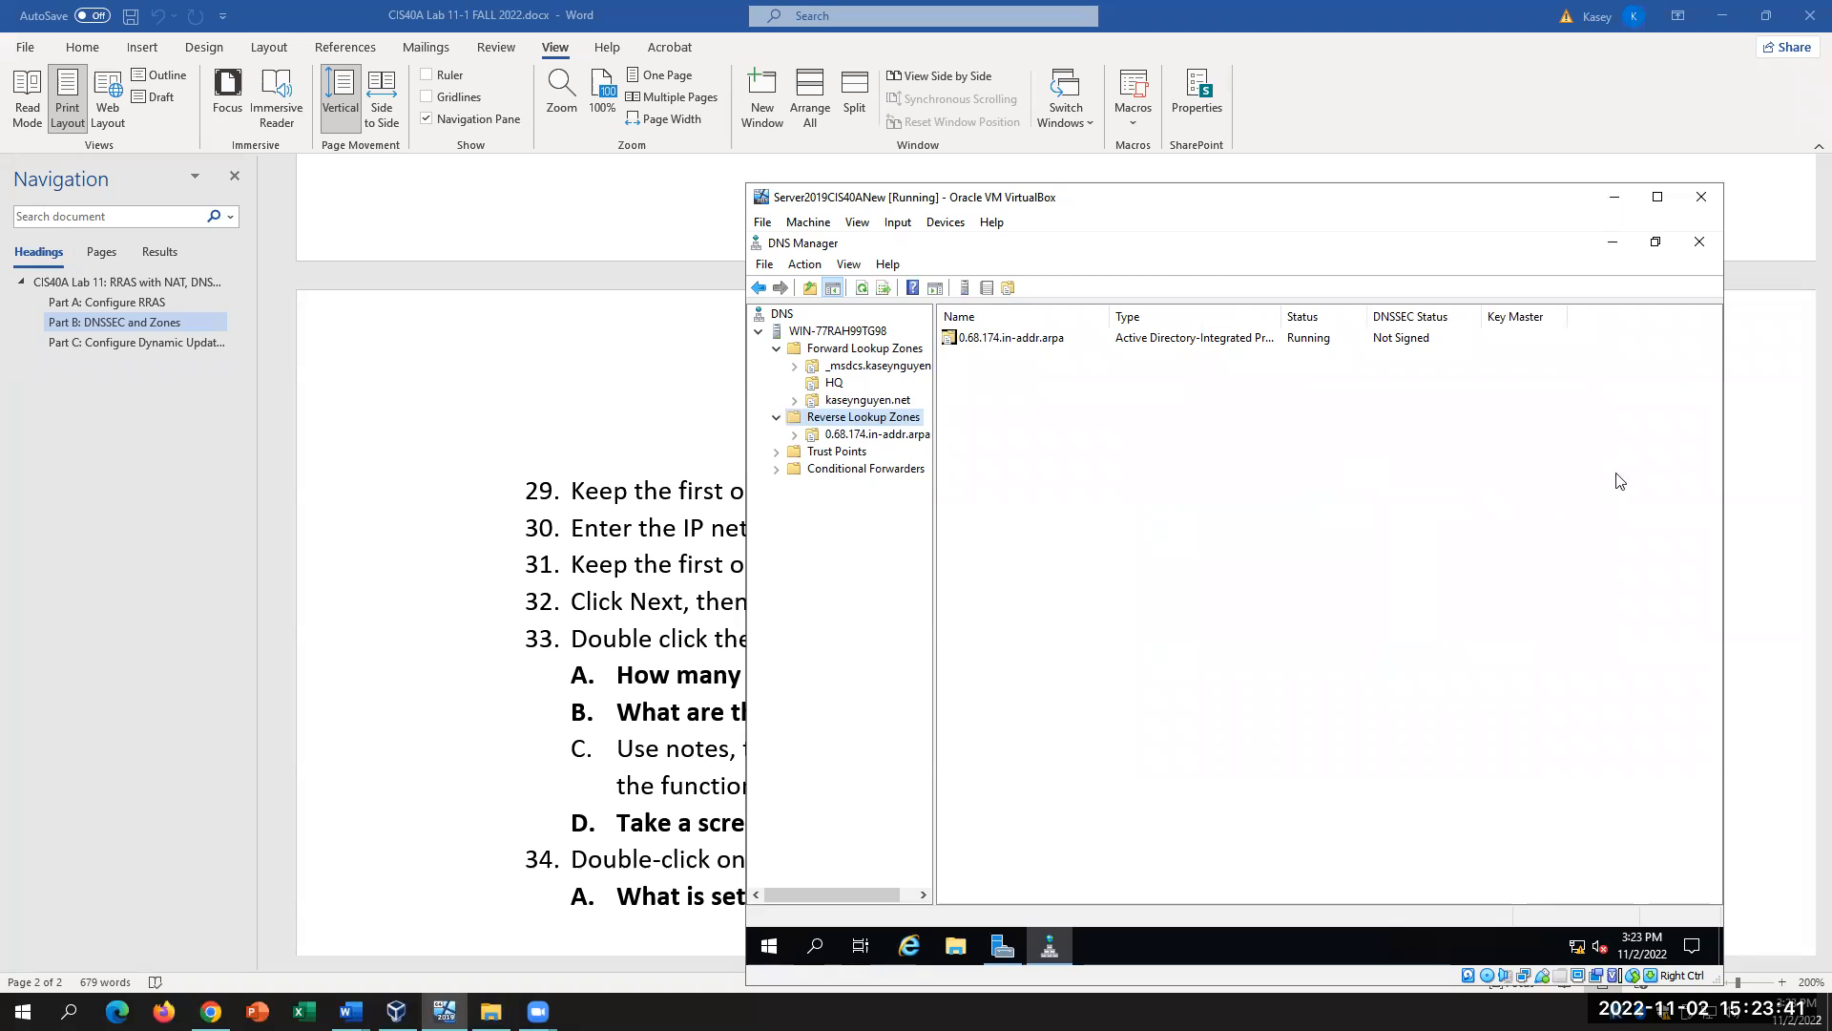
Select the new 0.68.174.in-addr.arpa zone to list its SOA and NS records
click(867, 434)
click(862, 420)
click(875, 434)
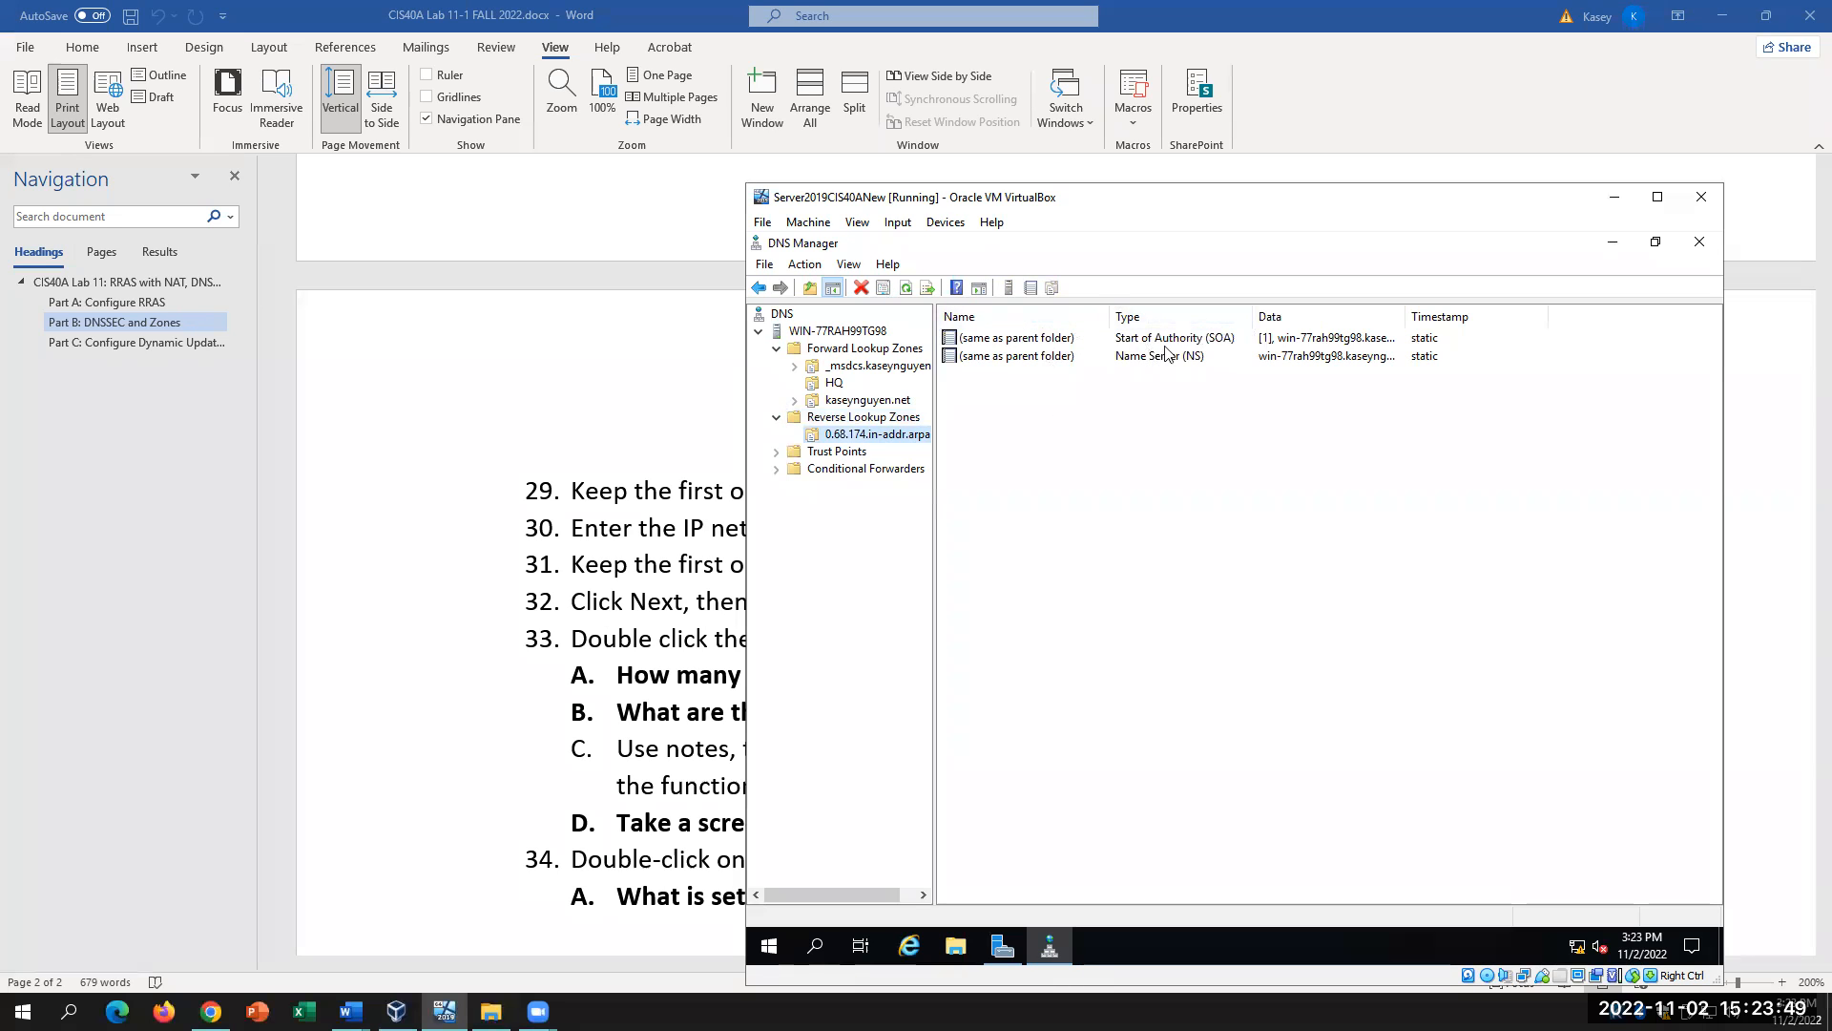
click(633, 689)
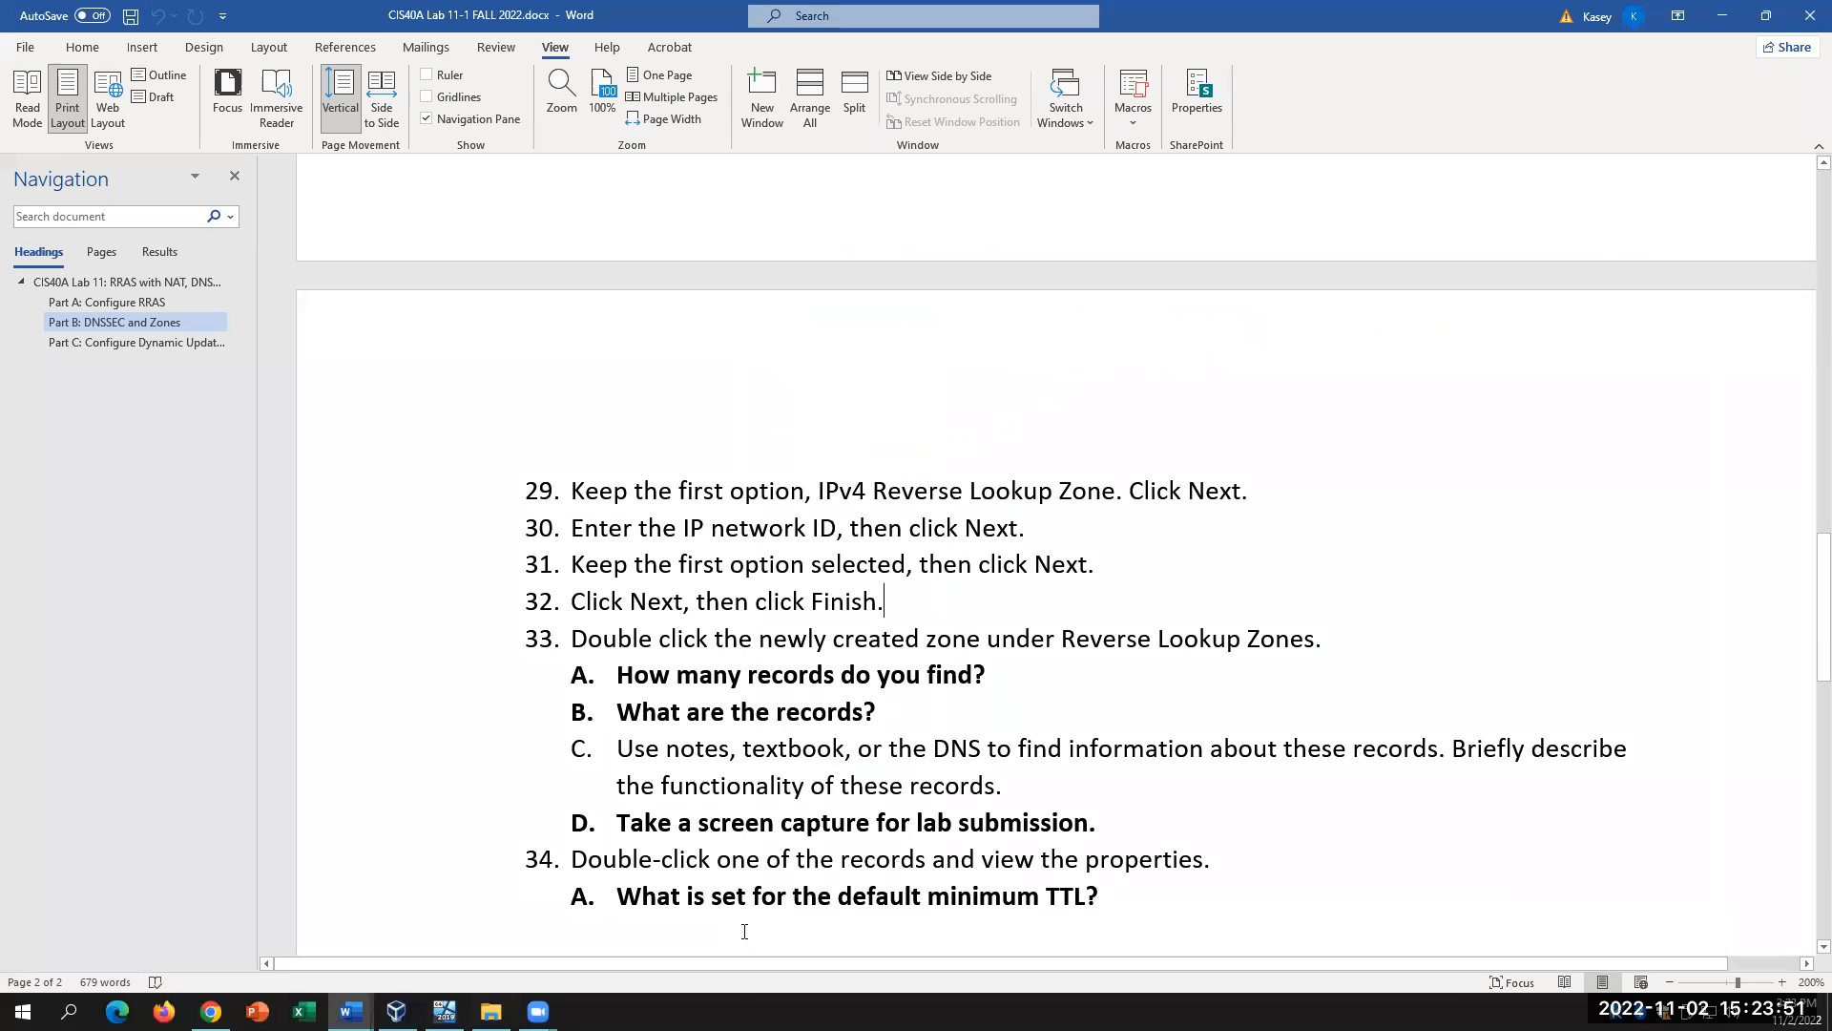
drag(1011, 674, 615, 675)
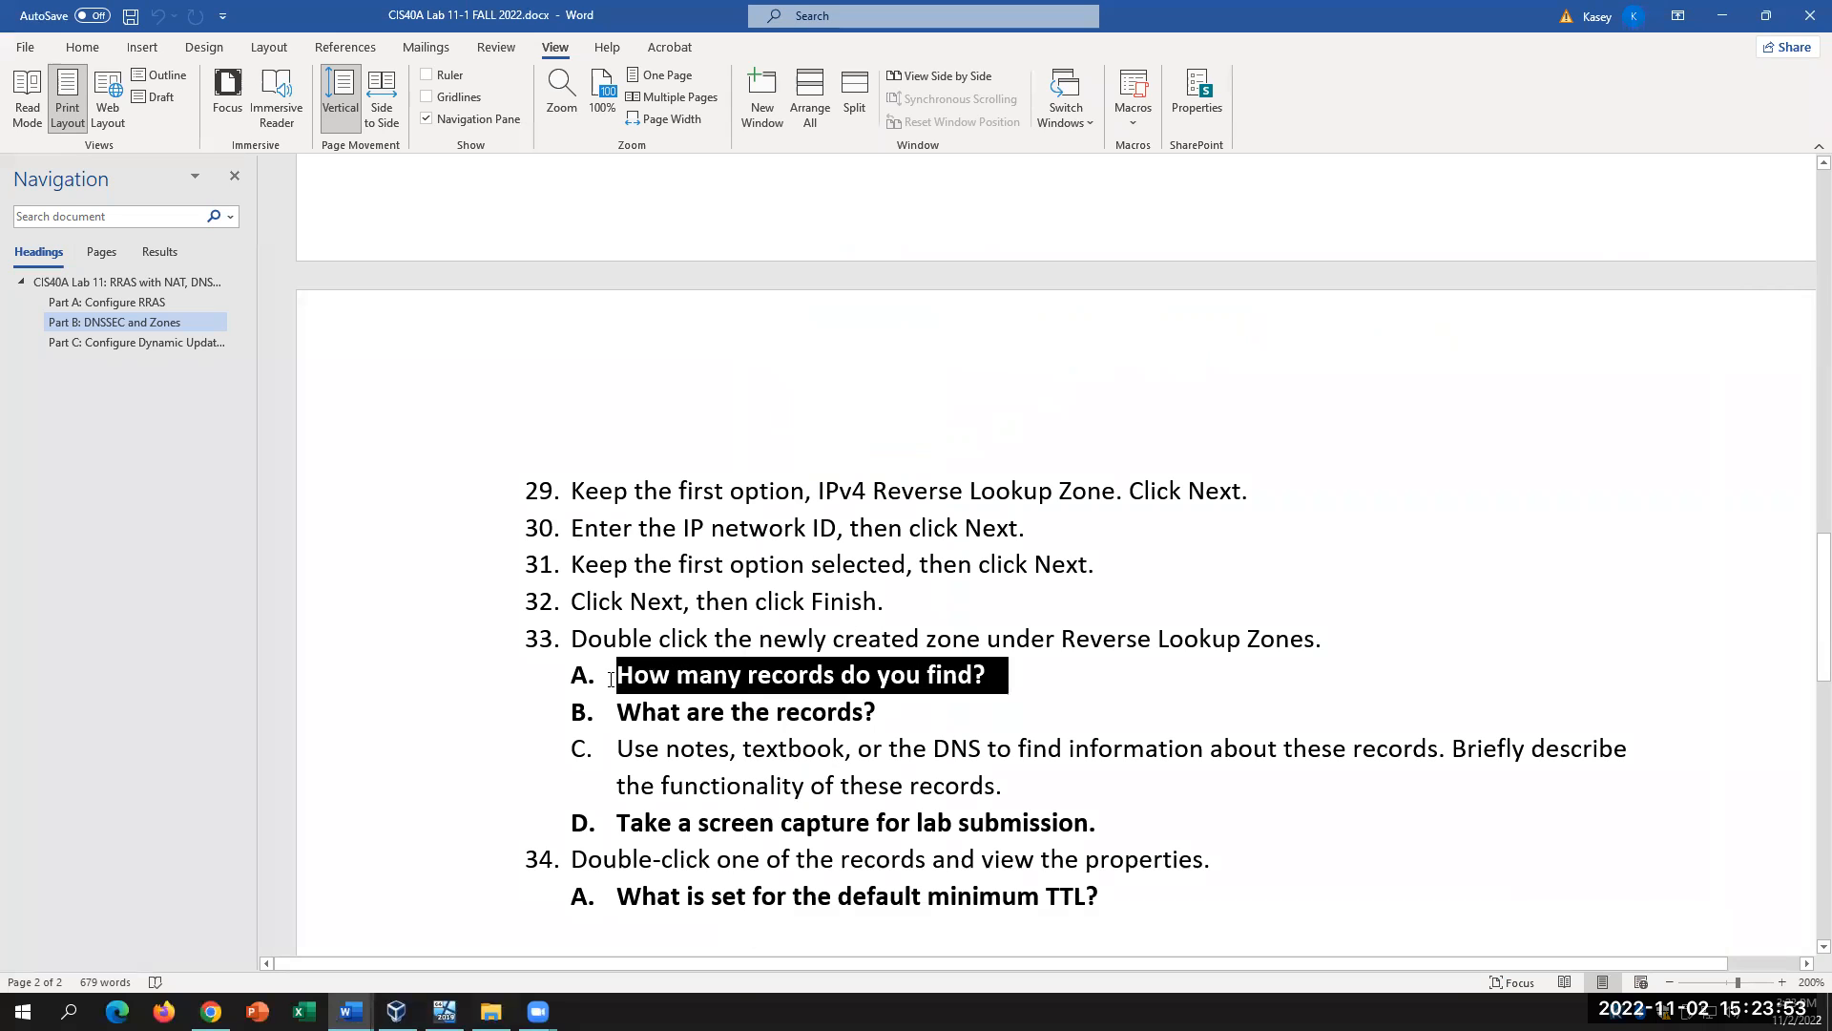
click(879, 725)
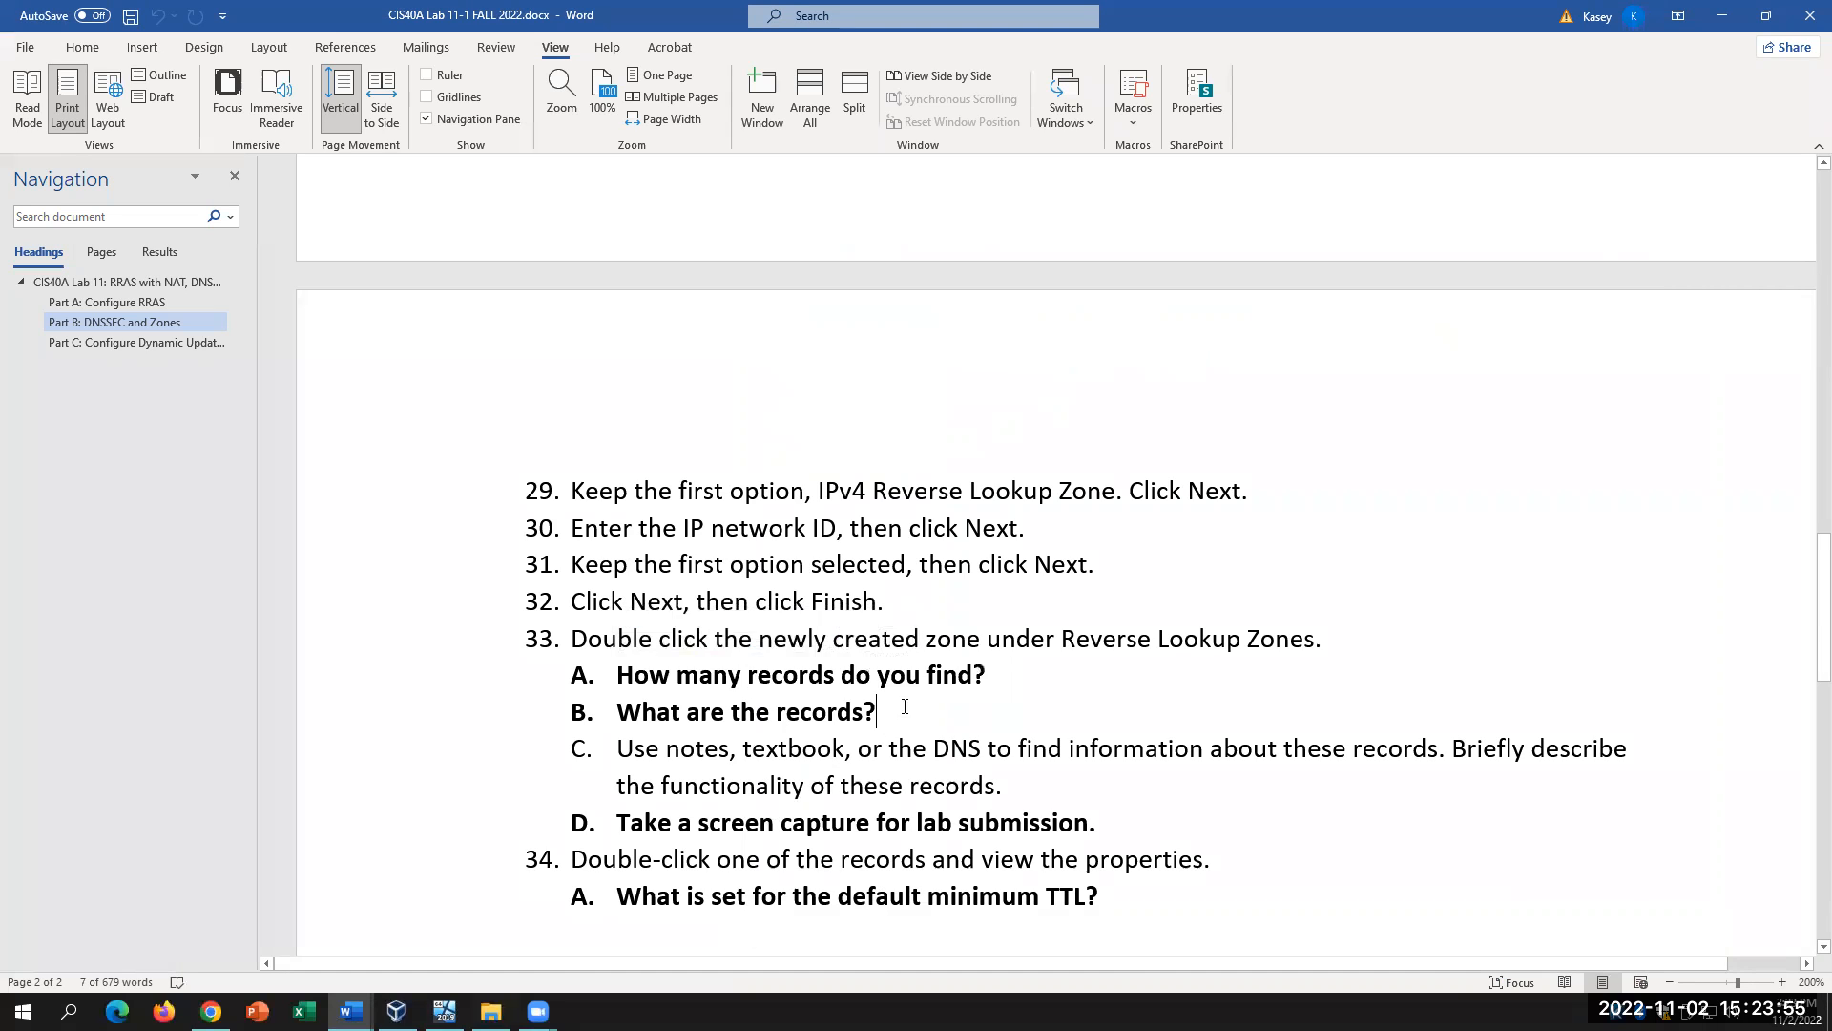
click(444, 1010)
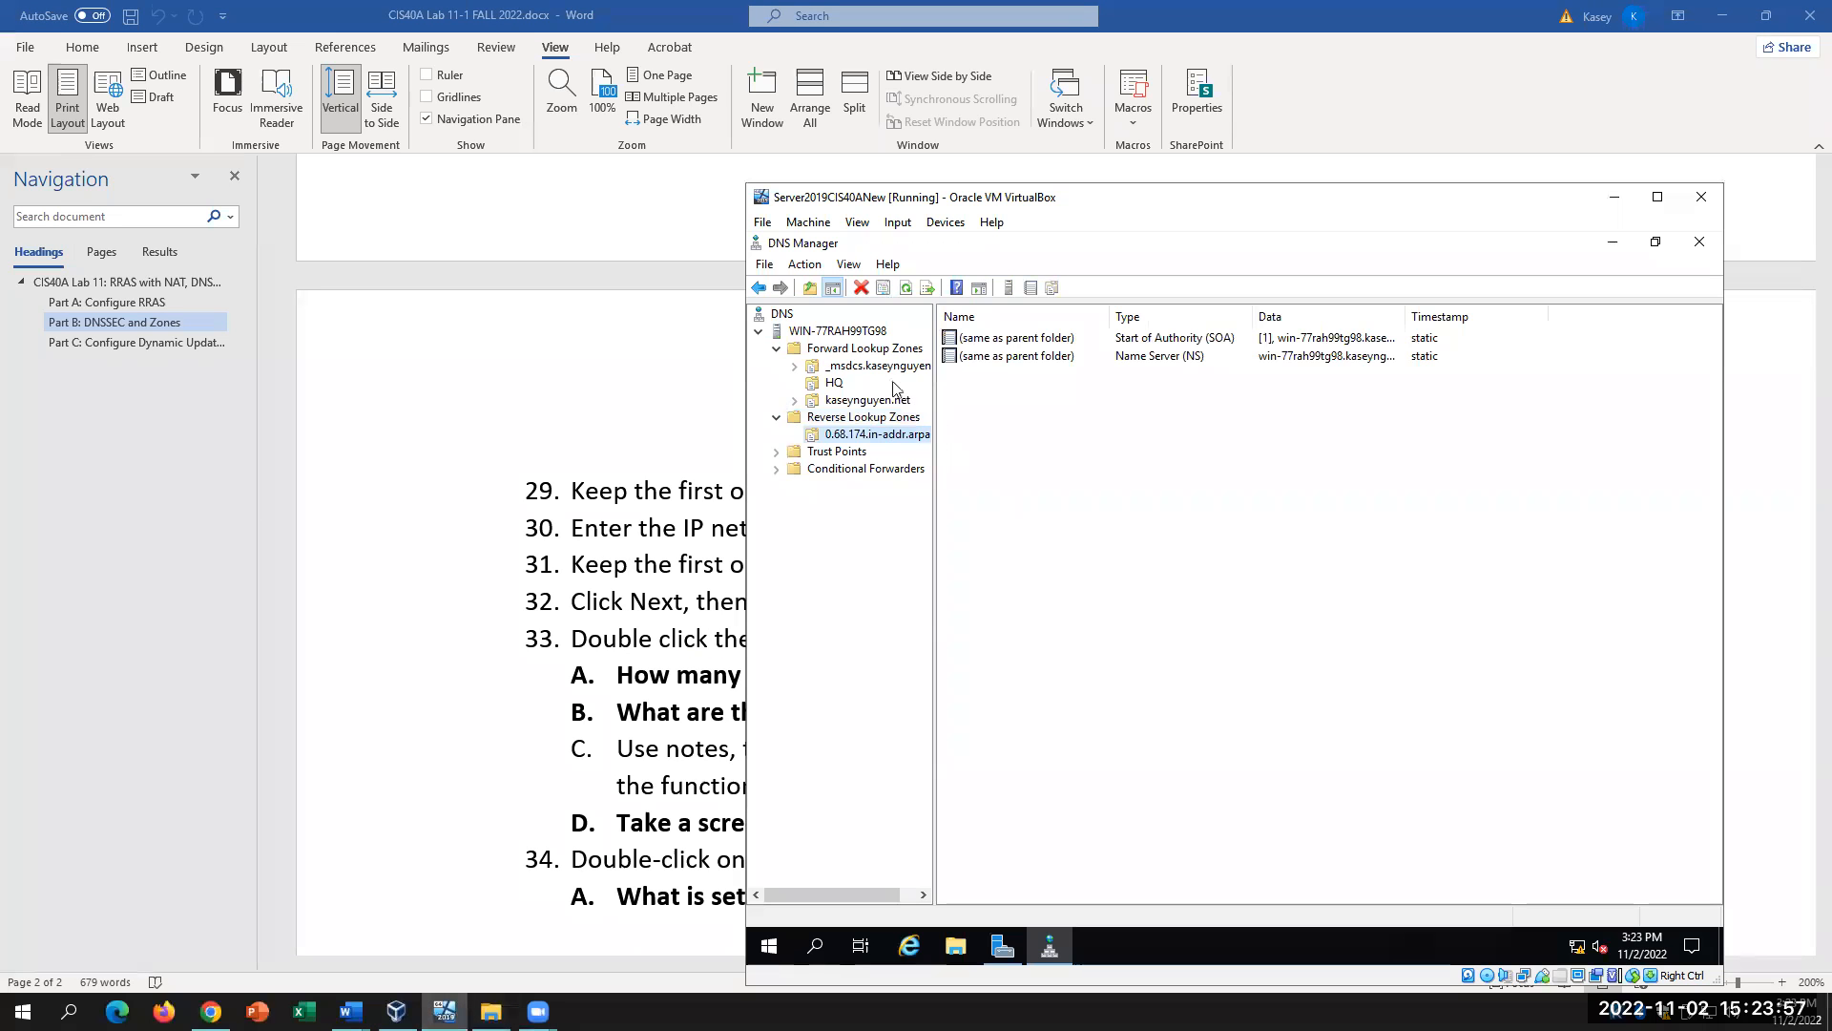
click(842, 416)
click(849, 435)
click(1067, 358)
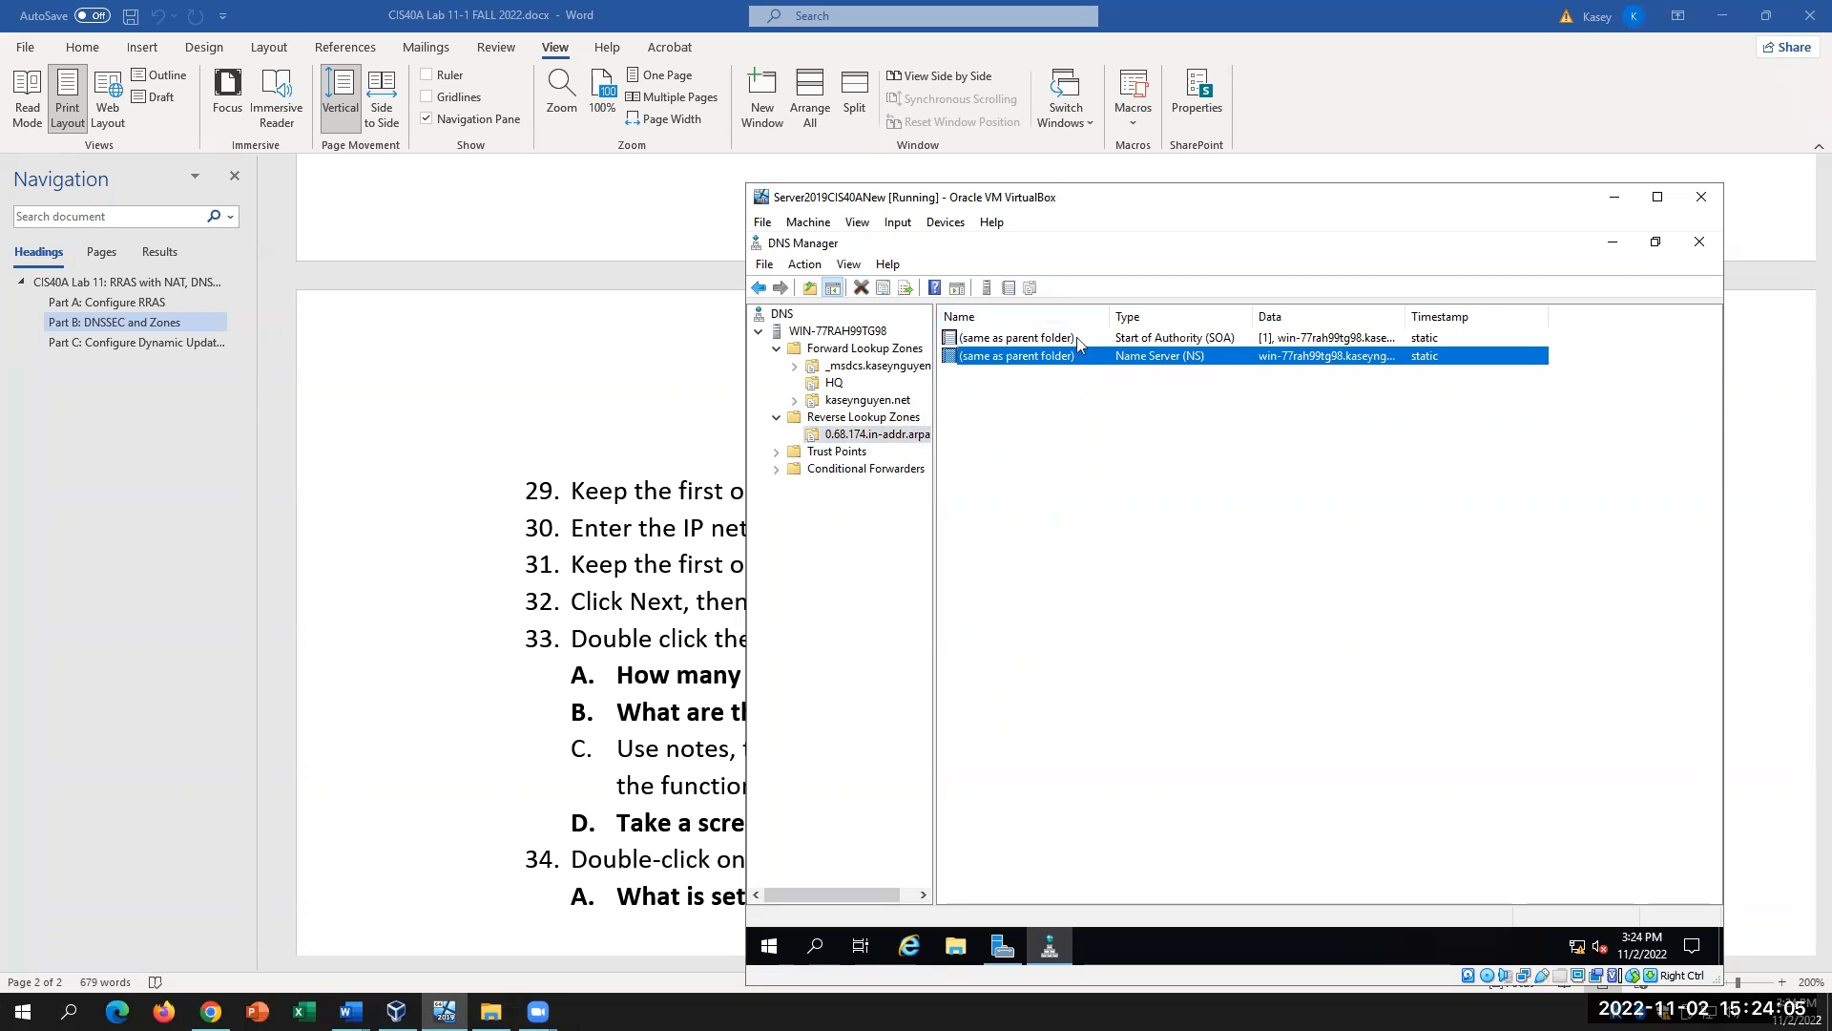
click(1082, 339)
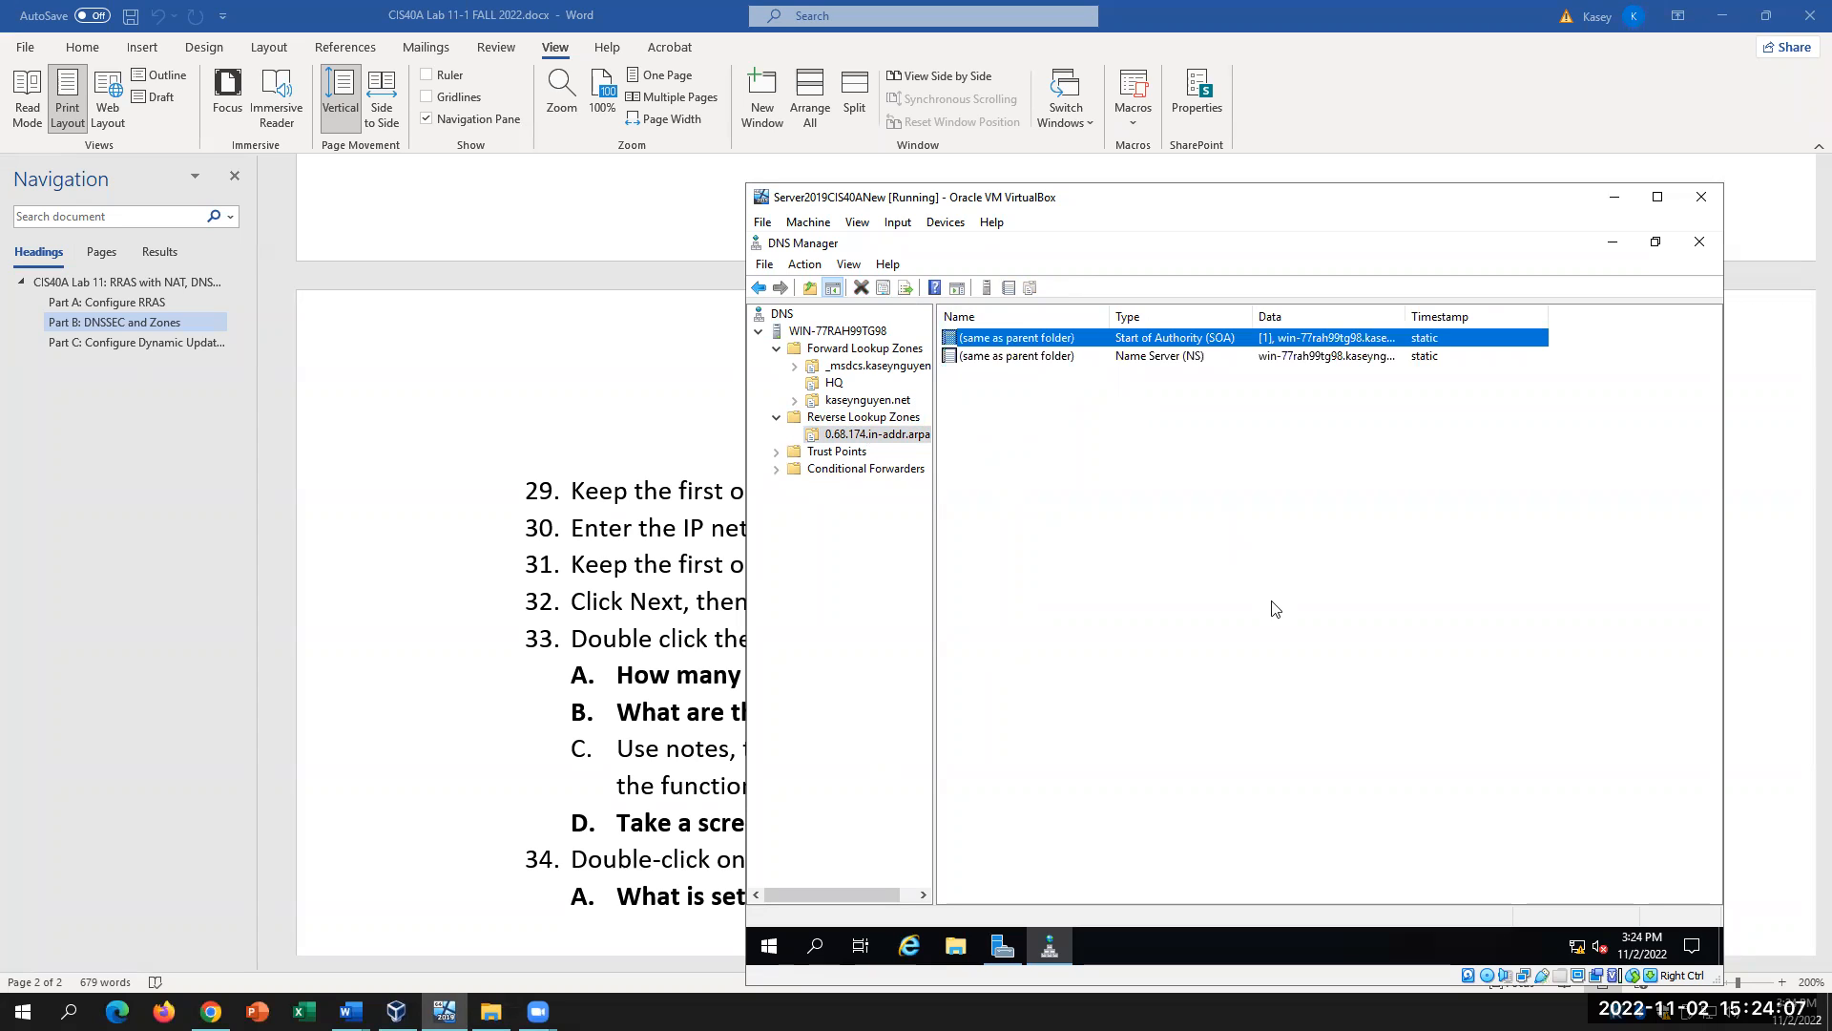
click(575, 688)
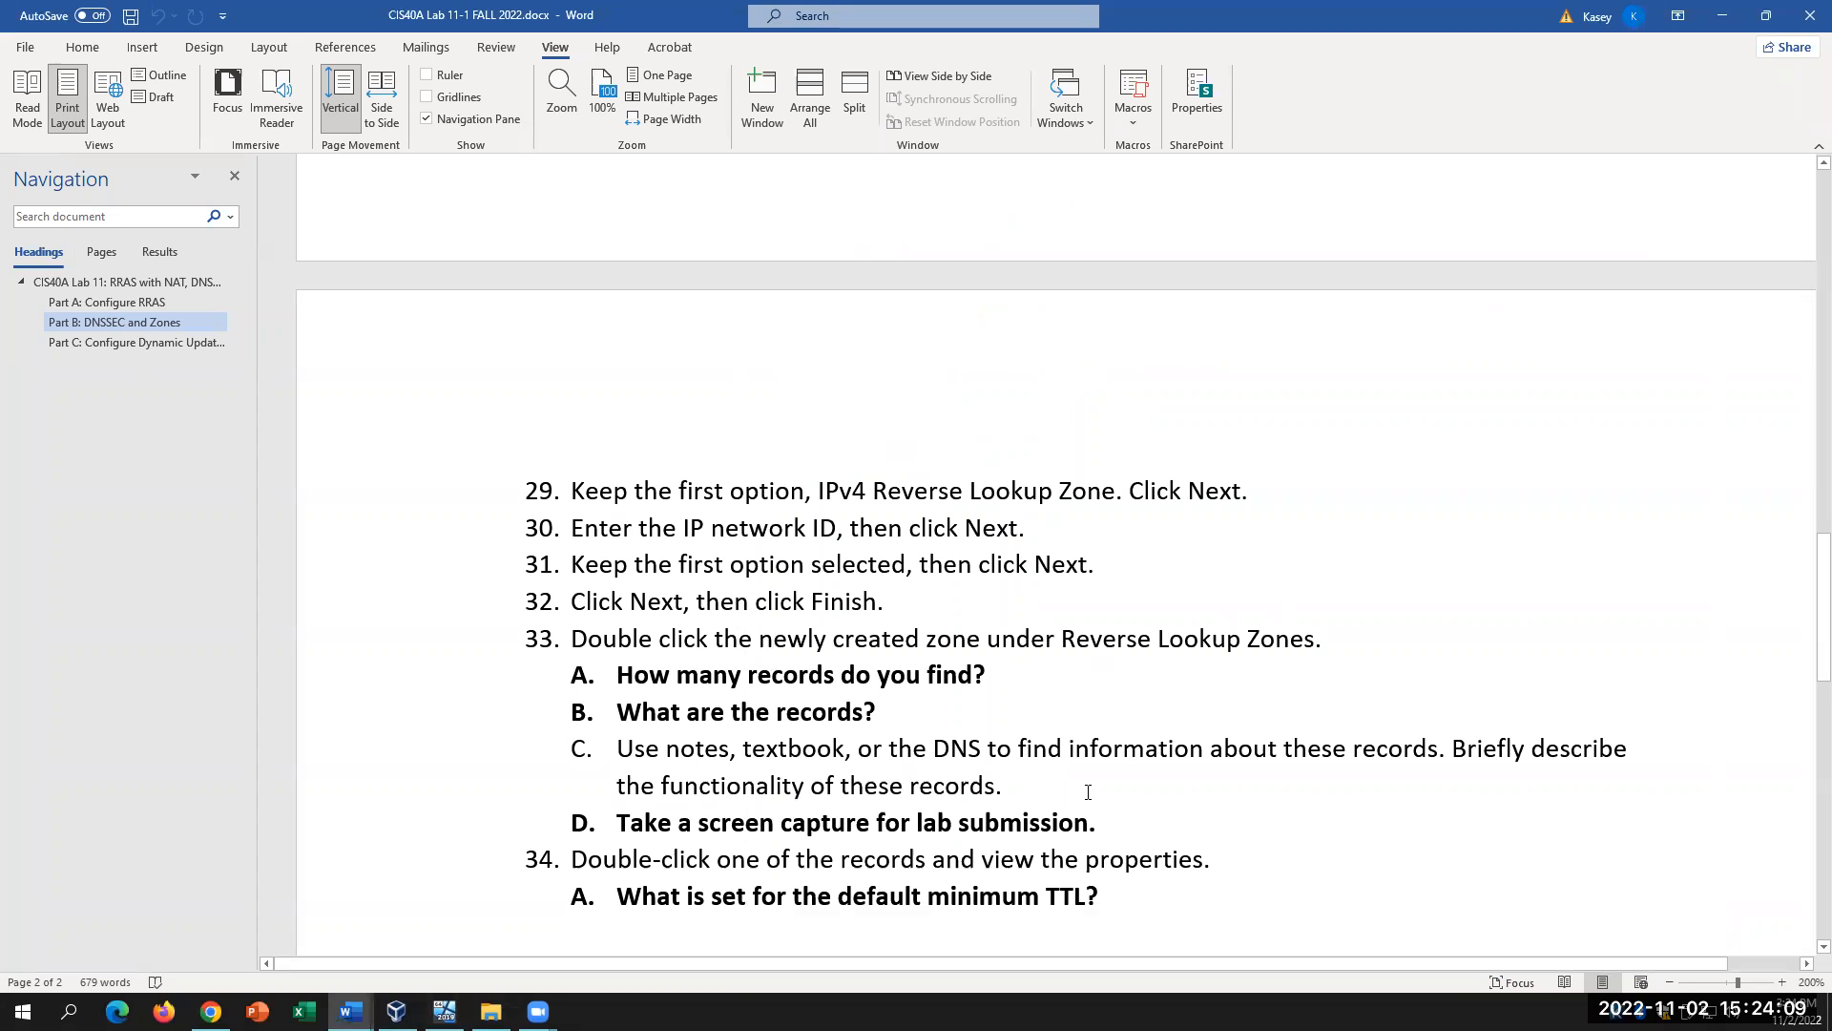
click(914, 748)
drag(1054, 786, 630, 748)
click(1158, 803)
key(alt+Tab)
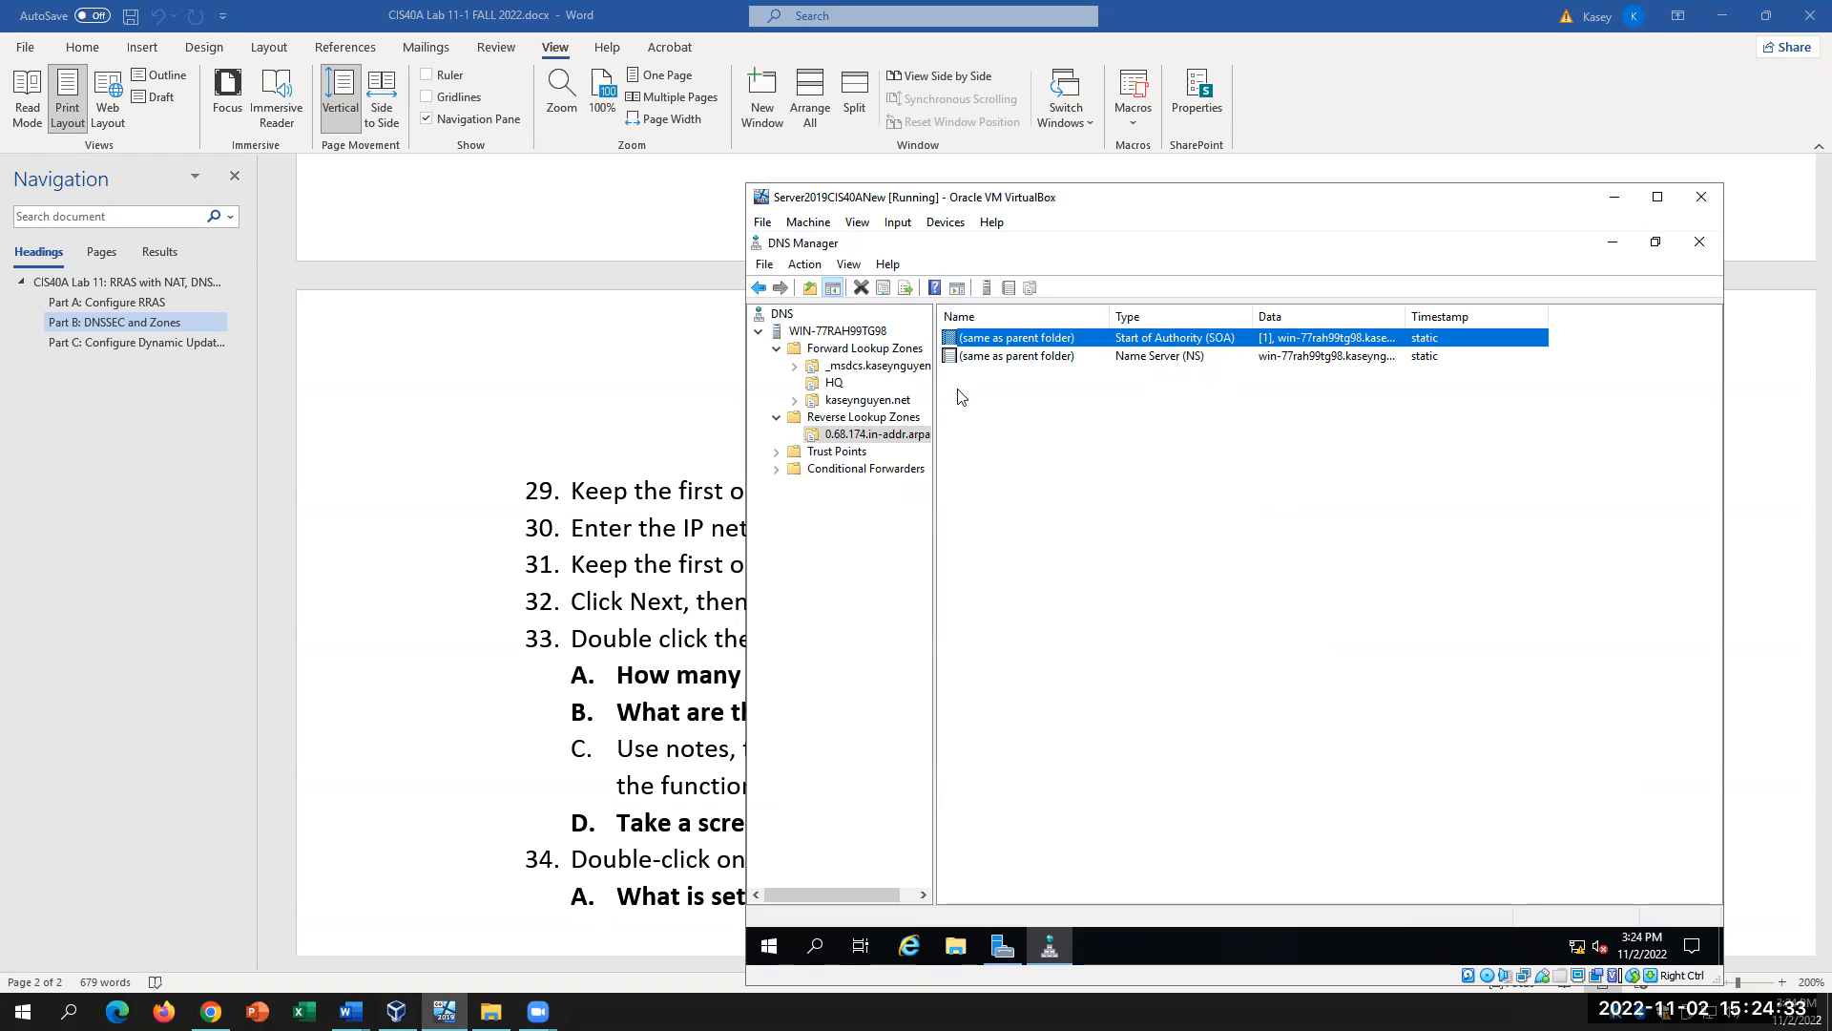
Browse the kaseynguyen.net zone's Host (A), NS and SOA records, and the reverse zone
click(840, 382)
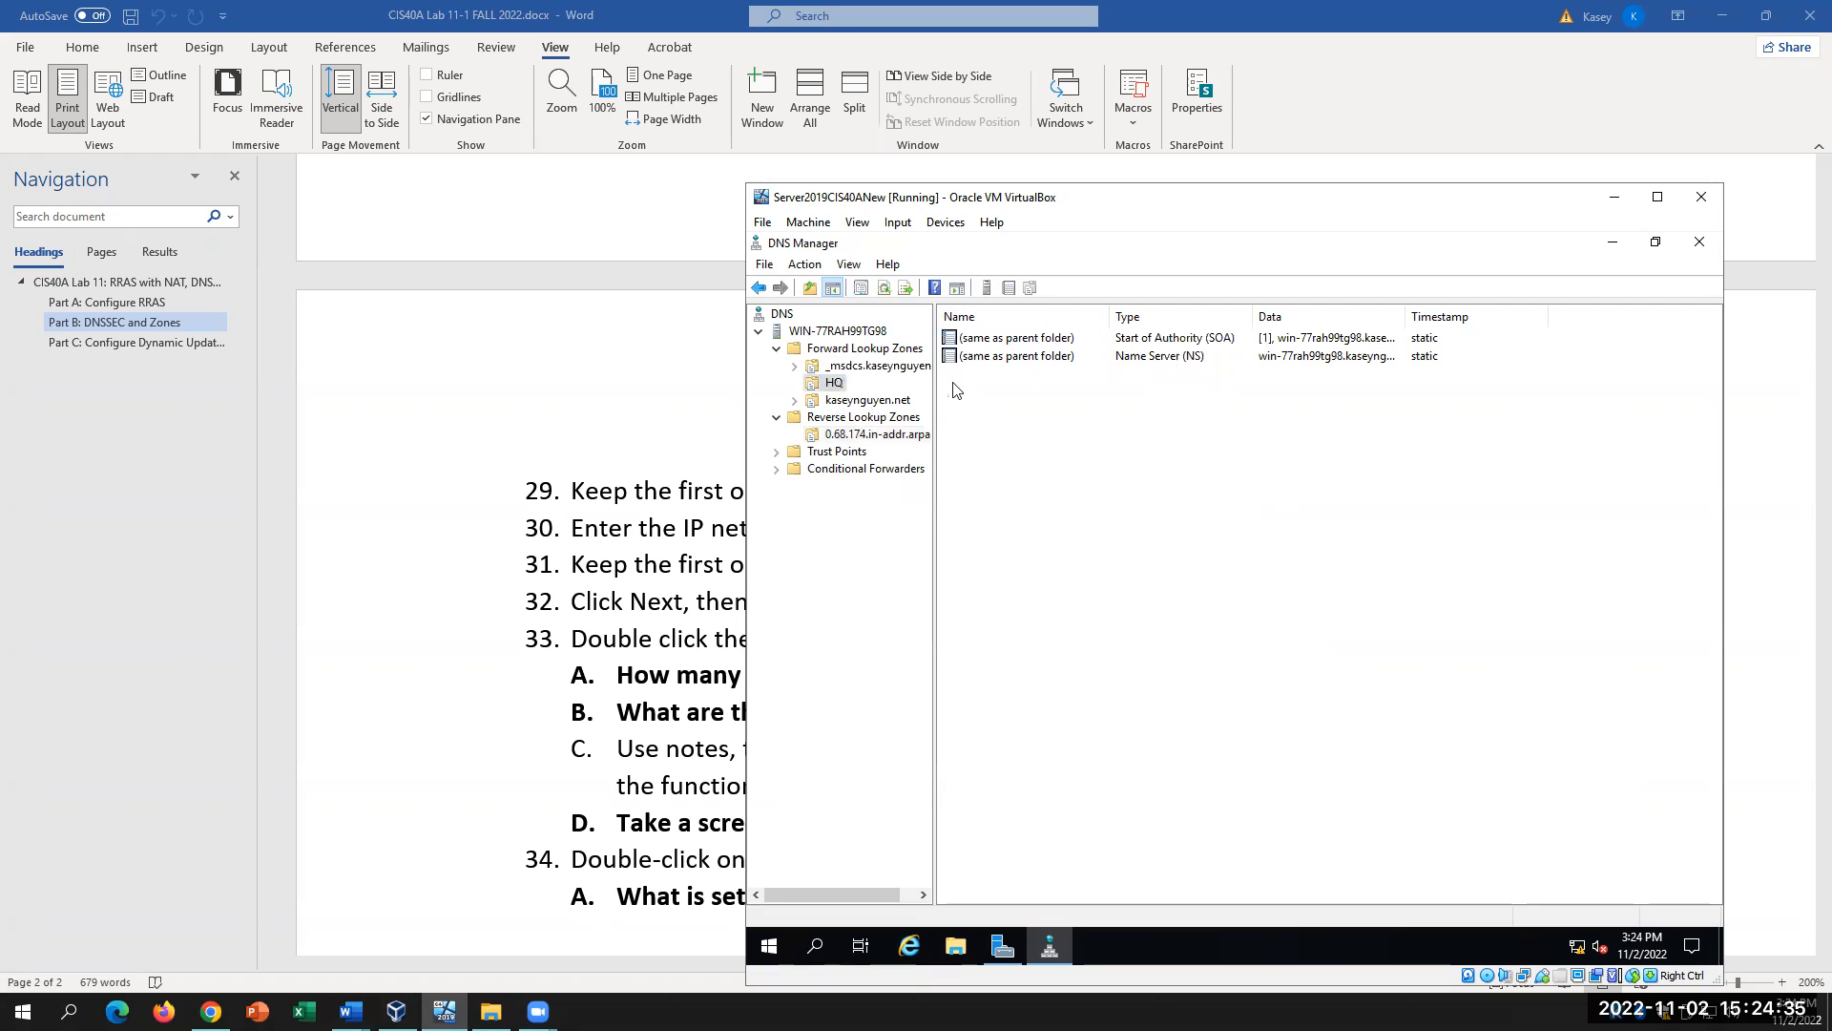
click(828, 400)
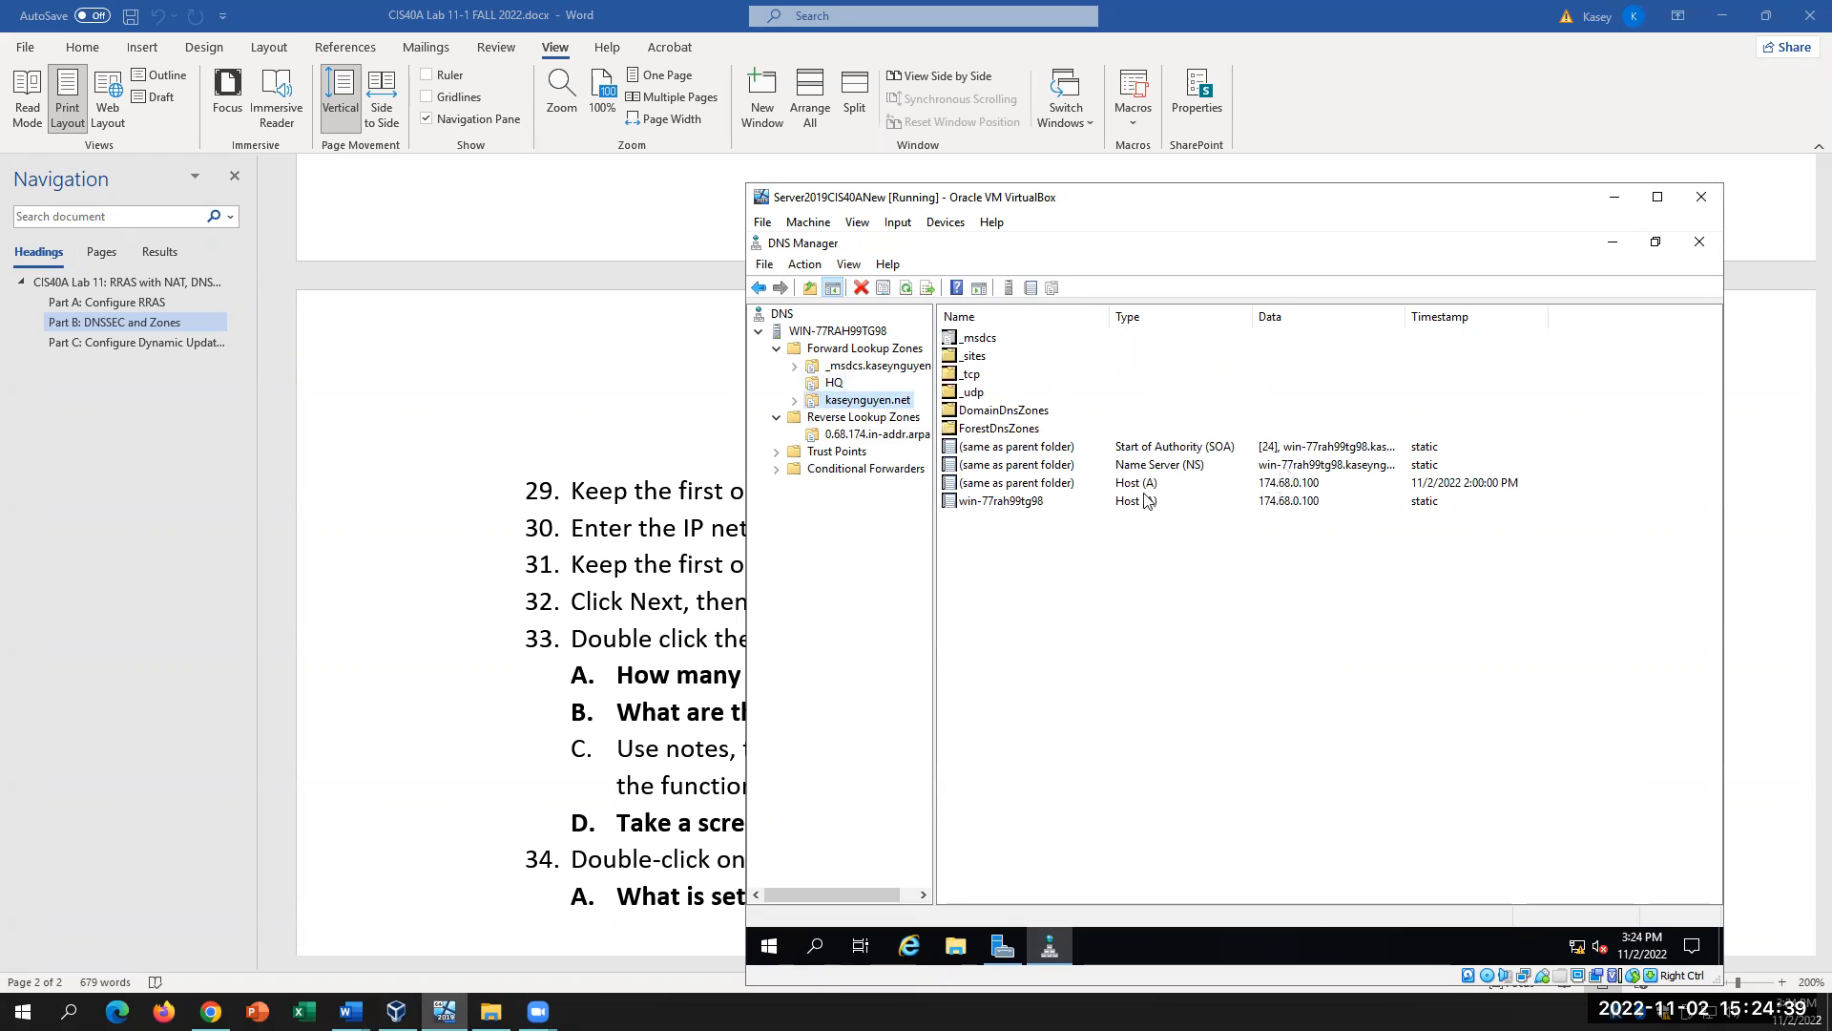
click(1142, 486)
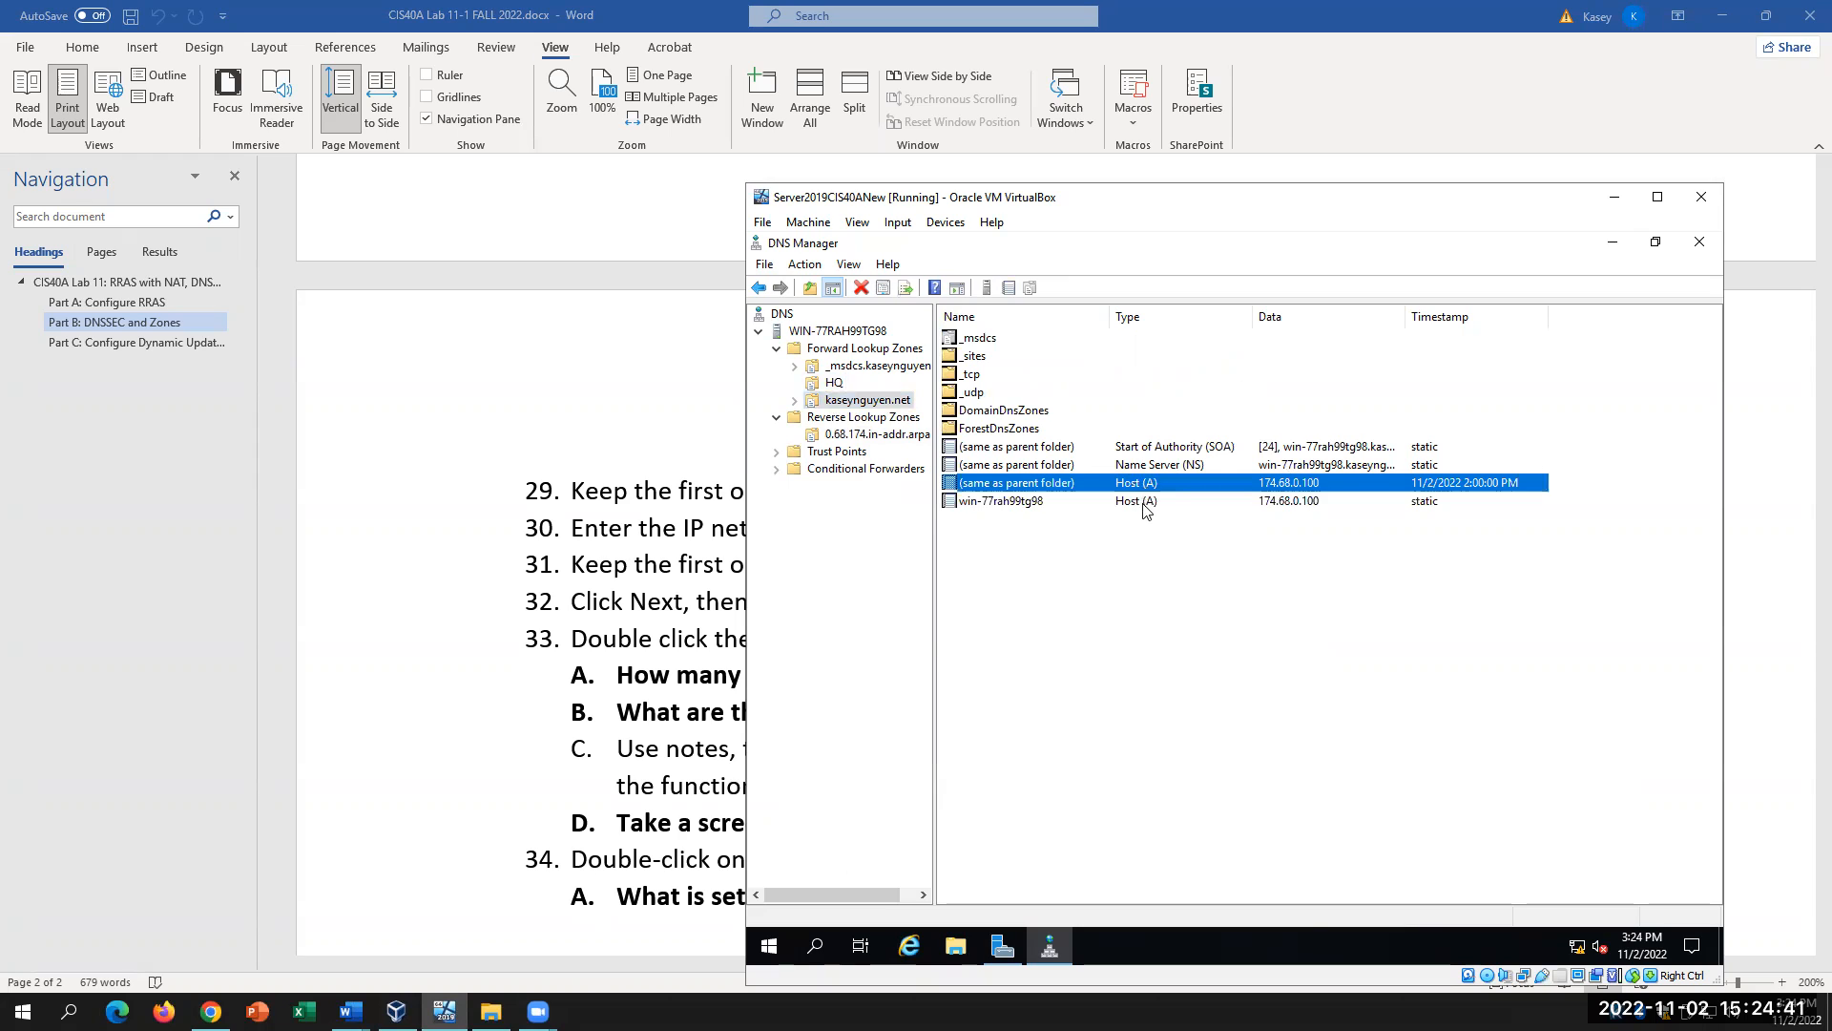
click(1144, 503)
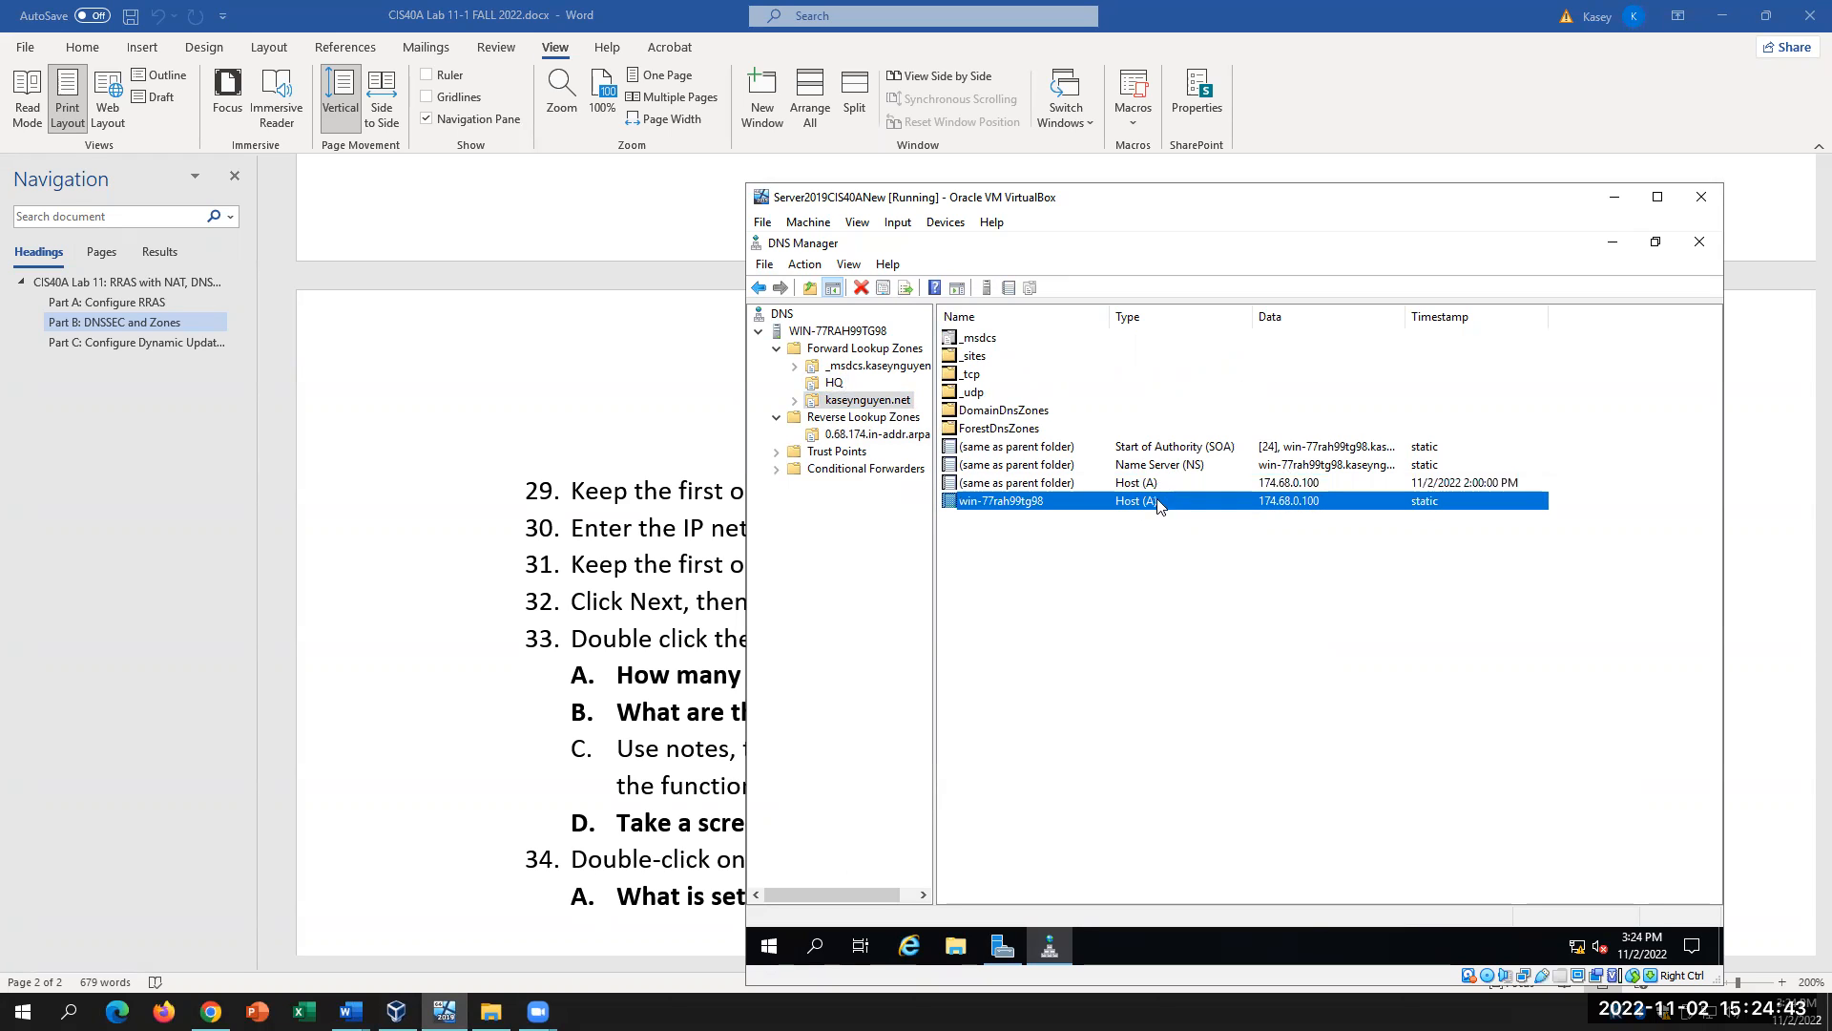
click(1202, 464)
click(1228, 448)
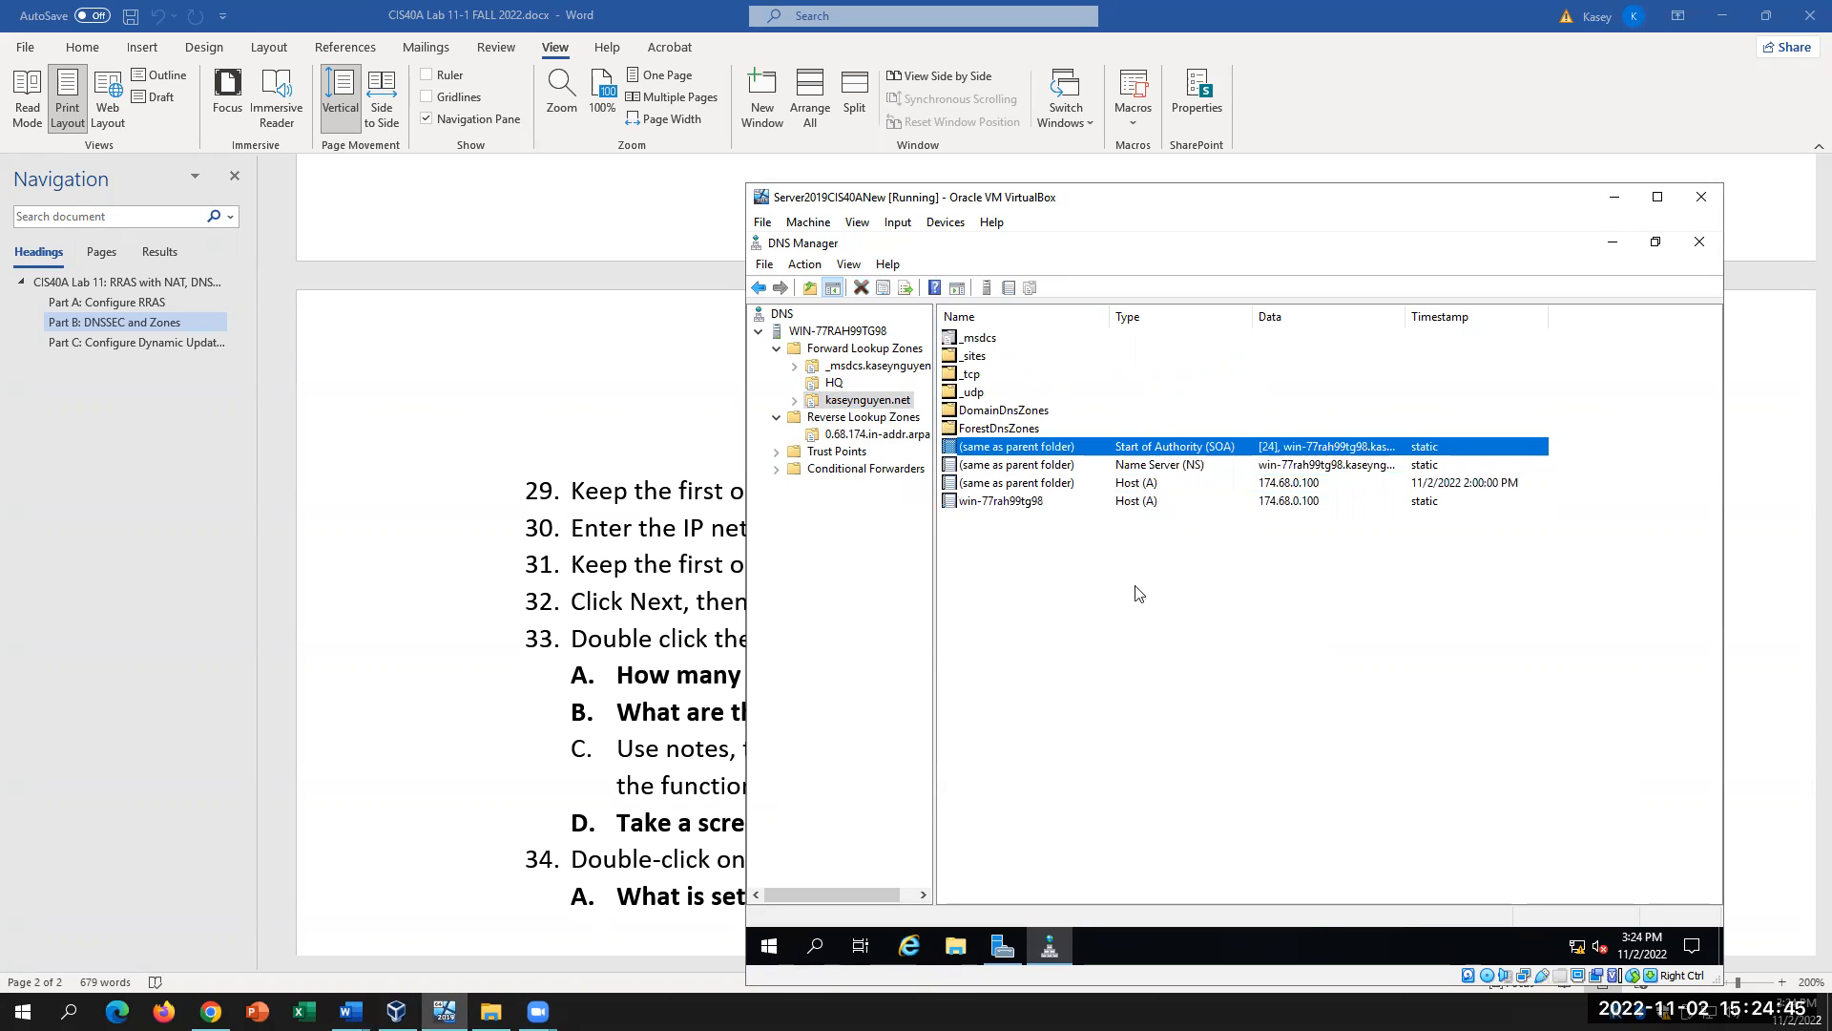
click(864, 434)
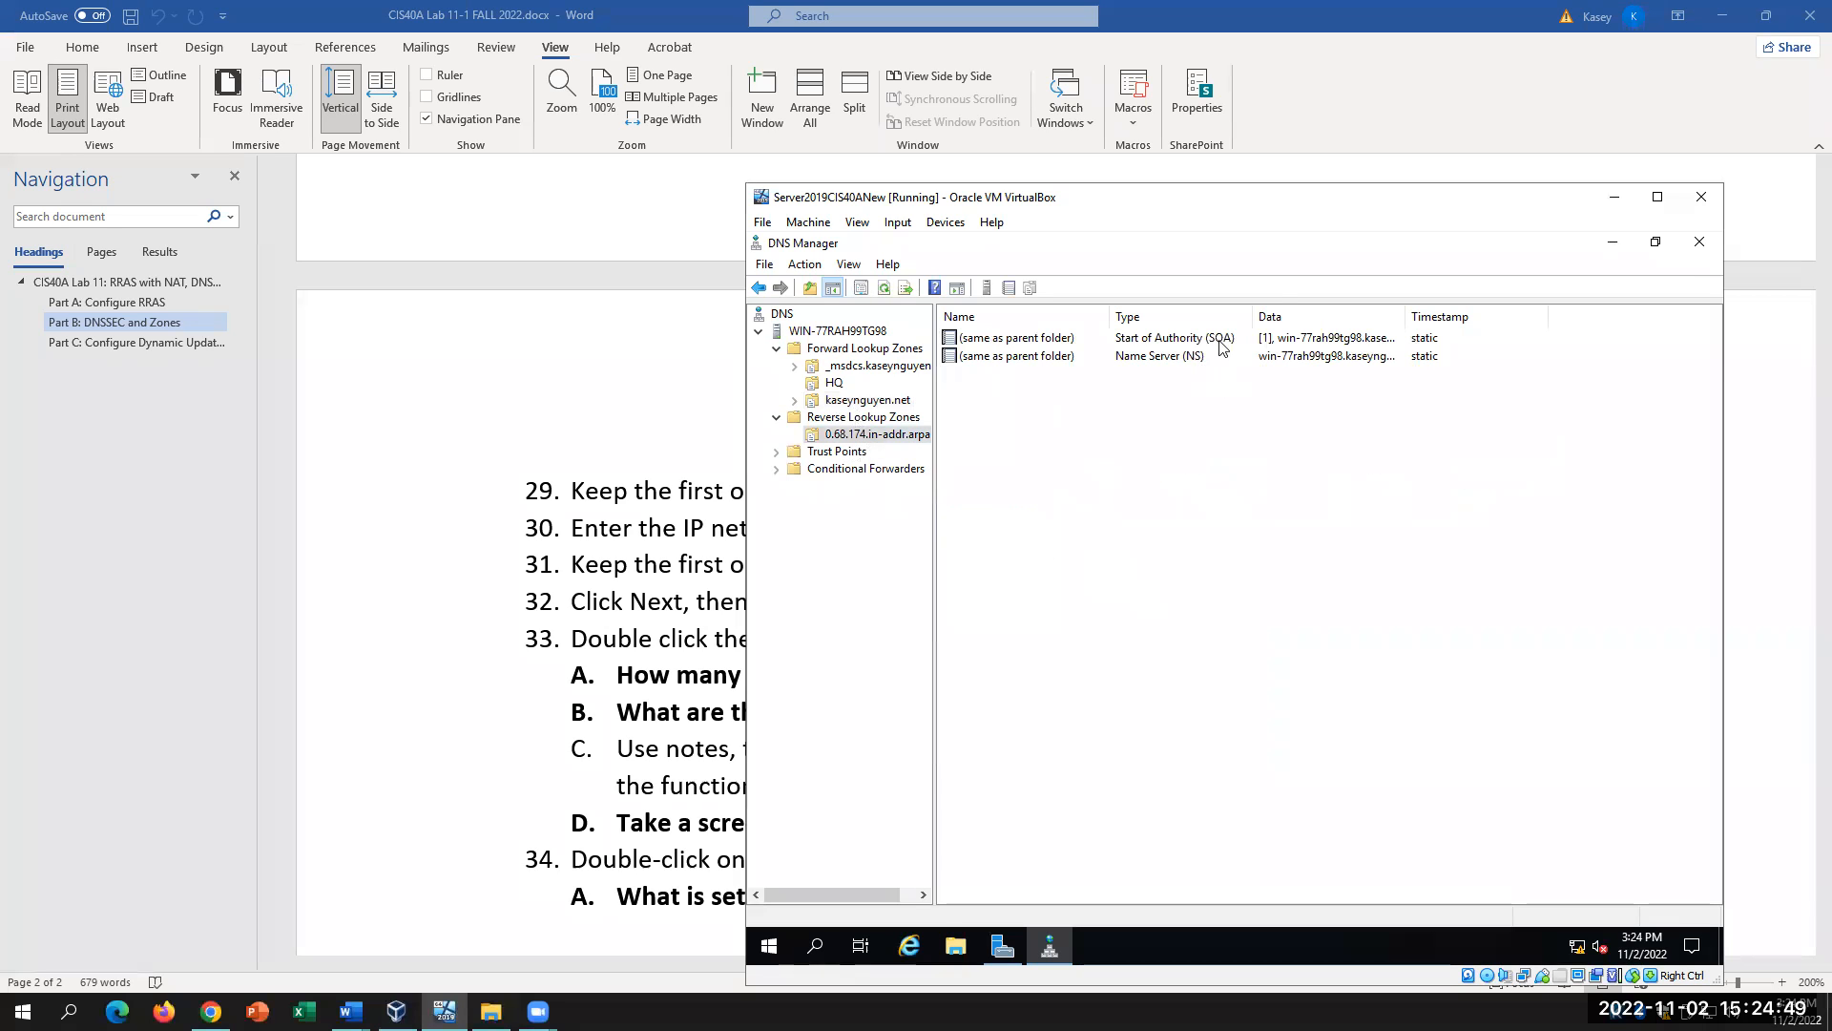
click(854, 400)
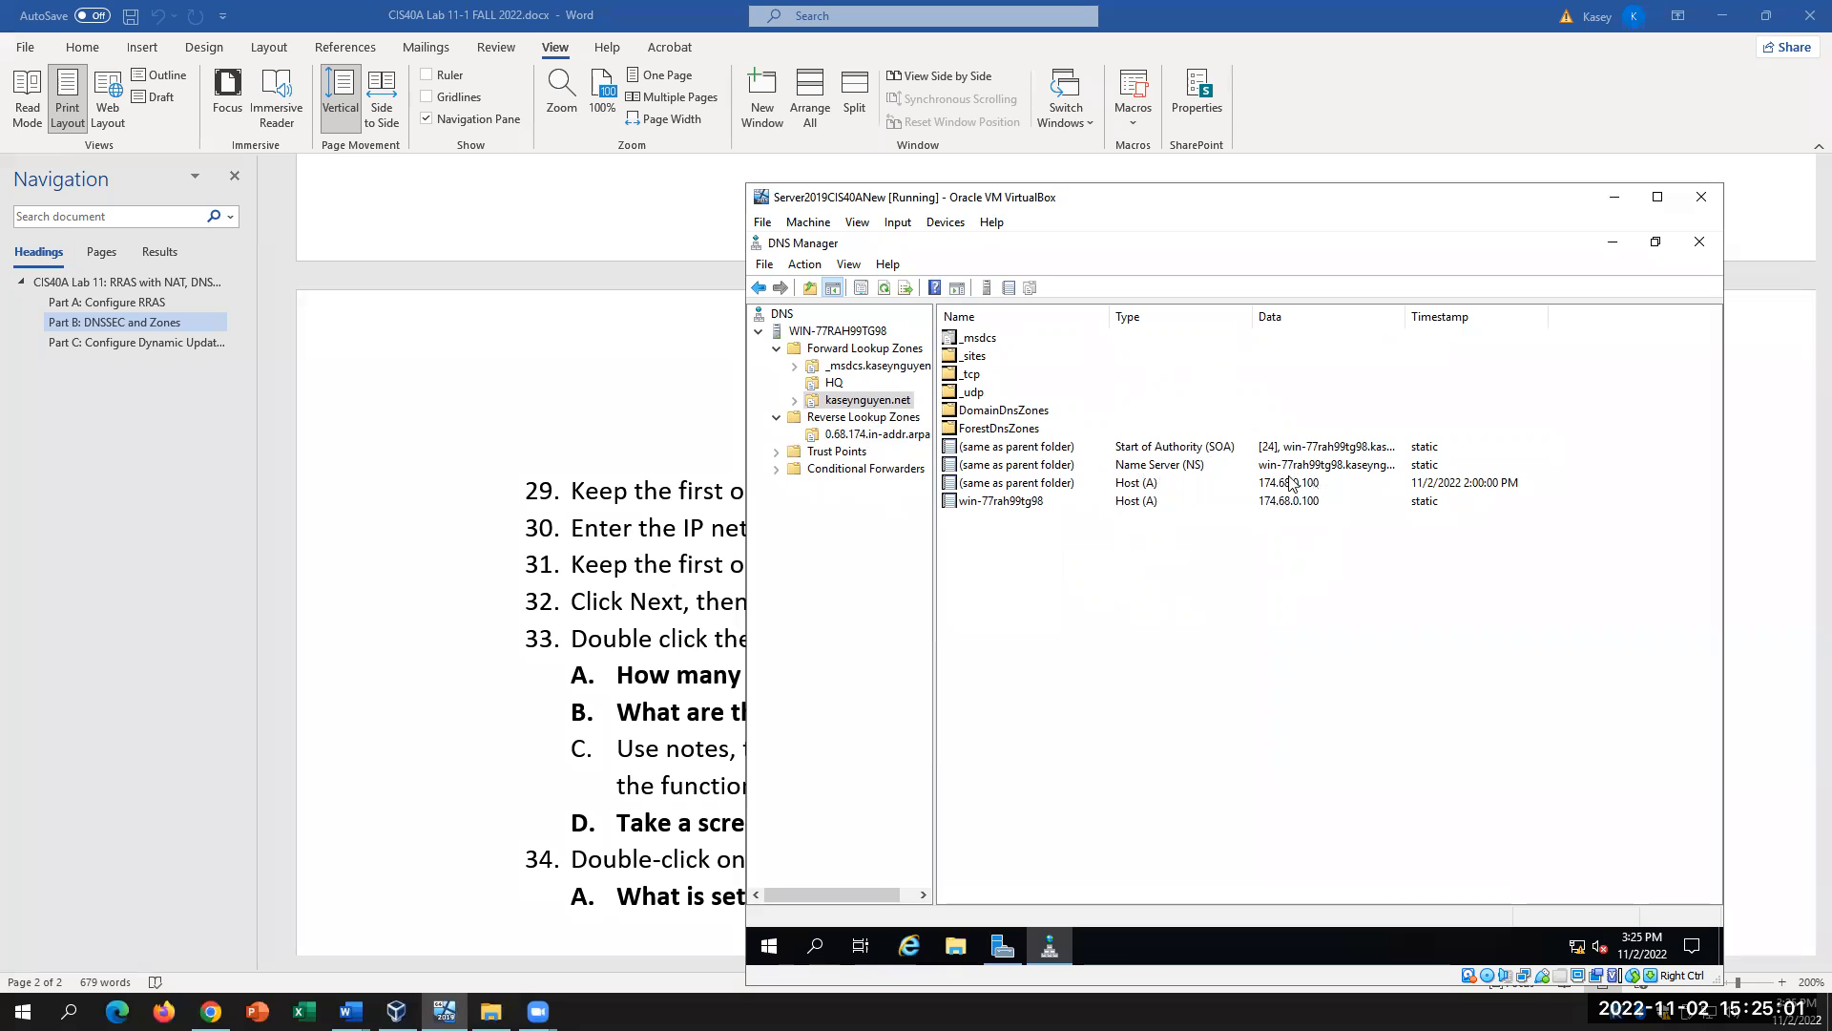
Check the lab's 'What are the records?' question, then open 0.68.174.in-addr.arpa's records
click(559, 692)
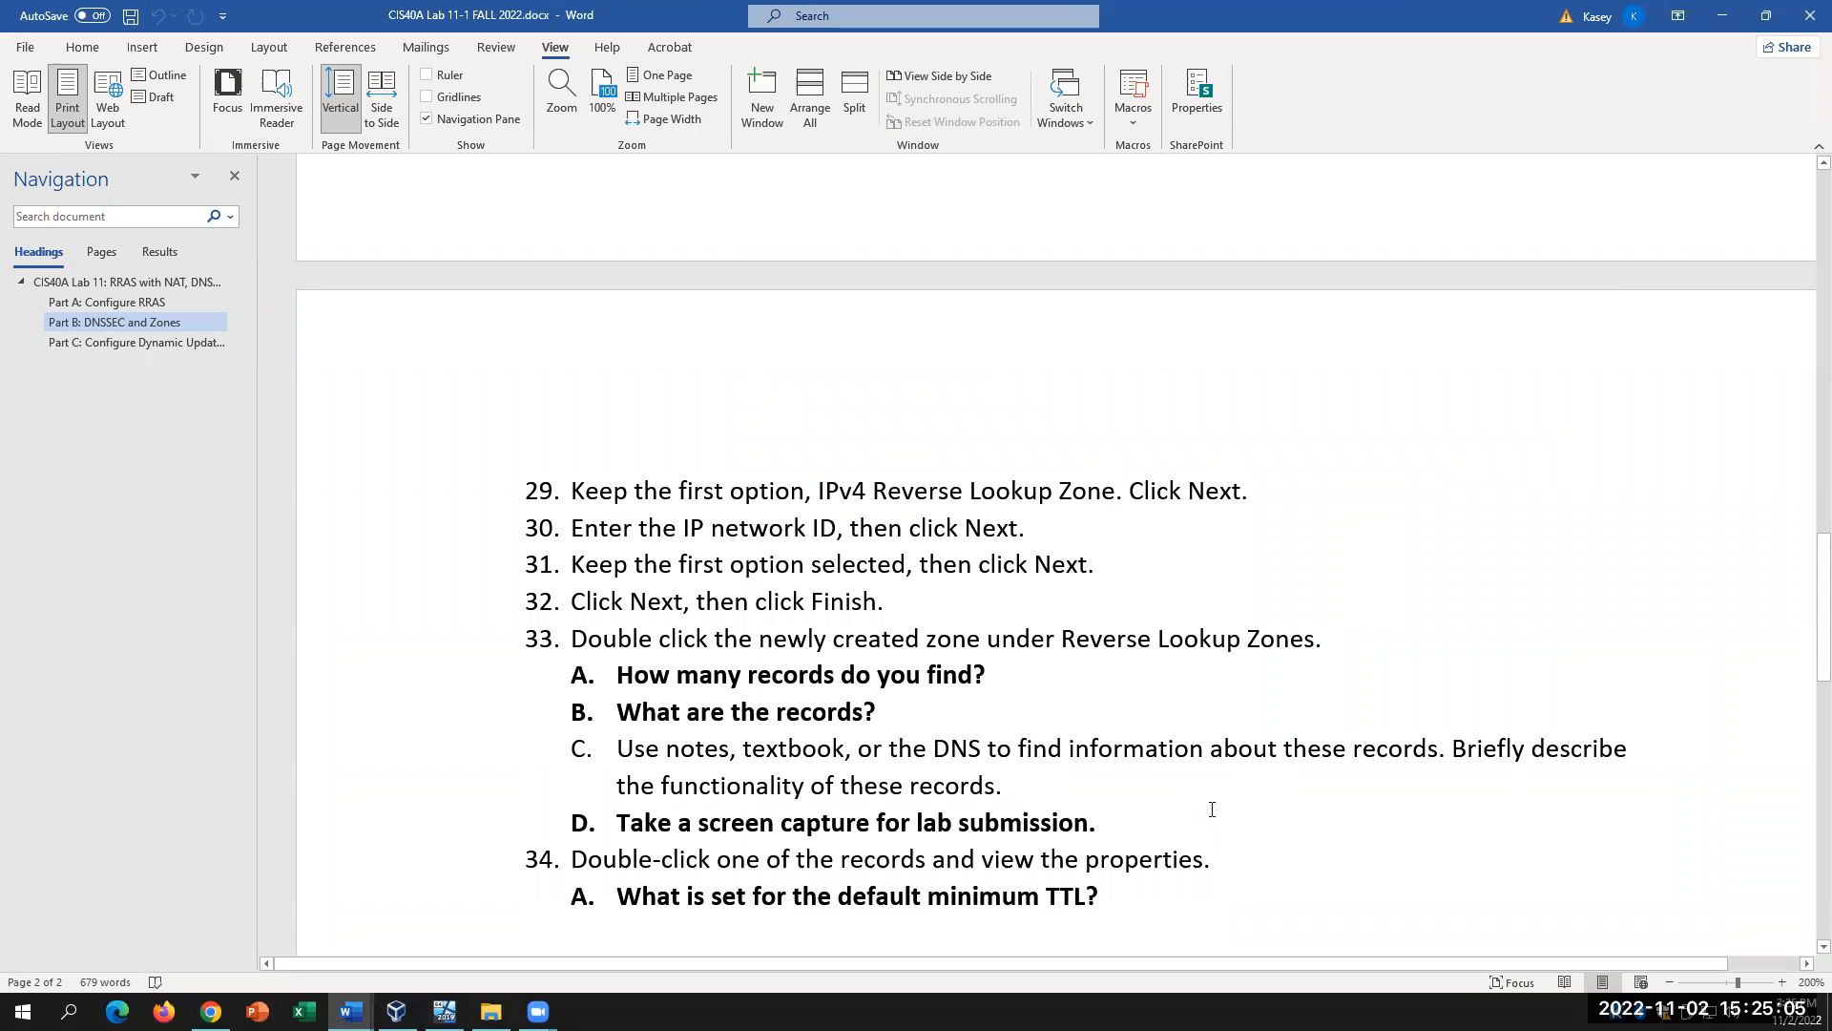
scroll(1213, 810, down, 1)
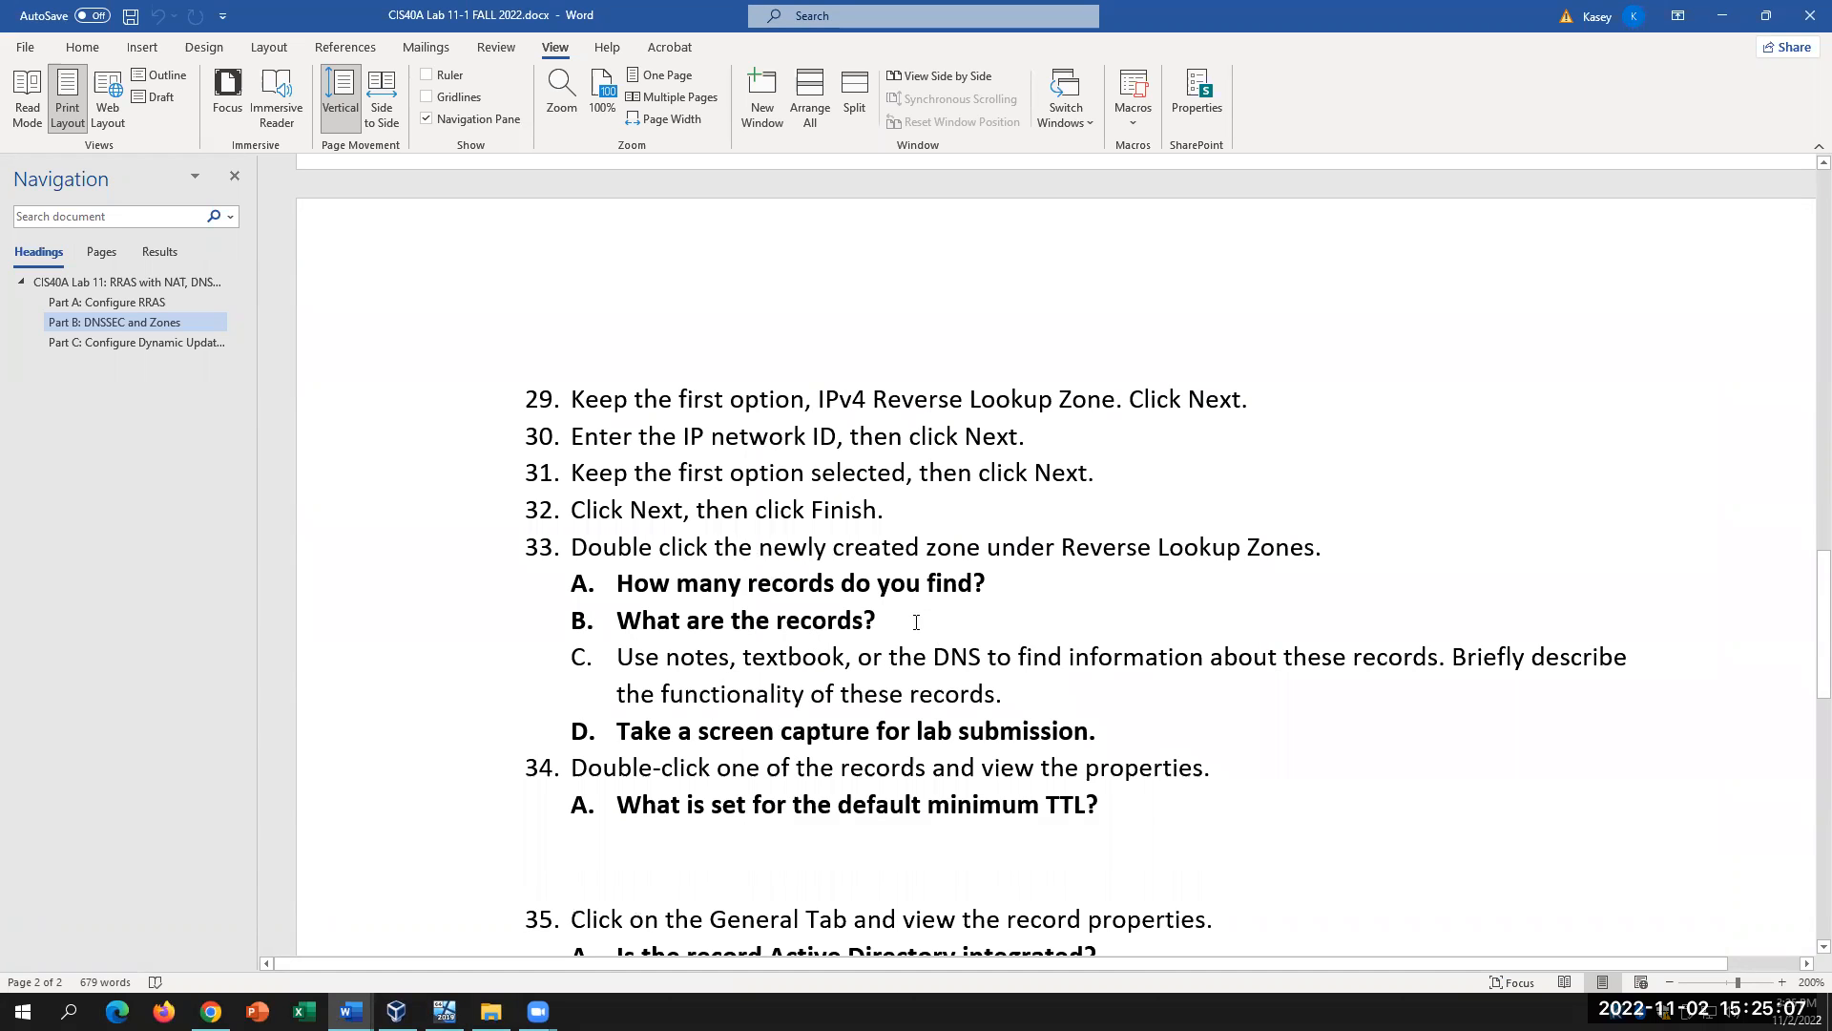
drag(887, 621, 620, 622)
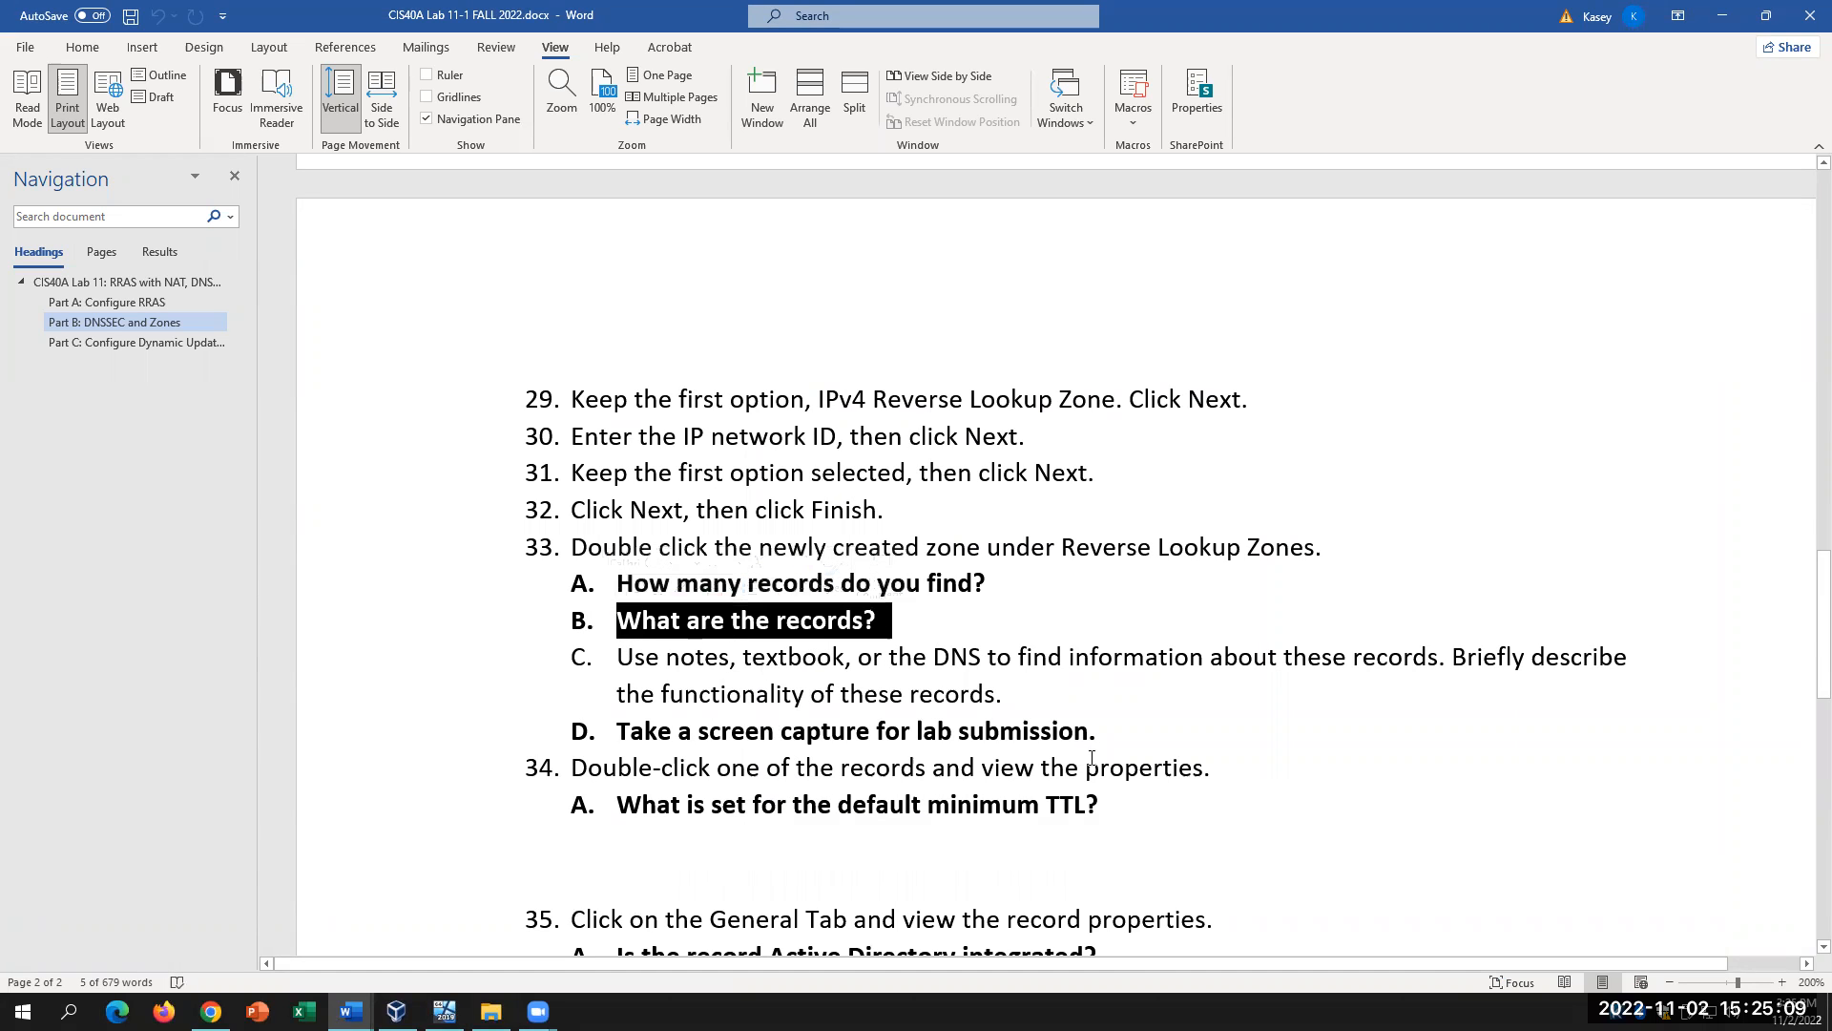
drag(1153, 738, 631, 725)
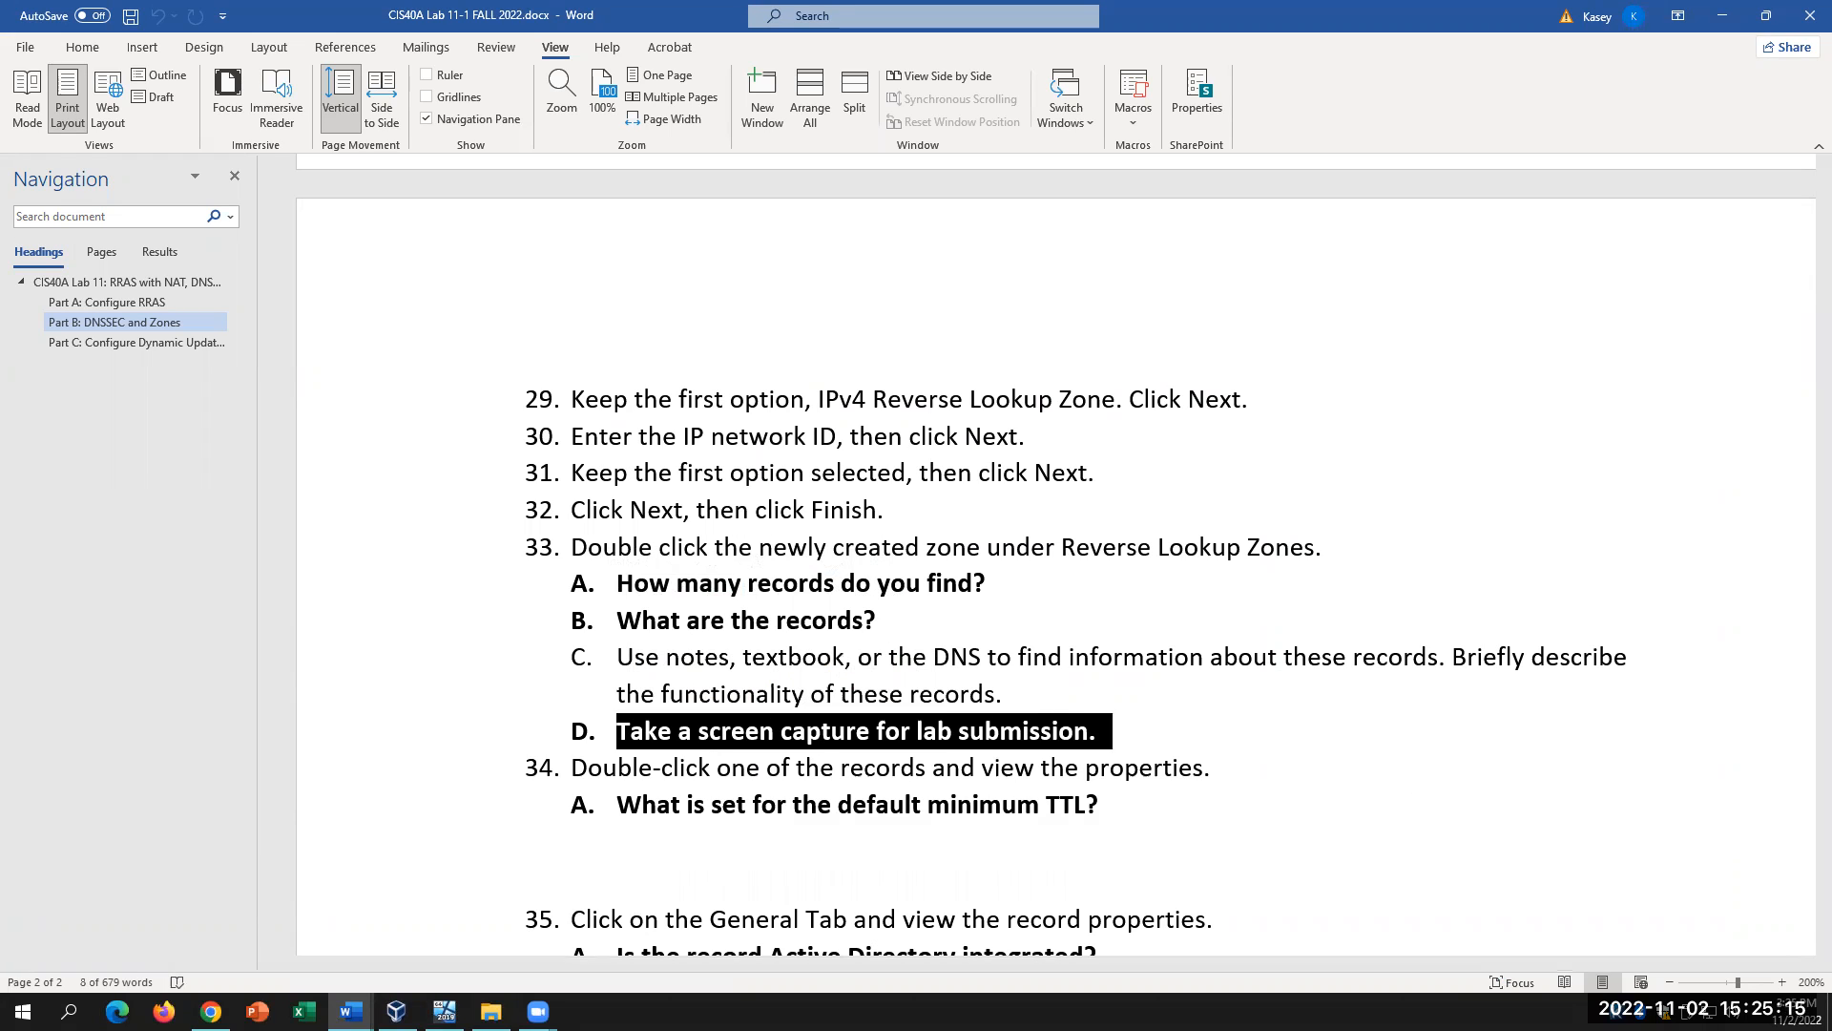
click(444, 1011)
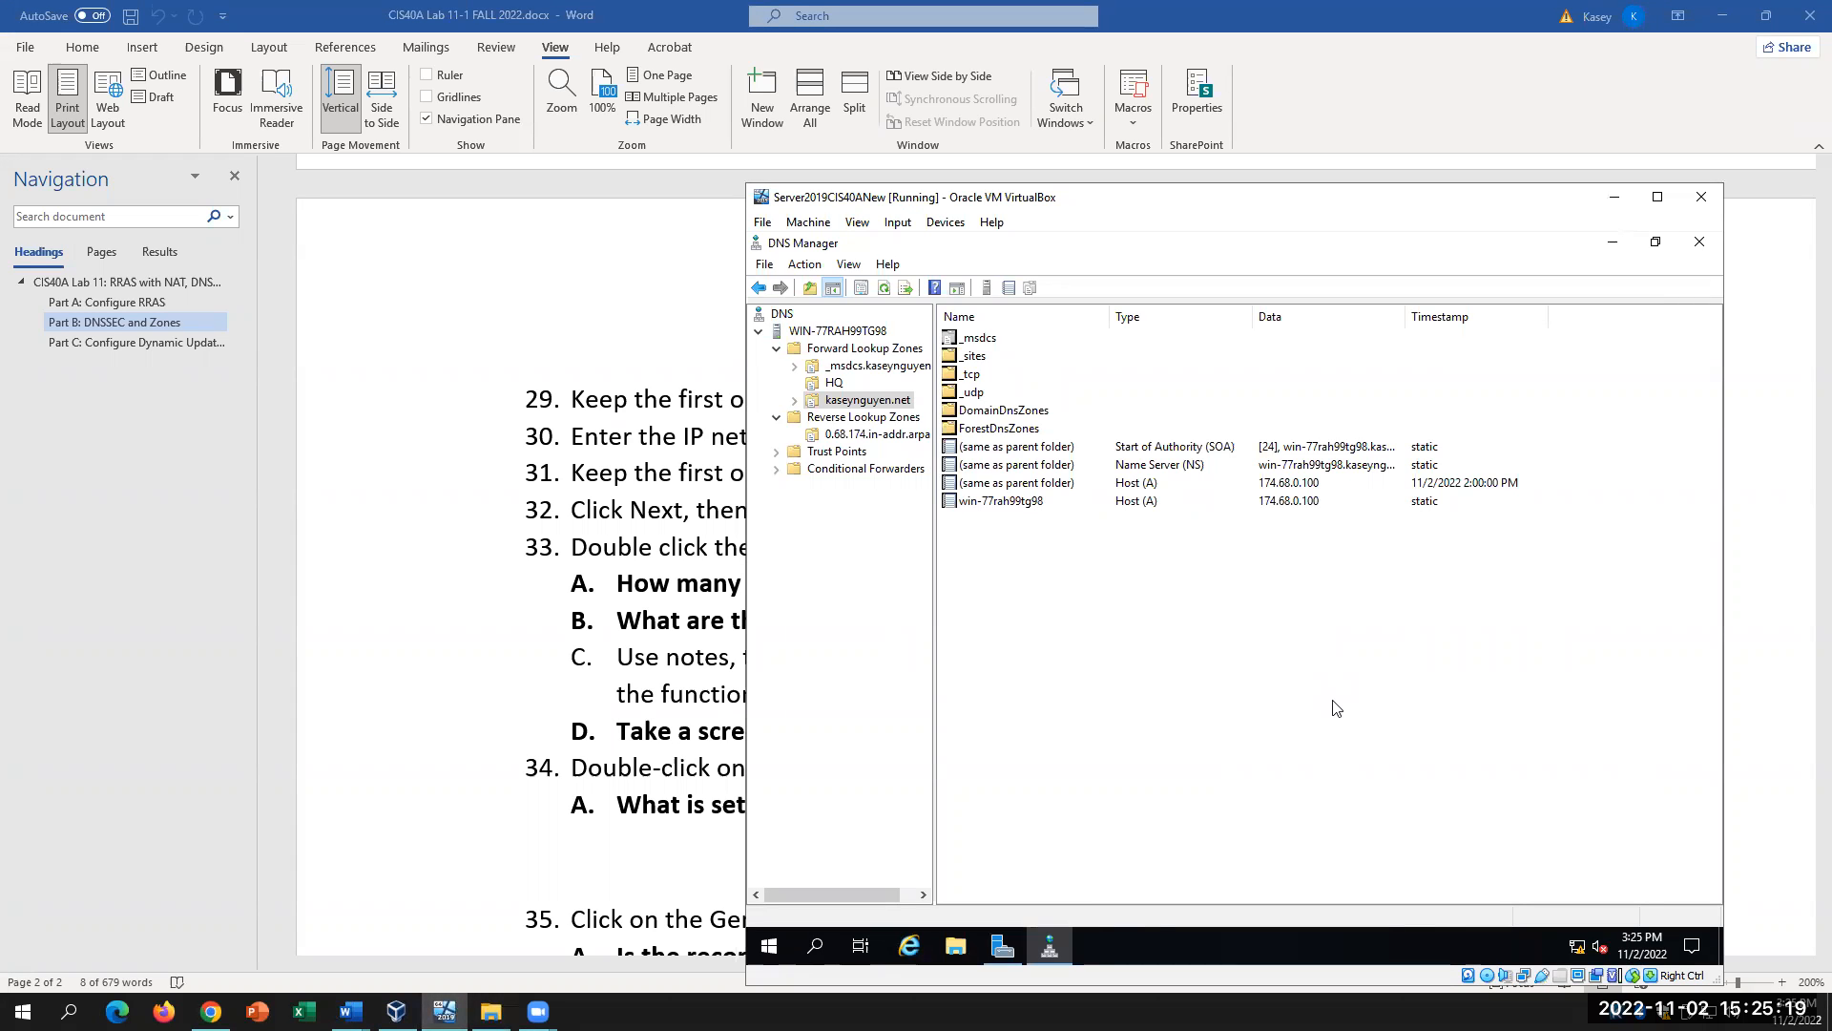
click(535, 715)
click(443, 1010)
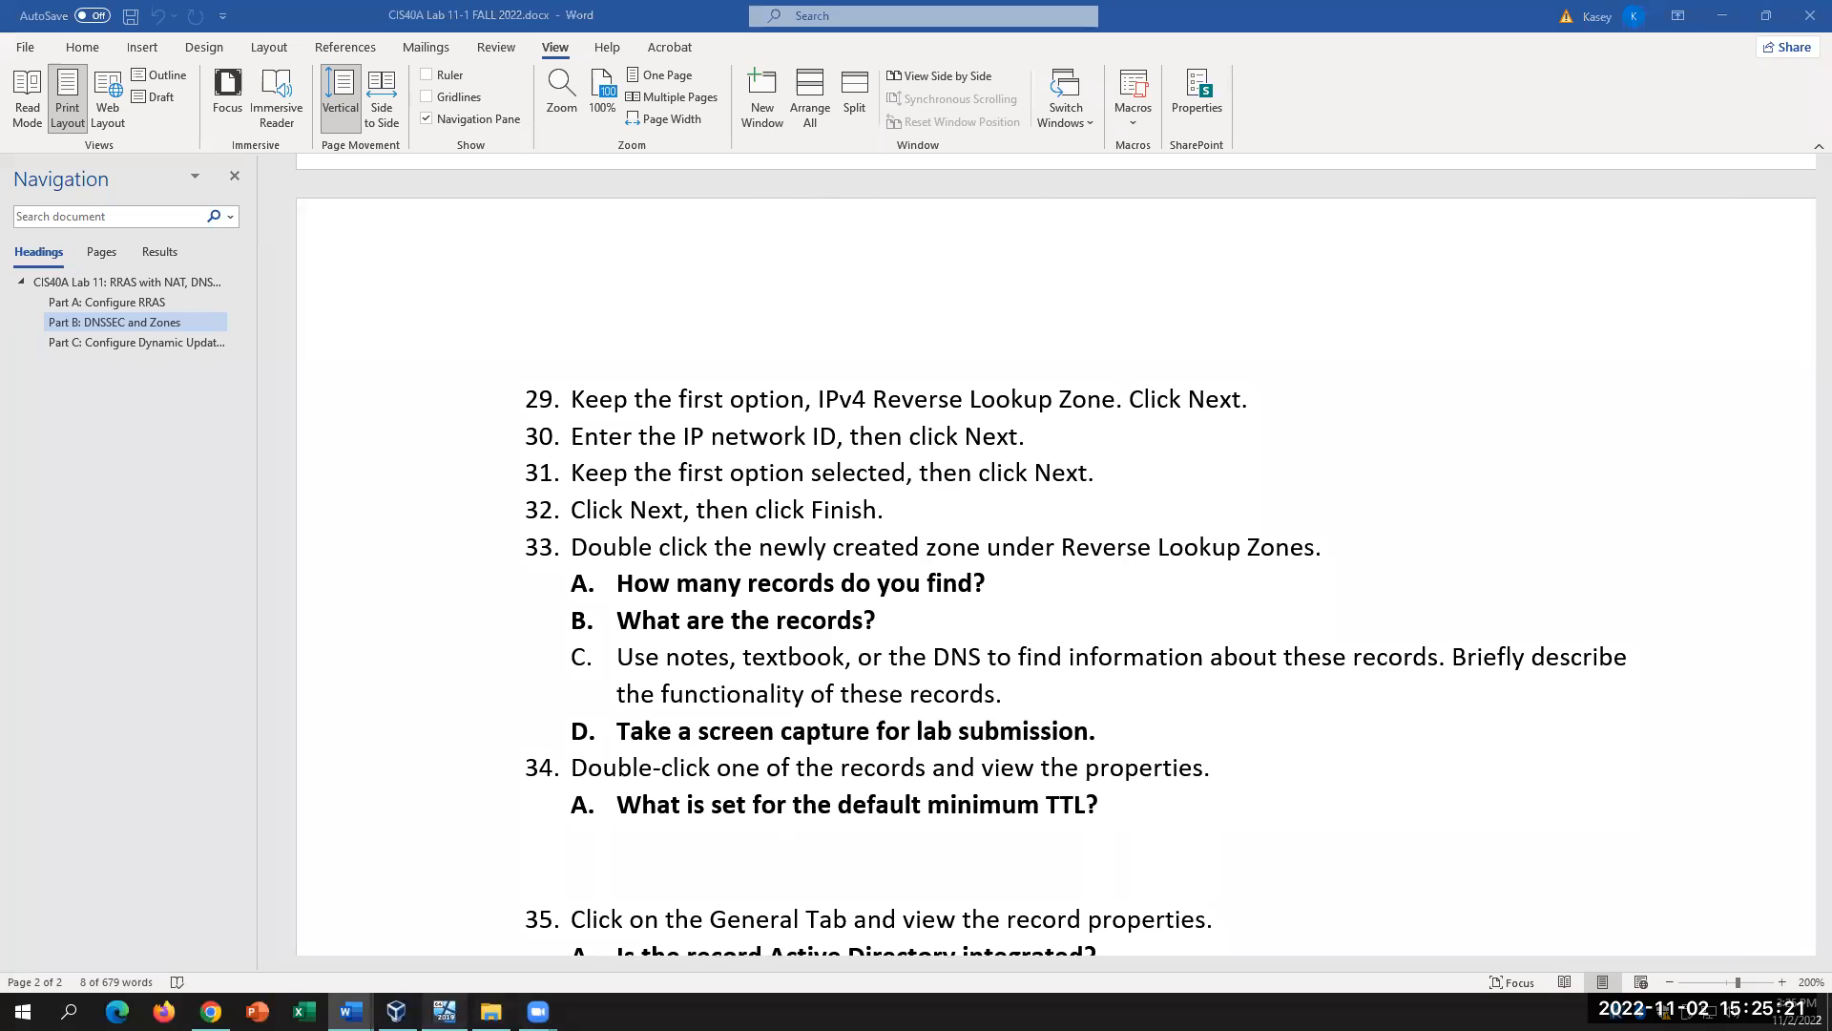
double_click(866, 436)
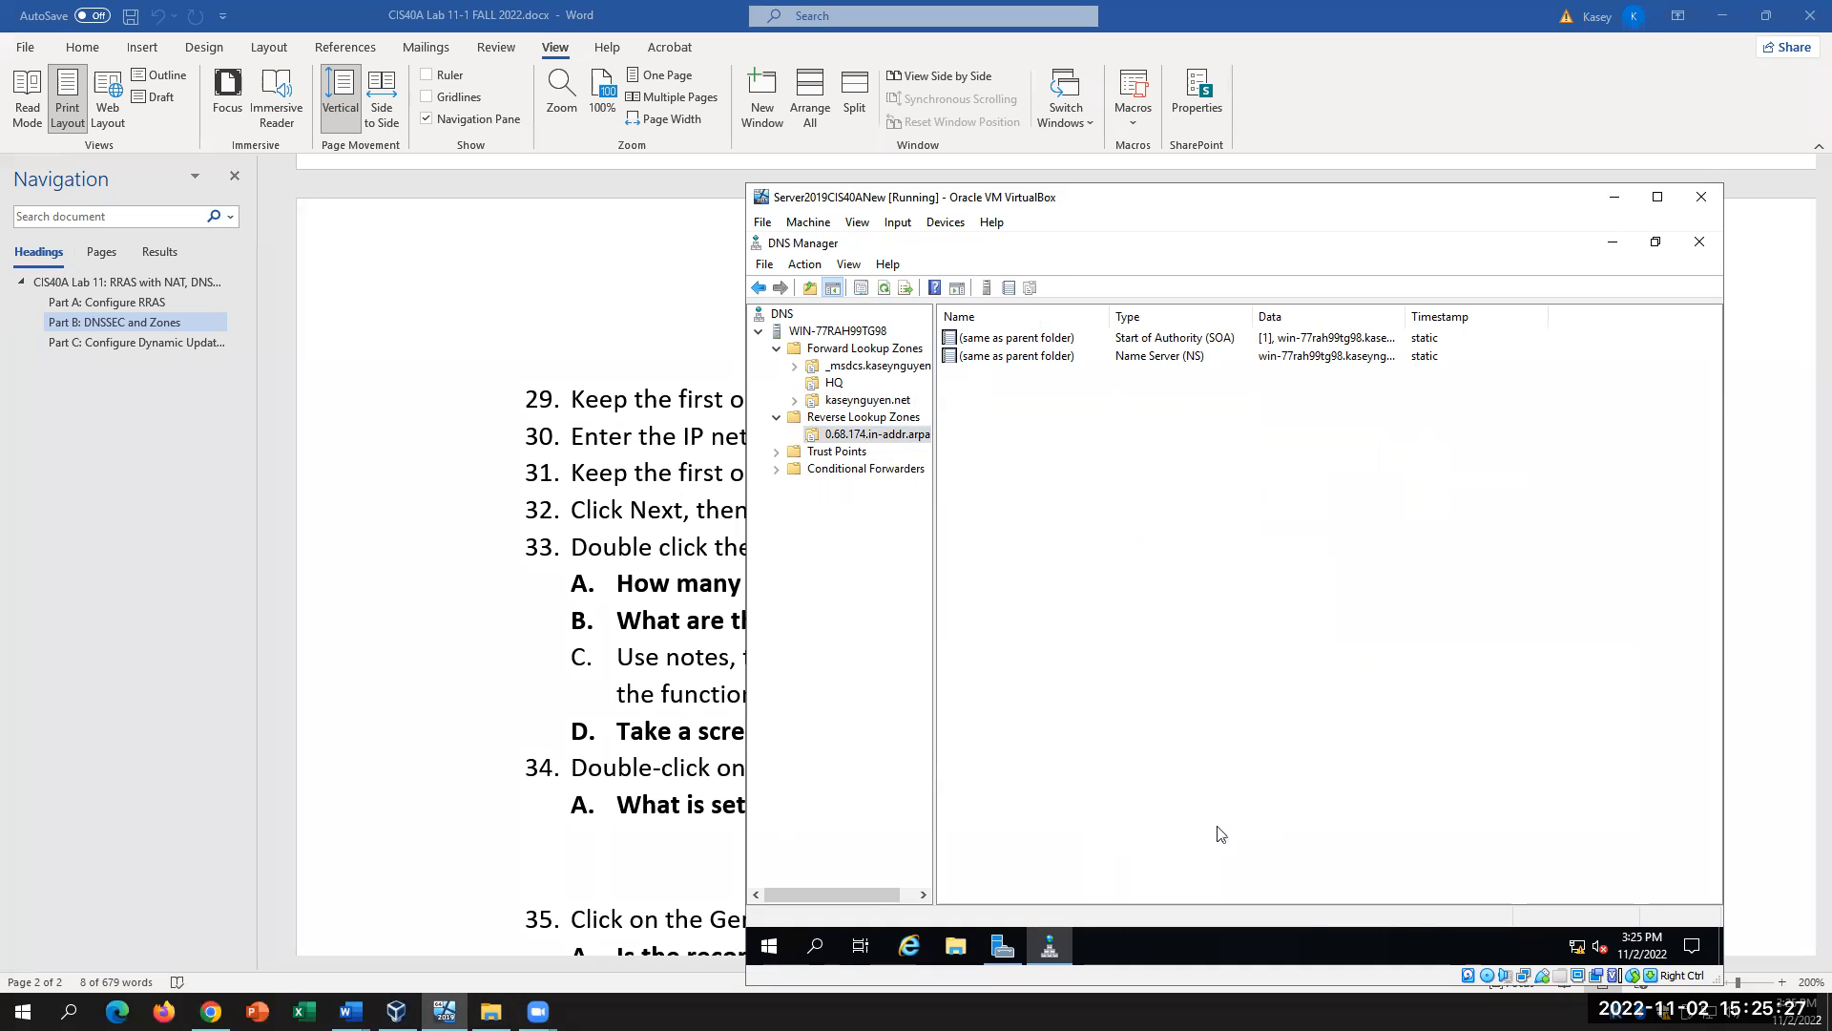
Launch DNS Manager from Server Manager's Tools menu
click(1009, 948)
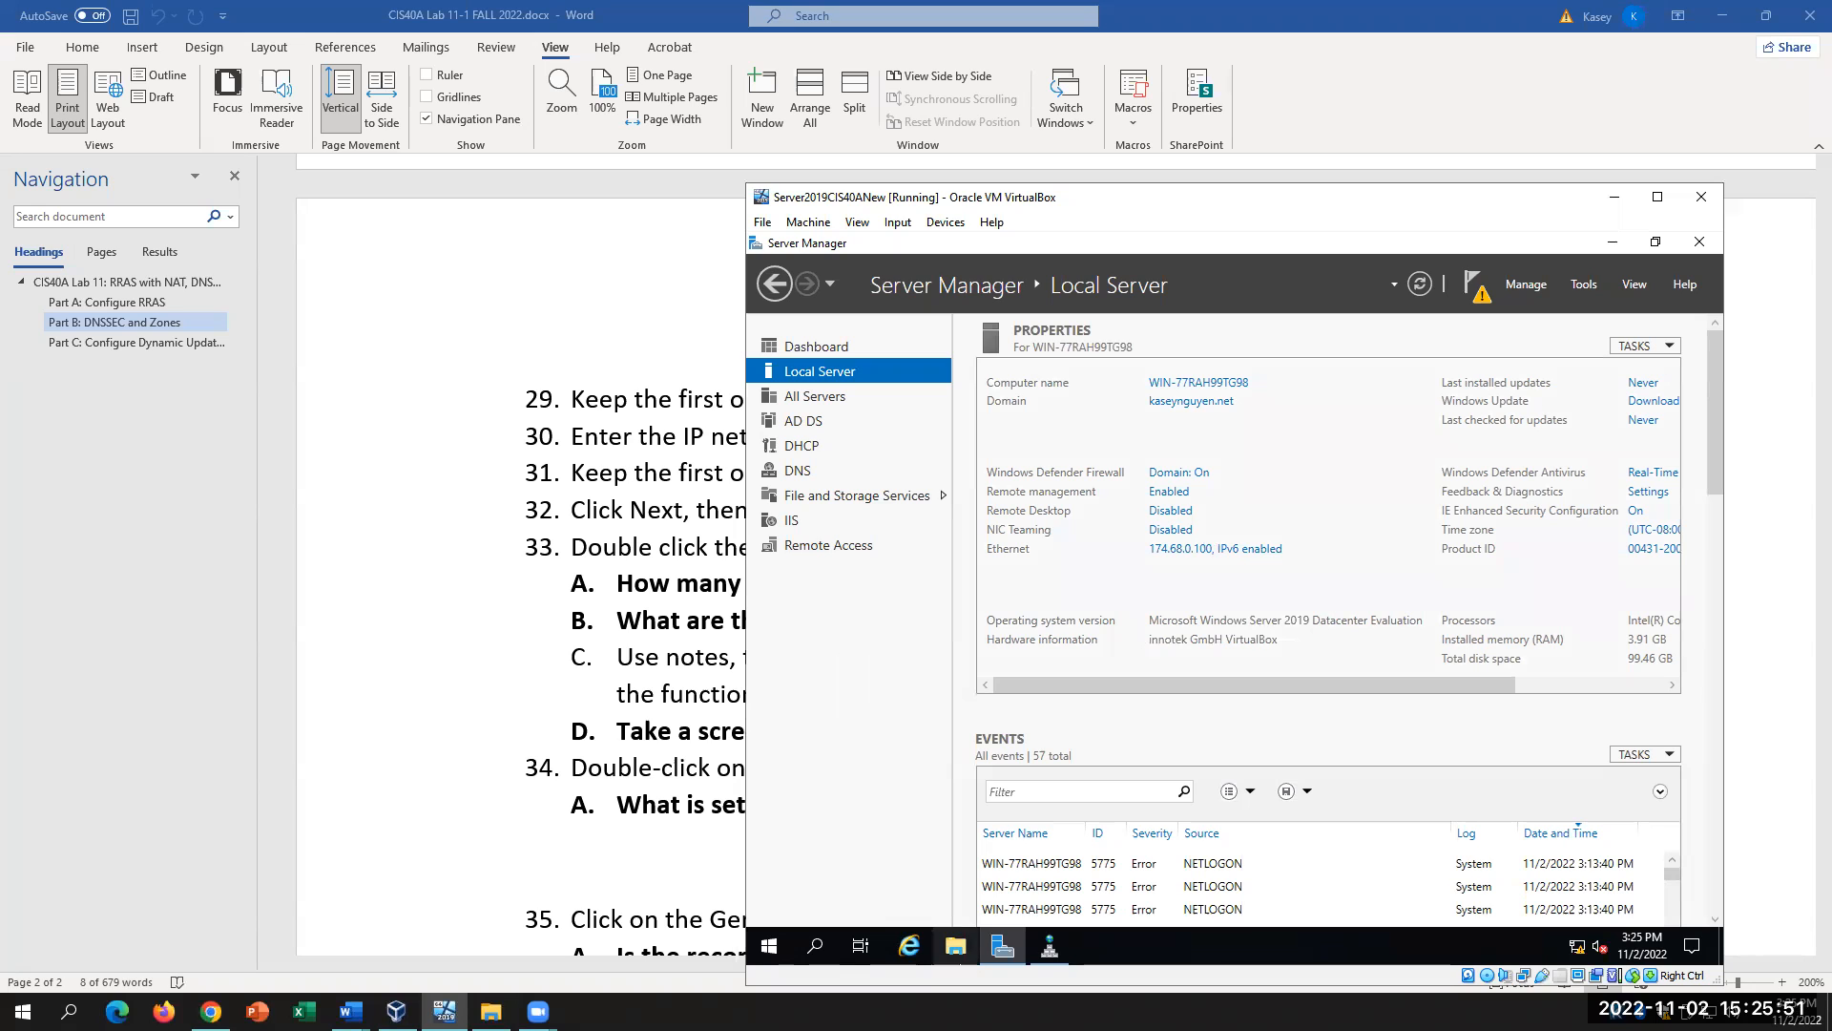
click(836, 986)
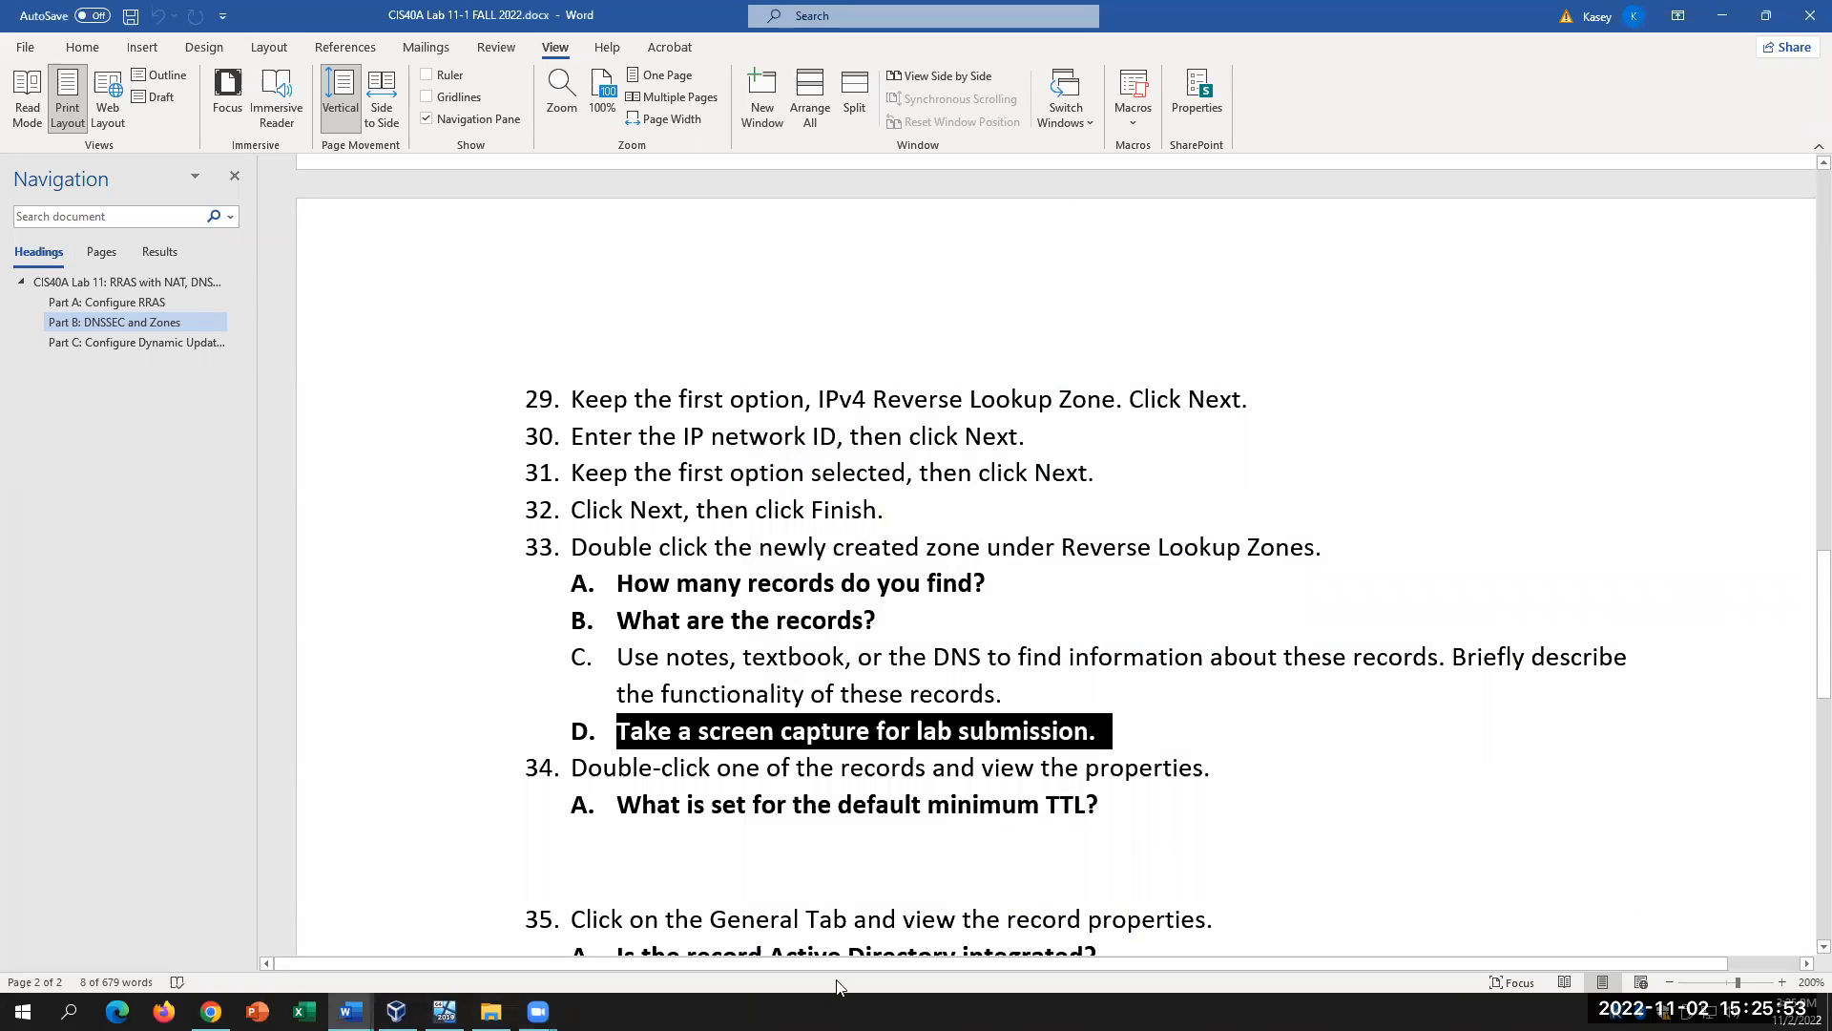
click(444, 1011)
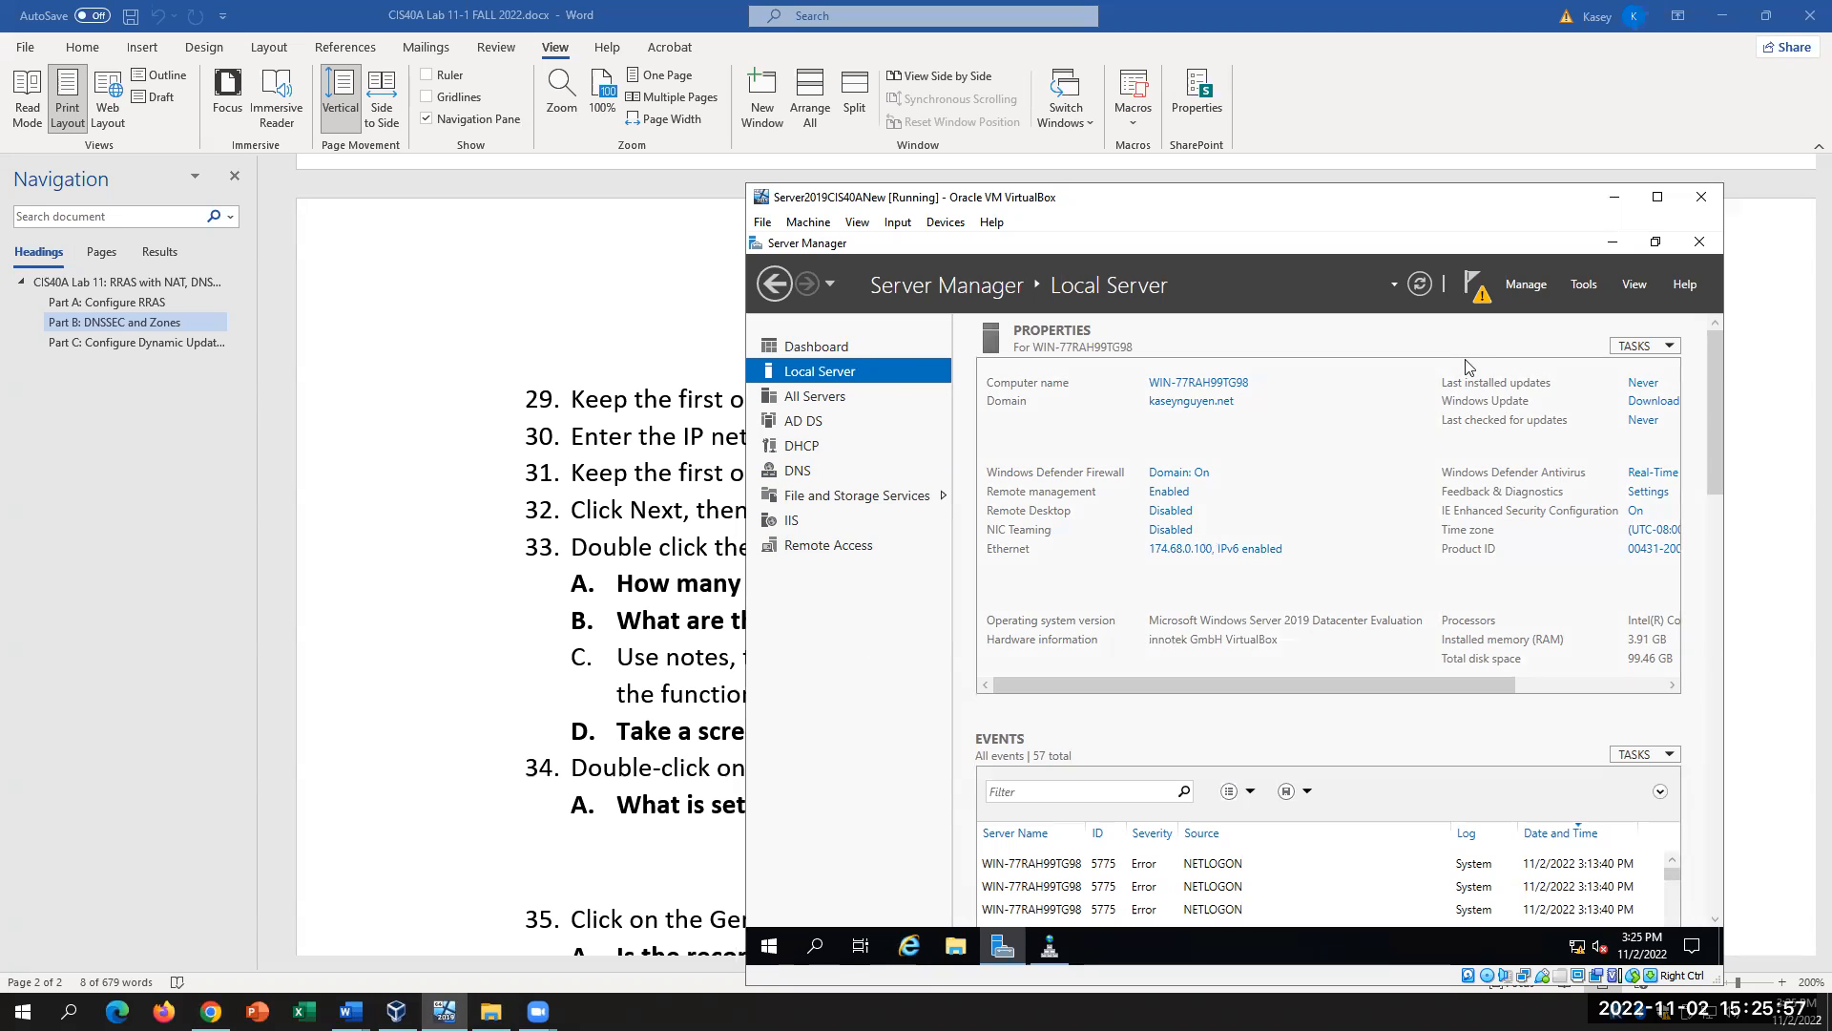
click(1584, 283)
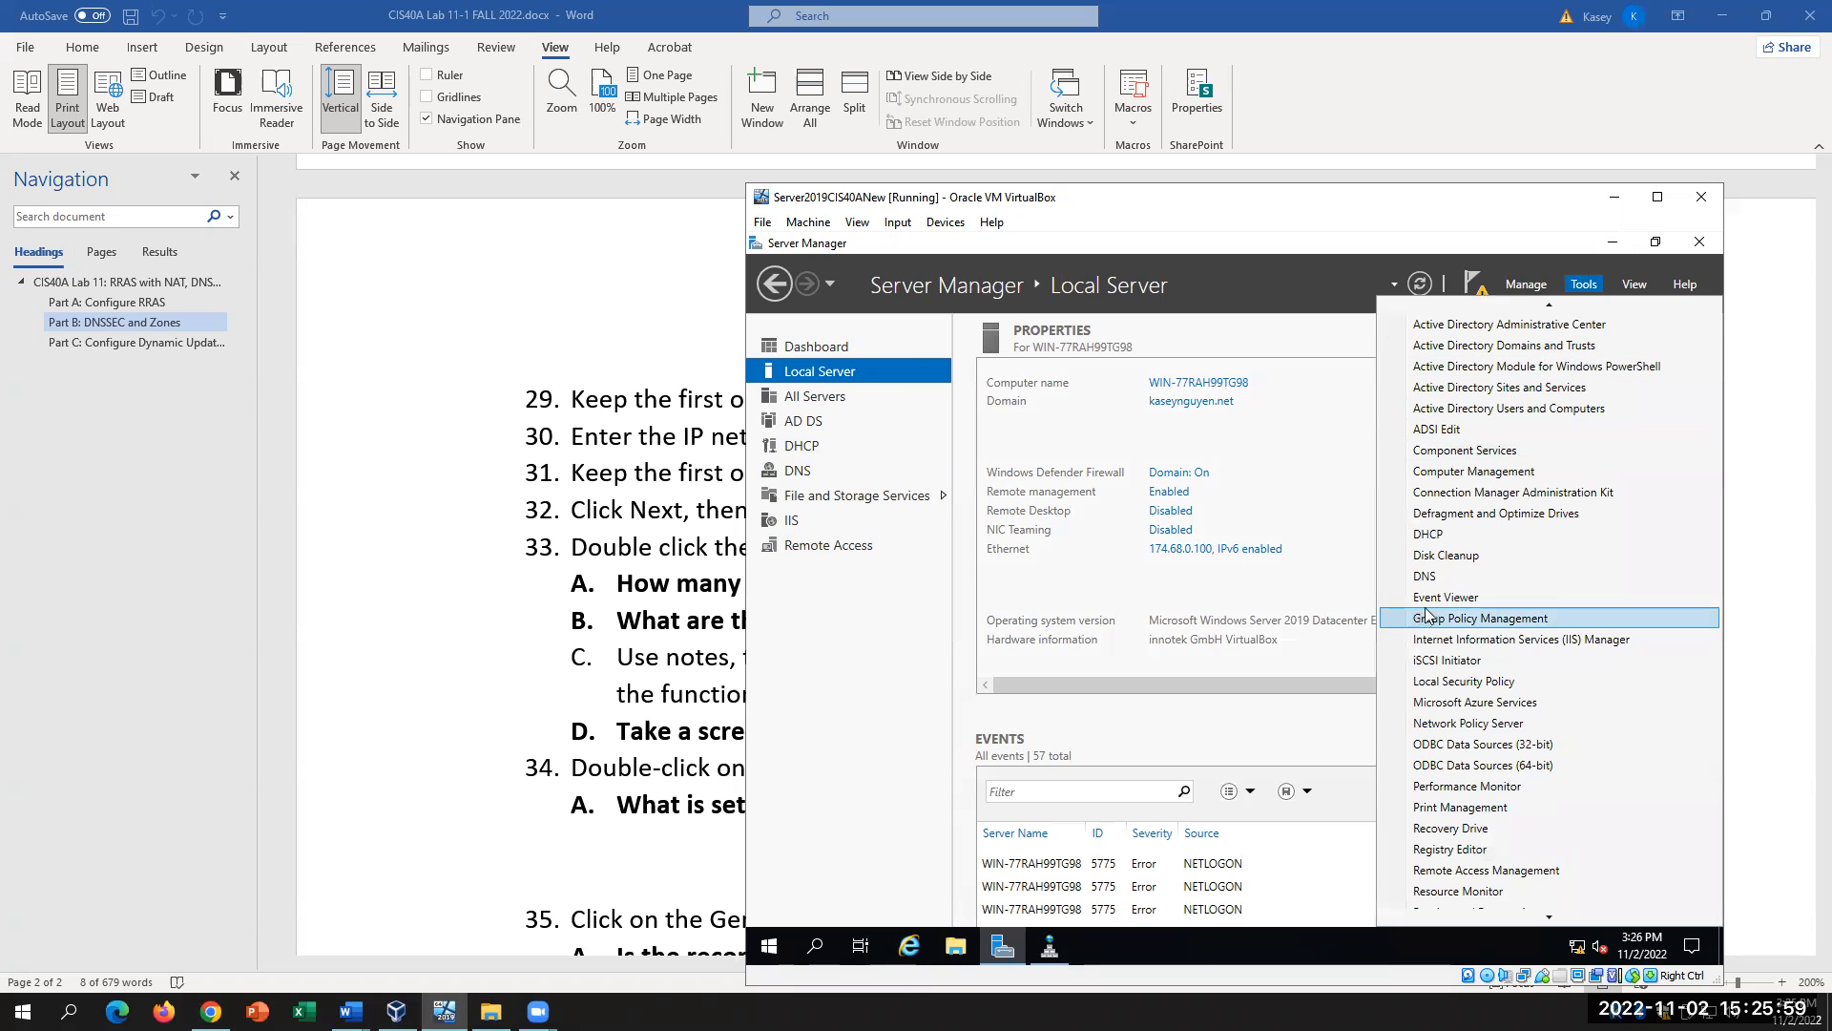
click(1447, 576)
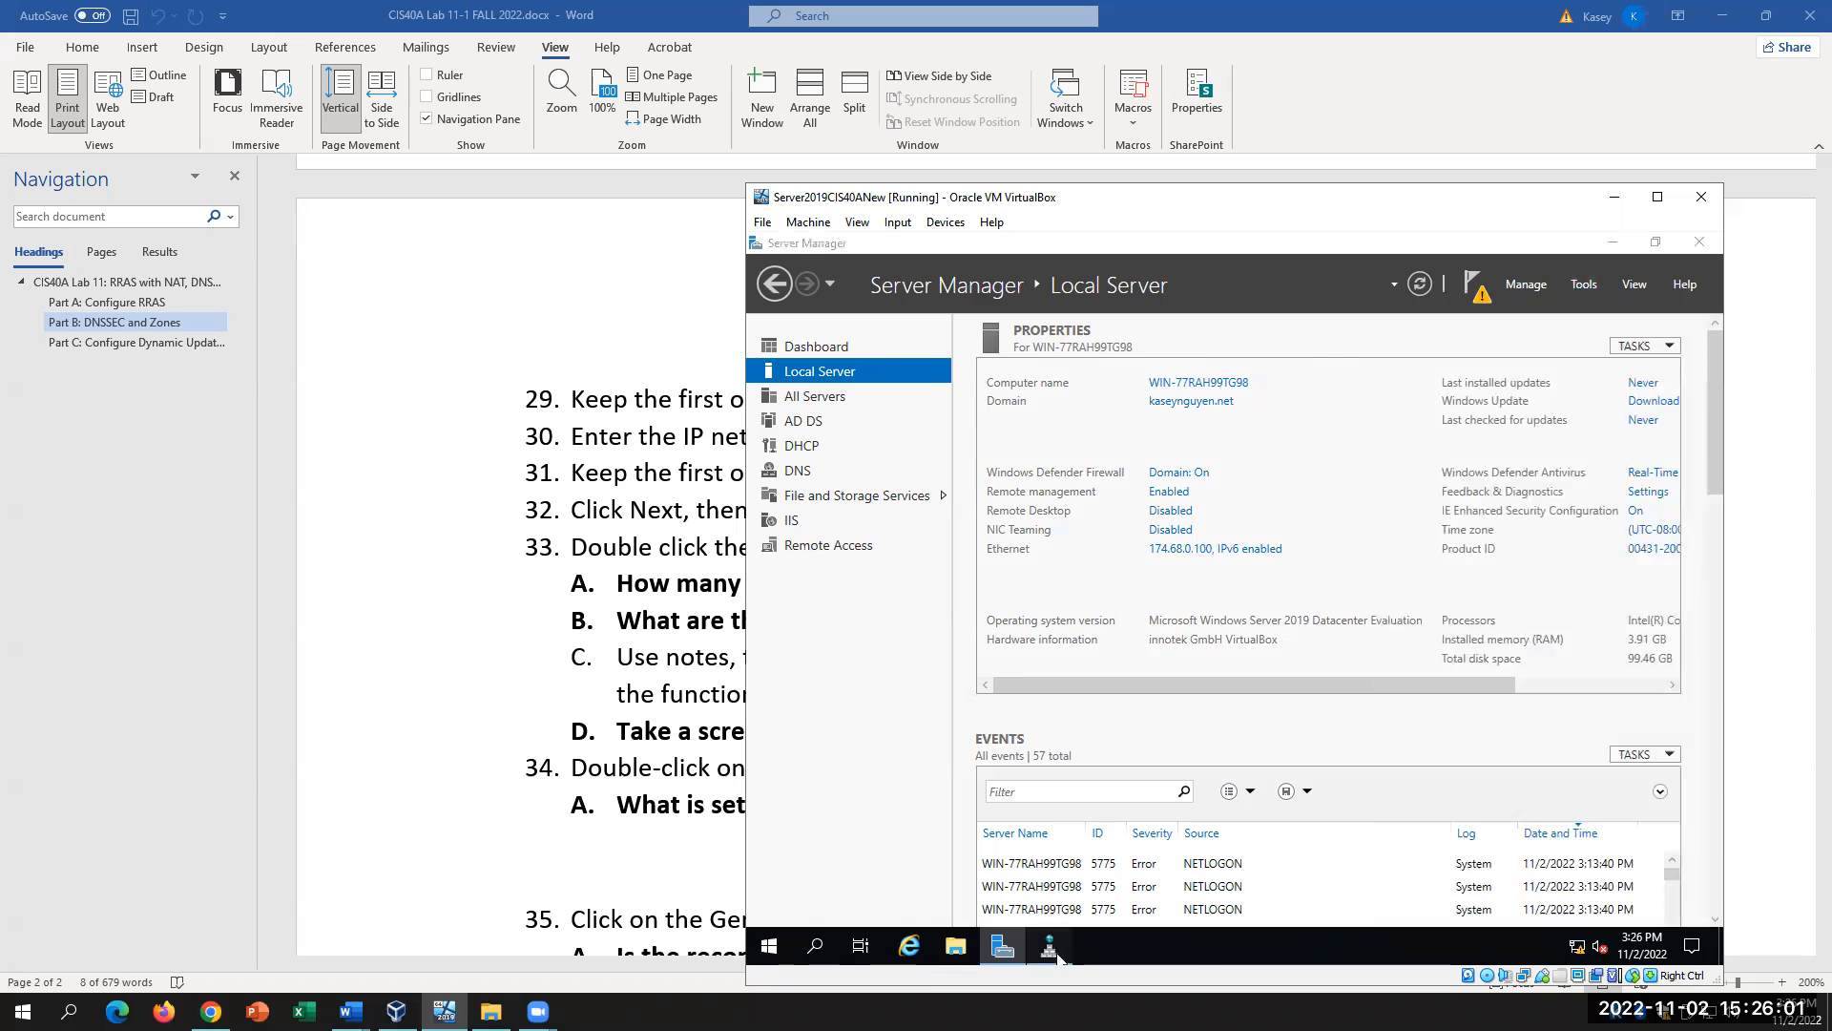
Open the reverse zone's Name Server record properties and check the lab's minimum TTL question
click(1150, 358)
double_click(1153, 368)
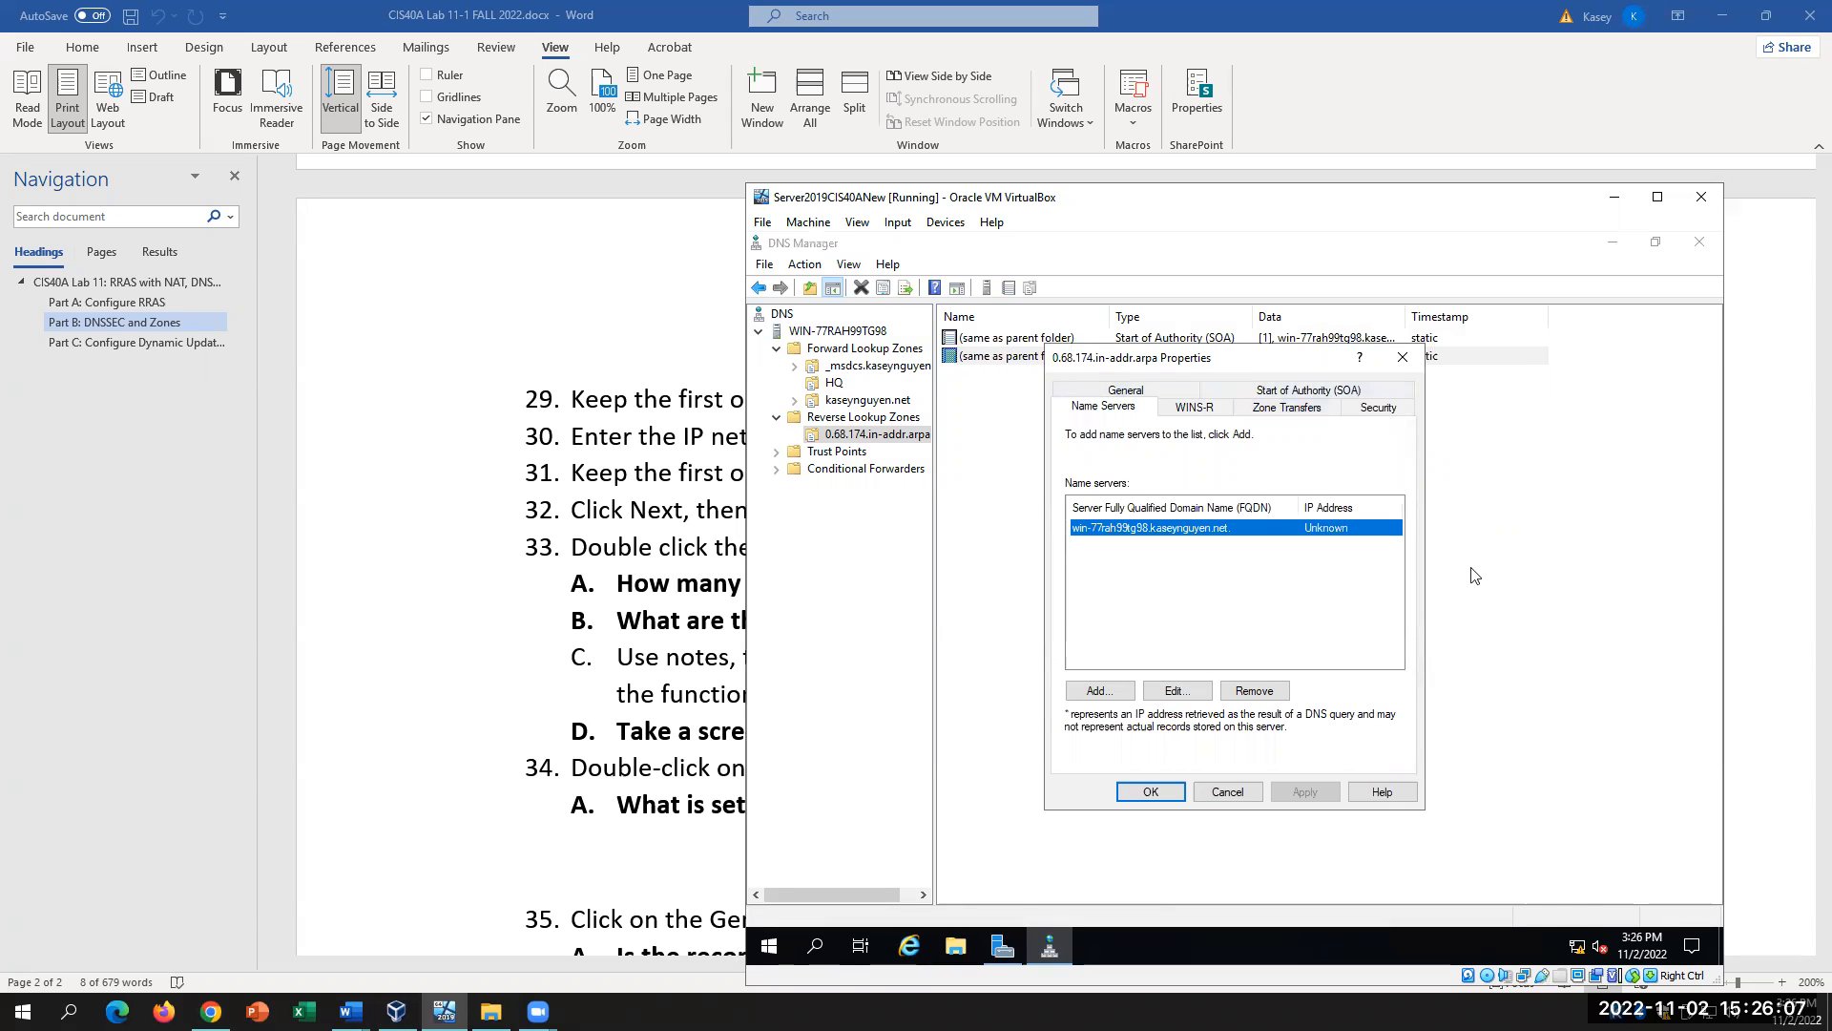
click(515, 731)
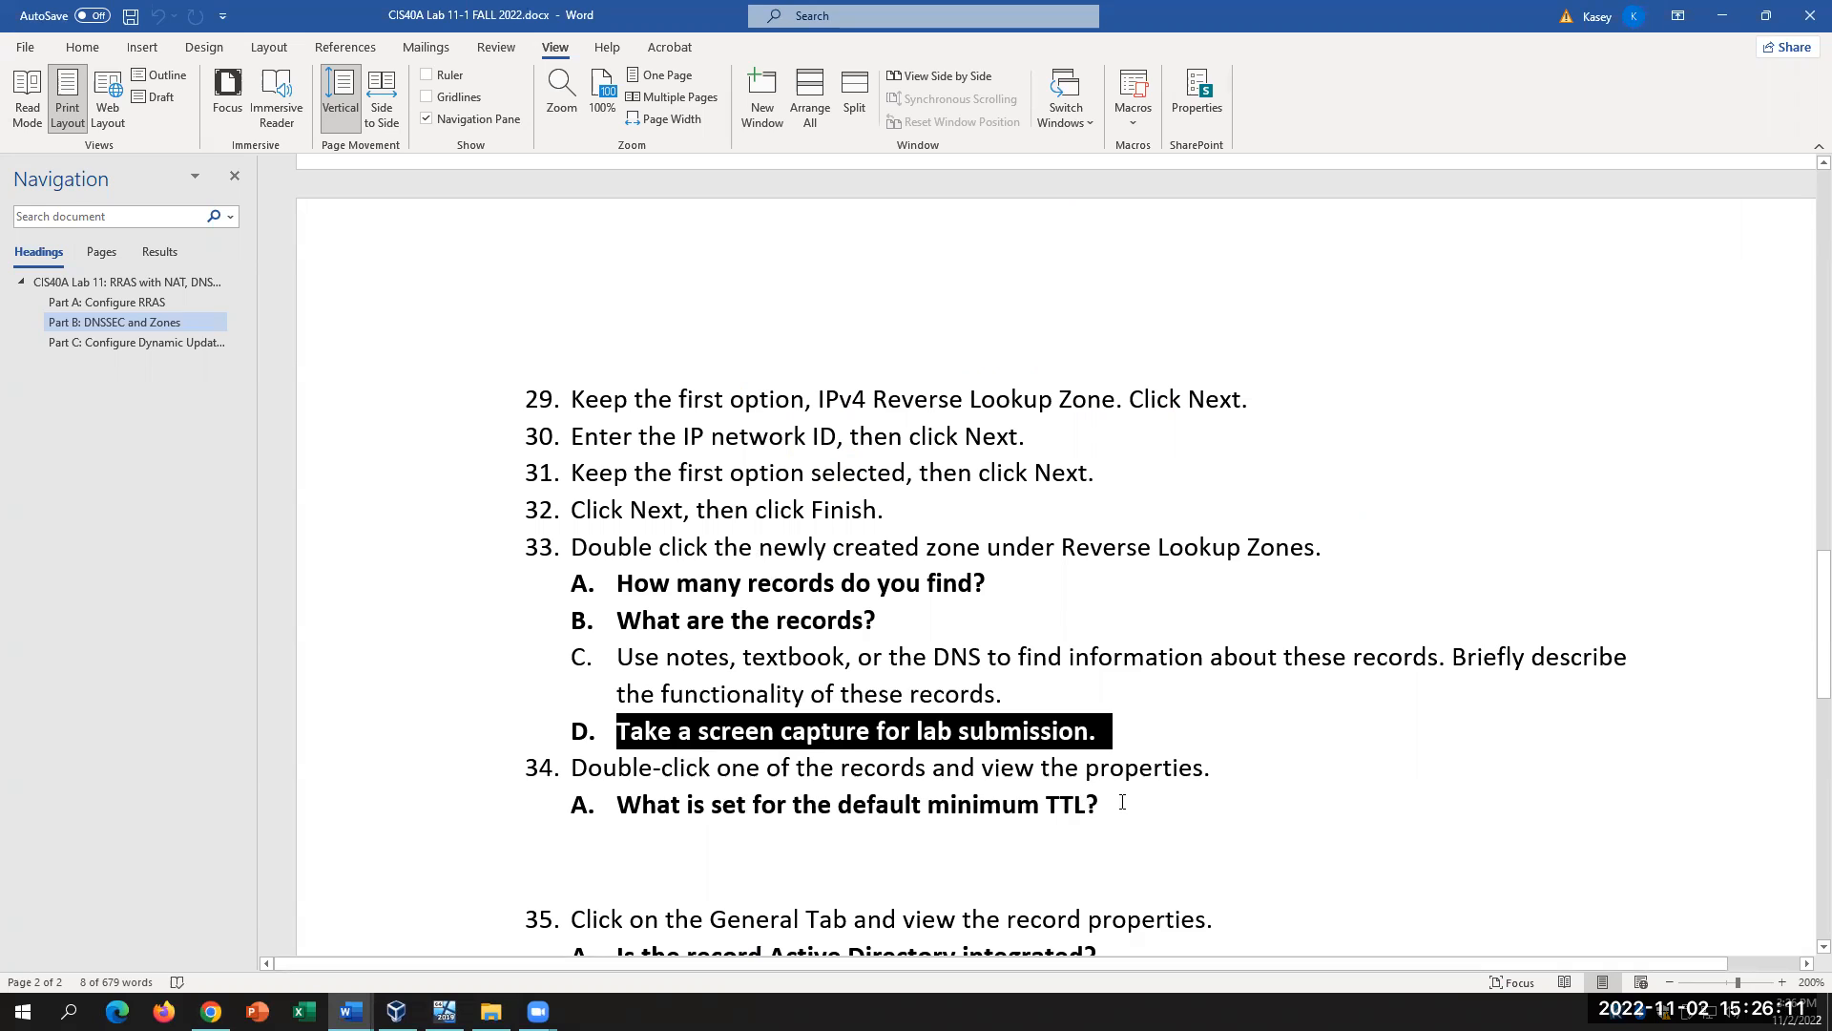
drag(1123, 802, 617, 805)
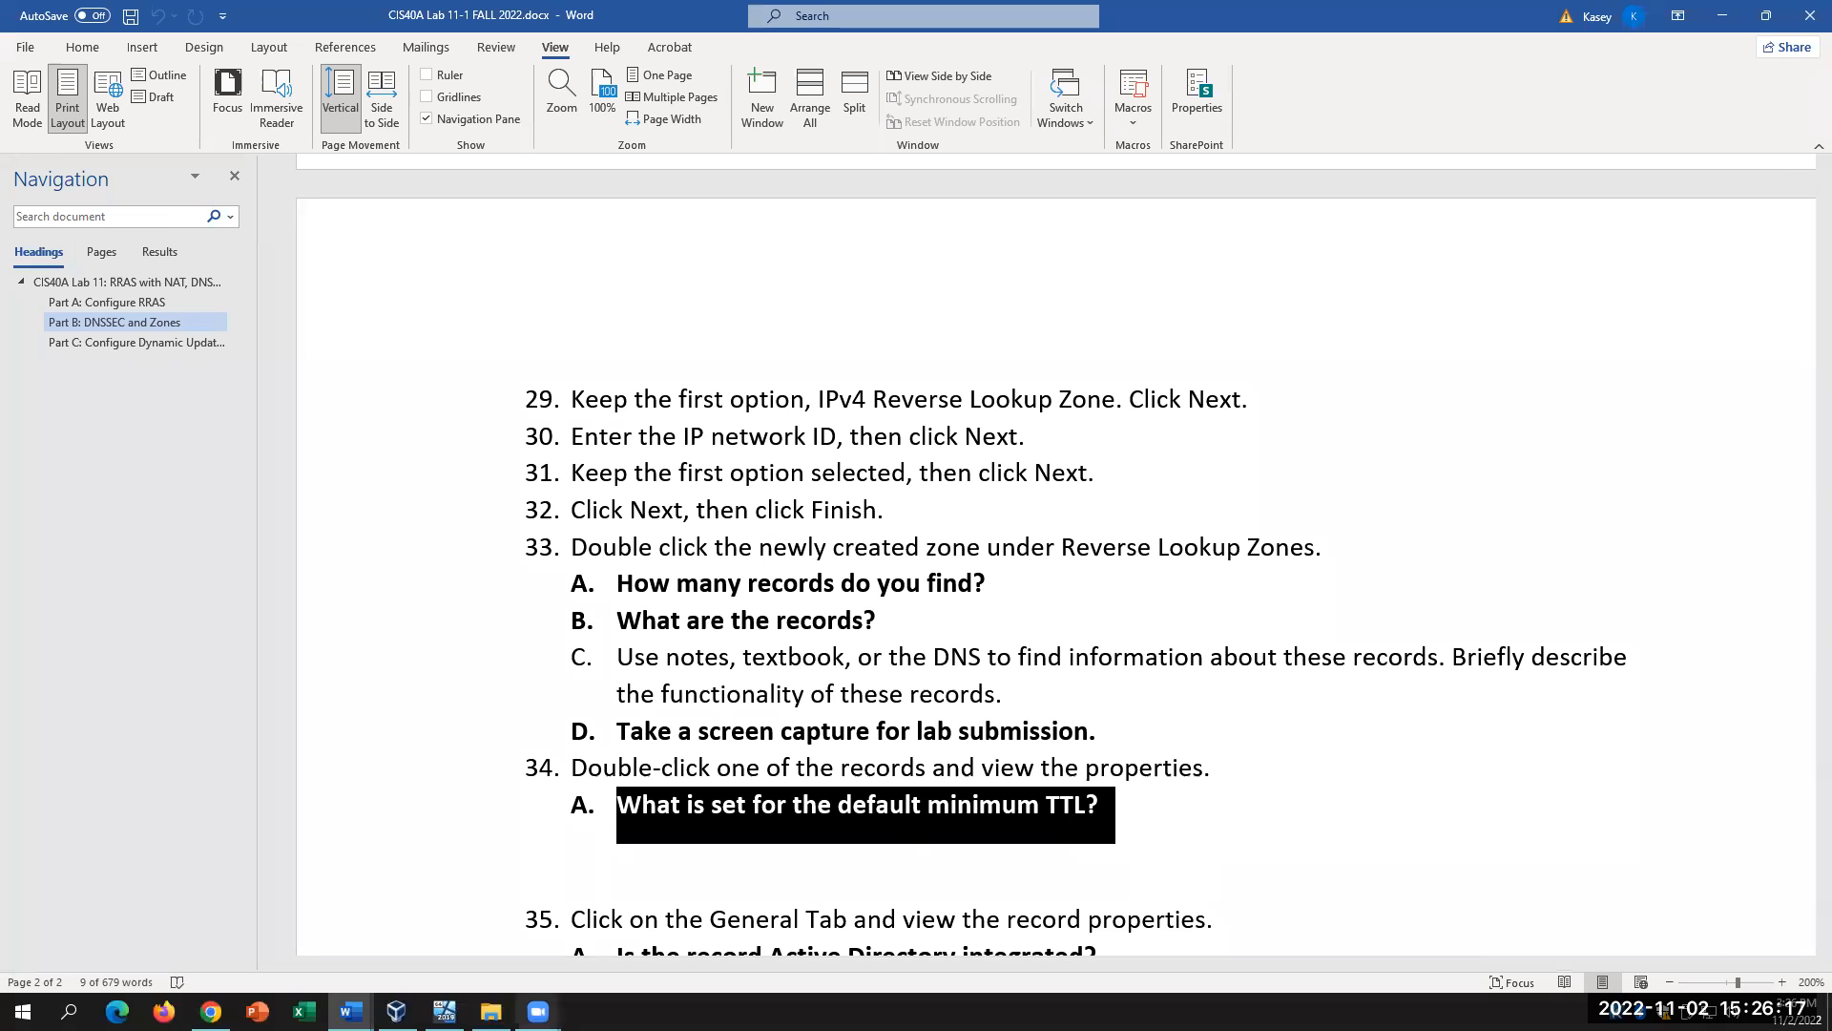
click(444, 1010)
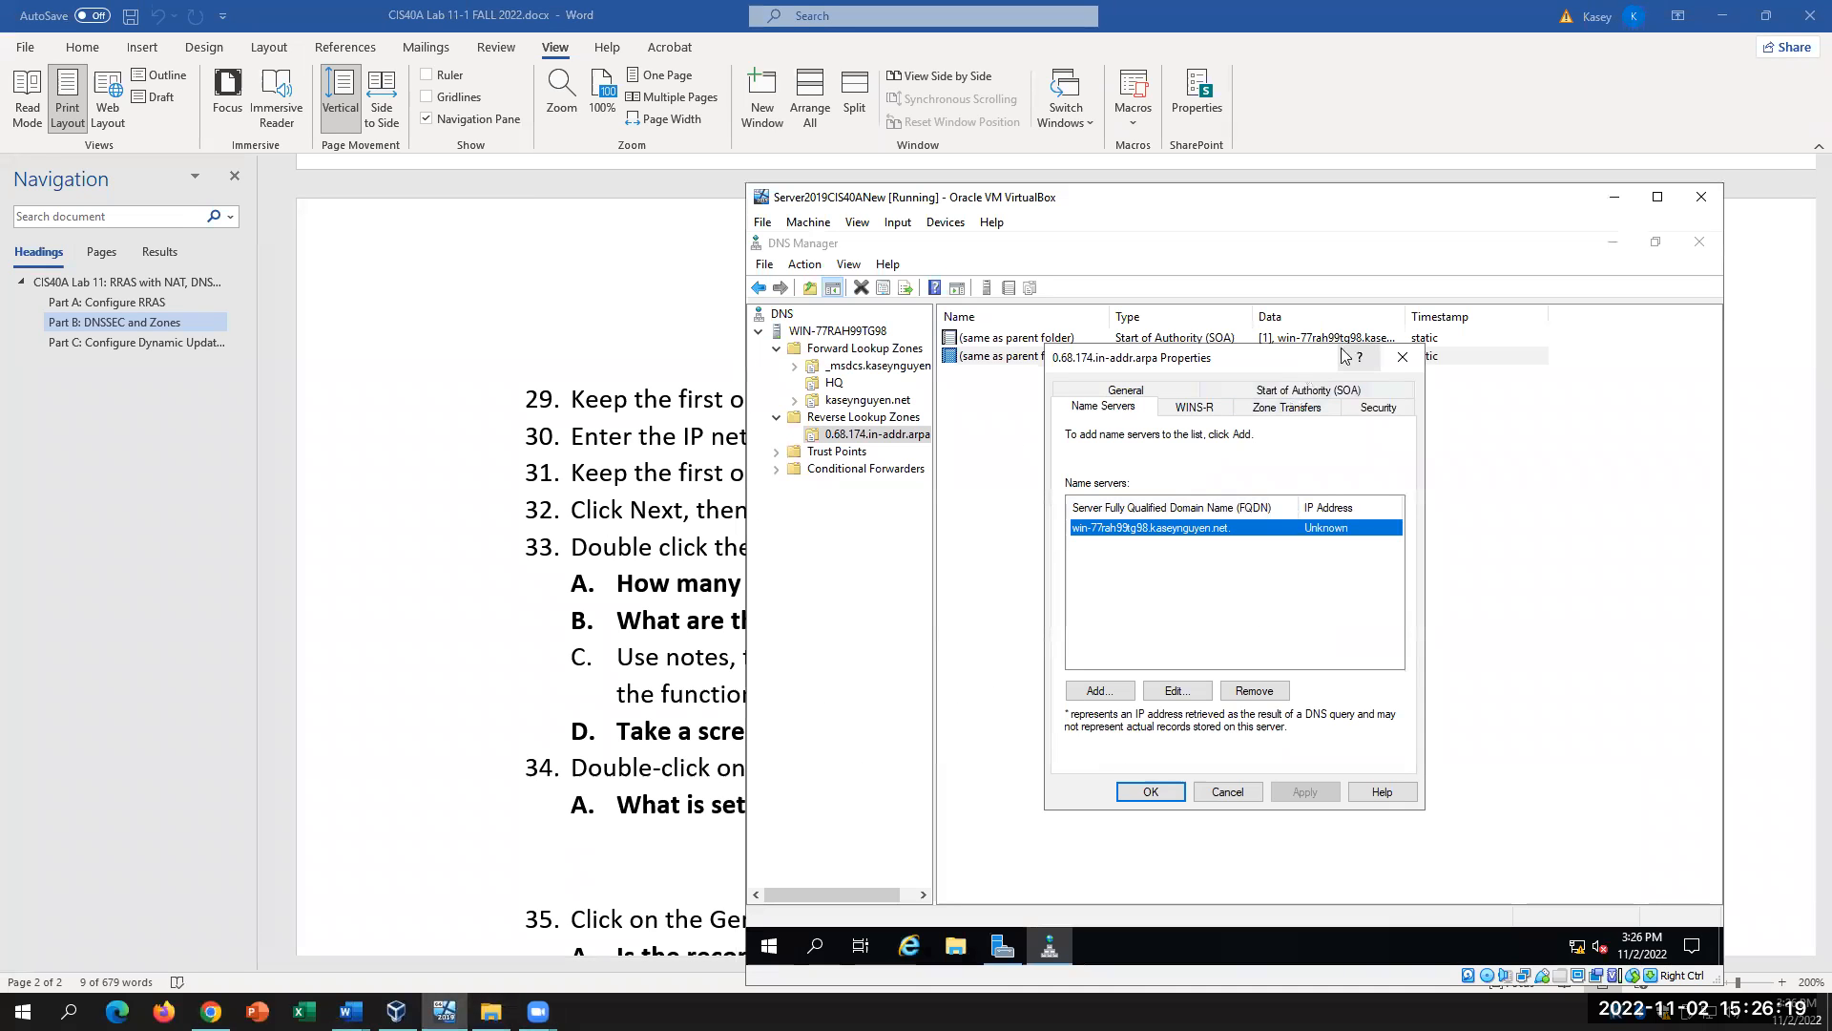
click(1402, 357)
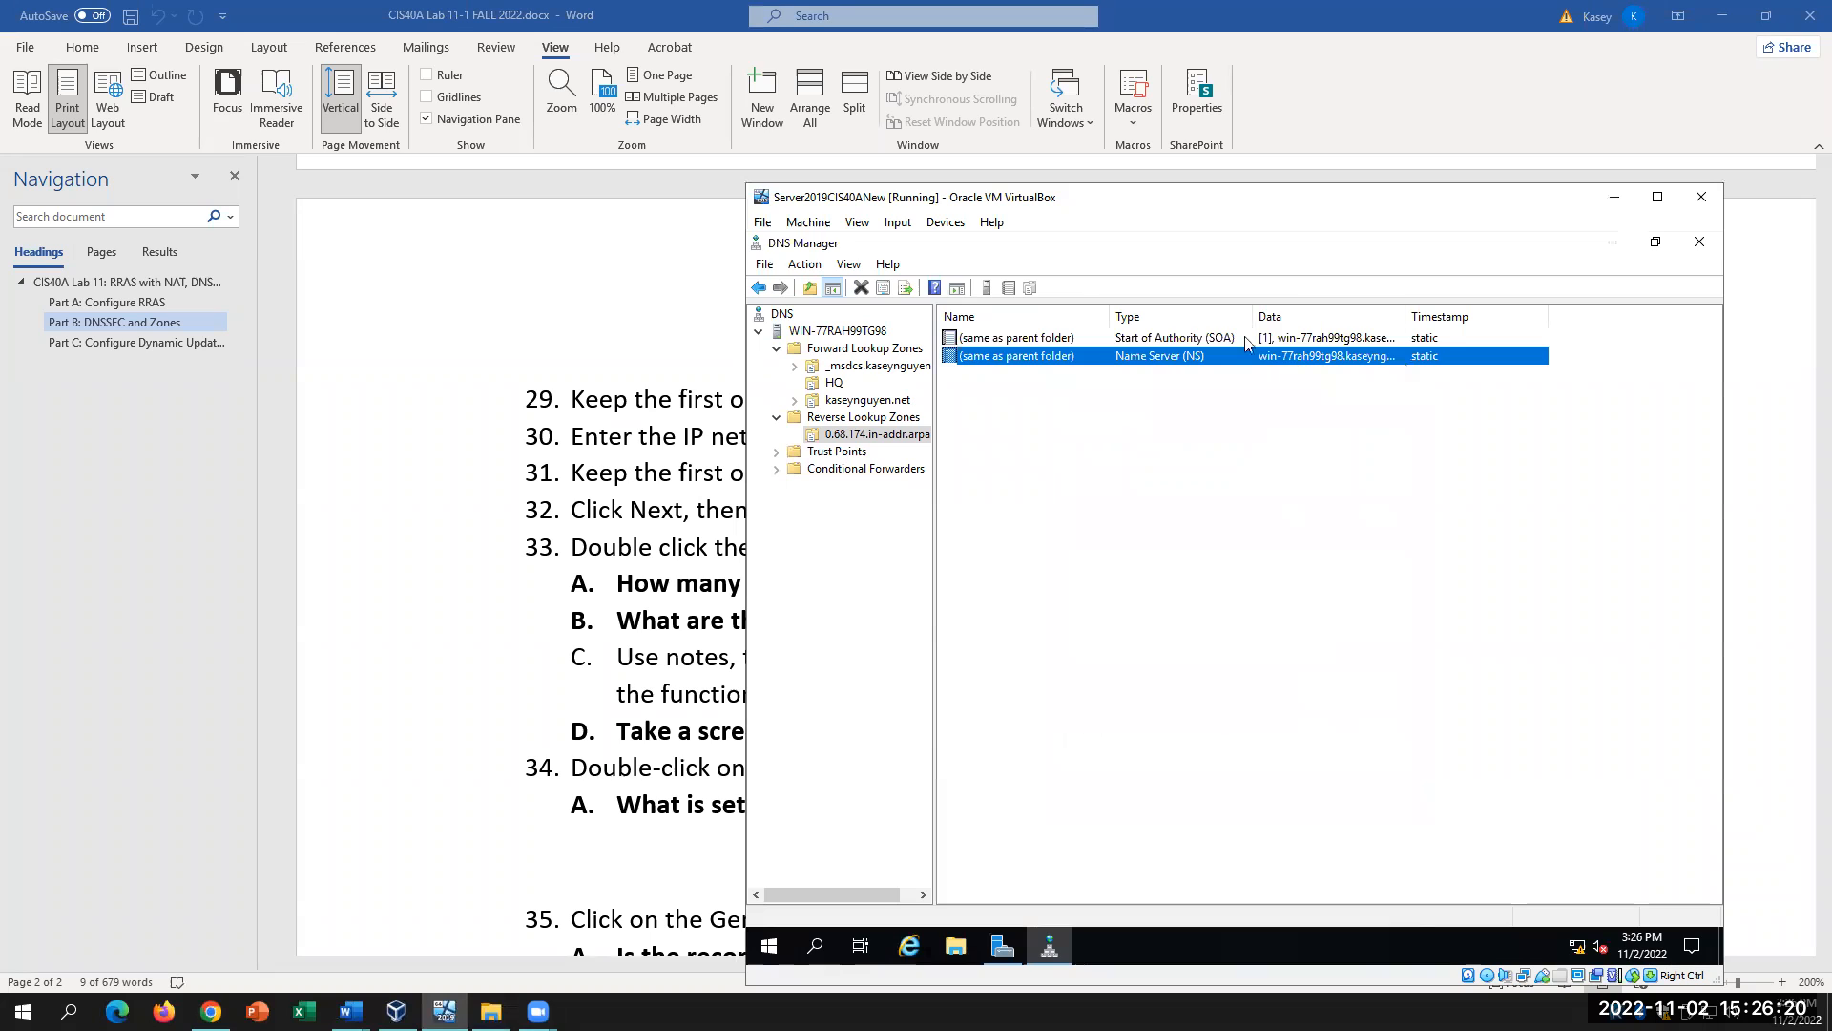
Open the SOA record properties and review retry, expiry and the 1-hour minimum TTL
double_click(1174, 337)
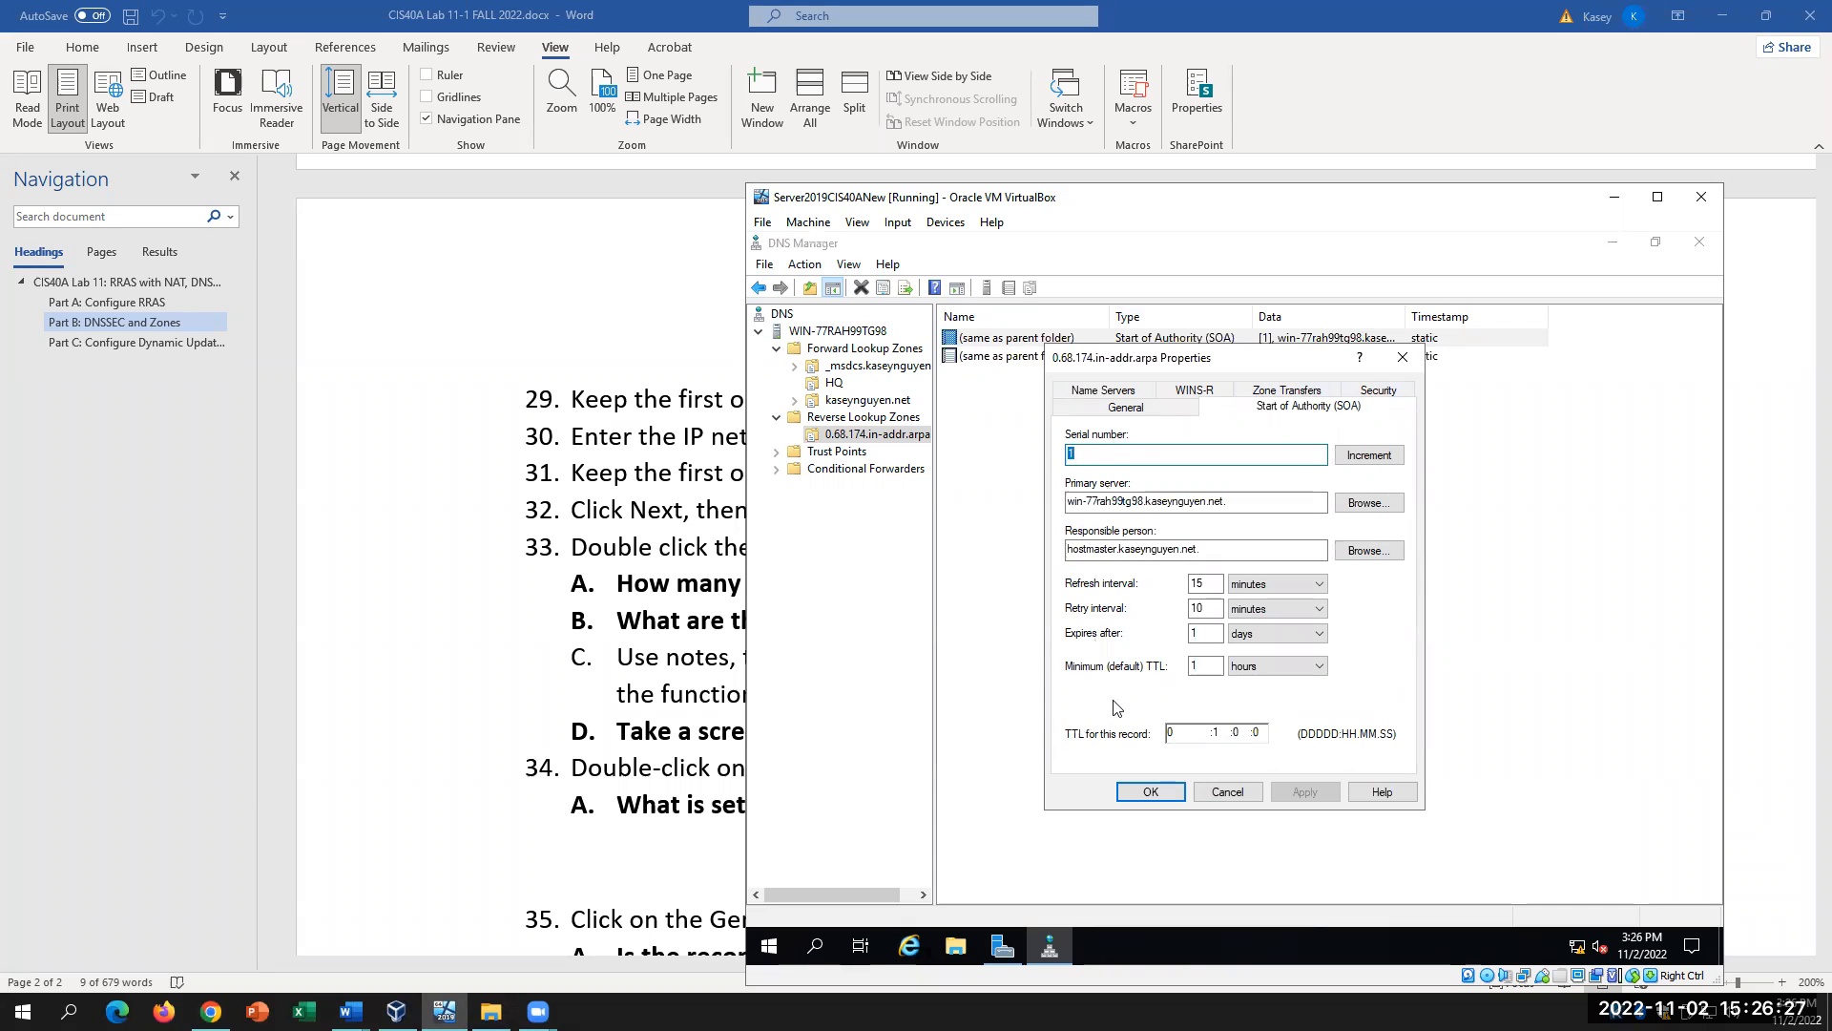
click(1416, 357)
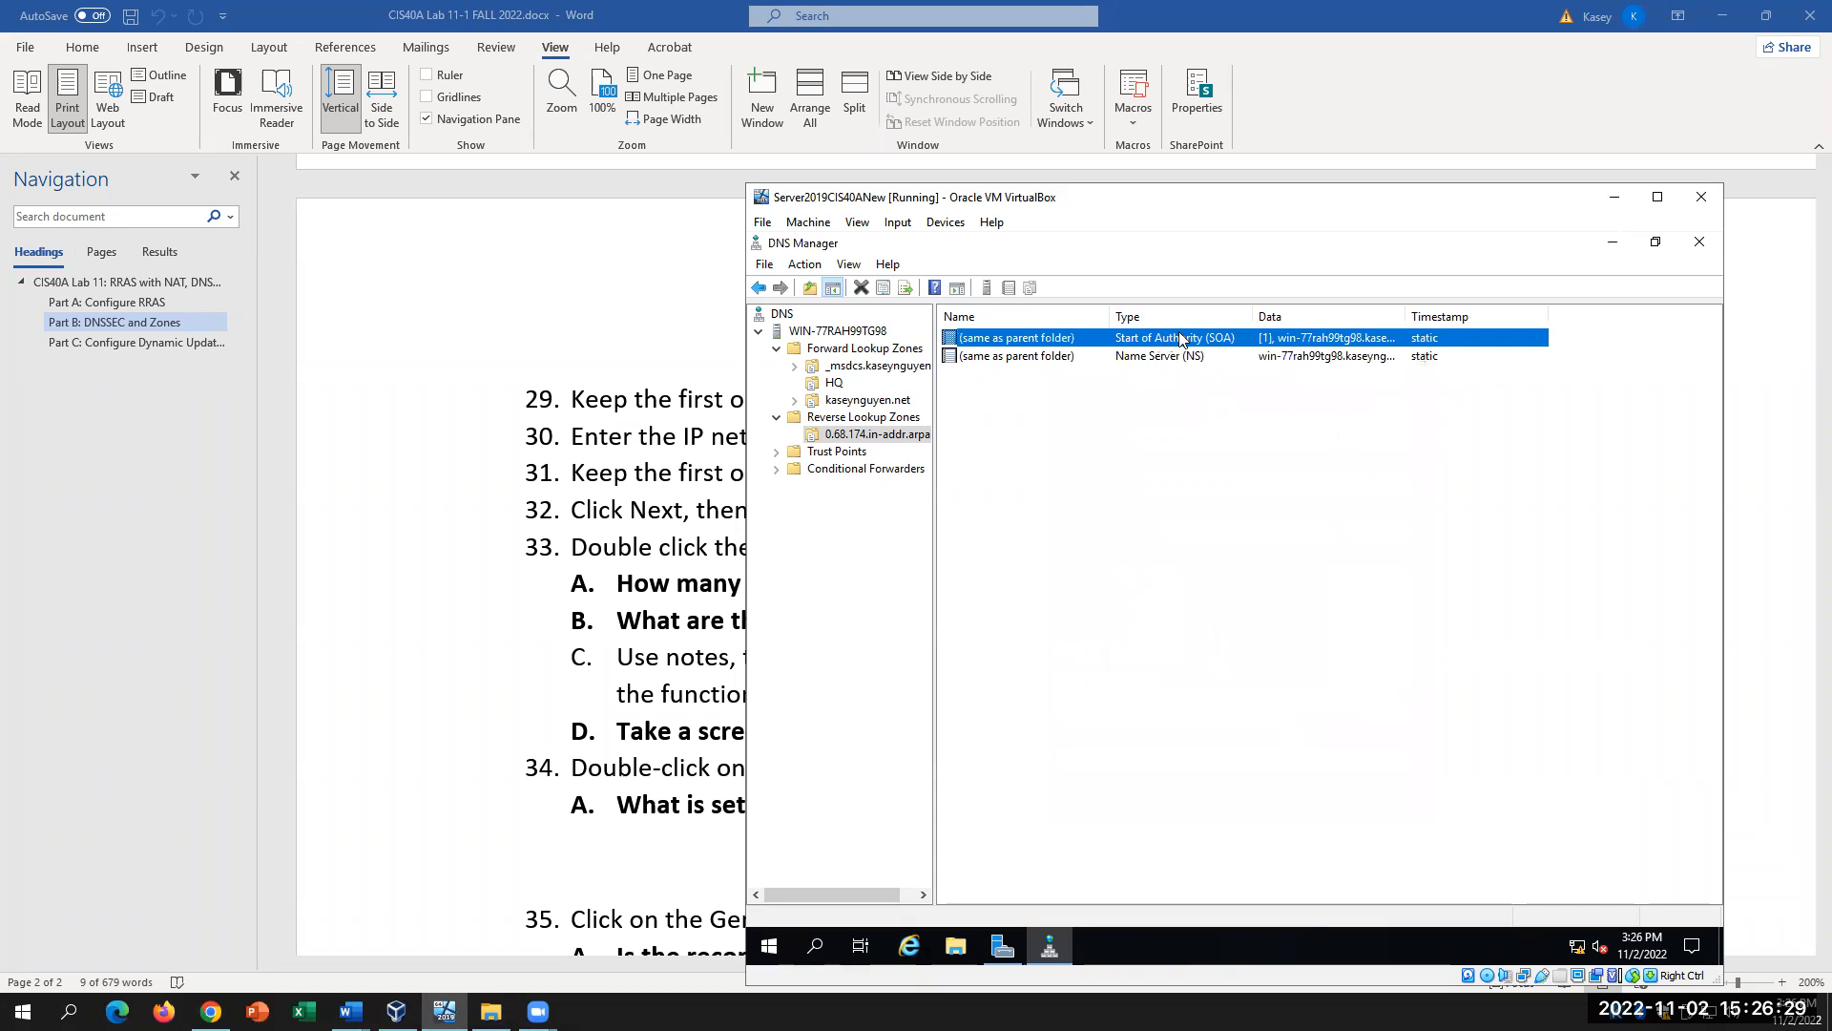
double_click(1159, 339)
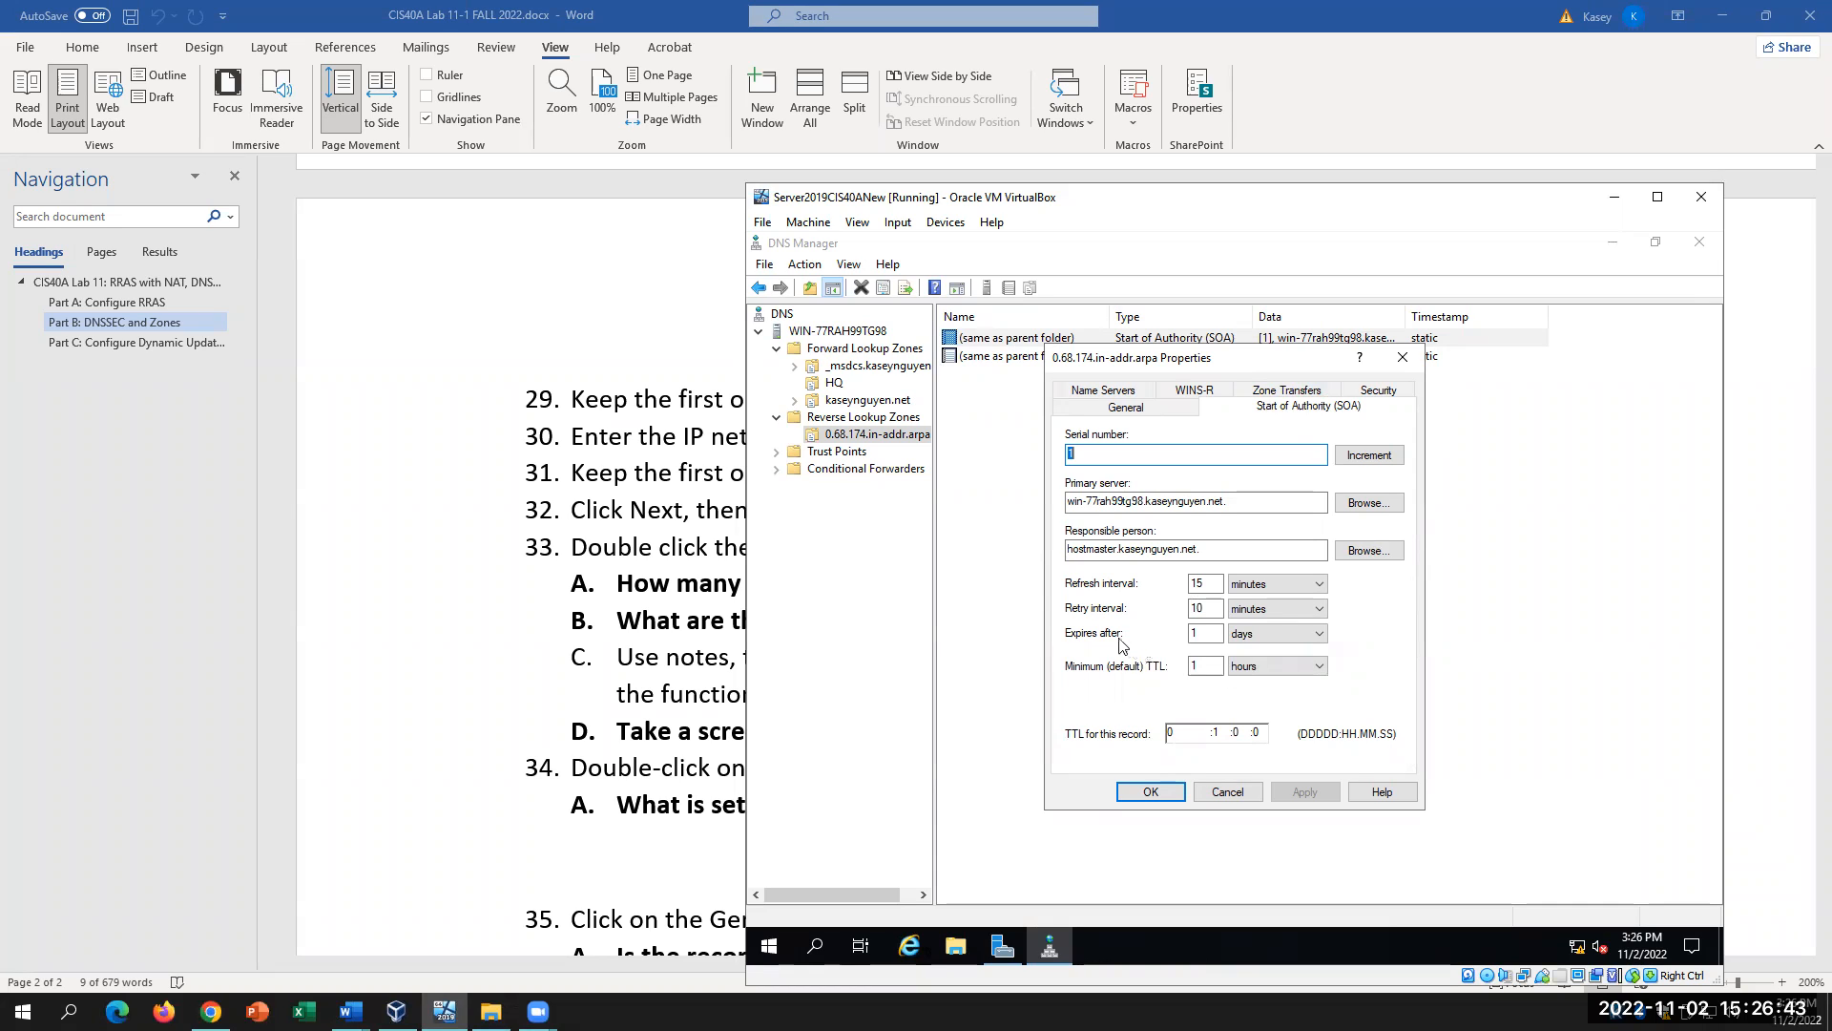
click(1207, 634)
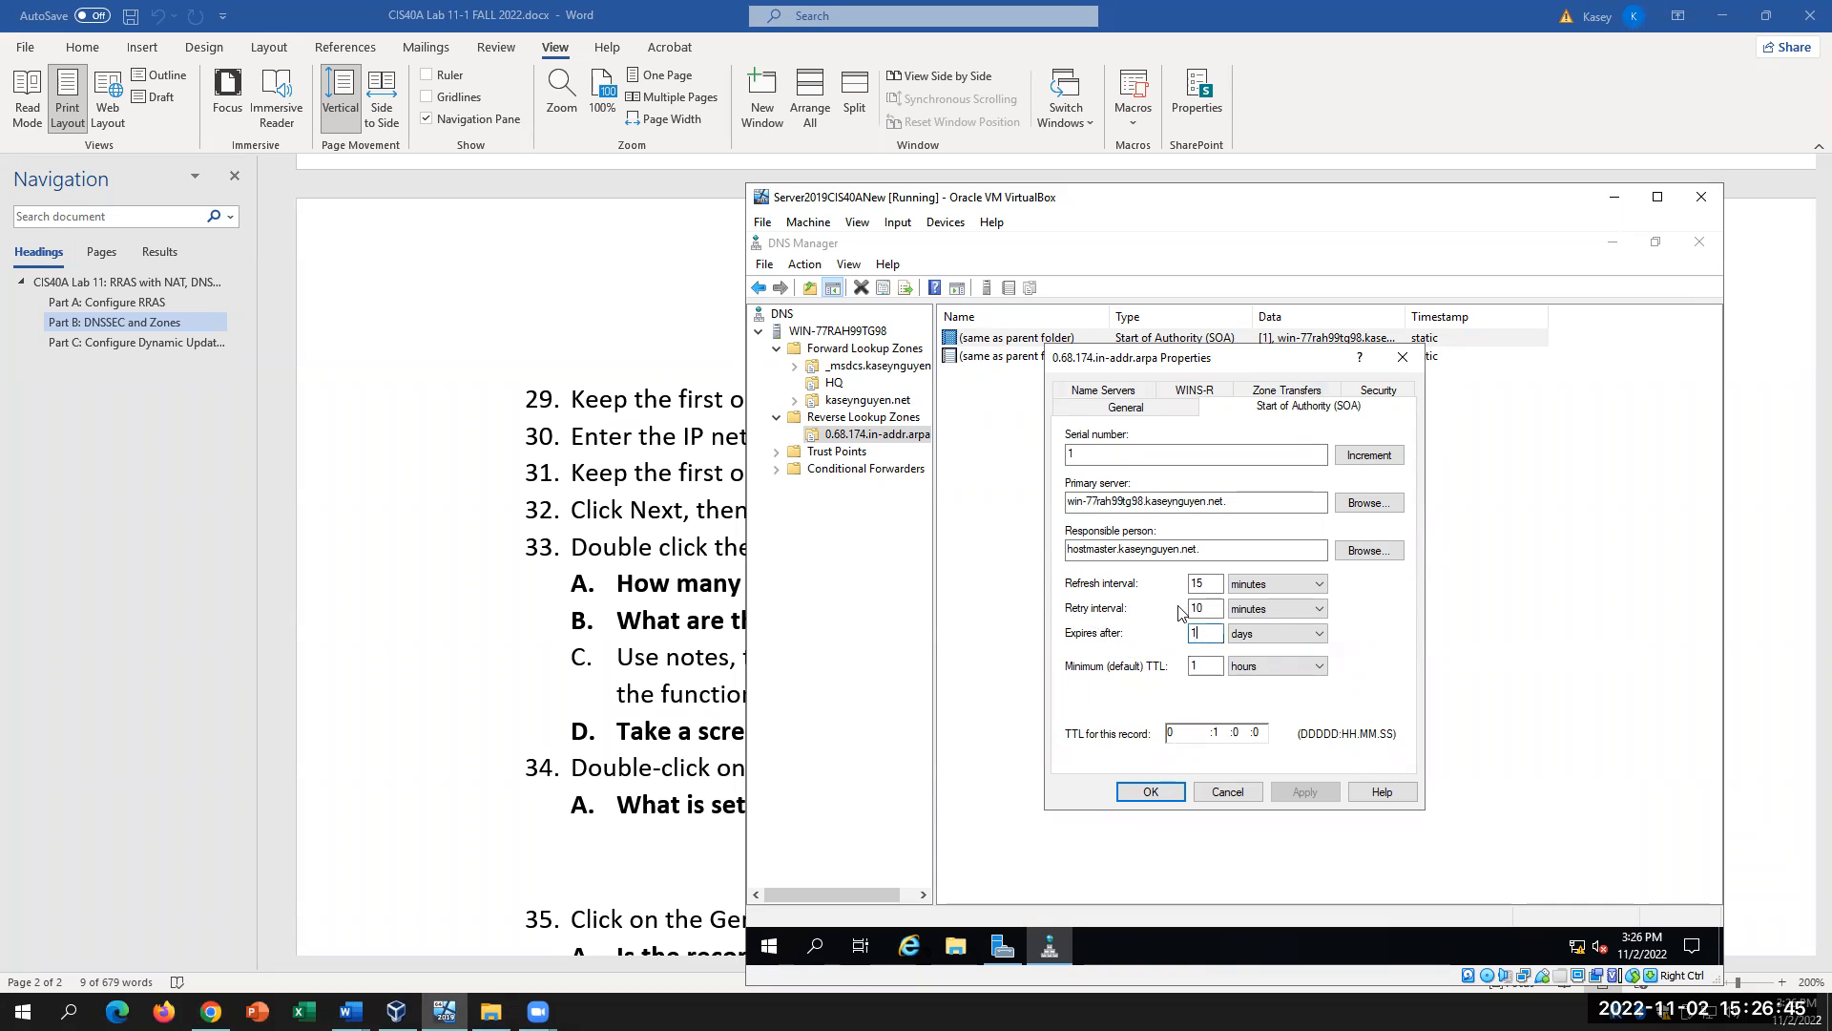
click(1213, 612)
drag(678, 842, 1170, 827)
scroll(1195, 800, down, 1)
scroll(1196, 800, down, 1)
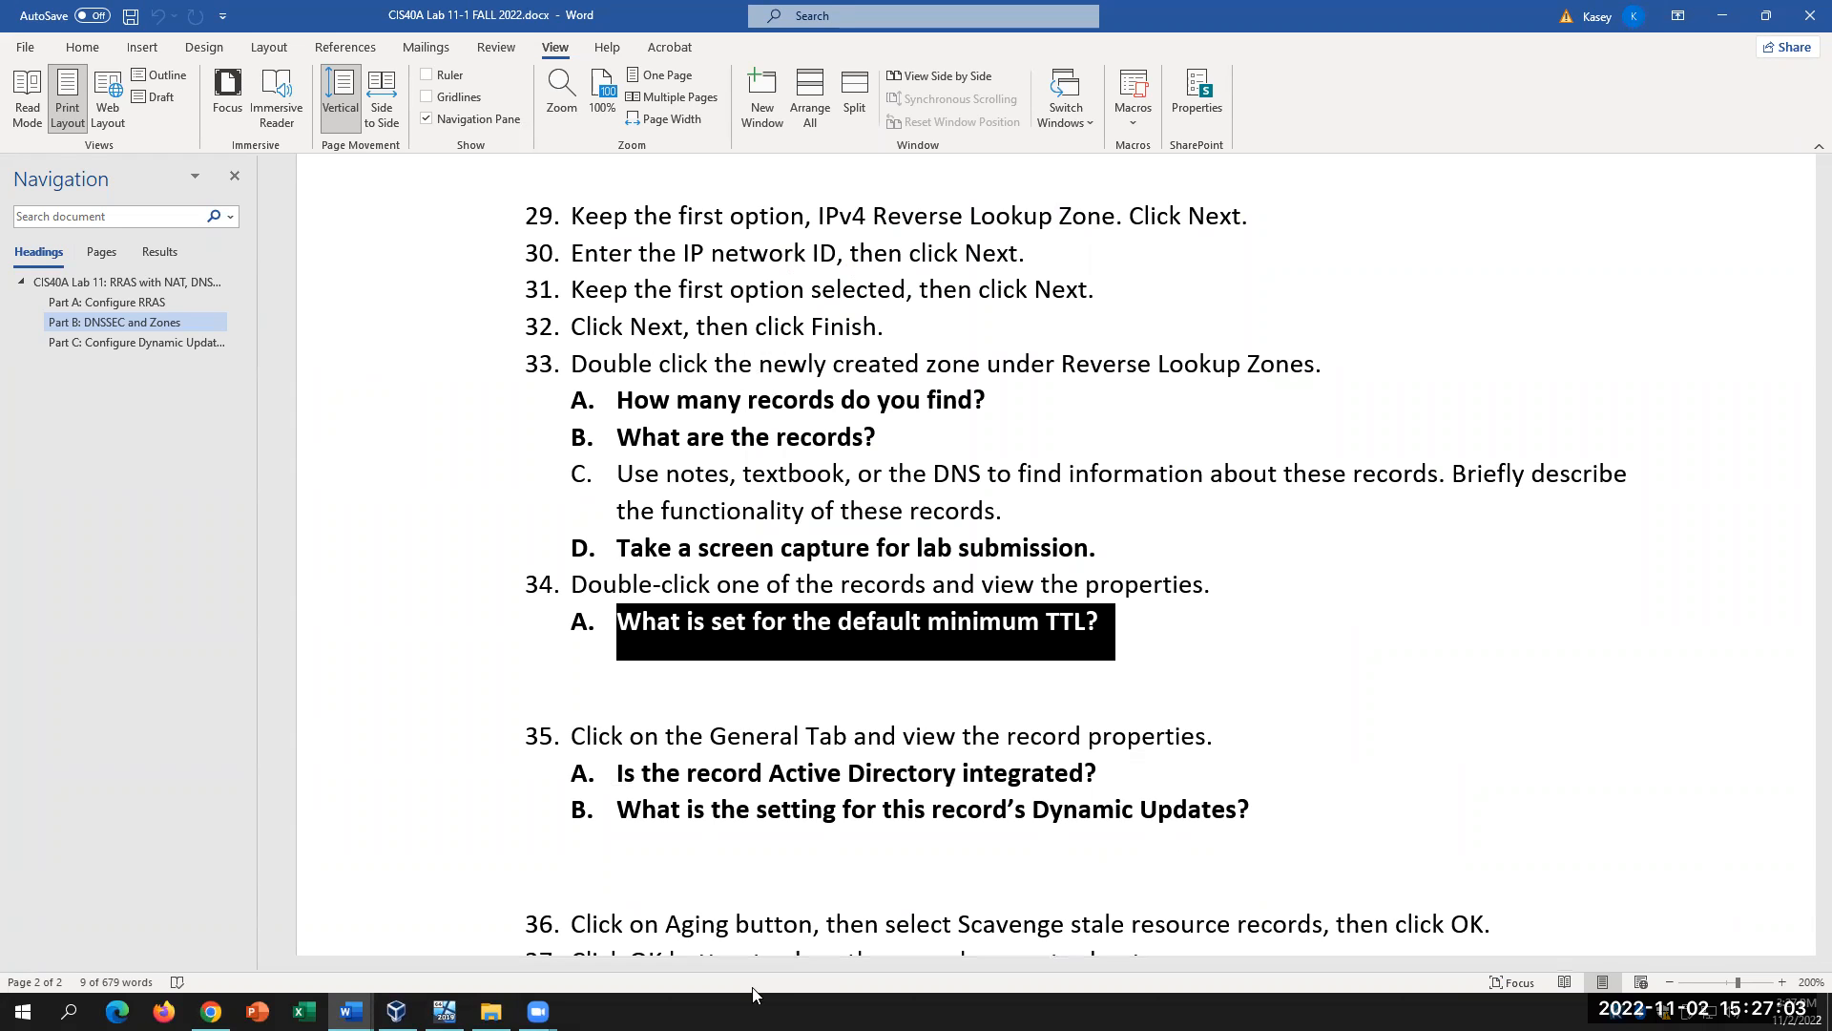
click(444, 1010)
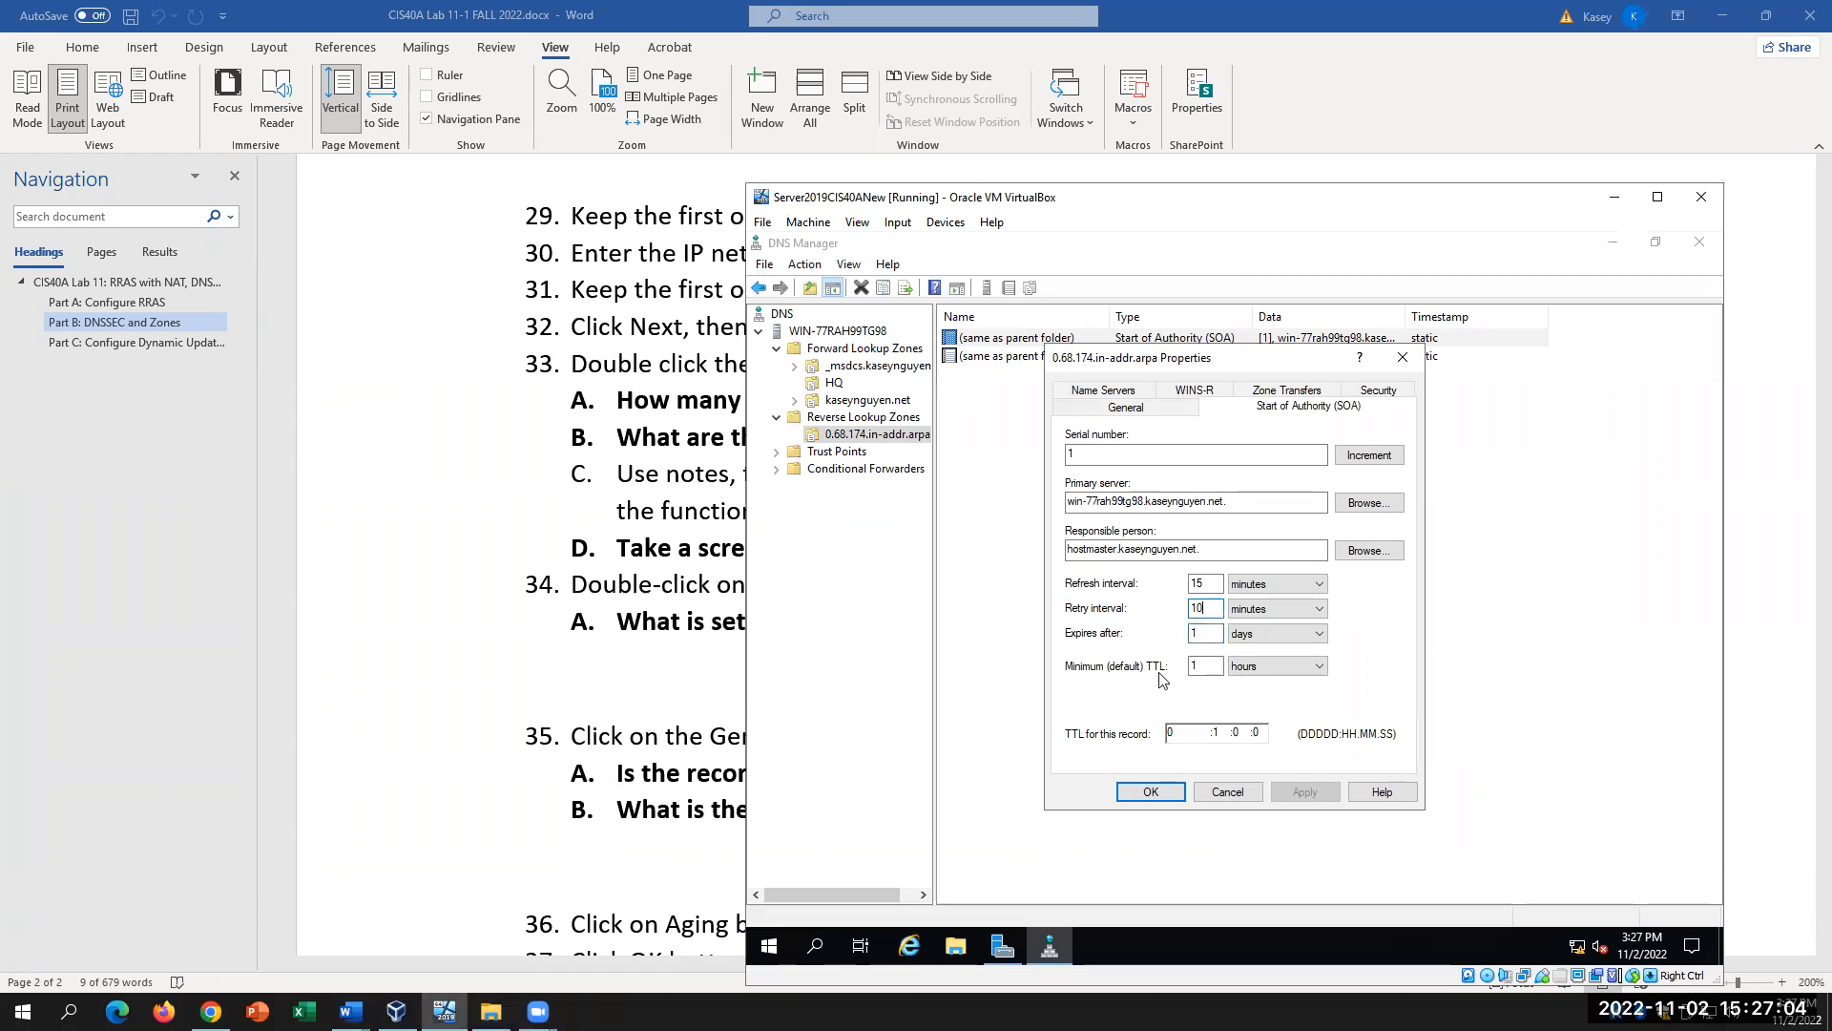
View the General tab: Active Directory-Integrated type, Secure only dynamic updates
click(1125, 409)
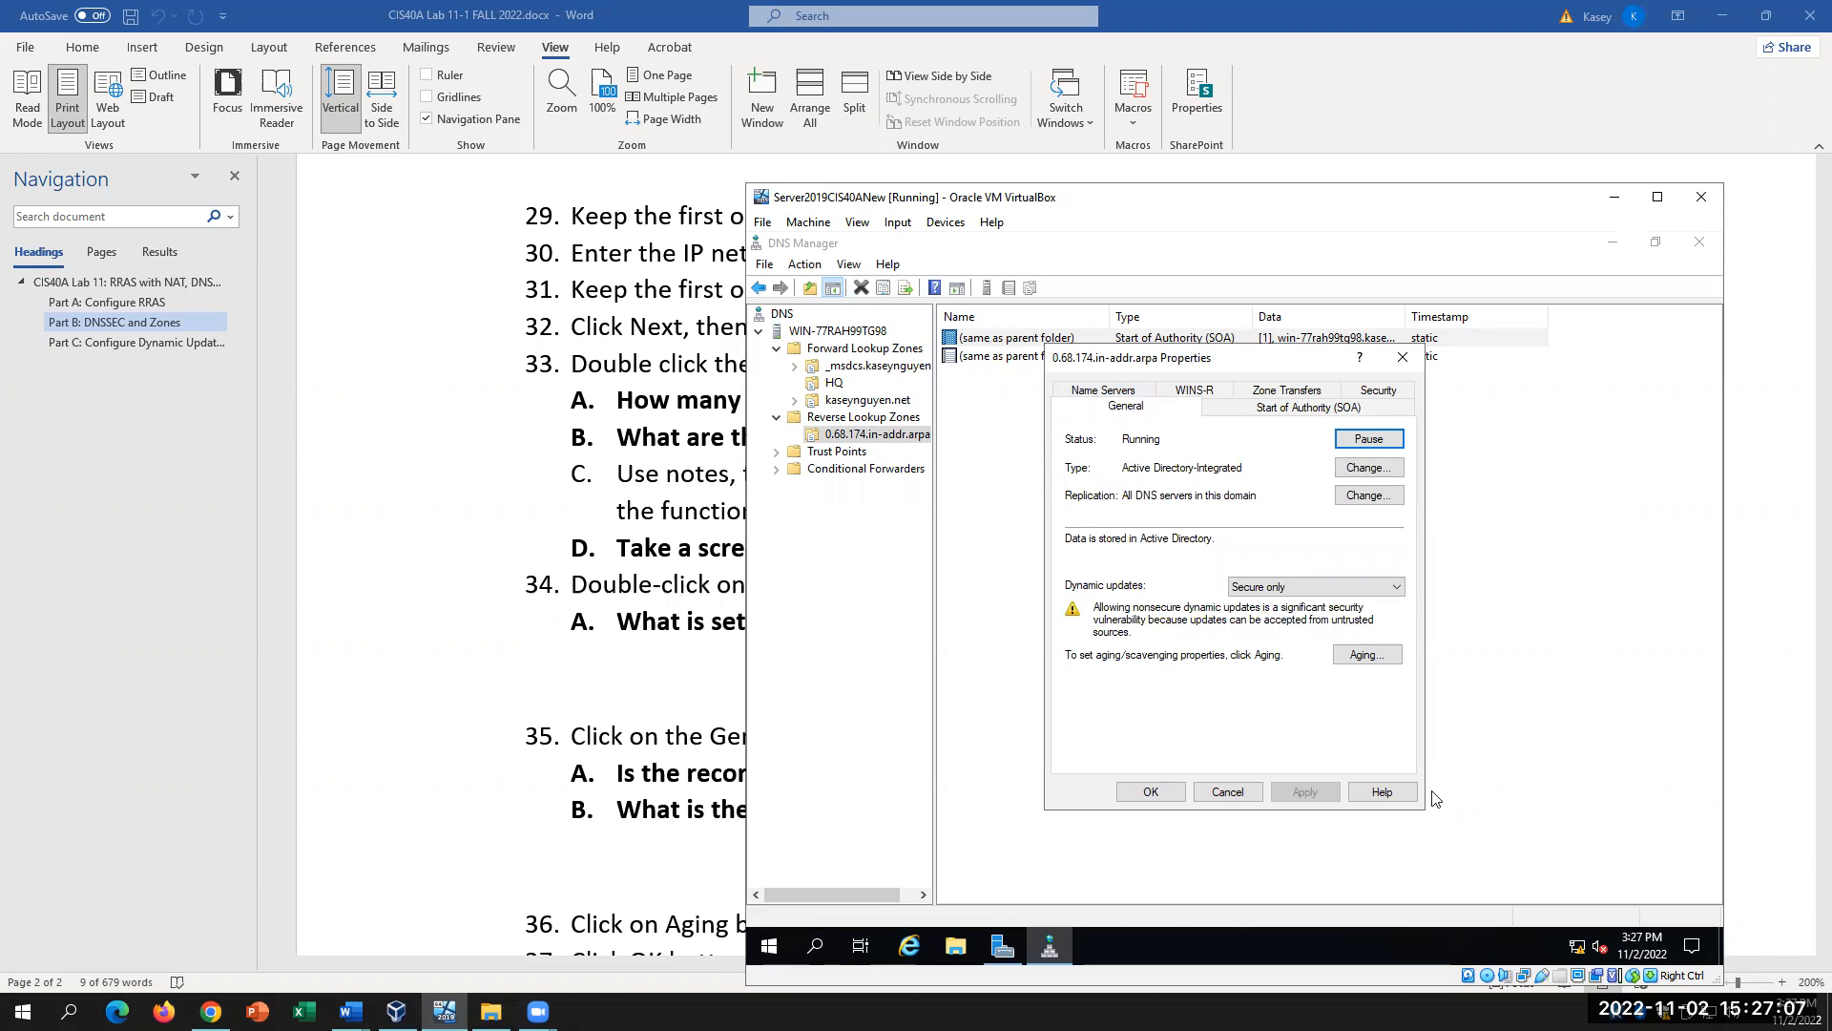
click(646, 775)
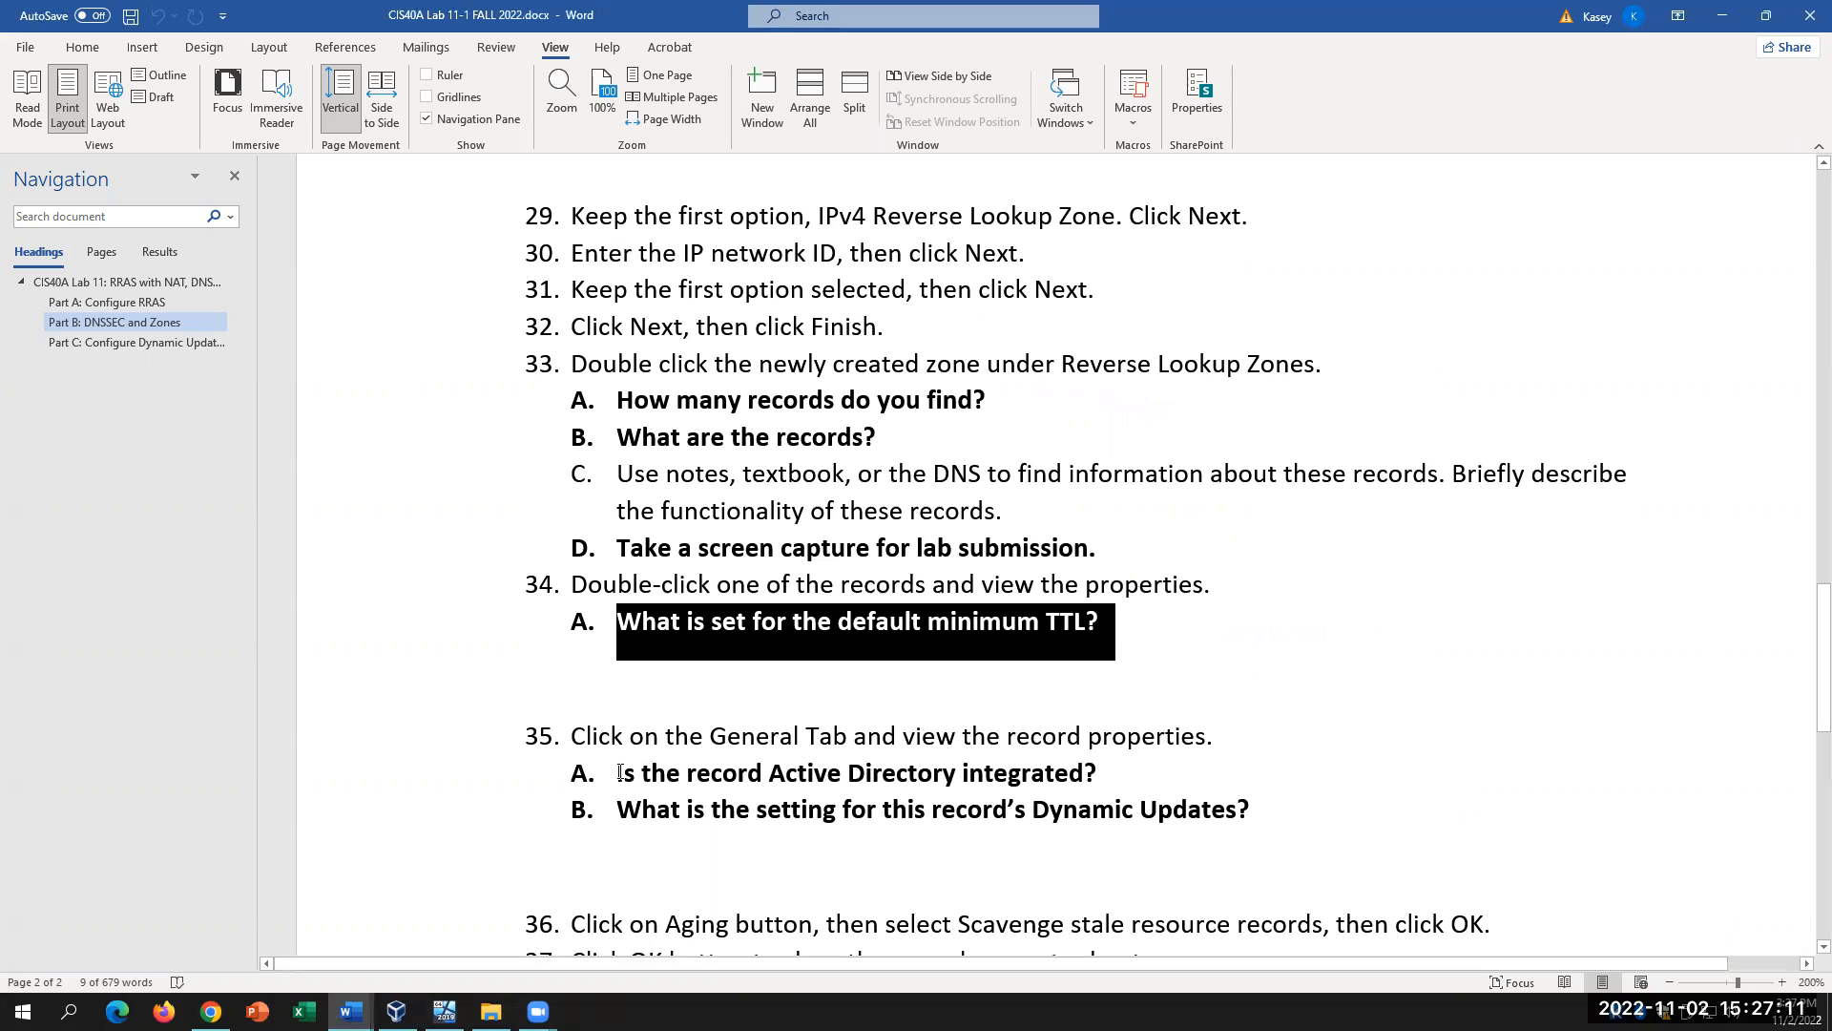
drag(617, 772, 1140, 773)
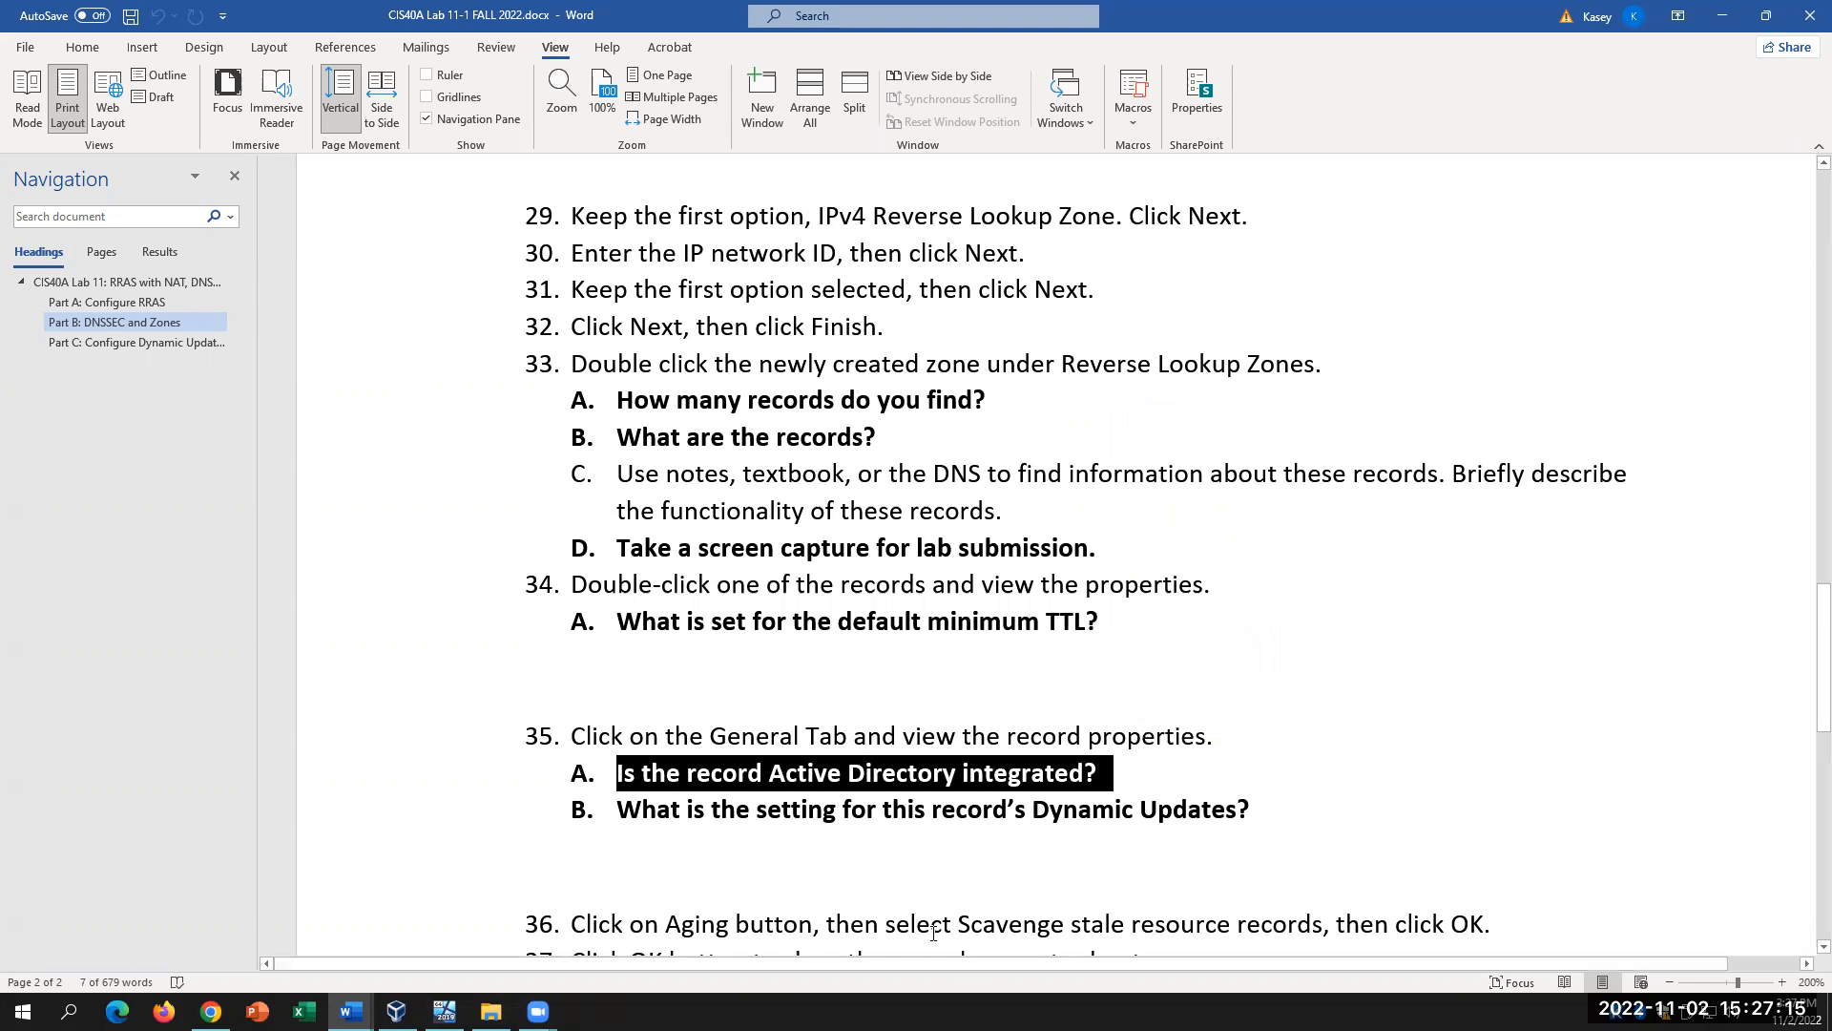
click(444, 1012)
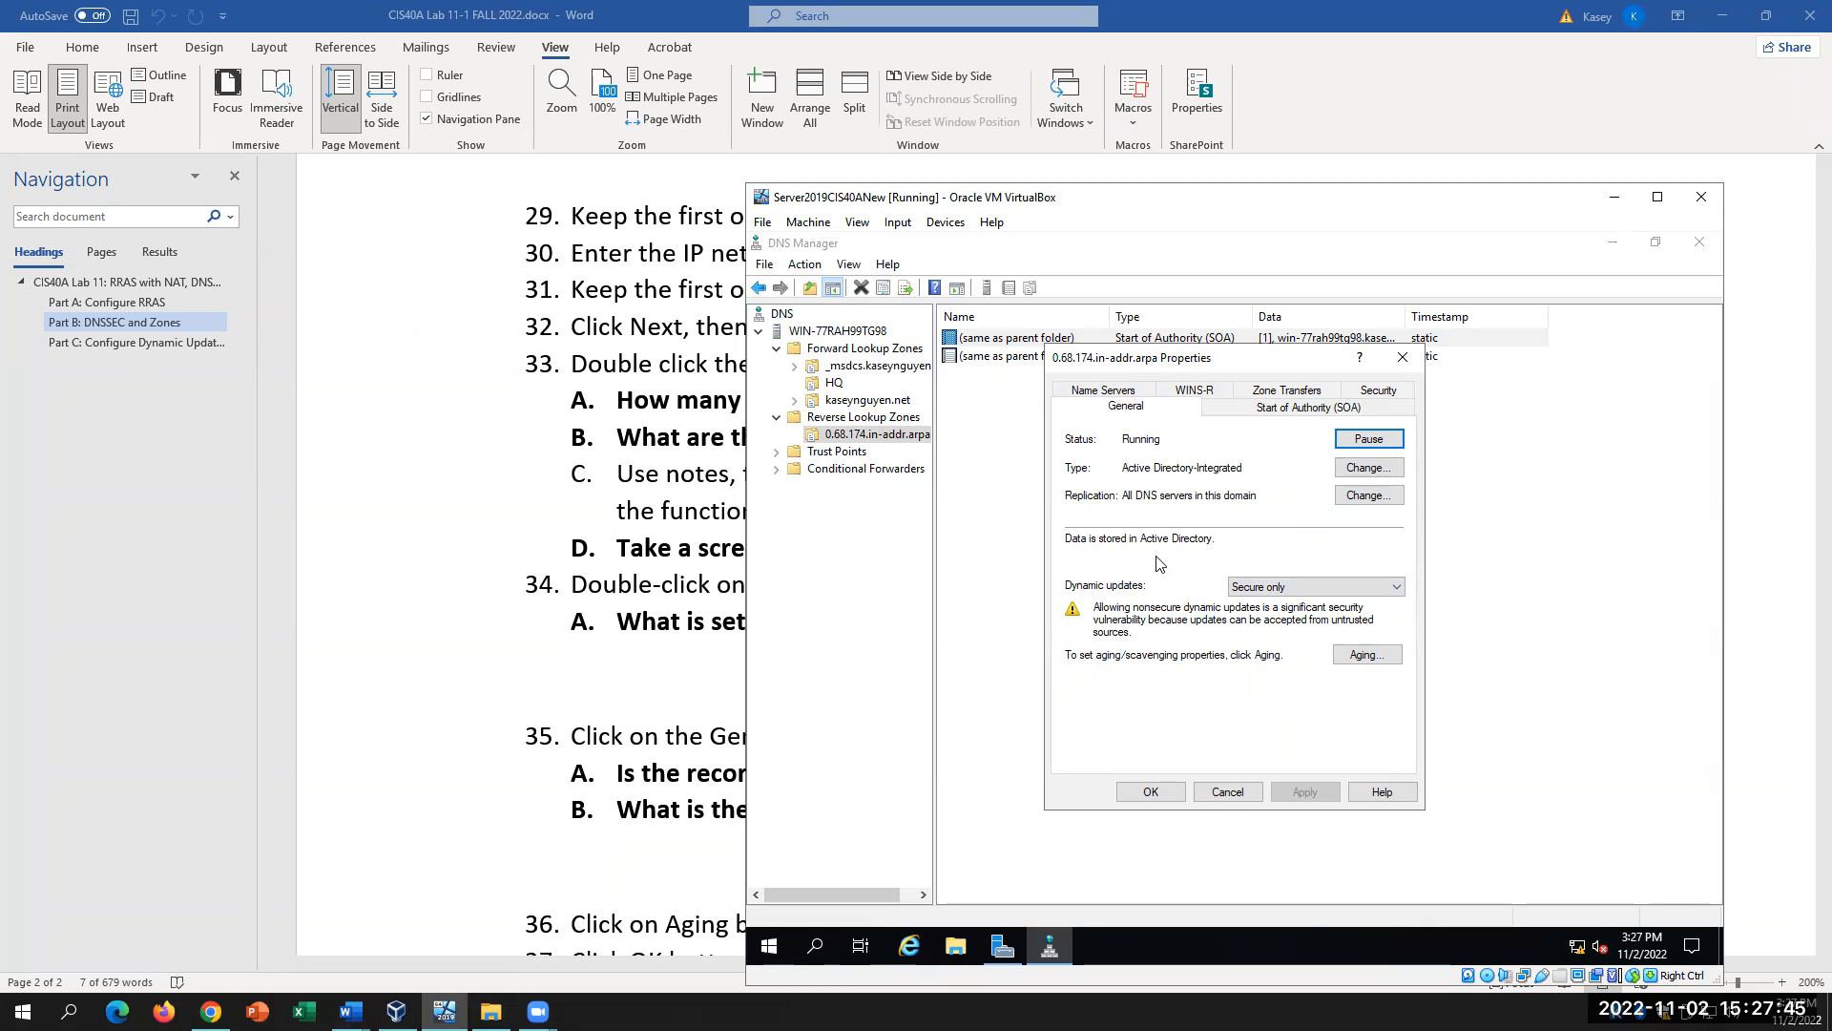
Check question 35B on dynamic updates and keep the reverse zone at Secure only
click(575, 655)
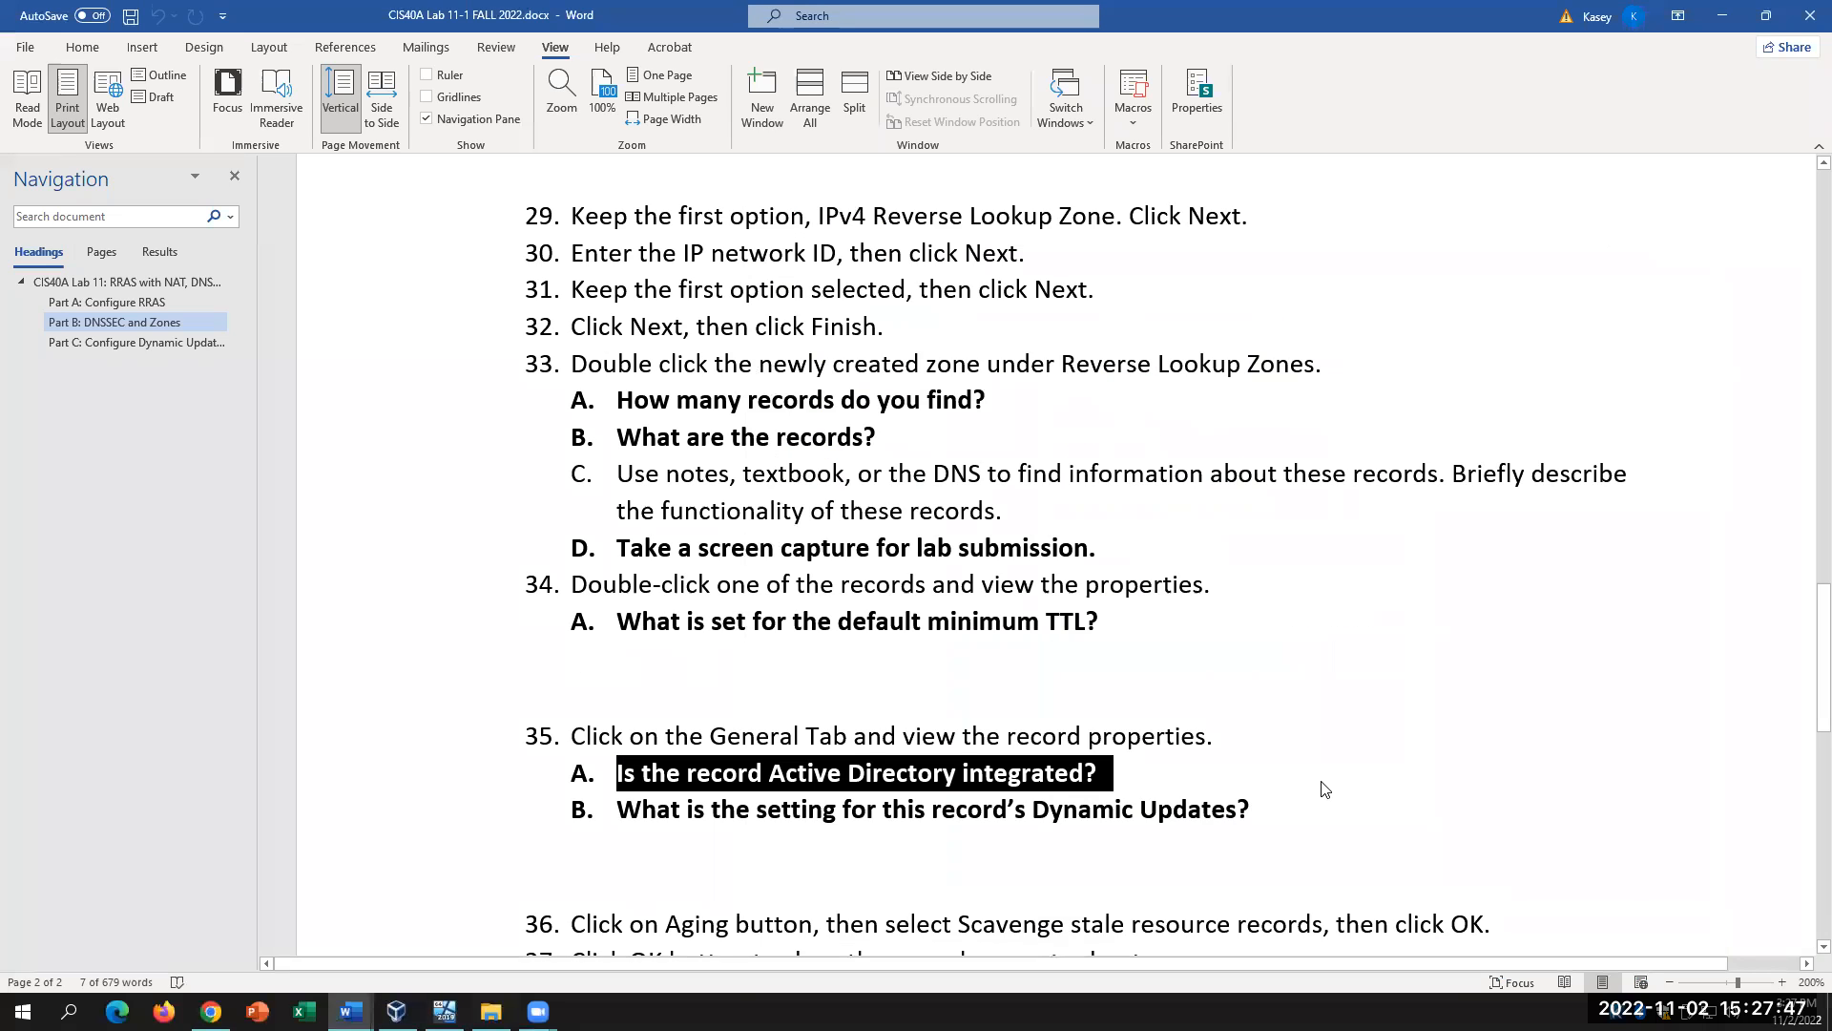
drag(628, 809, 1236, 851)
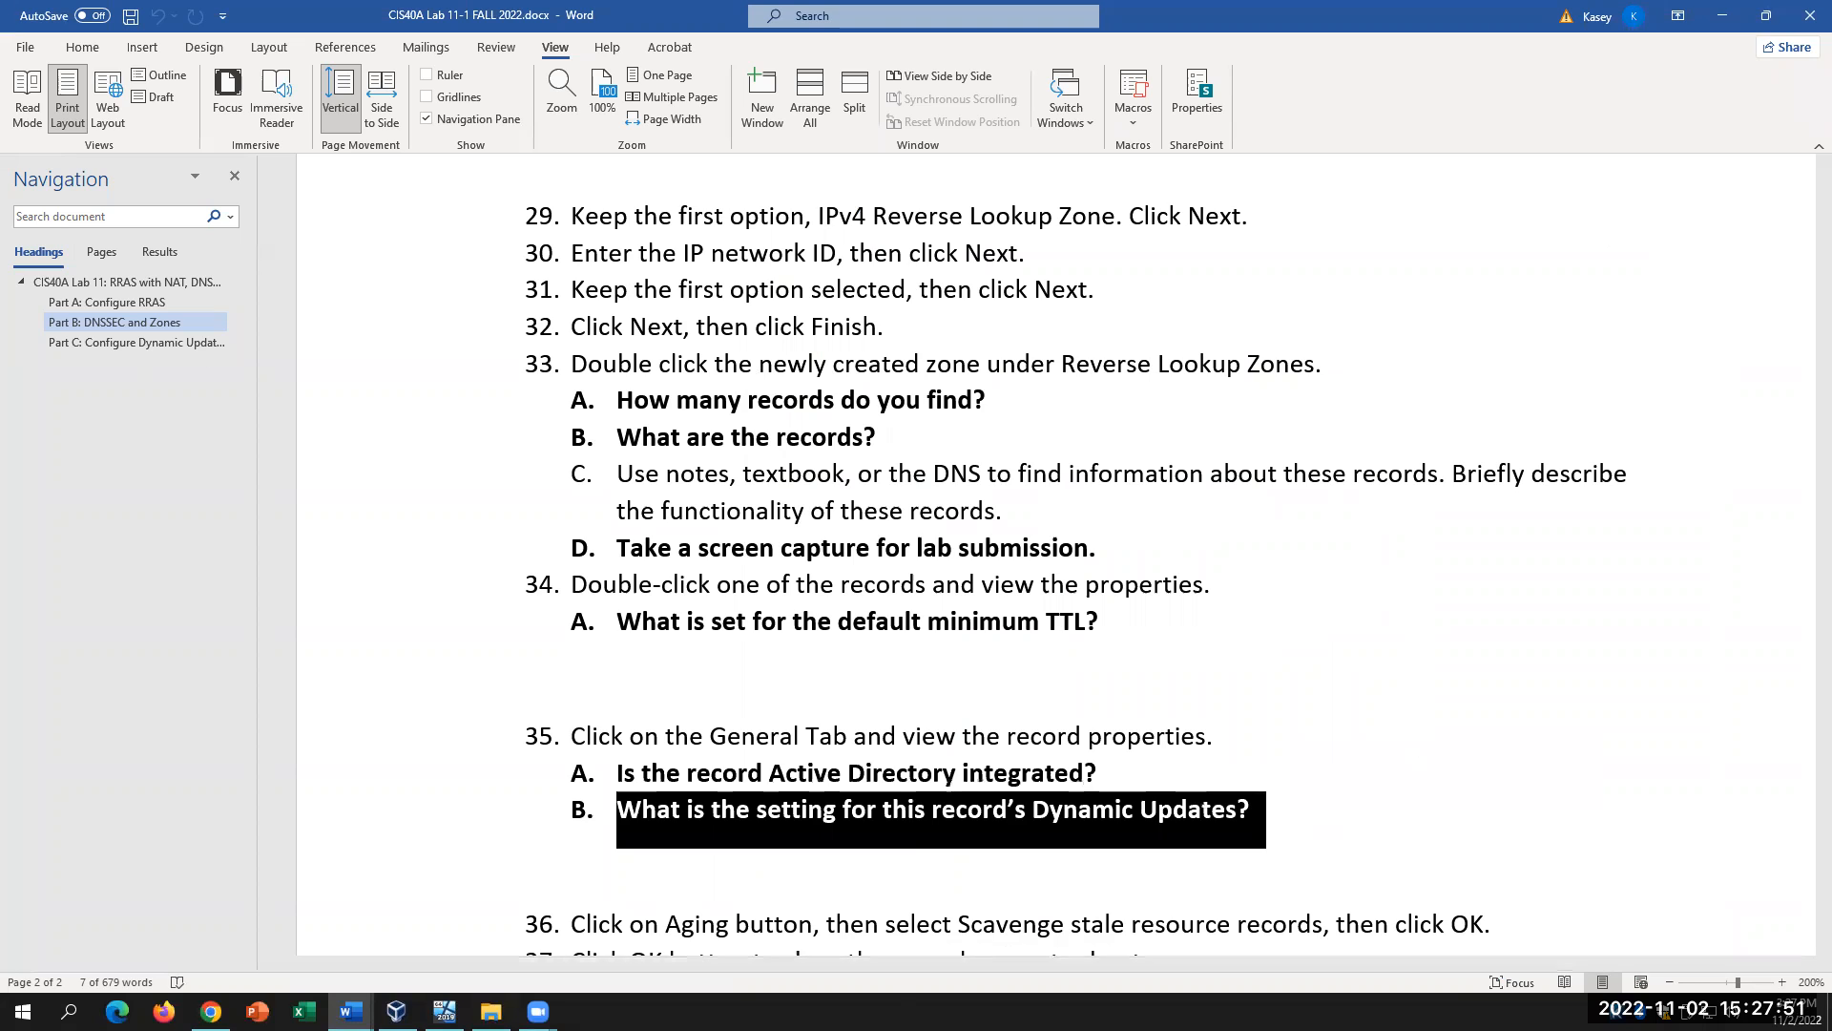
click(443, 1011)
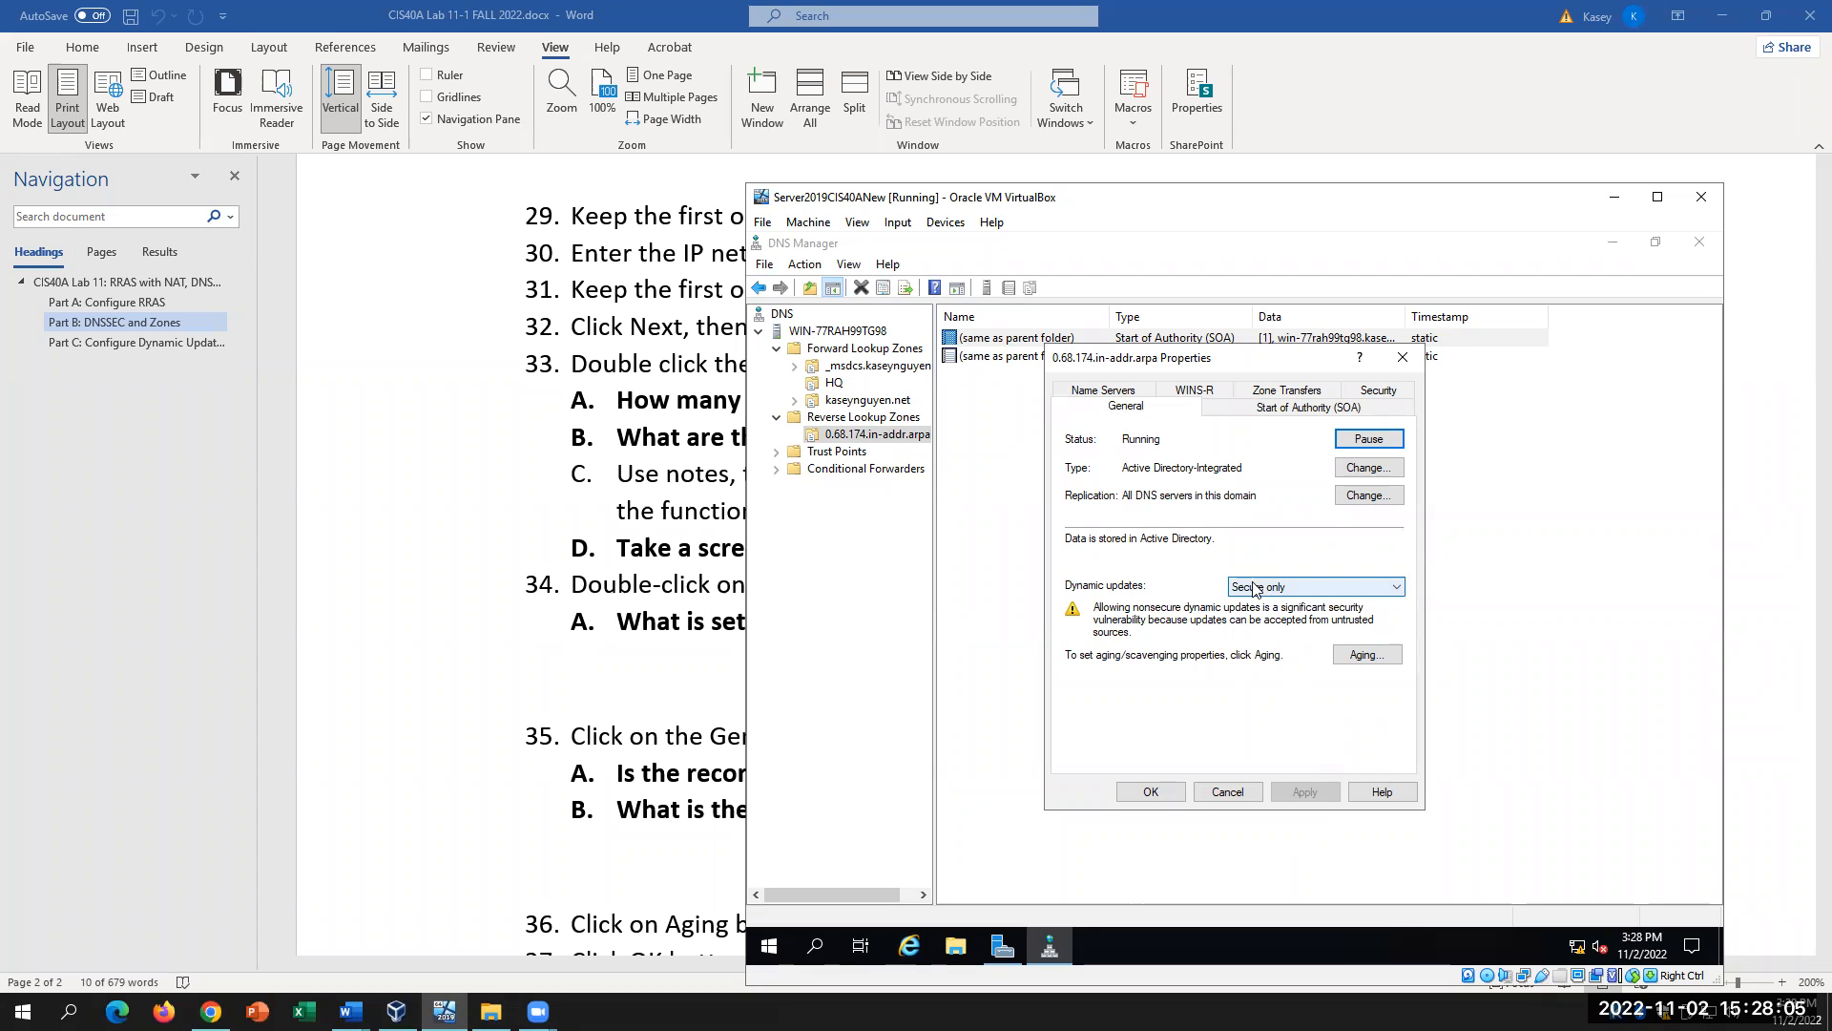
click(1297, 588)
click(1296, 589)
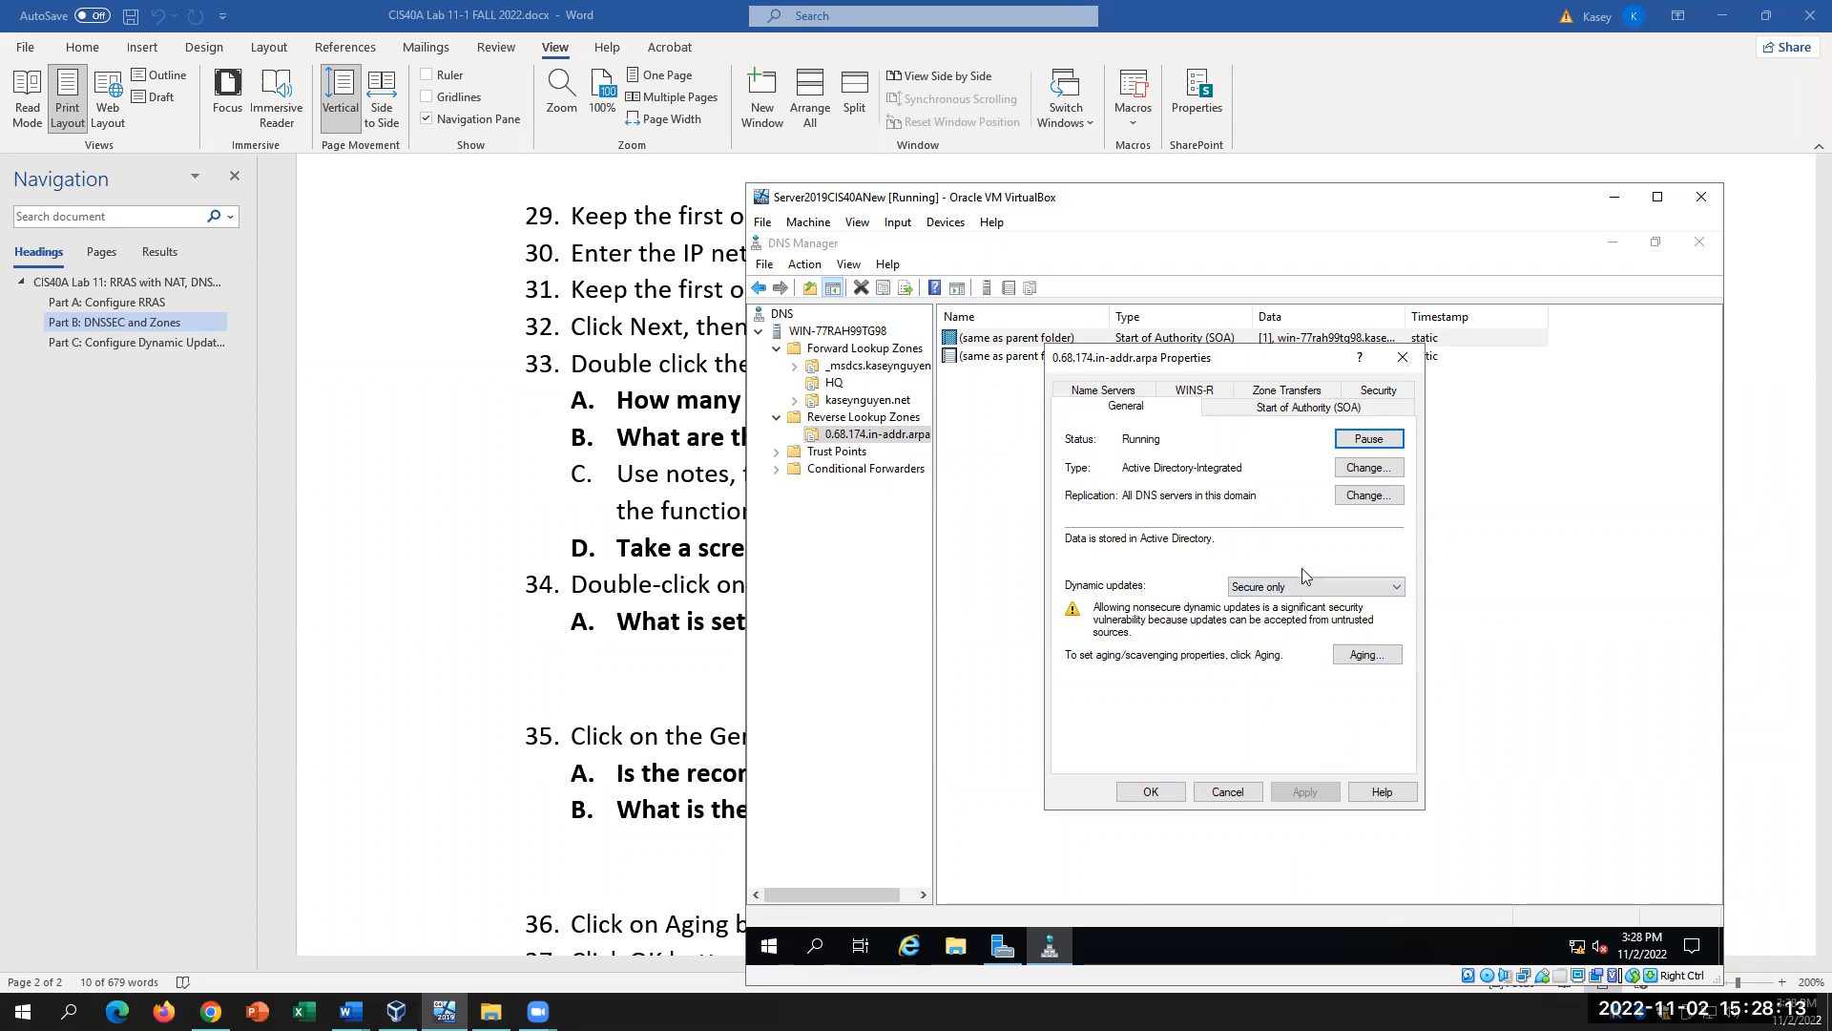
Tick Scavenge stale resource records in the reverse zone's Aging settings
click(510, 895)
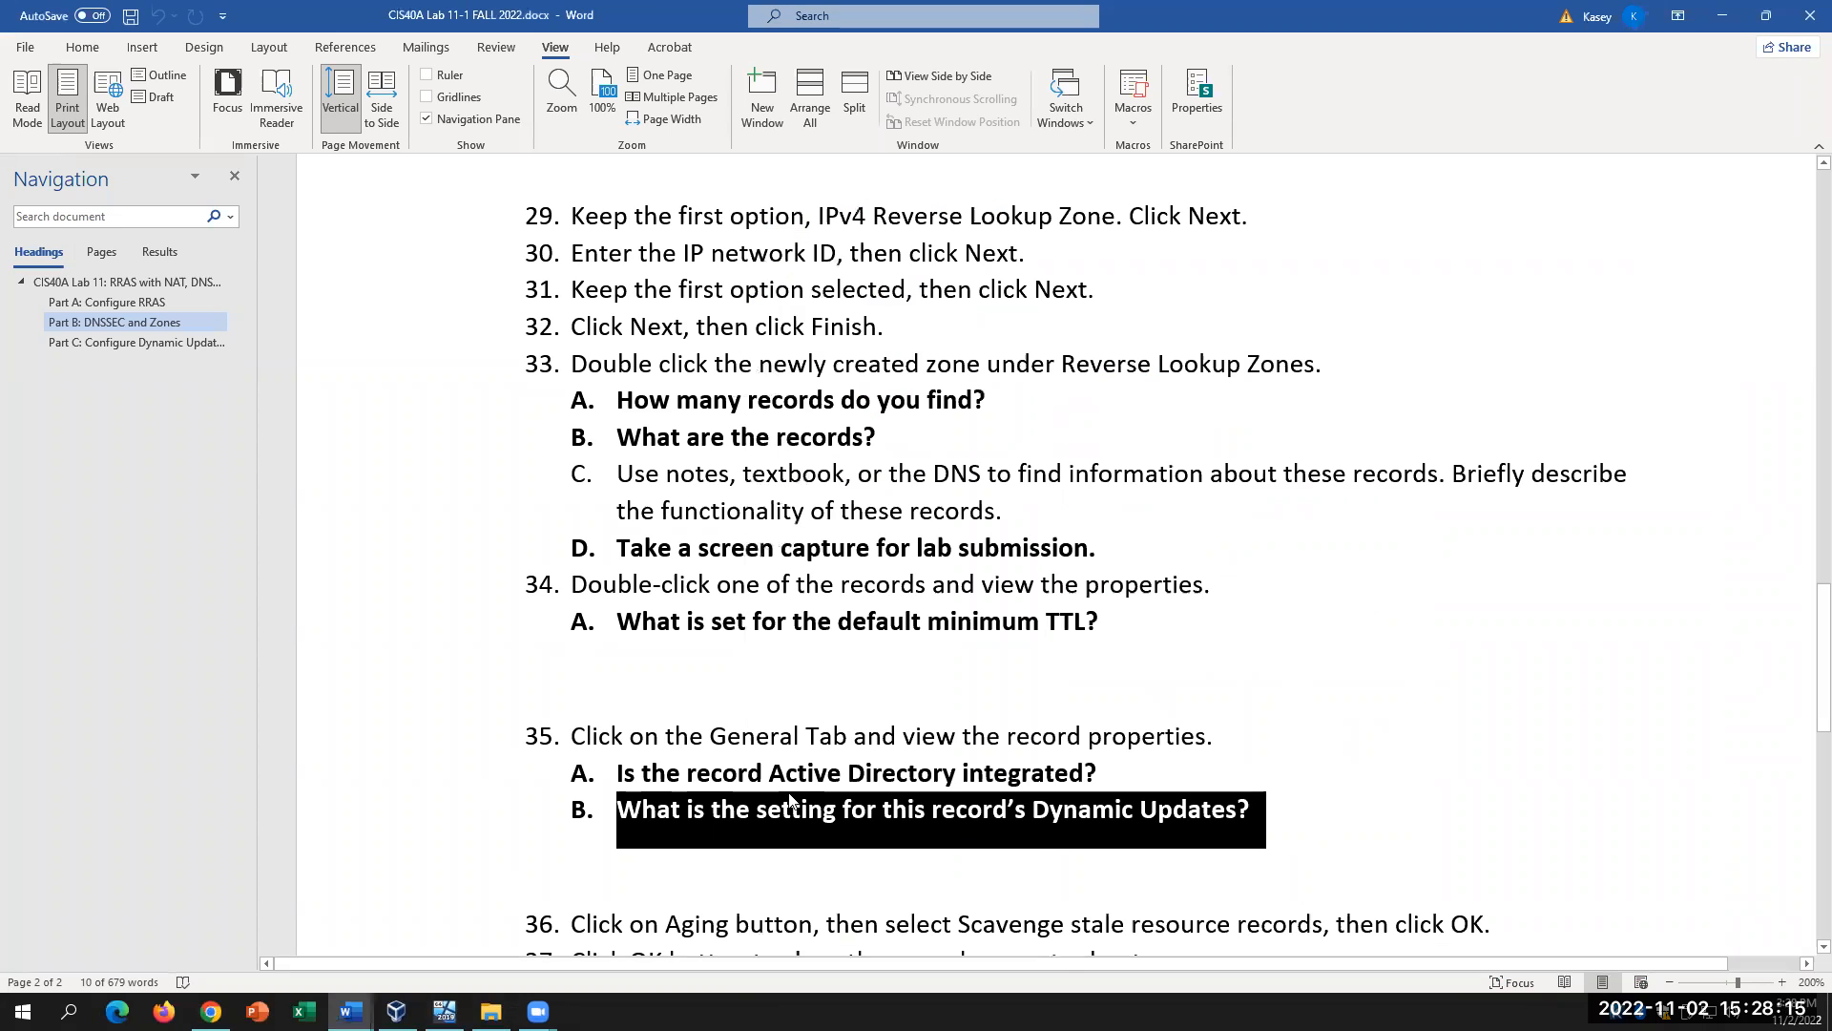
scroll(1047, 828, down, 4)
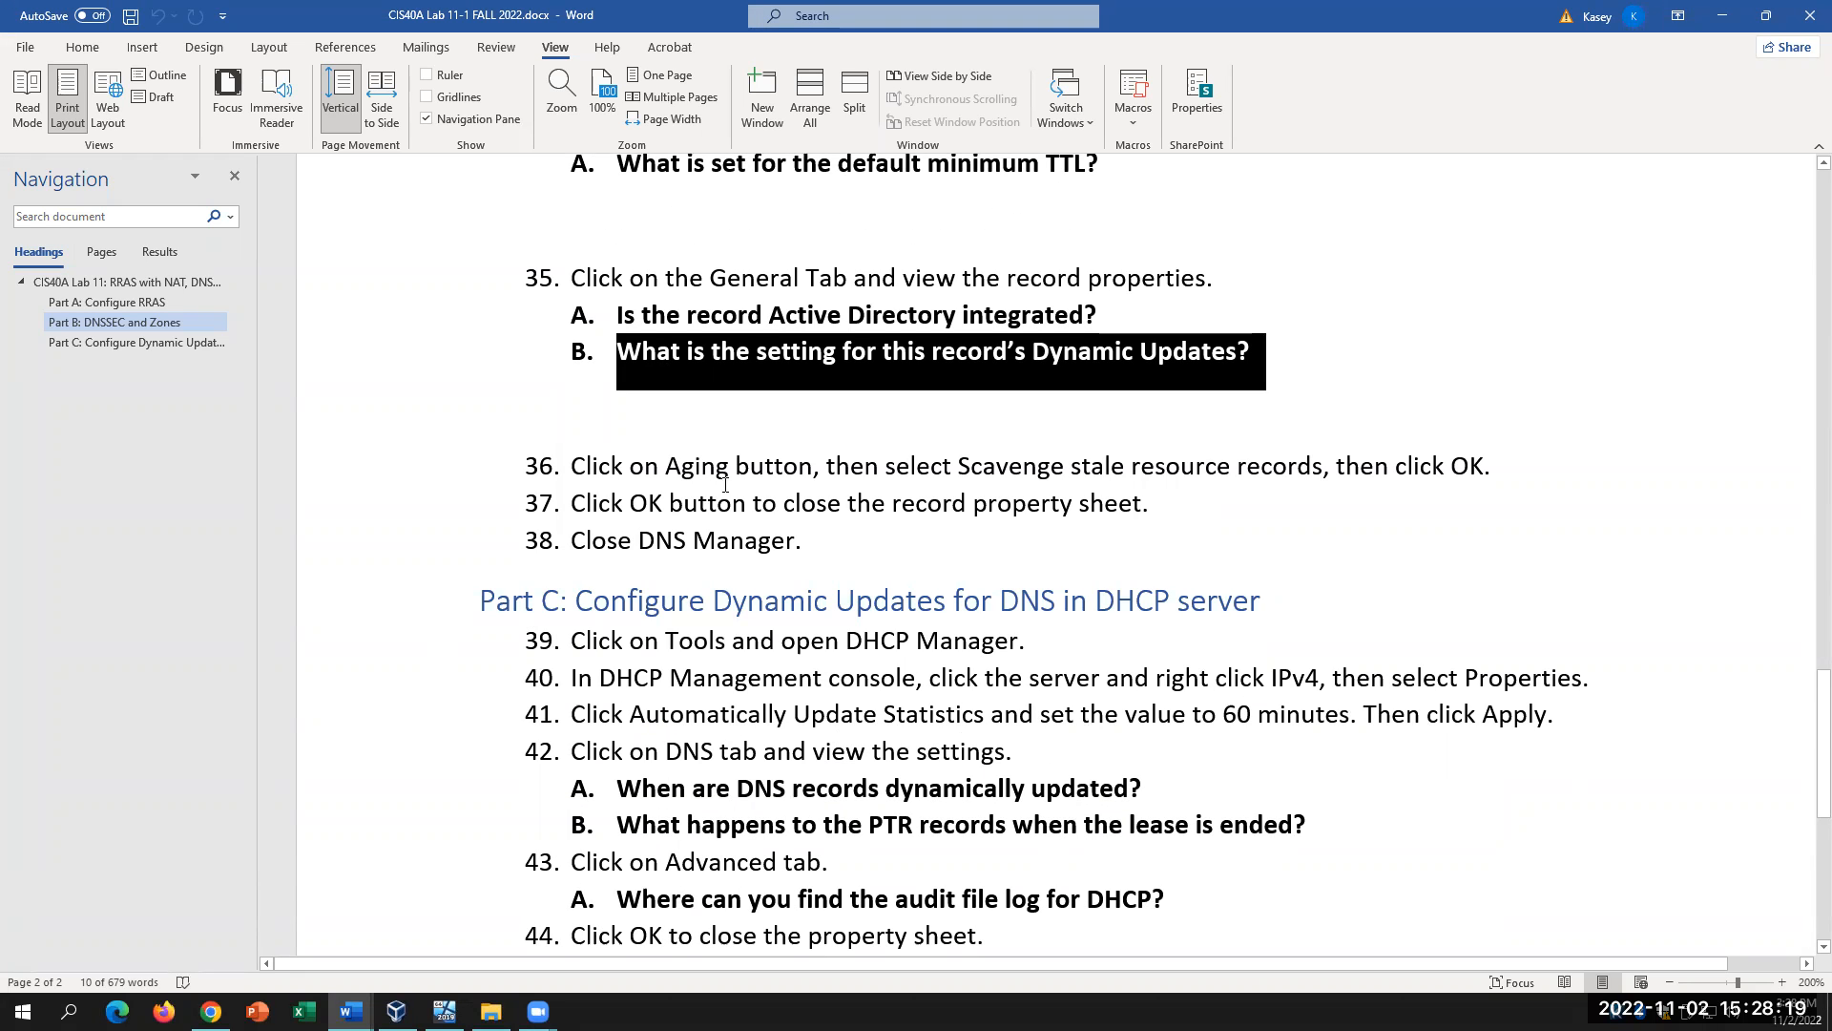
drag(957, 467, 1322, 468)
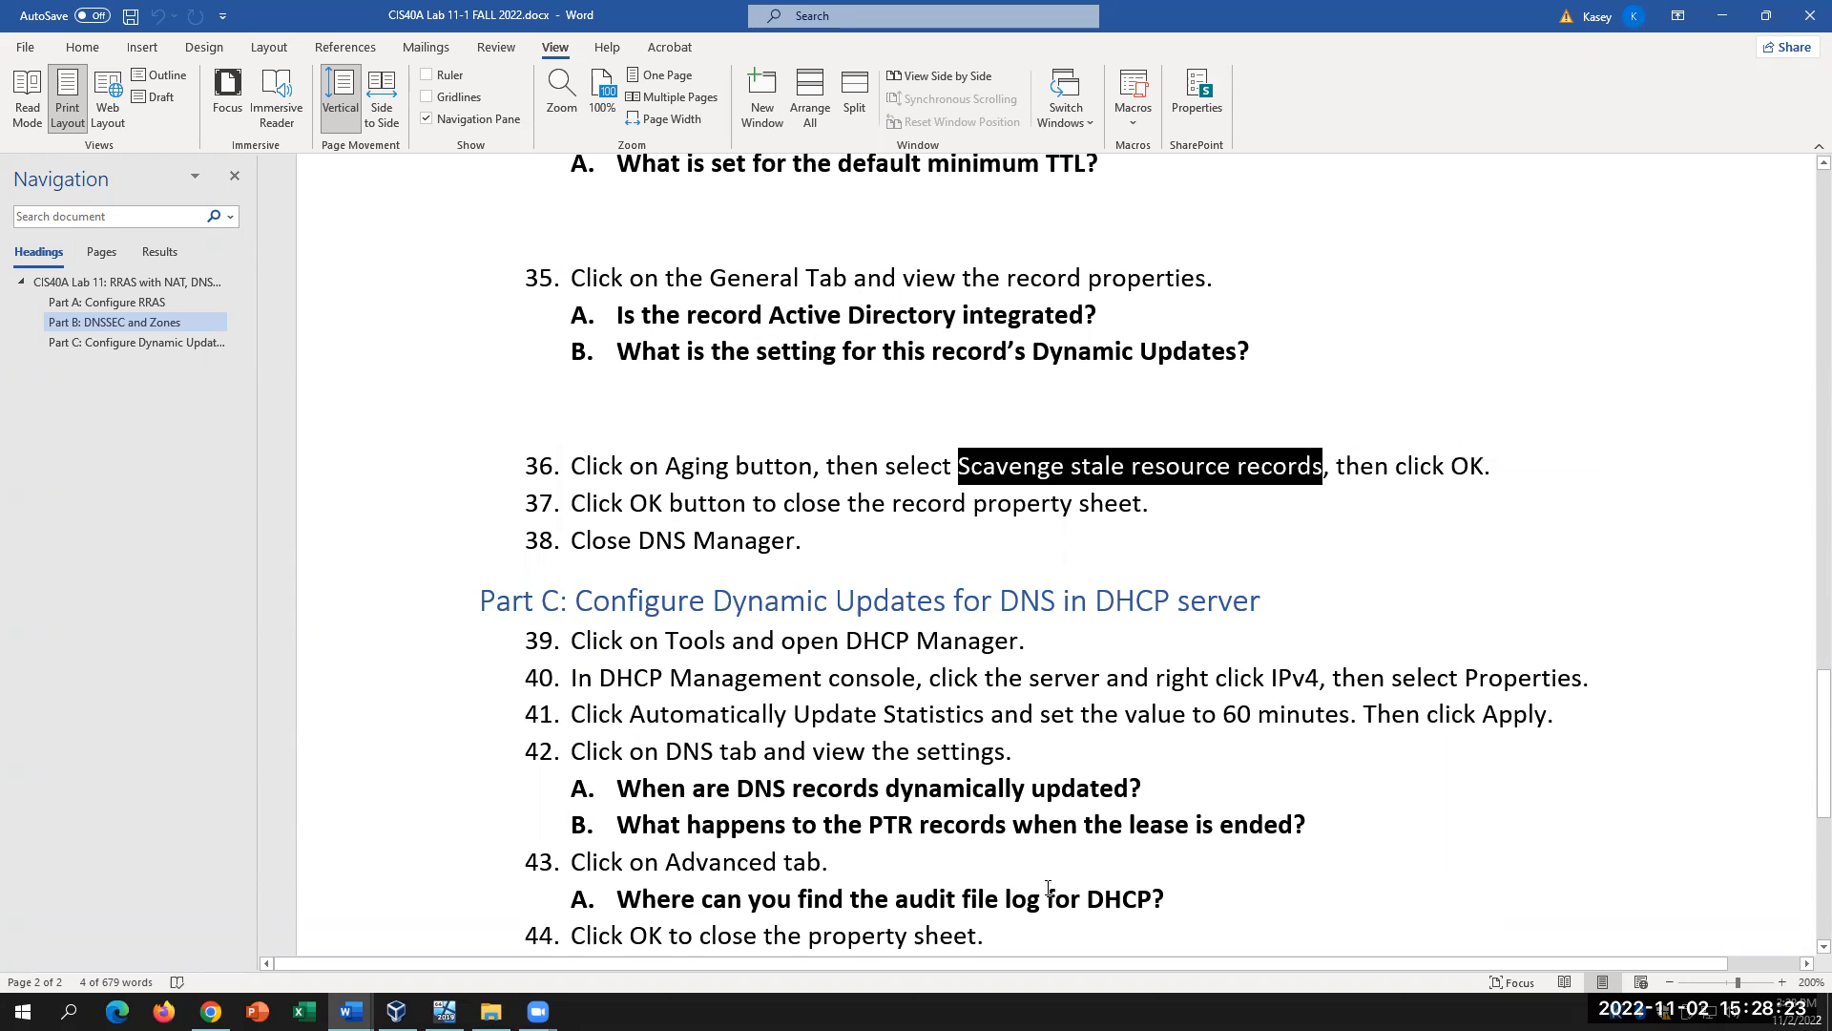
click(444, 1011)
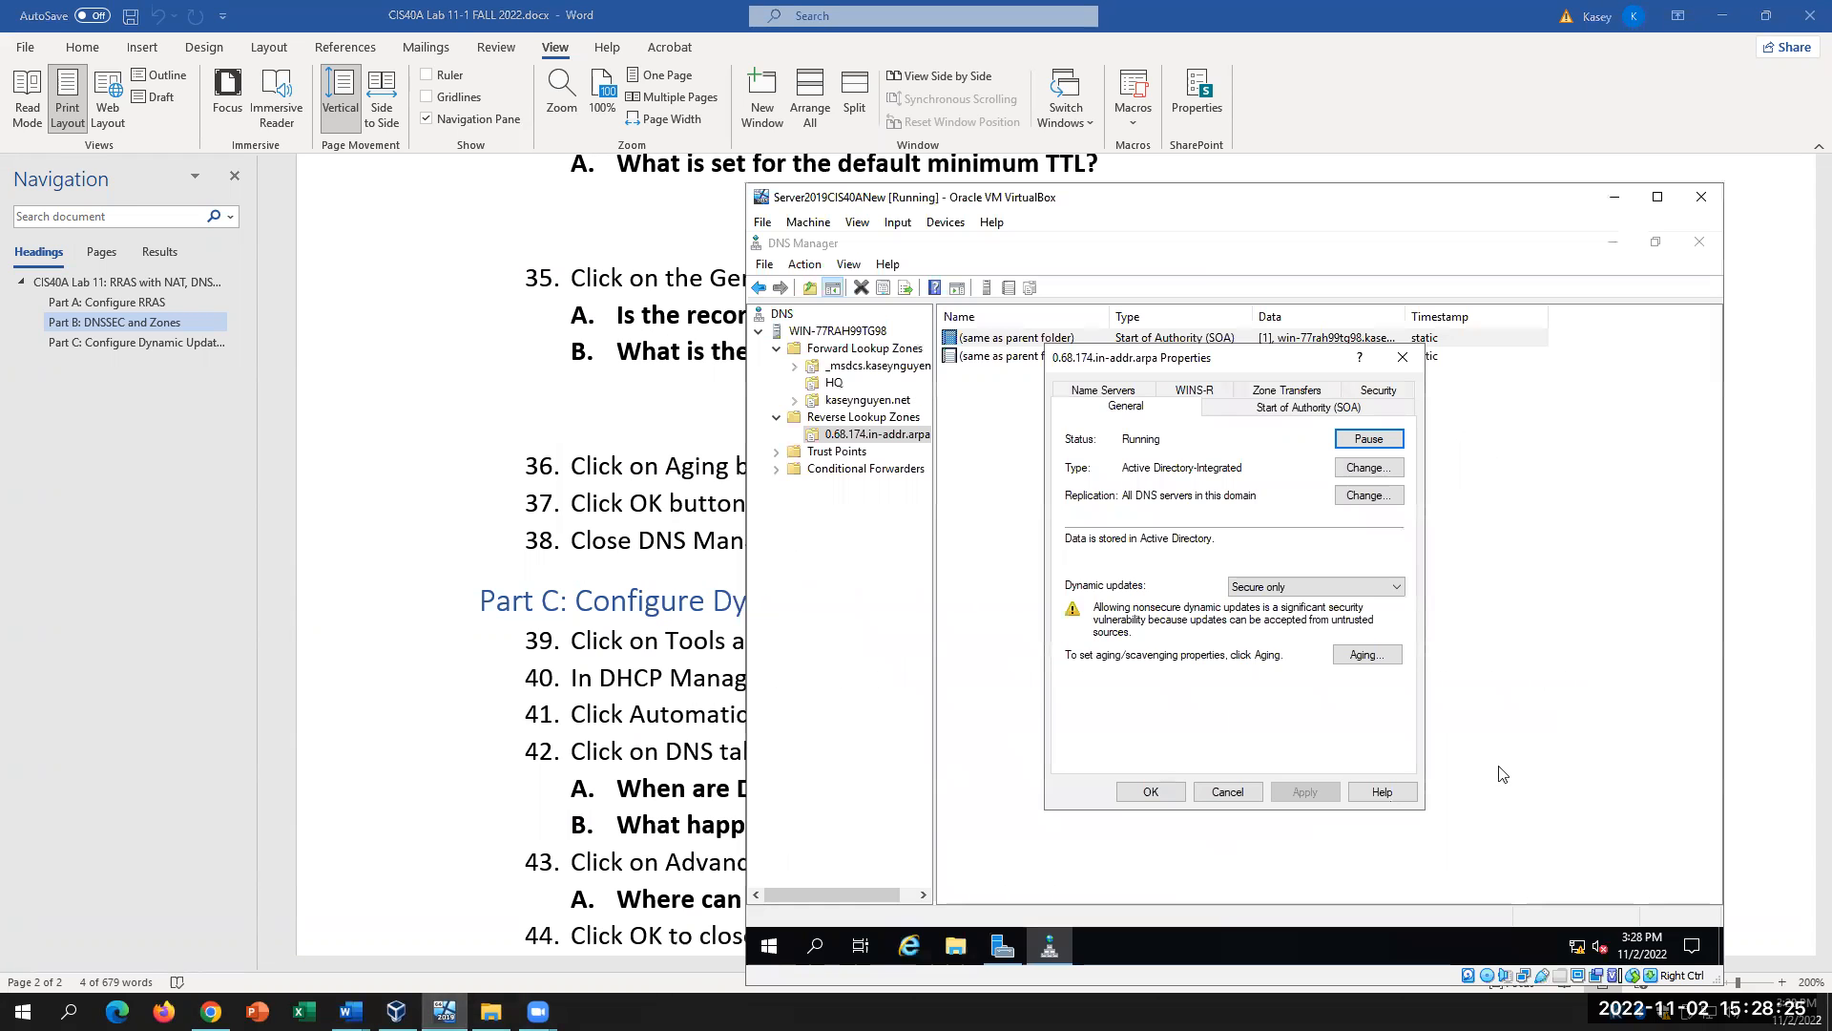
click(1367, 655)
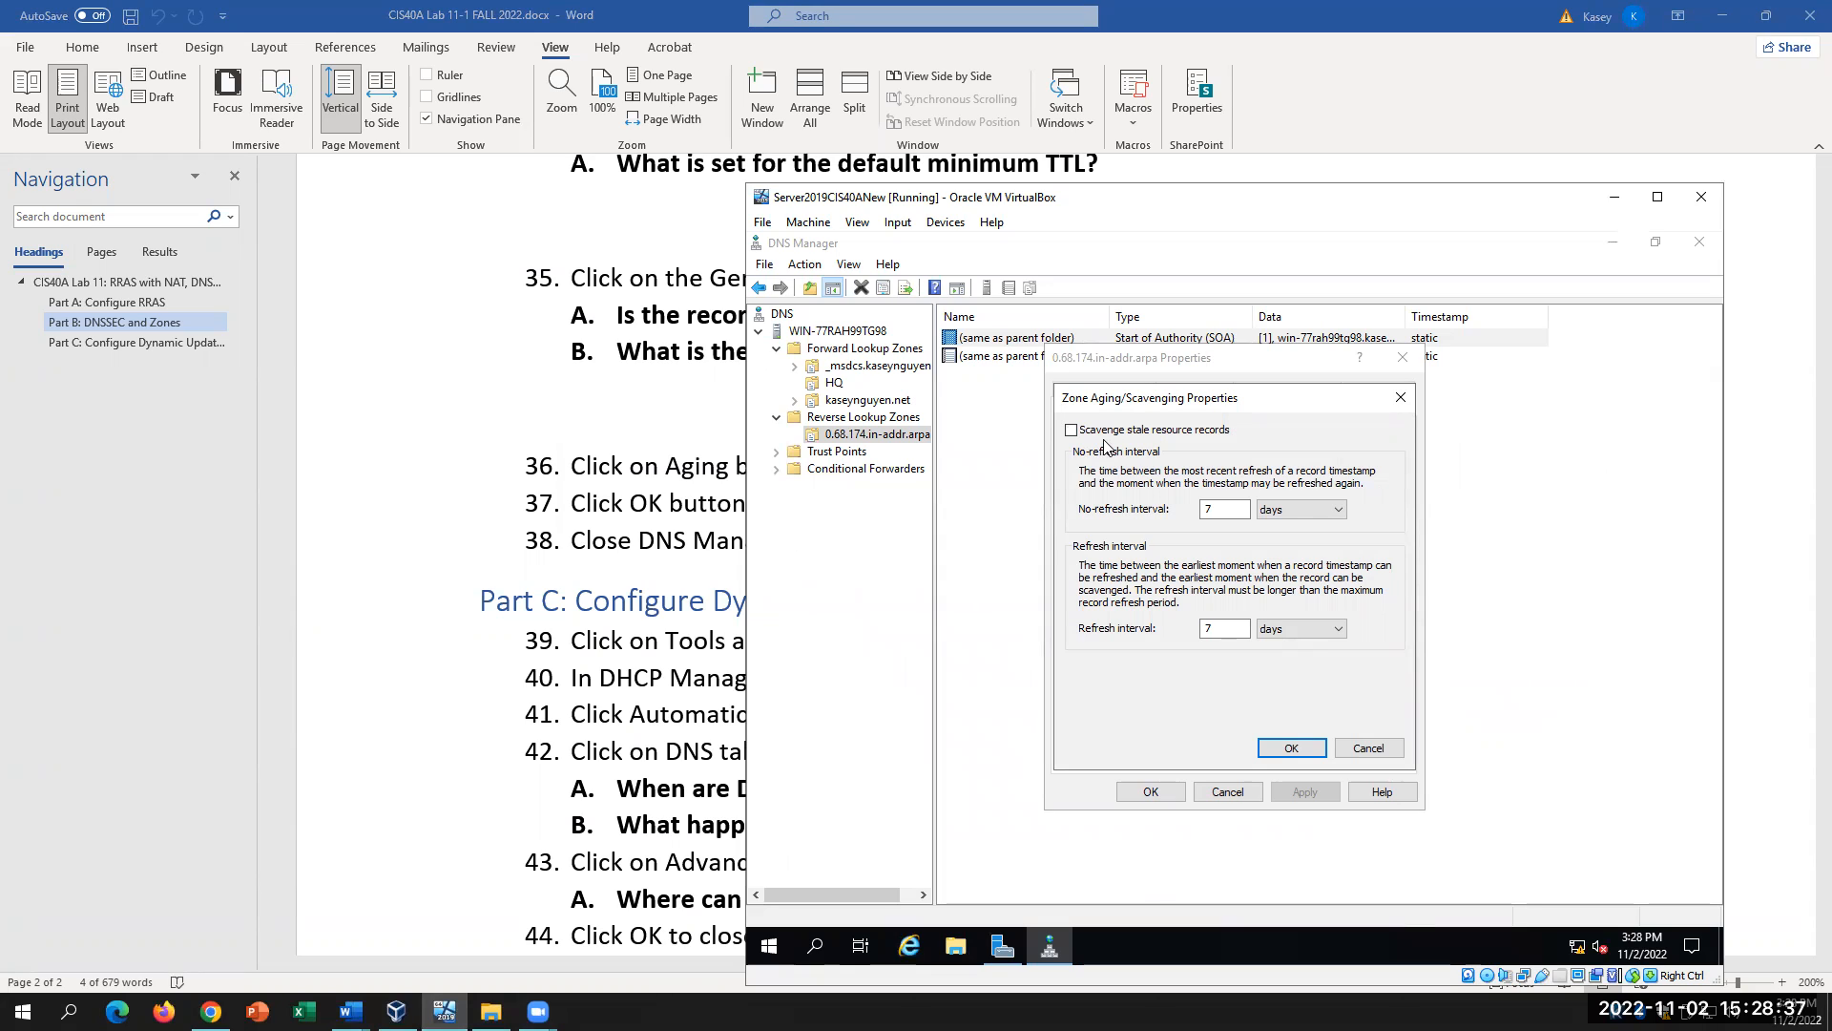
click(1072, 430)
Confirm the 7-day aging intervals after checking step 36, and close the zone properties
click(481, 720)
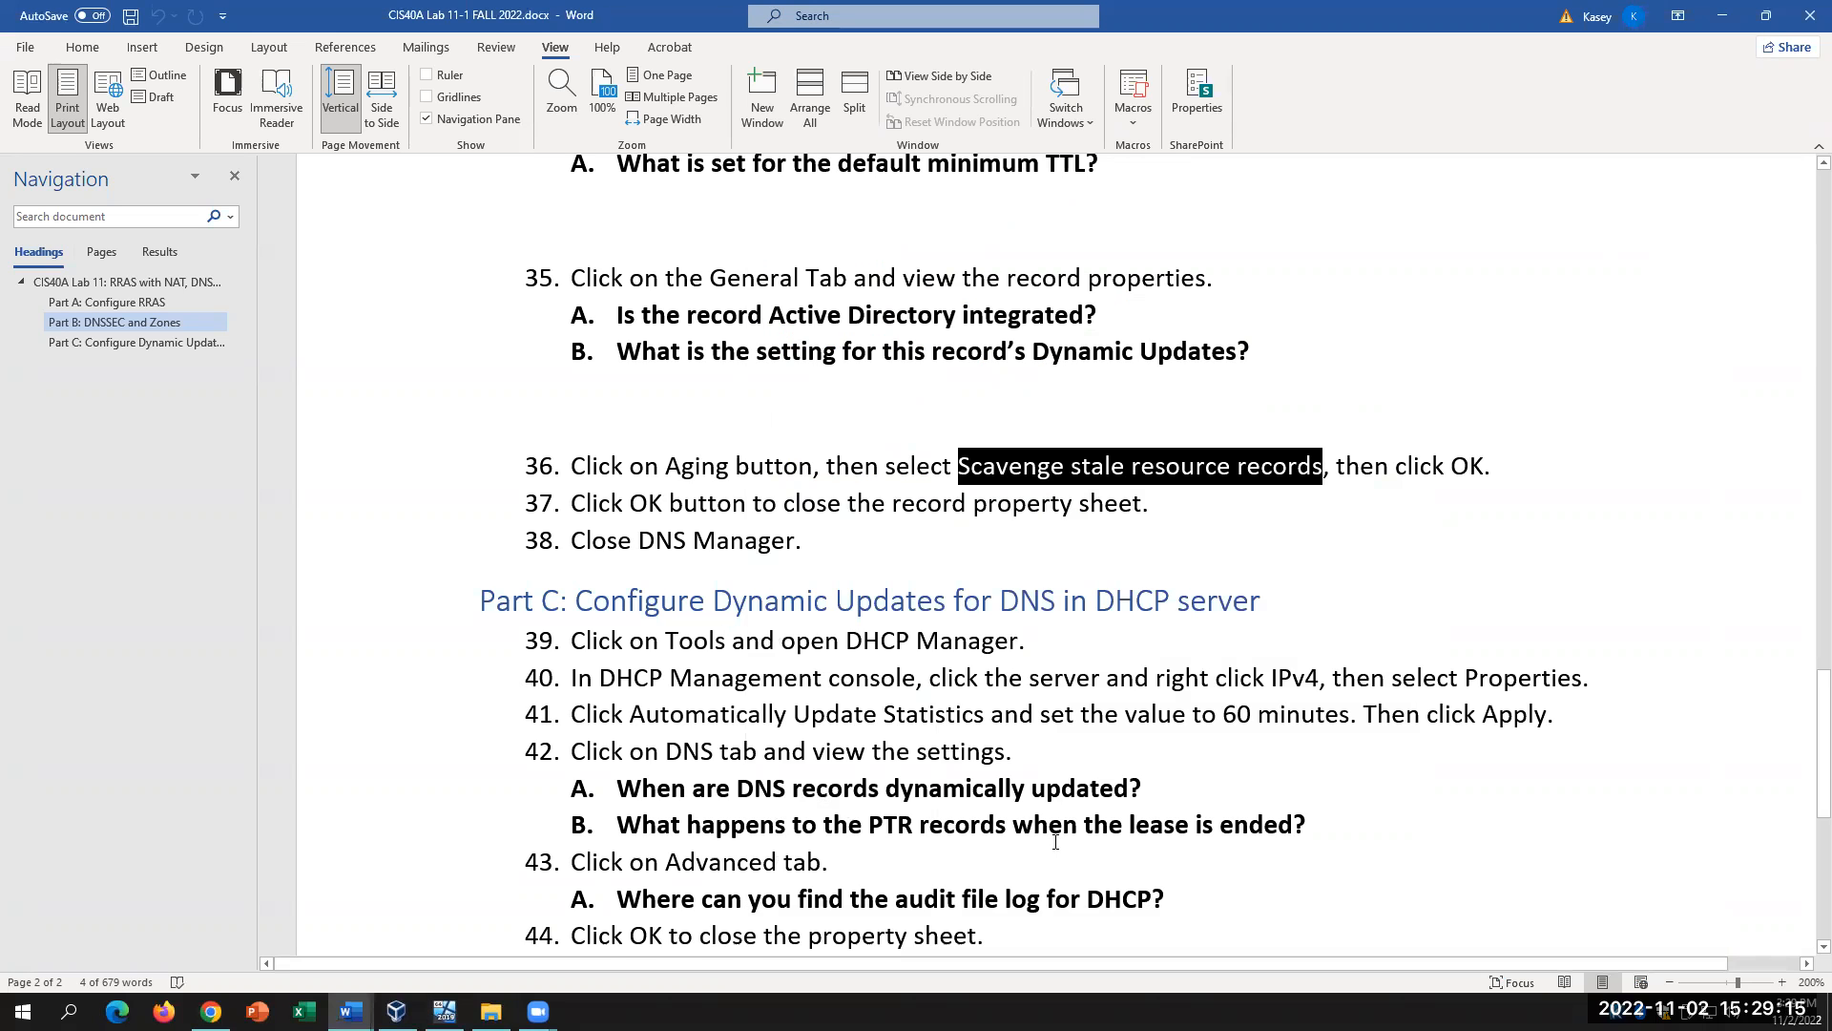
scroll(1056, 842, down, 1)
scroll(1062, 838, down, 1)
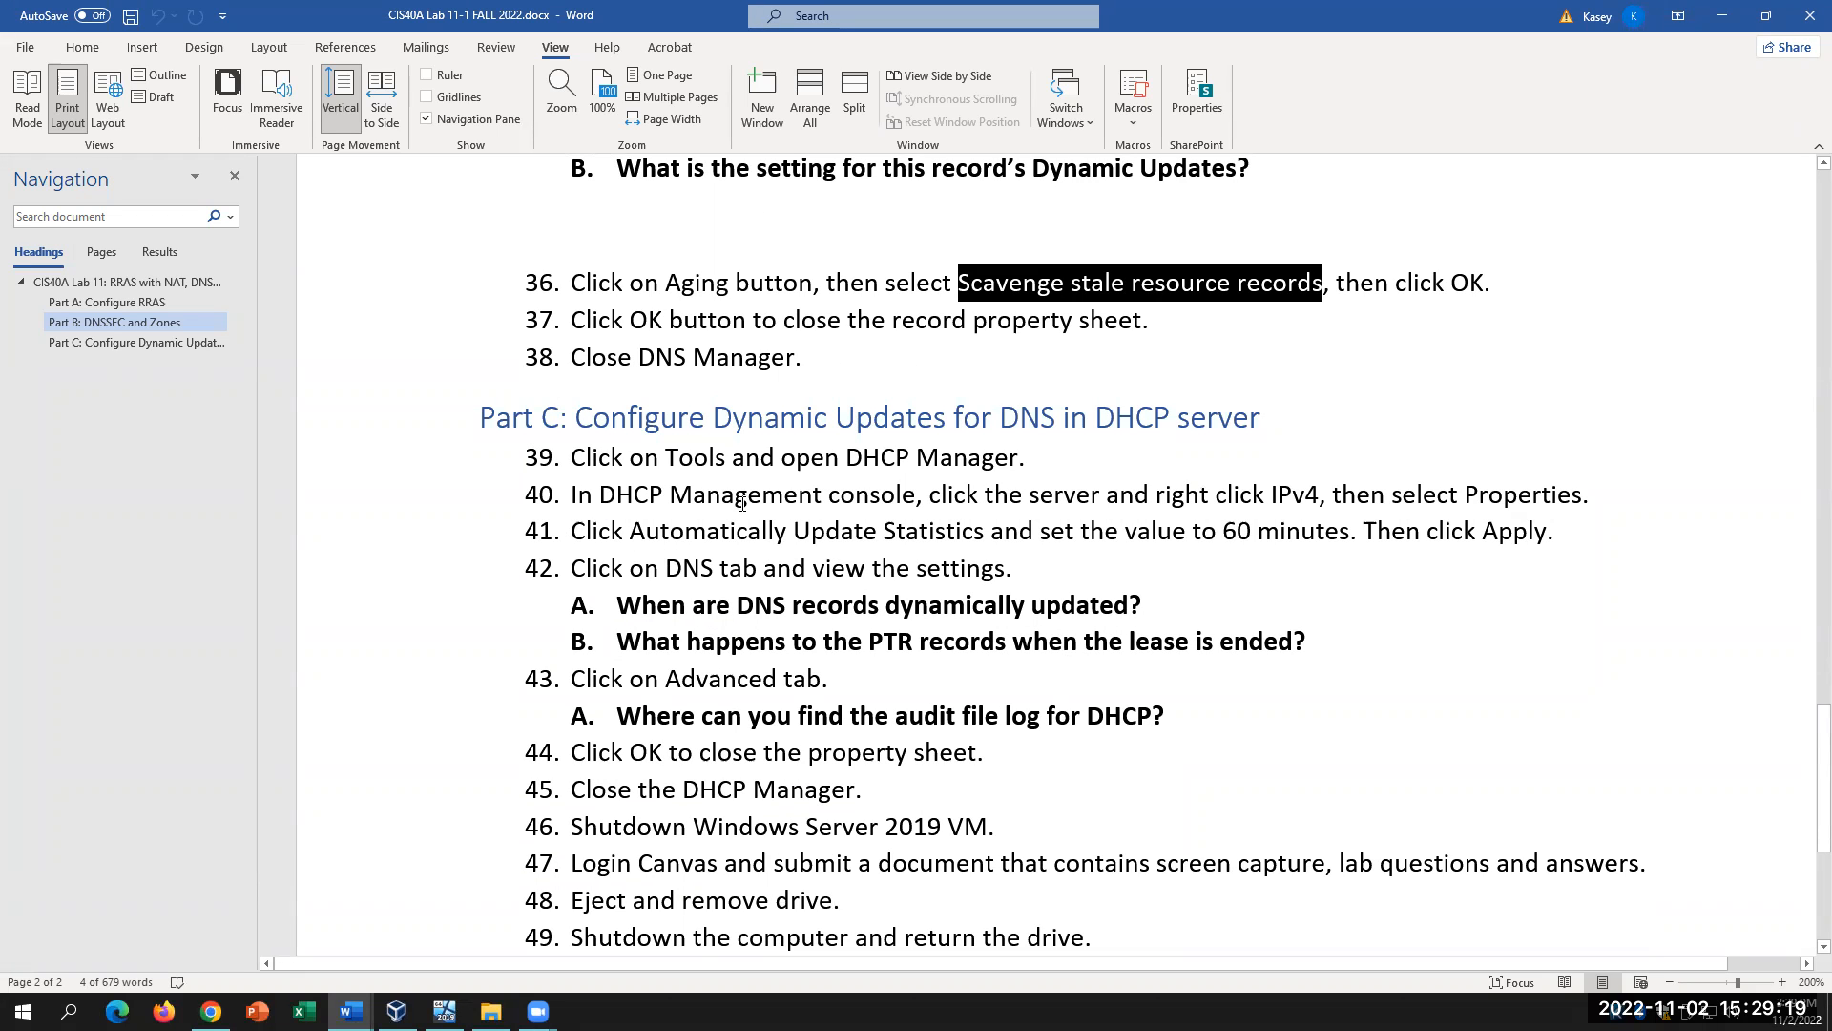
drag(1506, 286, 1275, 279)
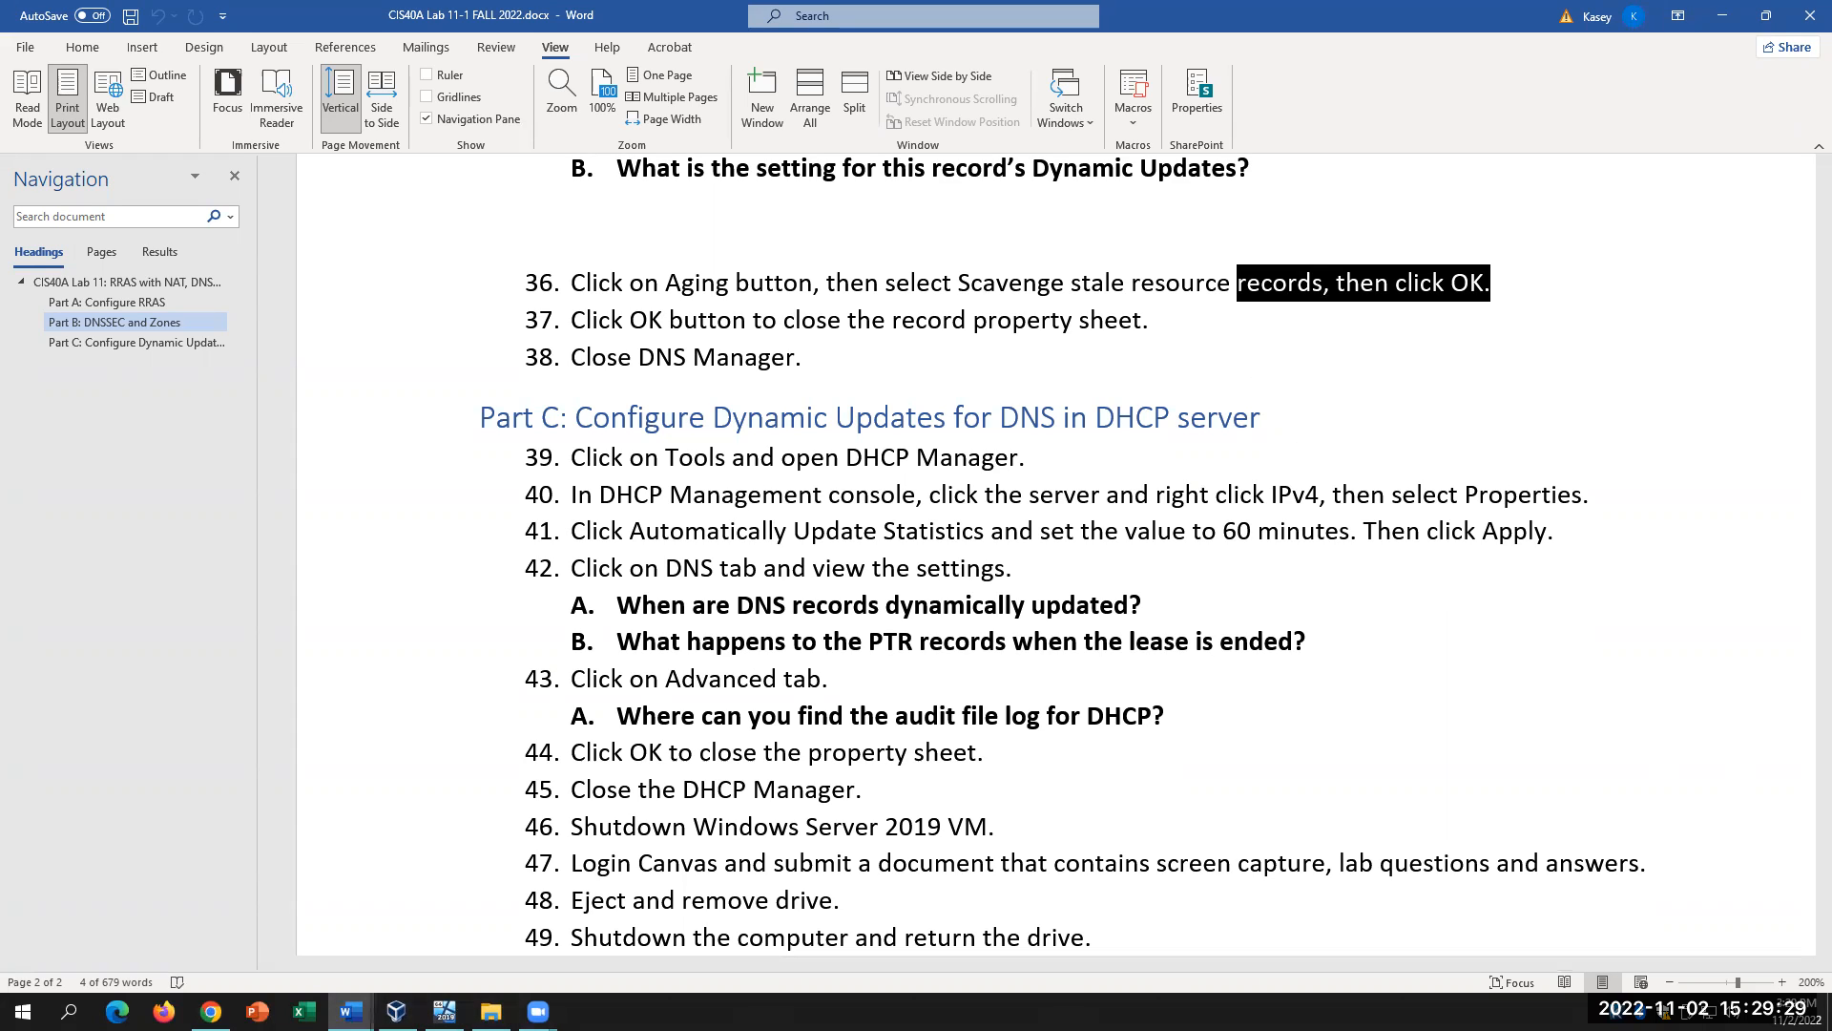
mouse_move(350, 1010)
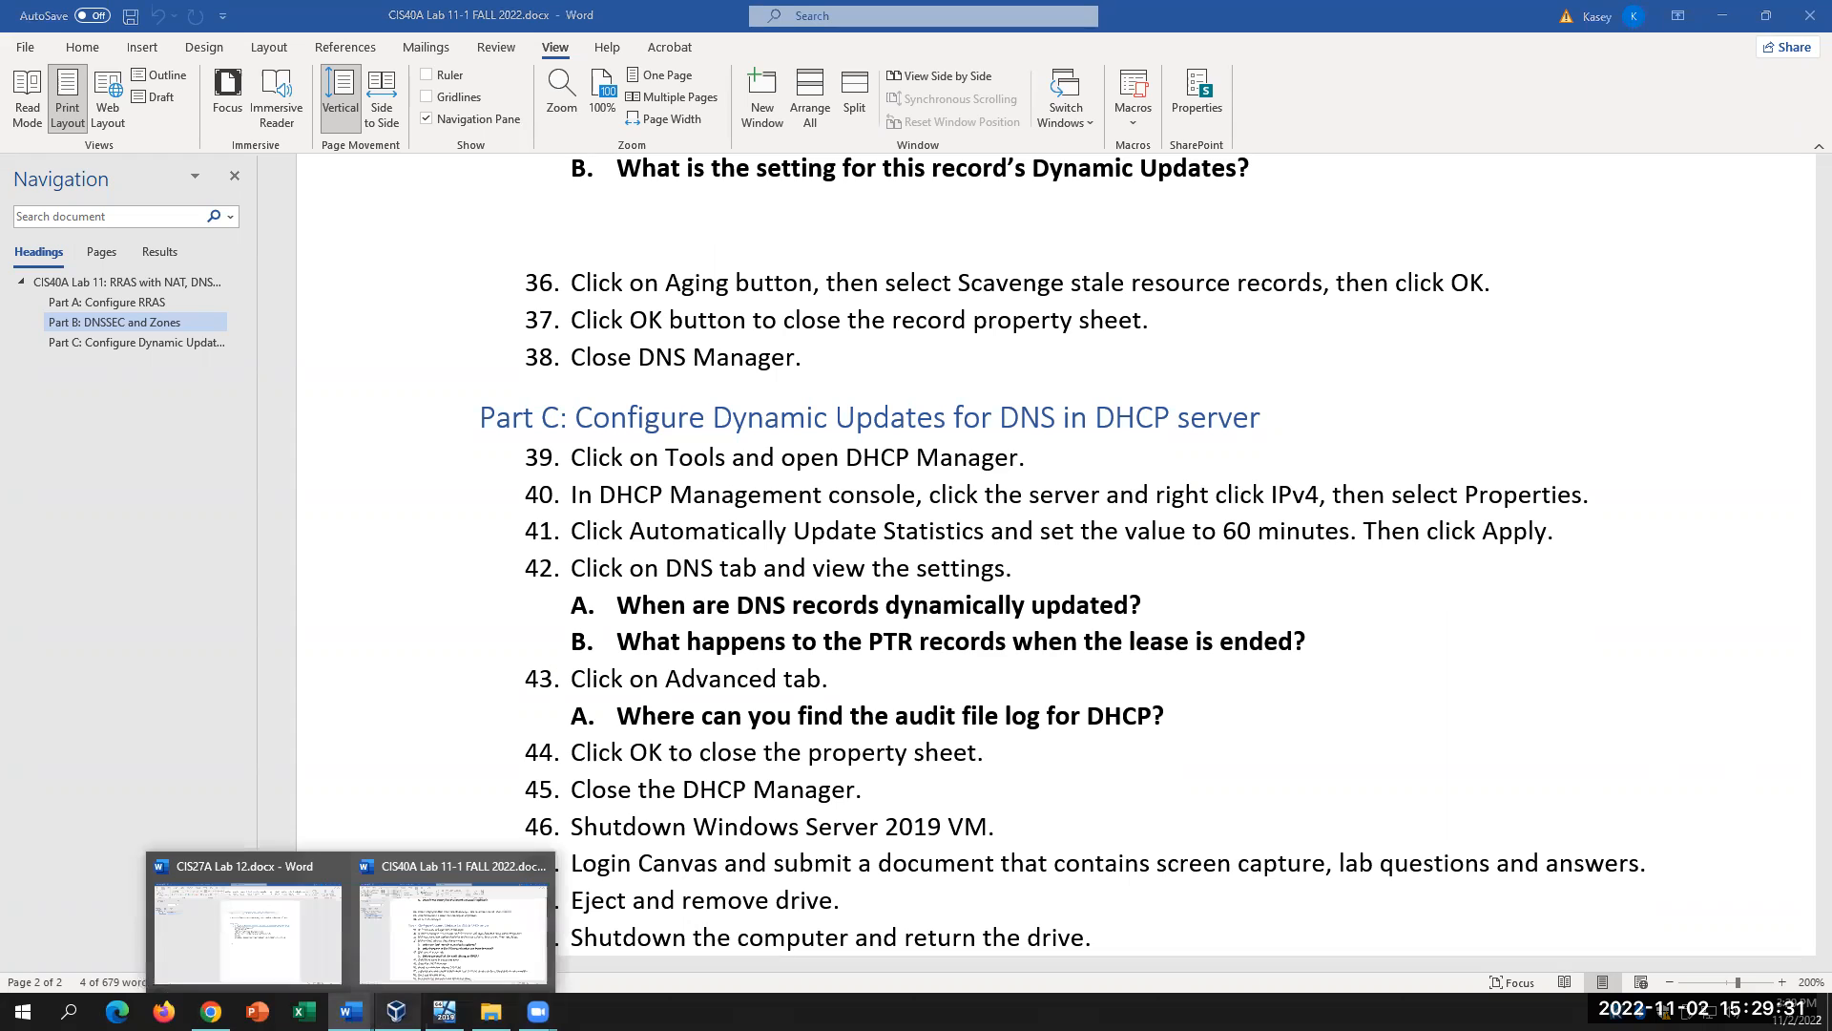
click(444, 1011)
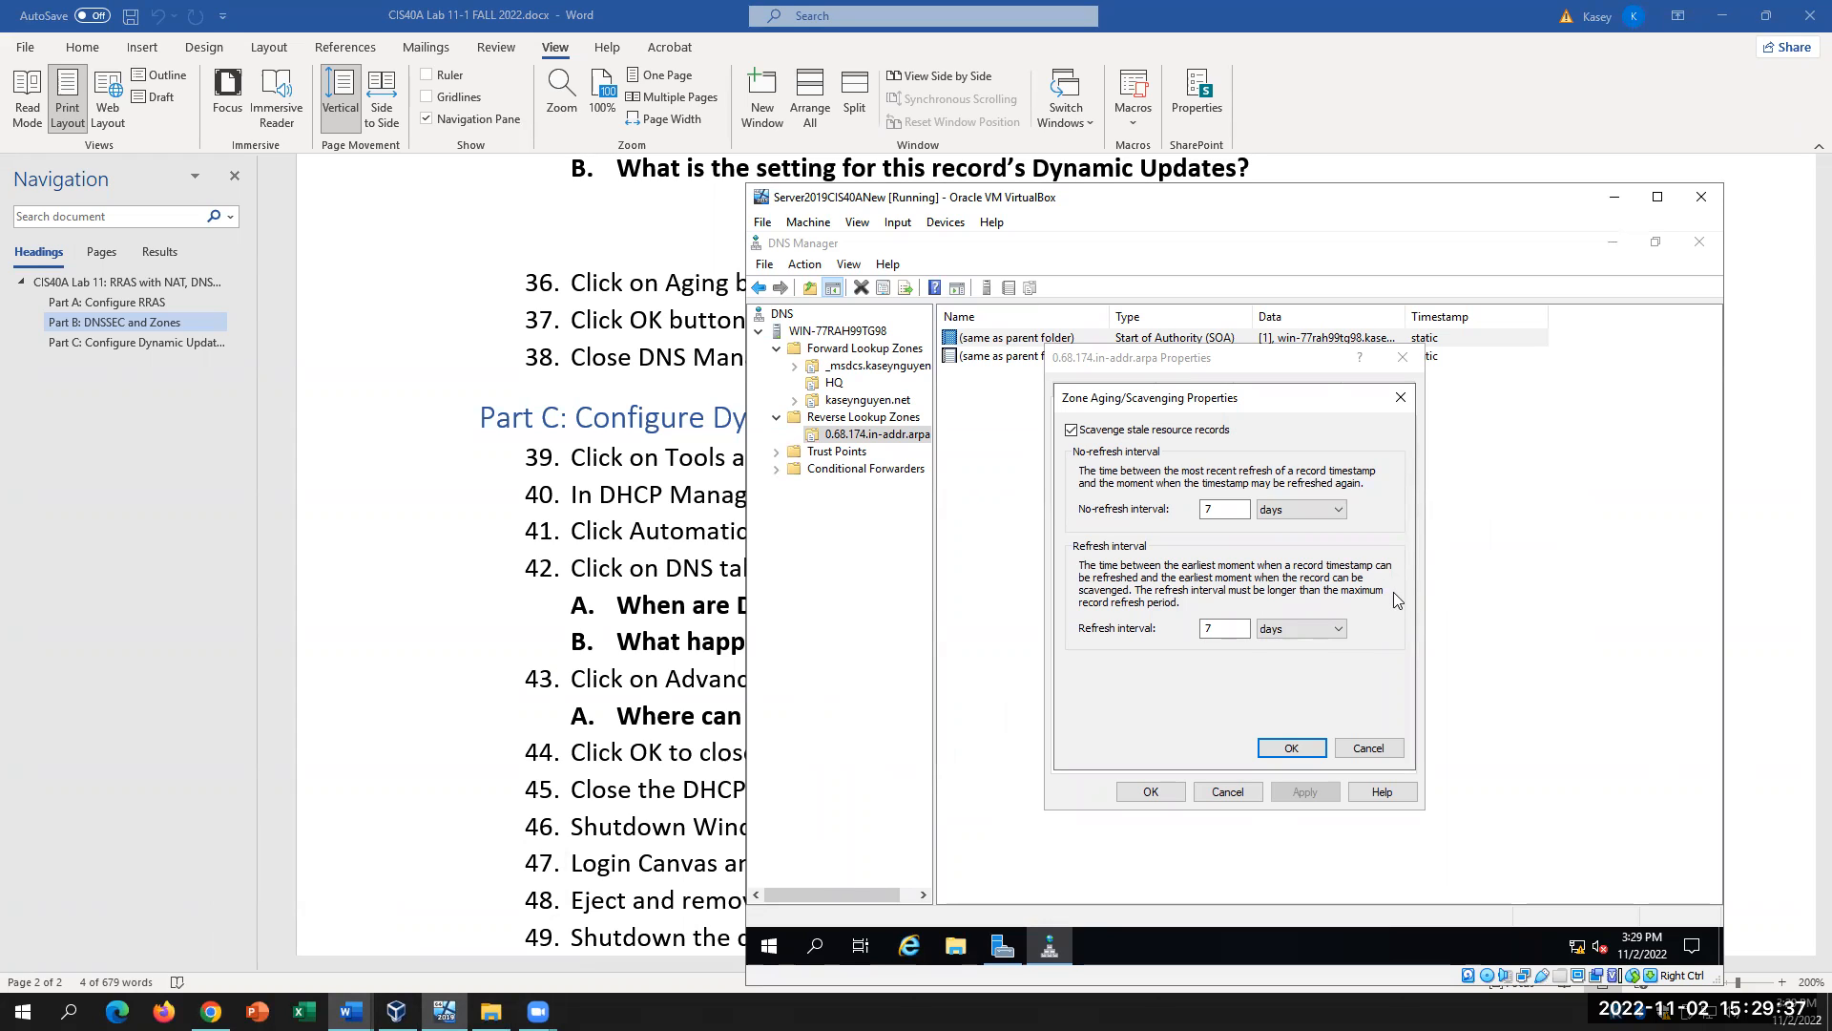
click(1288, 750)
click(1155, 795)
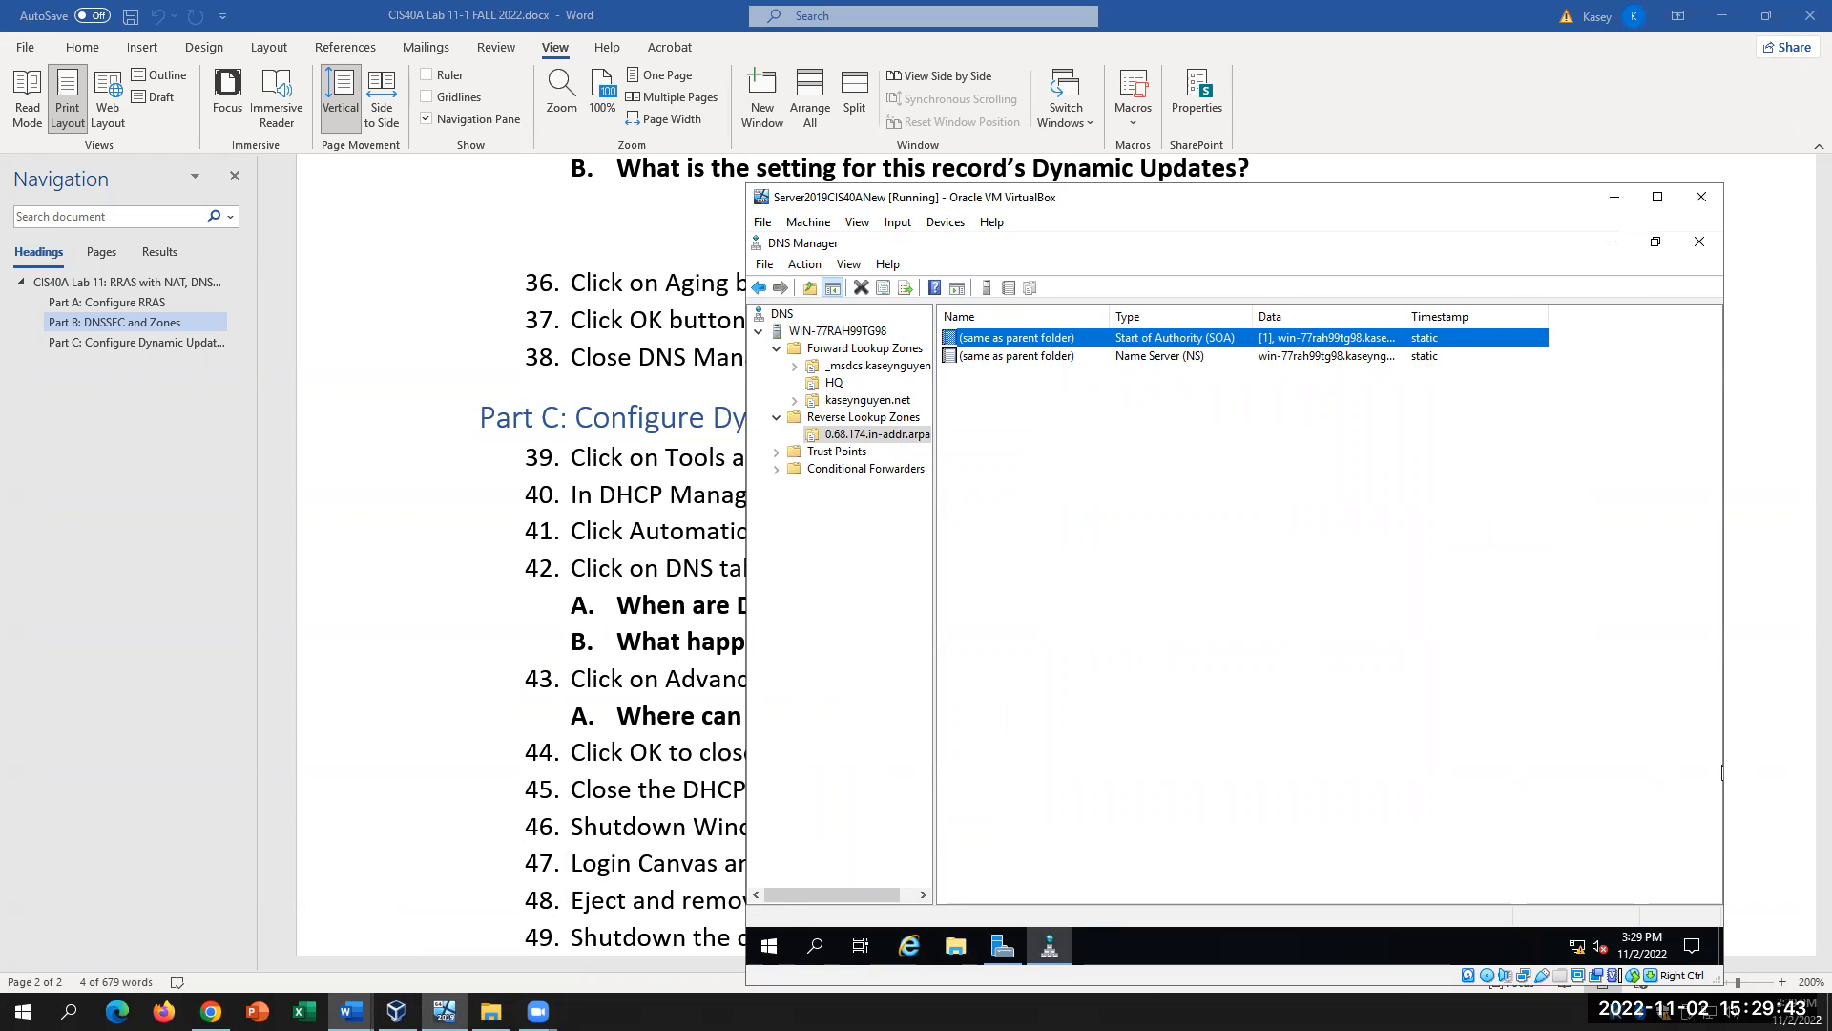
click(435, 527)
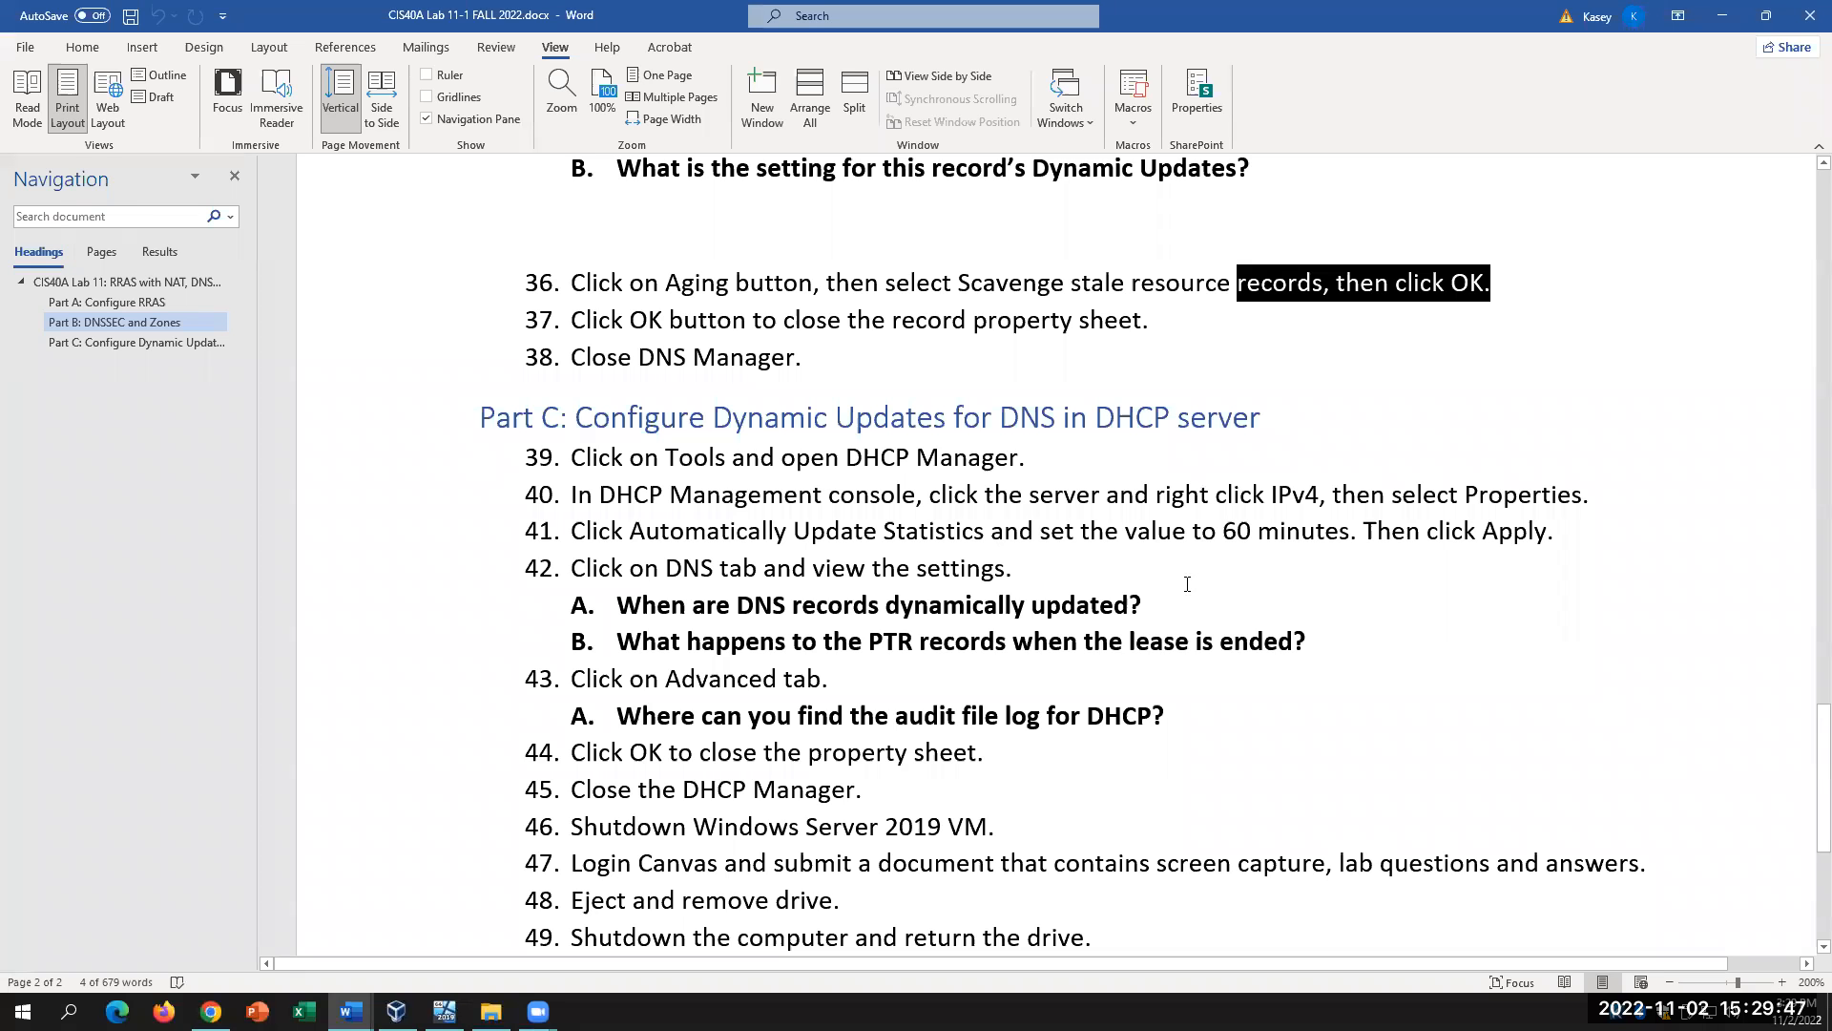
scroll(1187, 584, down, 2)
scroll(1138, 627, up, 2)
drag(728, 412, 1310, 412)
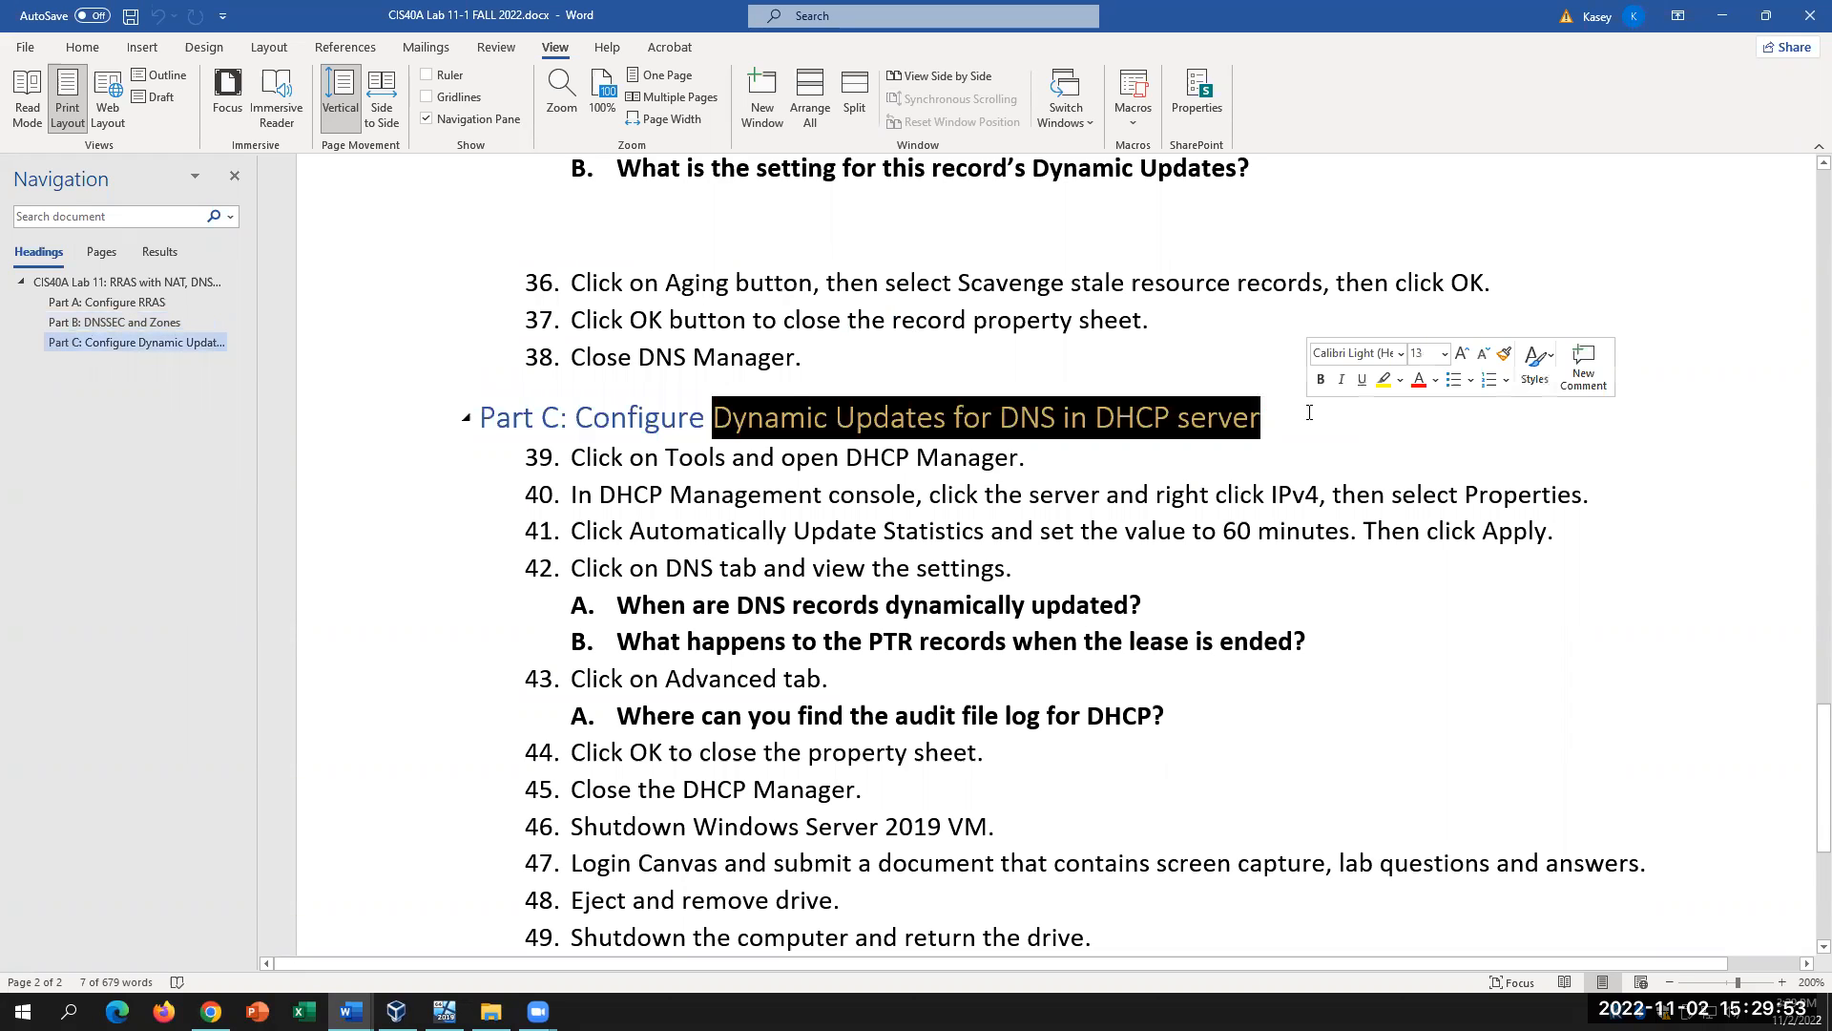
key(Down)
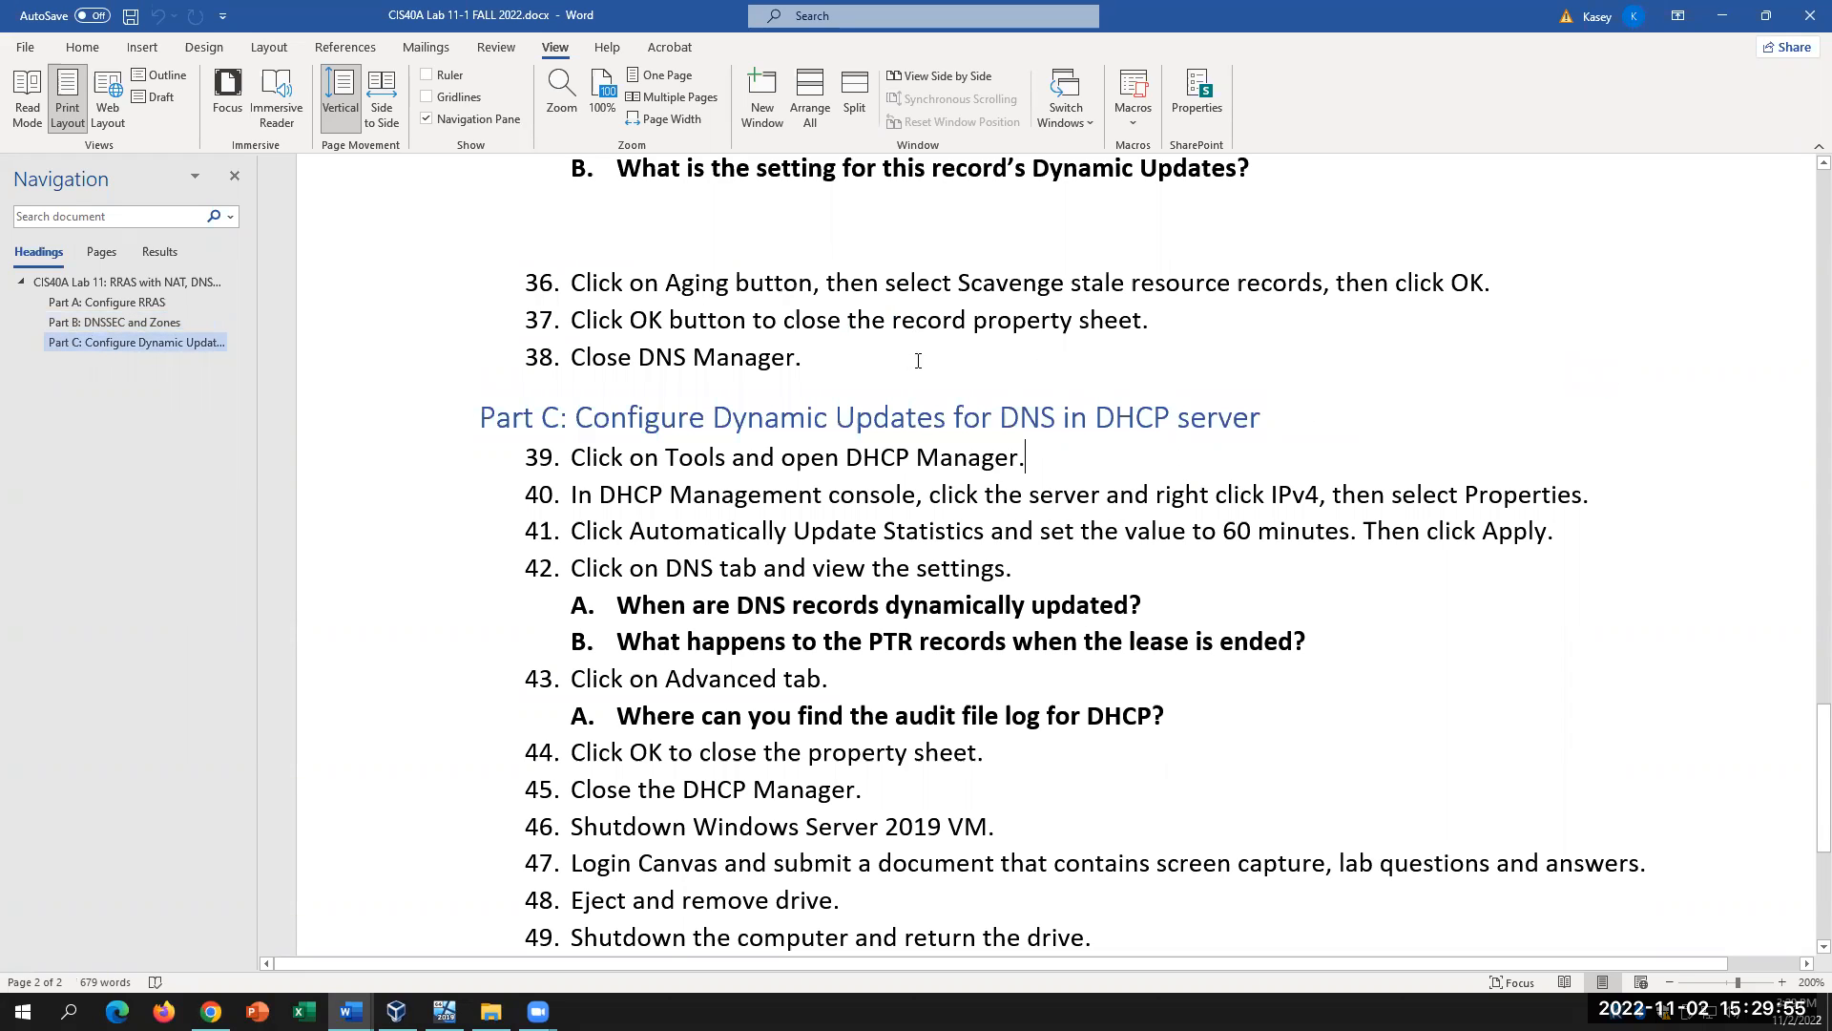
drag(709, 411, 966, 422)
drag(1261, 420, 1097, 420)
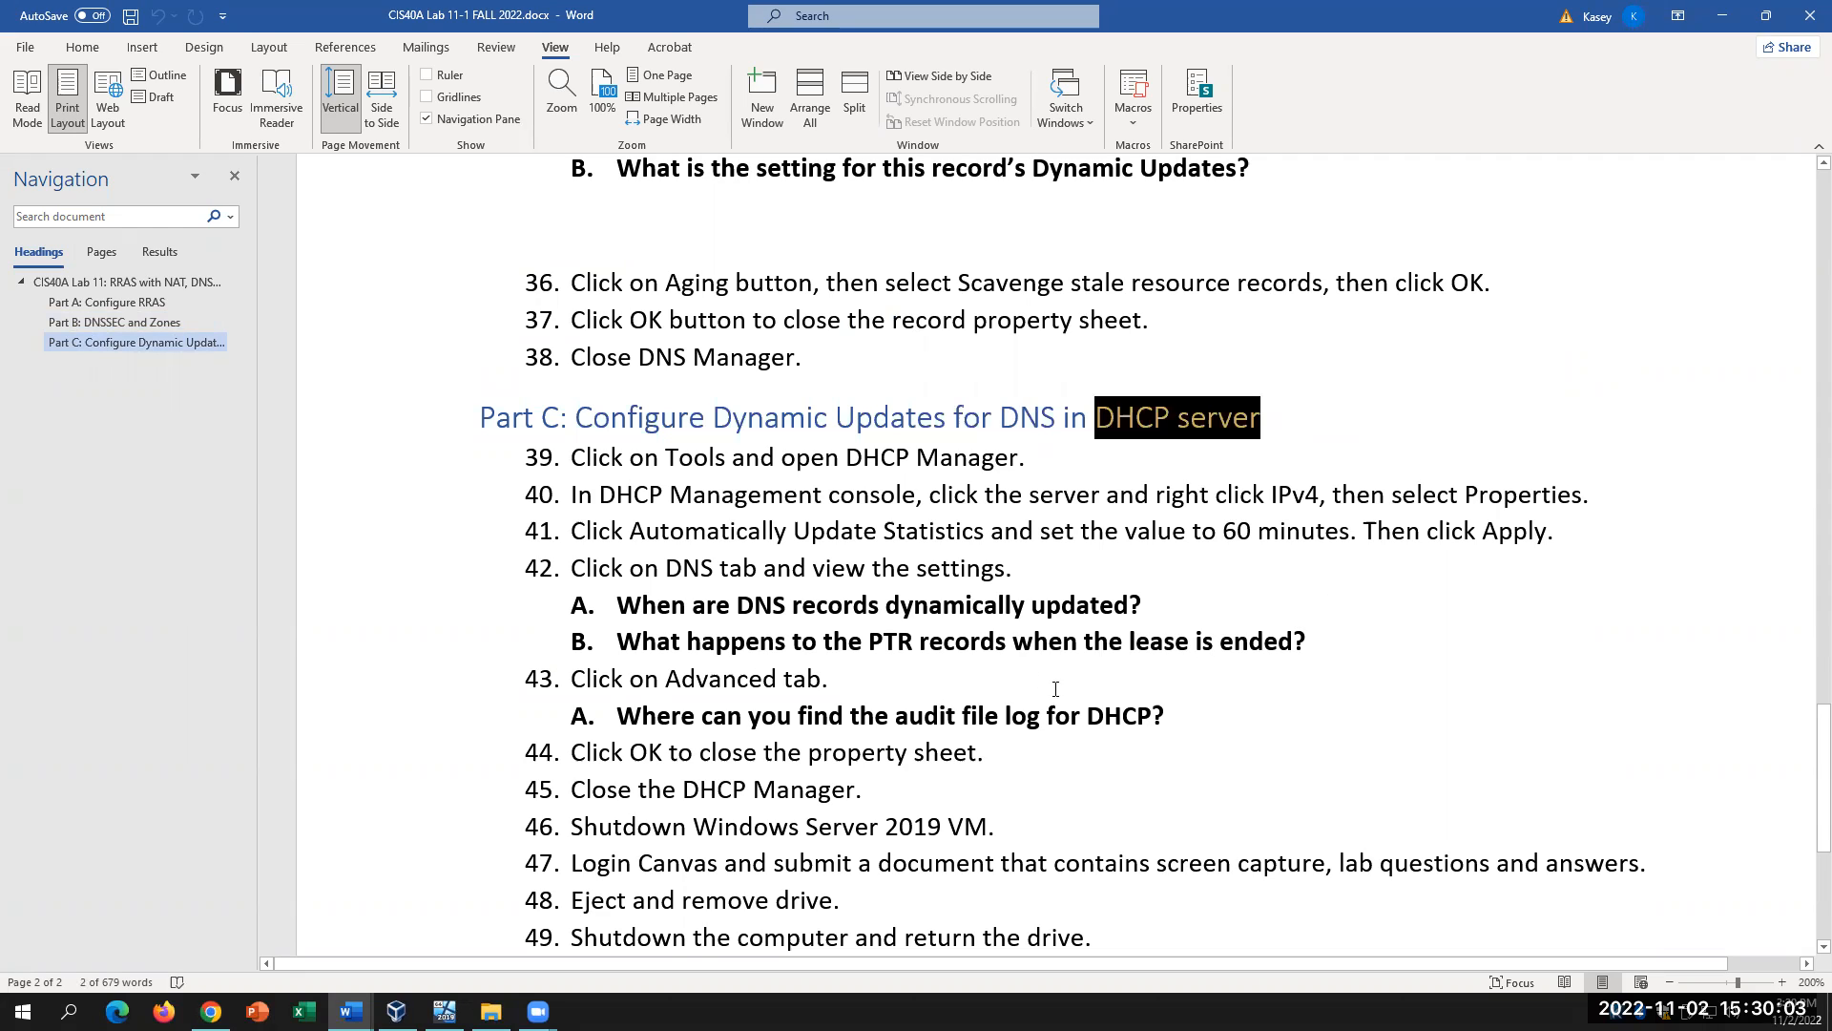
click(1044, 458)
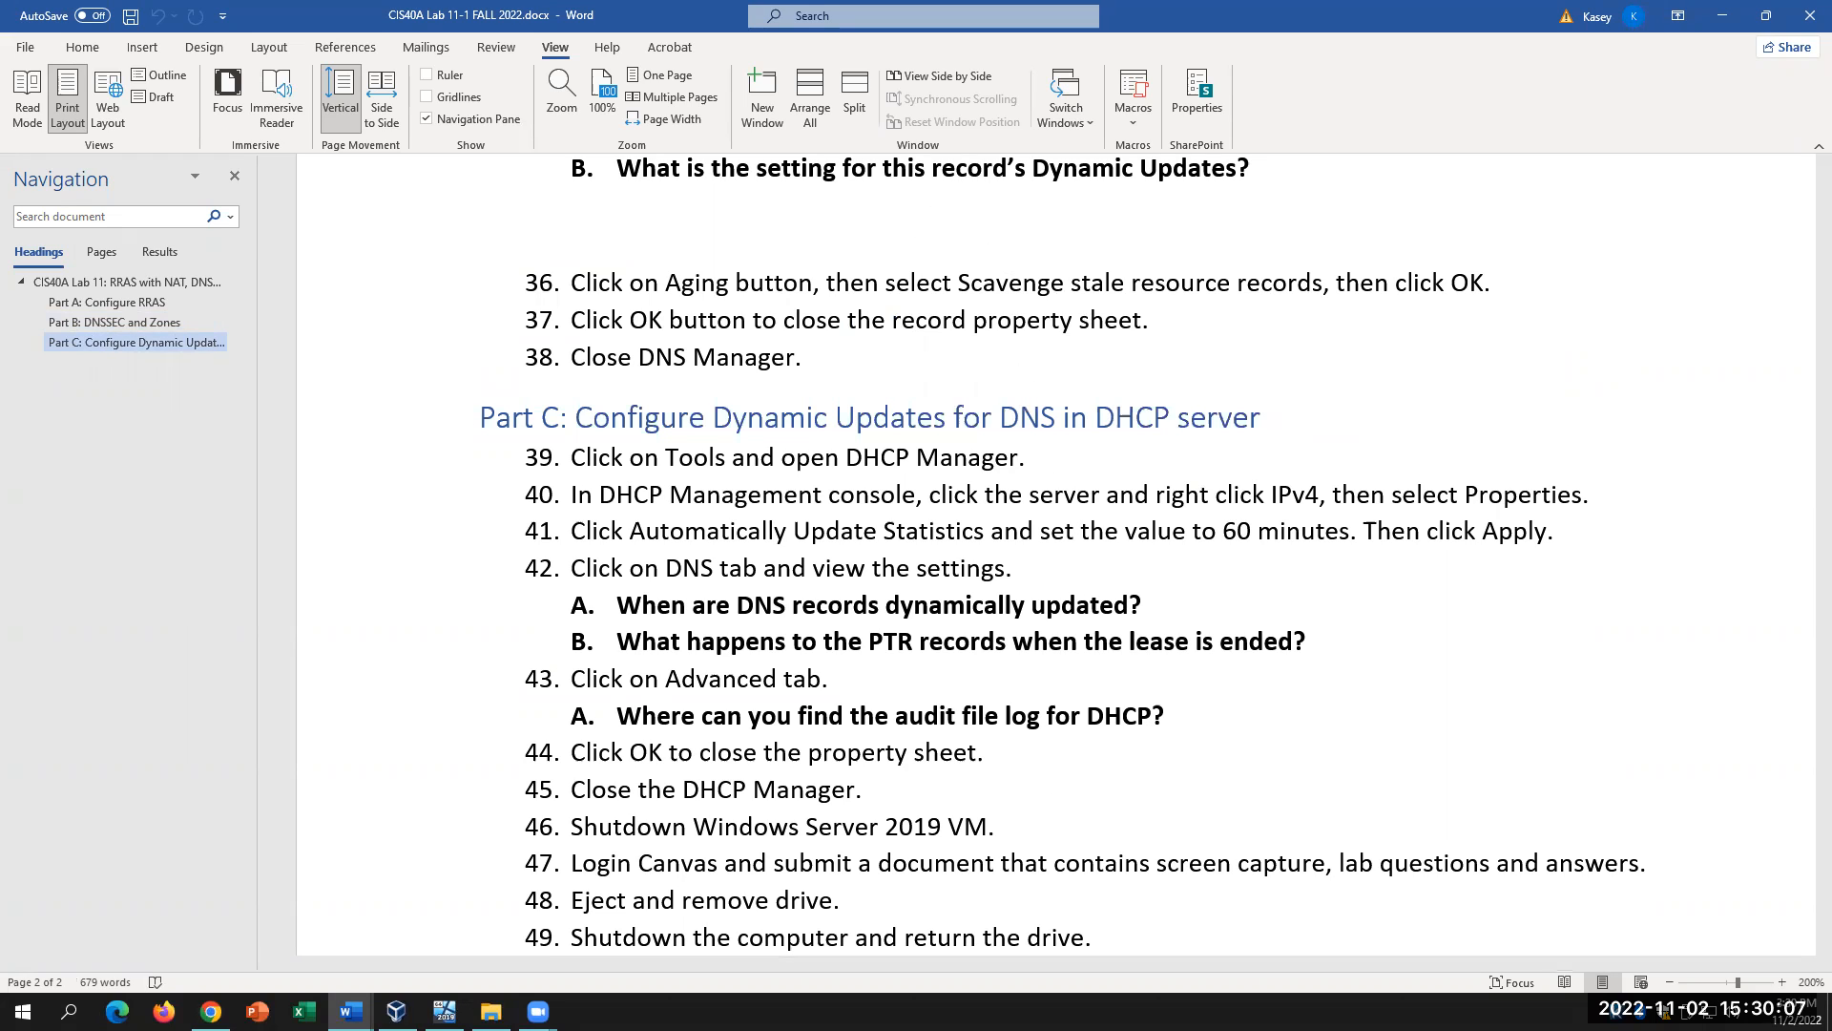
click(444, 1011)
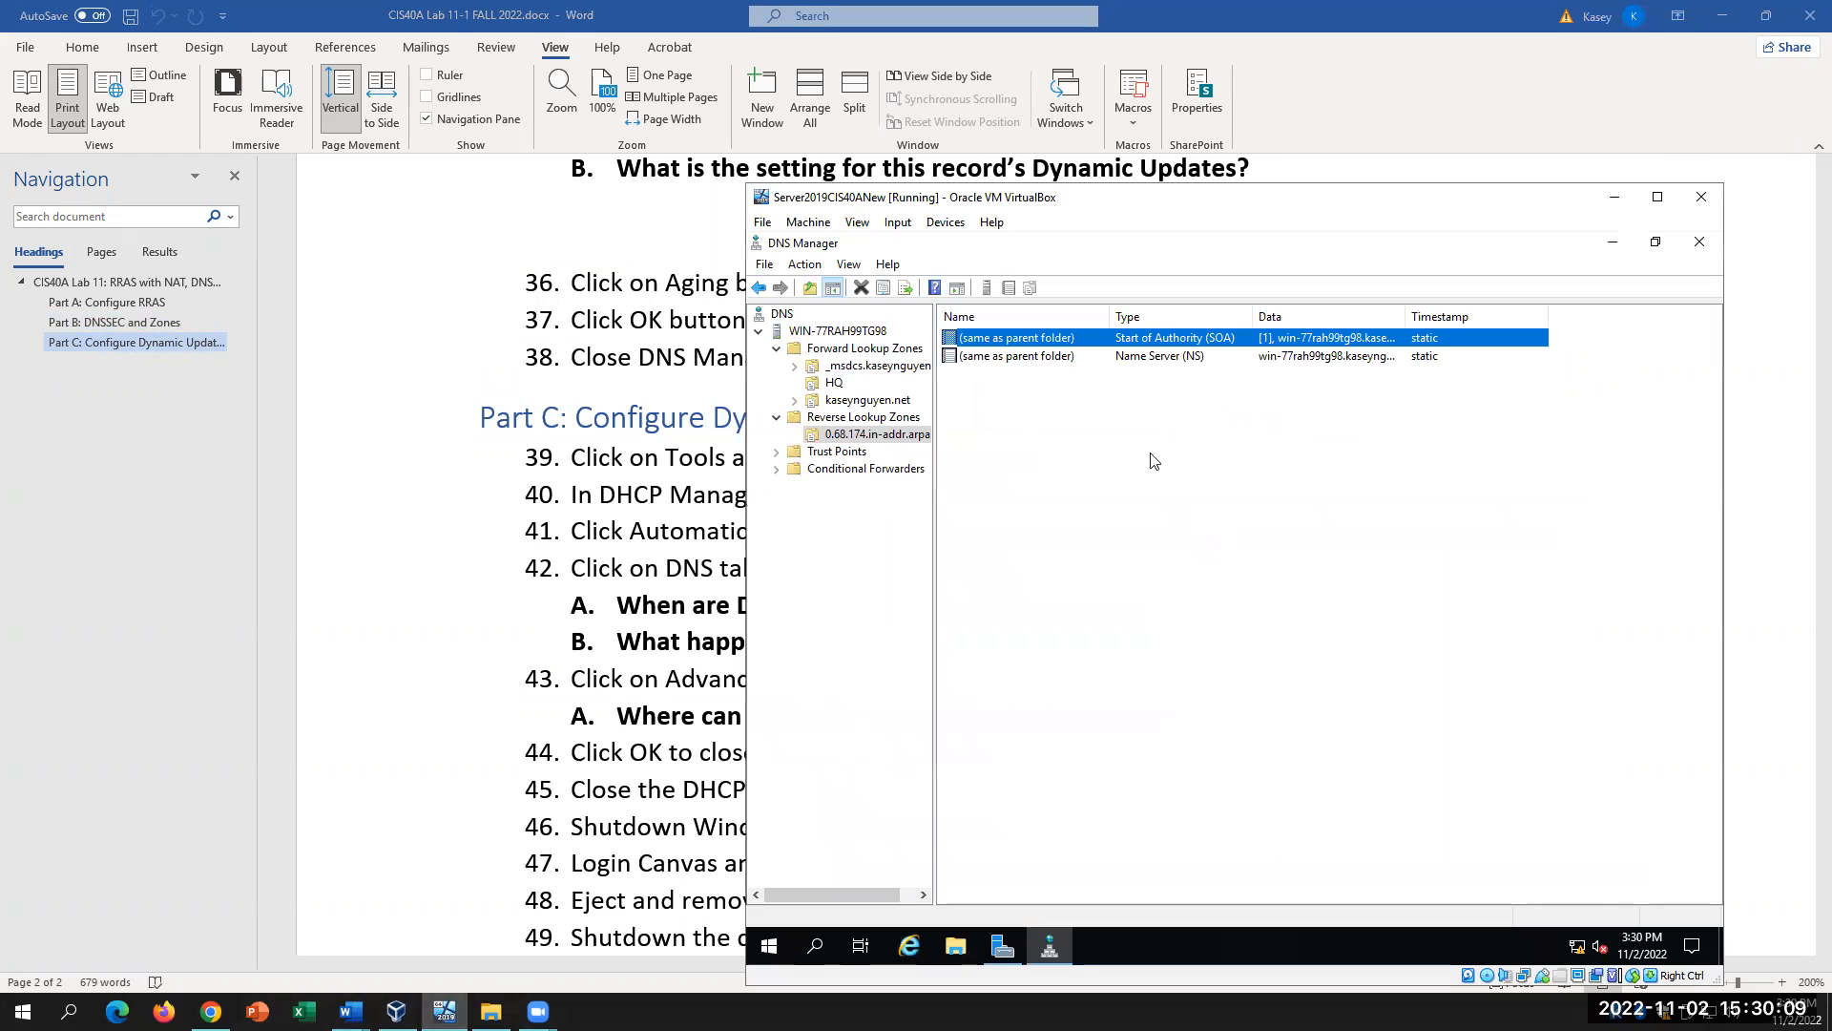
Close DNS Manager and launch a maximized DHCP console with the server's IPv4 branch expanded
click(1700, 241)
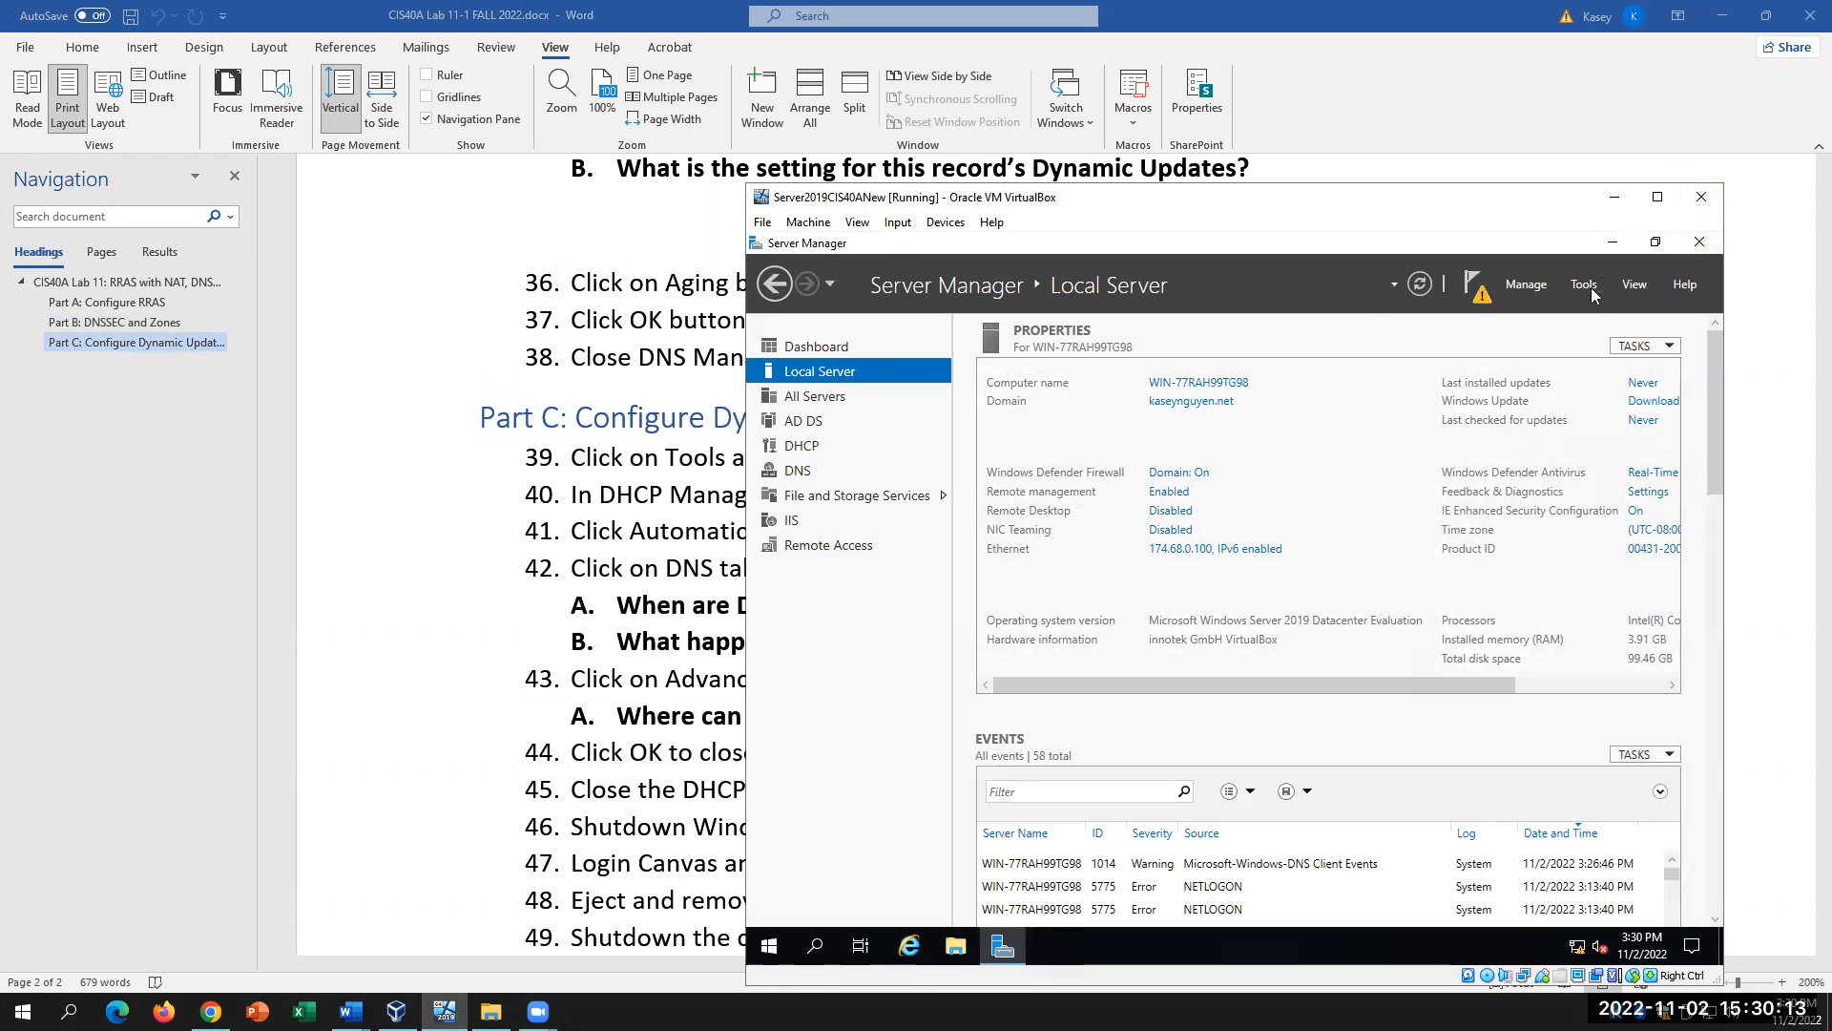
click(1590, 287)
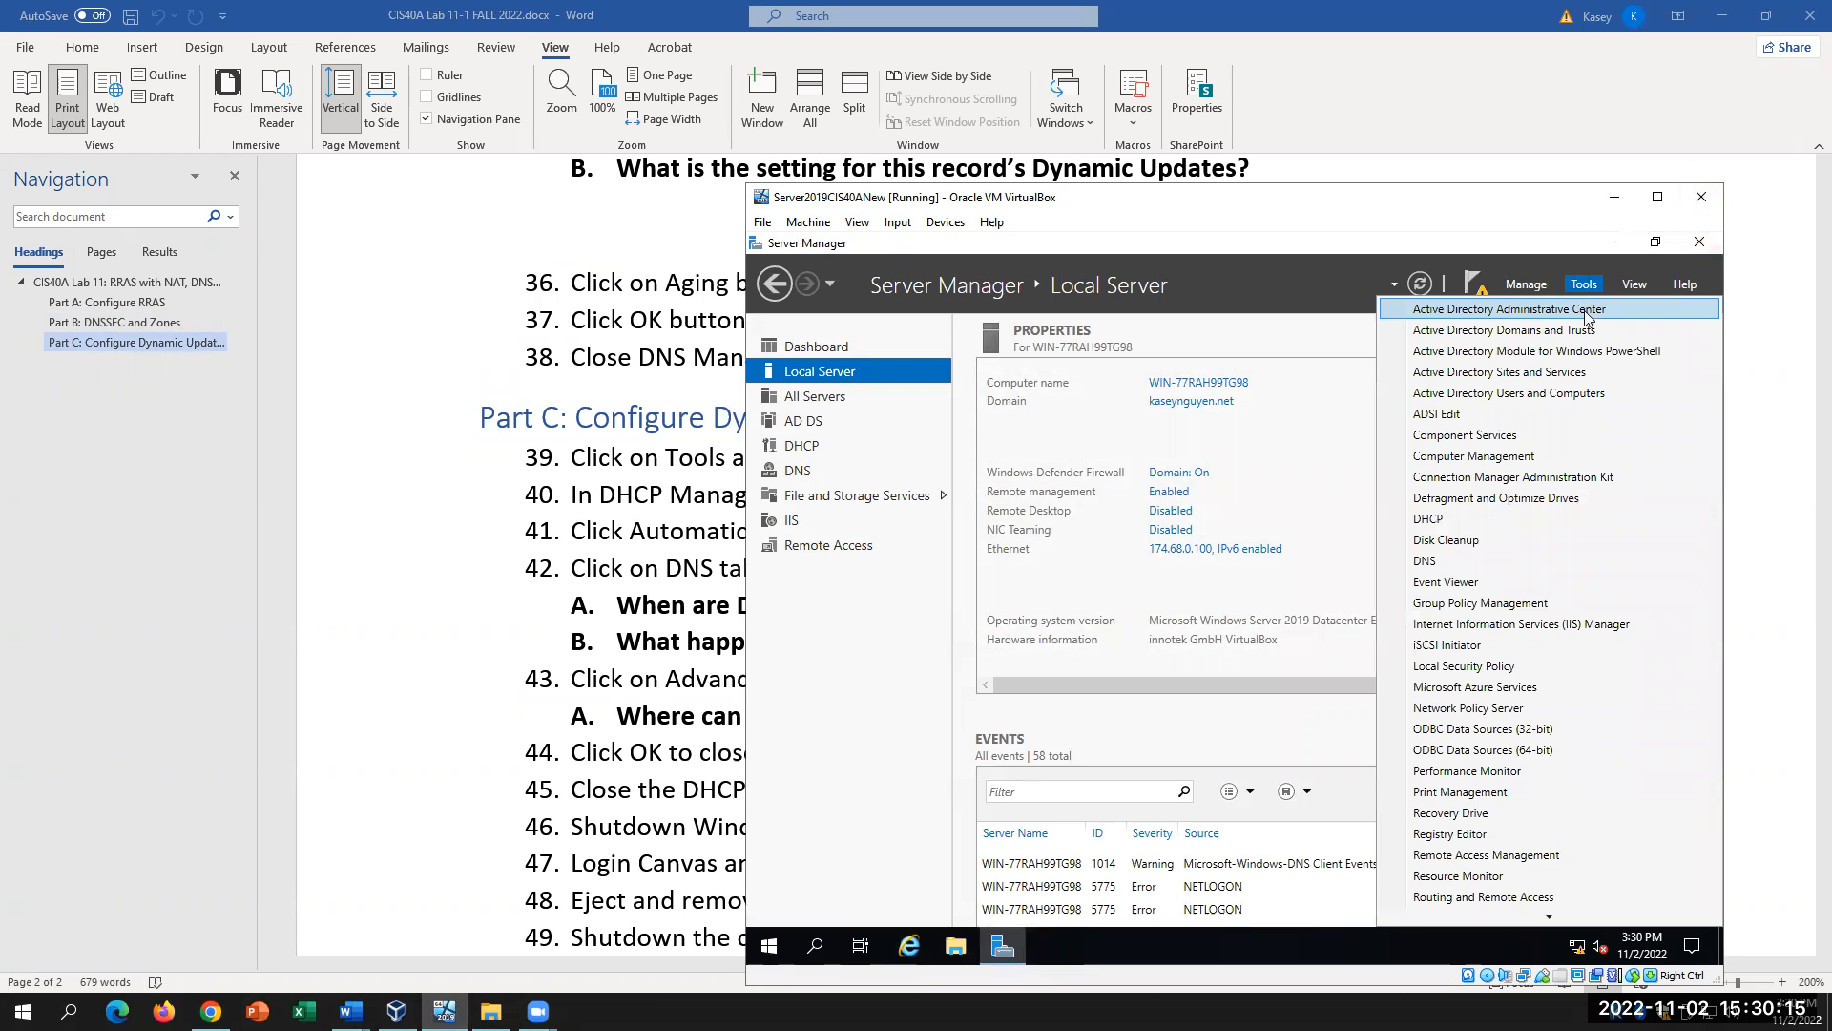
click(1465, 520)
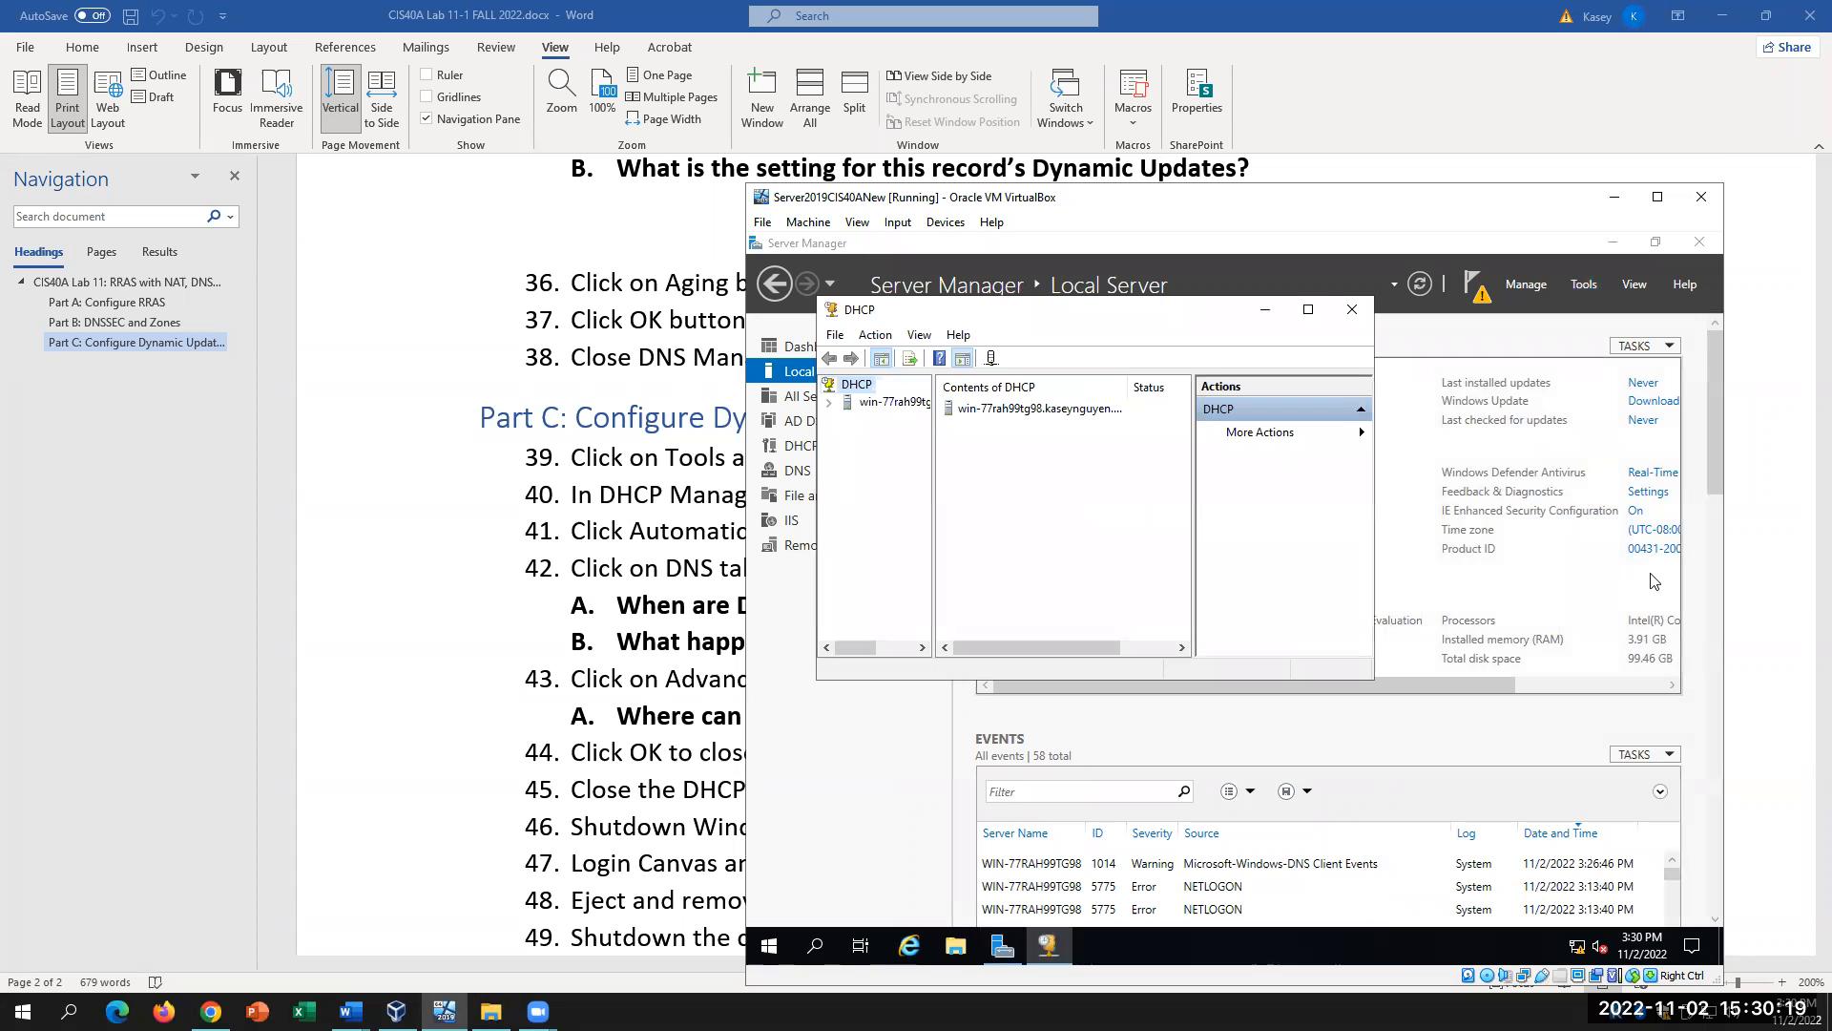
click(1309, 310)
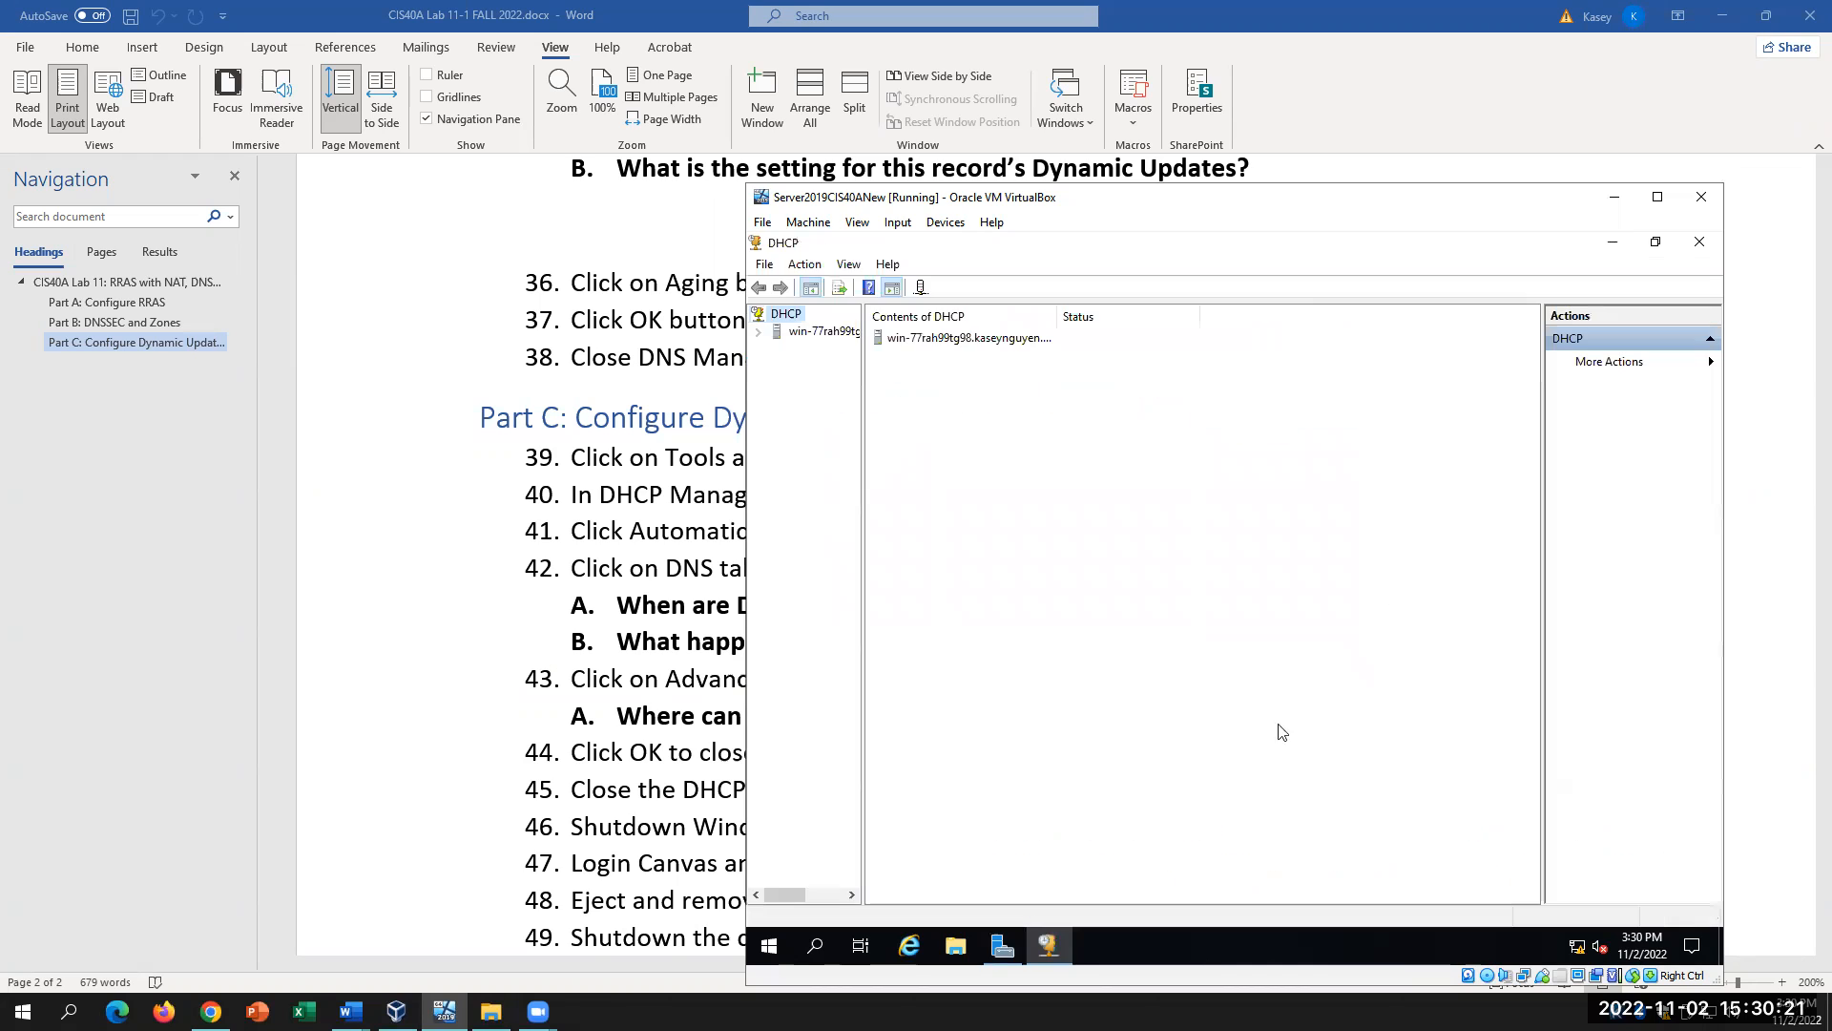
click(759, 331)
double_click(826, 352)
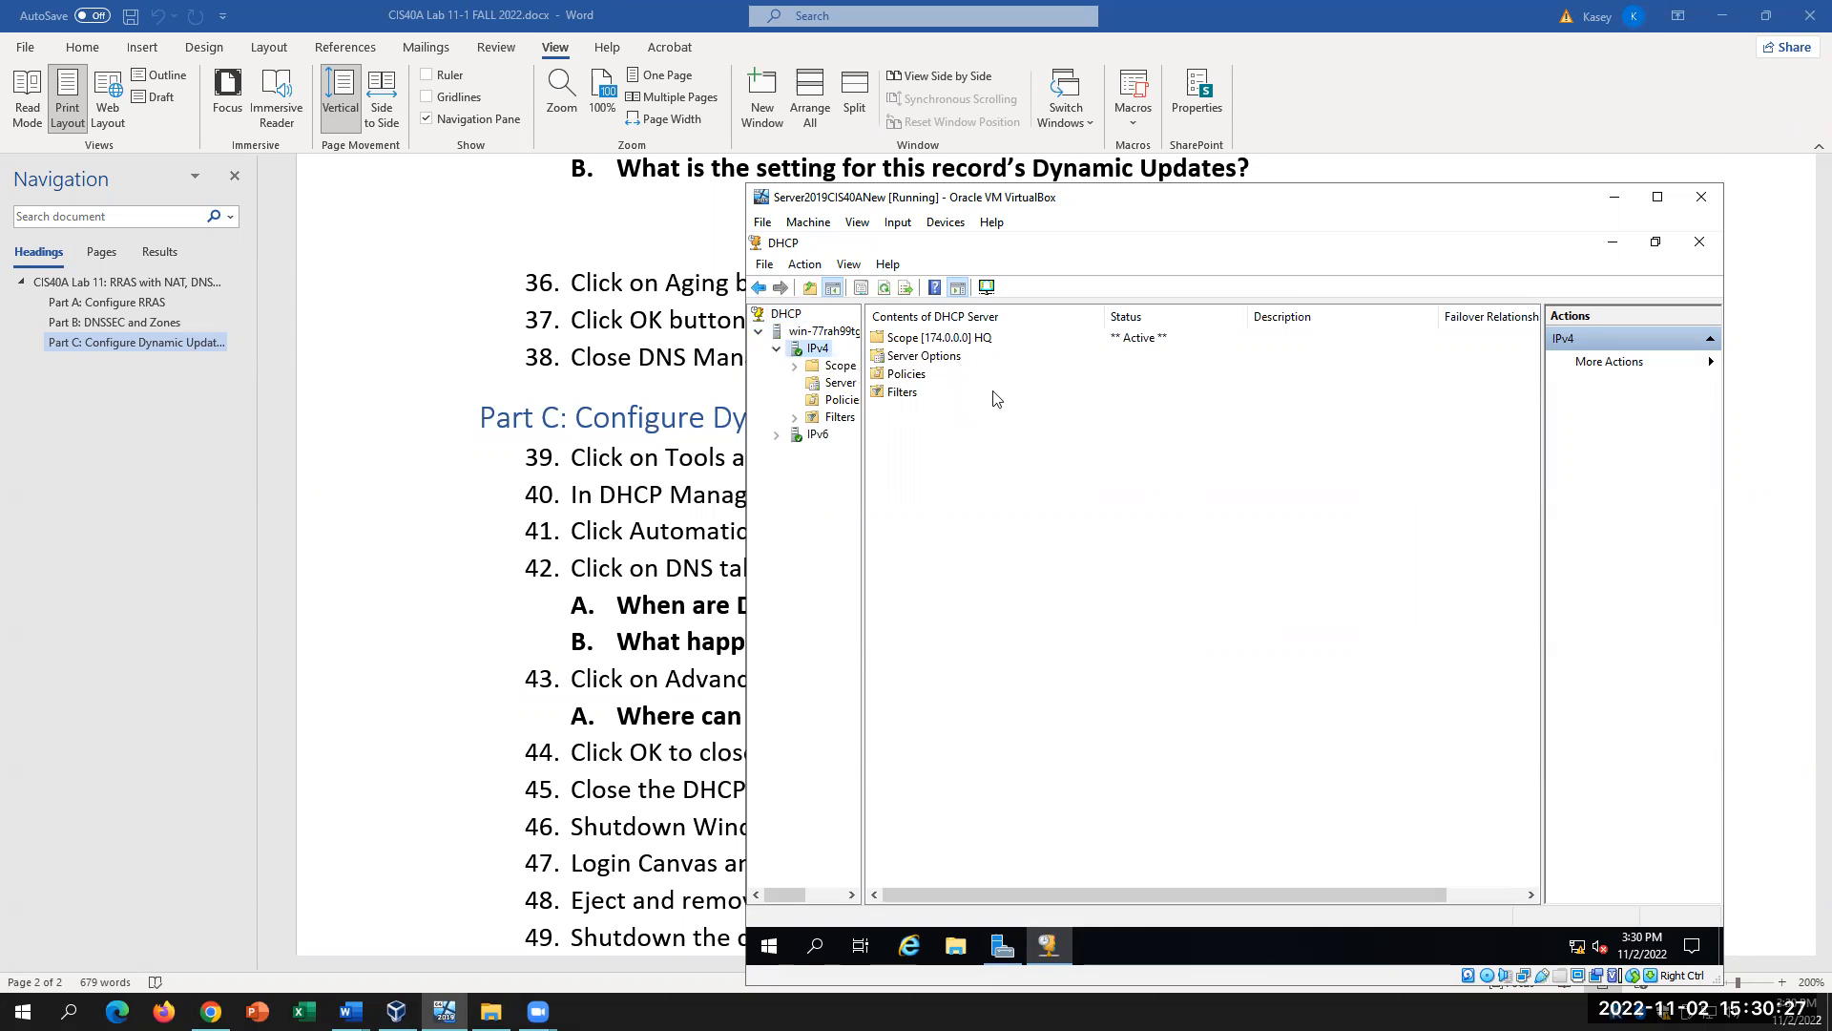
Read Part C steps 40–41 in Word, highlighting DHCP Management console and Automatically Update Statistics
click(431, 470)
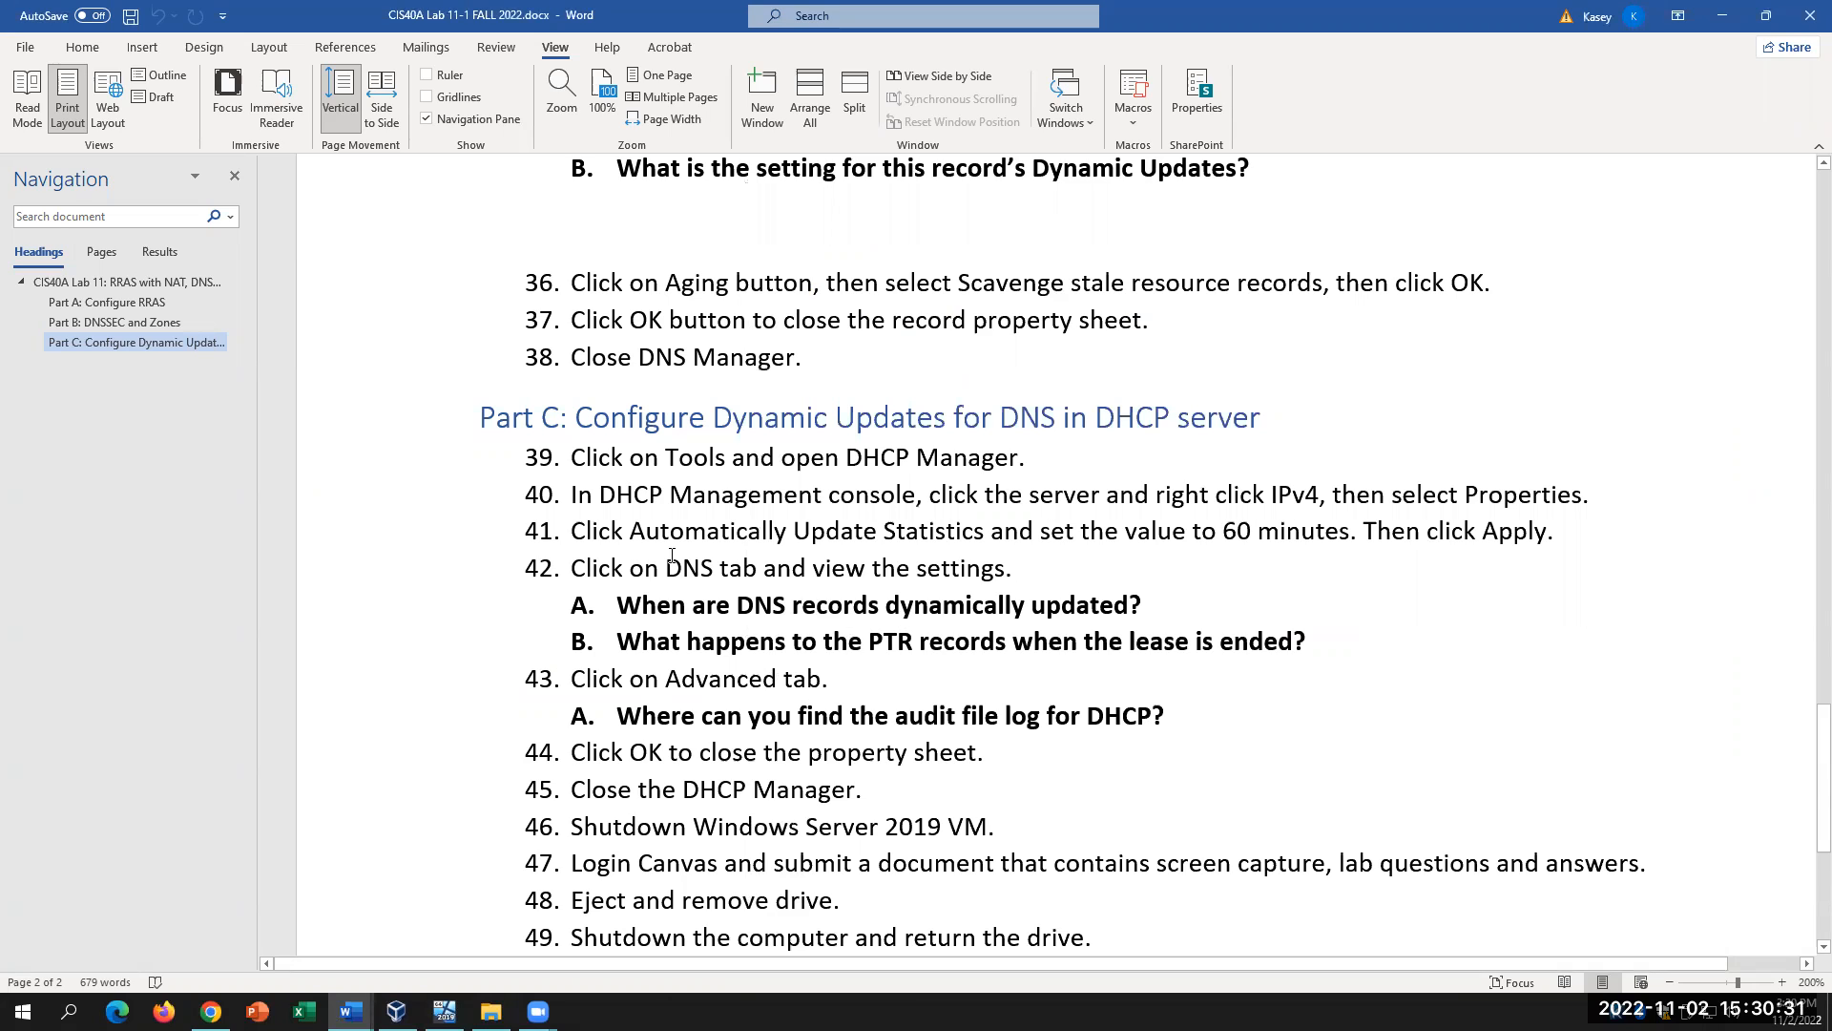
drag(603, 497, 916, 498)
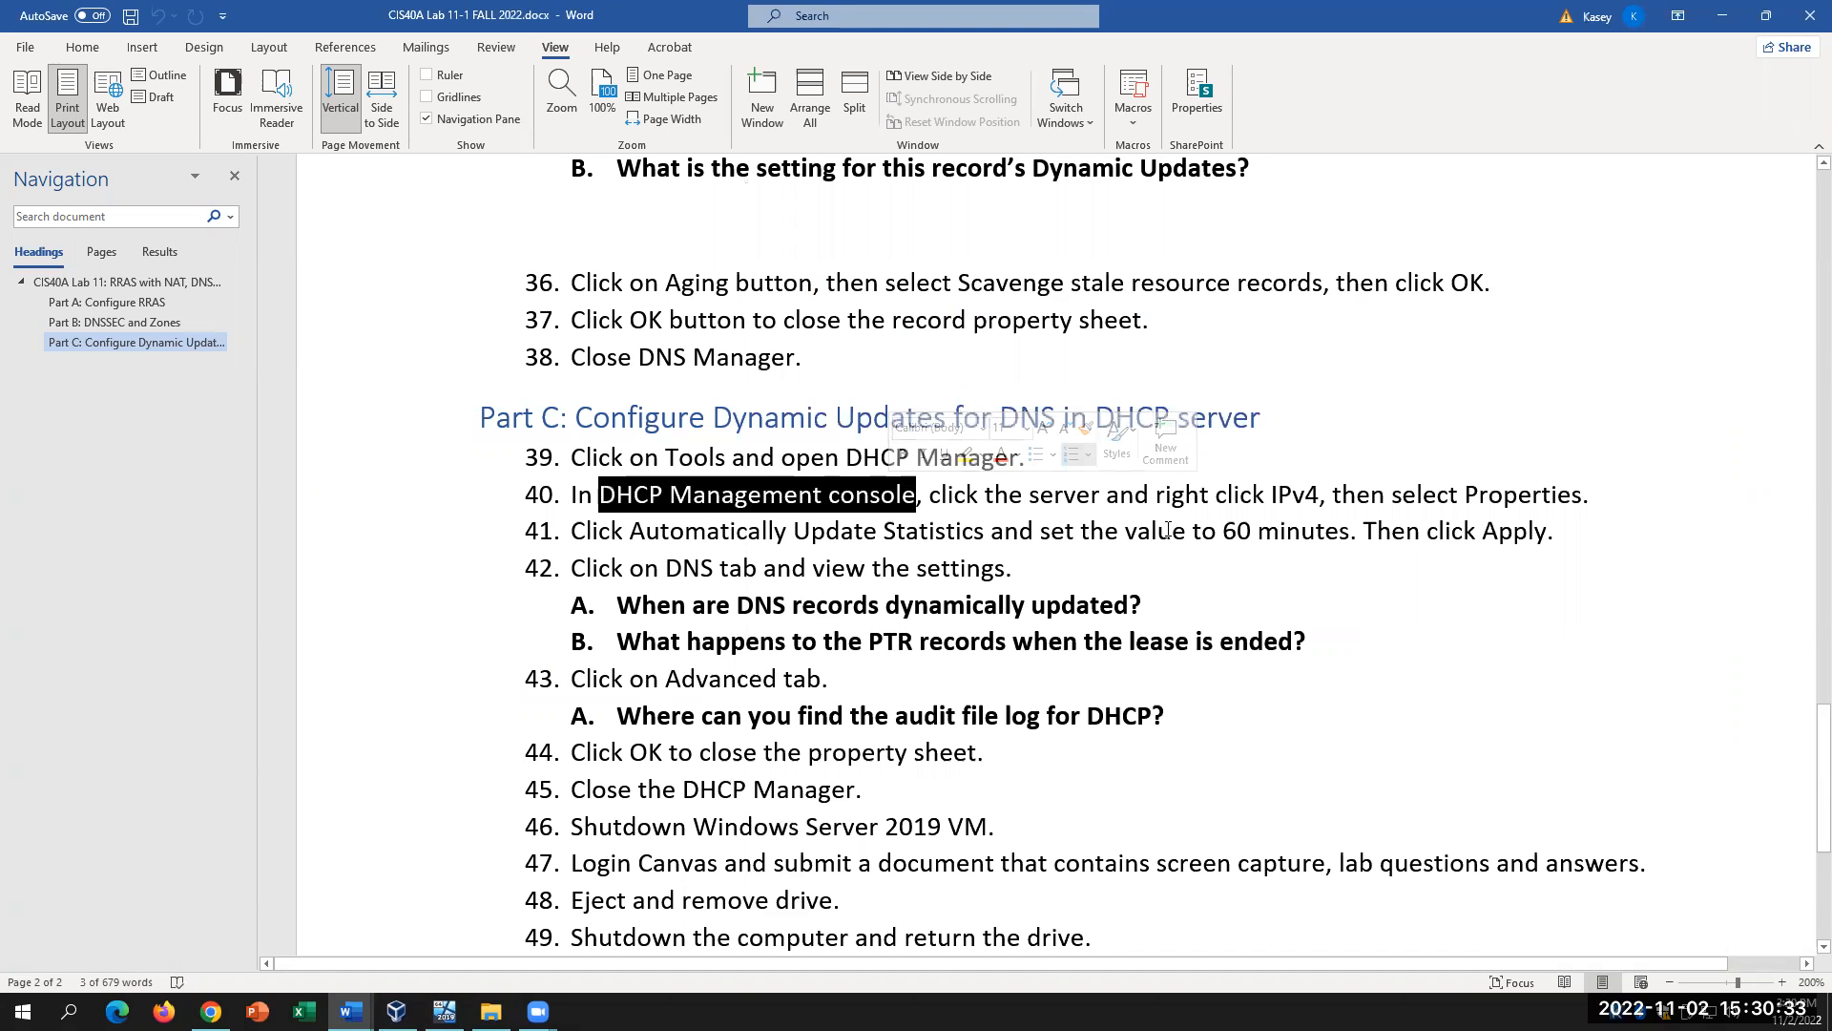
drag(1183, 512, 1332, 496)
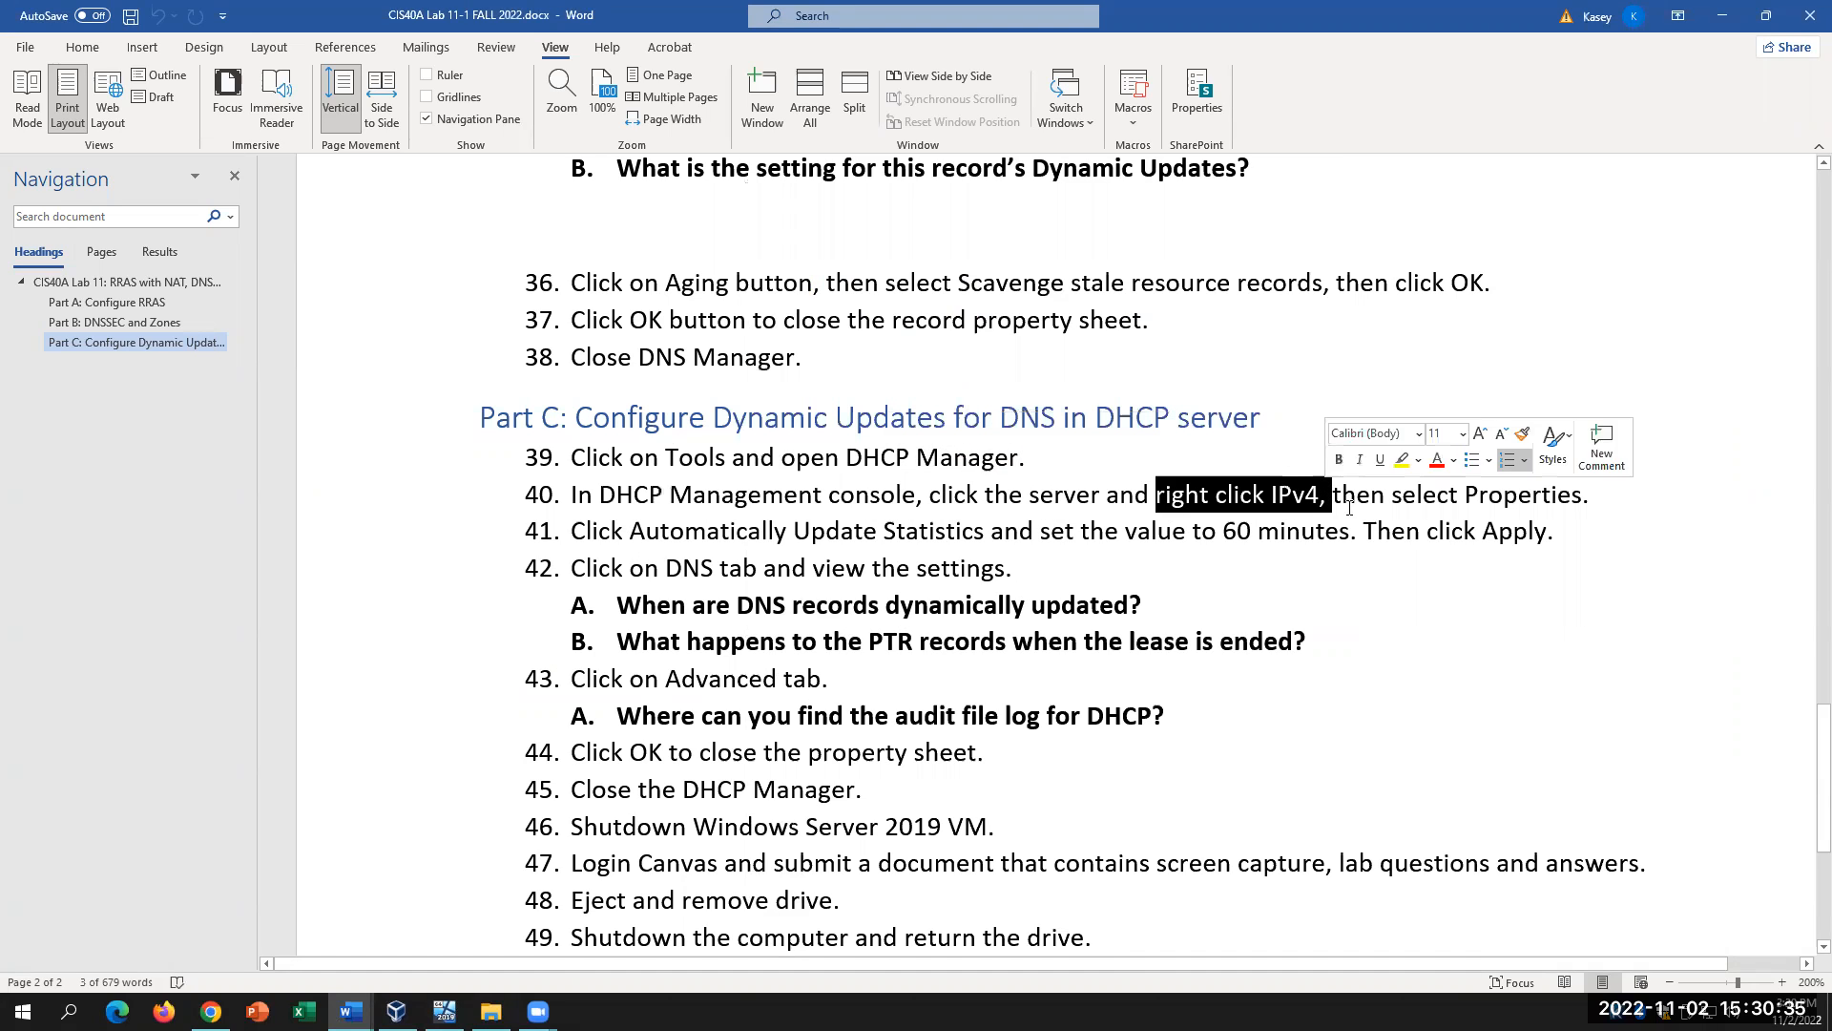
click(1604, 514)
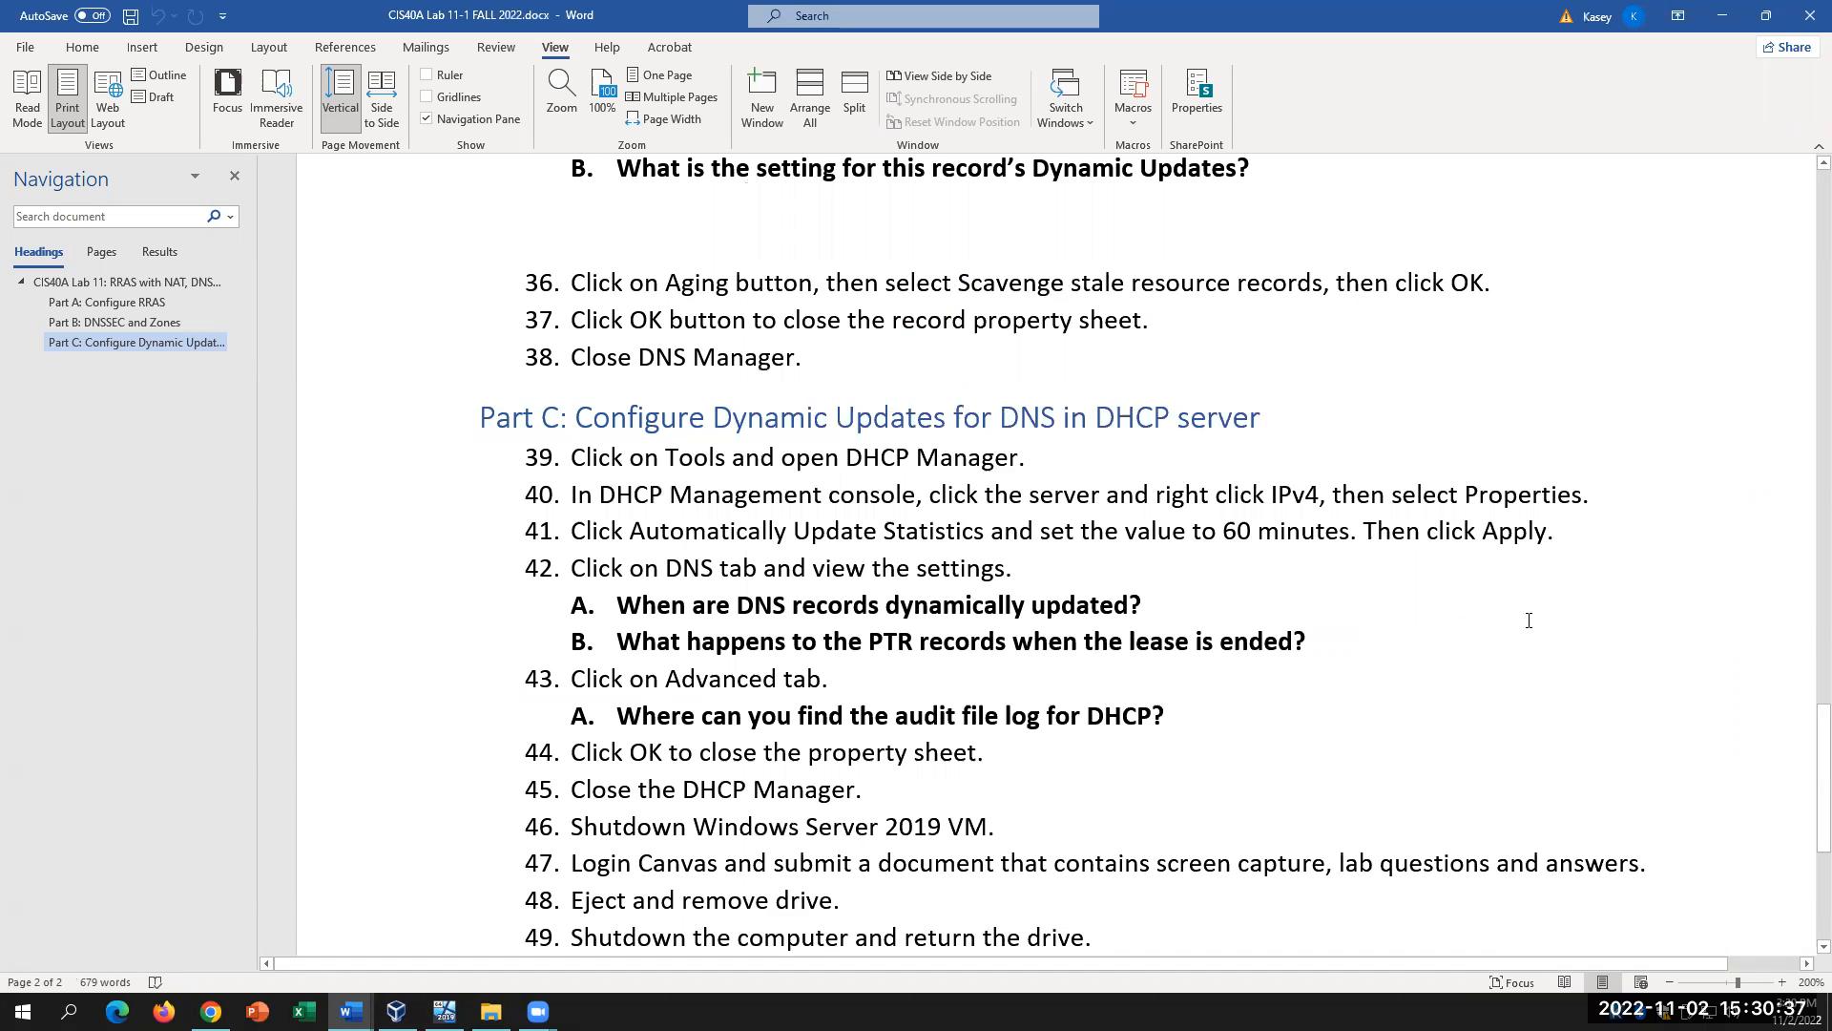
drag(656, 541, 988, 535)
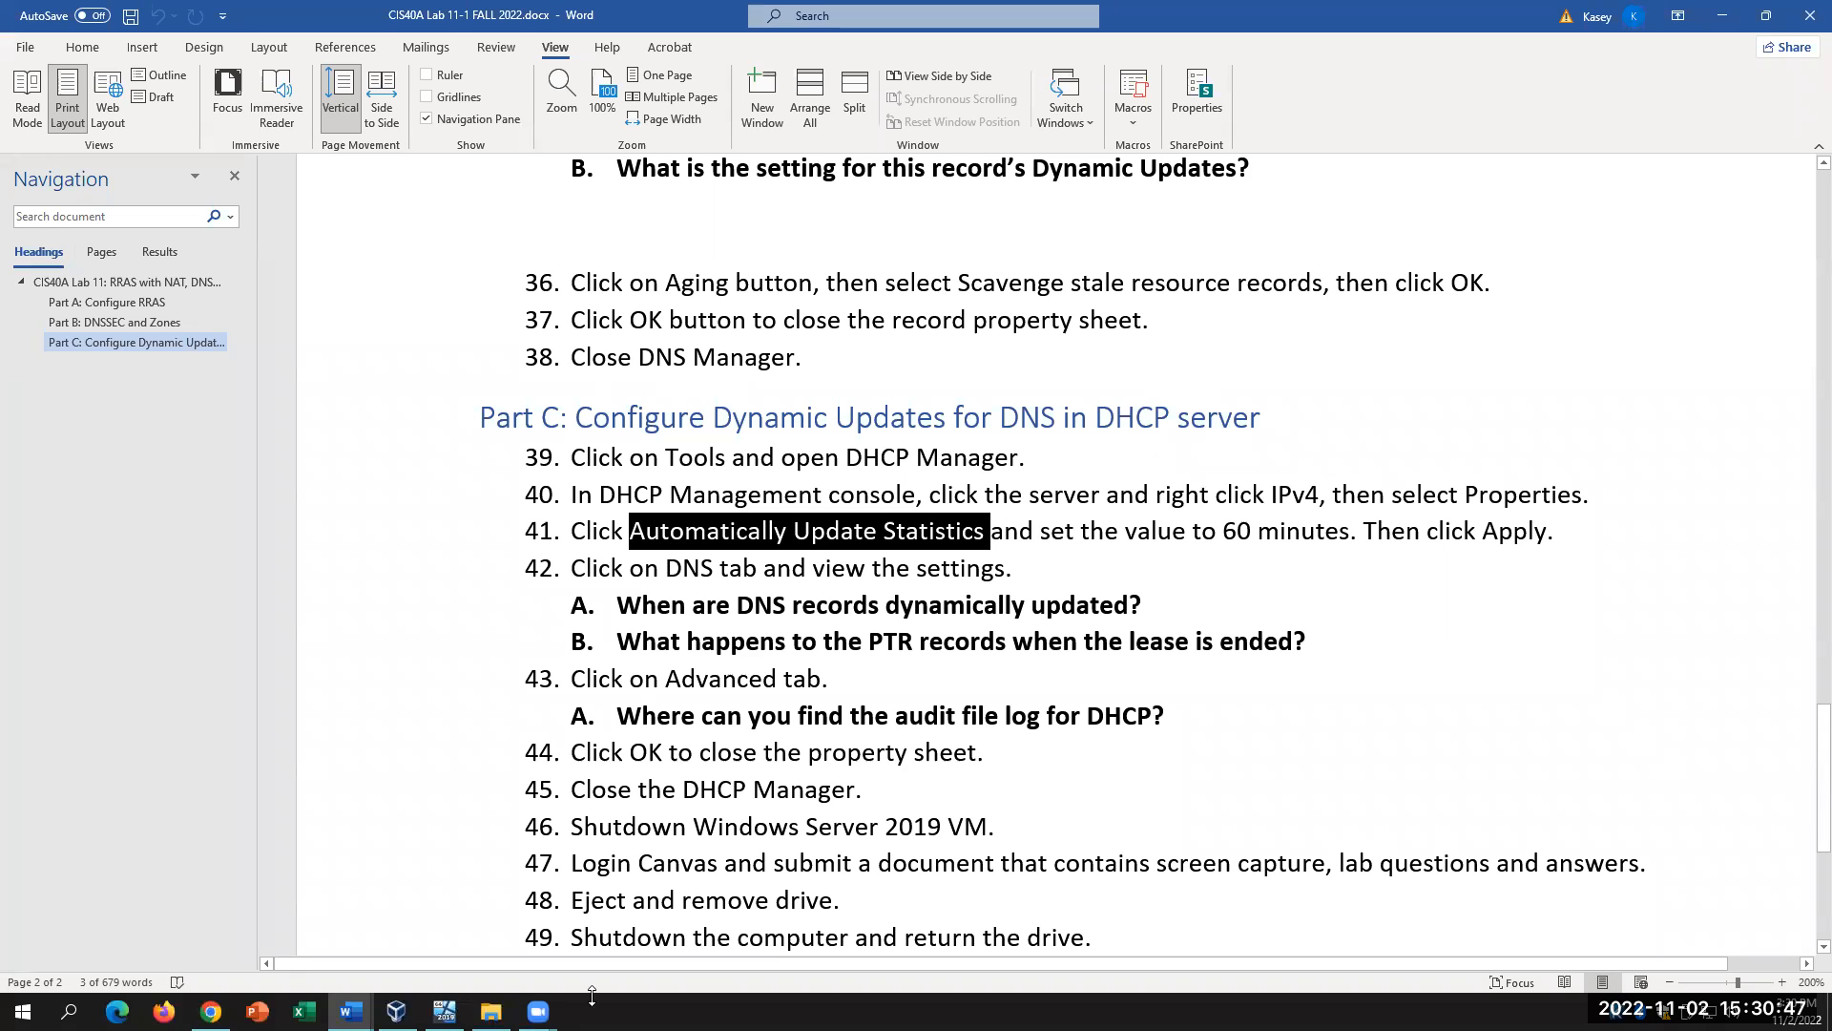
Open the Properties sheet for the DHCP server's IPv4 node
click(444, 1011)
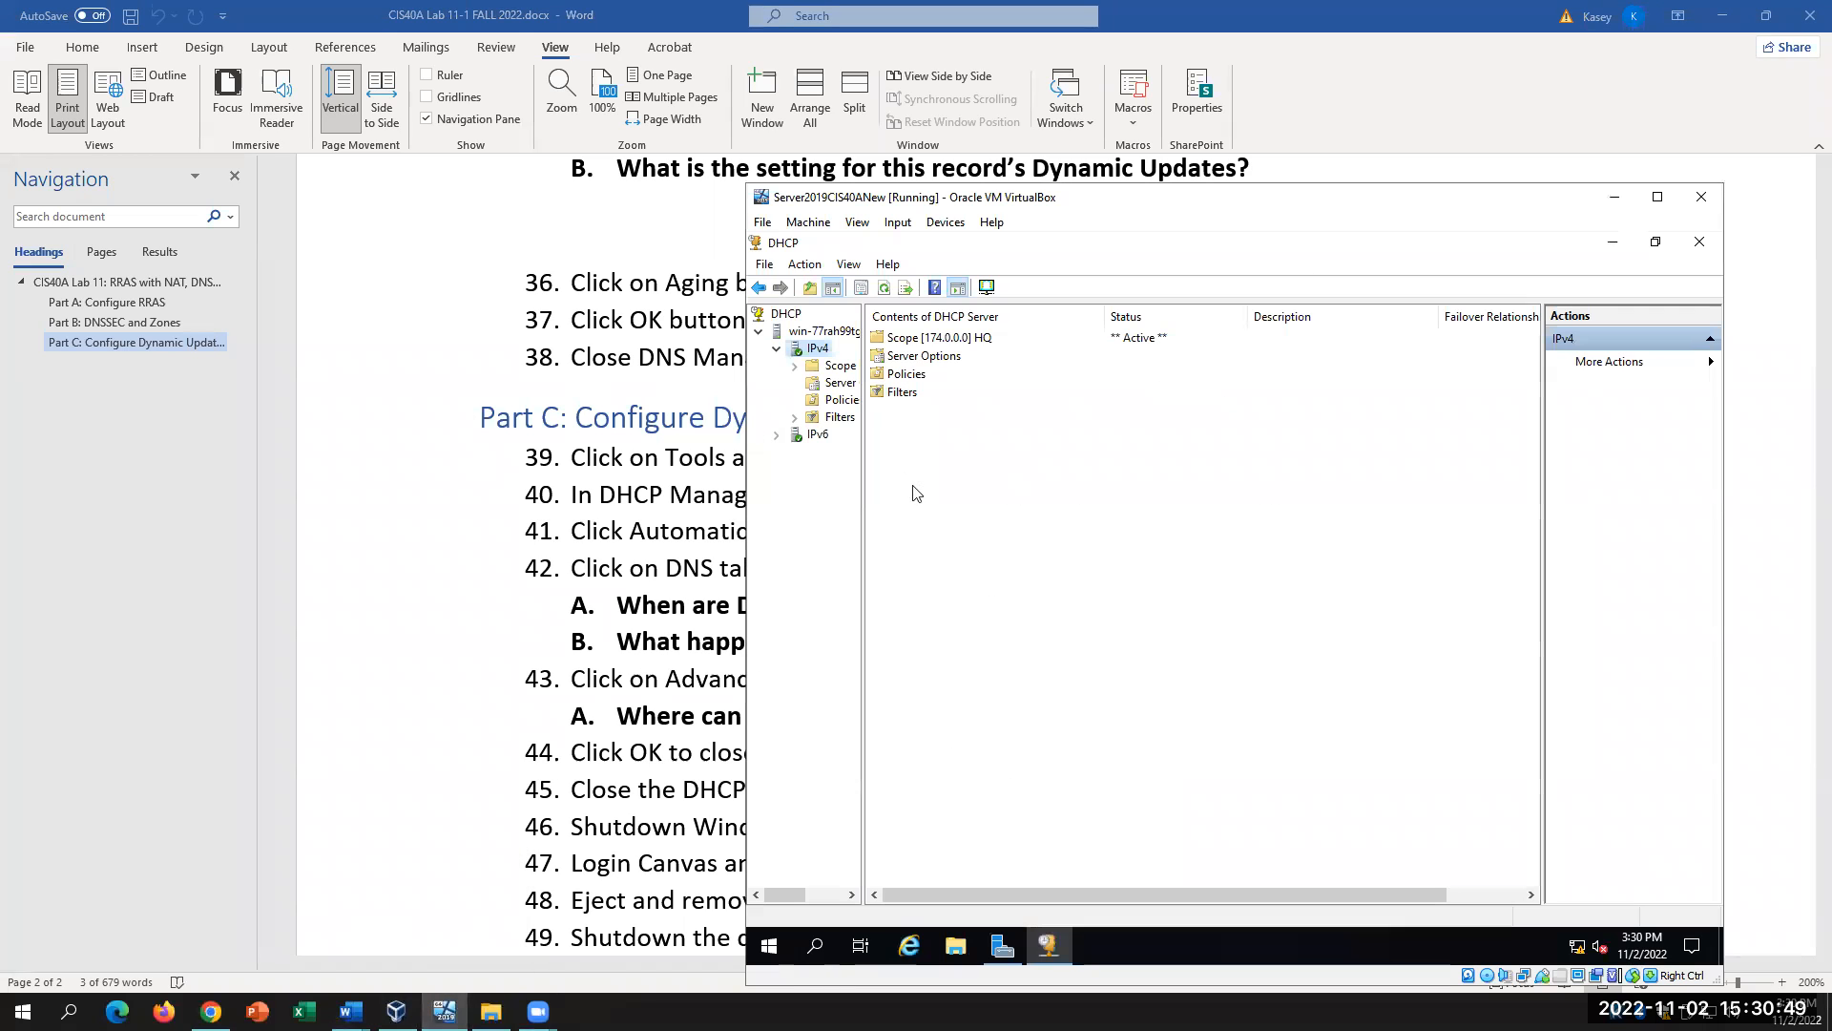
right_click(812, 350)
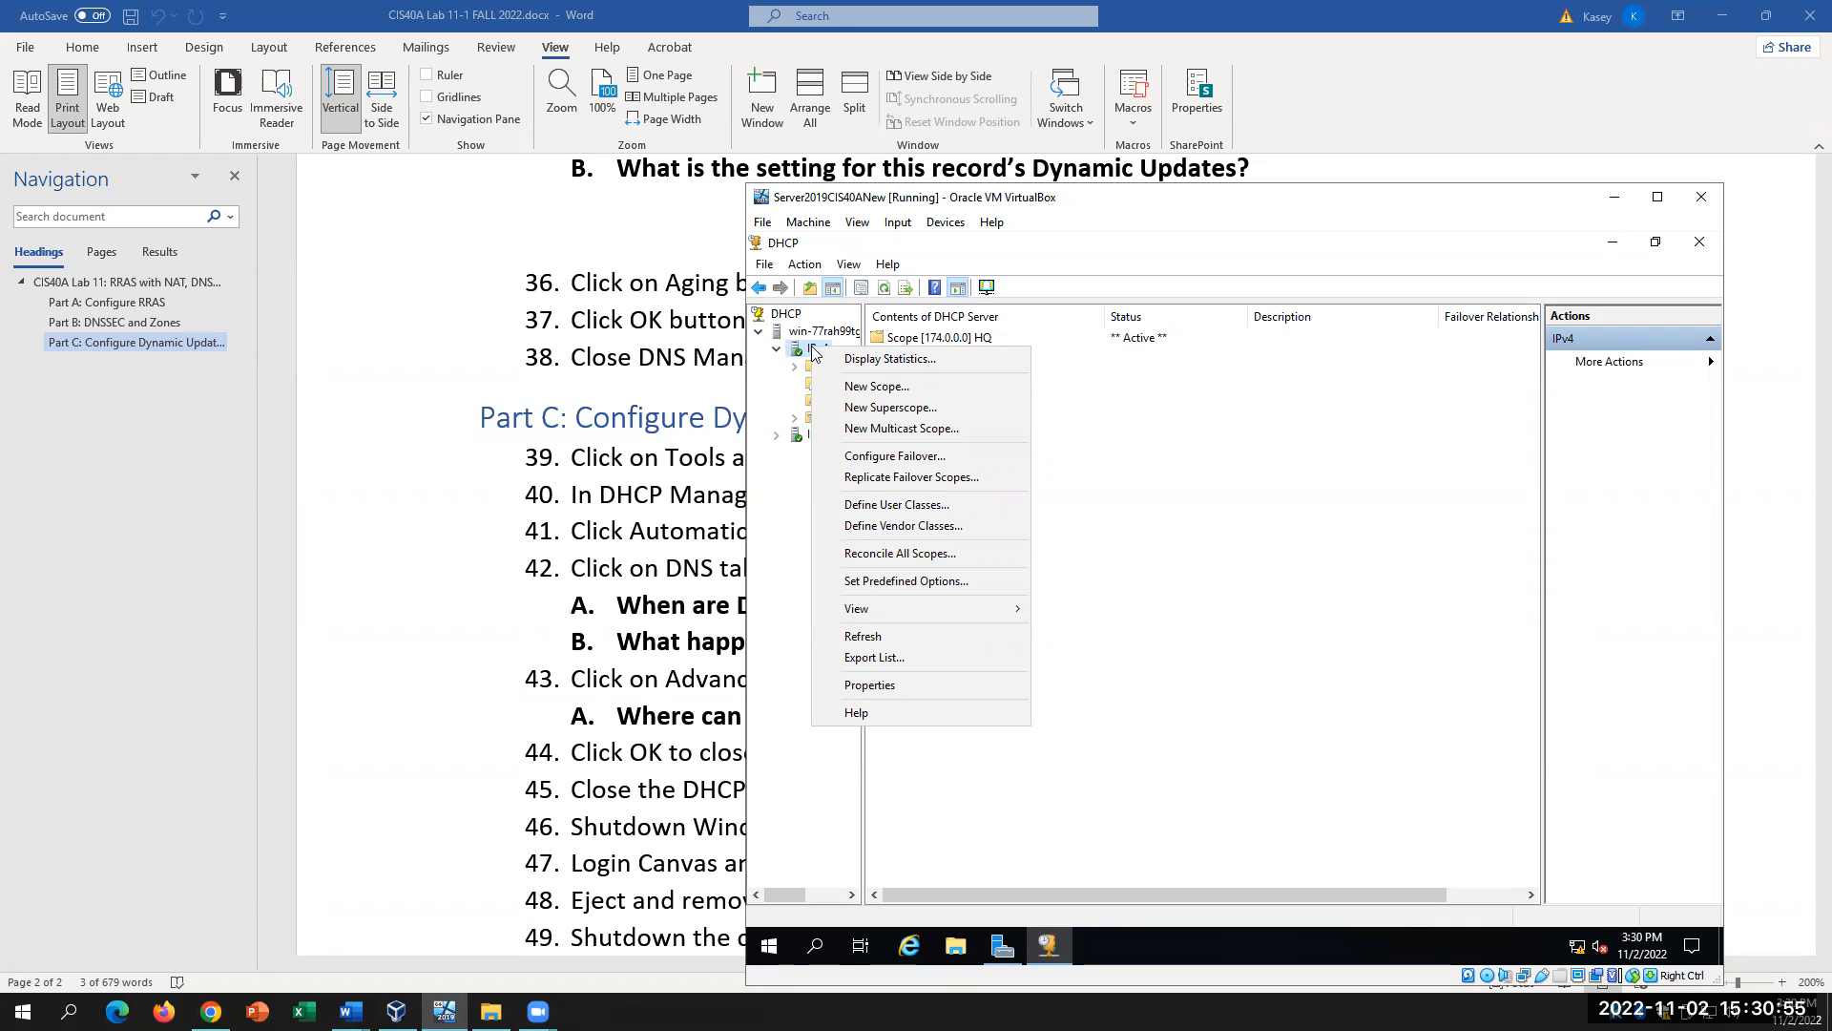
click(449, 550)
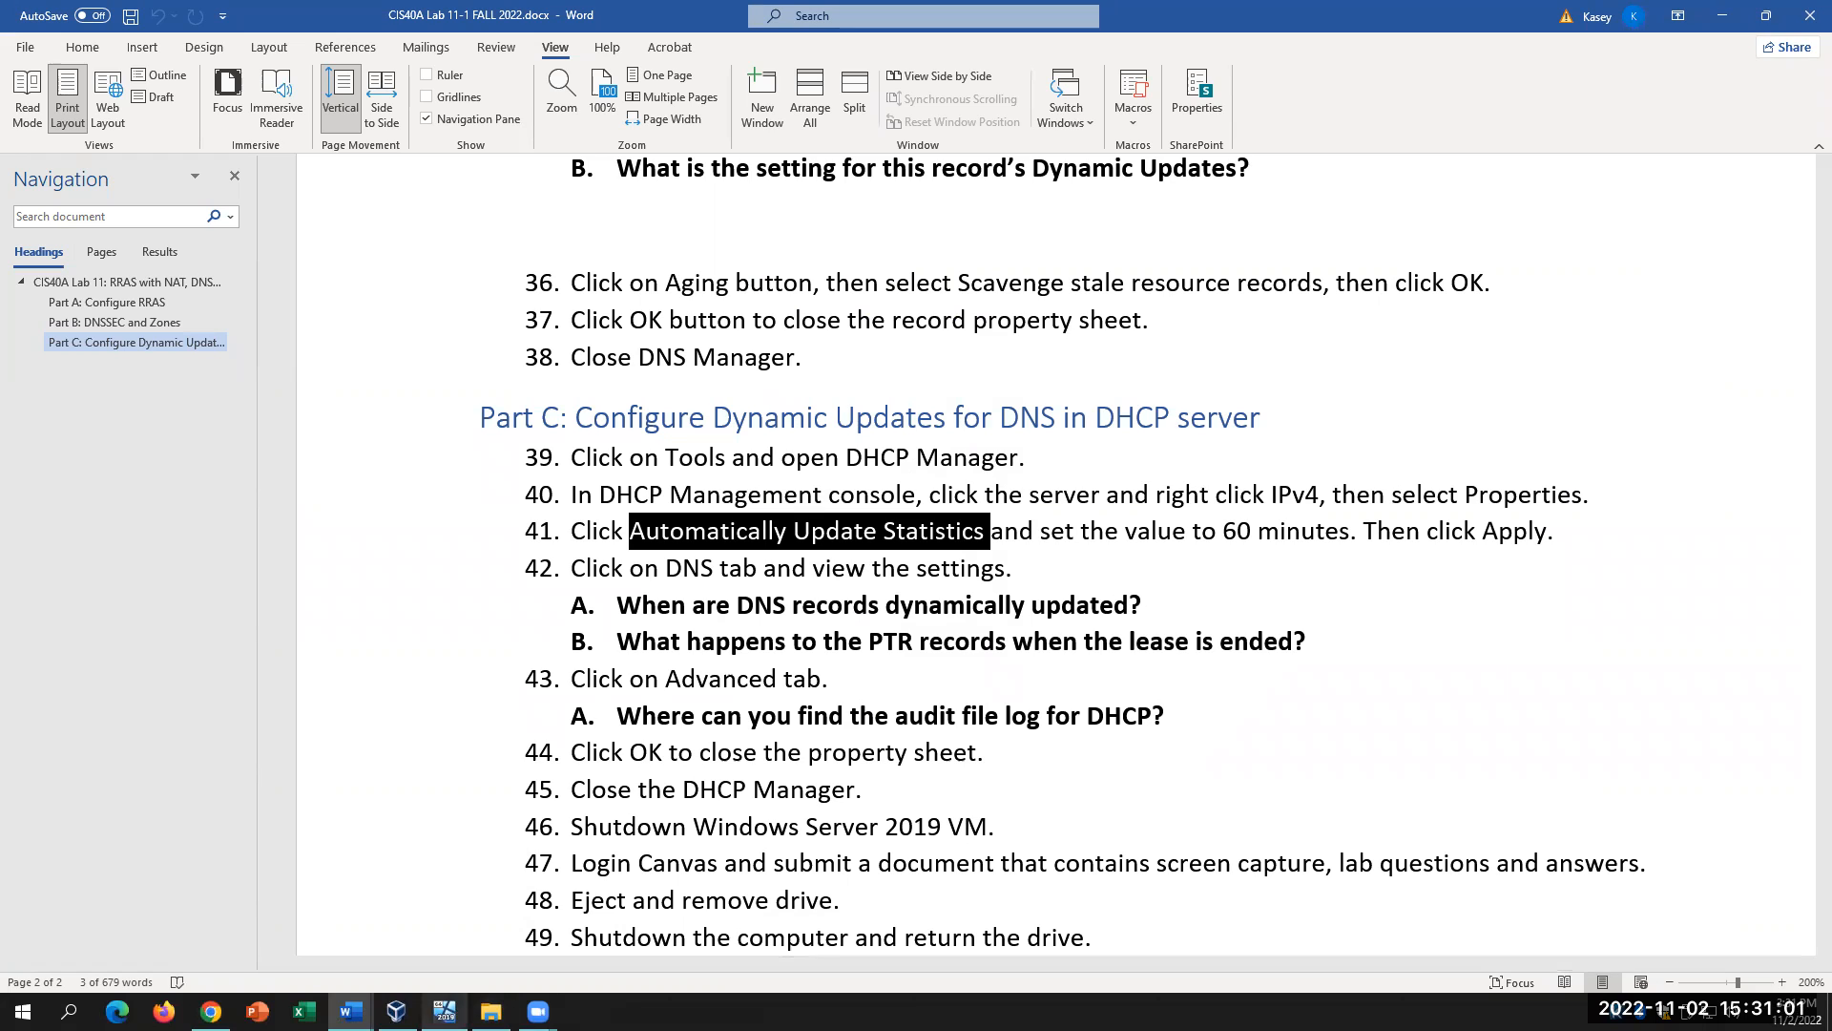
click(444, 1012)
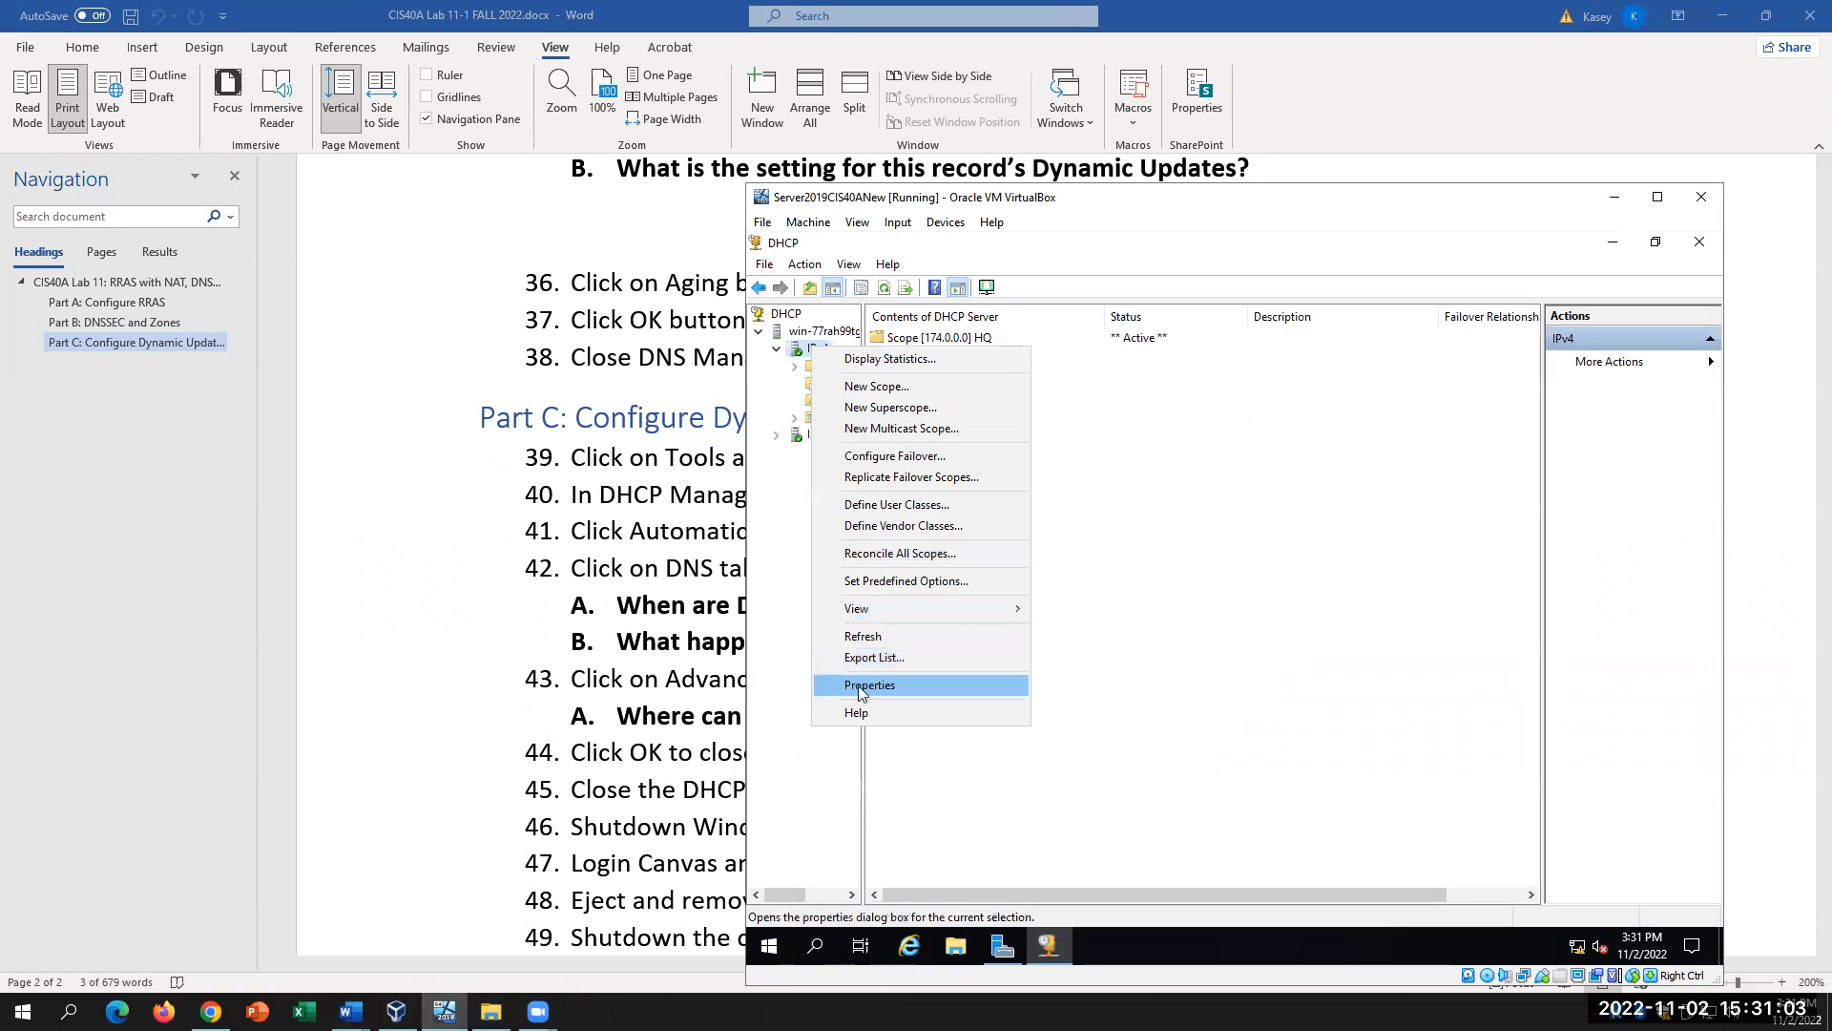
click(859, 685)
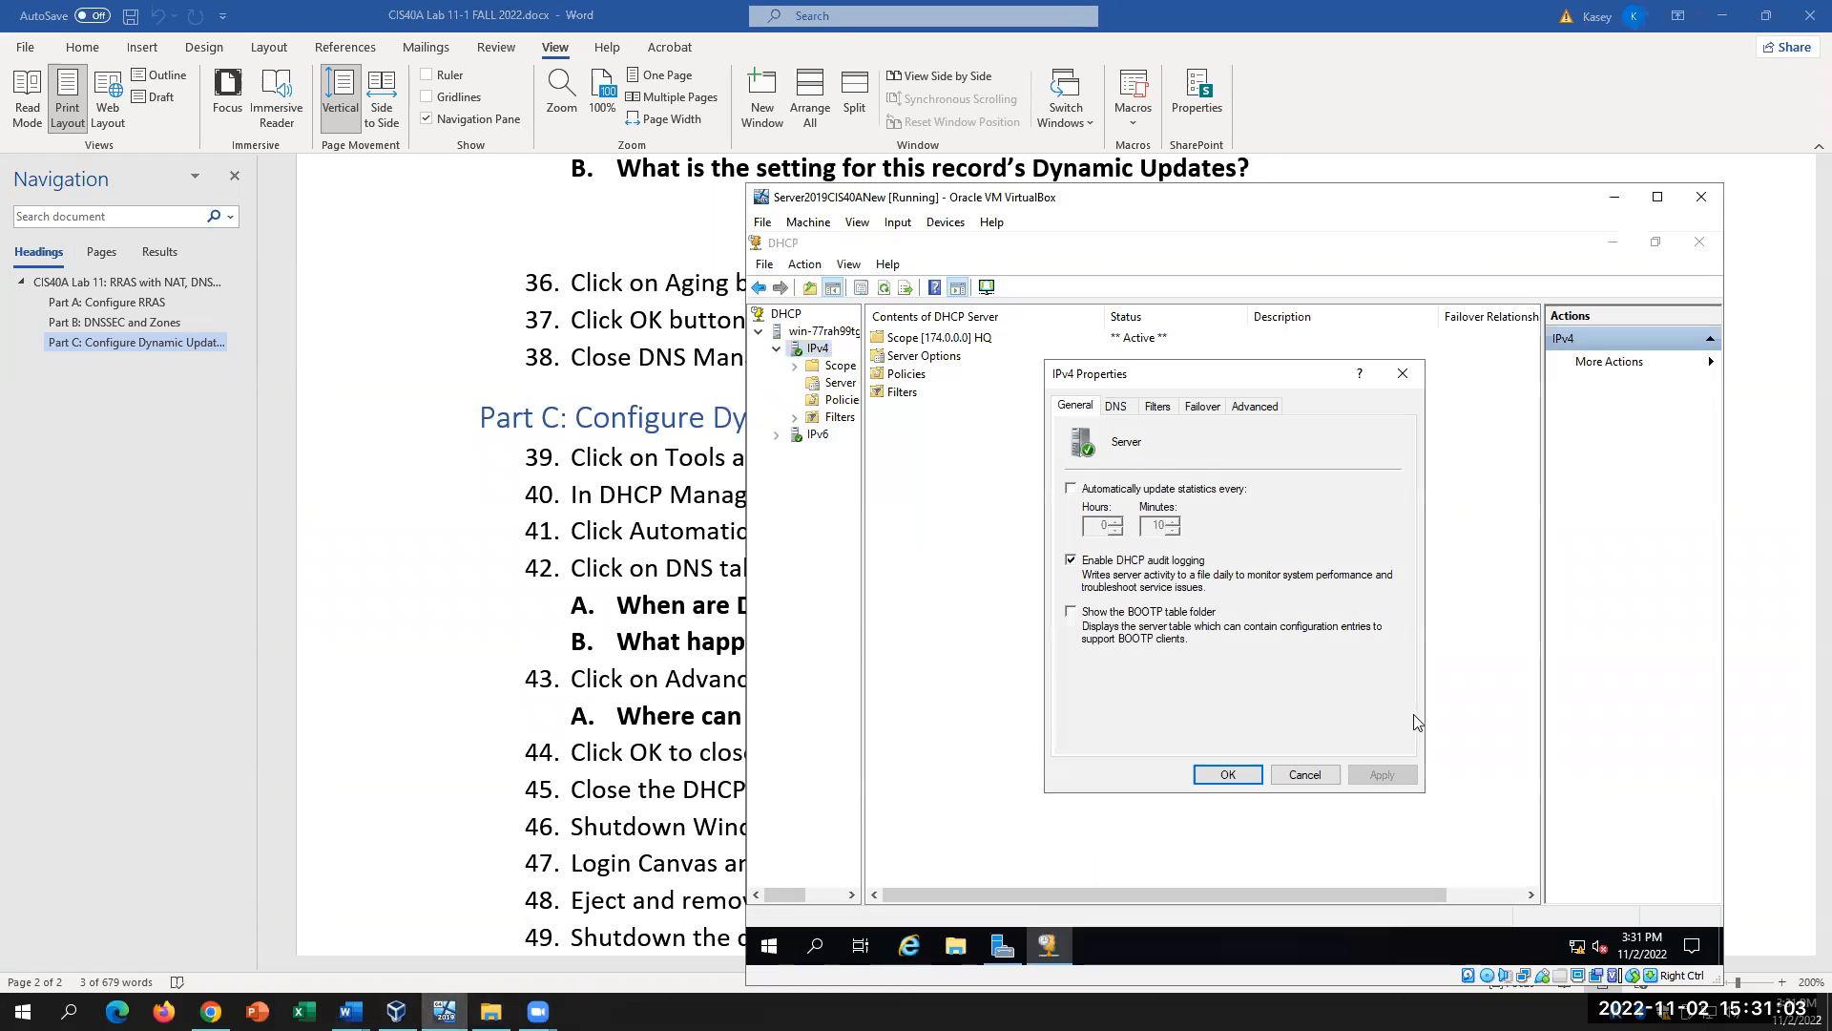
Set statistics to update automatically every 1 hour 00 minutes
click(1071, 490)
click(1175, 522)
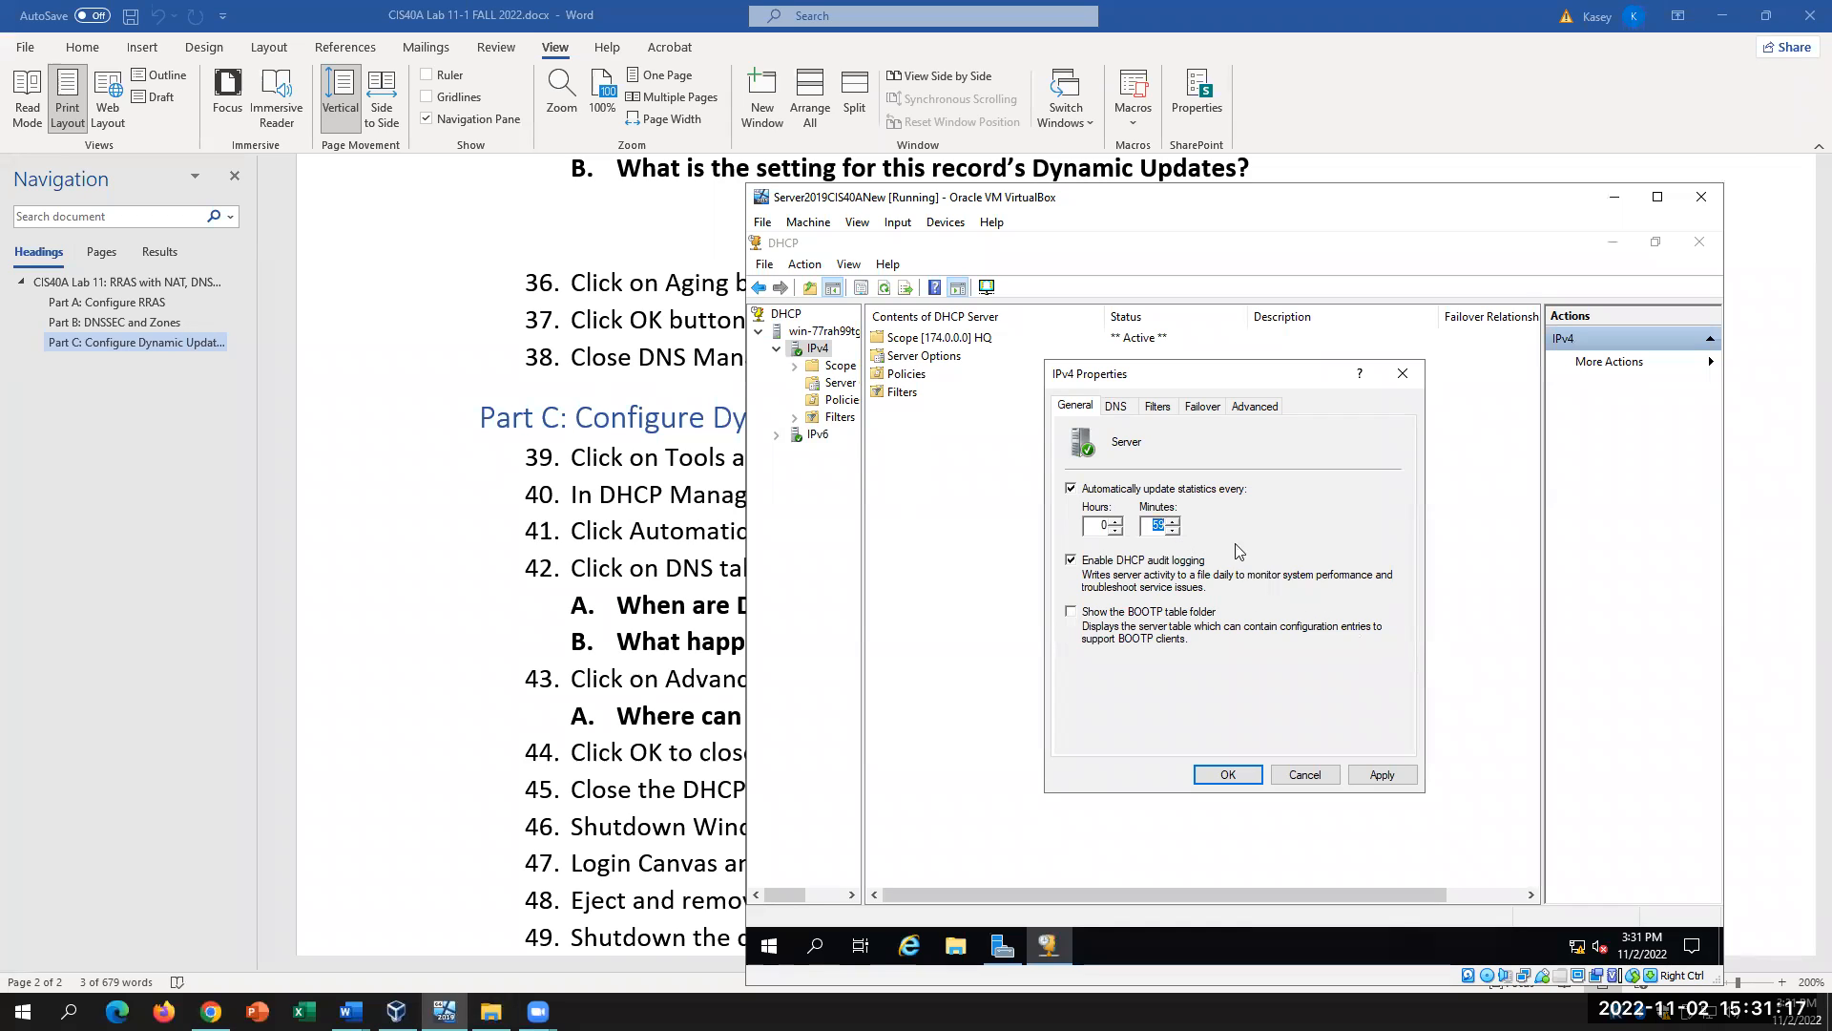
click(1107, 526)
key(BackSpace)
drag(1164, 528, 1147, 527)
text(00)
click(544, 641)
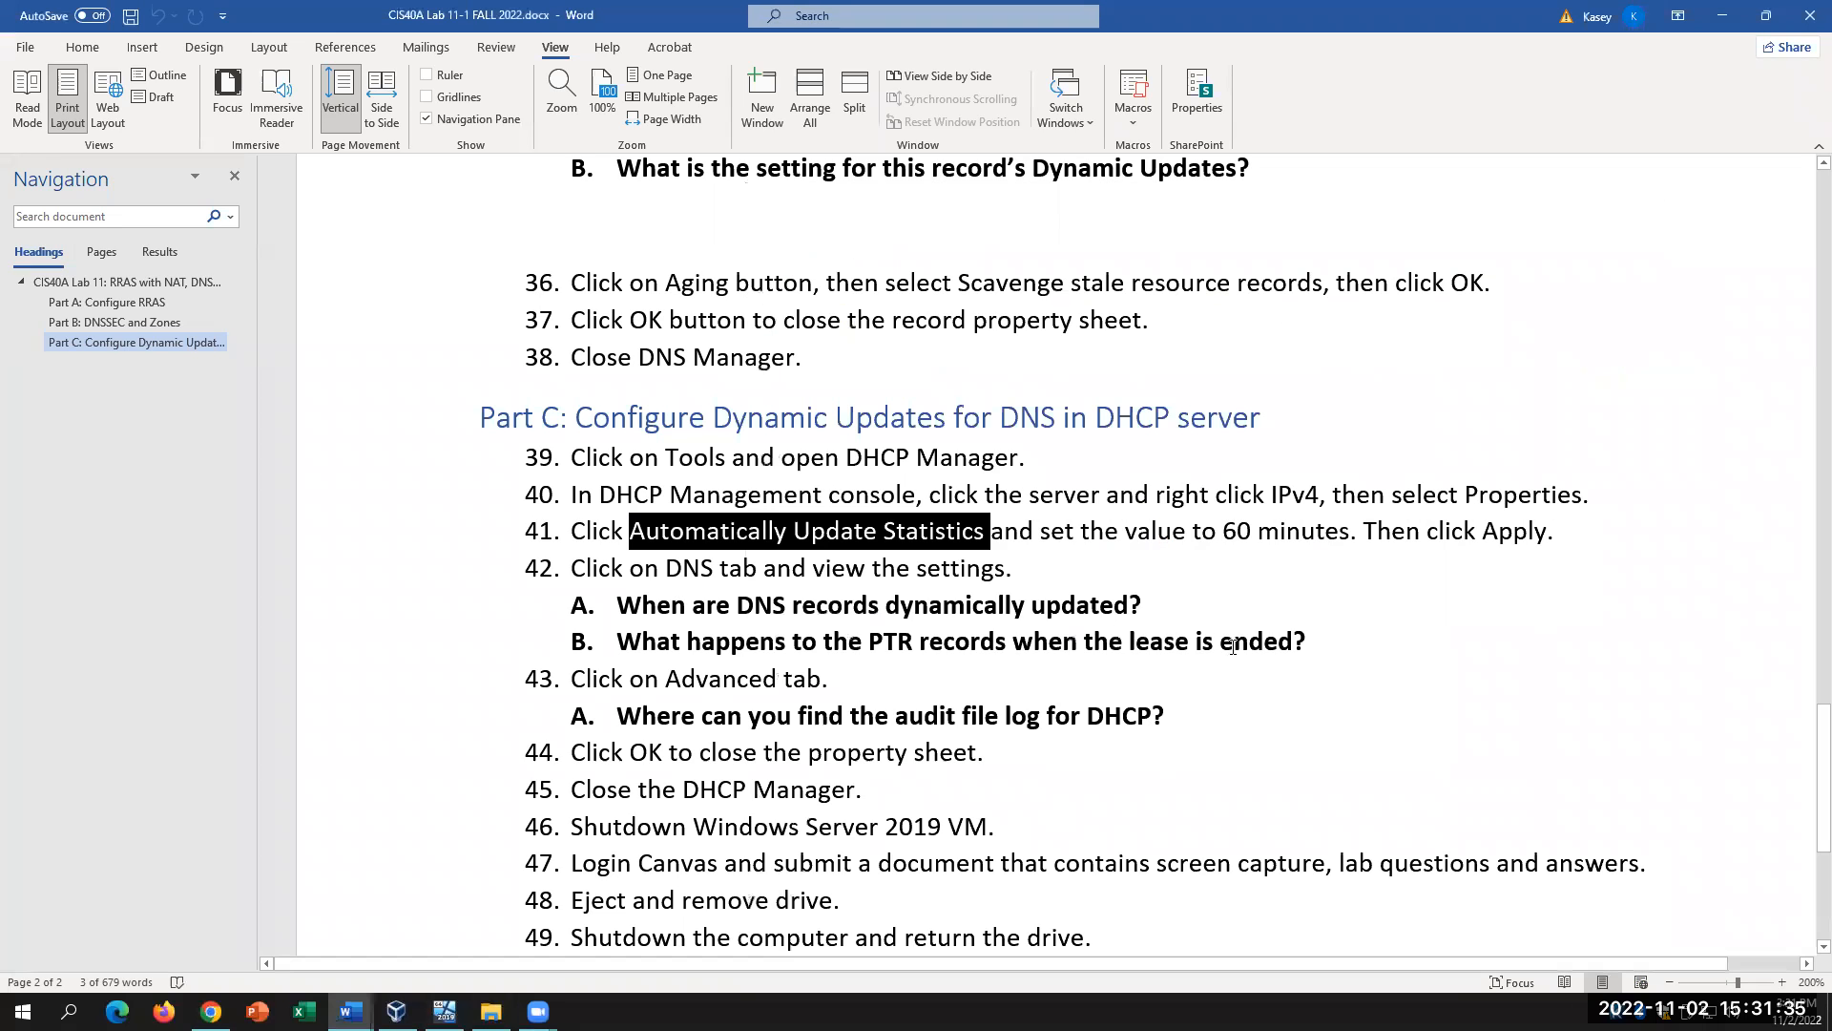
drag(1365, 531, 1527, 571)
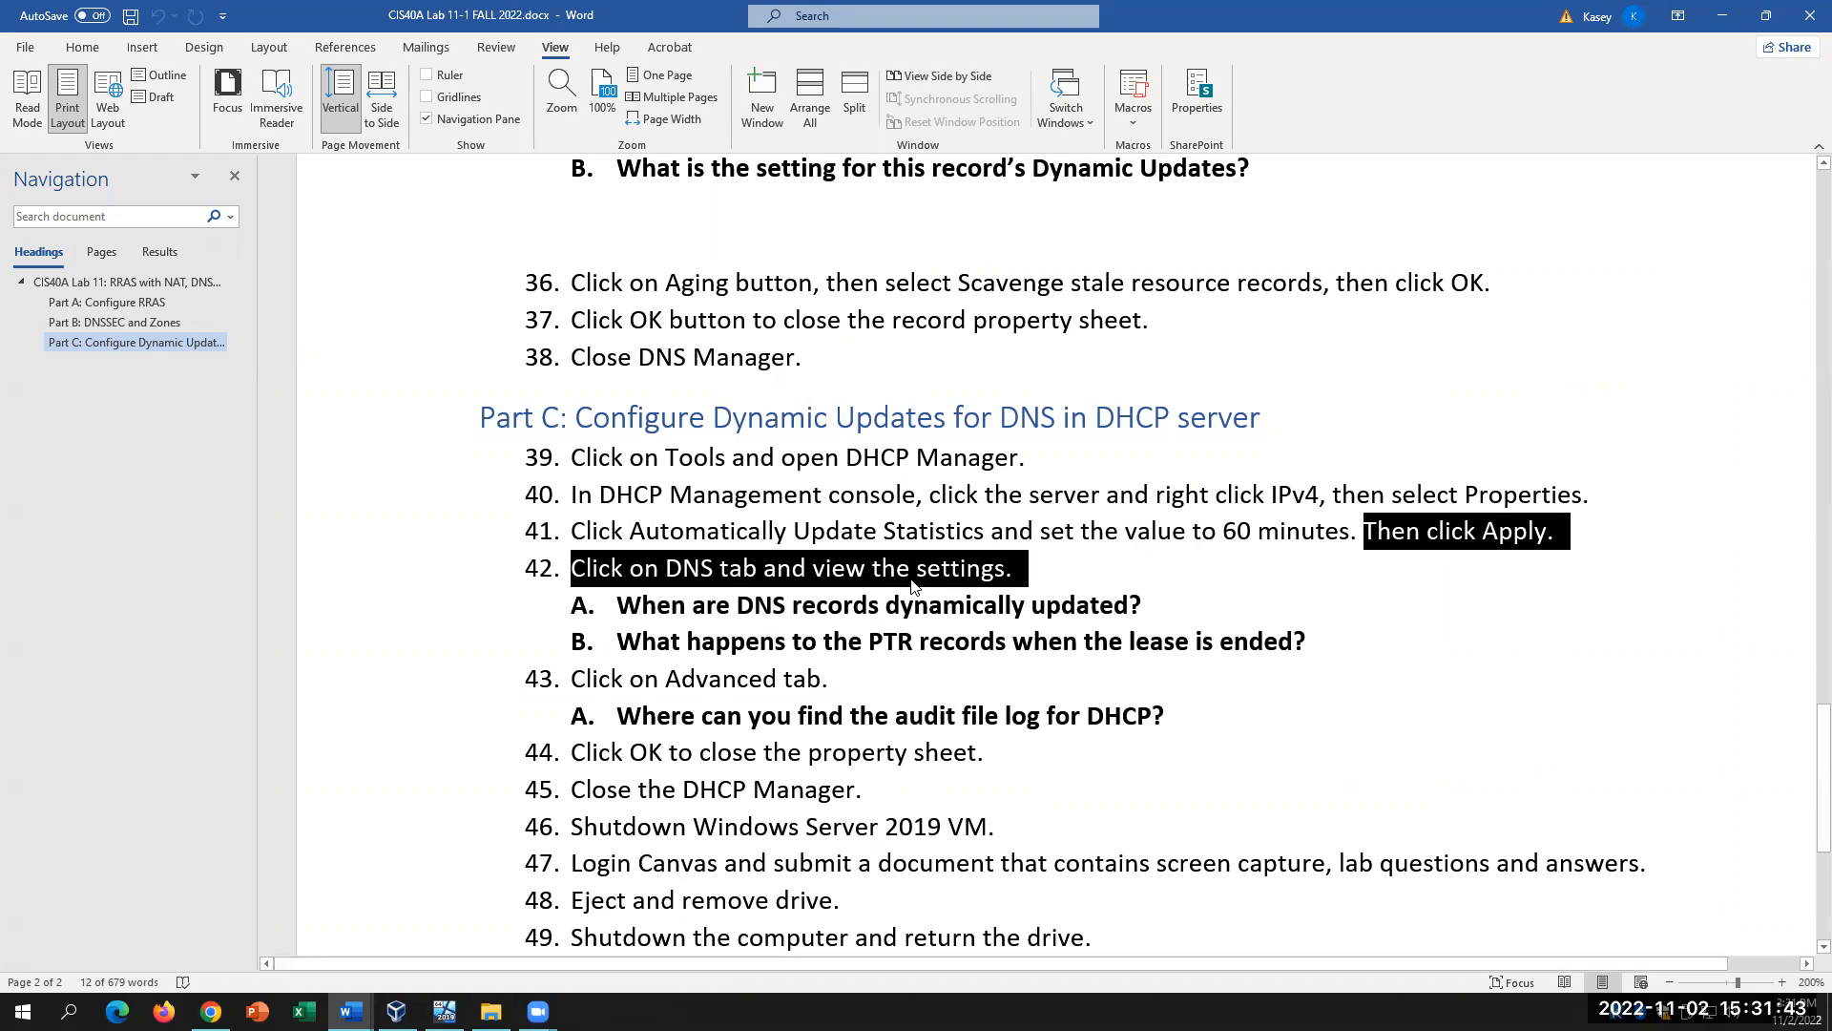
Apply the hourly statistics setting and open the DNS tab for question 42A
click(444, 1011)
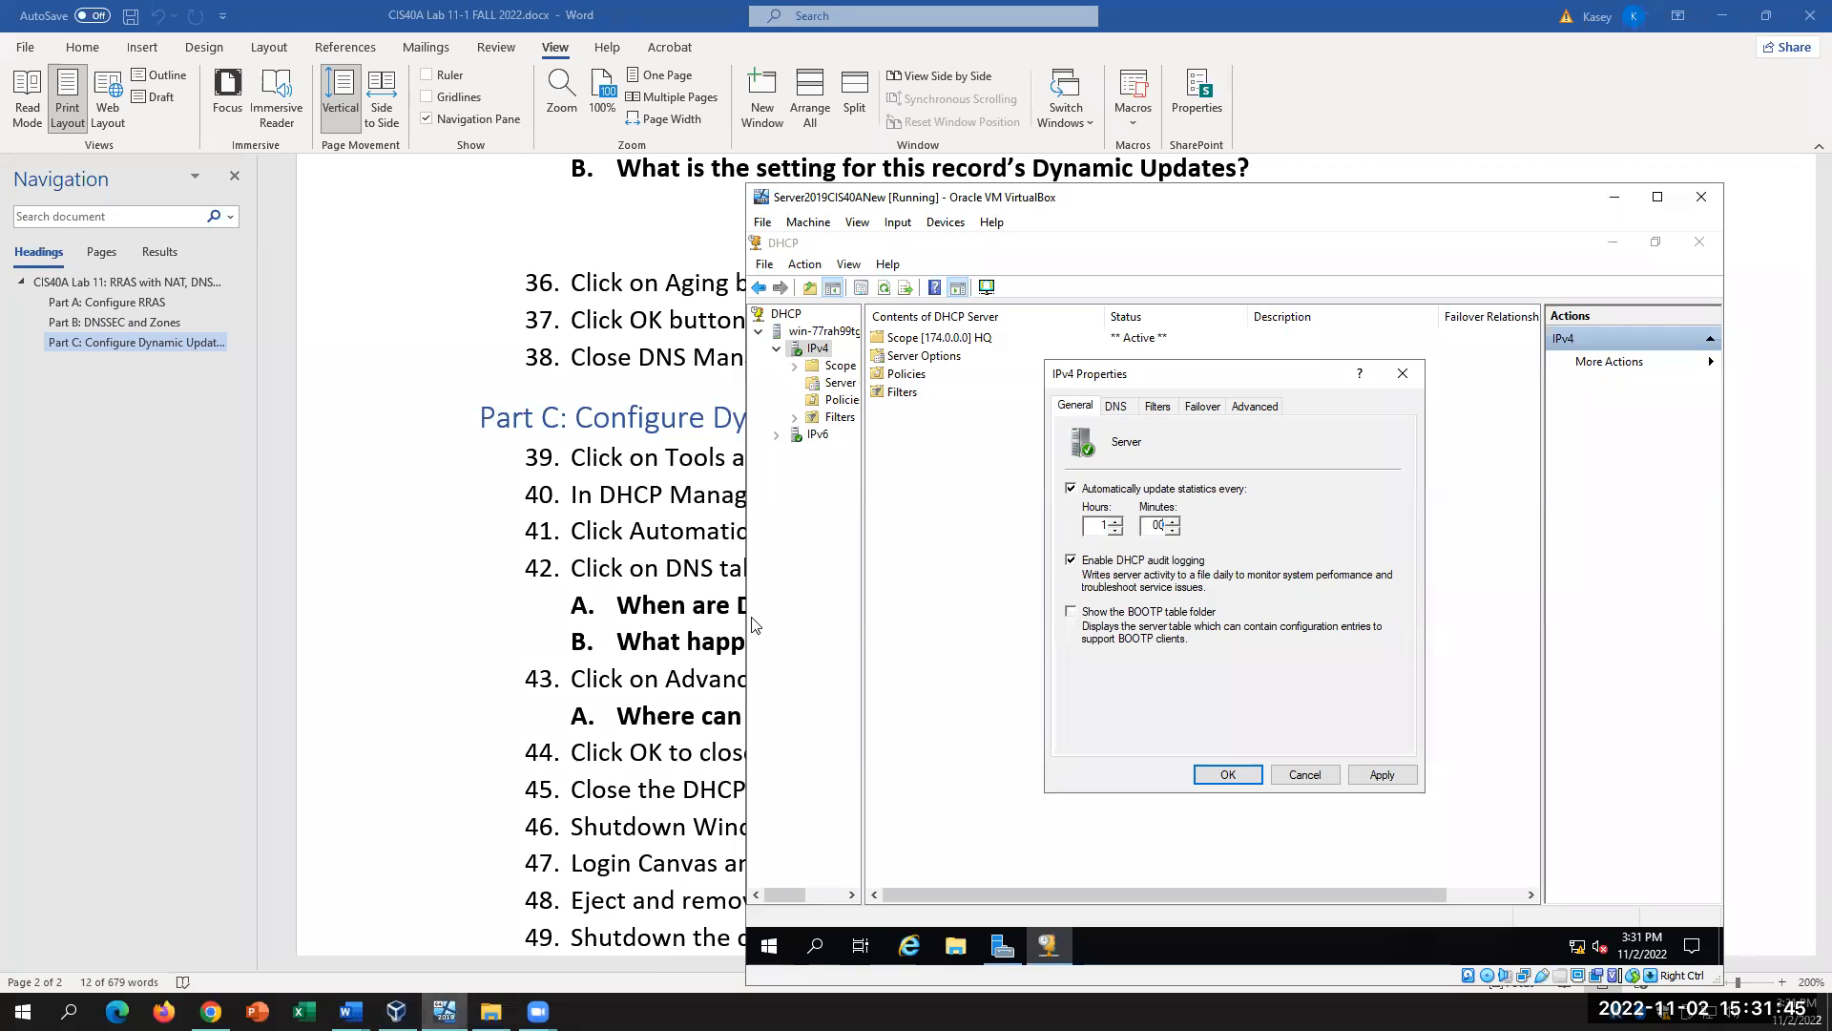
click(1381, 775)
click(1118, 407)
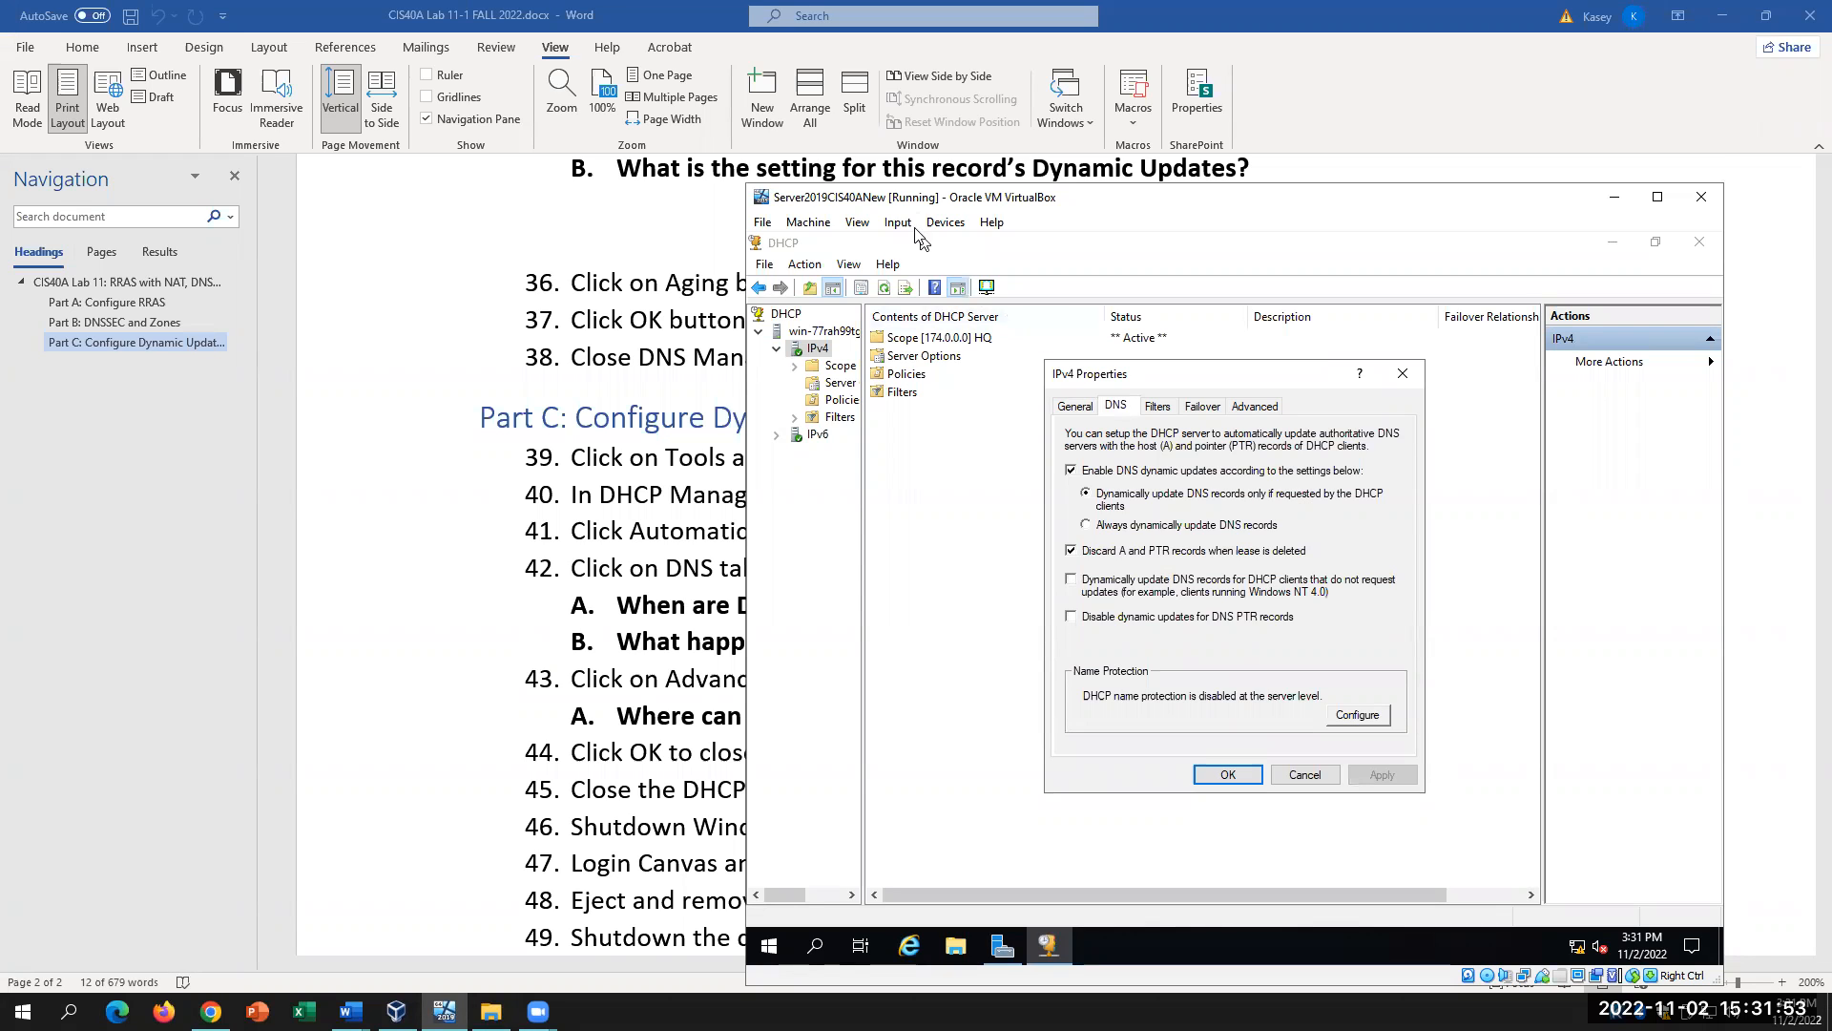
click(471, 504)
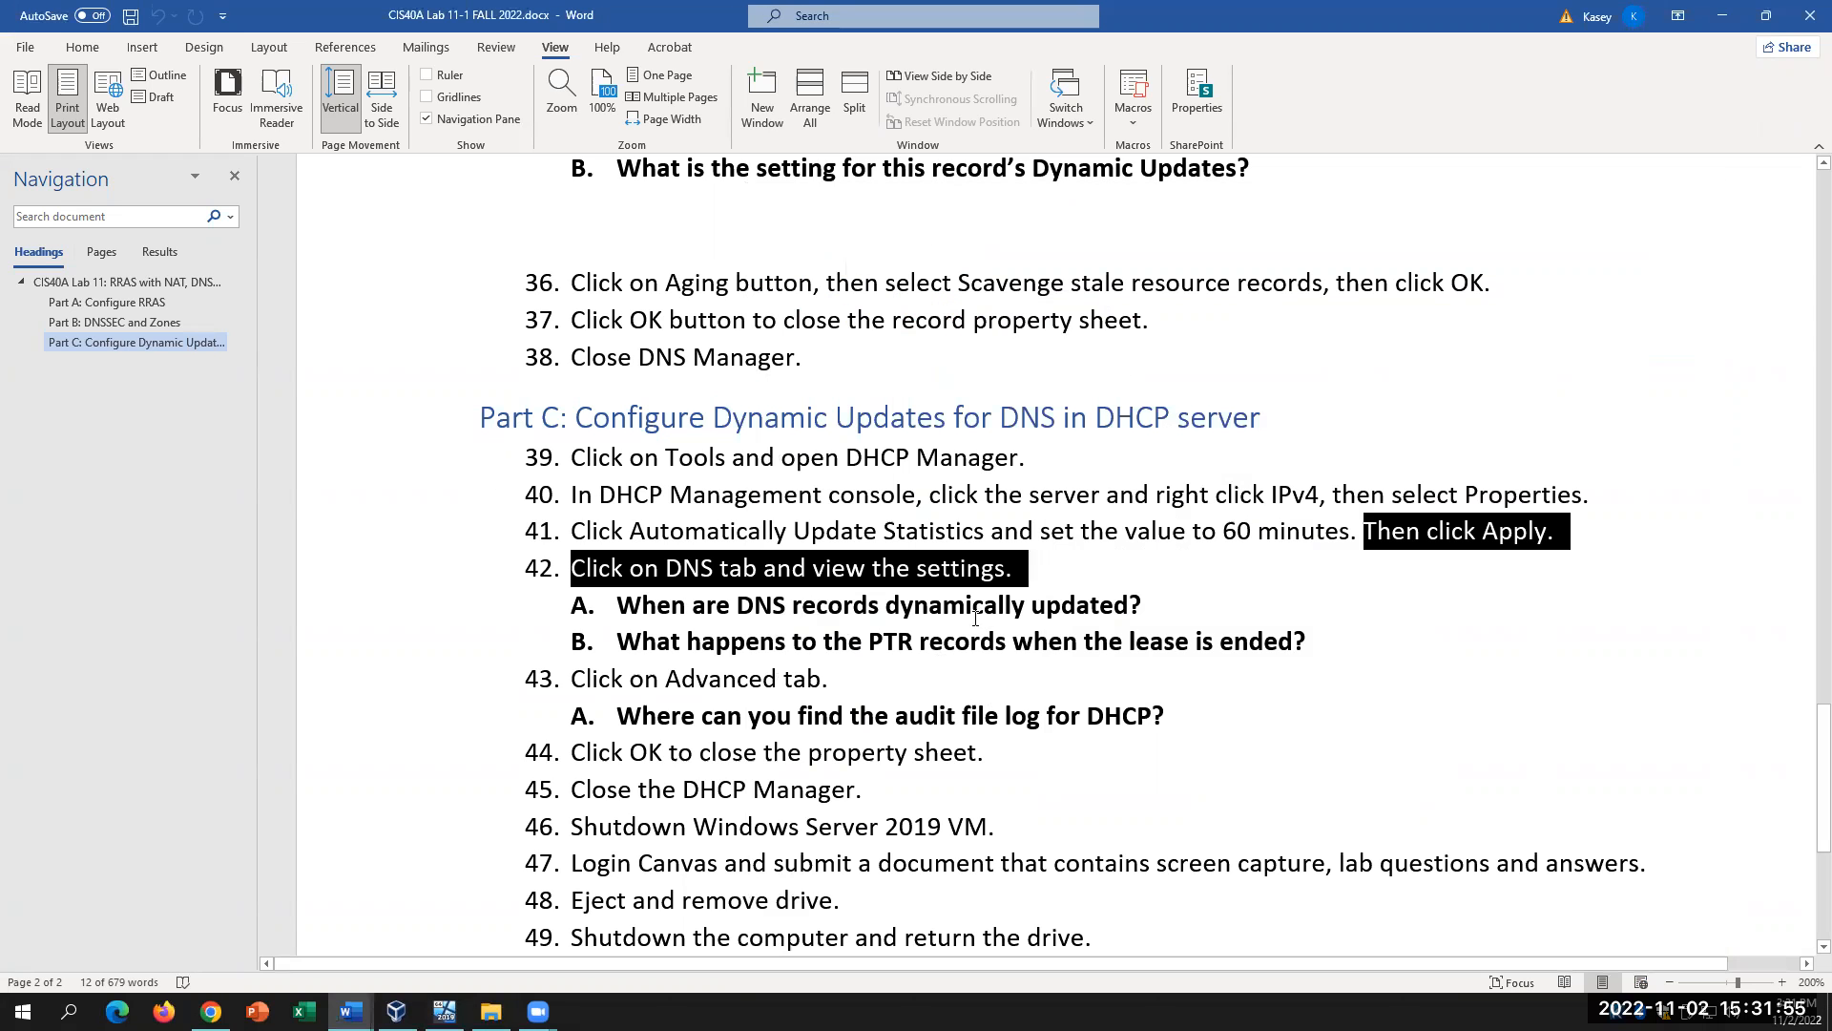
drag(738, 607, 1129, 607)
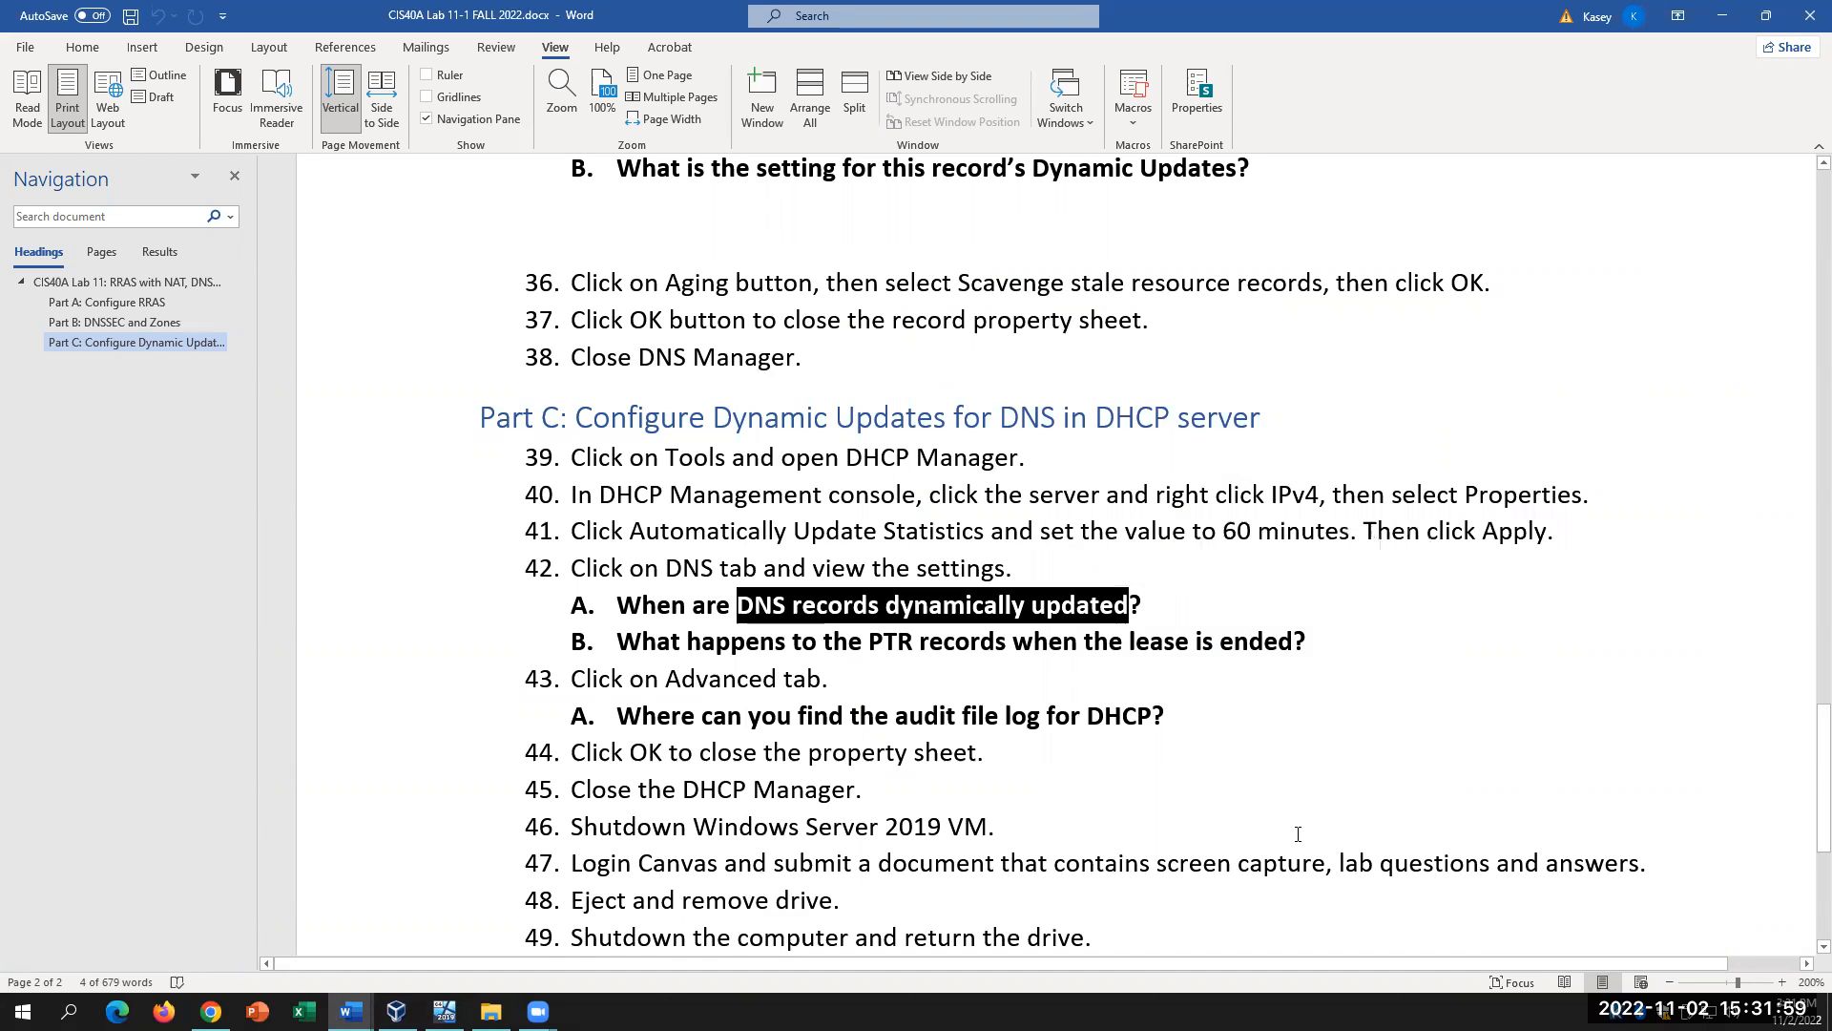
Review the DNS dynamic update options, then close IPv4 Properties with OK
click(445, 1012)
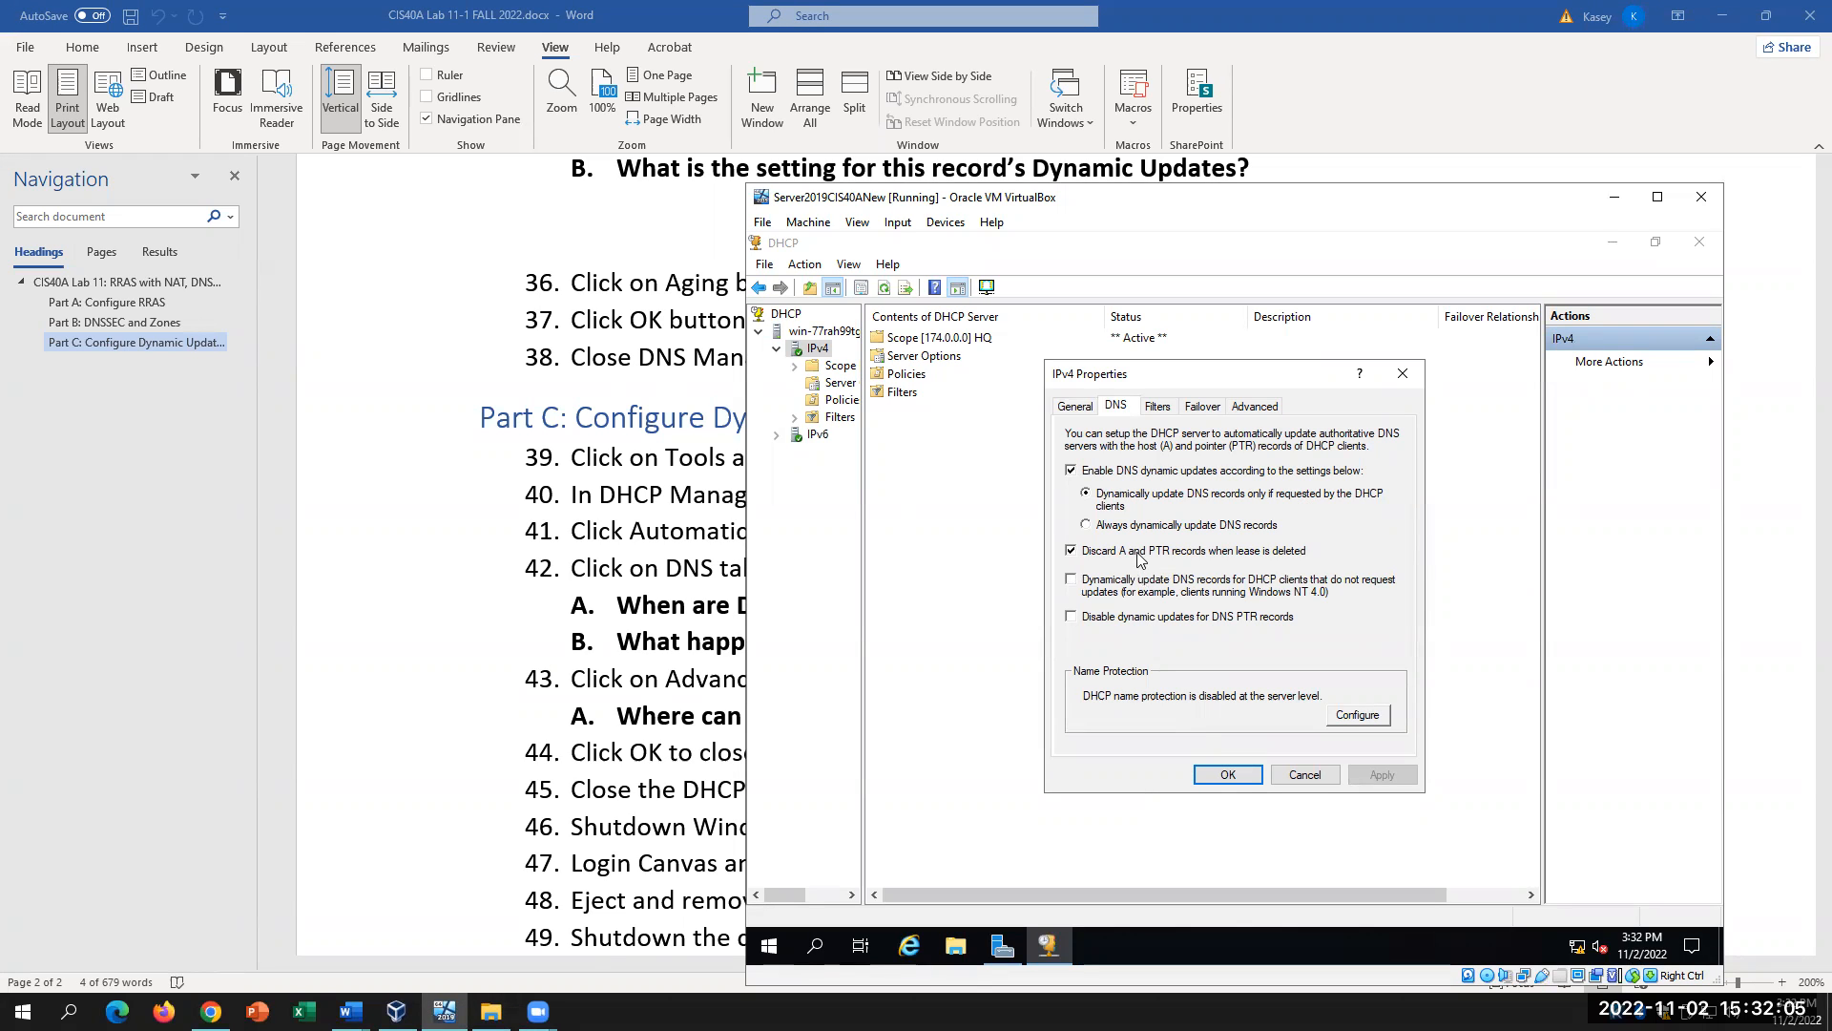
click(620, 612)
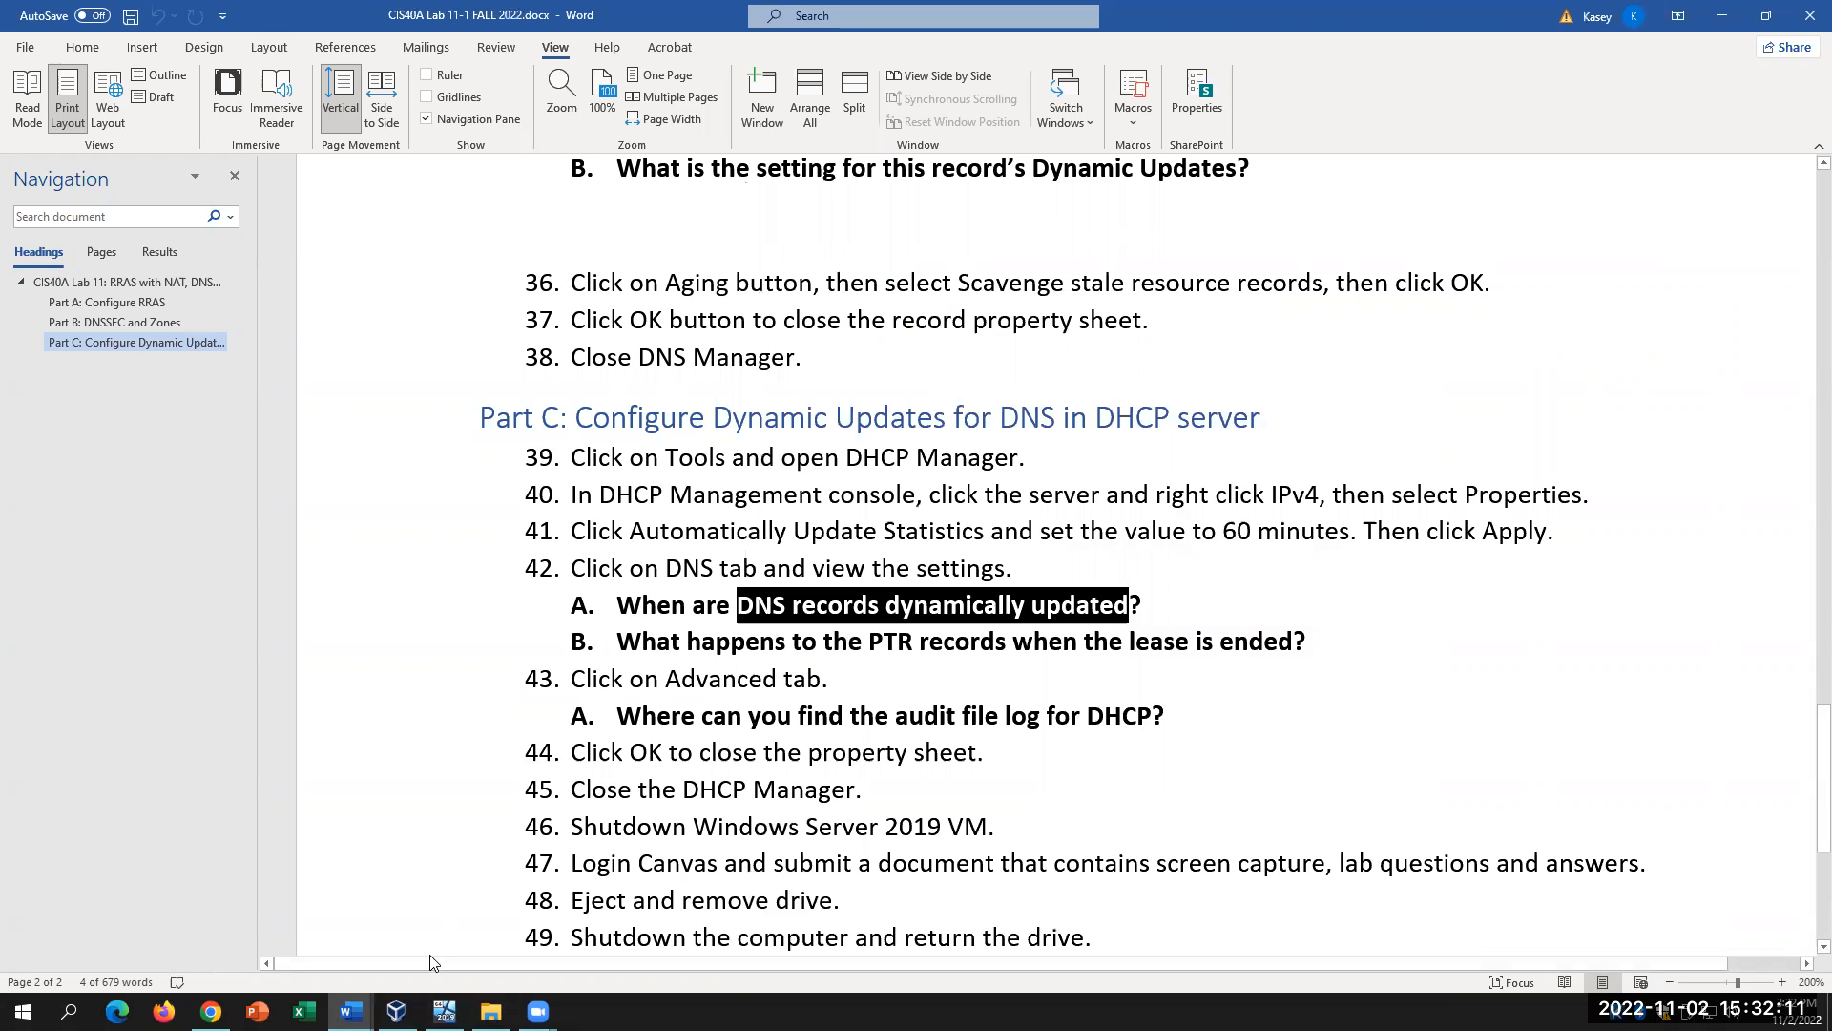
mouse_move(538, 1011)
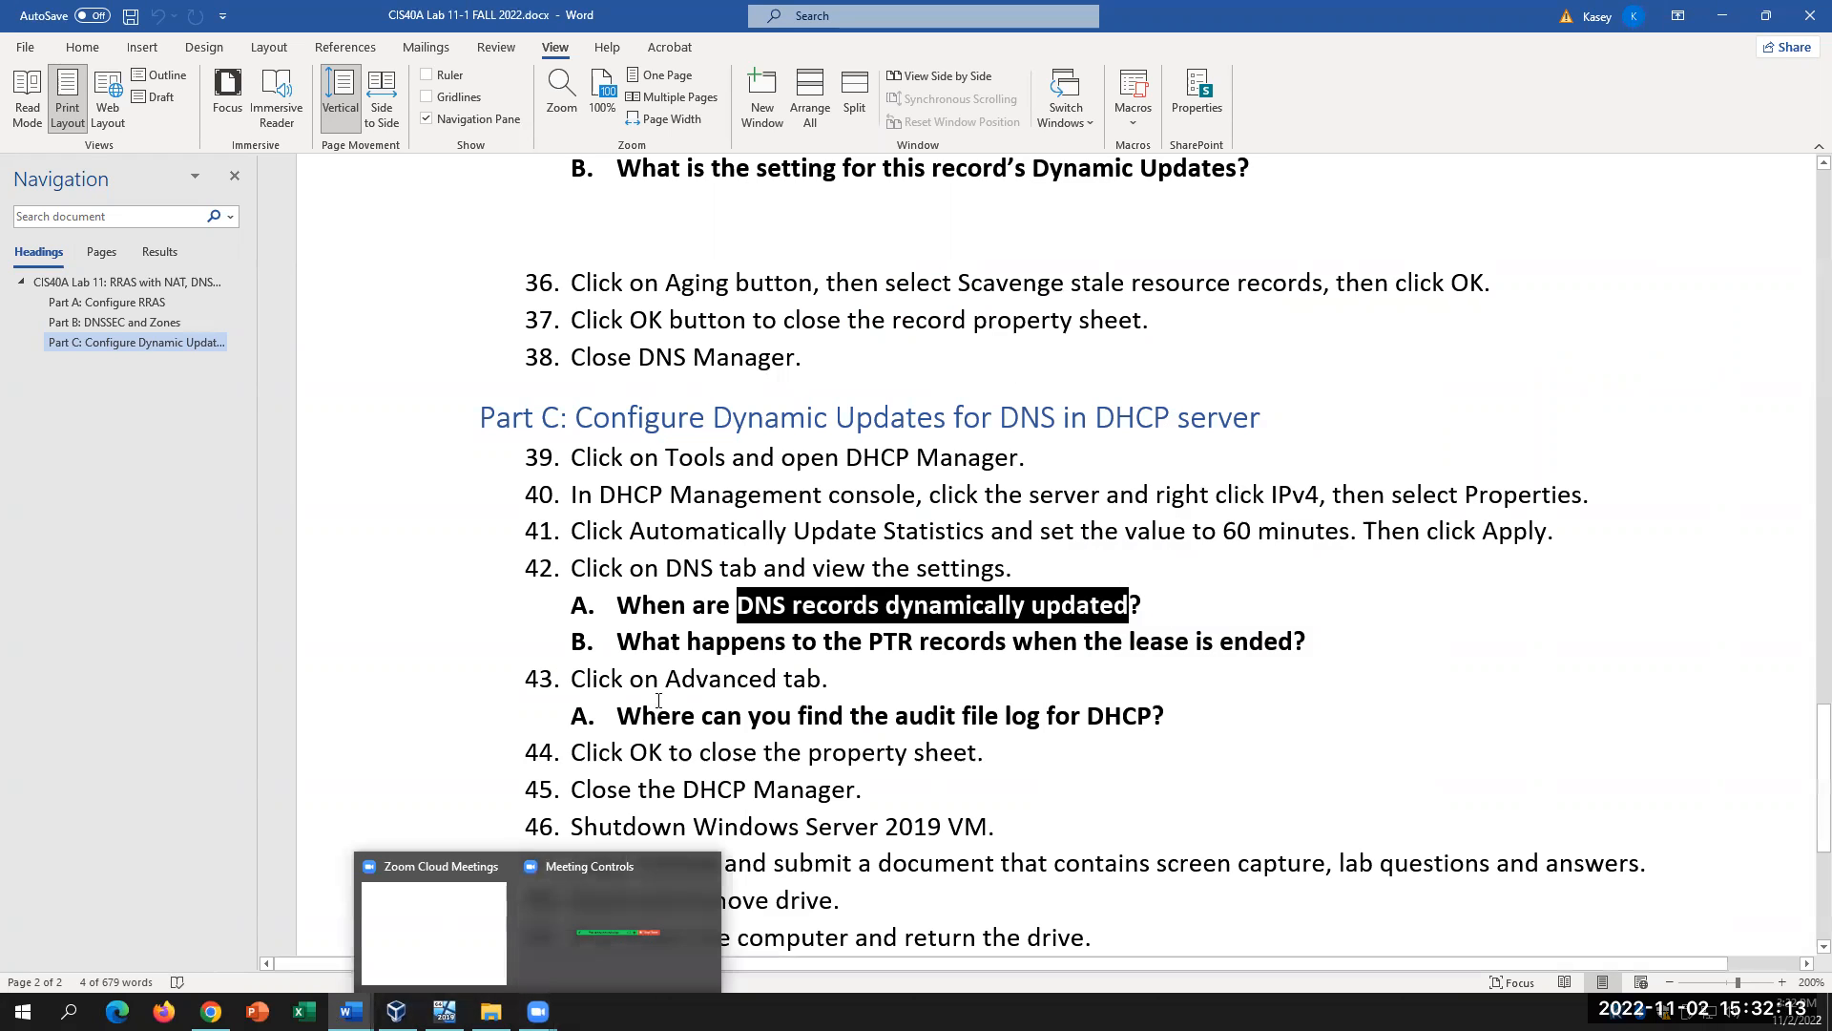
click(445, 1011)
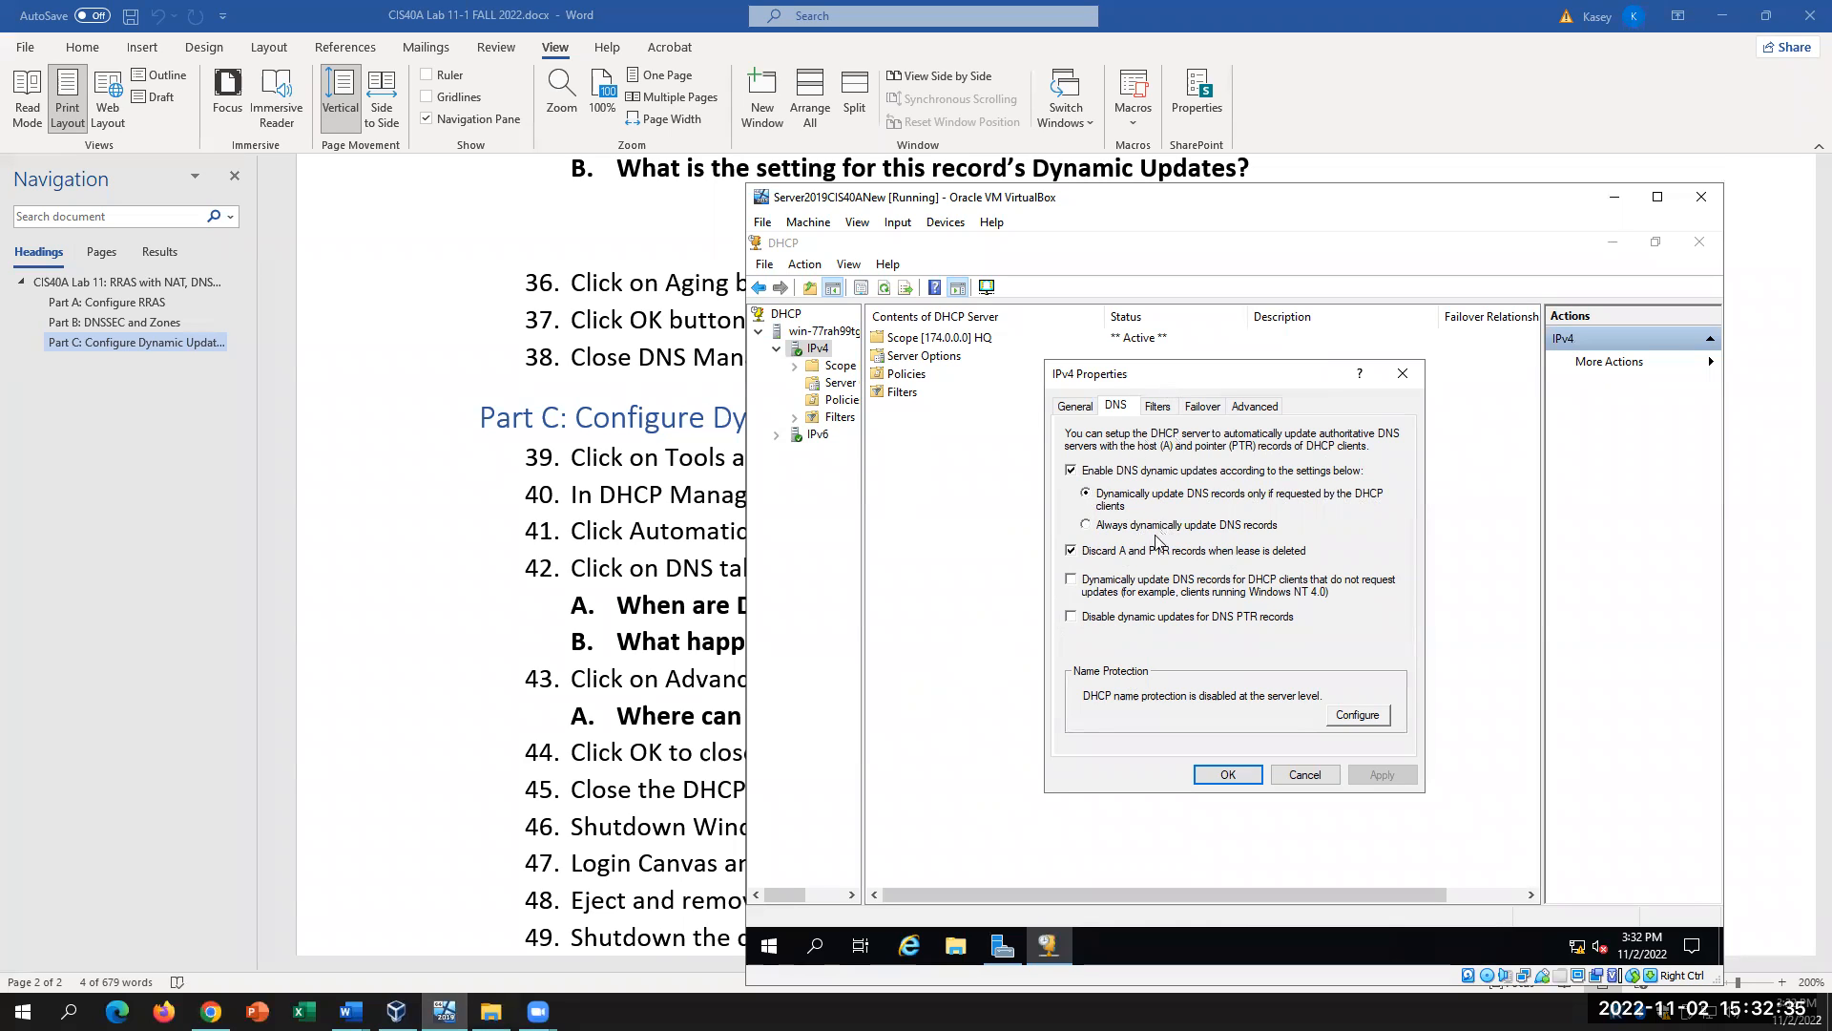
click(1202, 773)
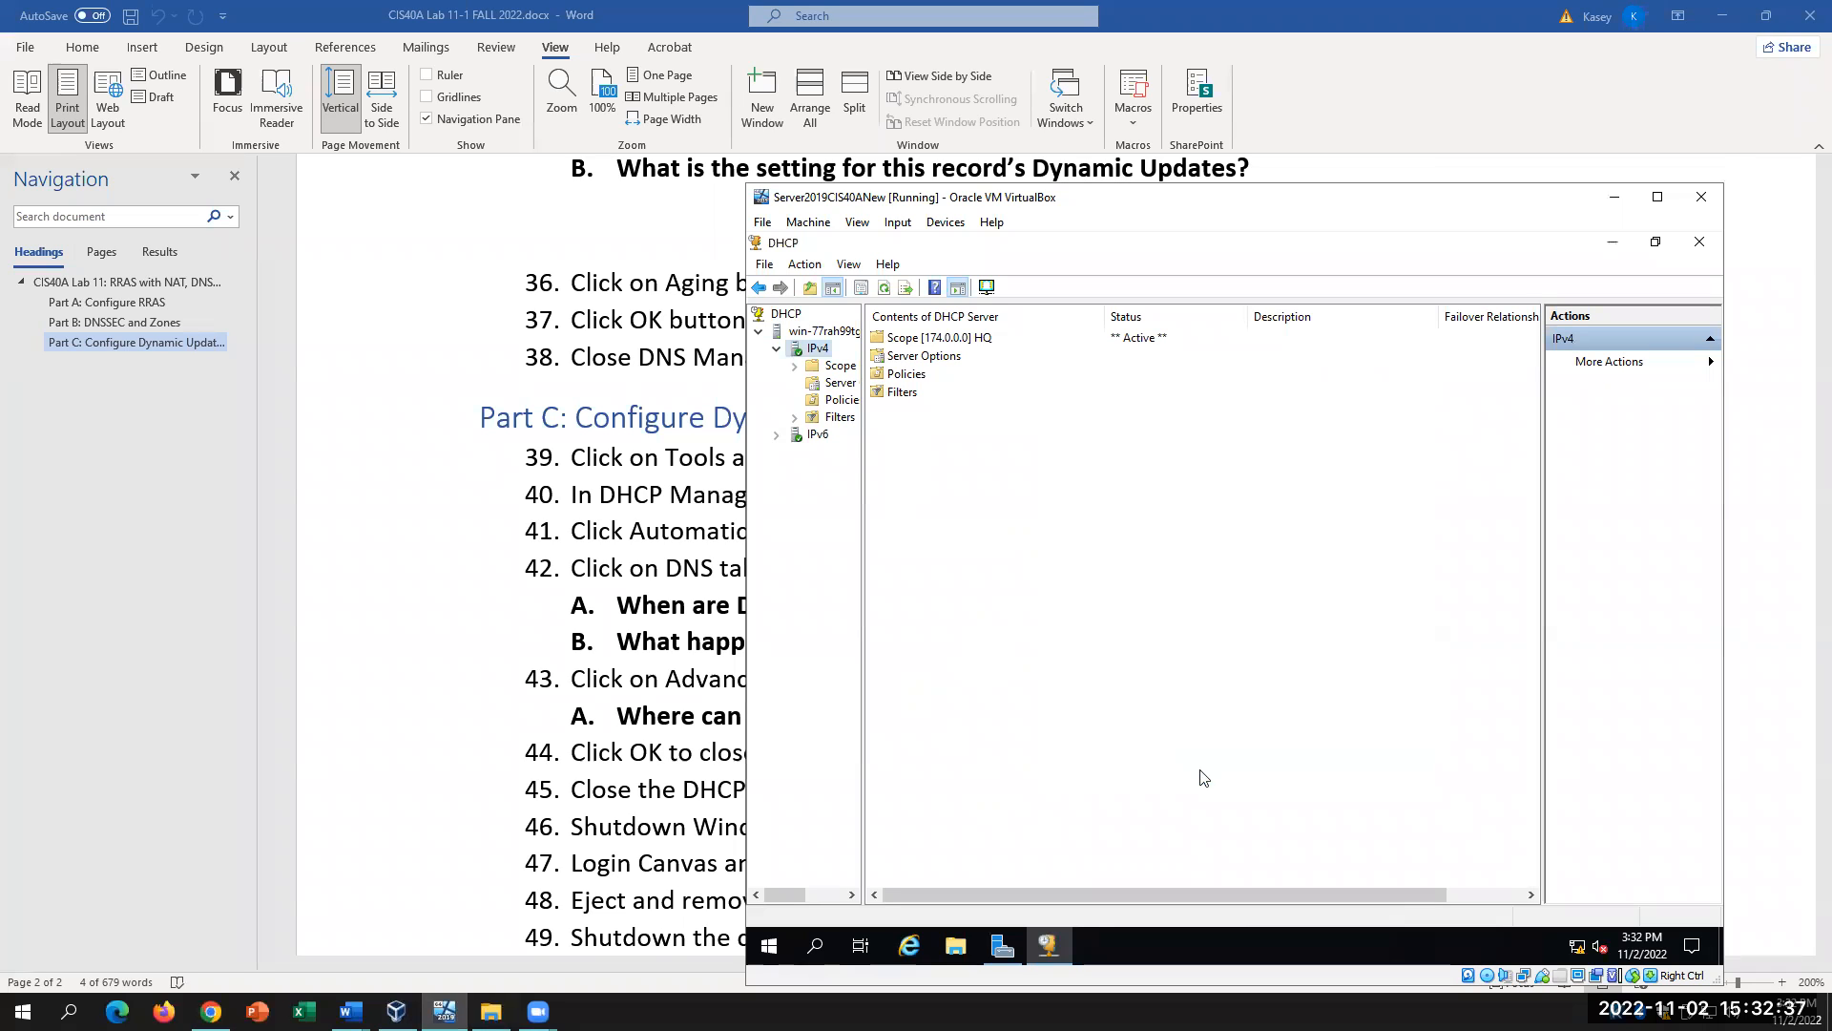
Reopen IPv4 Properties and show its DNS dynamic-update tab
right_click(817, 350)
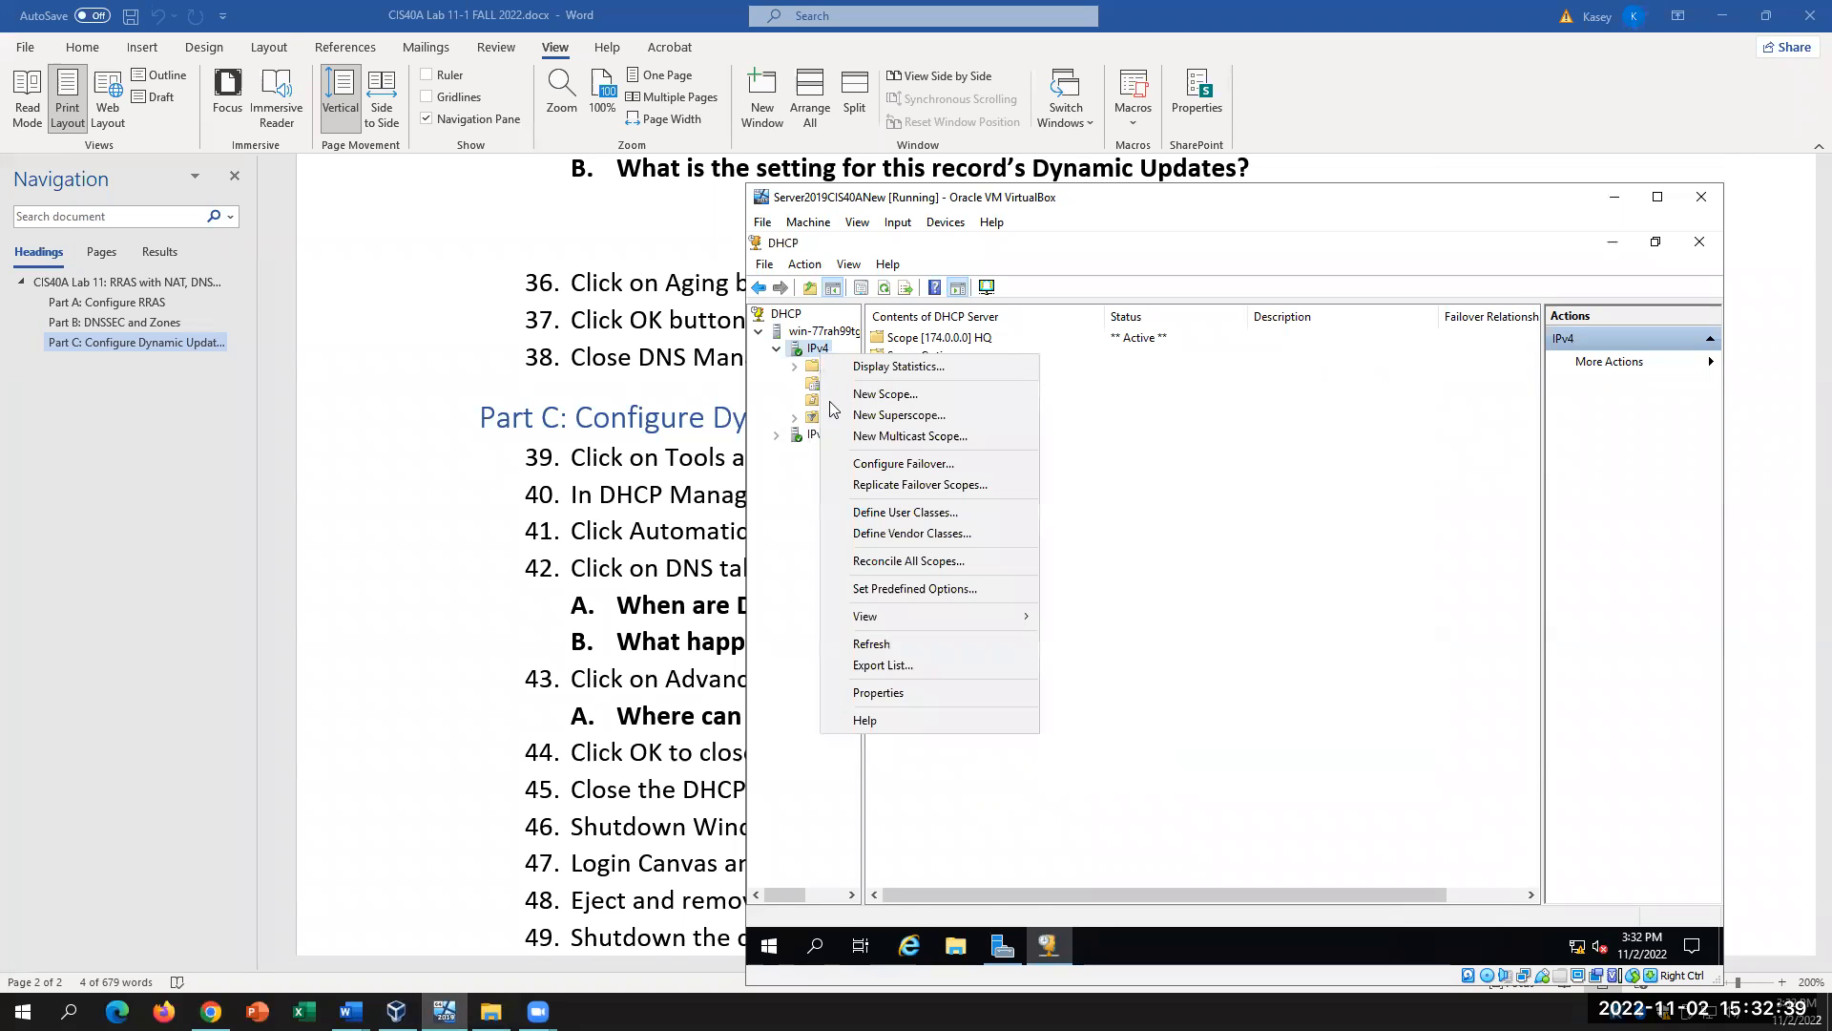
click(918, 693)
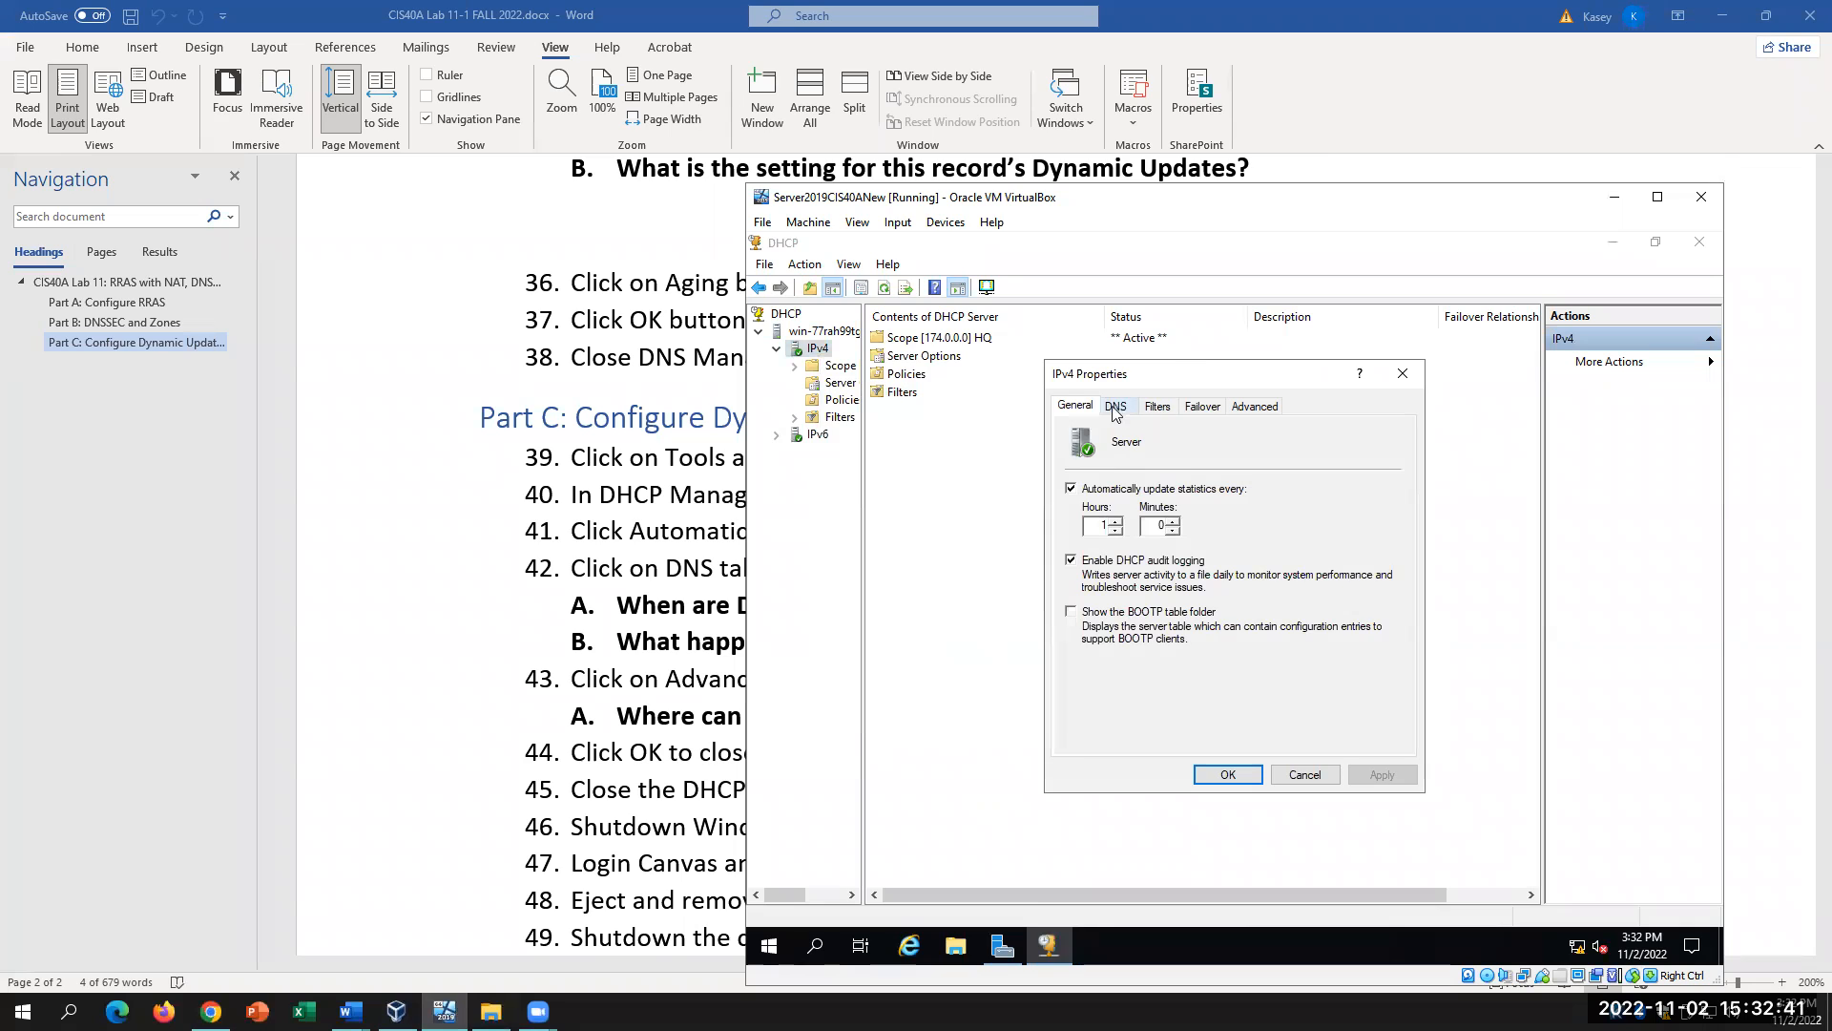
click(1116, 405)
click(1062, 408)
click(1117, 408)
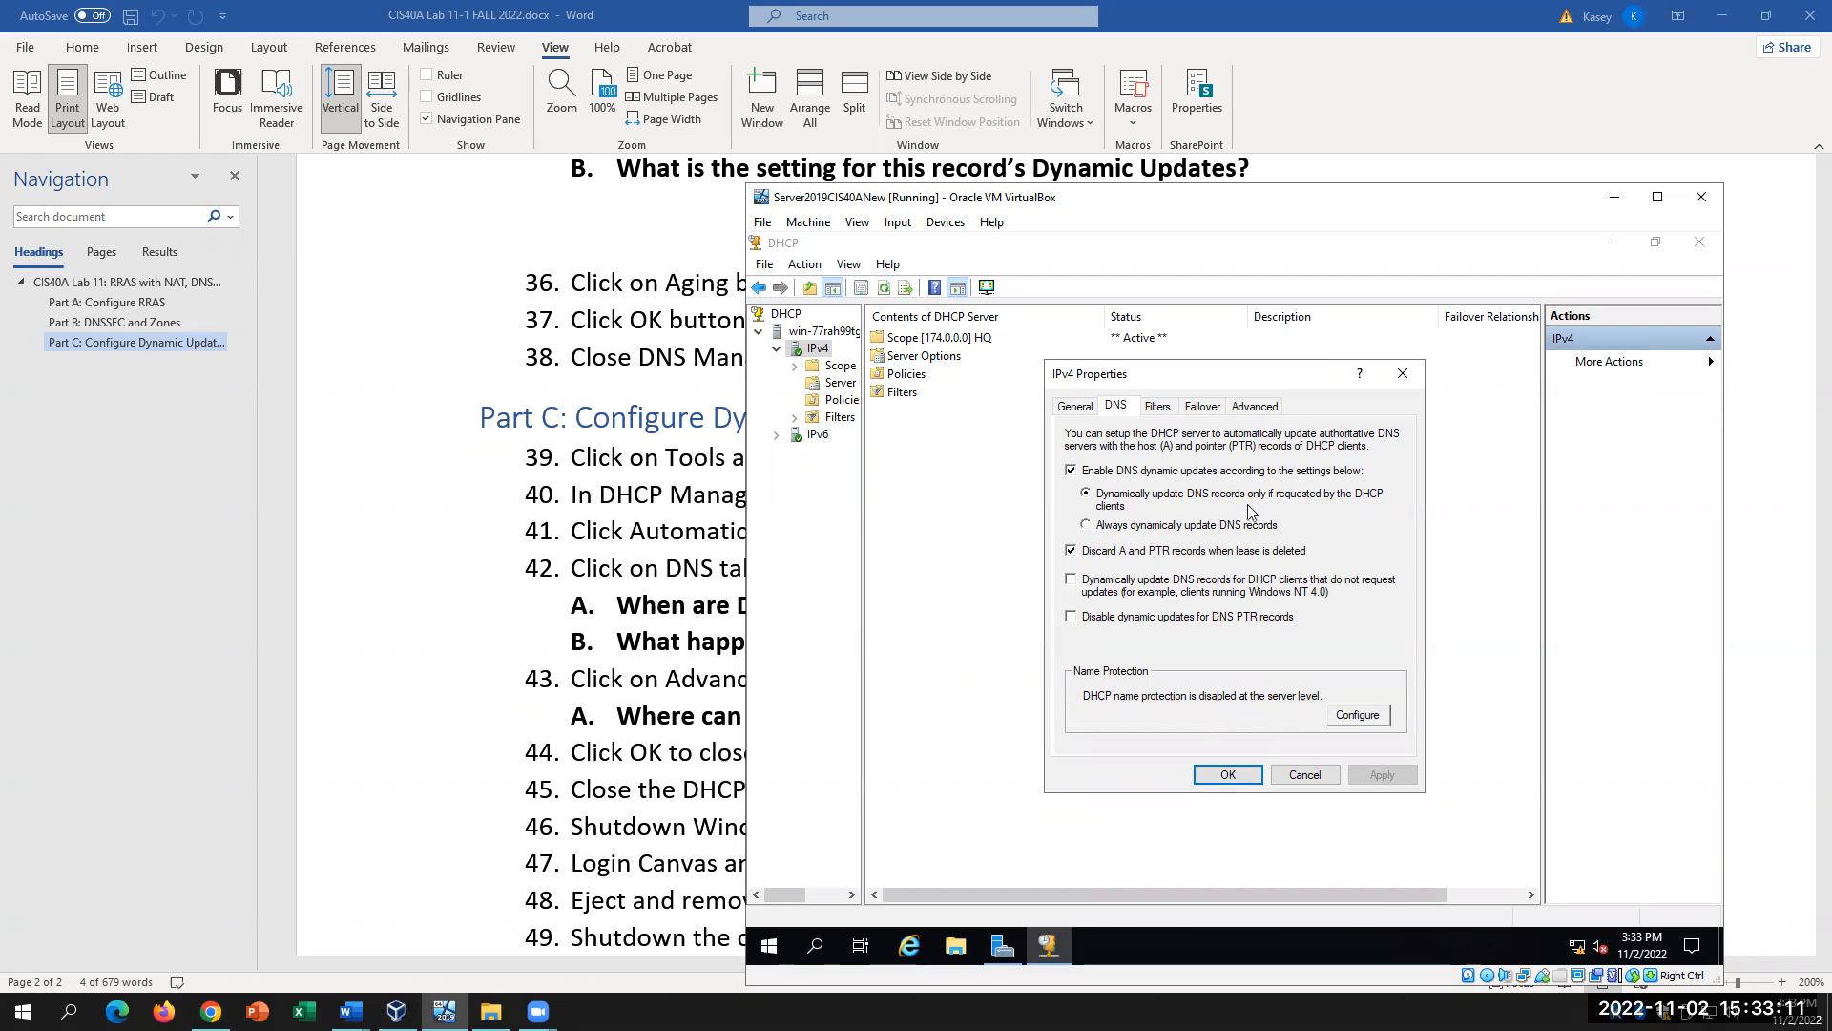
Compare the DNS update options with questions 42A–42B, then view the Advanced tab
click(668, 676)
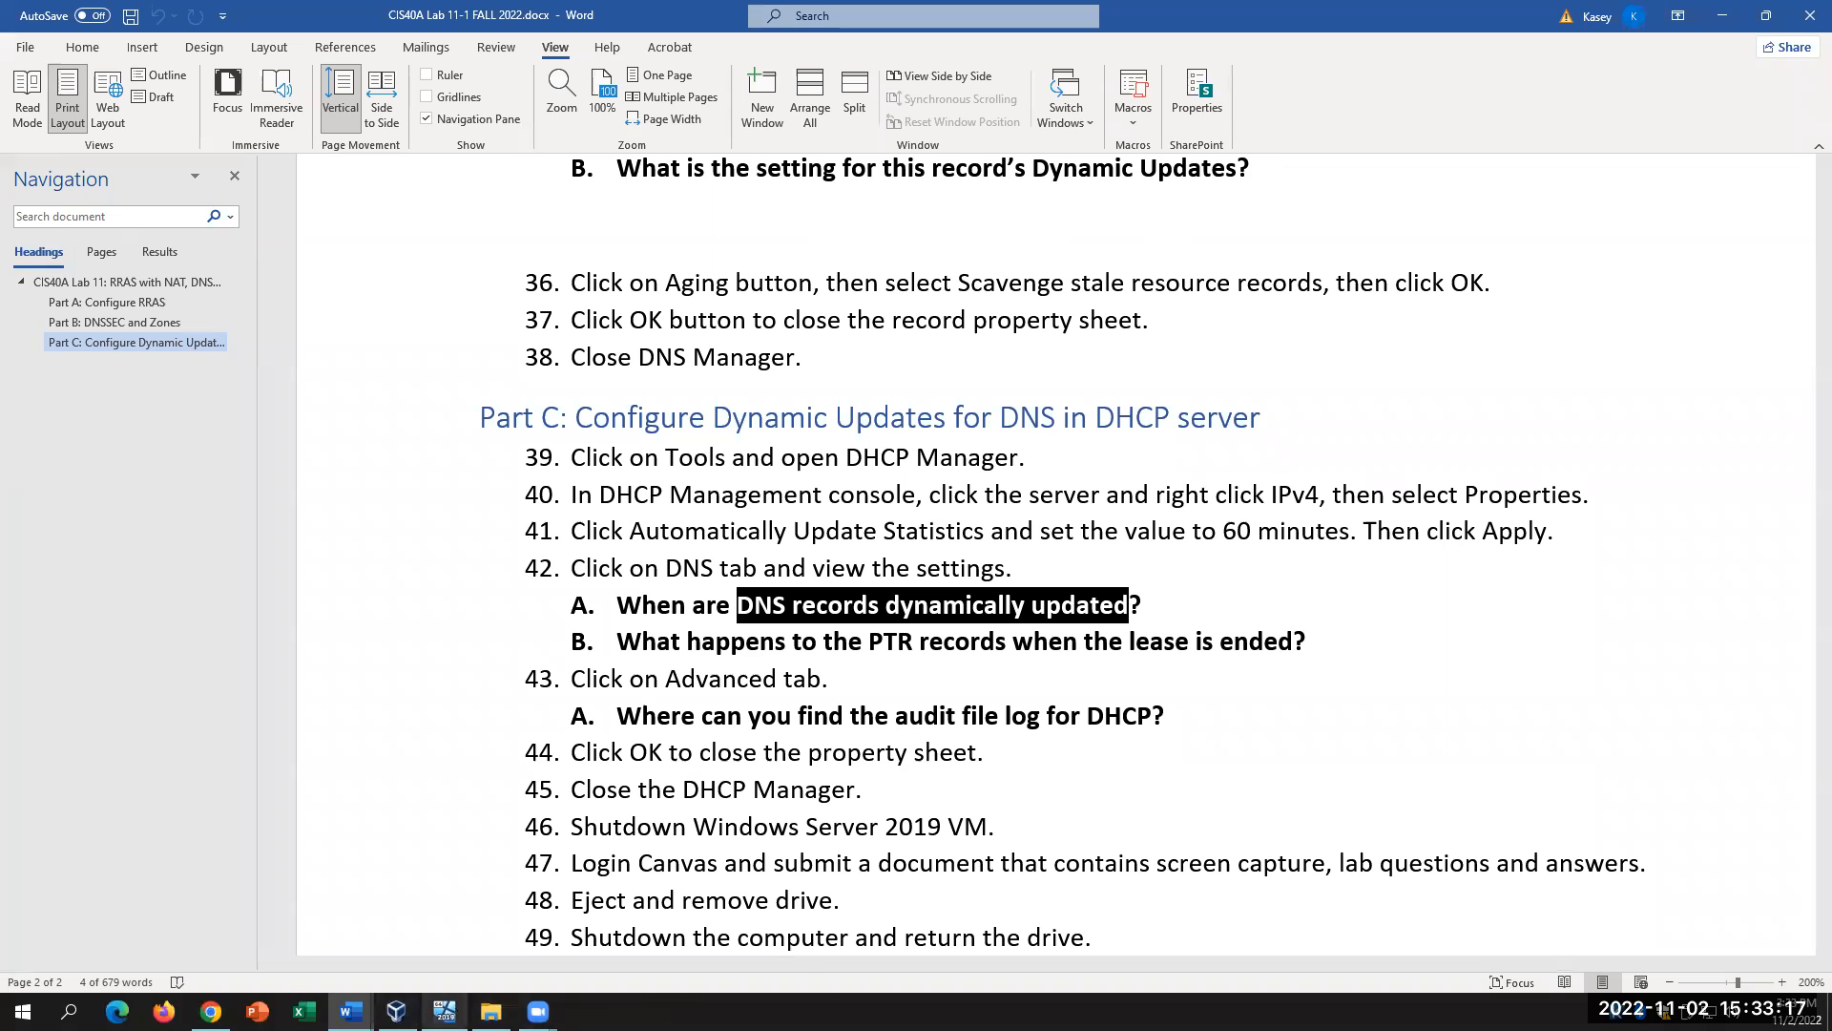
click(444, 1010)
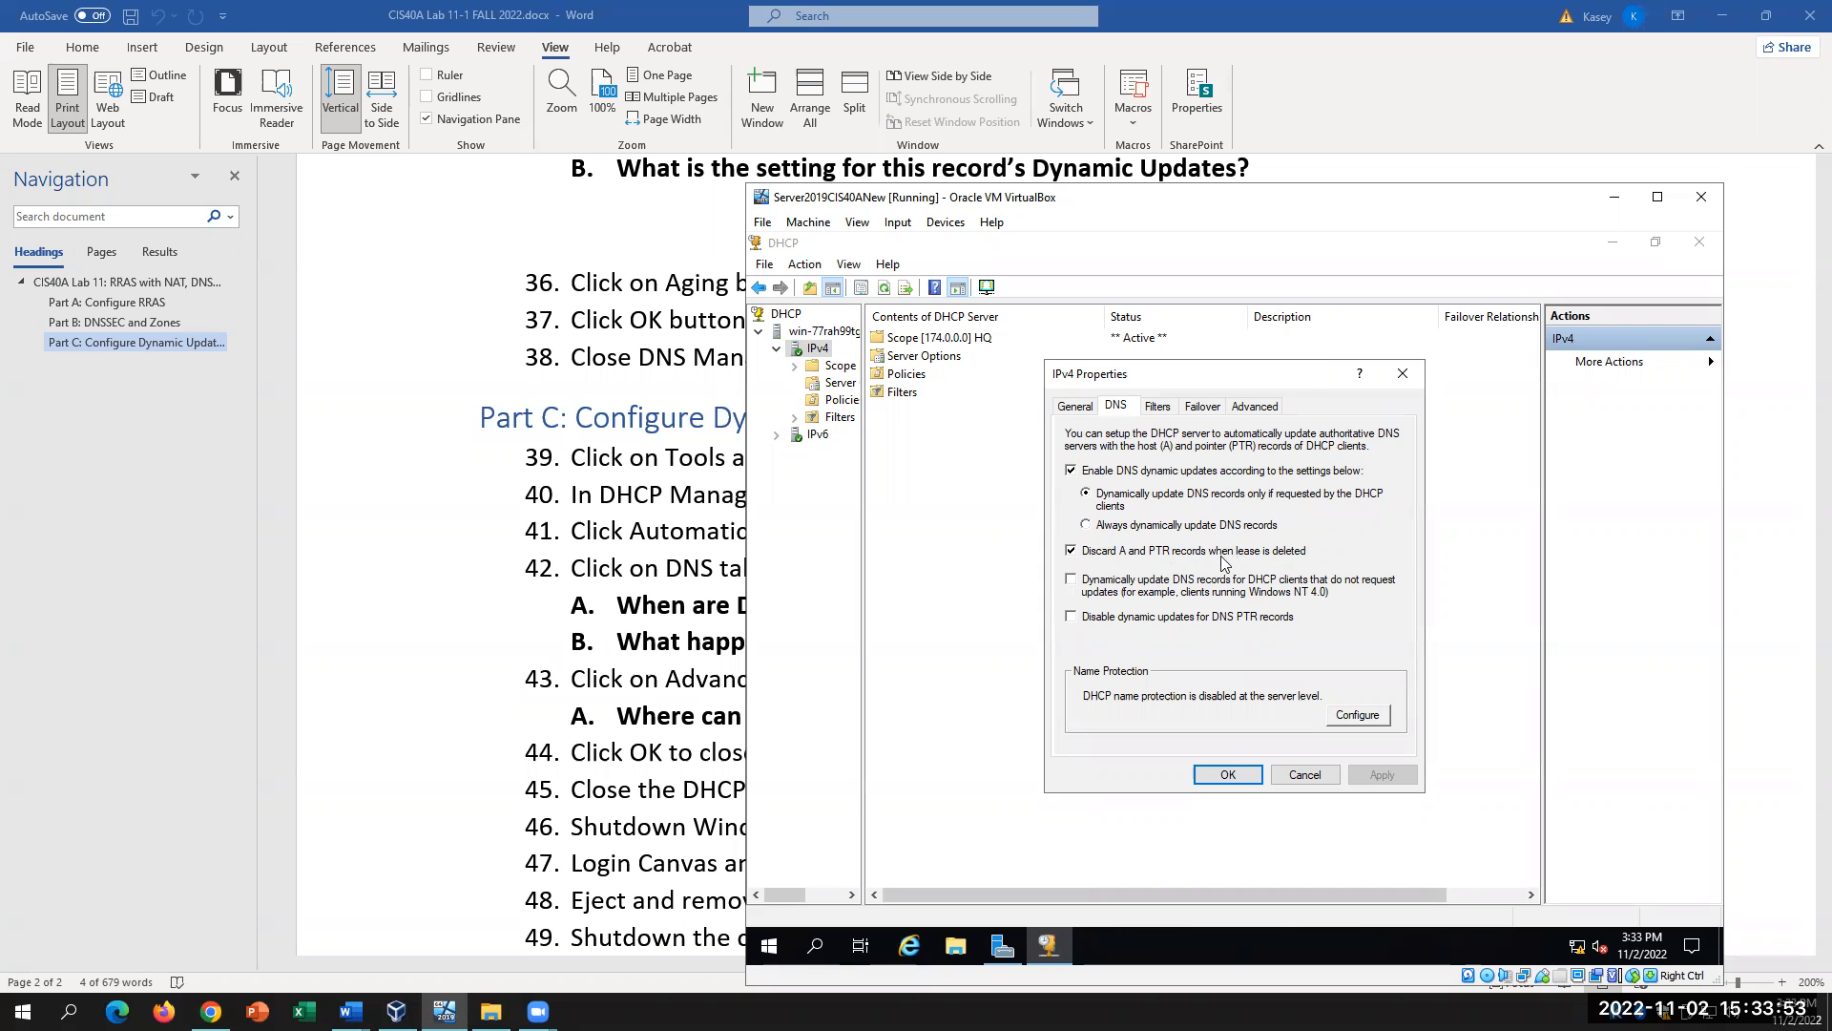
click(645, 608)
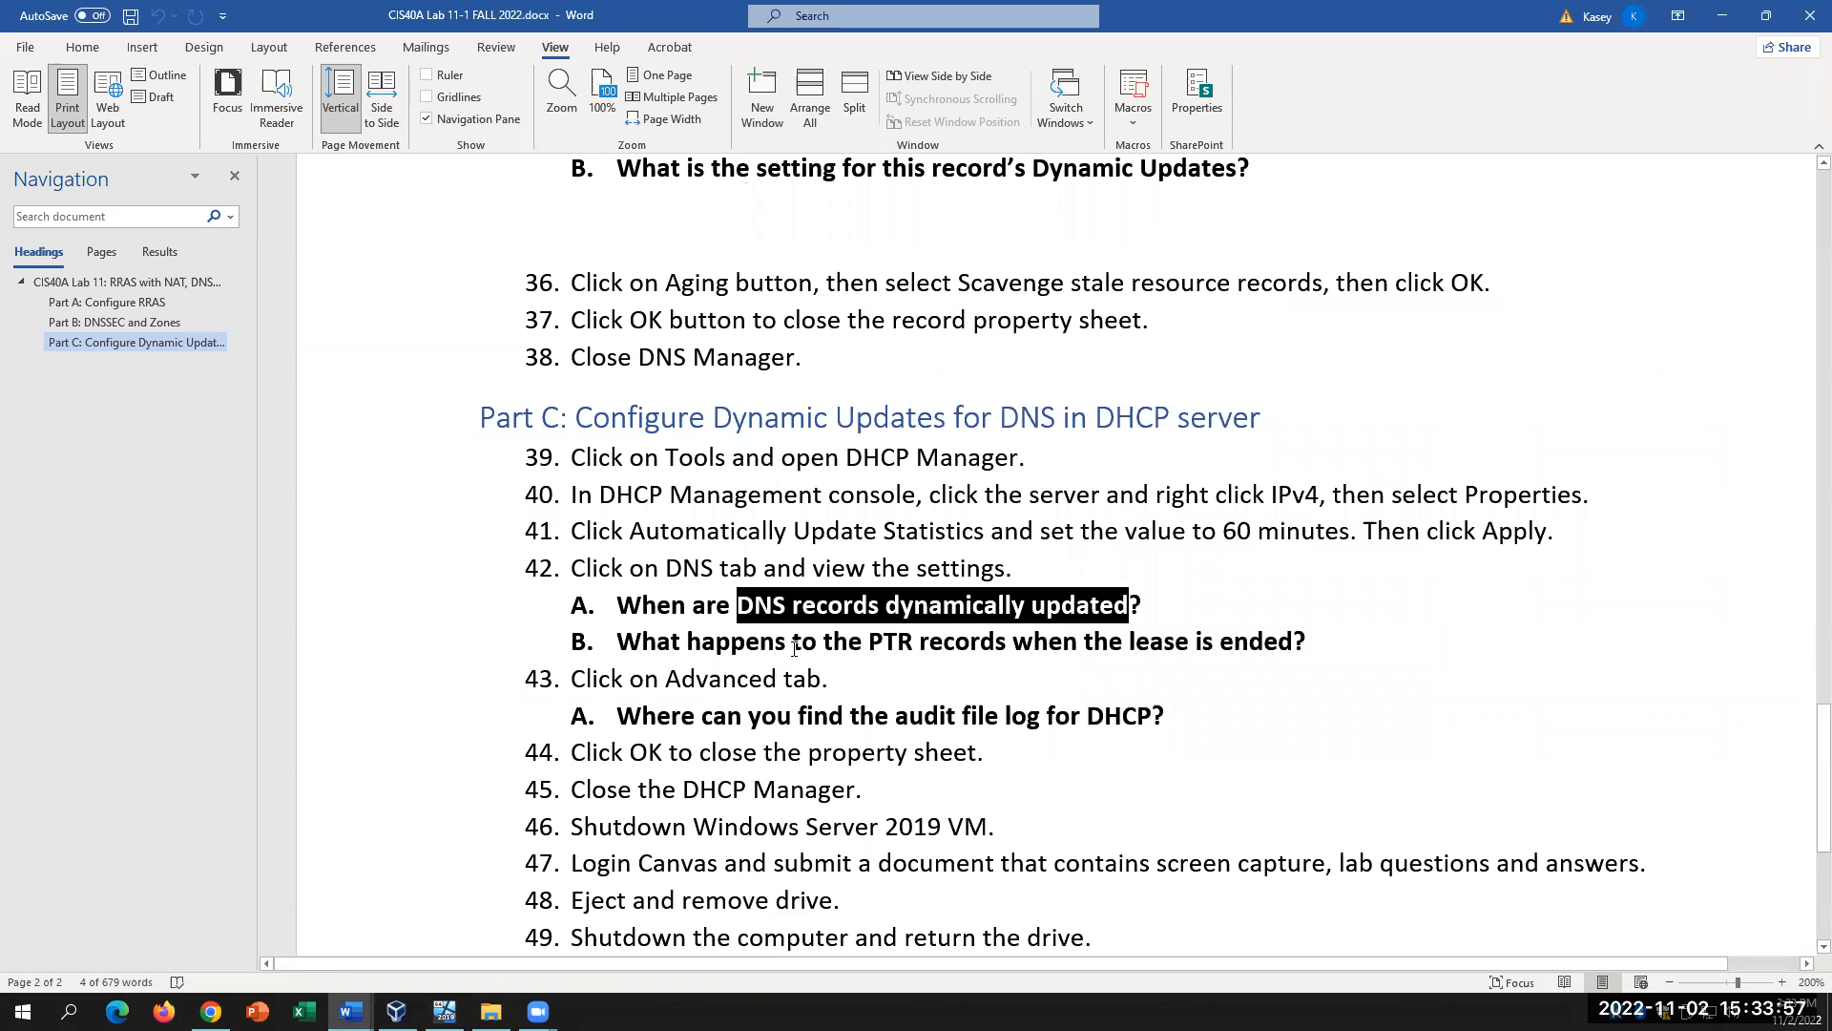
scroll(794, 649, down, 1)
drag(1338, 557, 618, 516)
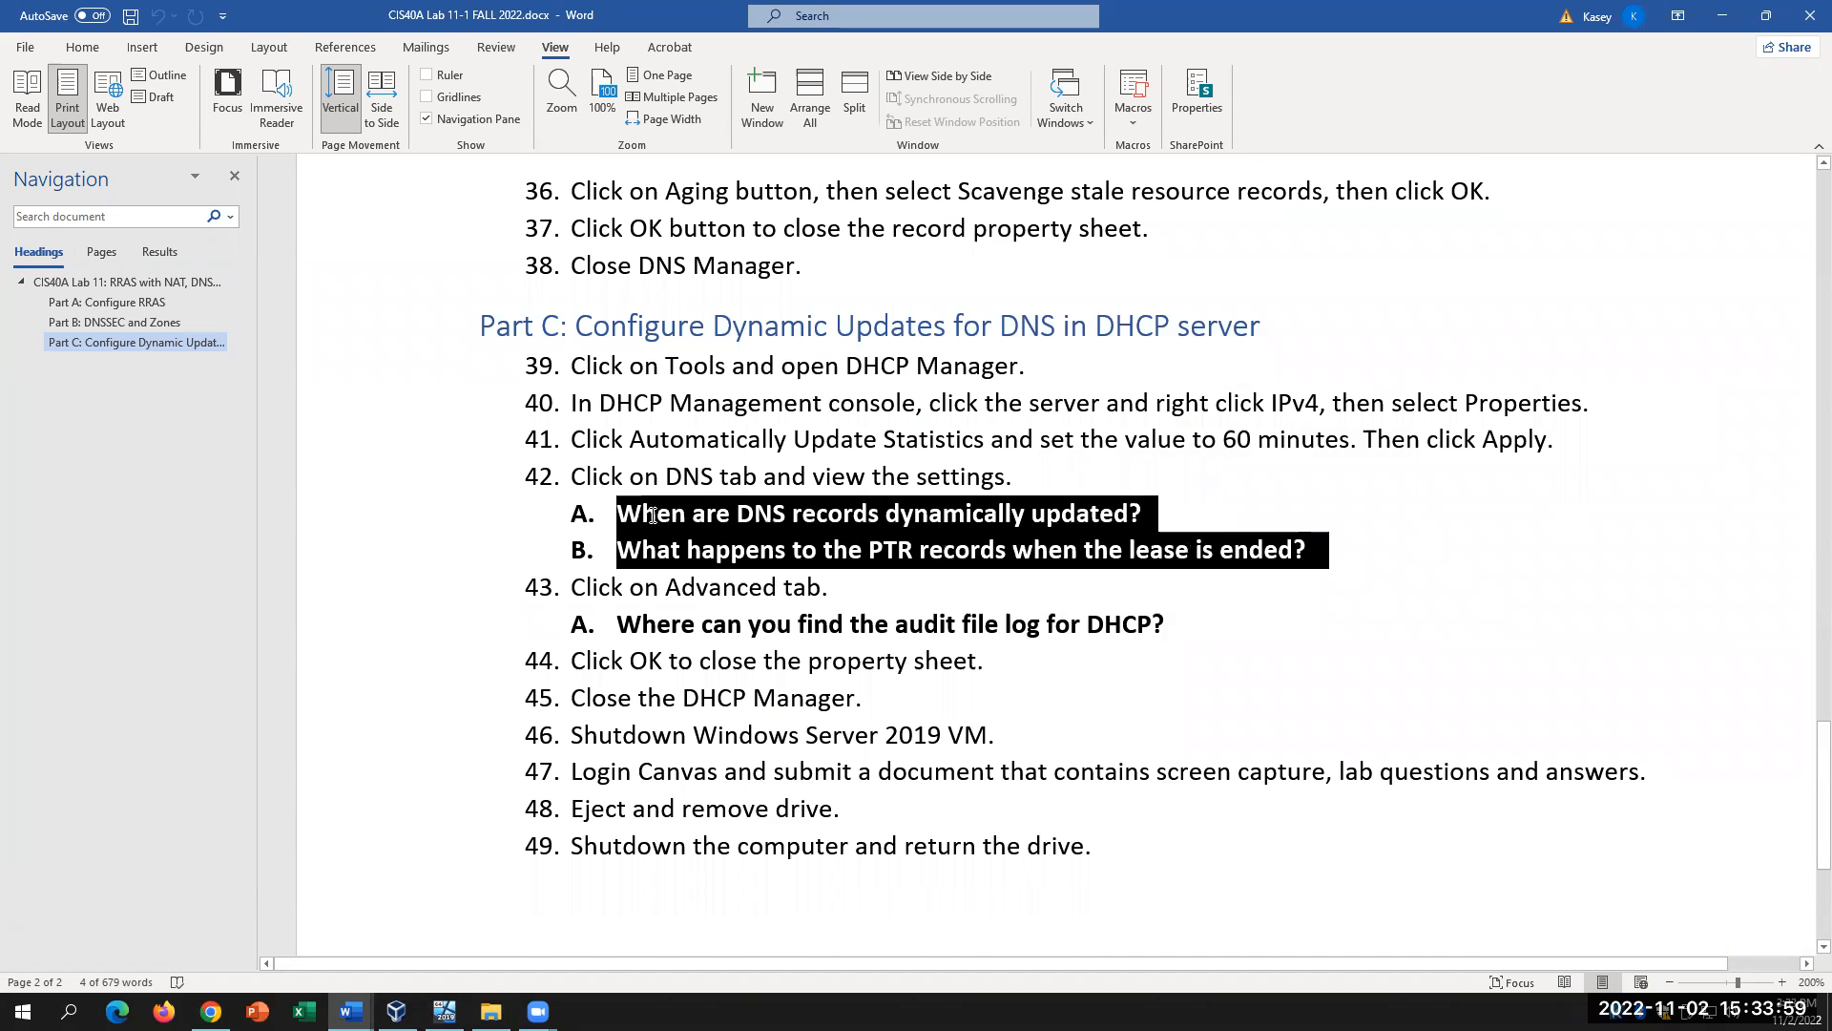
click(443, 1011)
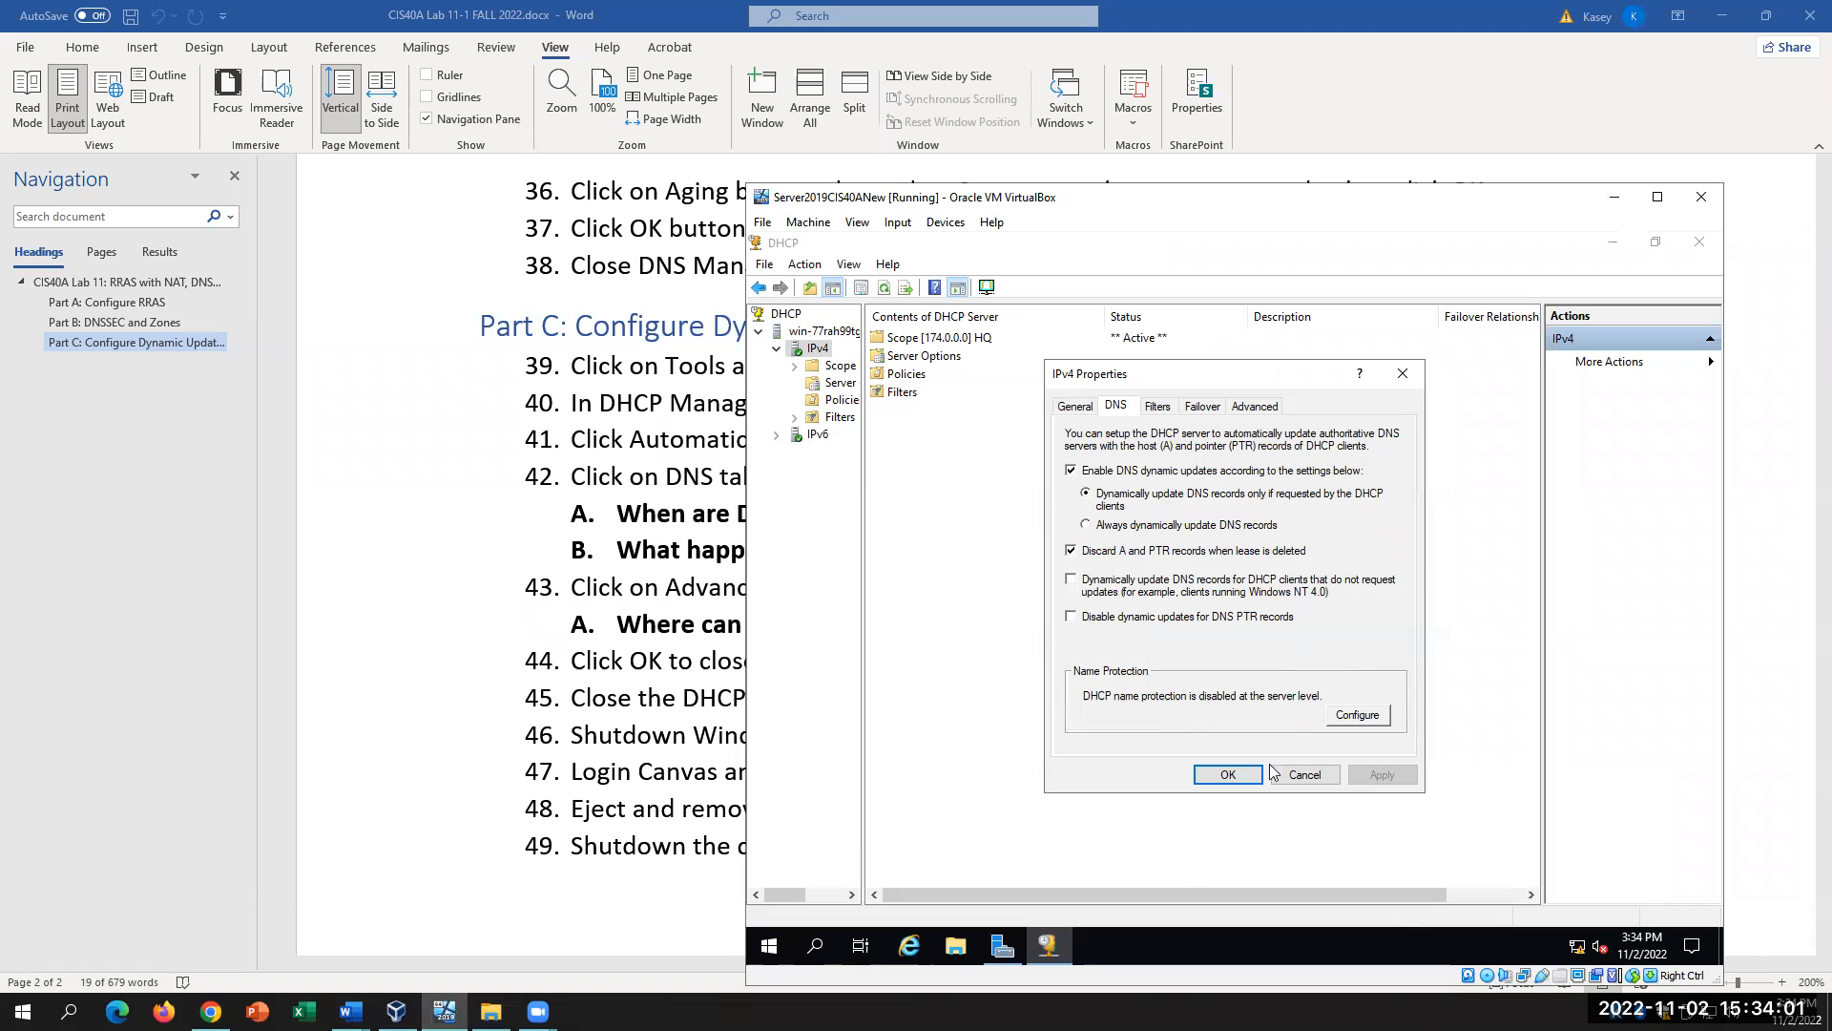
click(1252, 406)
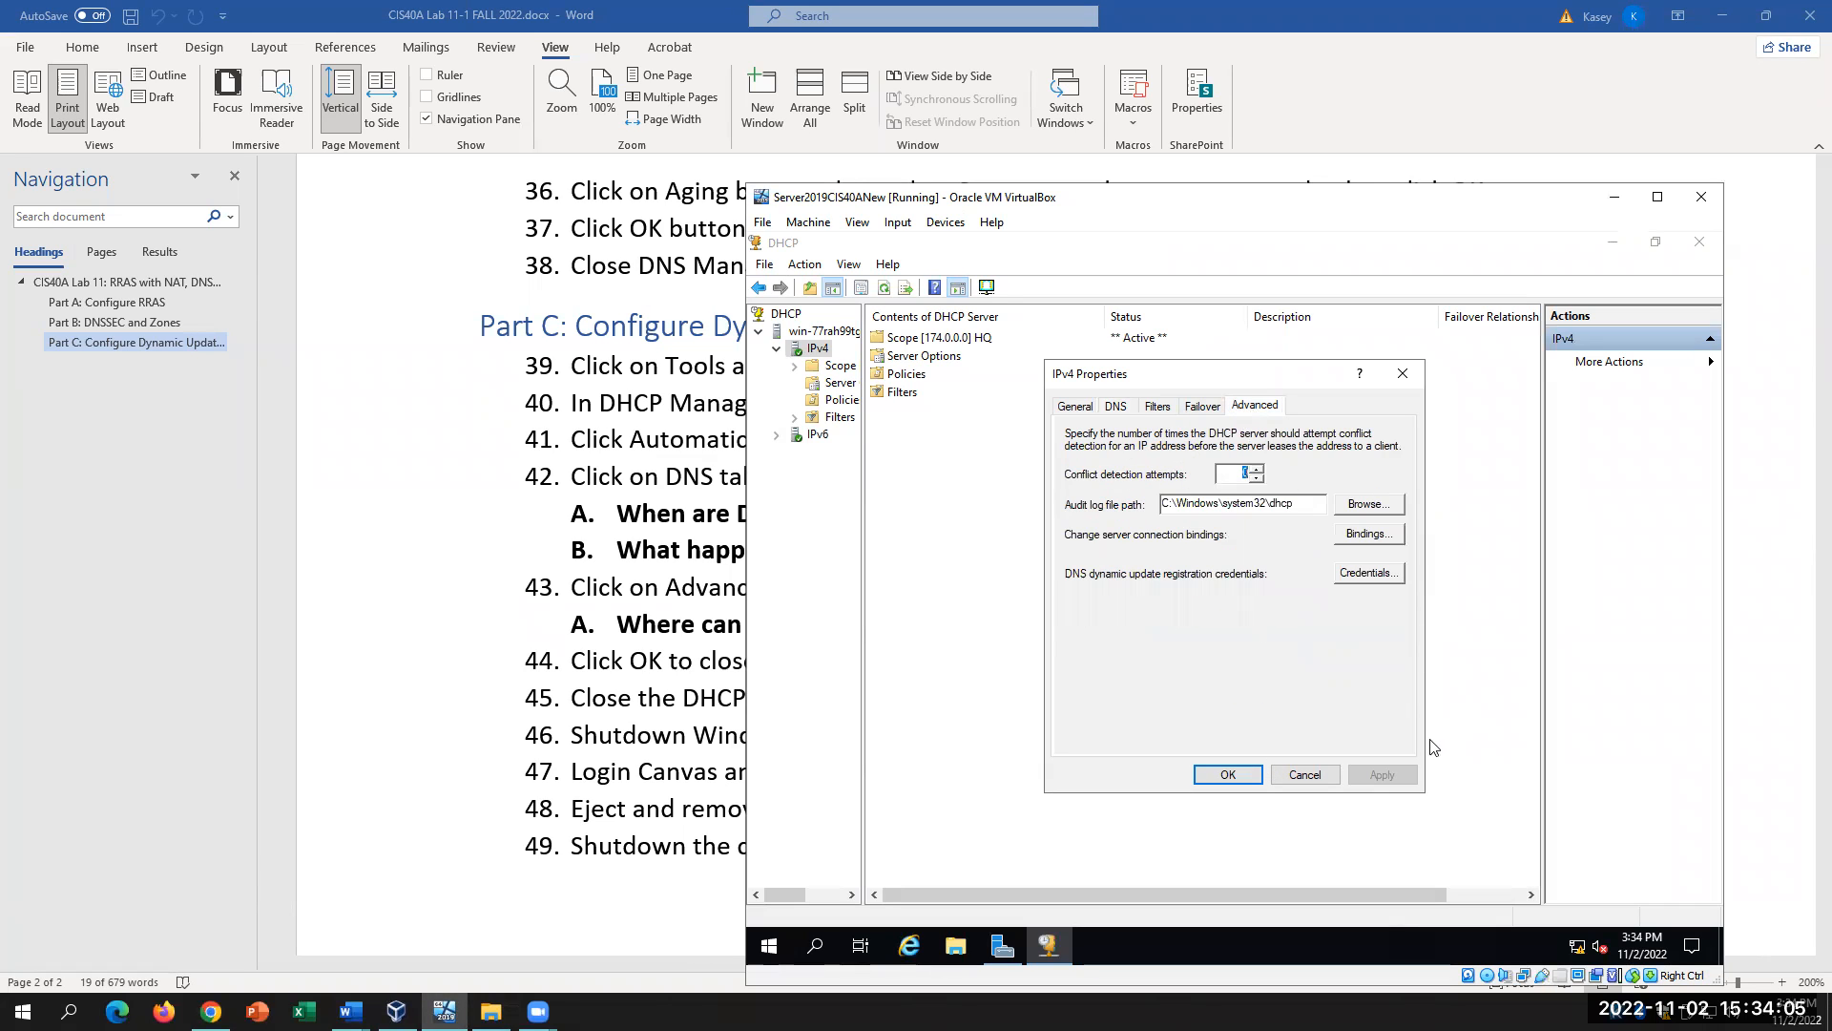
Locate the audit log file path on the Advanced tab and mark question 43A
drag(1294, 503, 1163, 507)
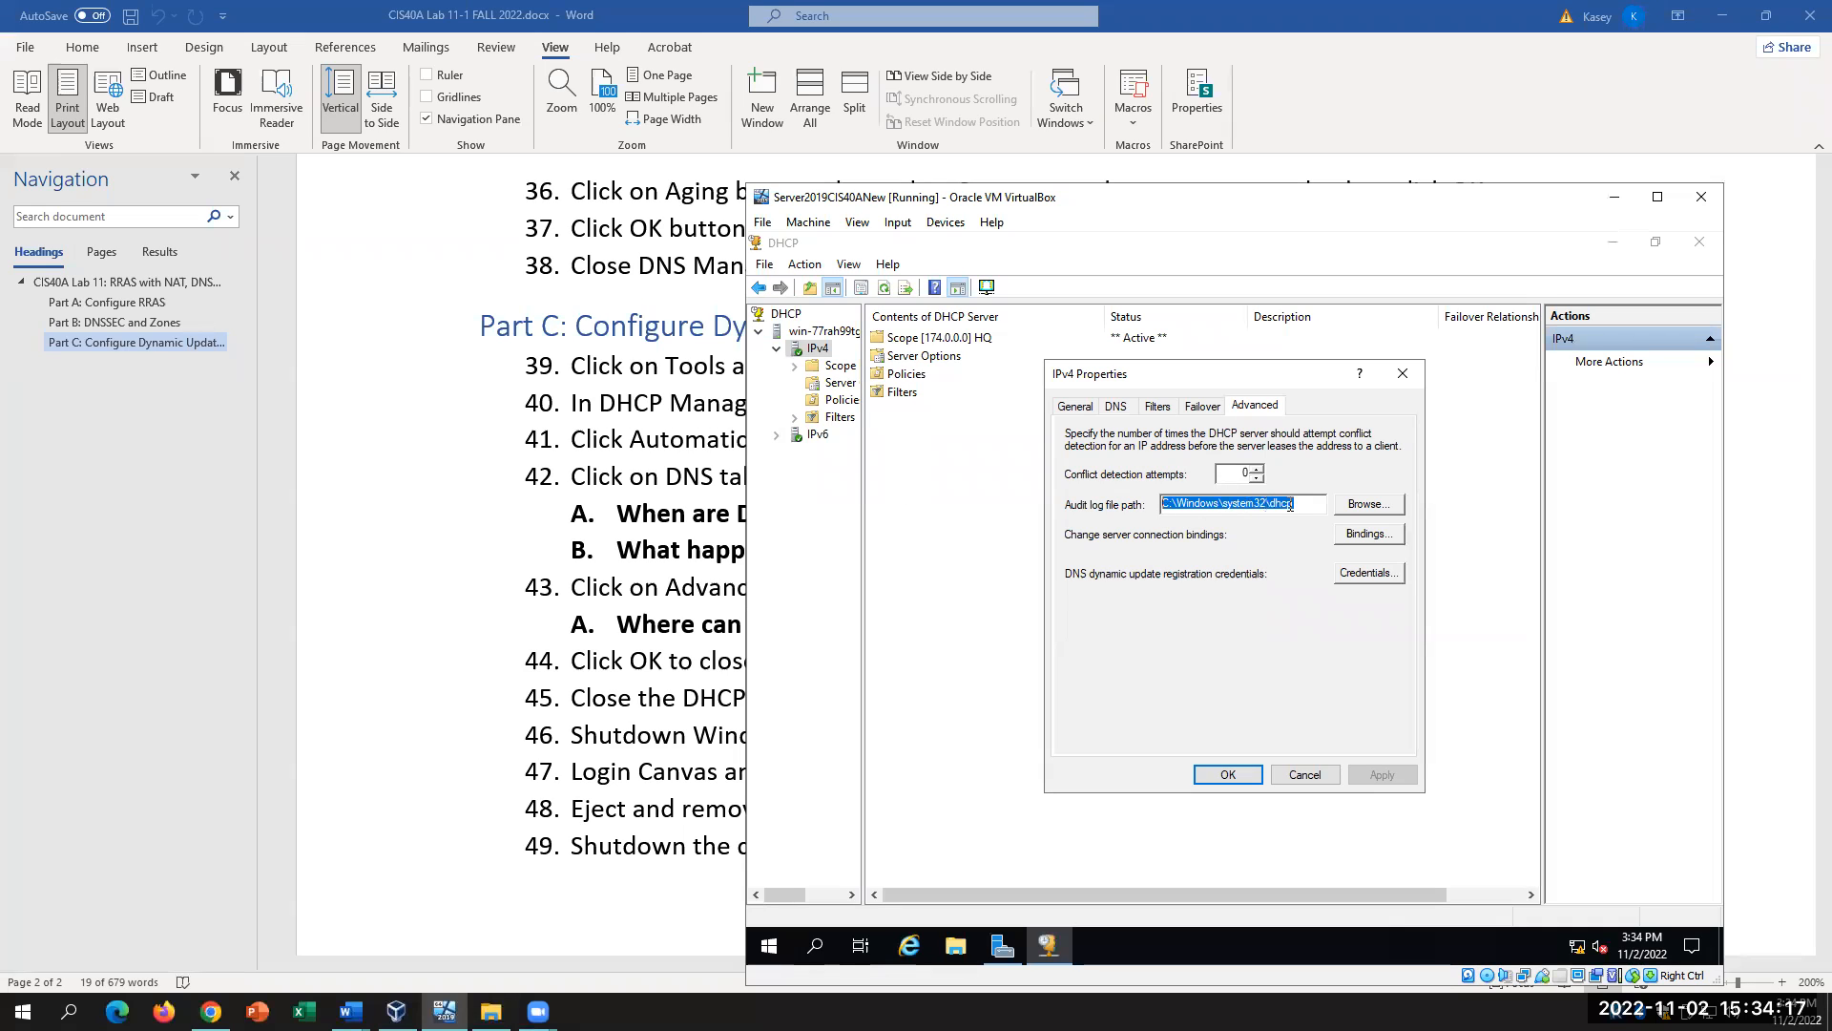
click(1304, 505)
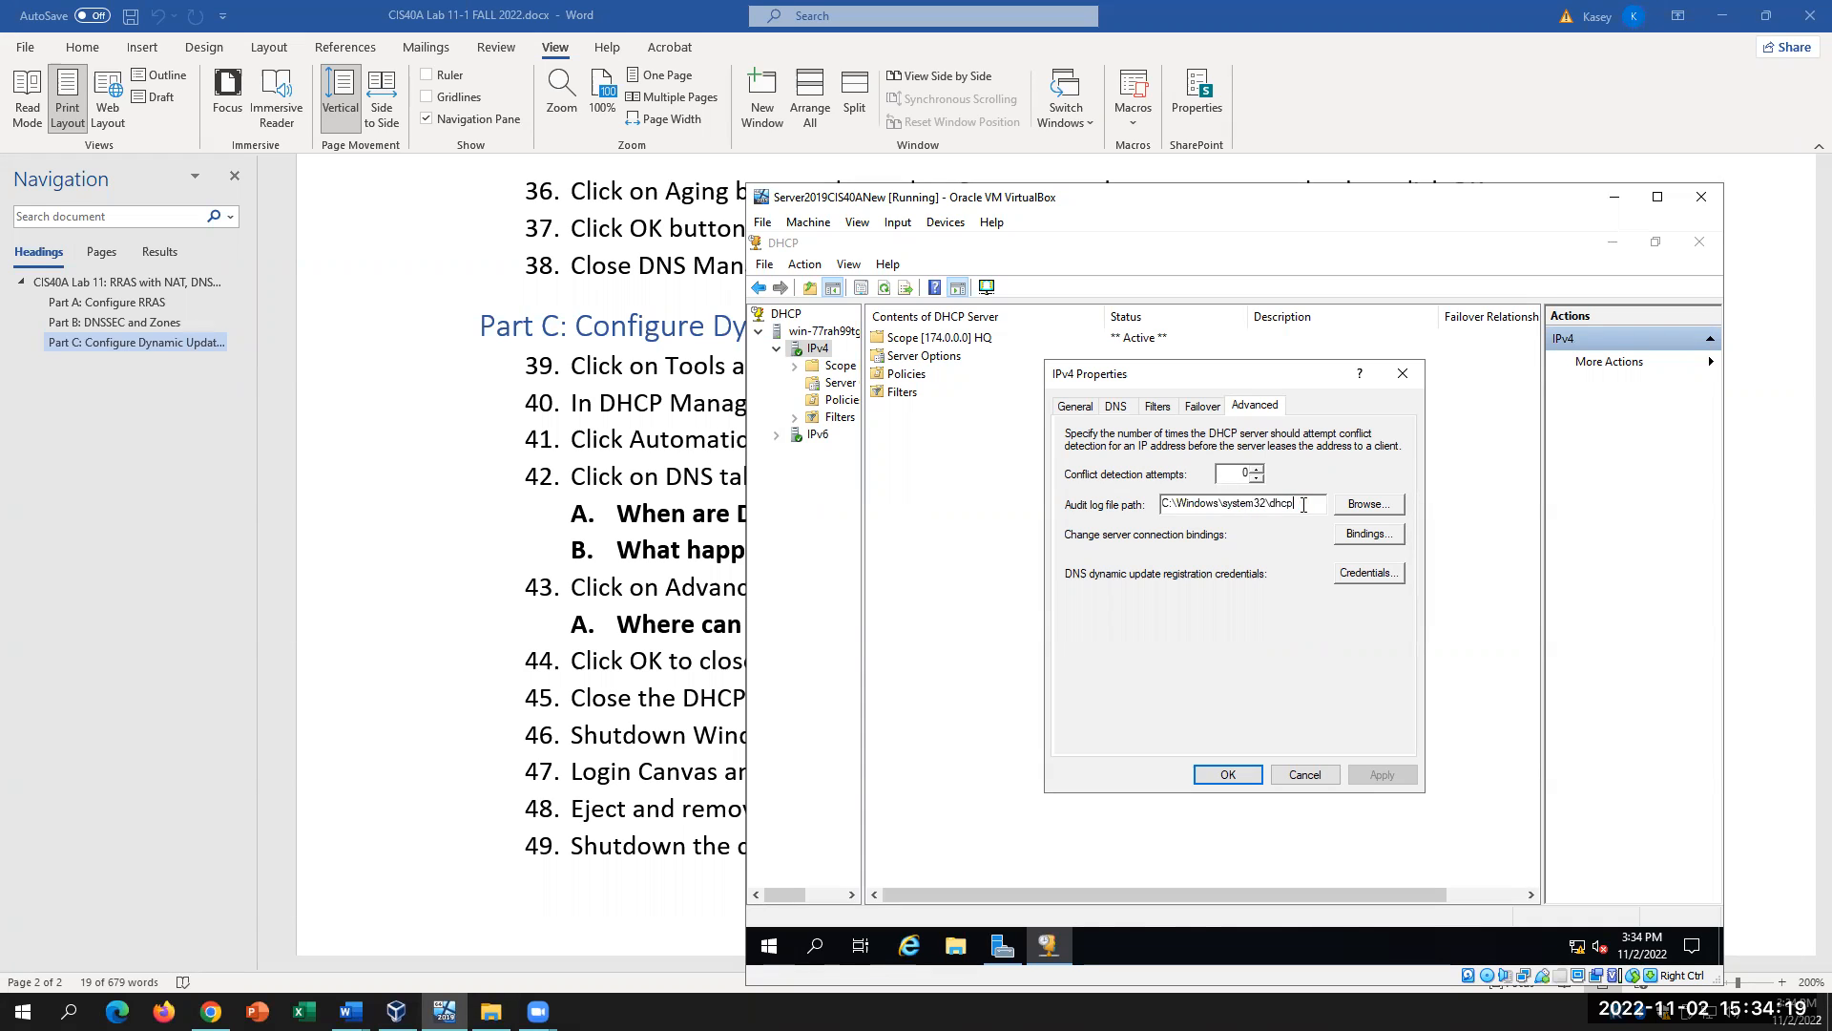
click(597, 697)
drag(1176, 624, 613, 624)
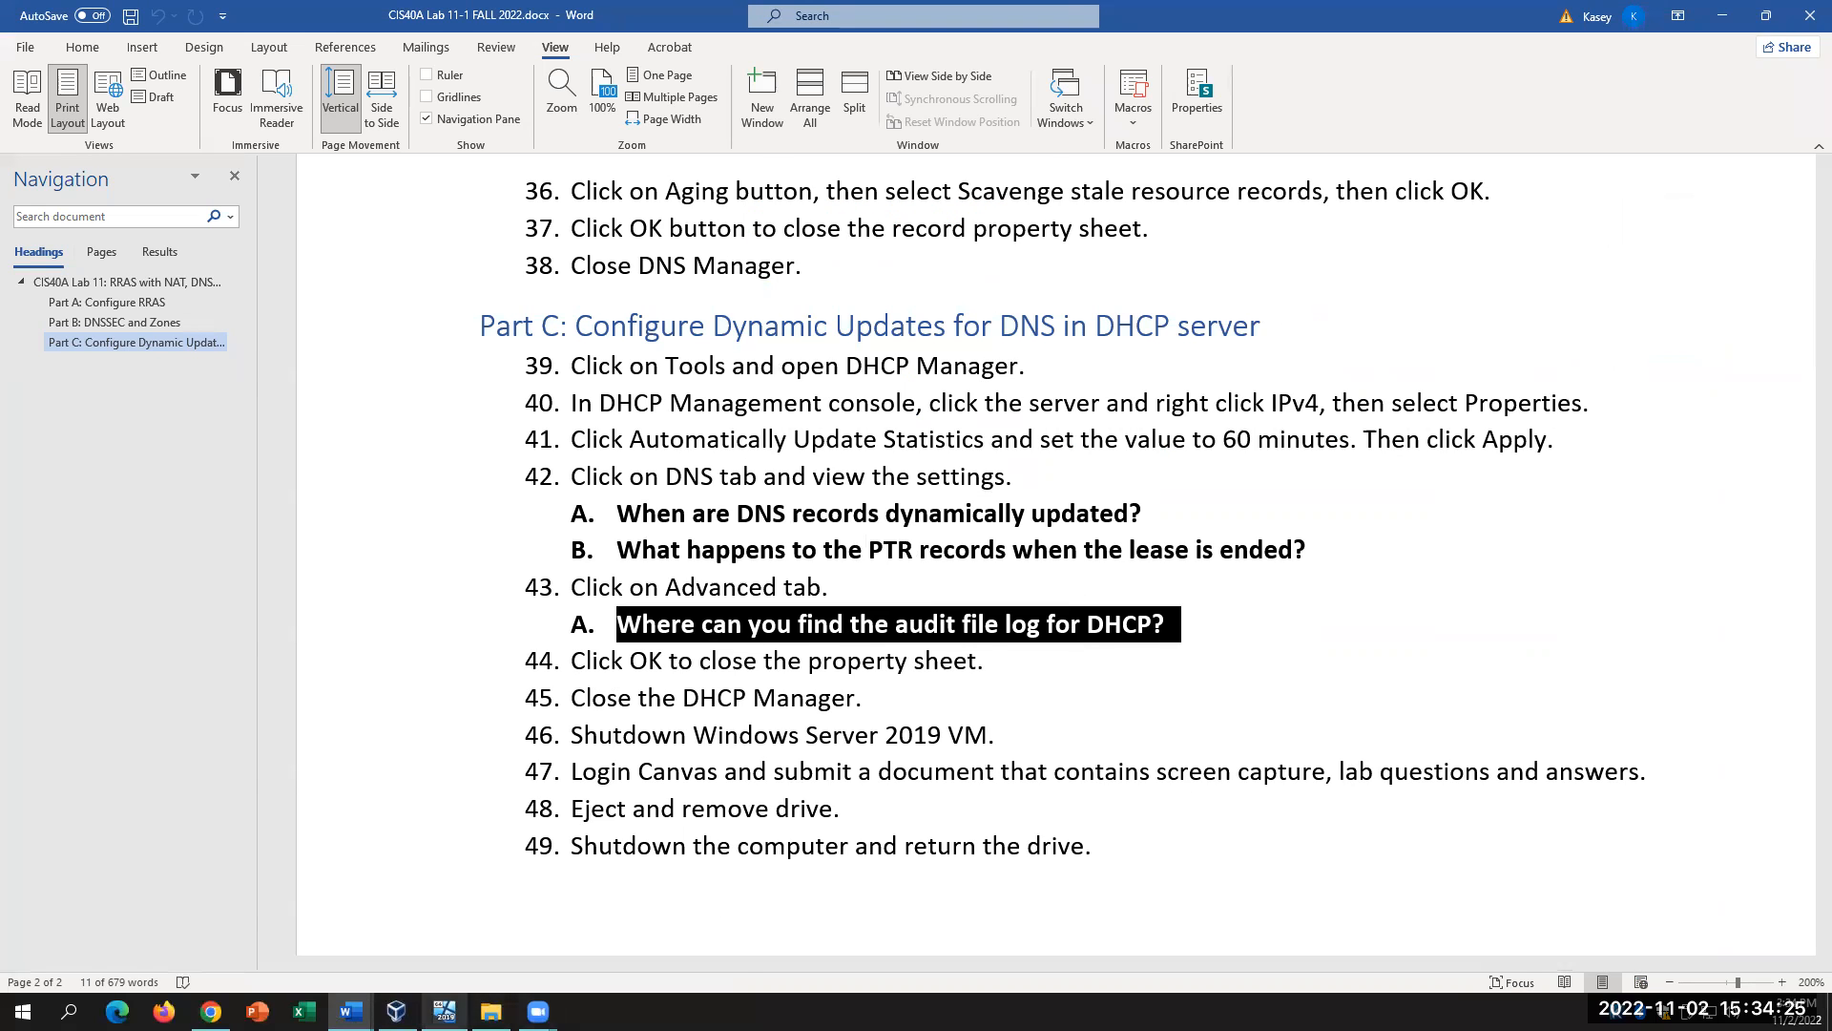
Copy the audit log path C:\Windows\system32\dhcp and start File Explorer
click(444, 1011)
drag(1308, 507, 1130, 484)
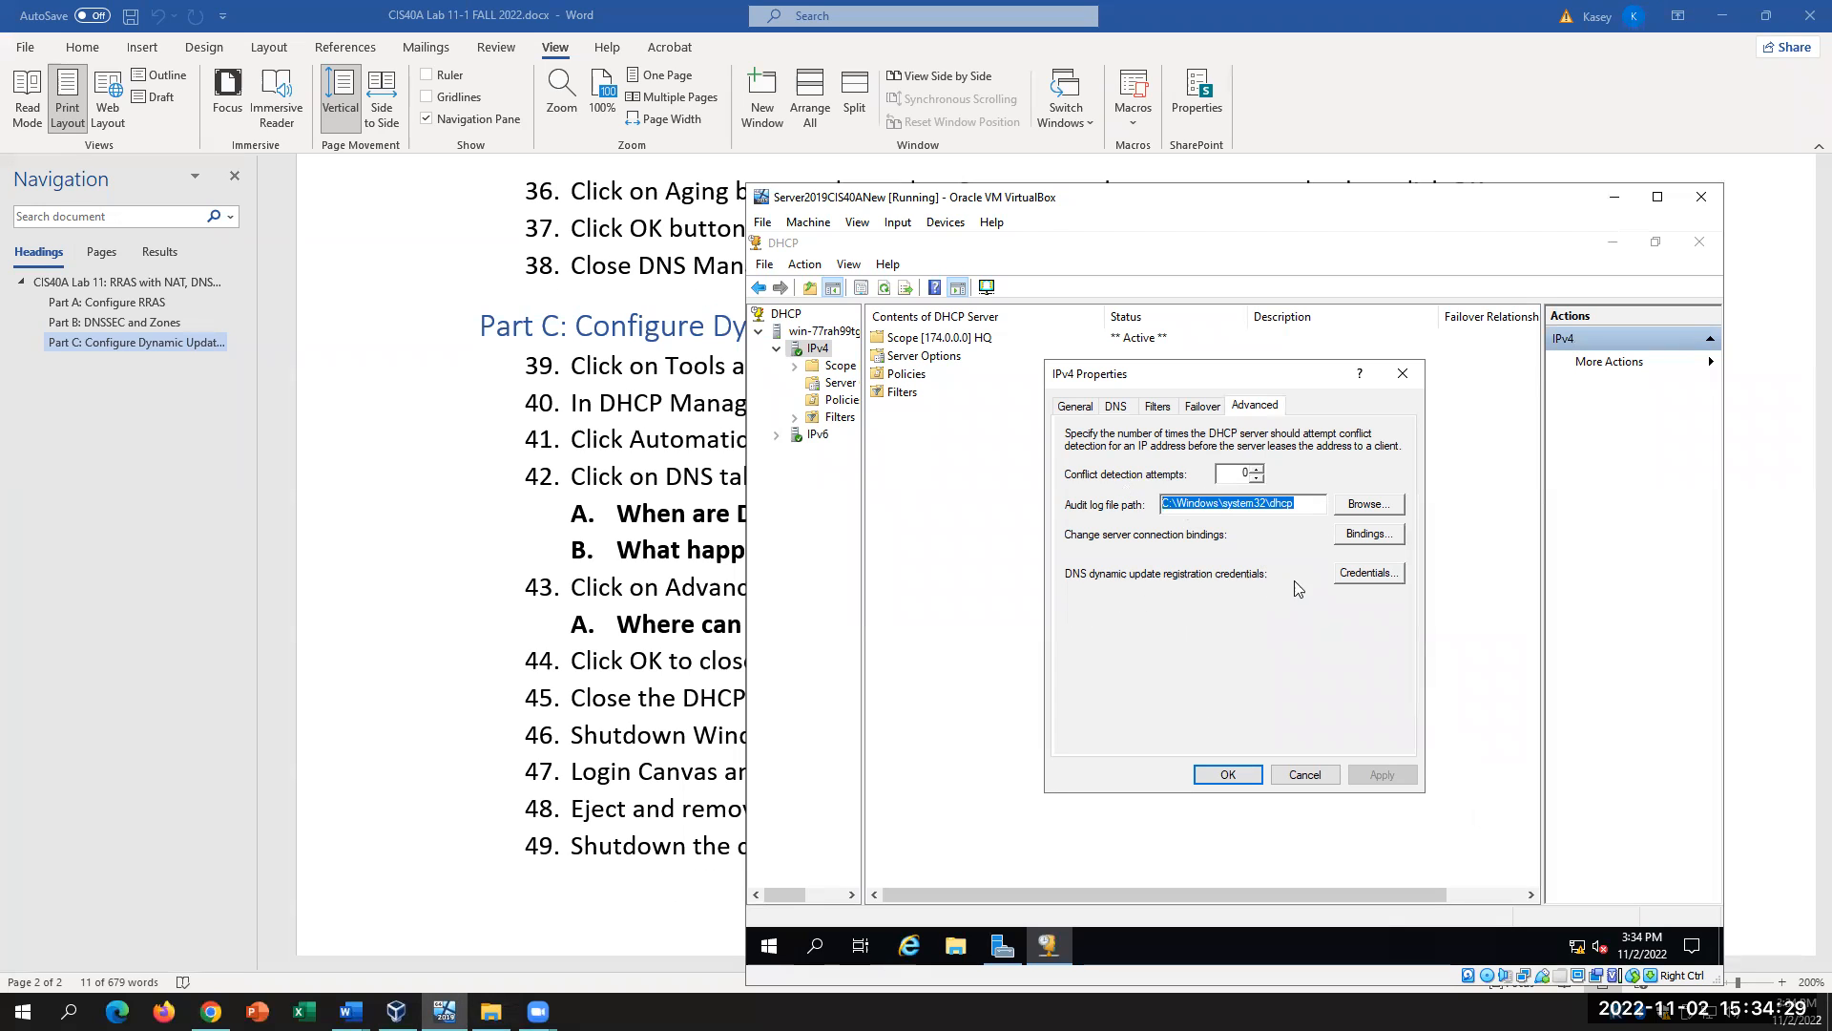
right_click(1268, 498)
click(1306, 561)
click(949, 947)
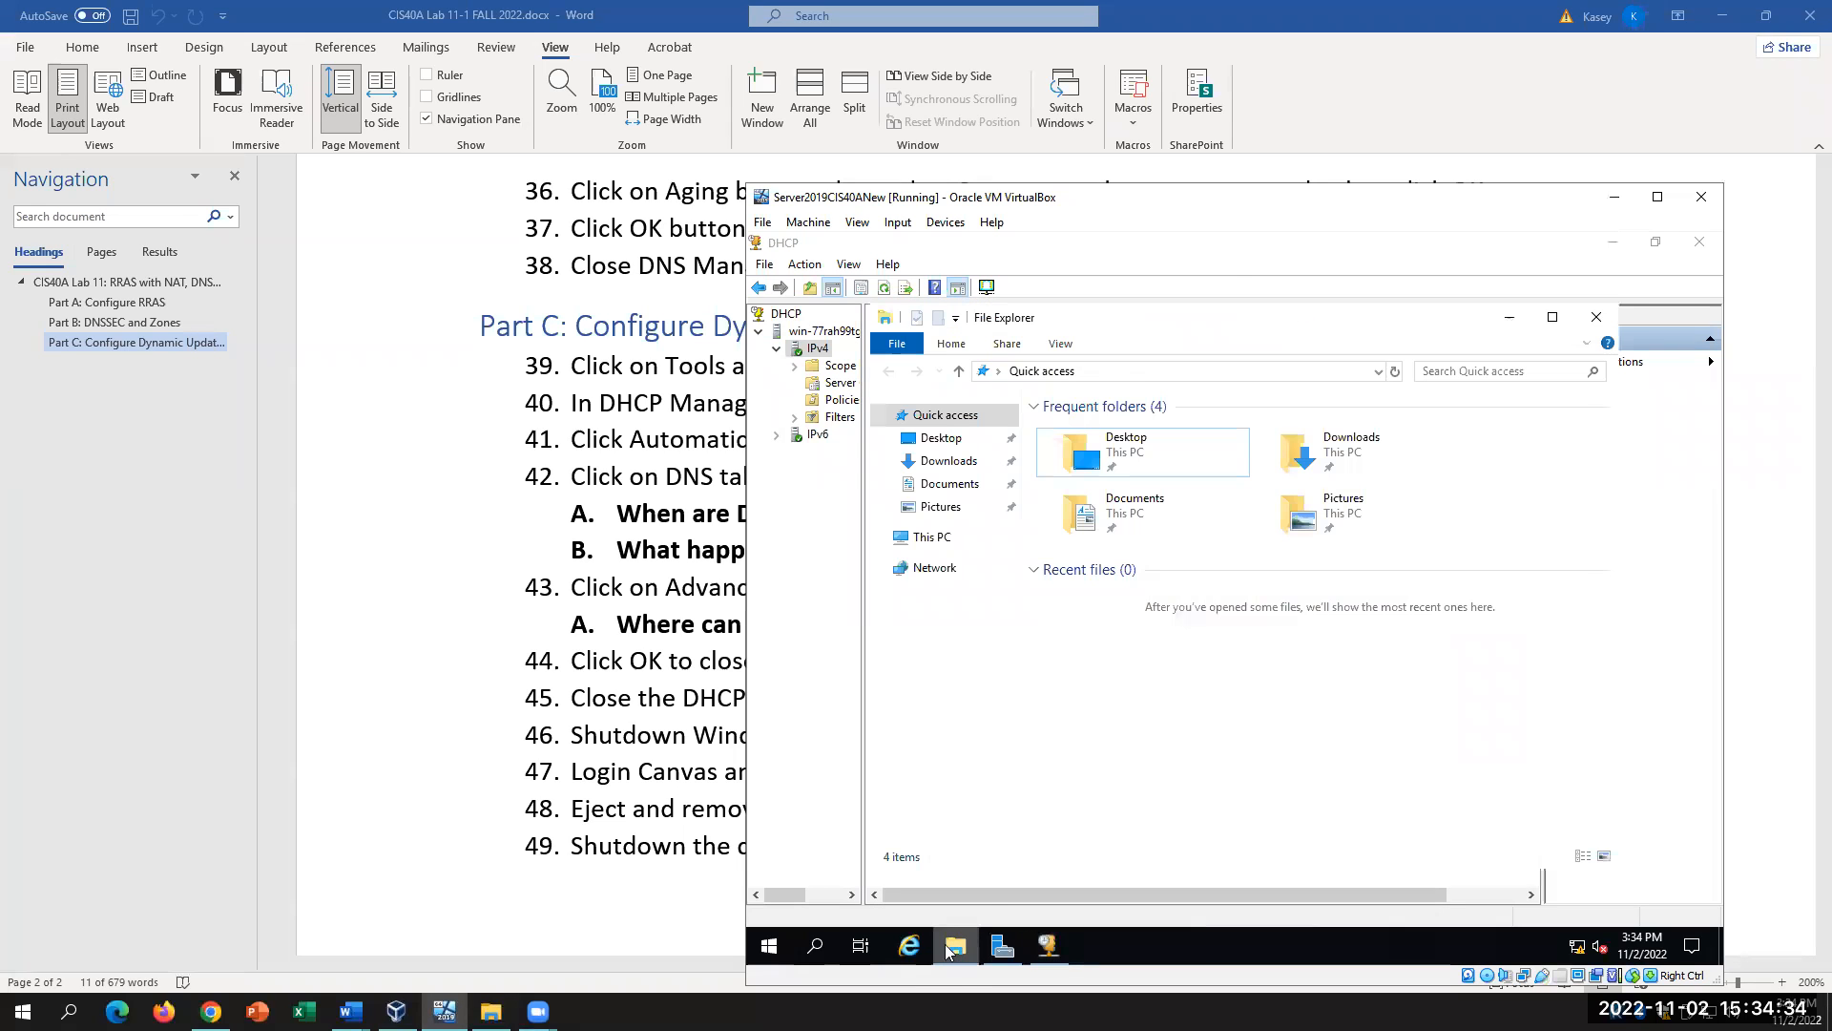
Paste C:\Windows\System32\dhcp into Explorer's address bar to view the audit logs, then return to DHCP
click(1116, 369)
right_click(1116, 369)
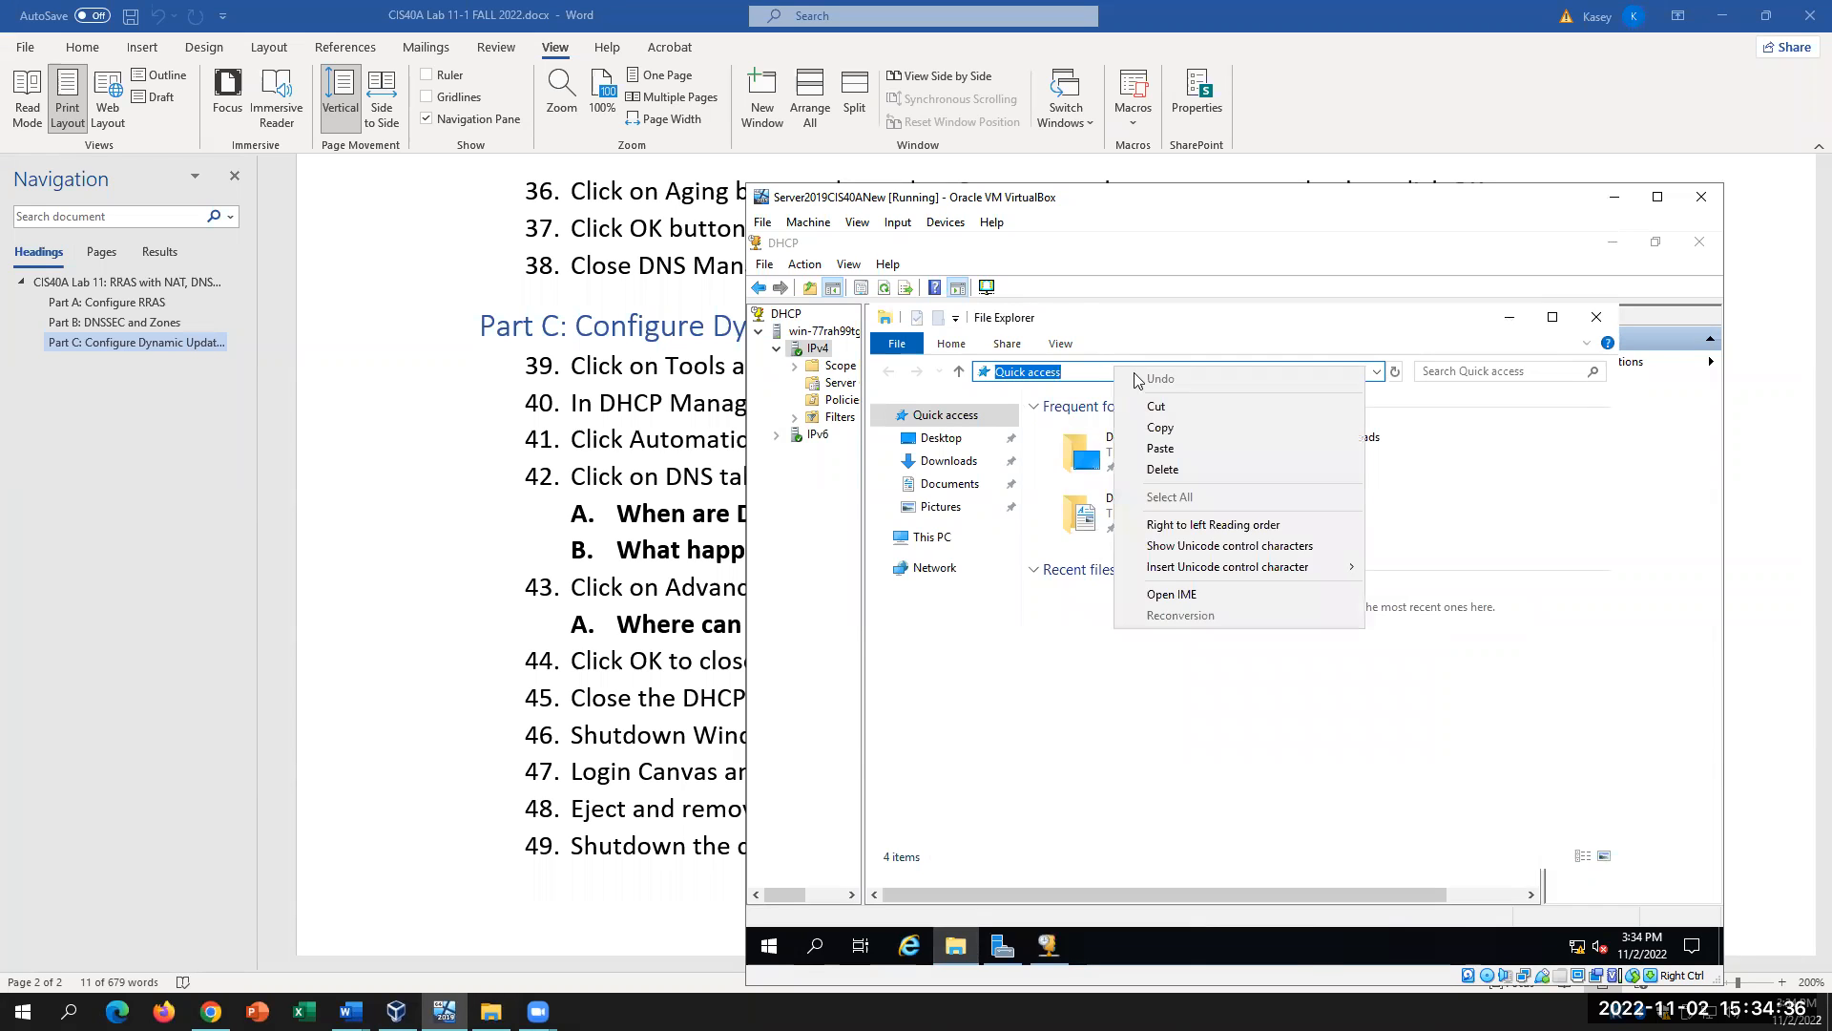
click(1185, 449)
key(Return)
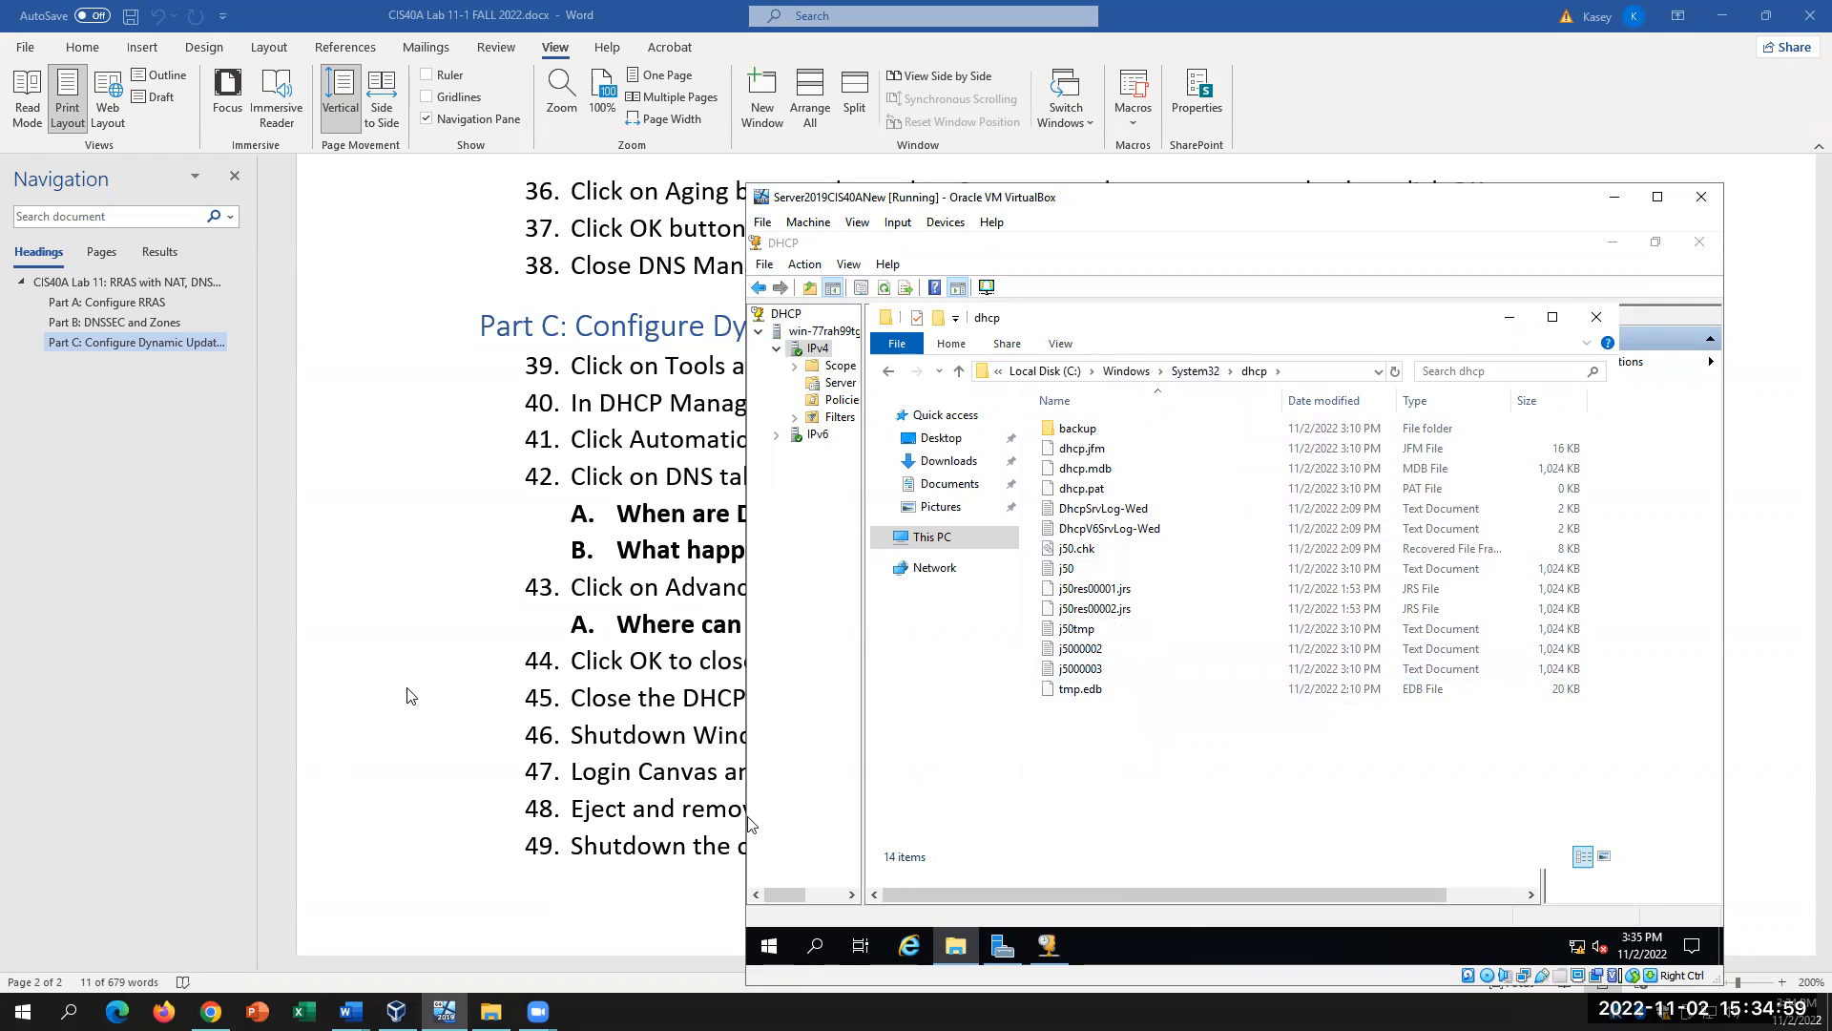
click(1049, 945)
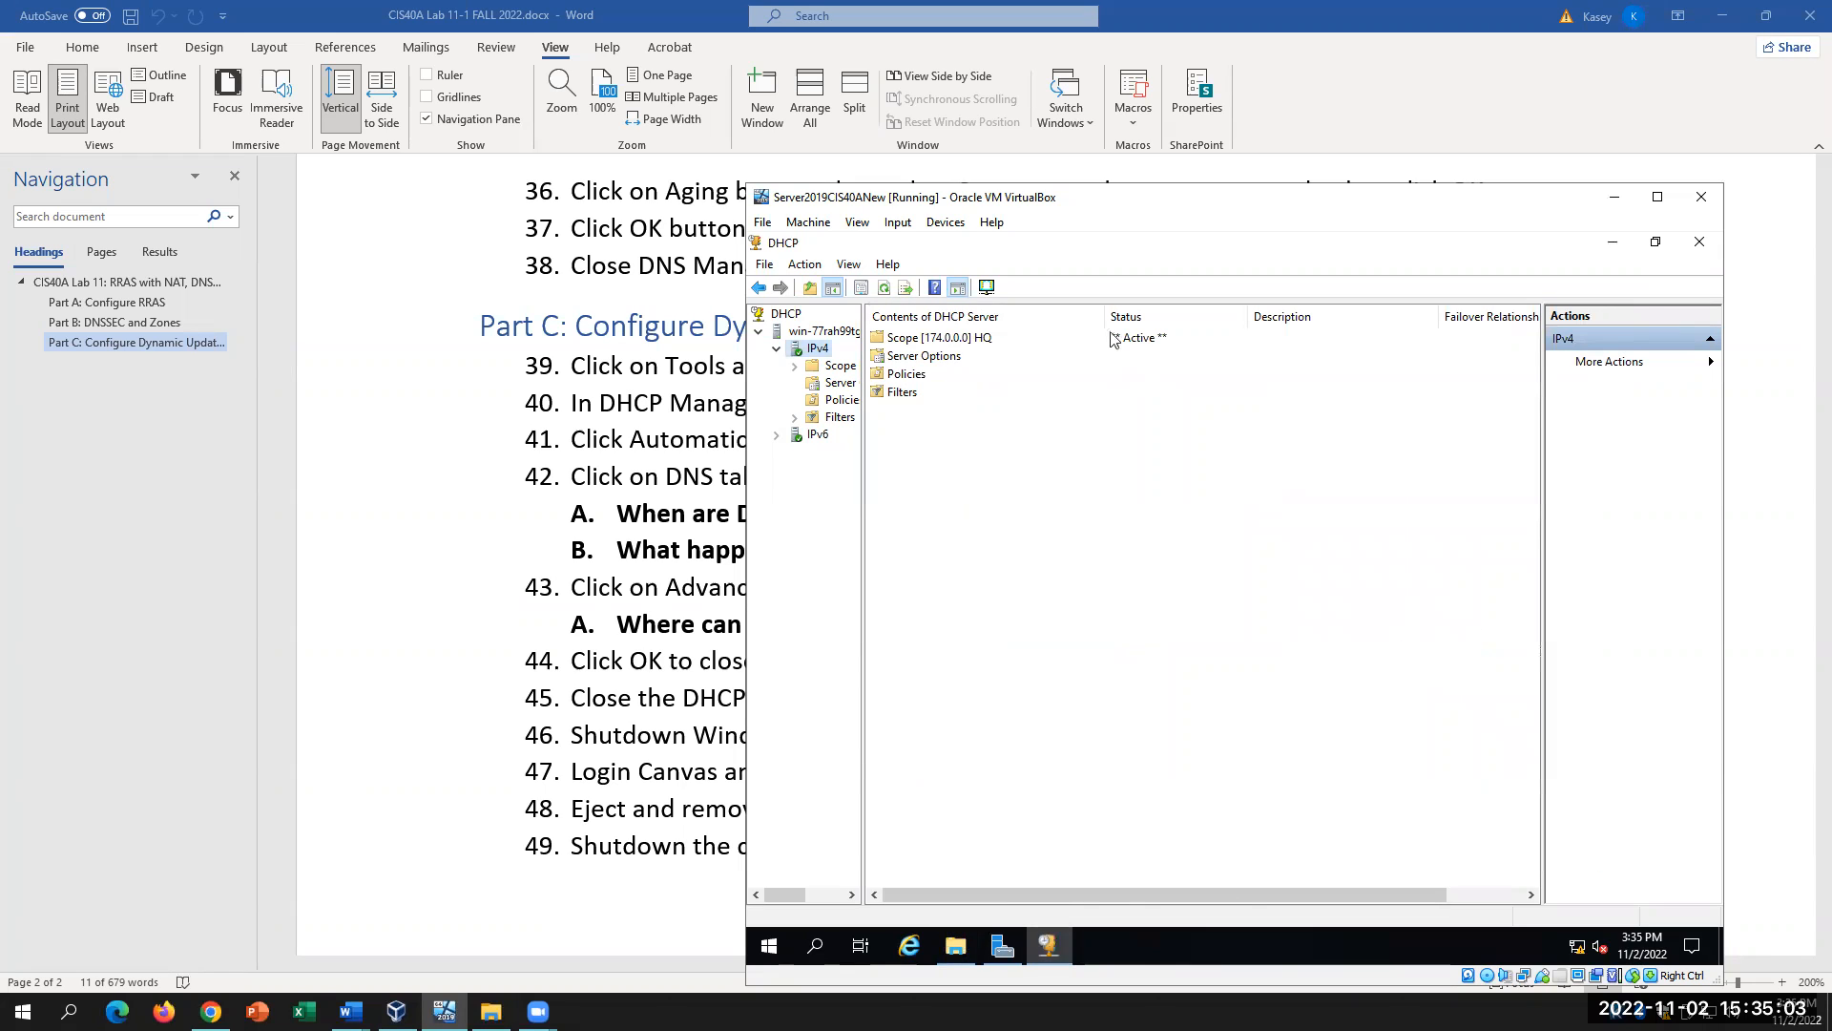
Dismiss the close-dialogs error, OK IPv4 Properties, close DHCP Manager and the dhcp folder, returning to Word
click(1700, 242)
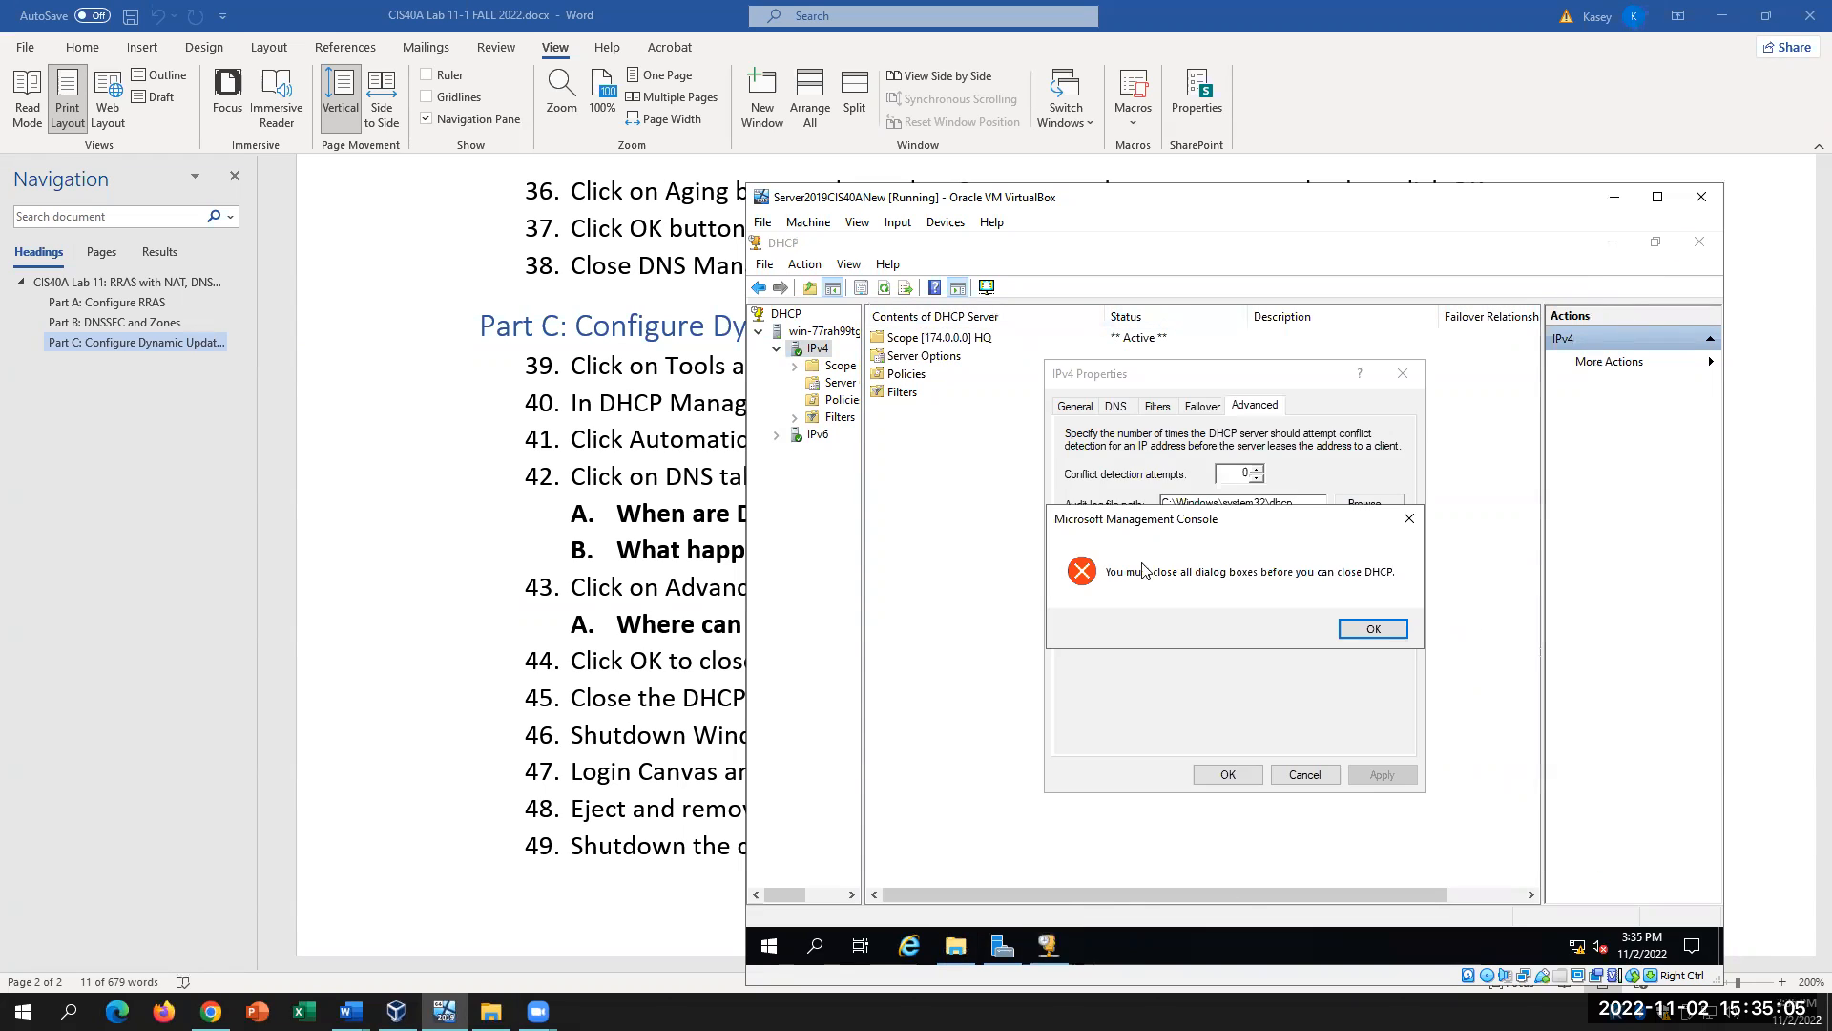
click(1410, 522)
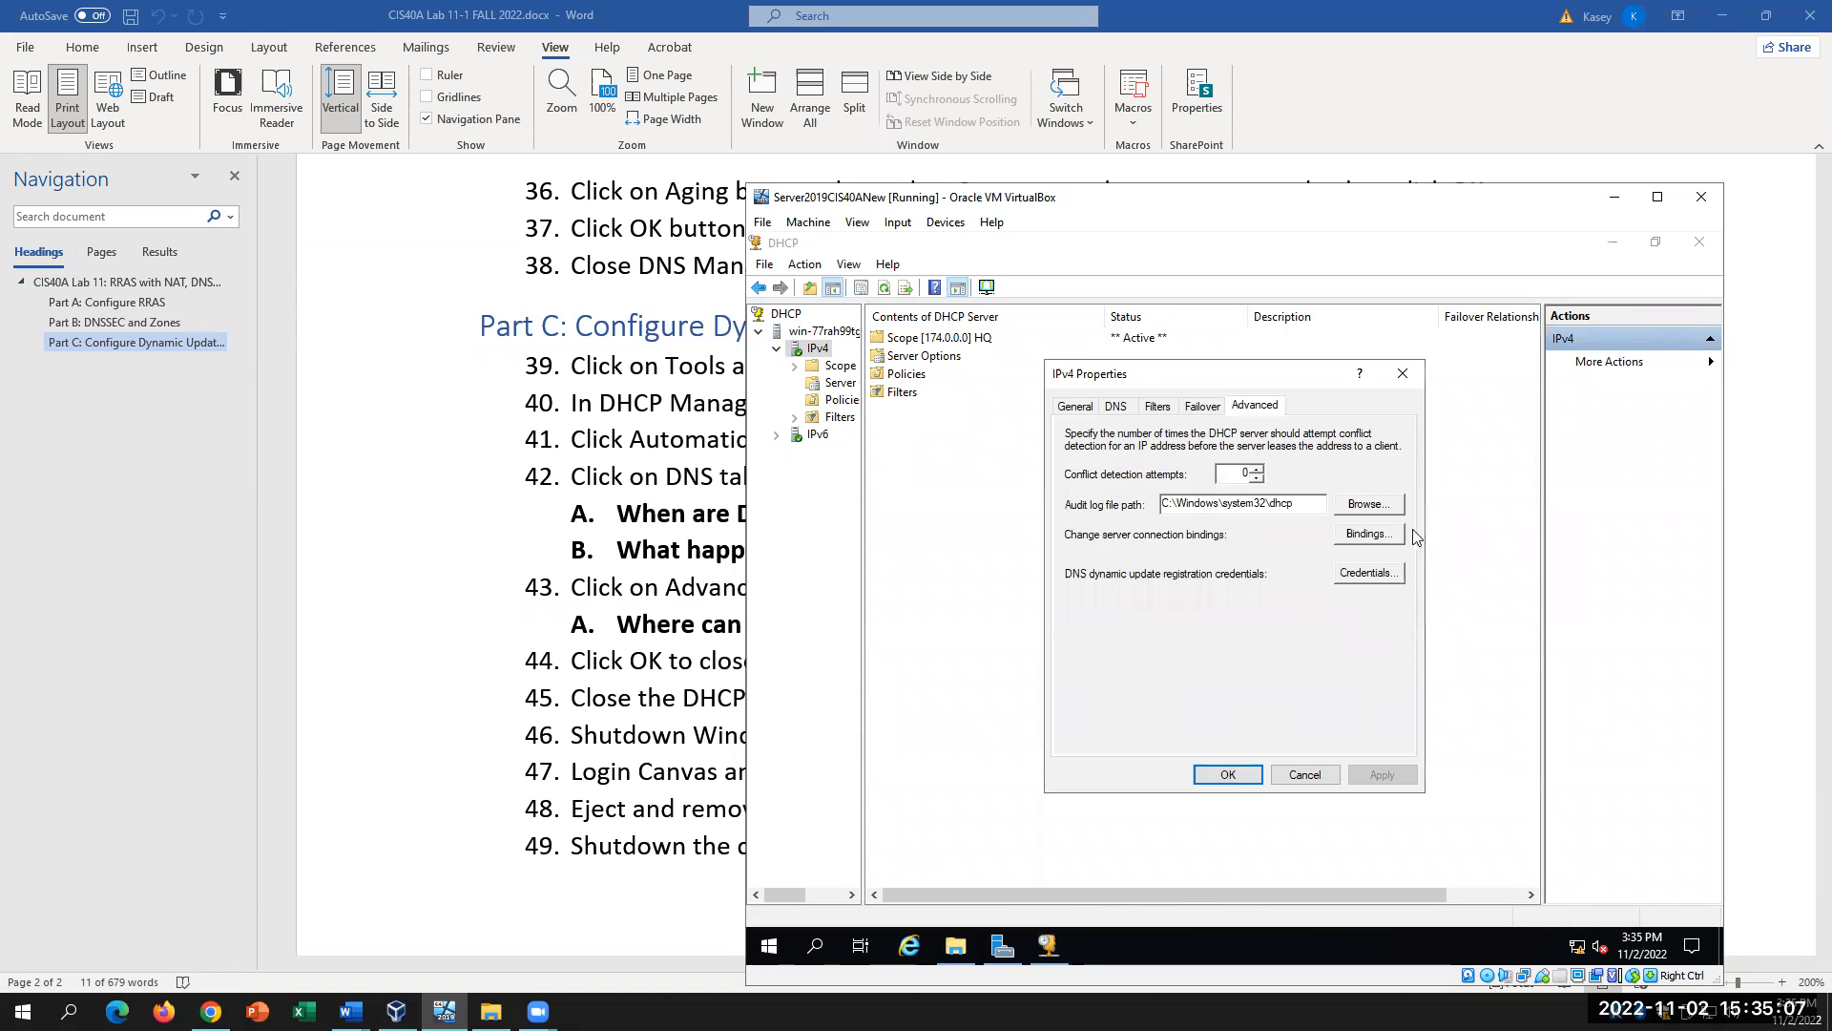
click(1229, 773)
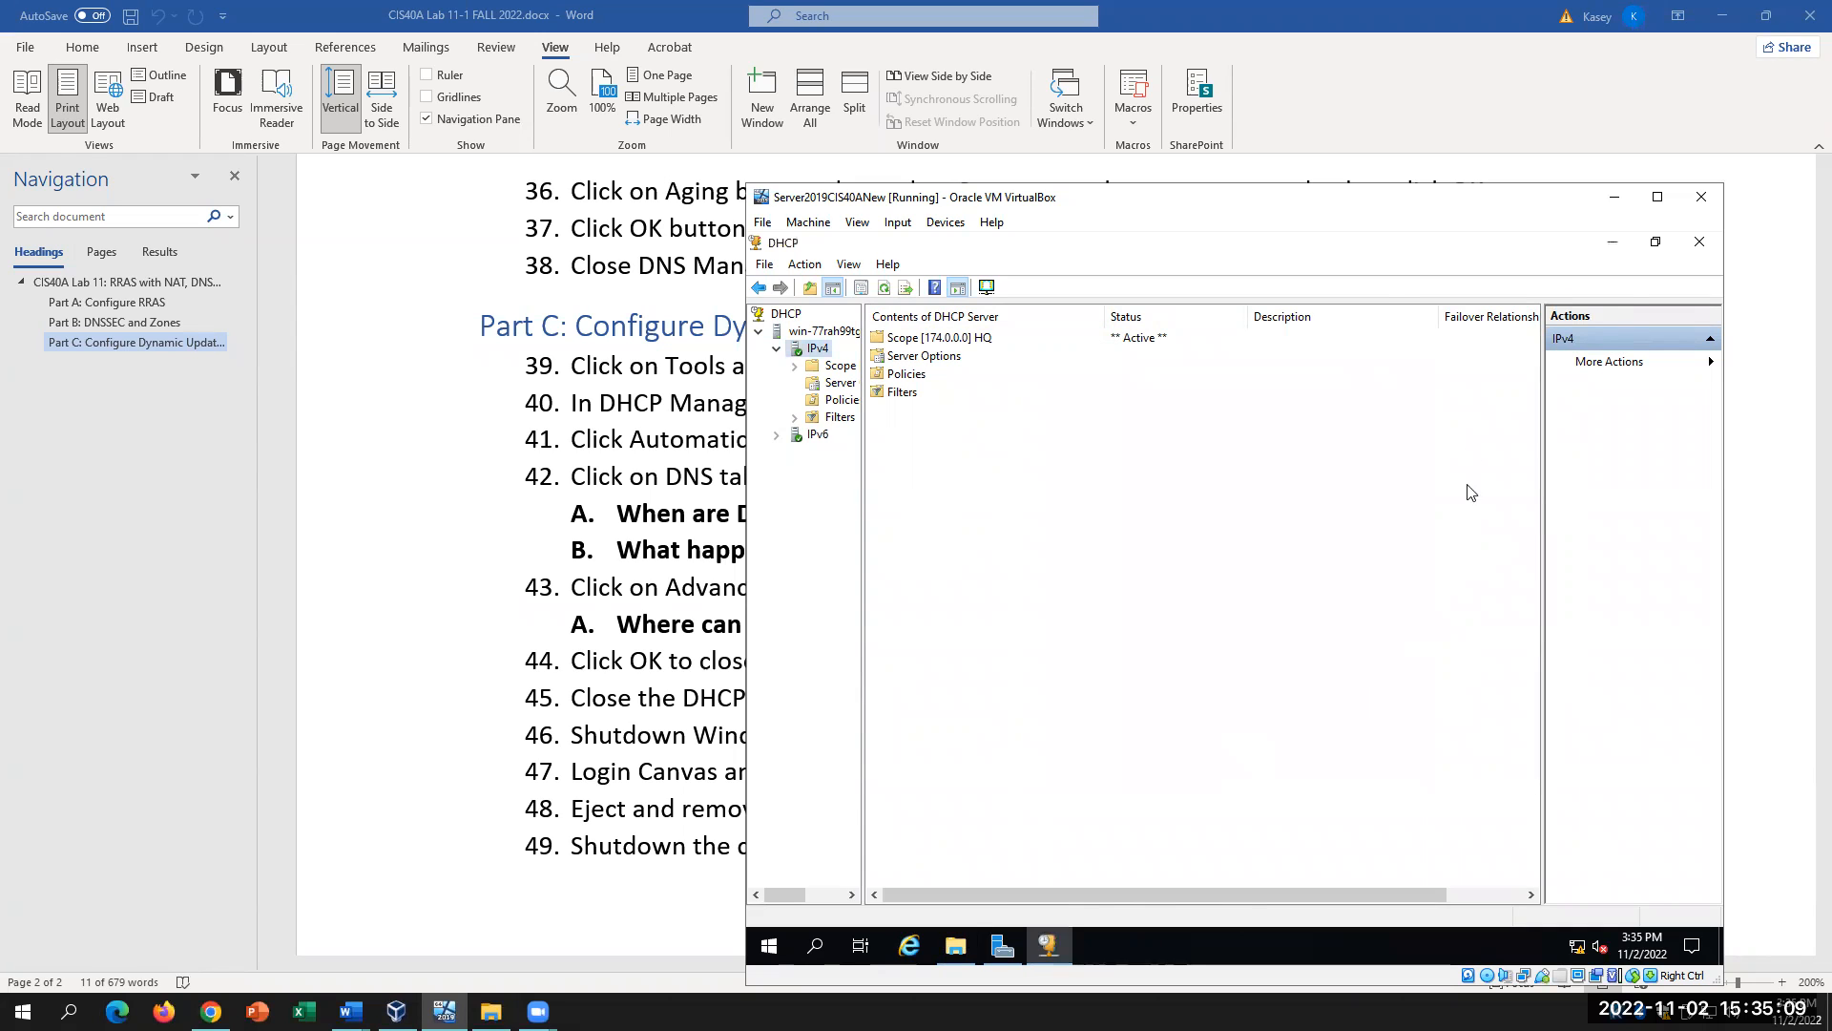
click(1700, 242)
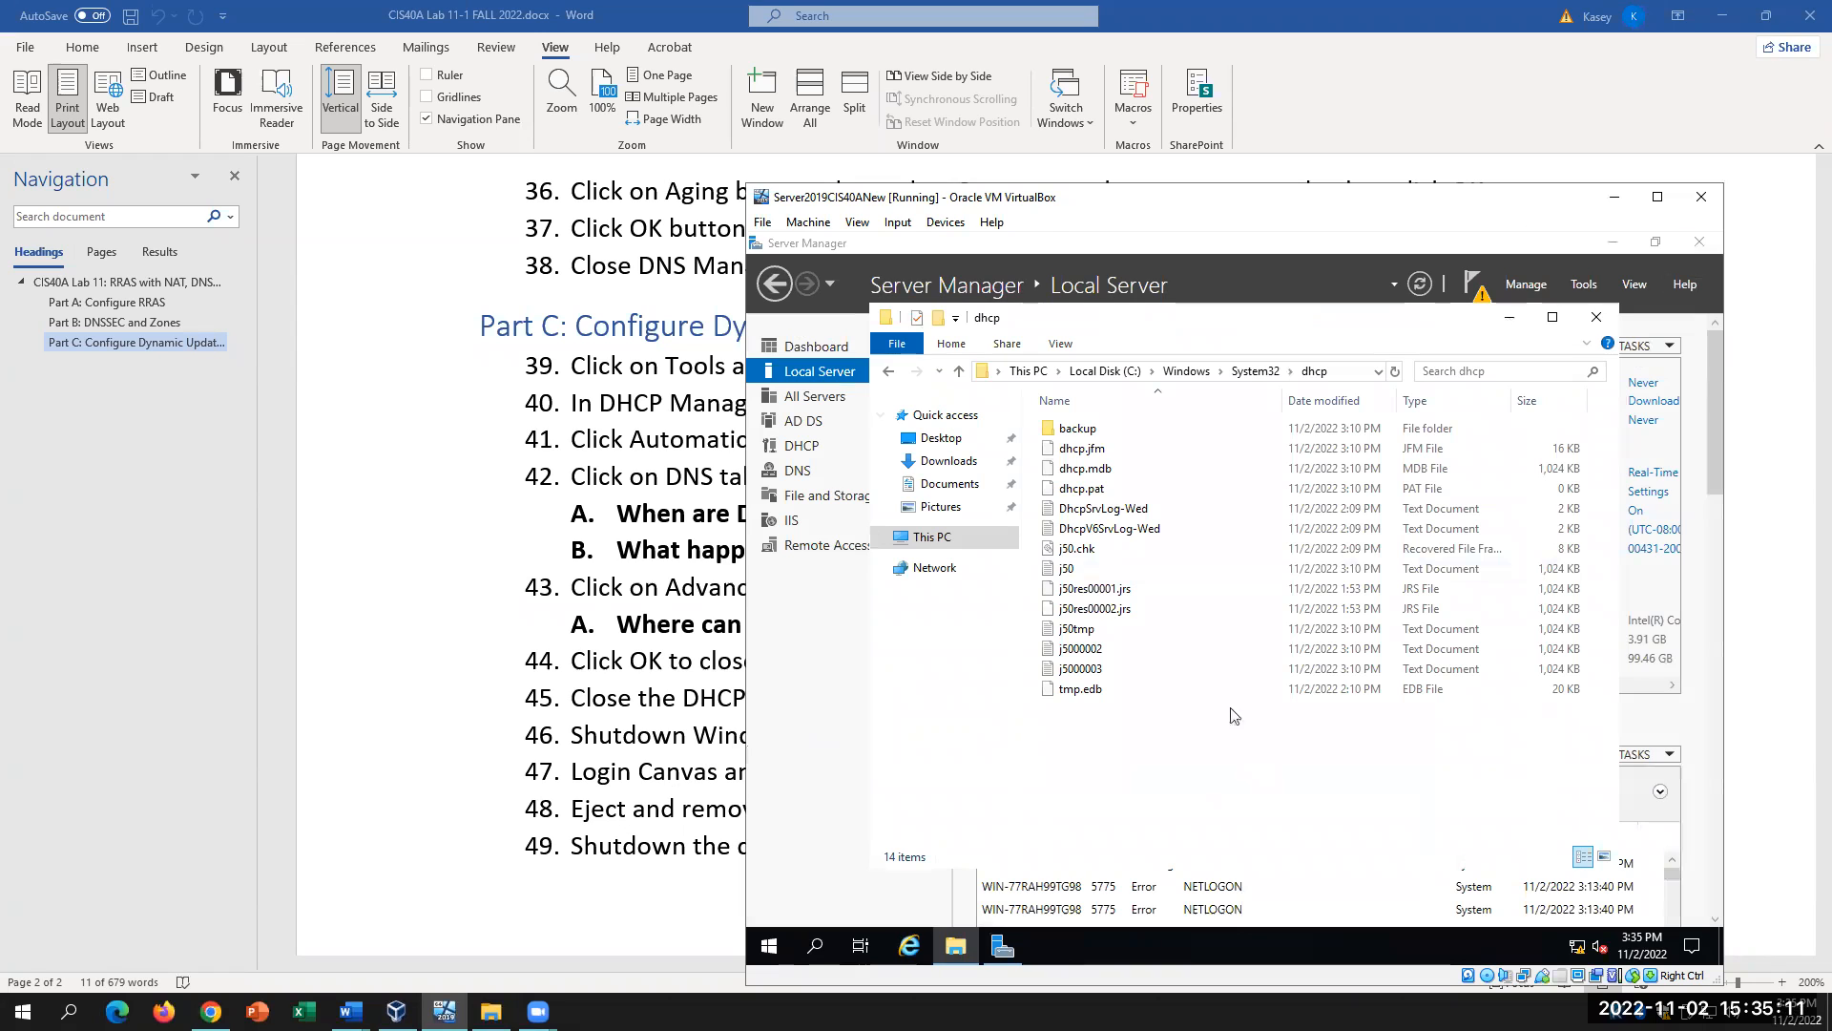
click(1597, 317)
click(440, 640)
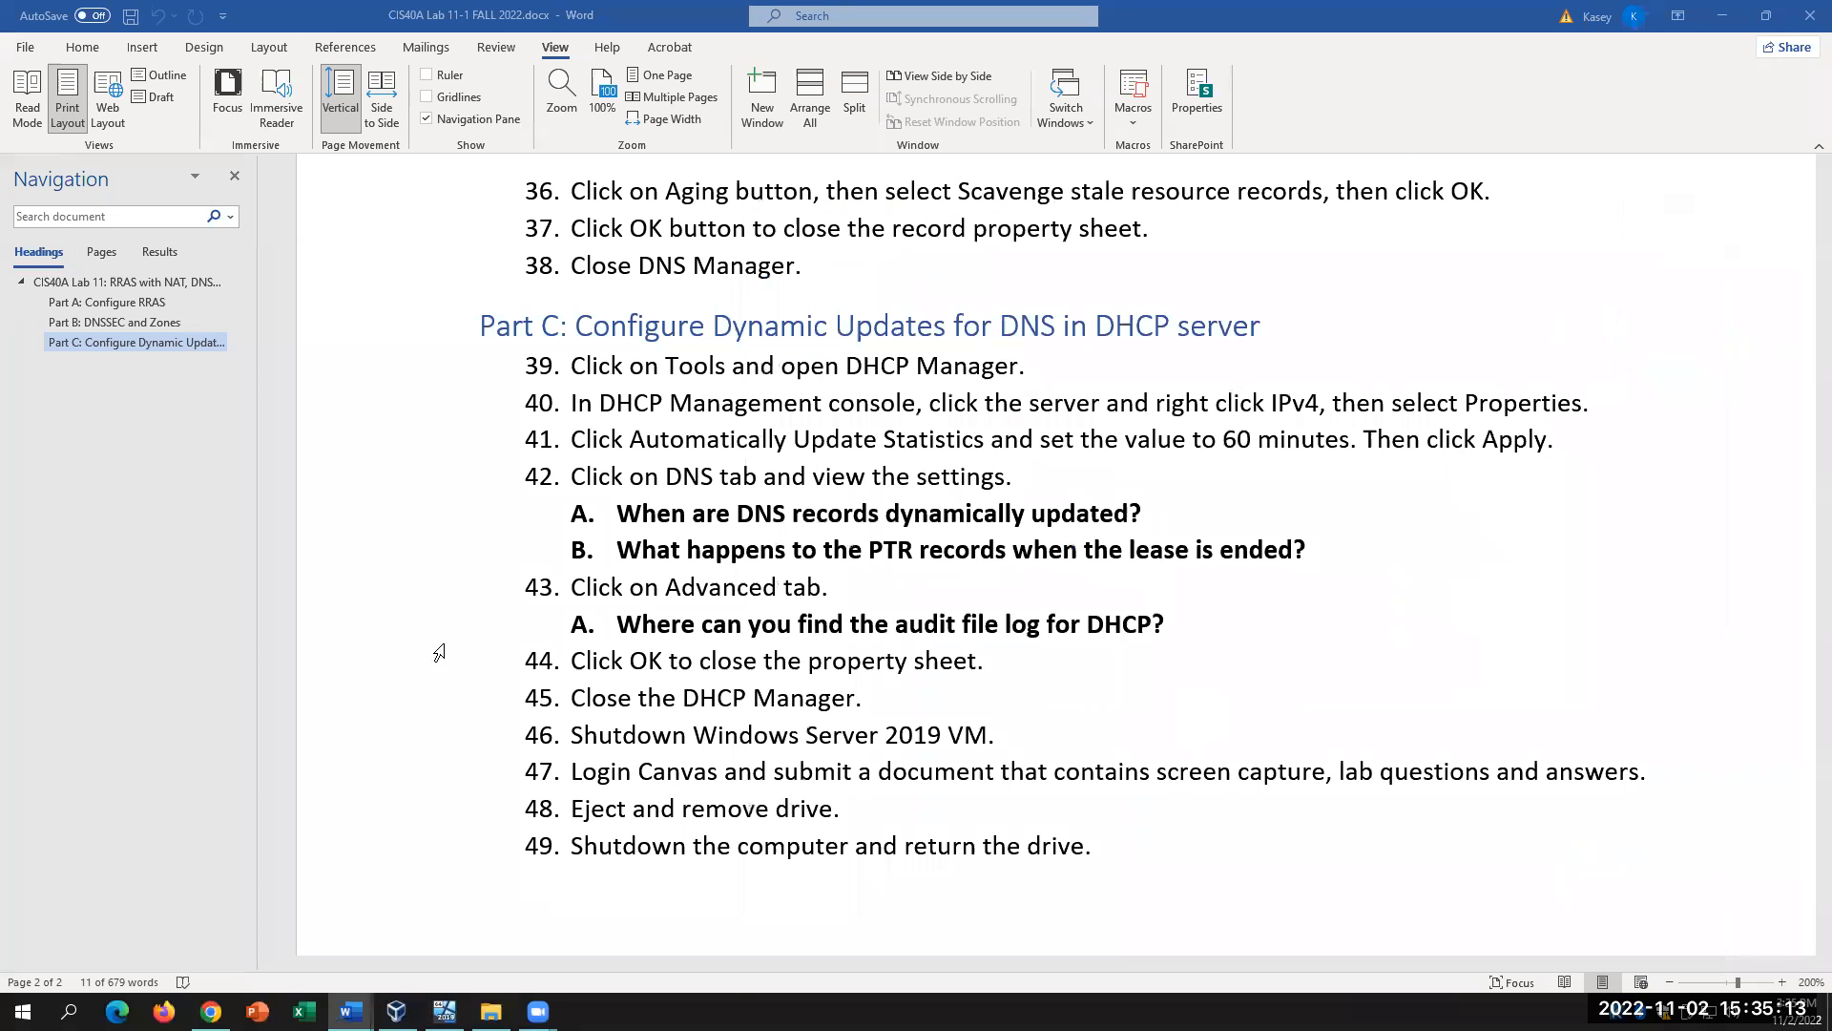
scroll(986, 738, down, 1)
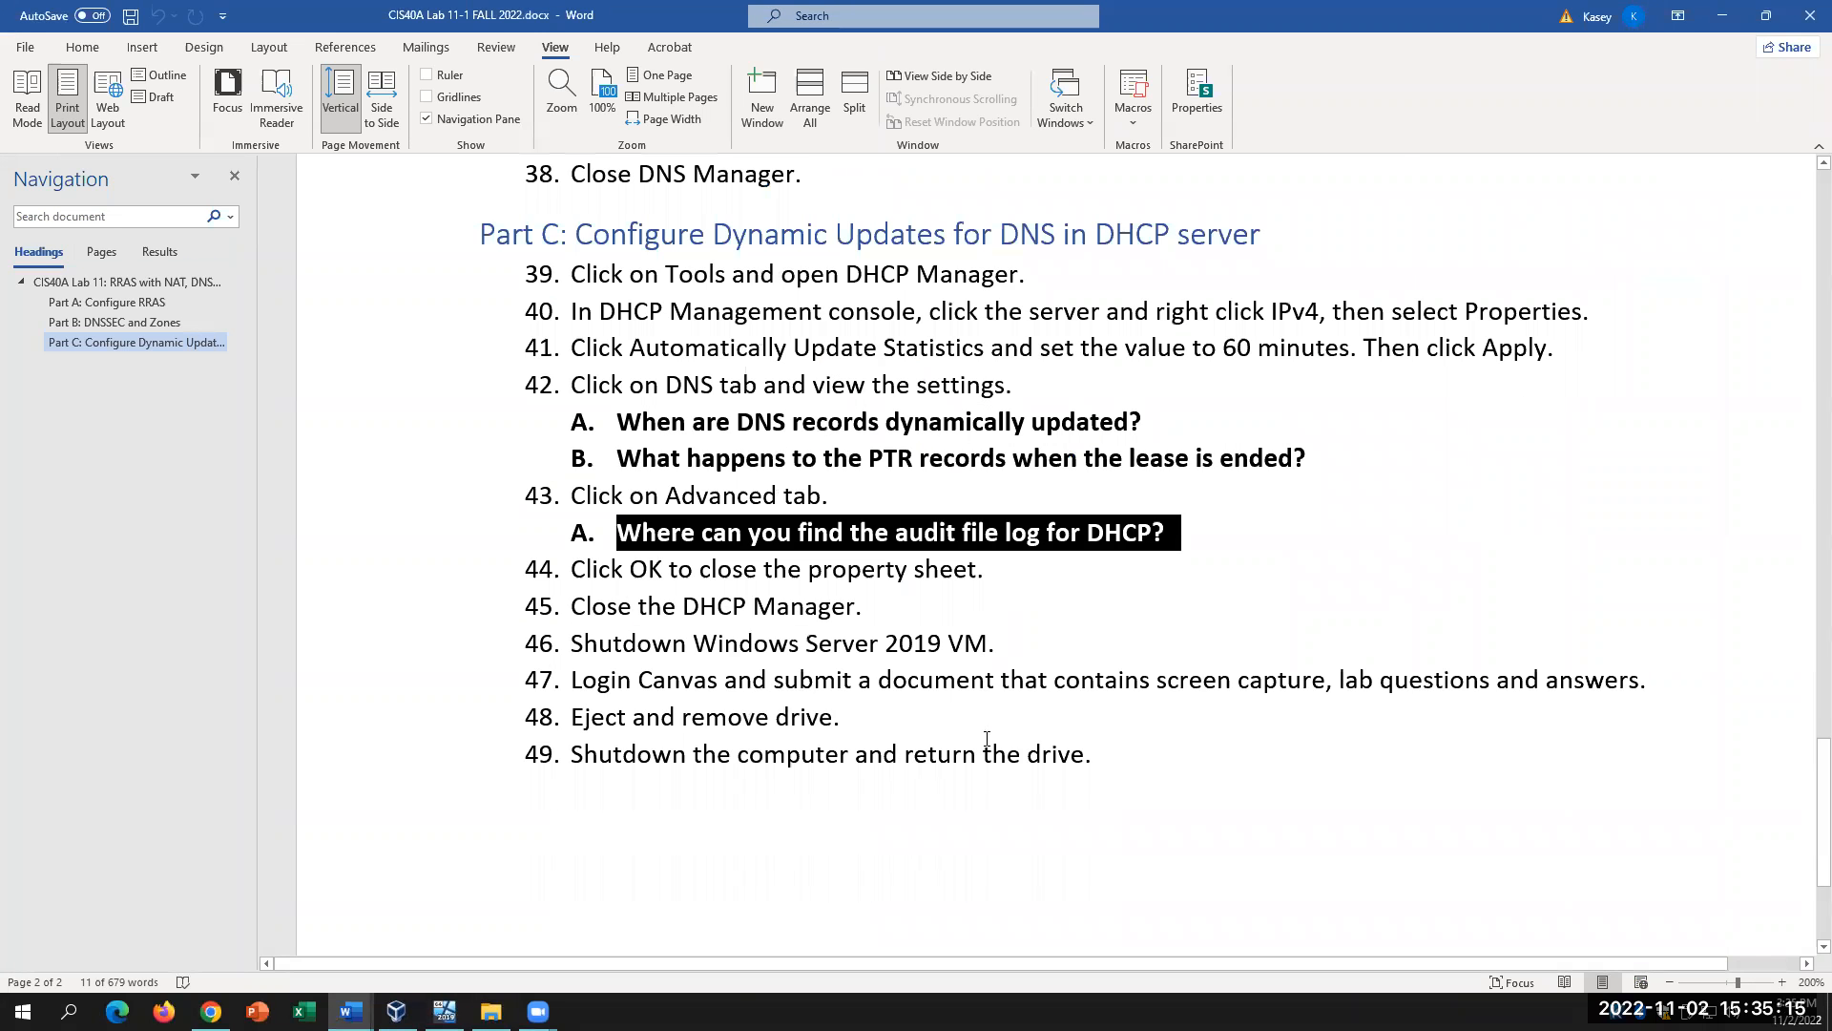
scroll(987, 737, down, 2)
scroll(987, 737, up, 2)
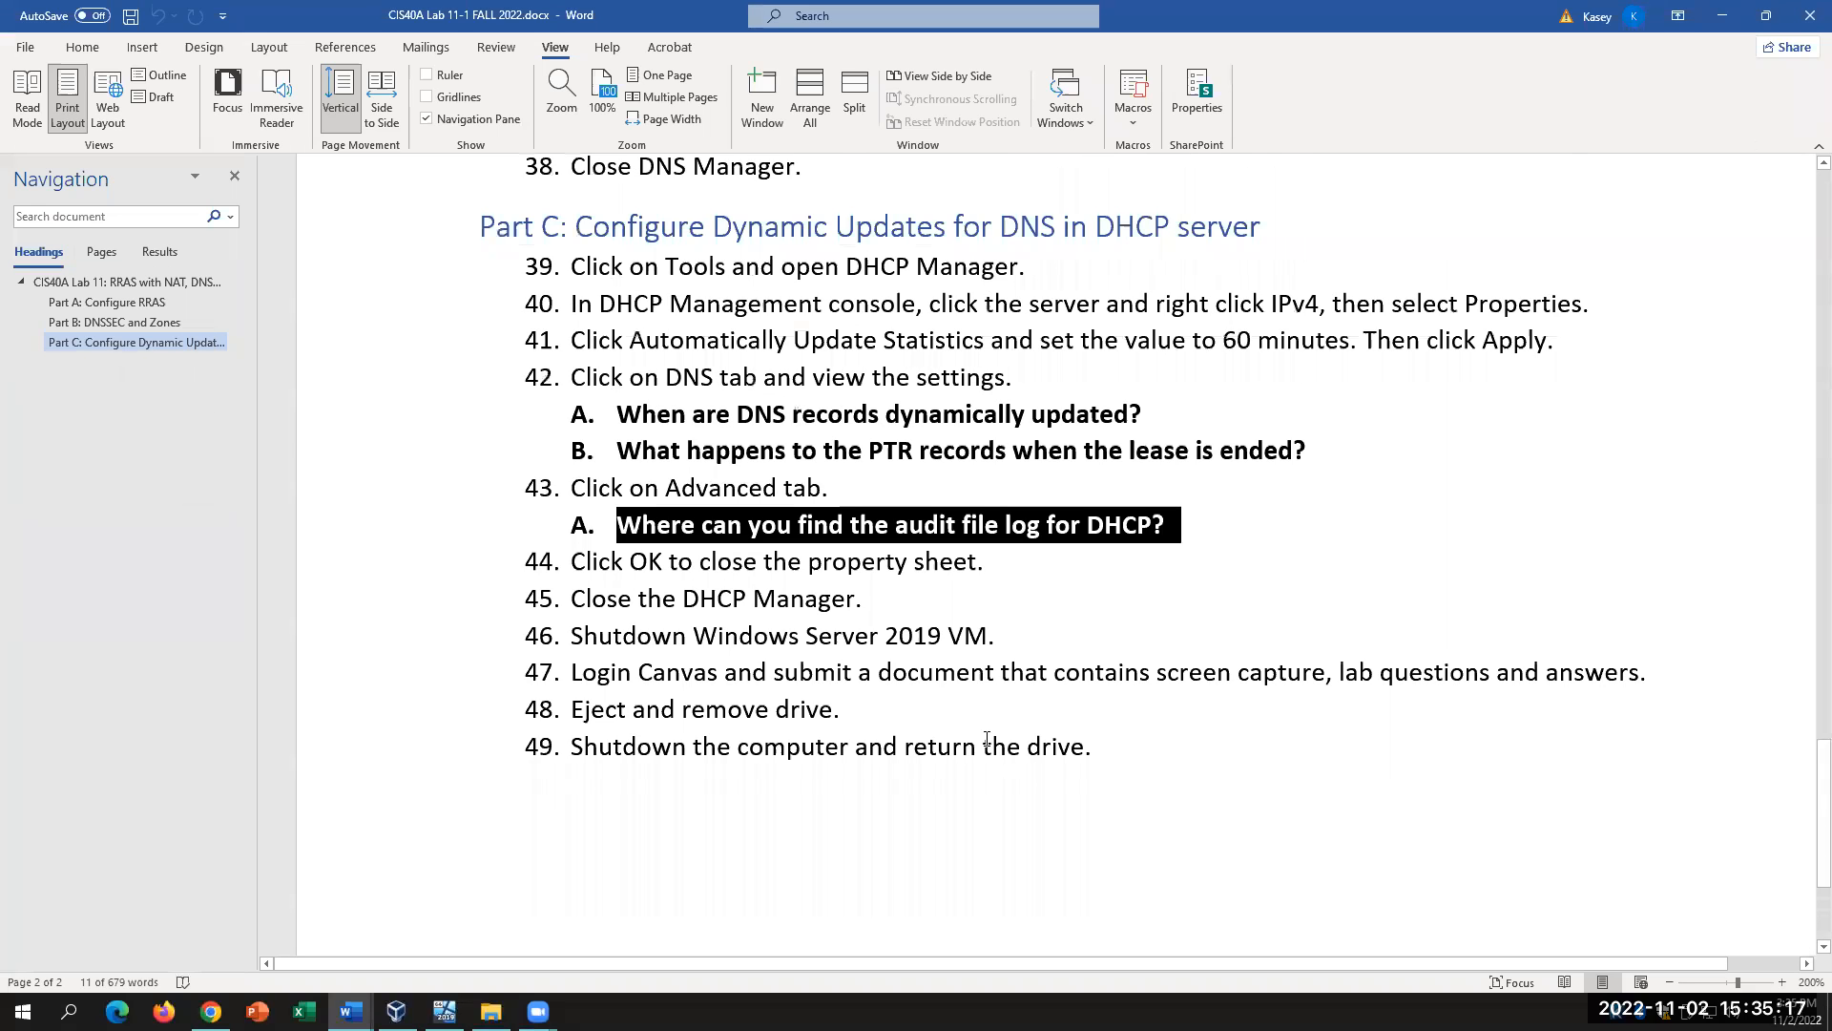
scroll(987, 738, up, 1)
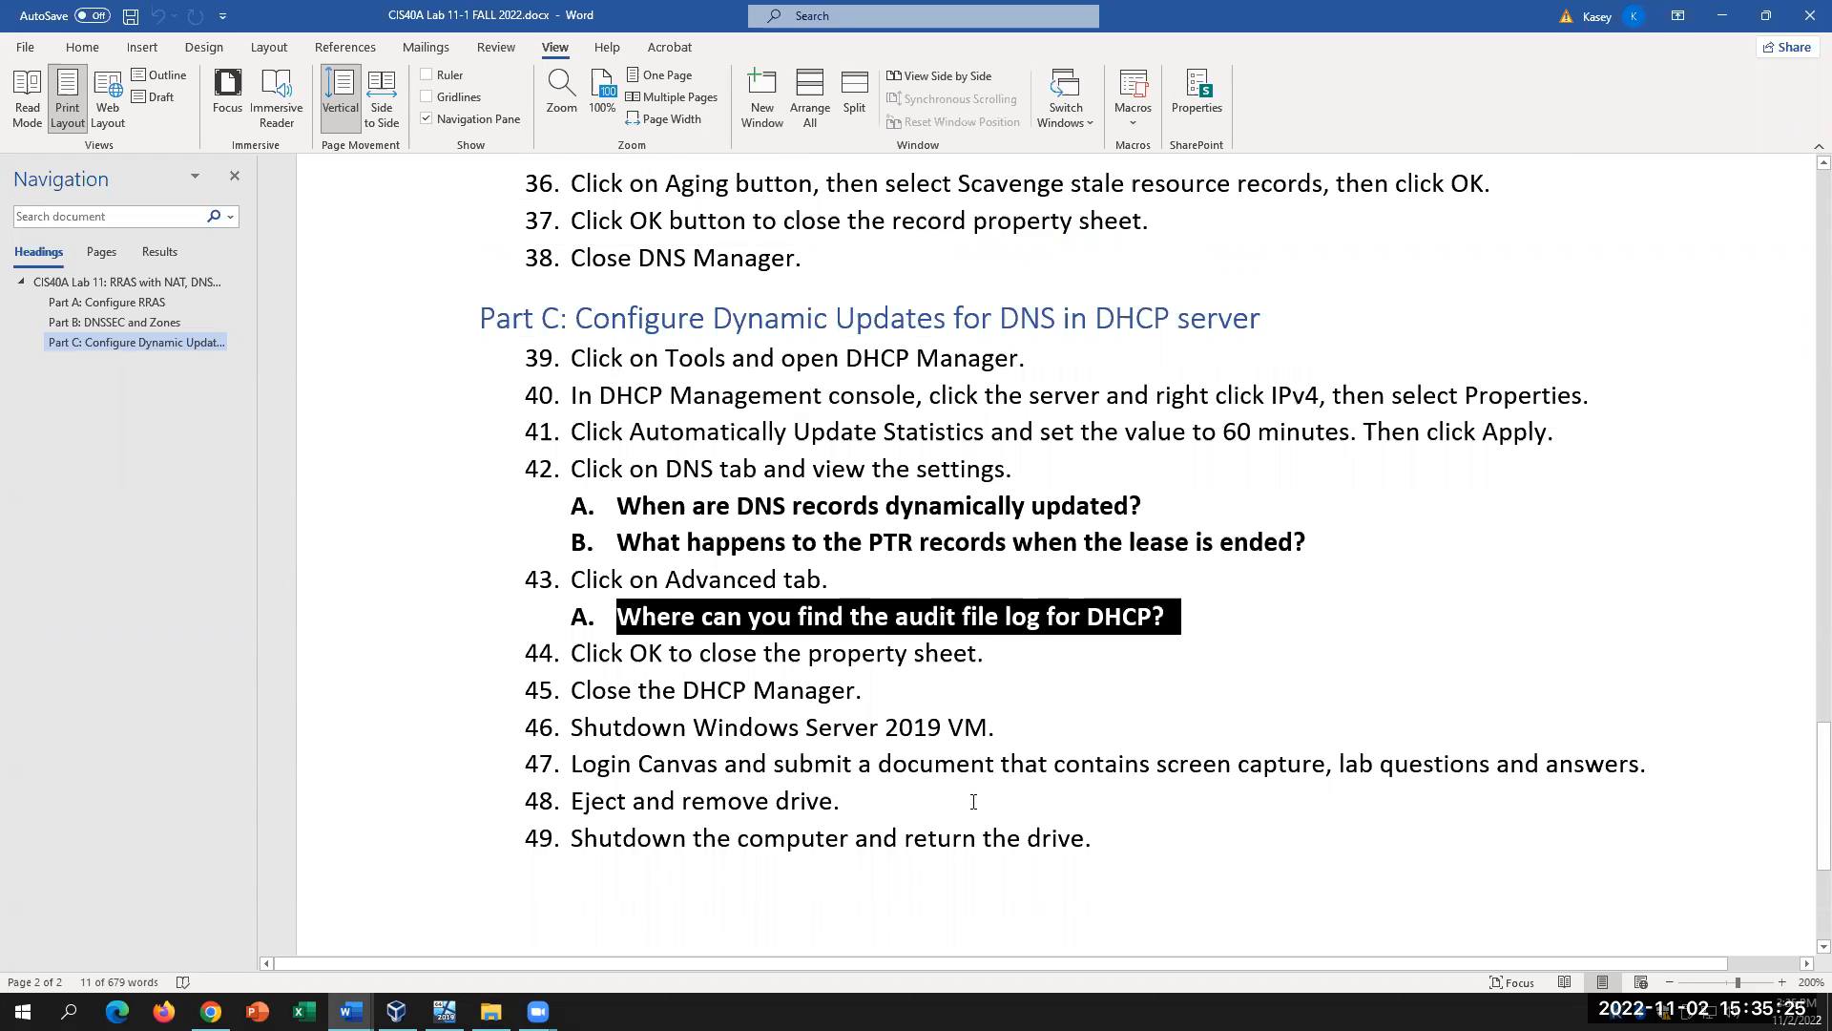
scroll(973, 802, down, 3)
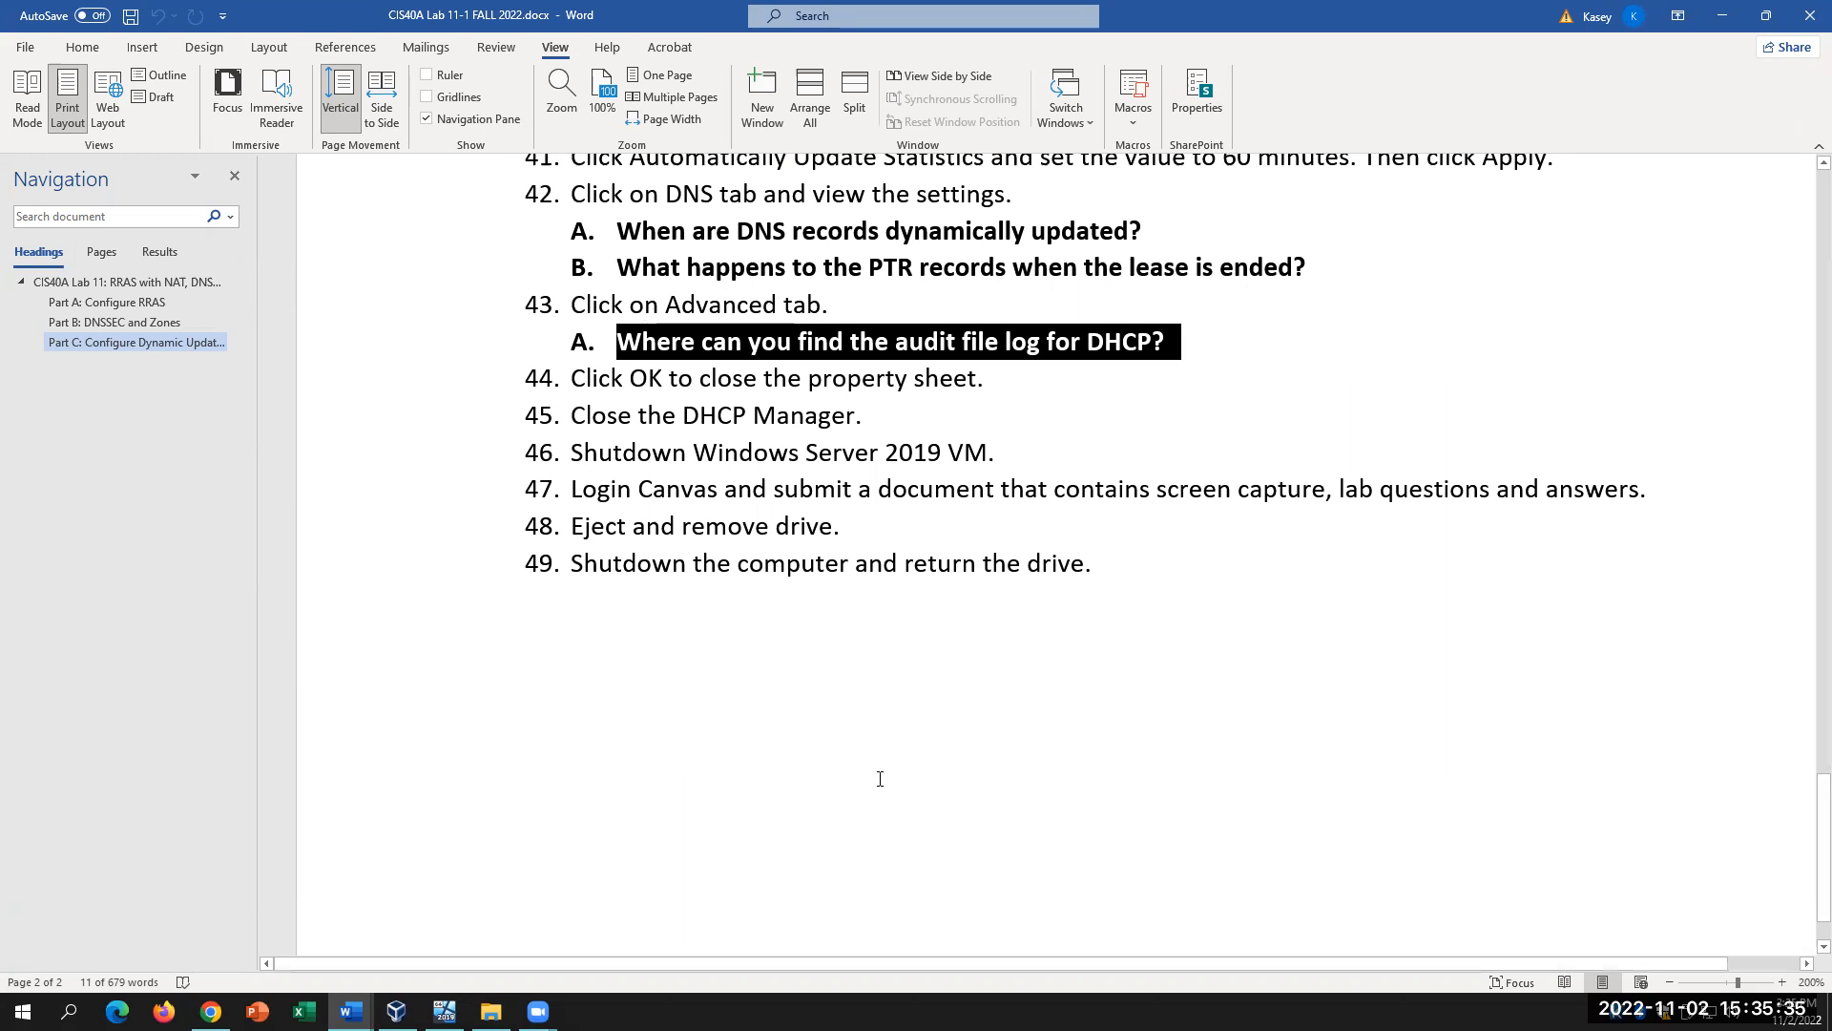
click(977, 740)
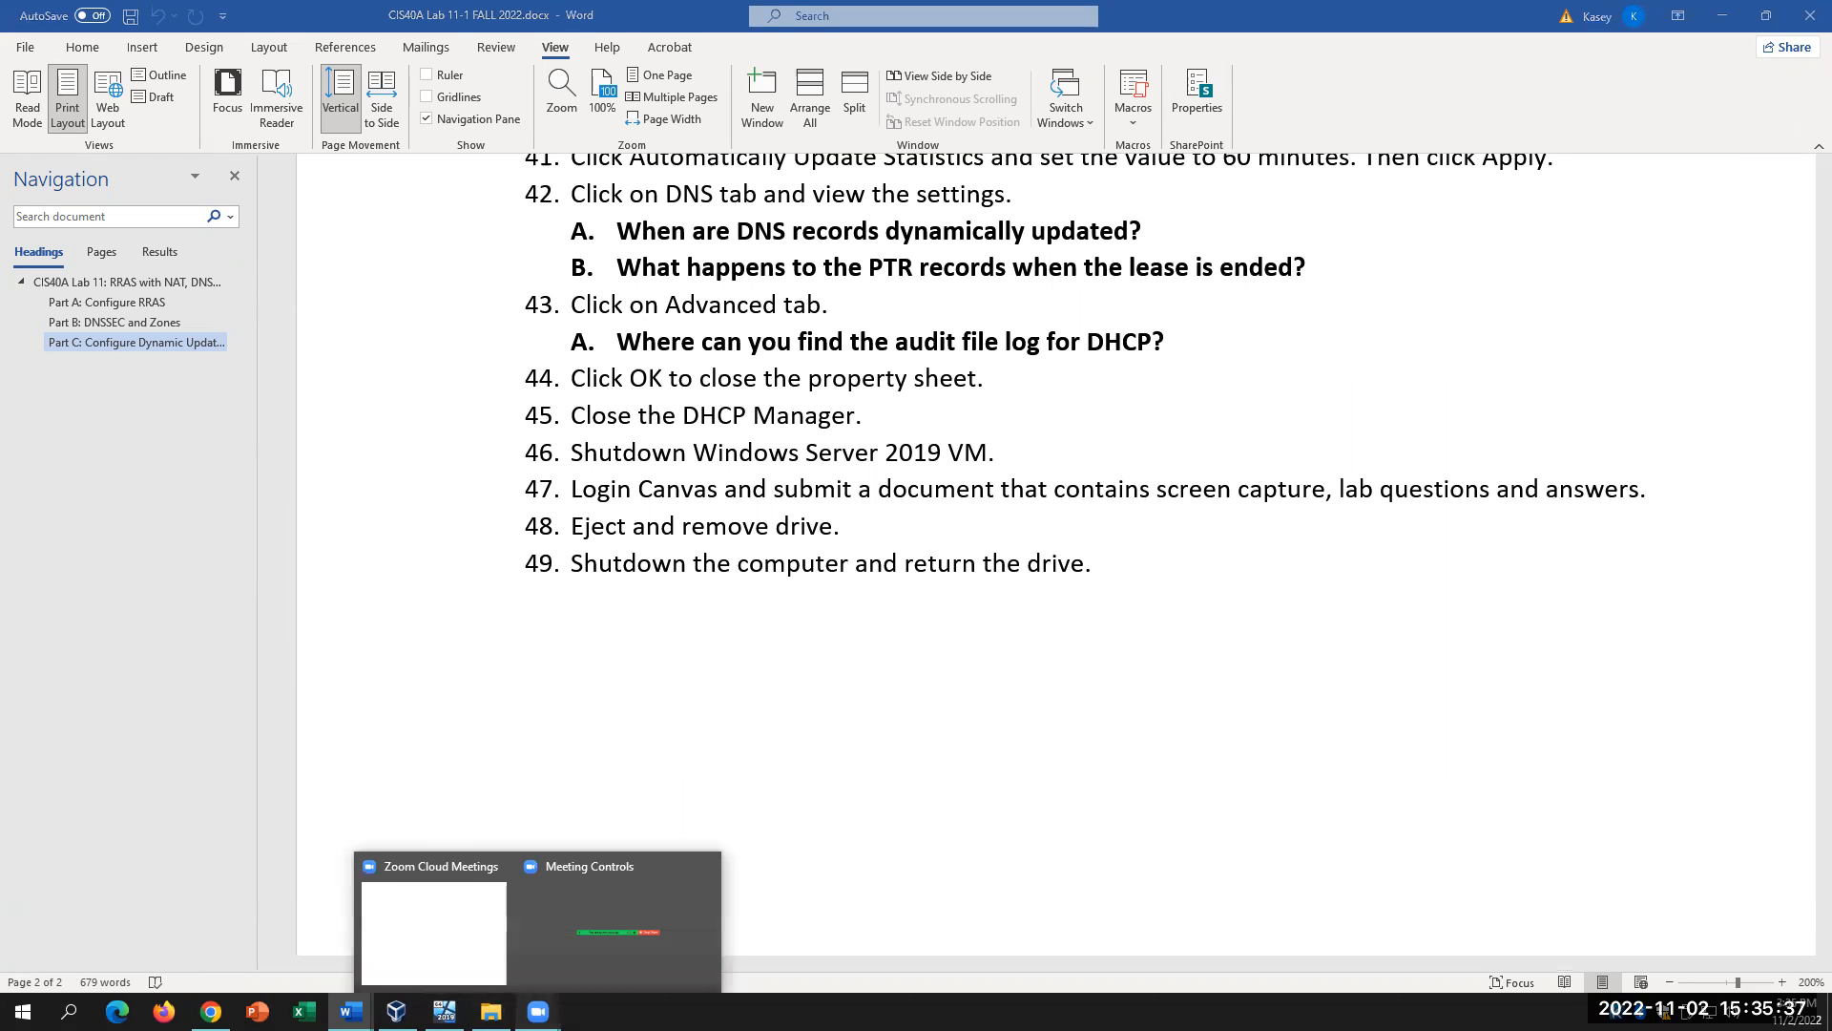